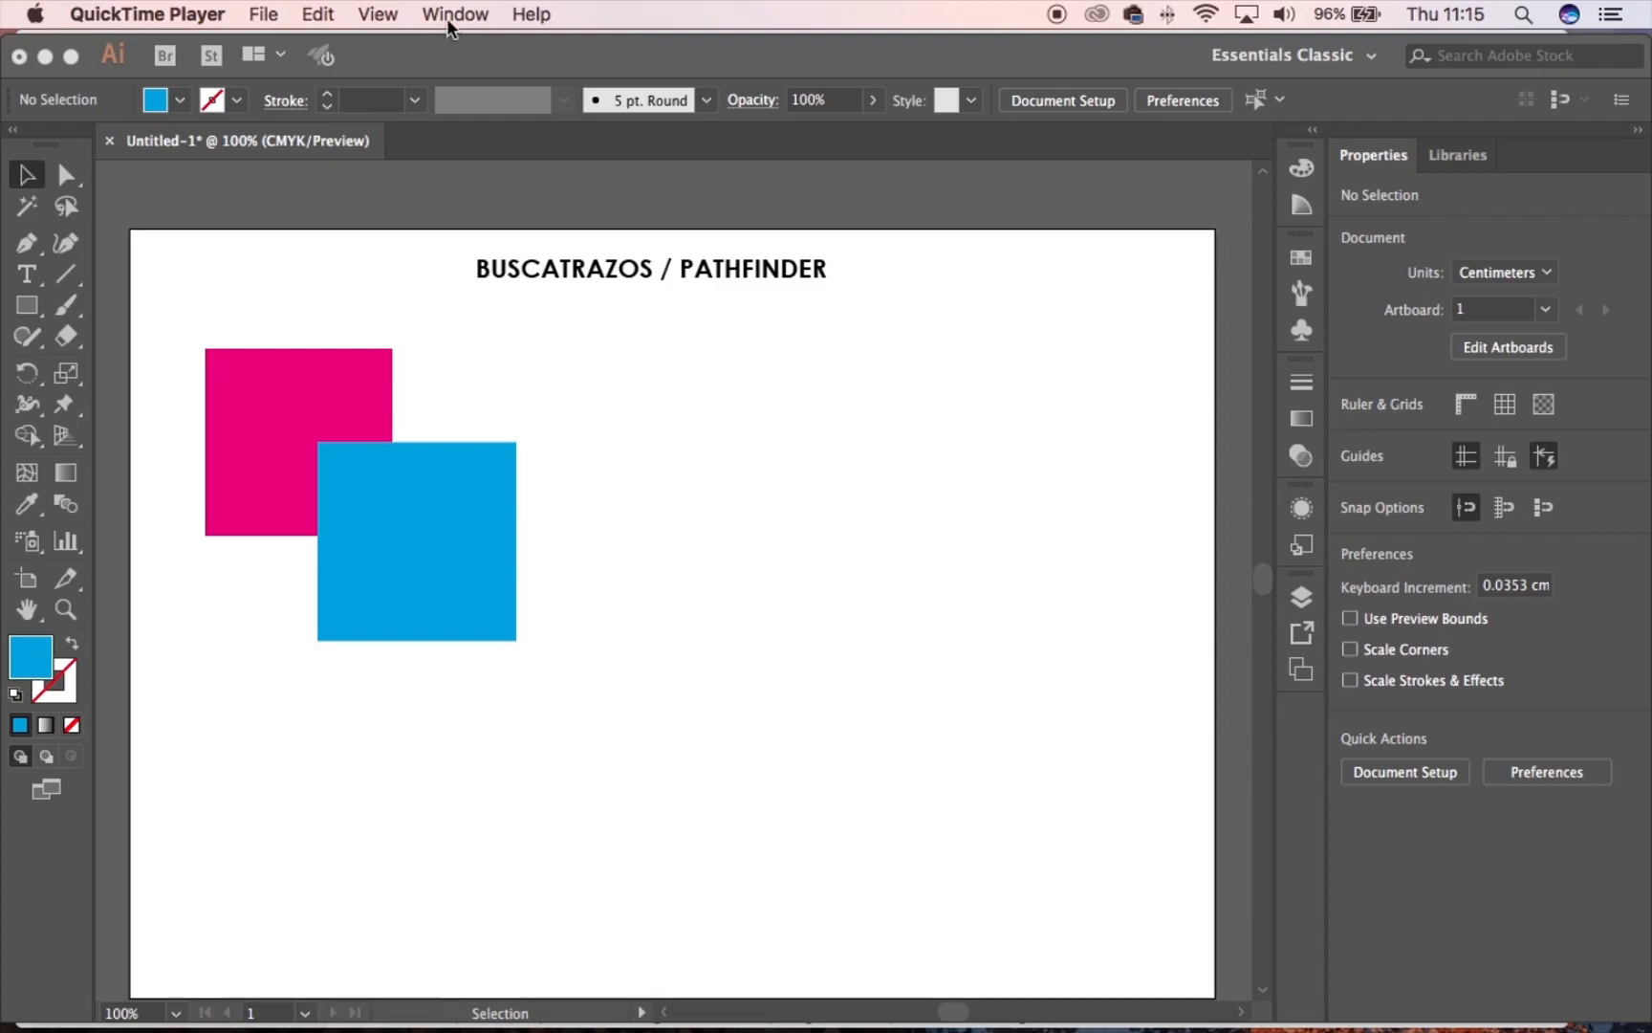
Switch from QuickTime Player to Illustrator and display the Pathfinder tools
click(446, 18)
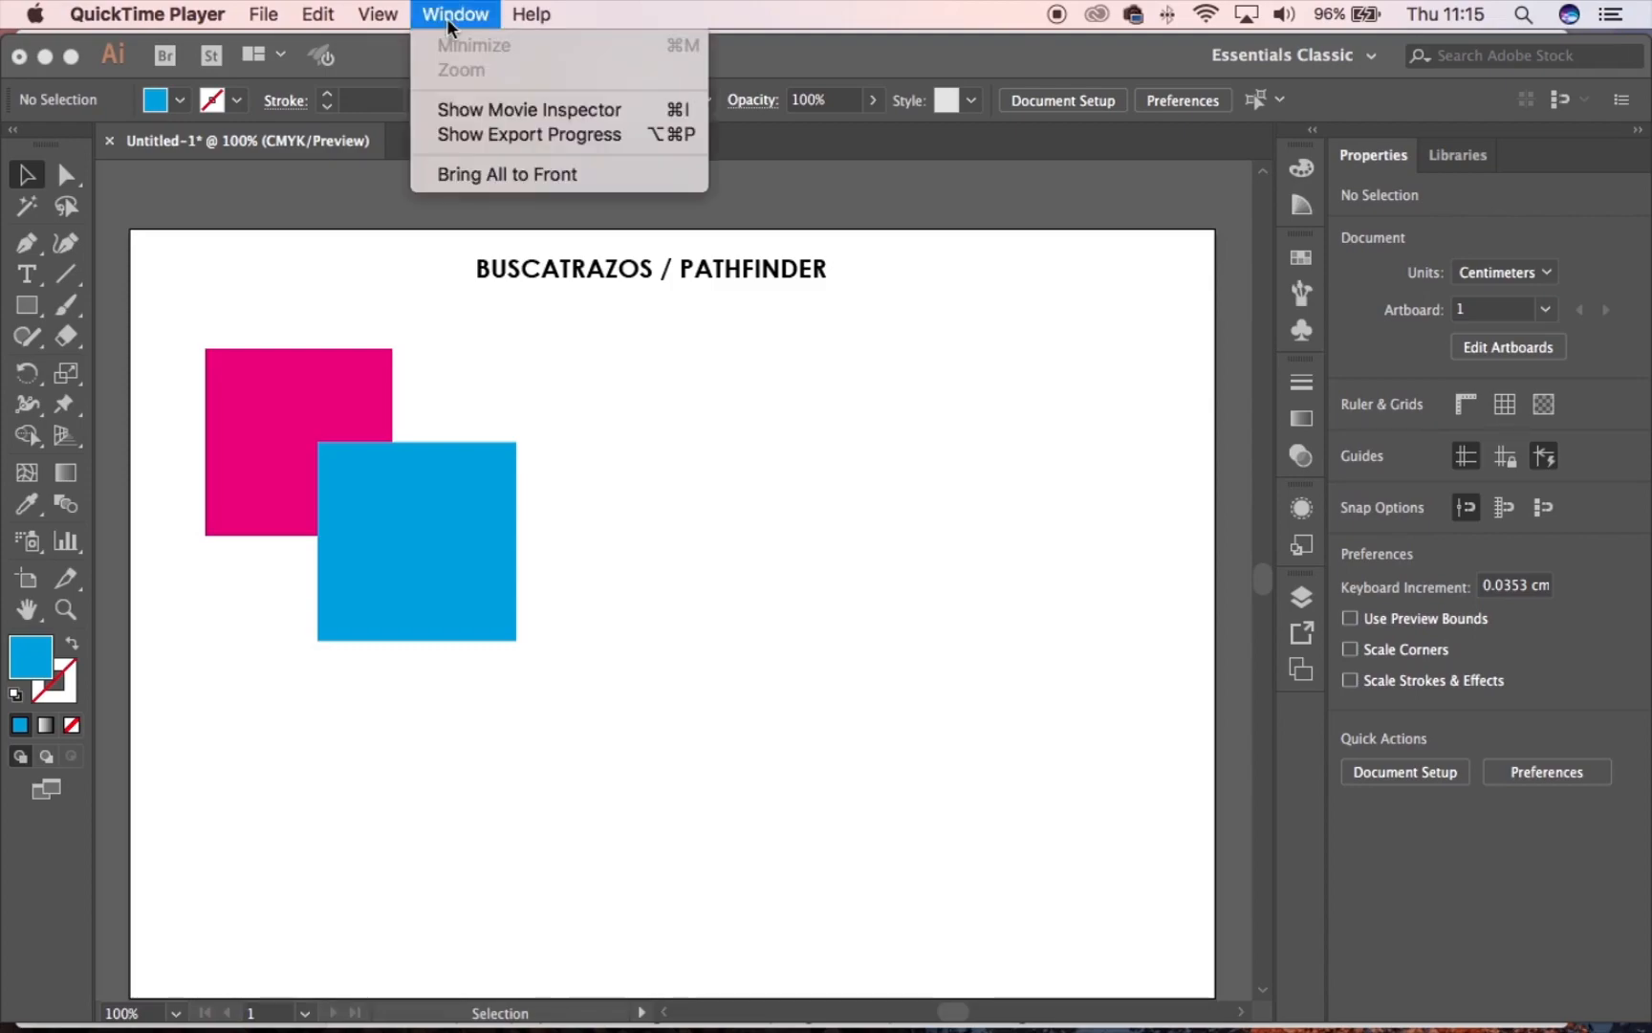
click(759, 299)
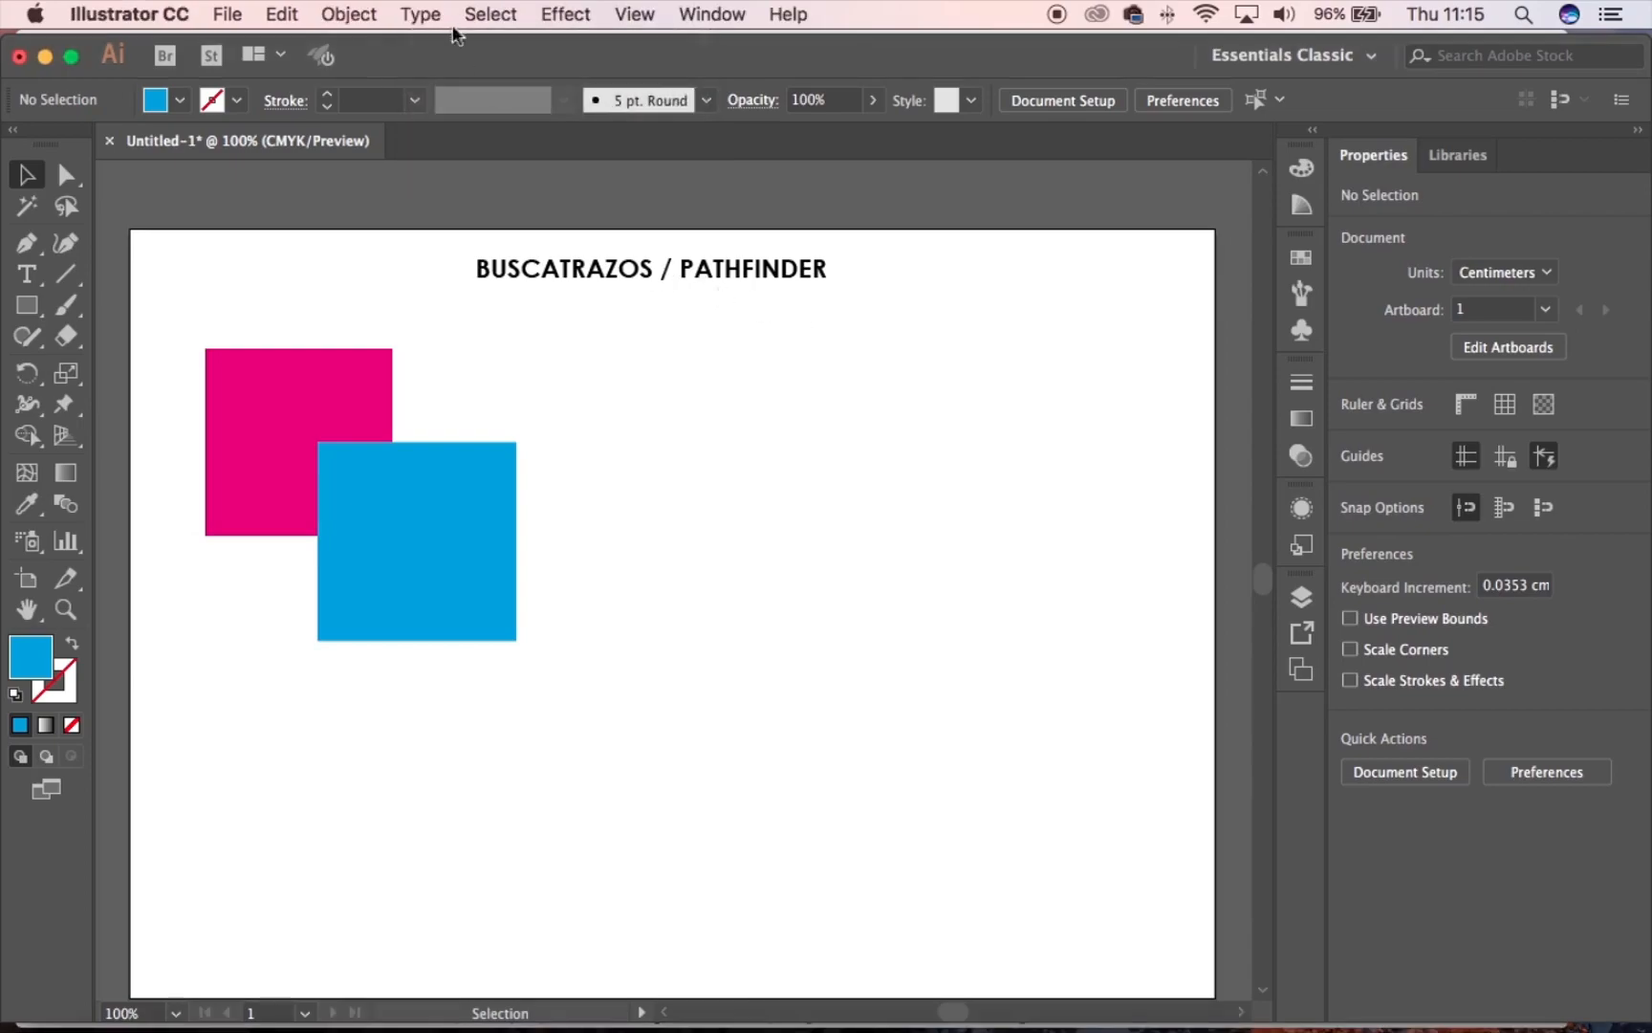
click(726, 13)
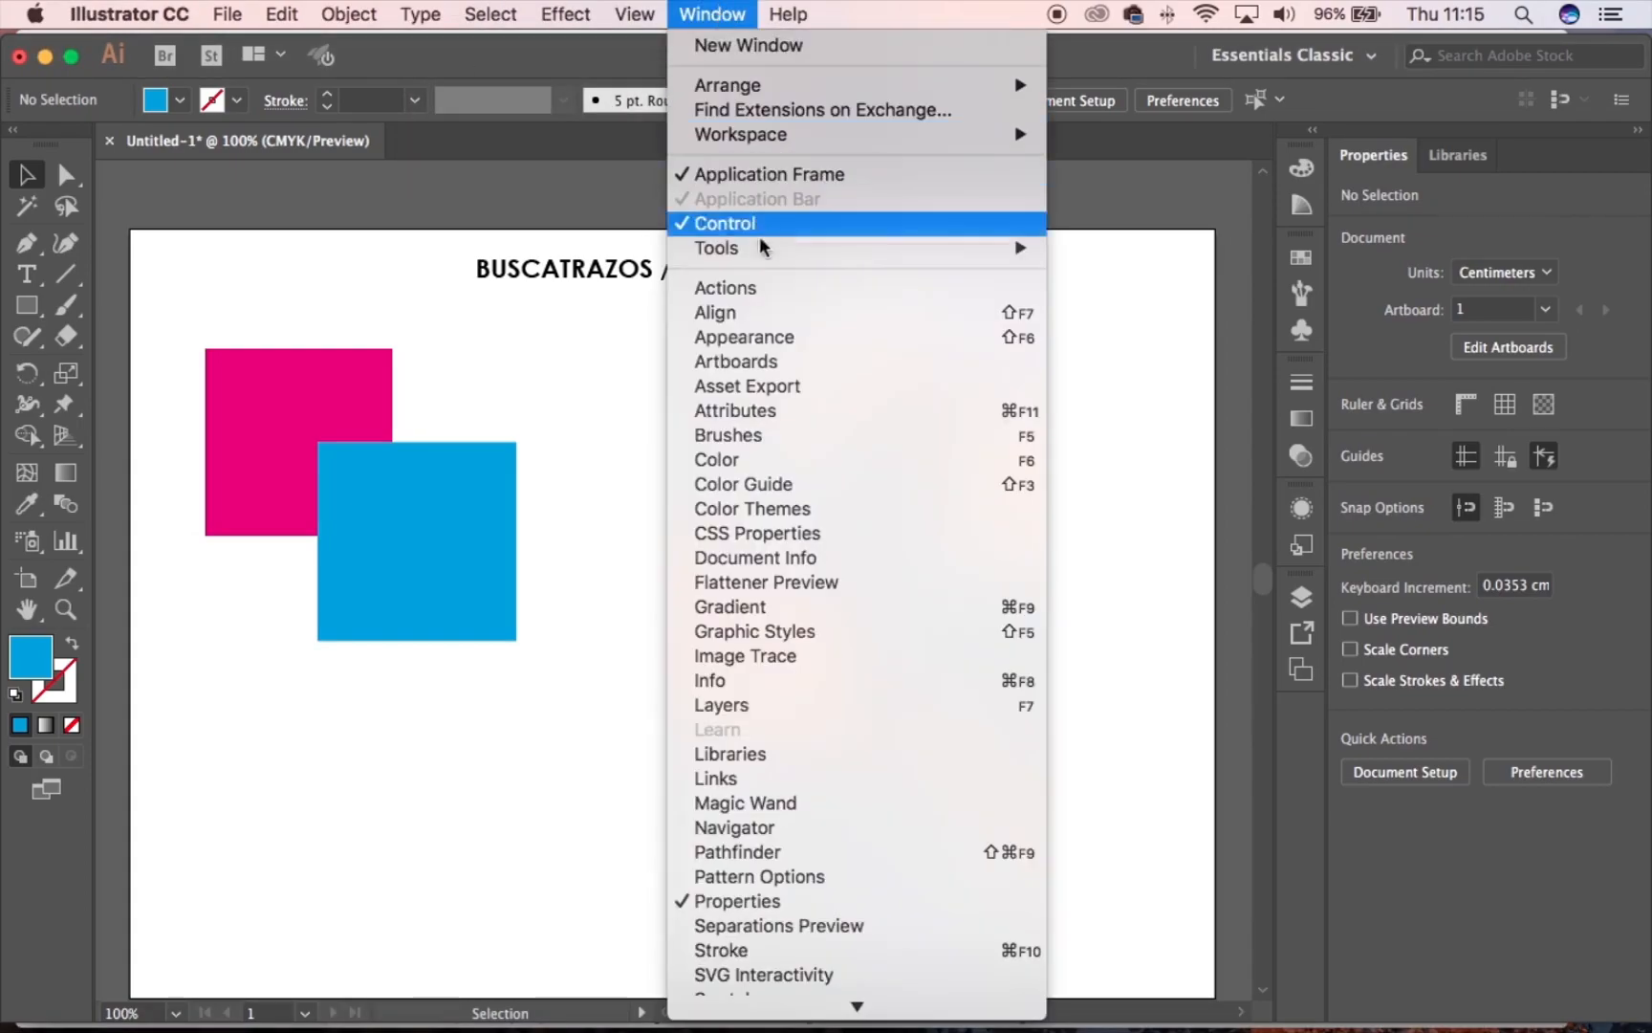
click(767, 852)
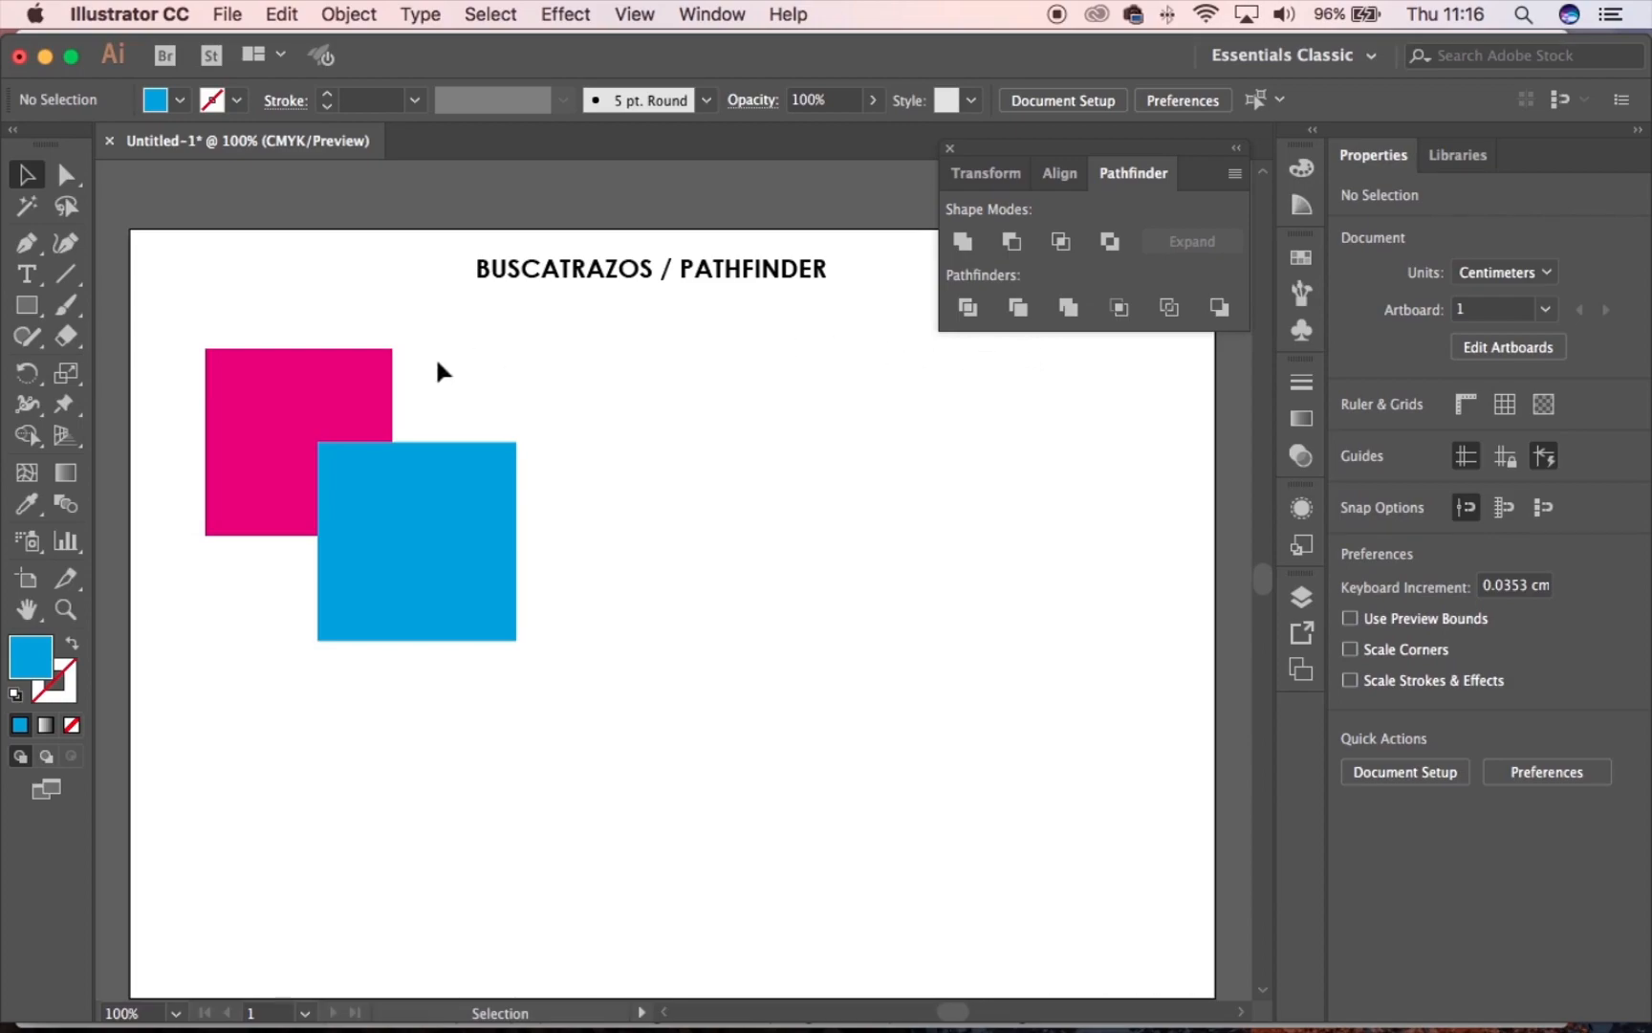
click(384, 382)
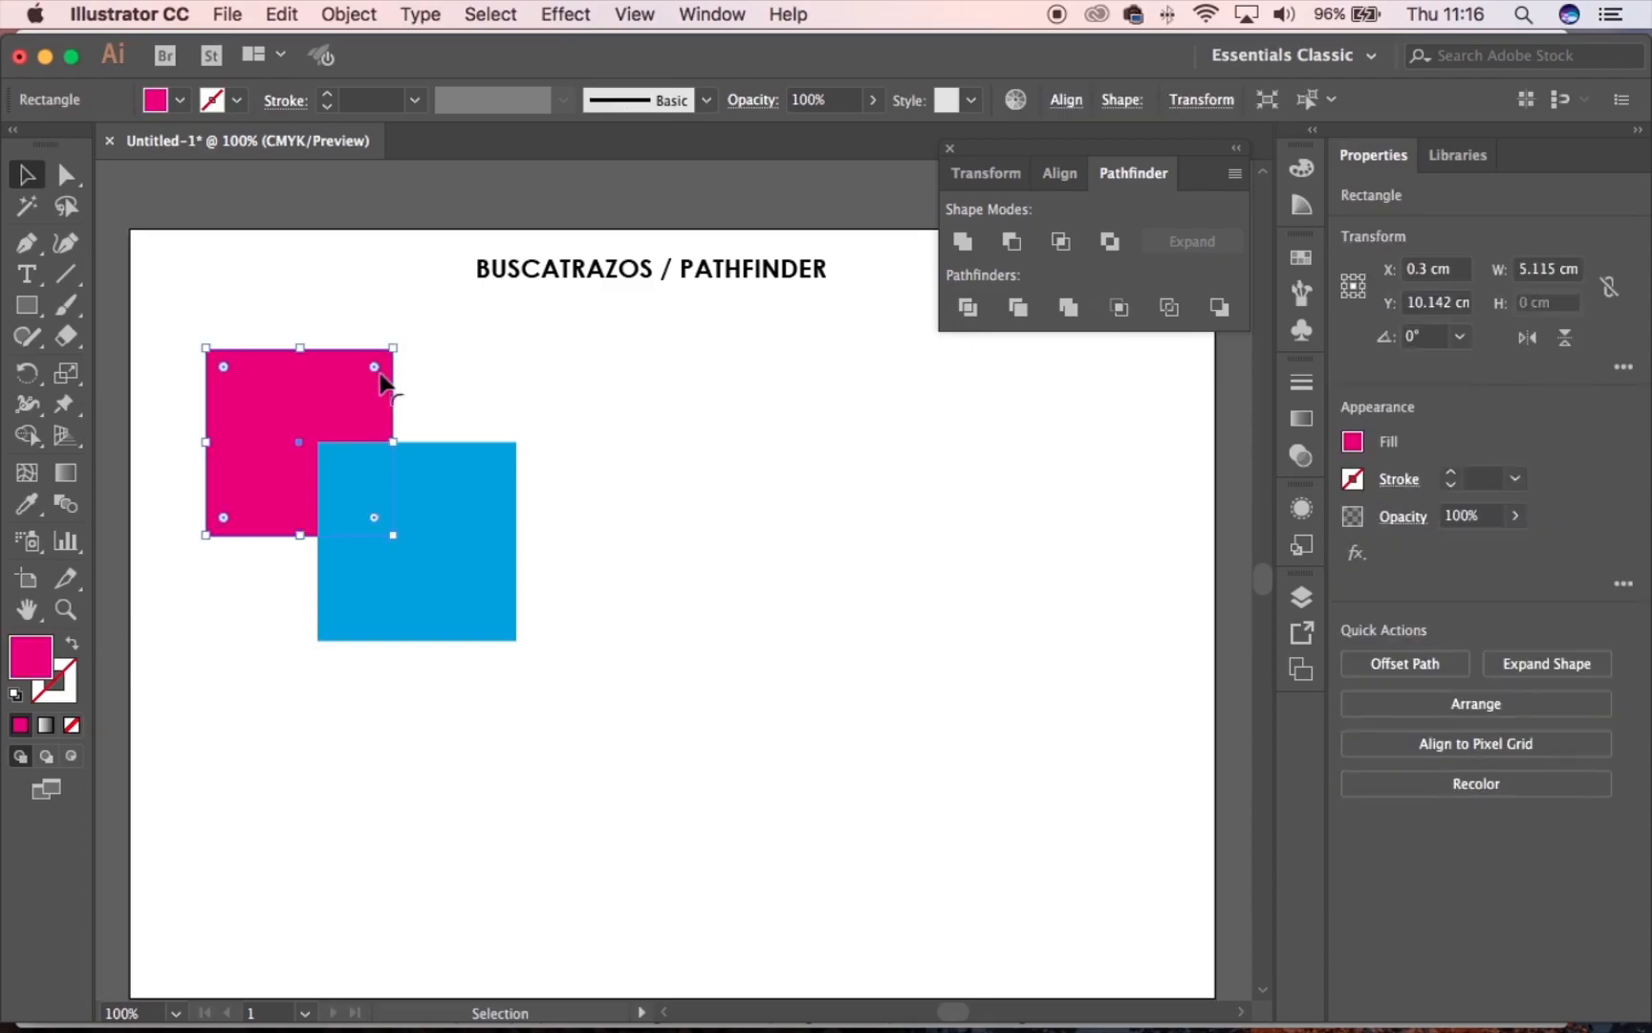
click(435, 482)
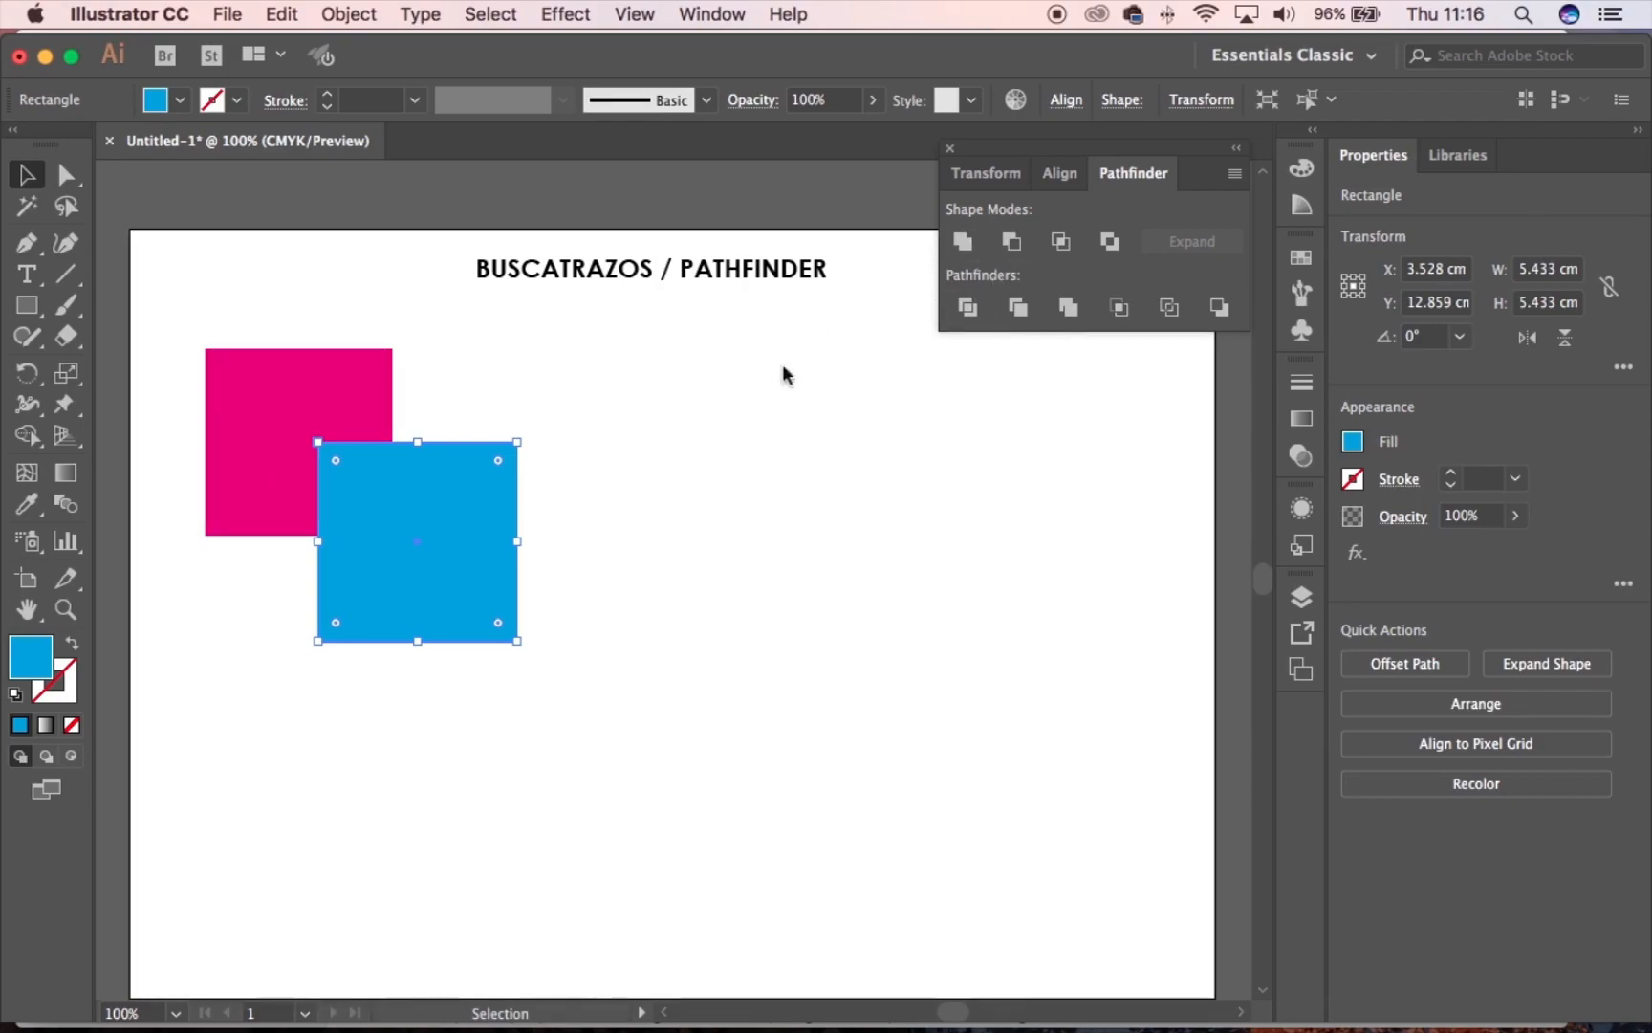
click(431, 374)
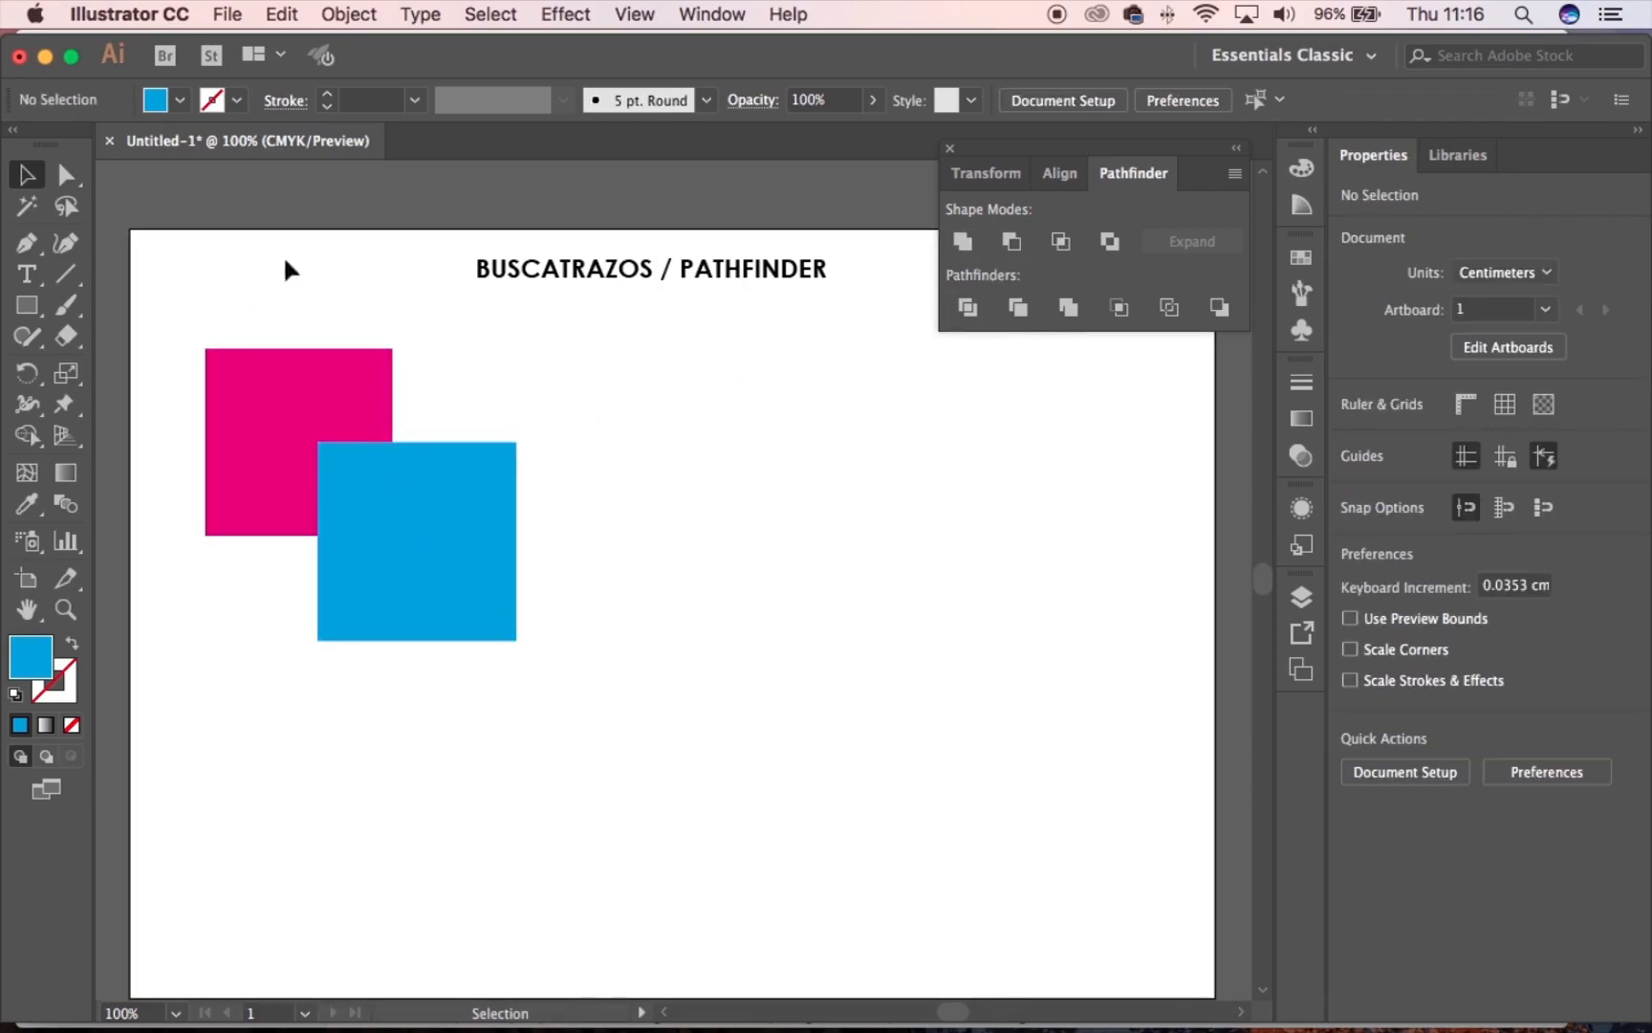
Duplicate the overlapping pink and blue squares twice to make a horizontal row of three pairs
drag(217, 328, 440, 545)
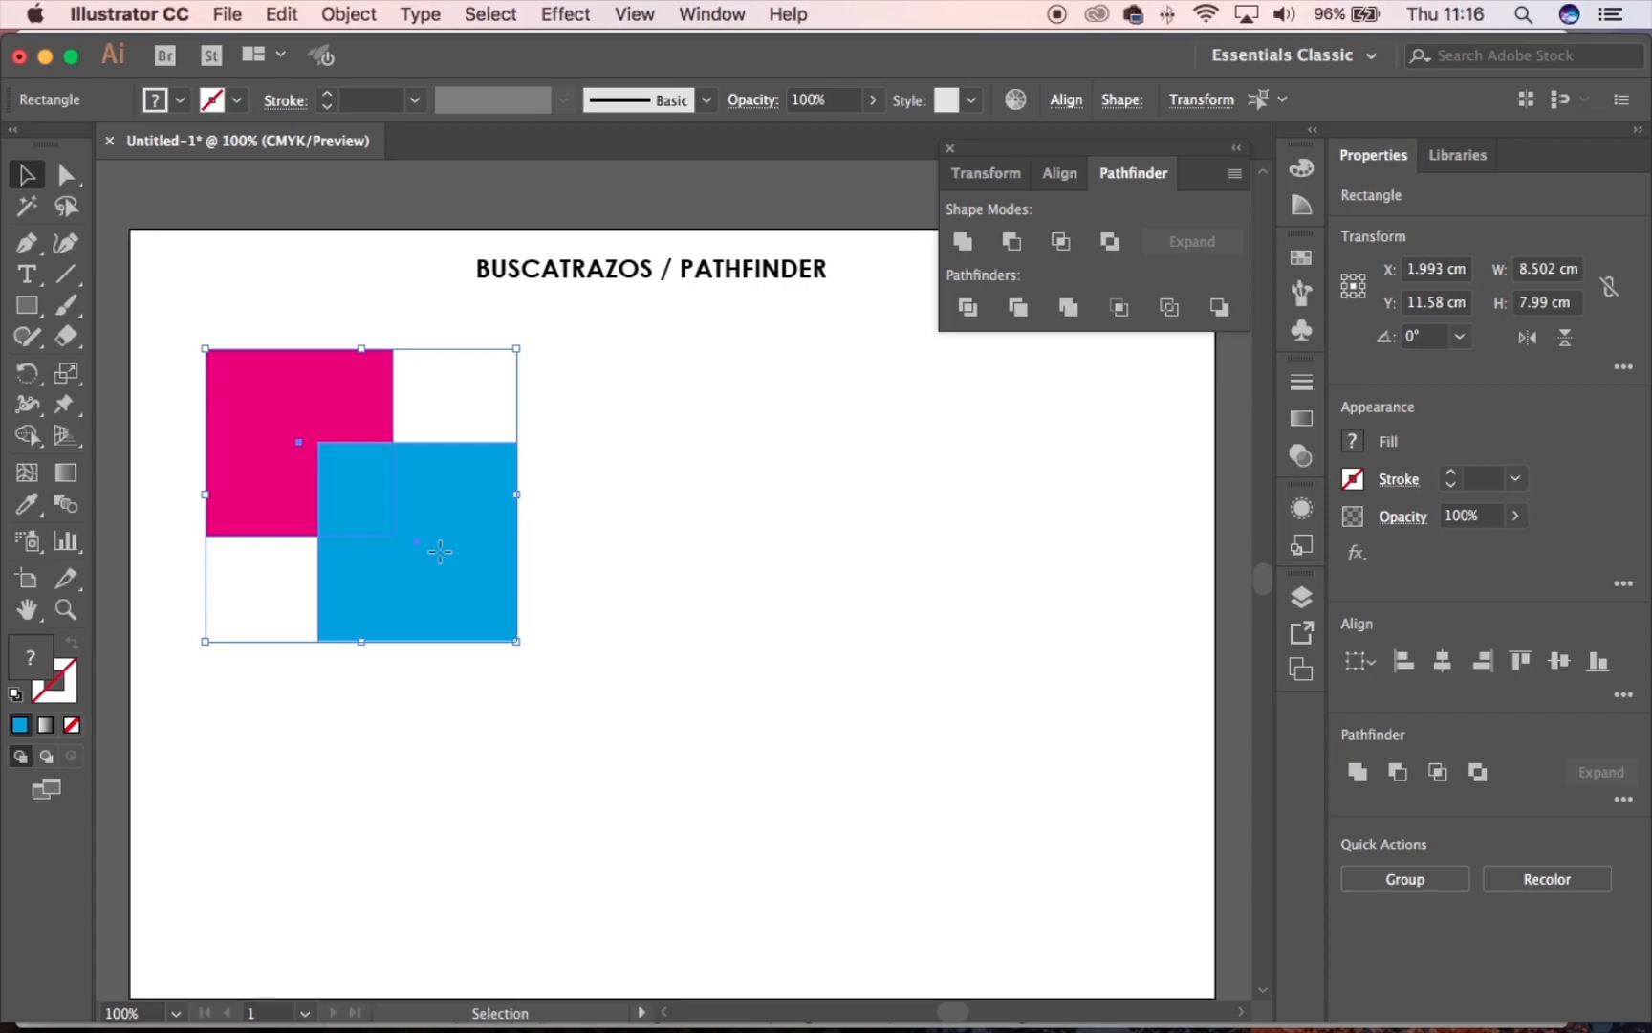
click(439, 552)
scroll(439, 551, up, 1)
scroll(439, 552, right, 1)
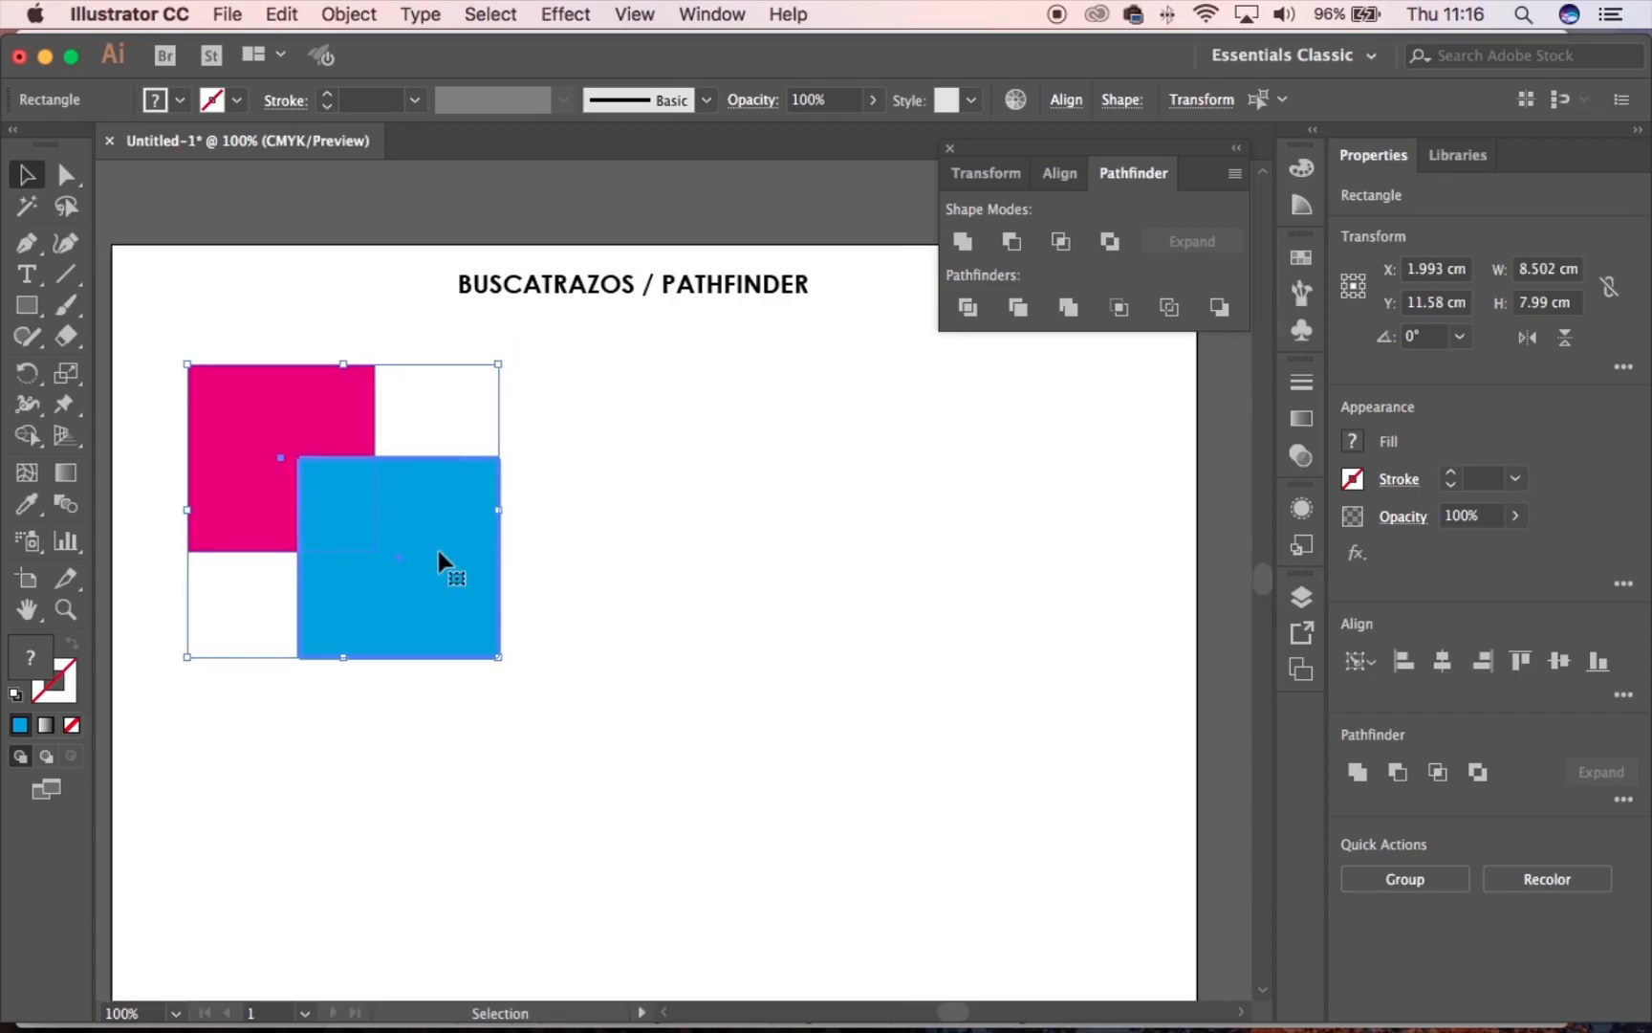
drag(431, 560, 787, 590)
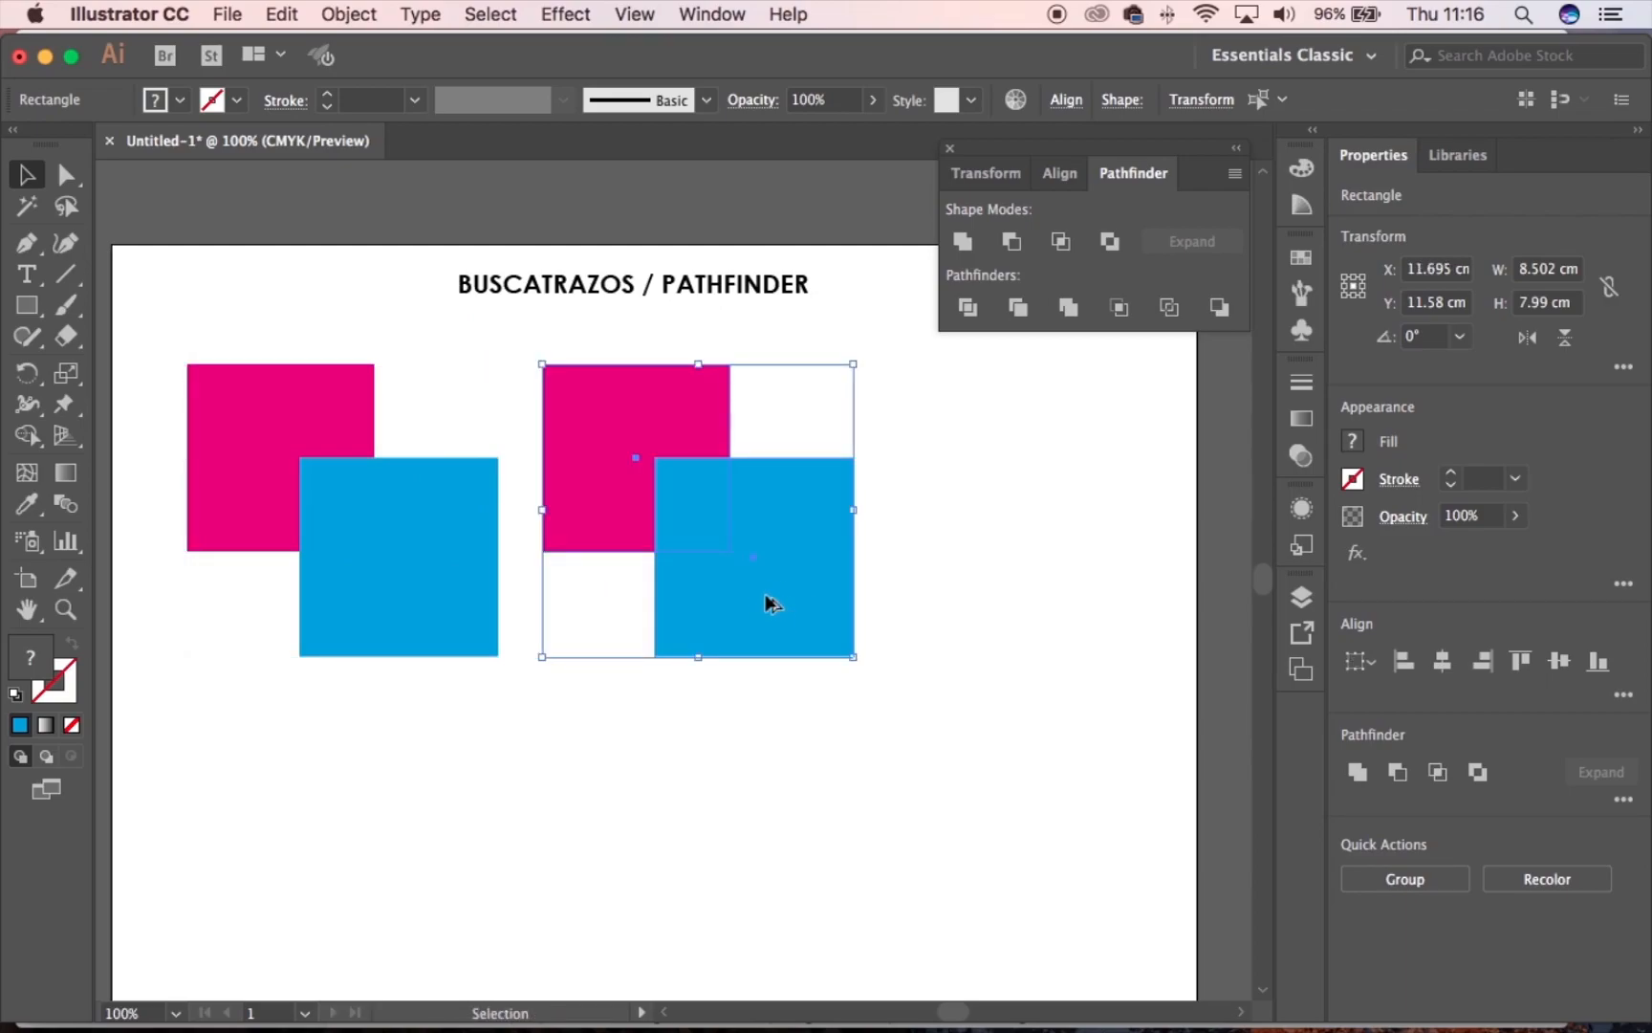
drag(765, 601, 1106, 617)
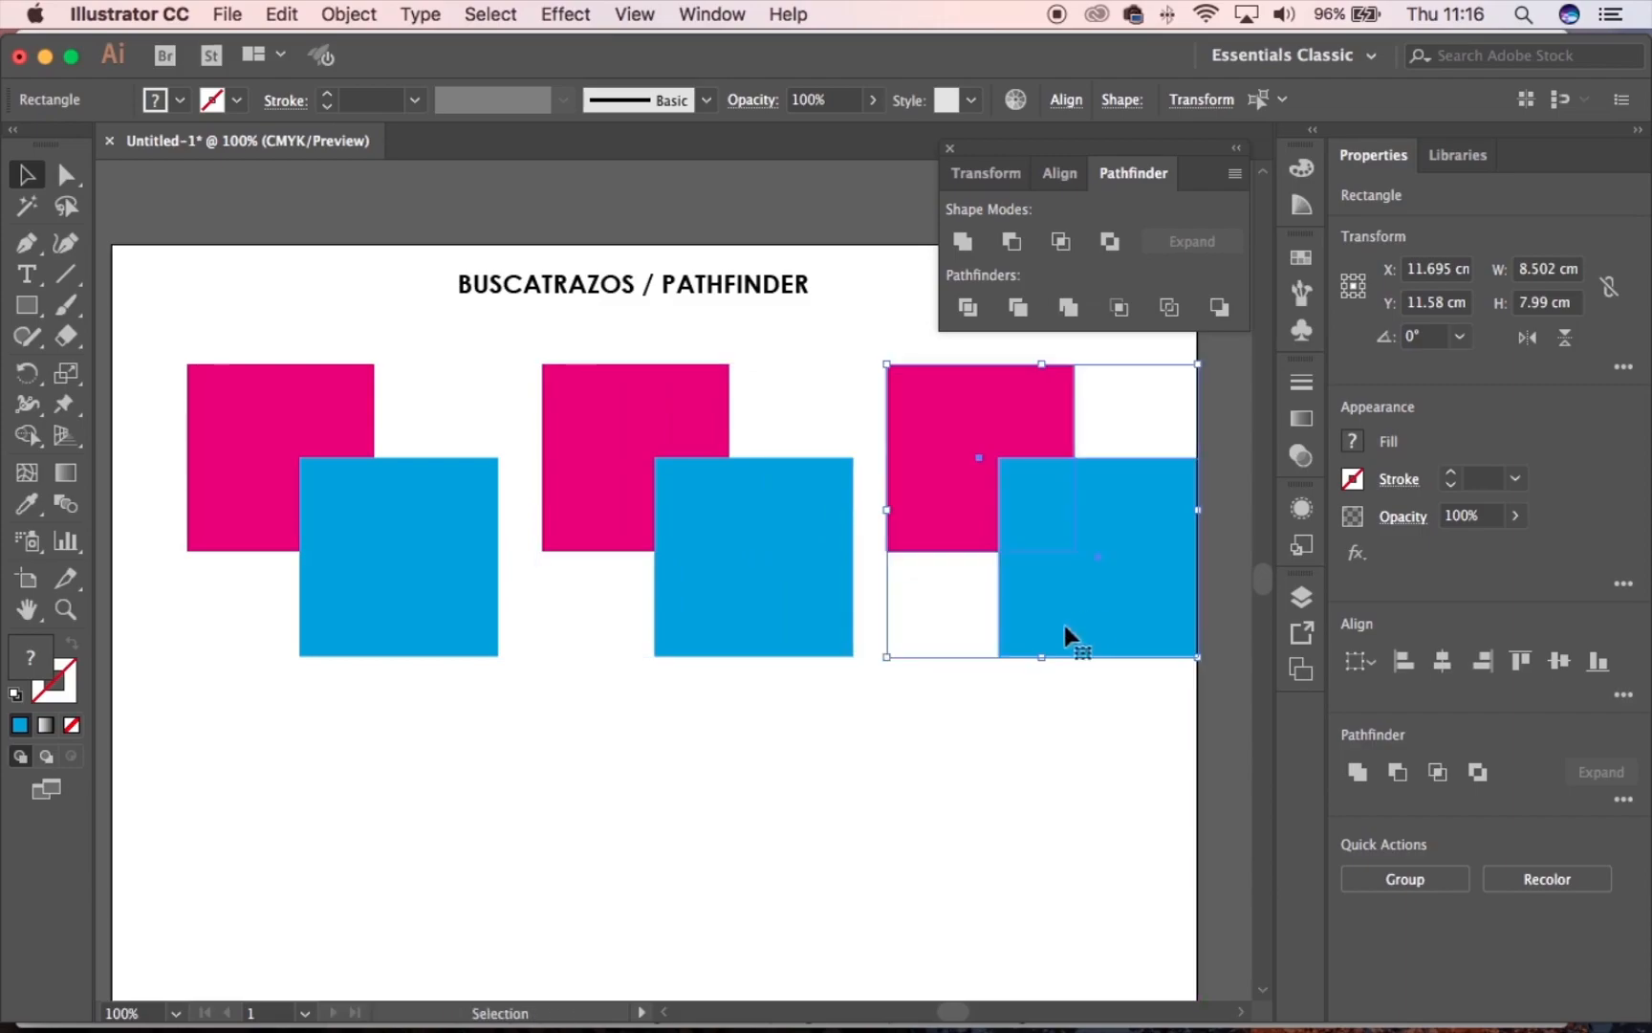
Shift all three pairs of squares slightly left together so the row fits inside the artboard
click(993, 751)
drag(1042, 732, 241, 432)
drag(1024, 549, 977, 554)
click(753, 746)
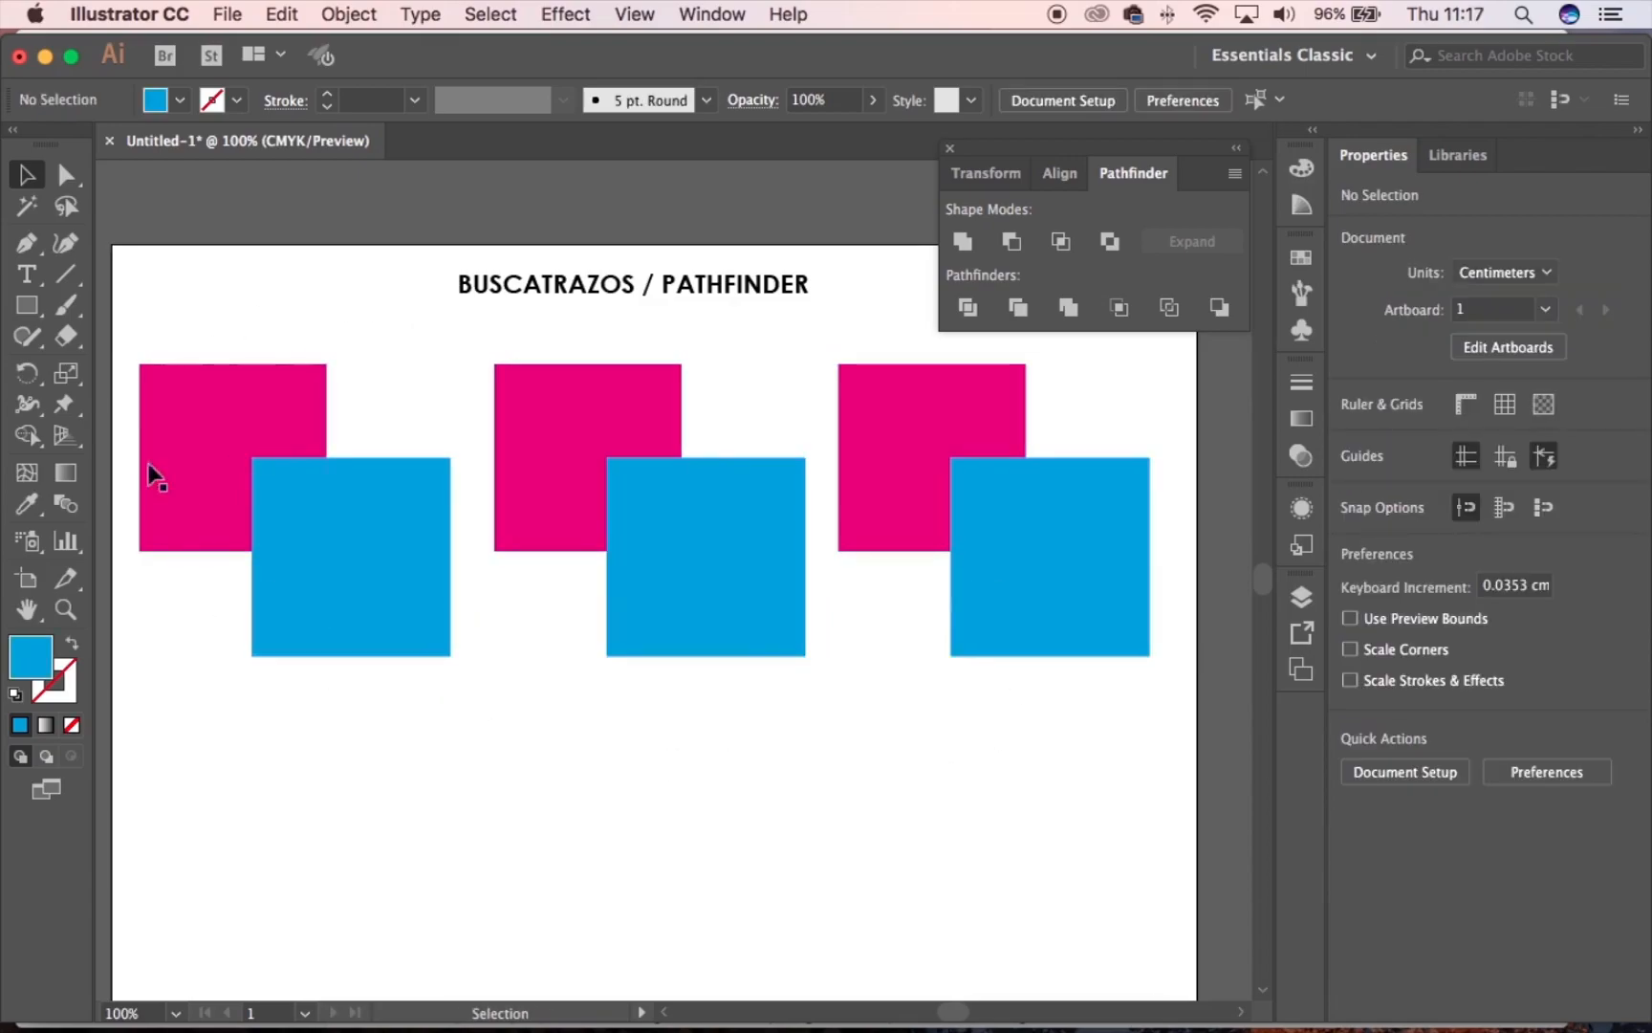
Merge the leftmost pink and blue squares into a single shape with the Unite shape mode
drag(221, 323, 319, 585)
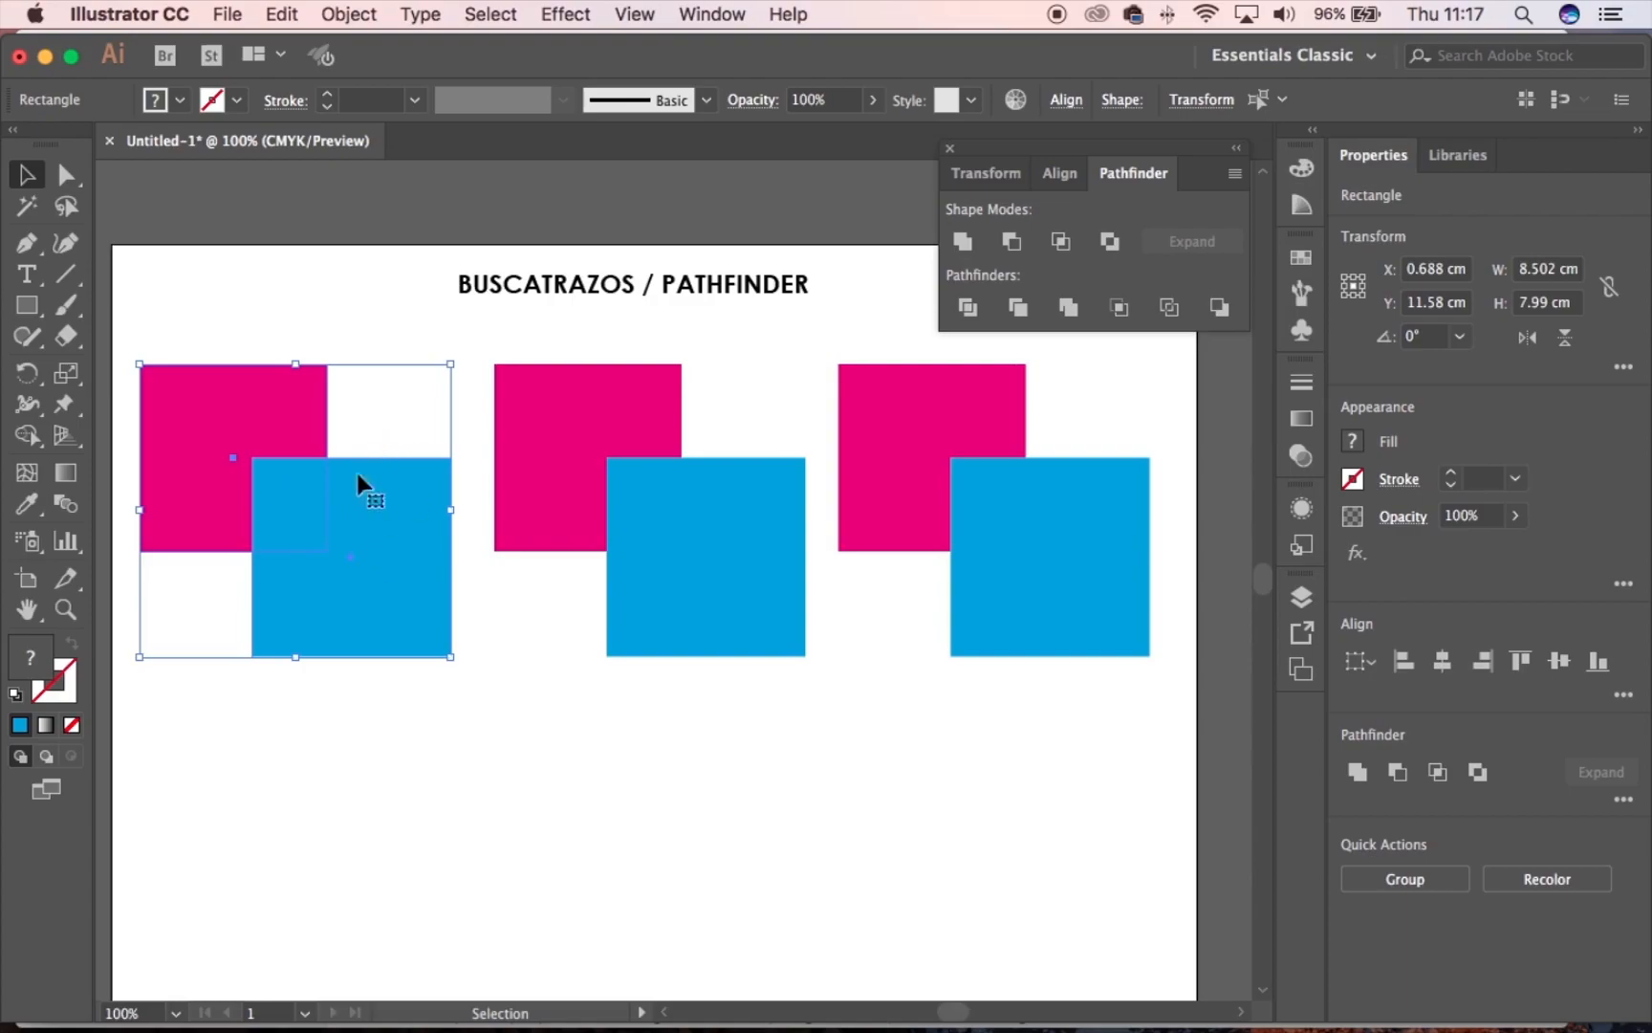
click(421, 440)
click(393, 537)
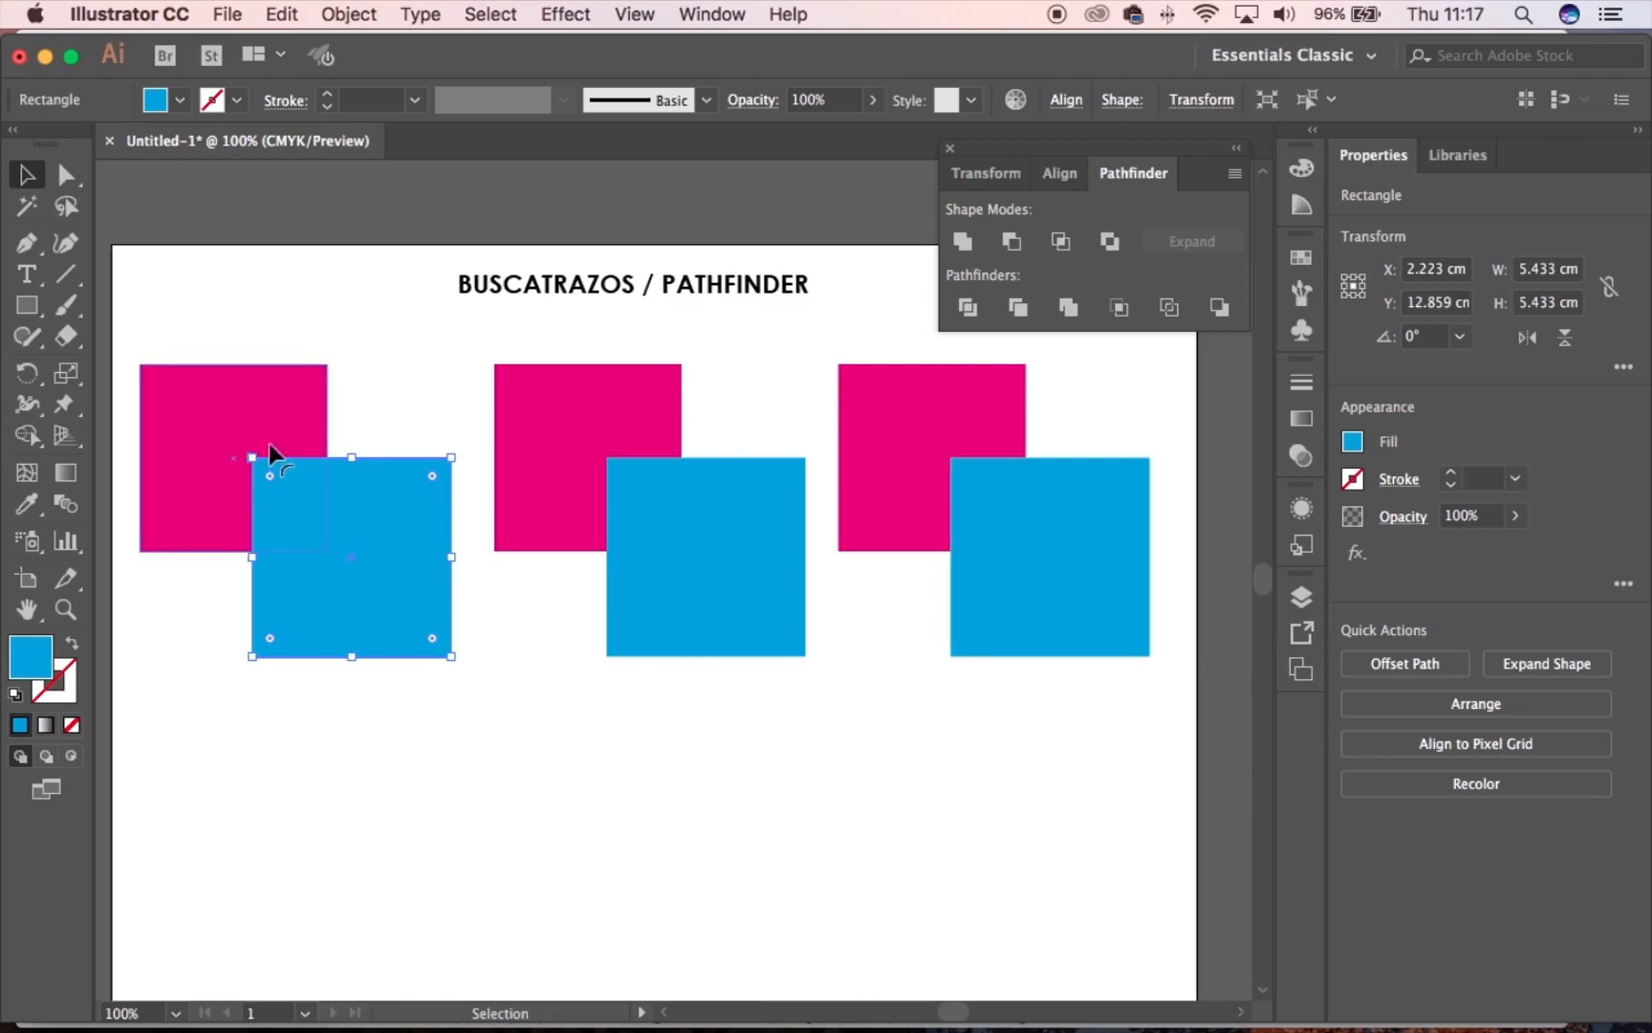
drag(335, 386, 340, 394)
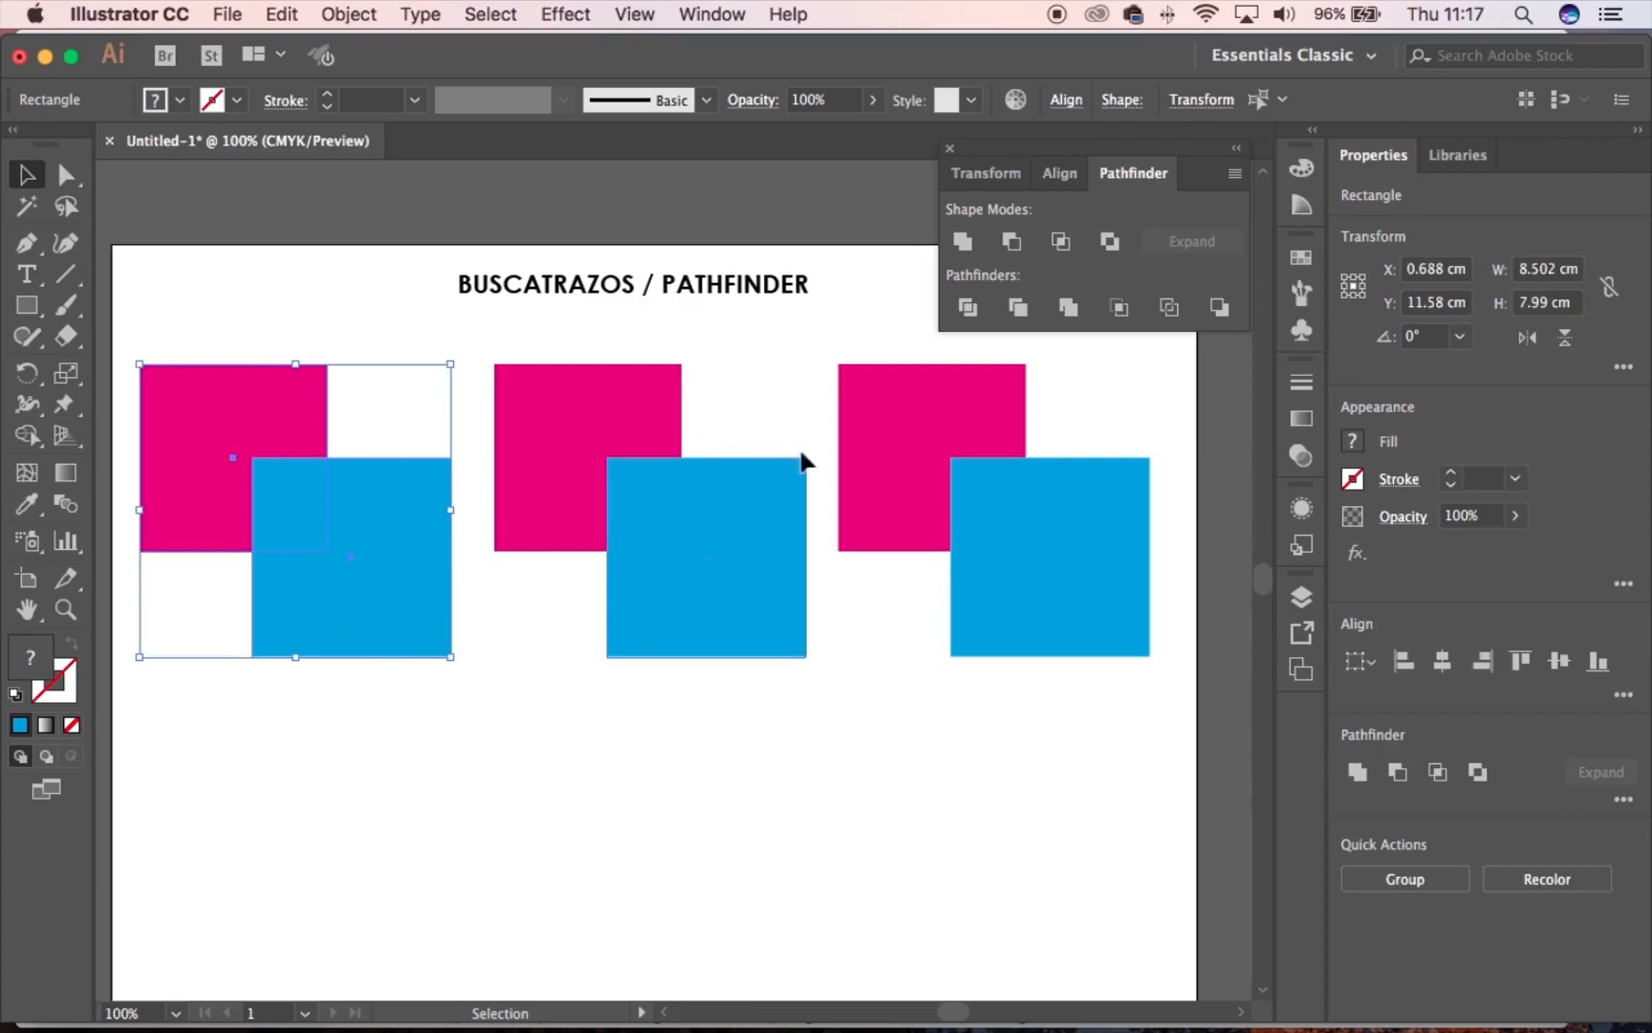
click(962, 241)
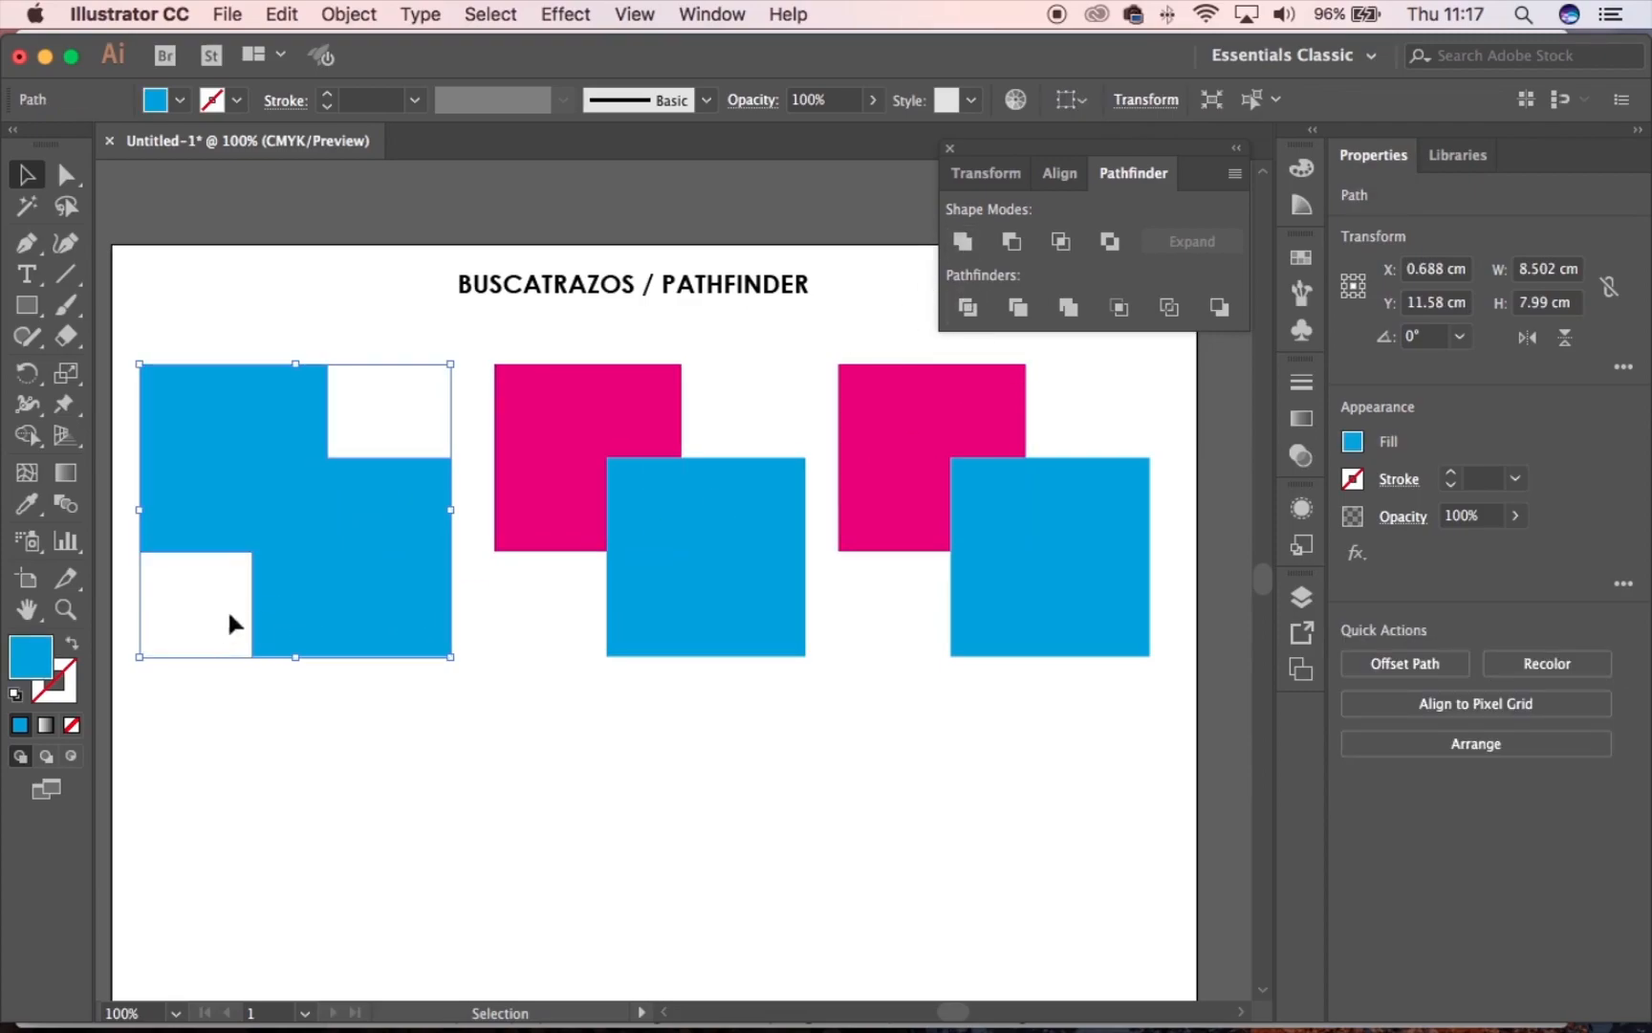
click(325, 693)
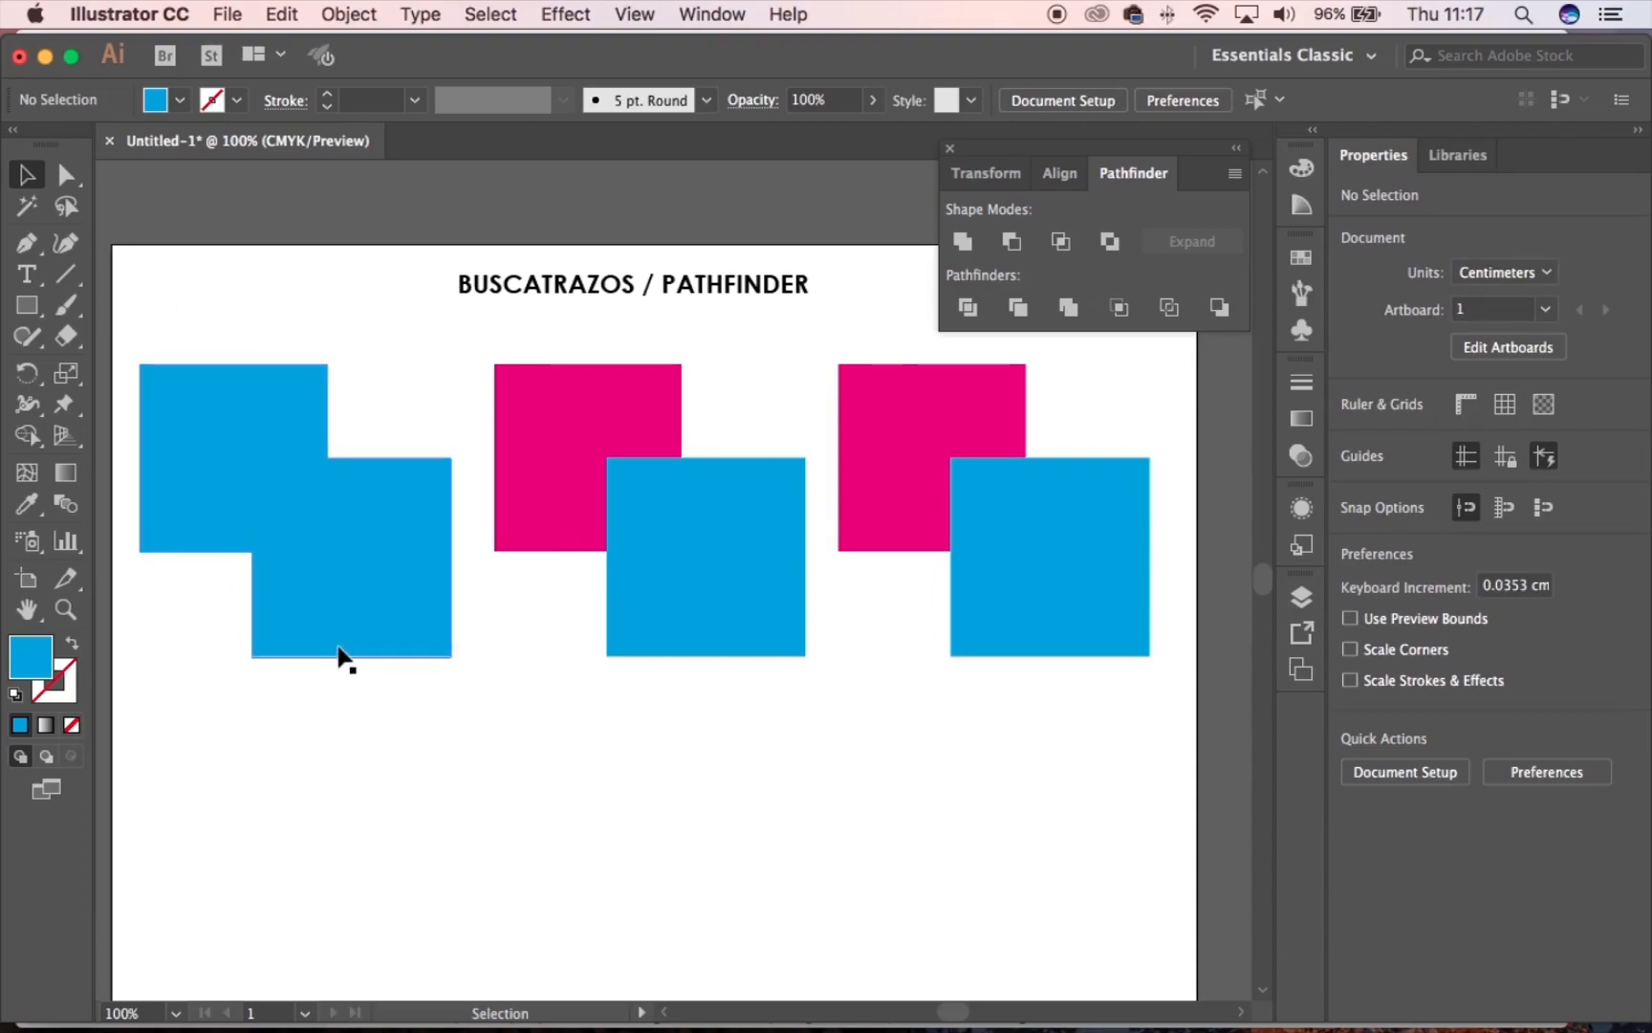
Add a text label reading "UNIR" below the united blue shape
click(27, 277)
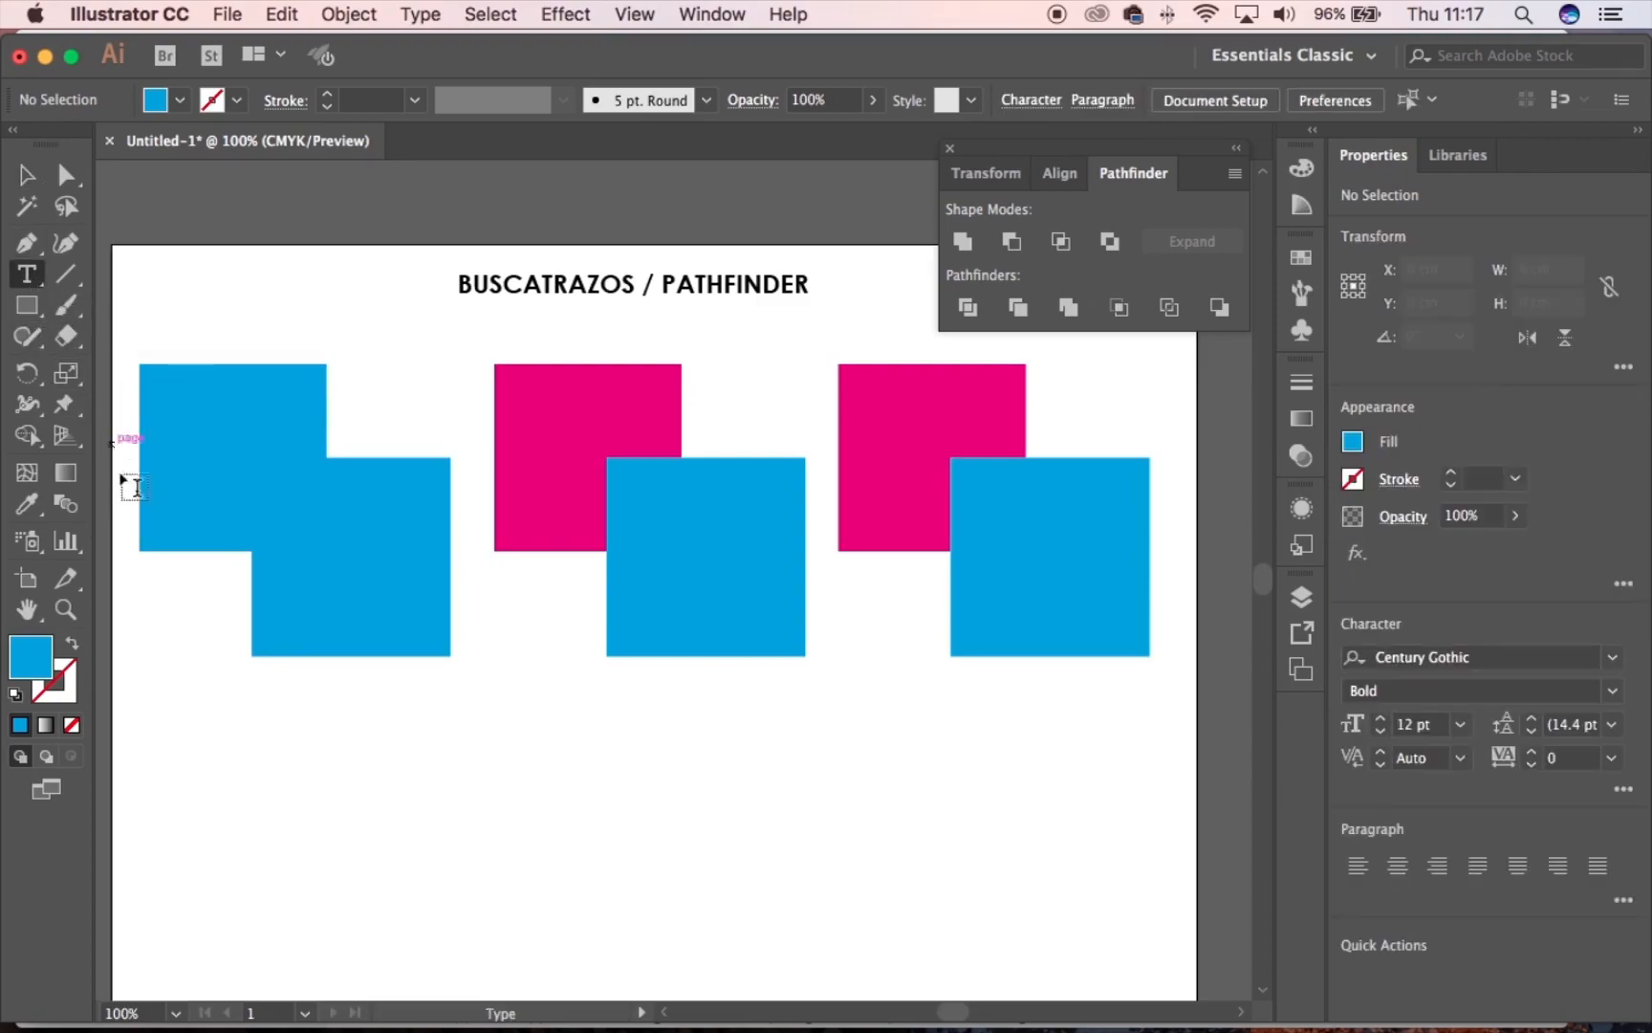
click(191, 706)
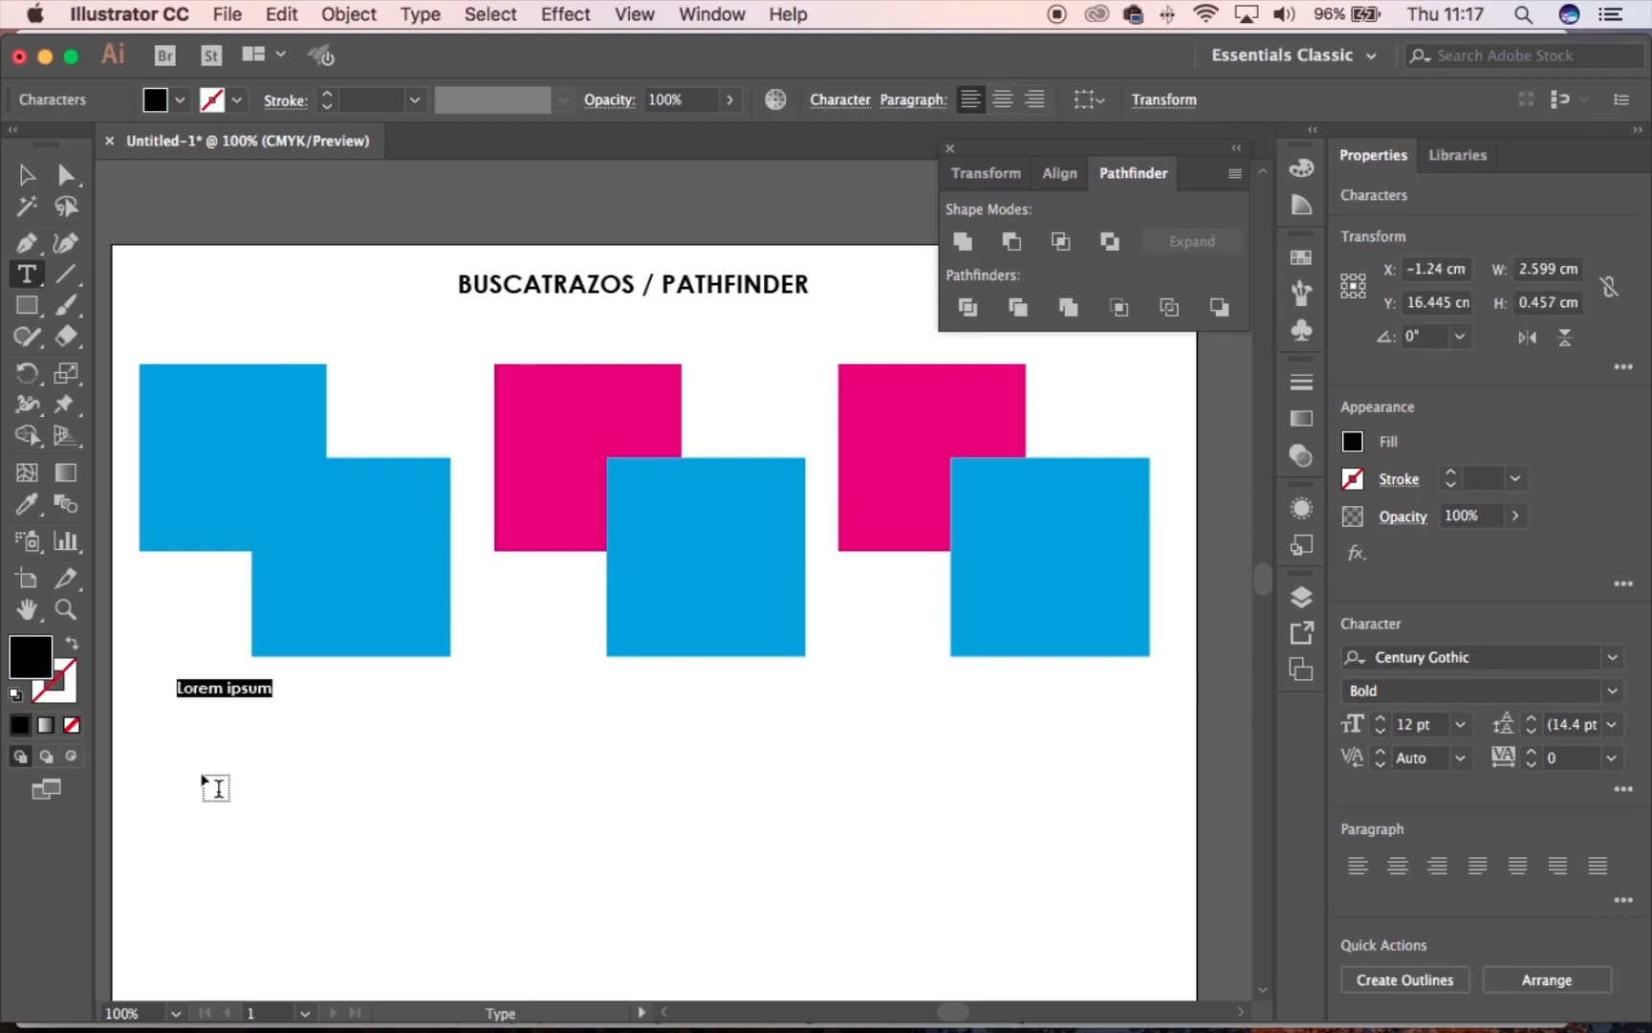
text(UNIR)
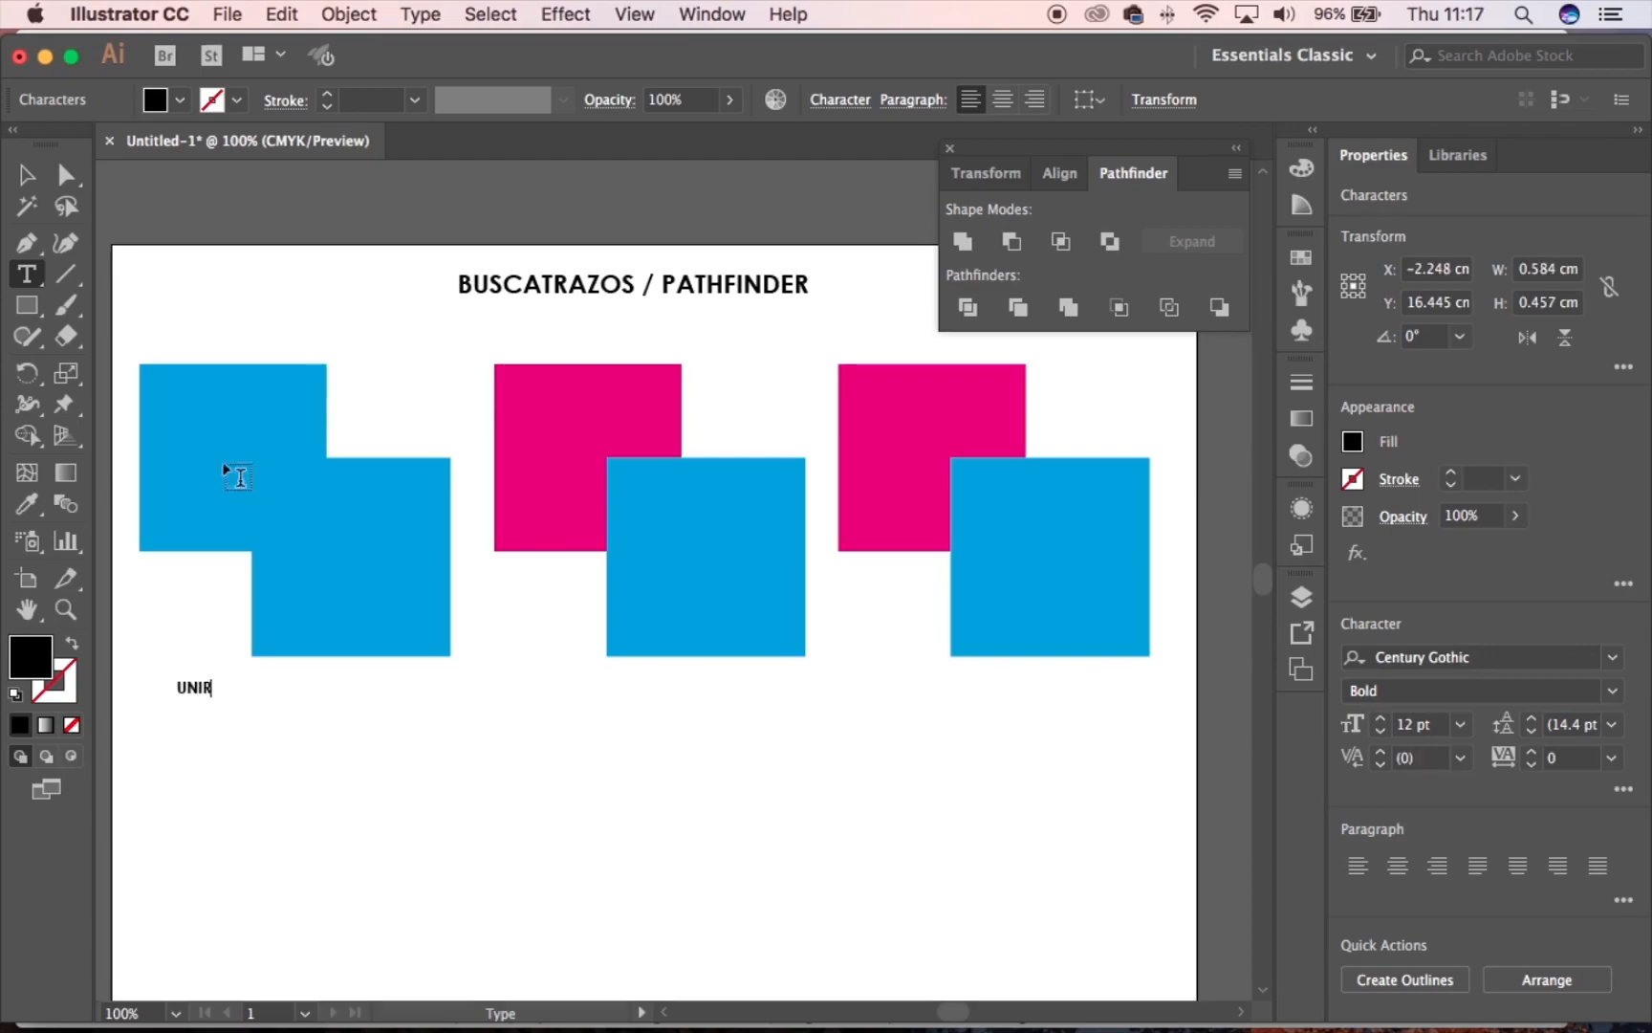
click(27, 176)
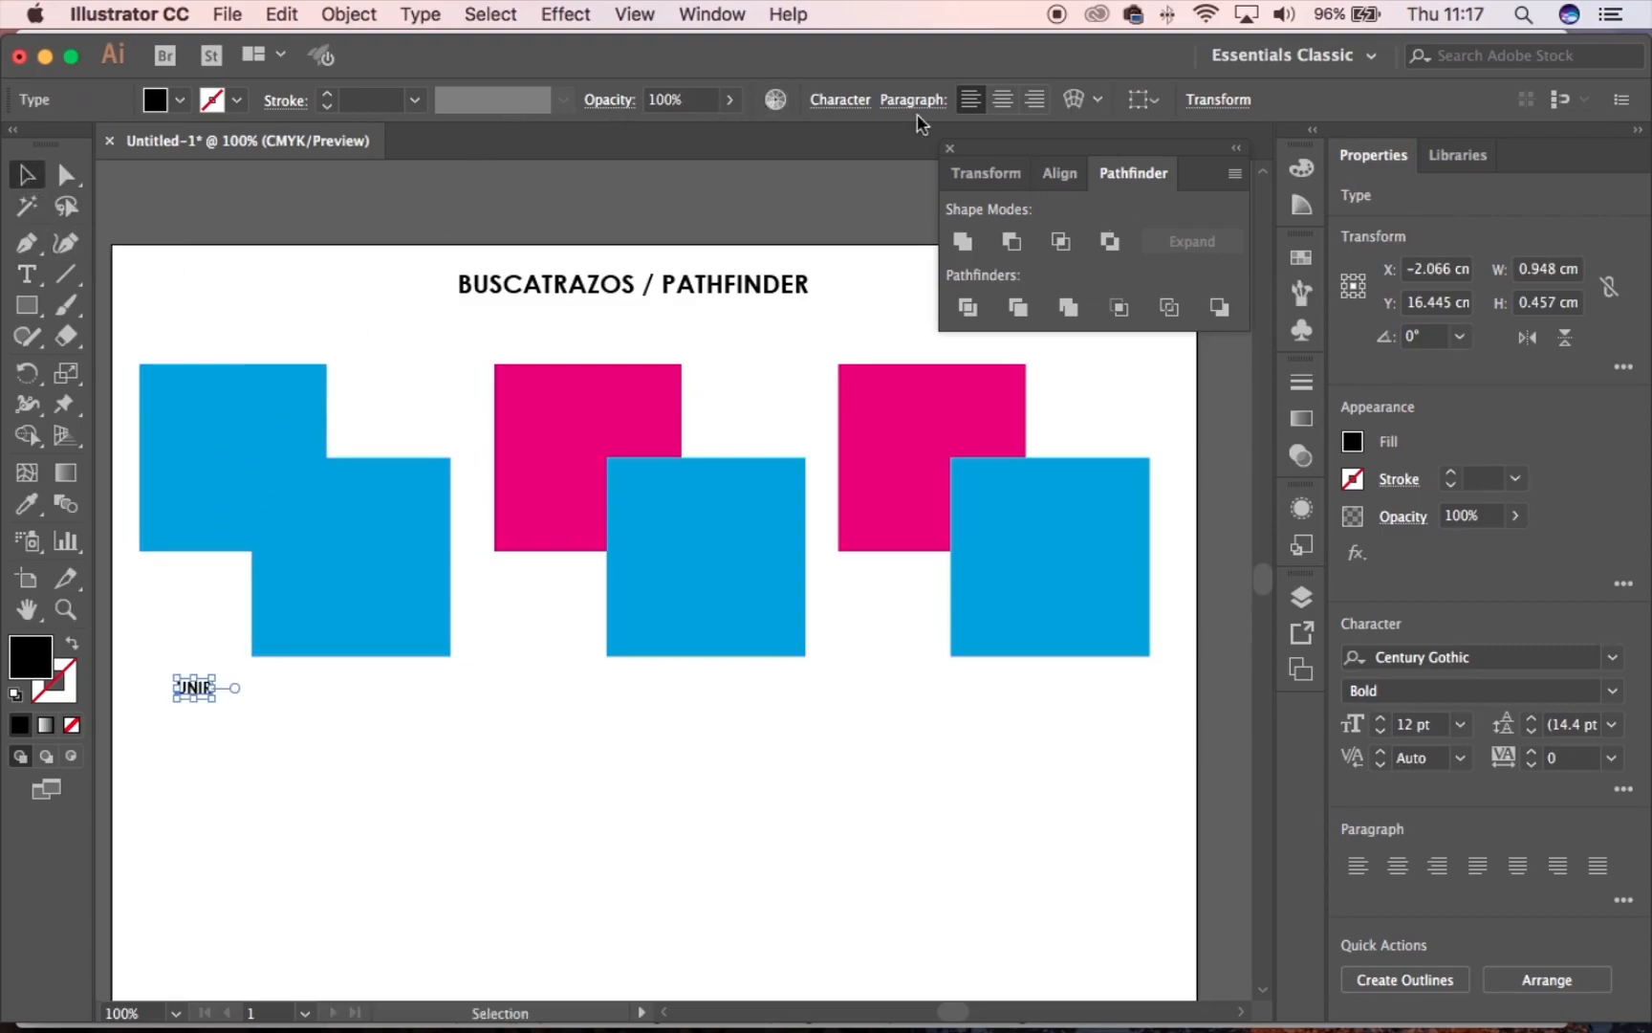
Set the "UNIR" label to 18 pt and move it into the lower-left notch of the united shape
click(838, 99)
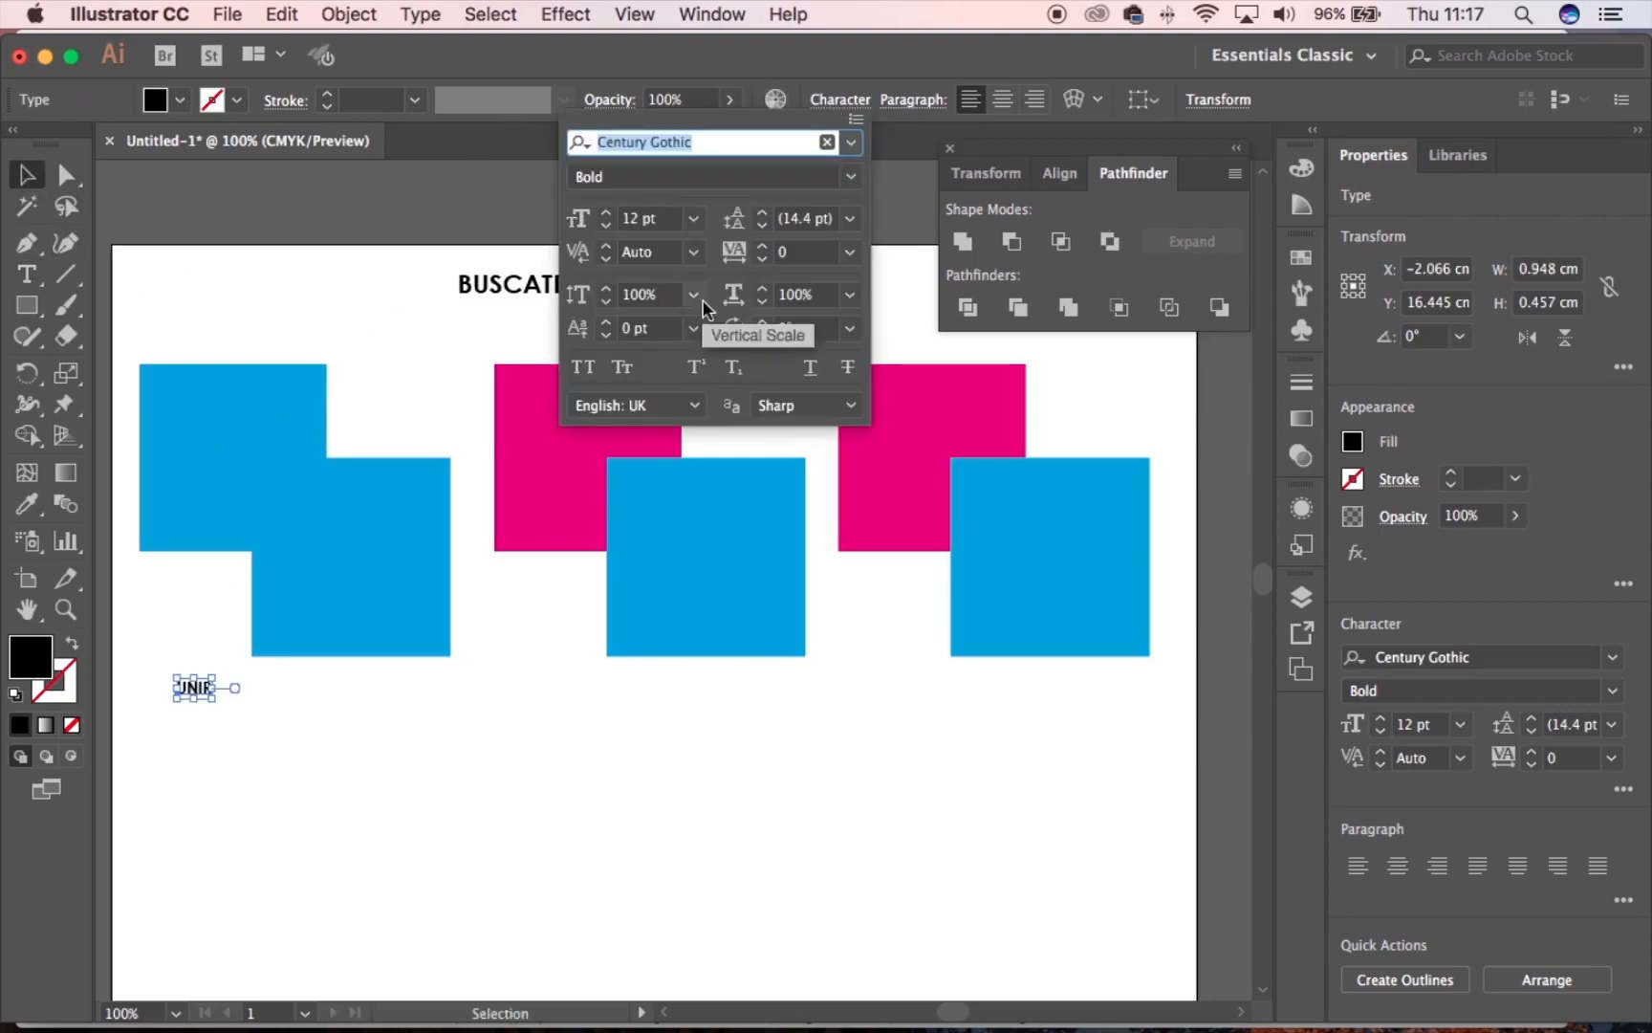
double_click(632, 218)
text(18)
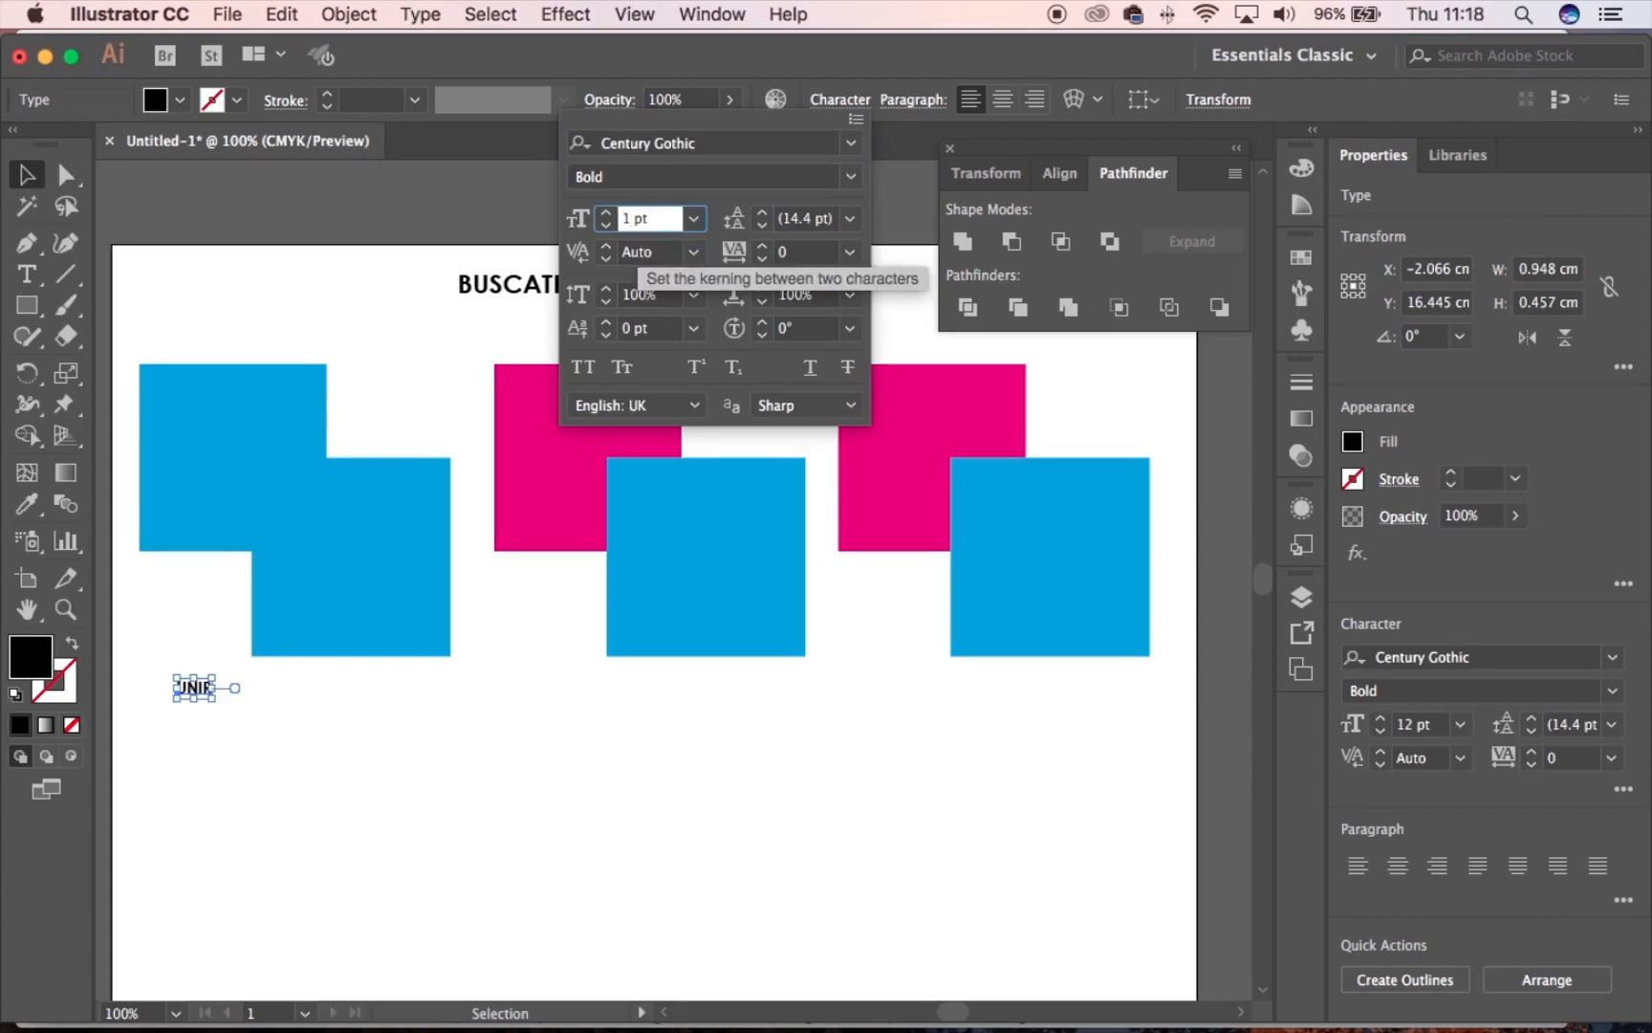
key(Return)
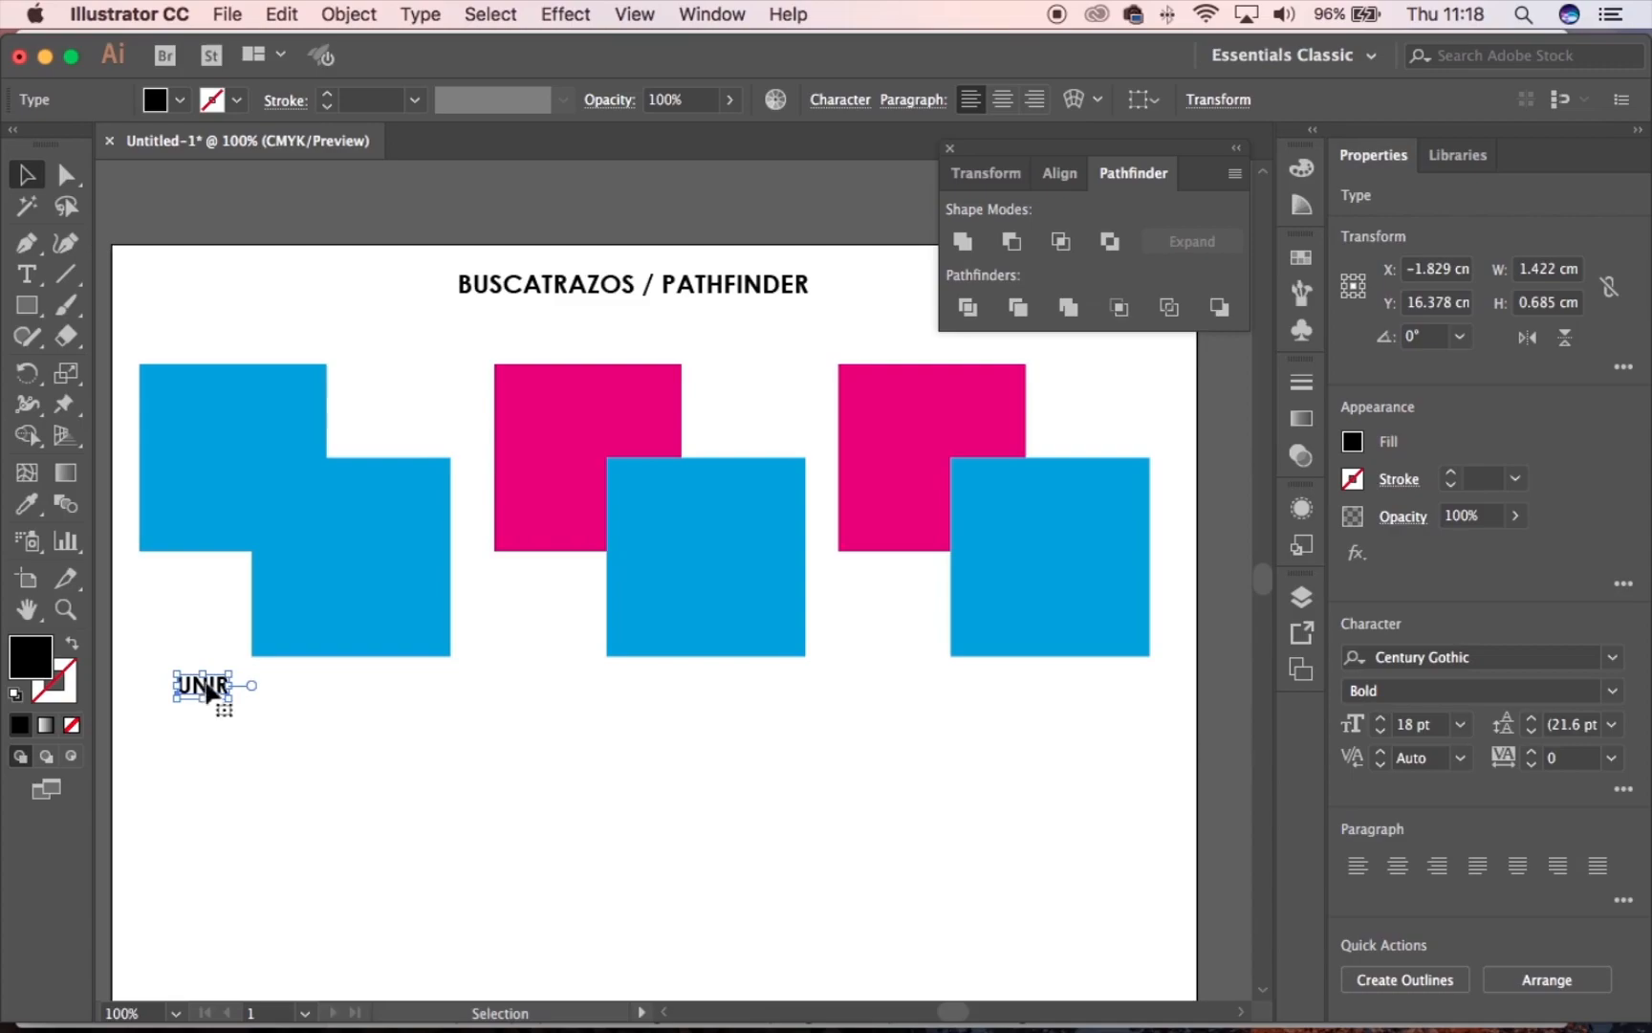
click(273, 766)
drag(195, 678, 176, 641)
click(574, 834)
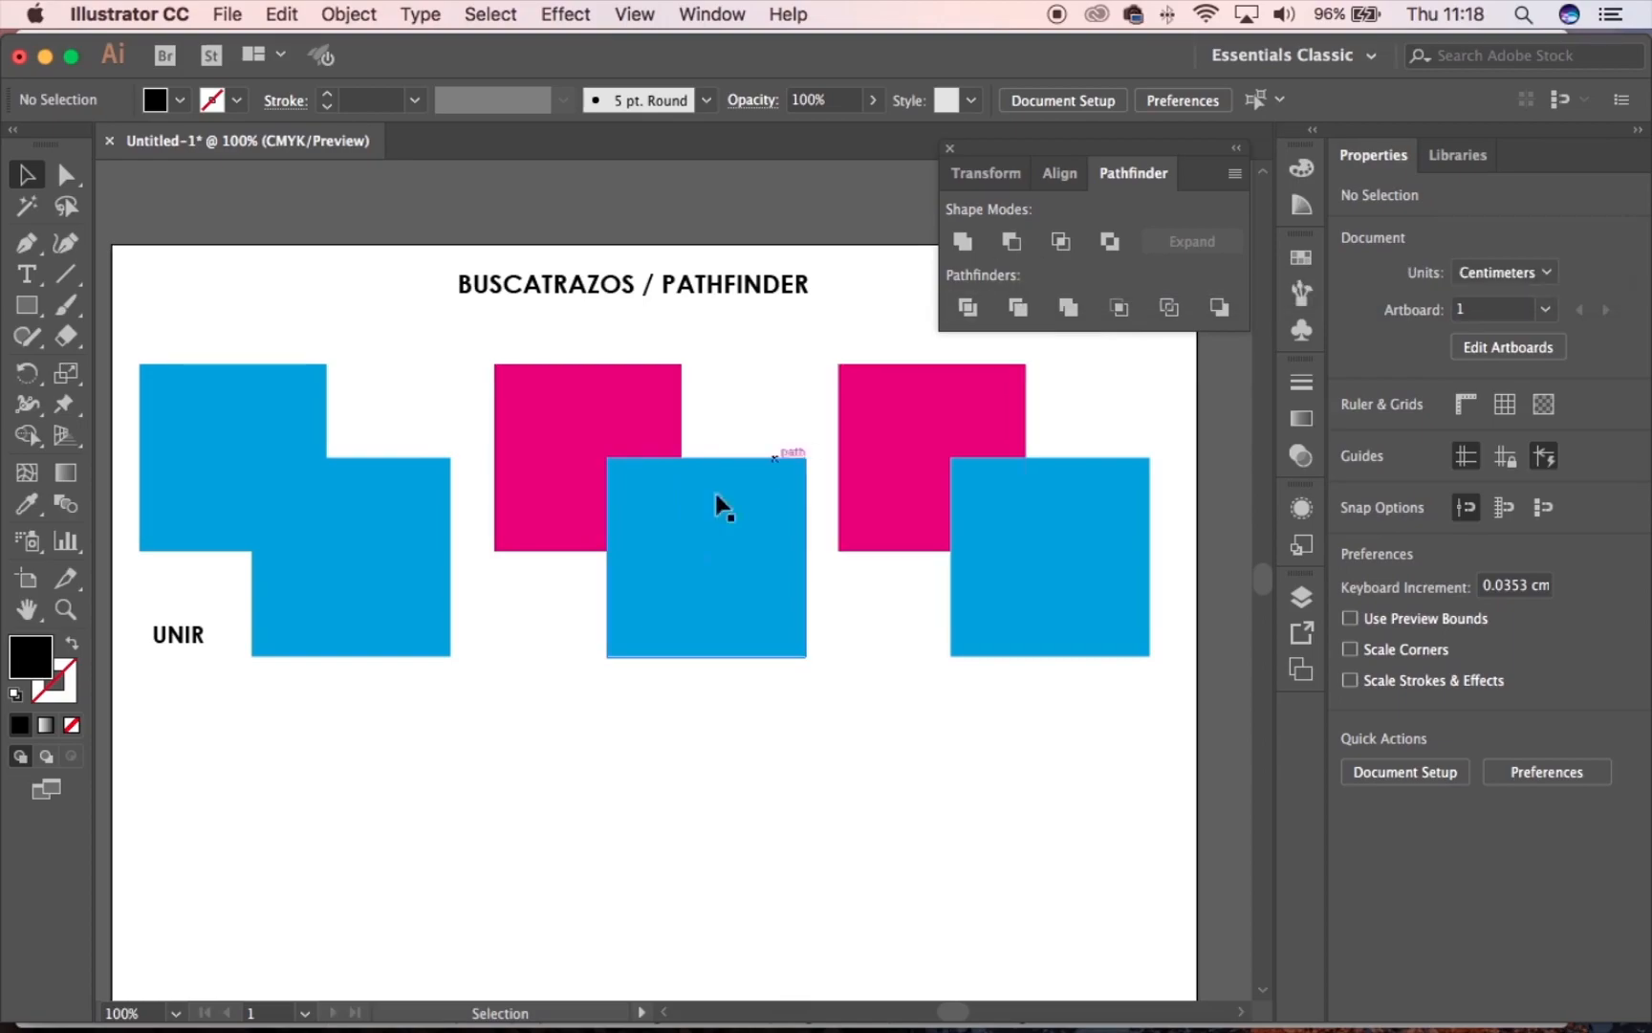
Place a copy of the overlapping squares below the united shape and a scaled-down copy above it, beside the title
drag(463, 378, 408, 297)
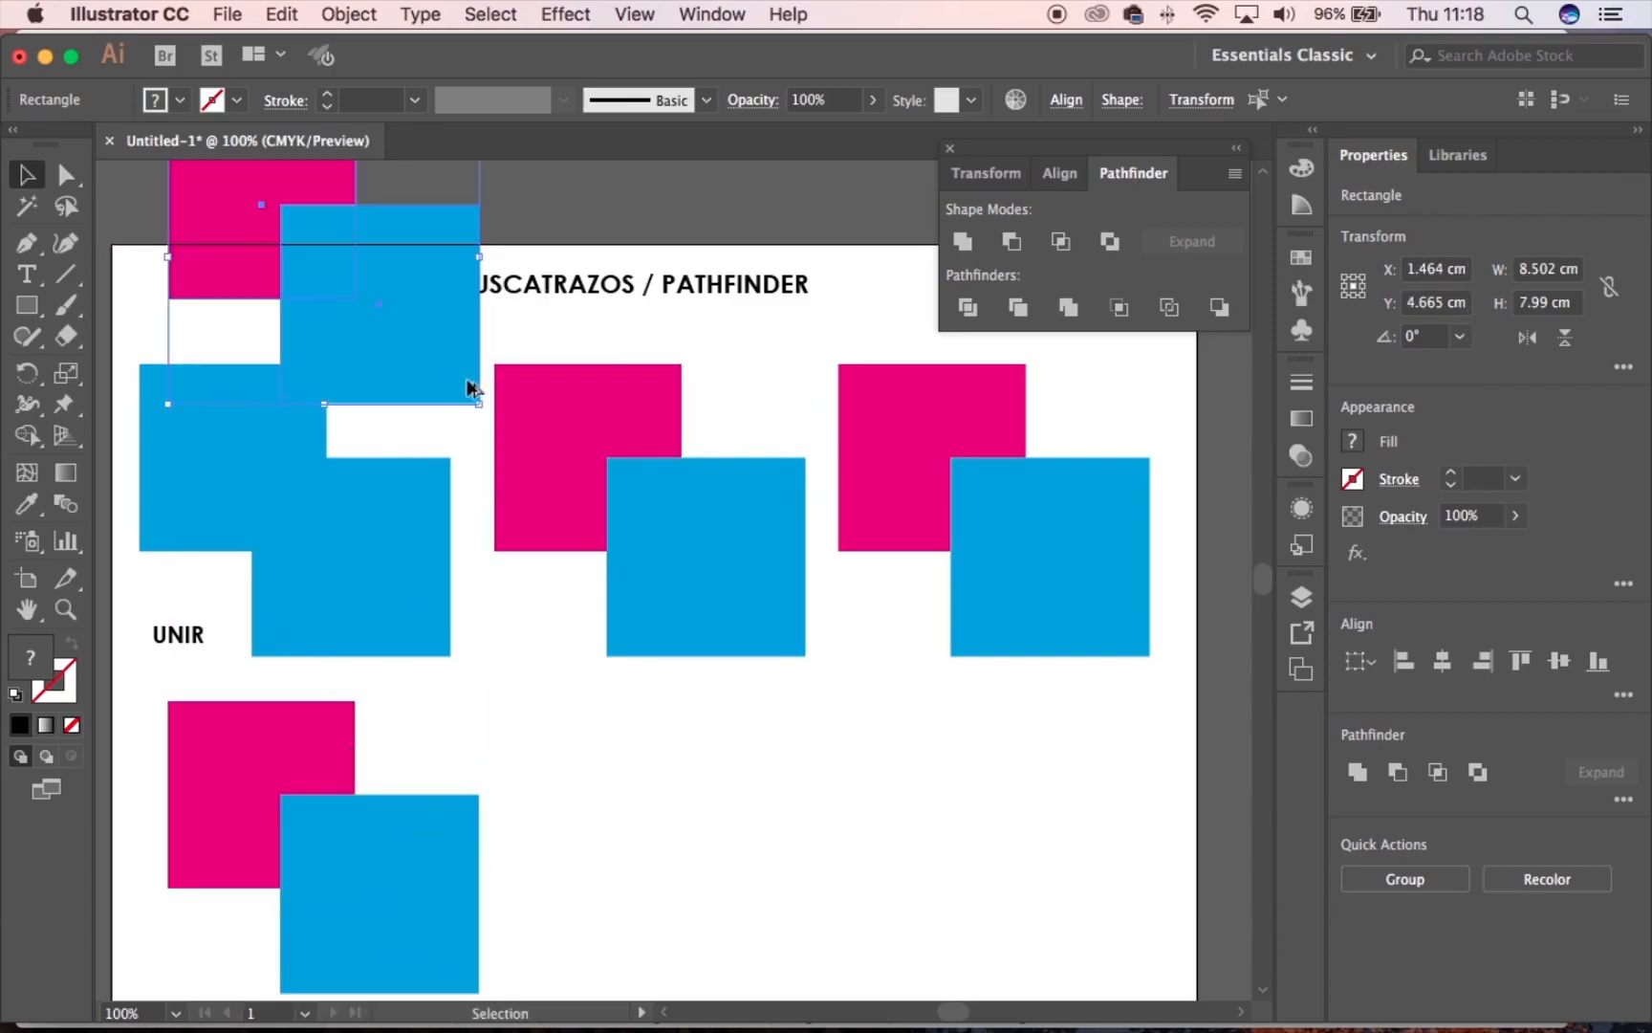
drag(478, 404, 268, 313)
click(642, 760)
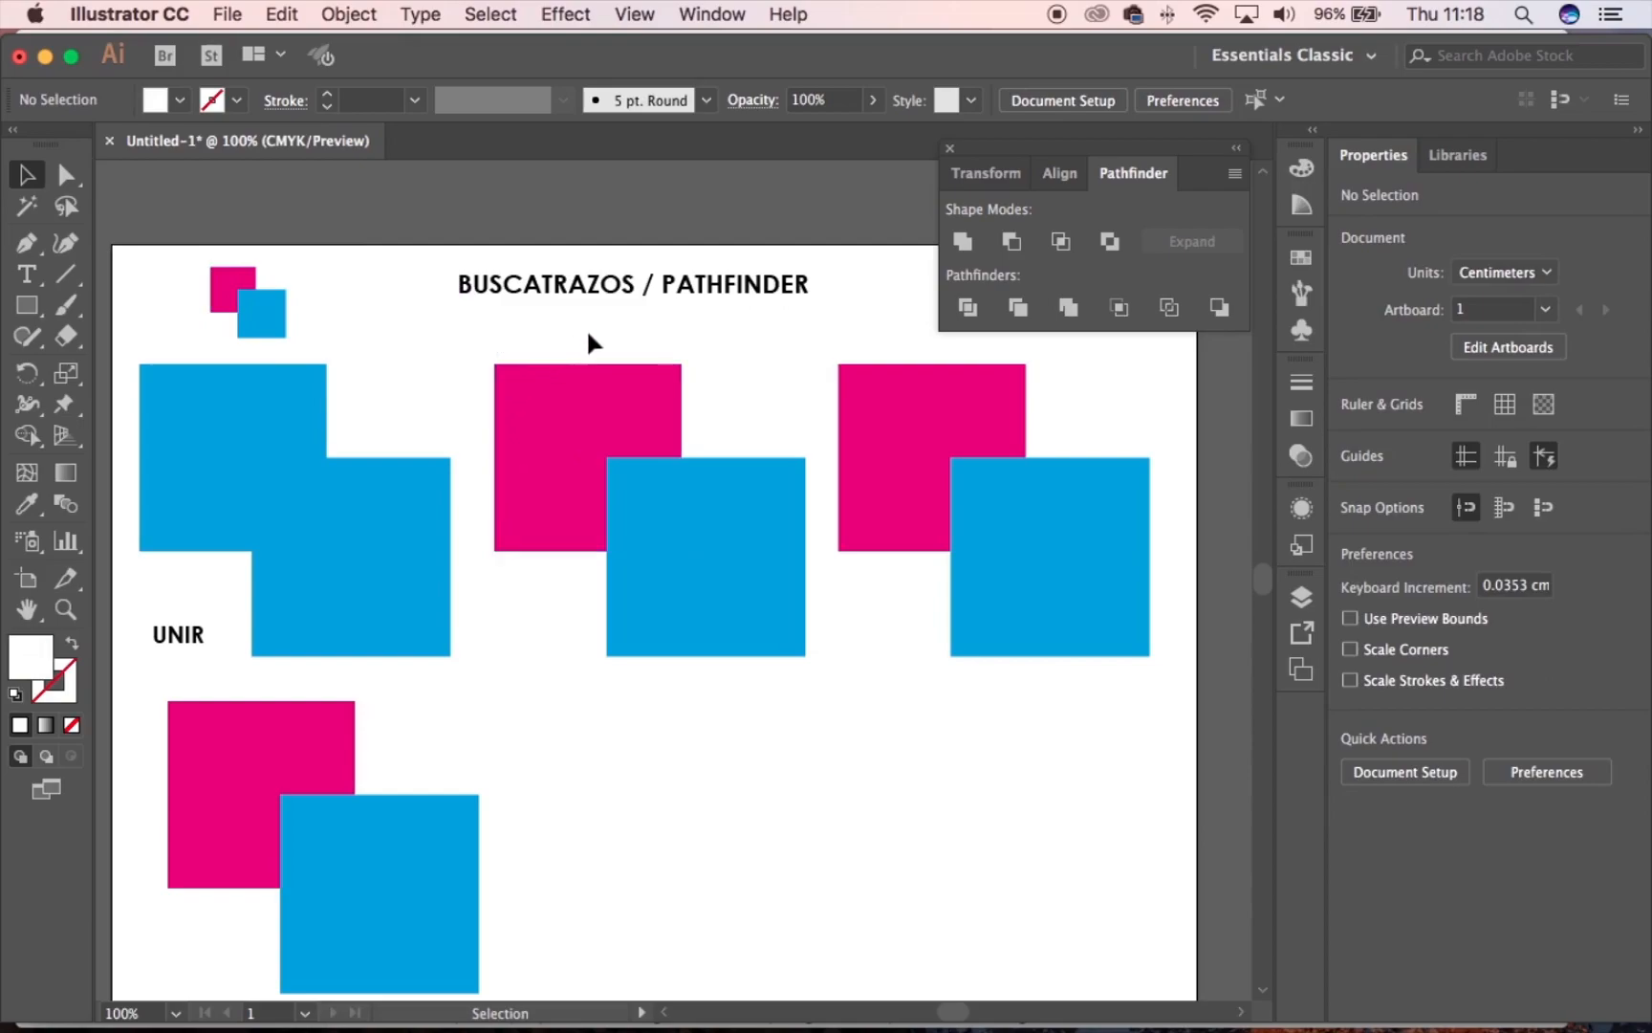
Subtract the blue front square from the pink square in the middle pair with the Minus Front shape mode
drag(619, 350, 725, 555)
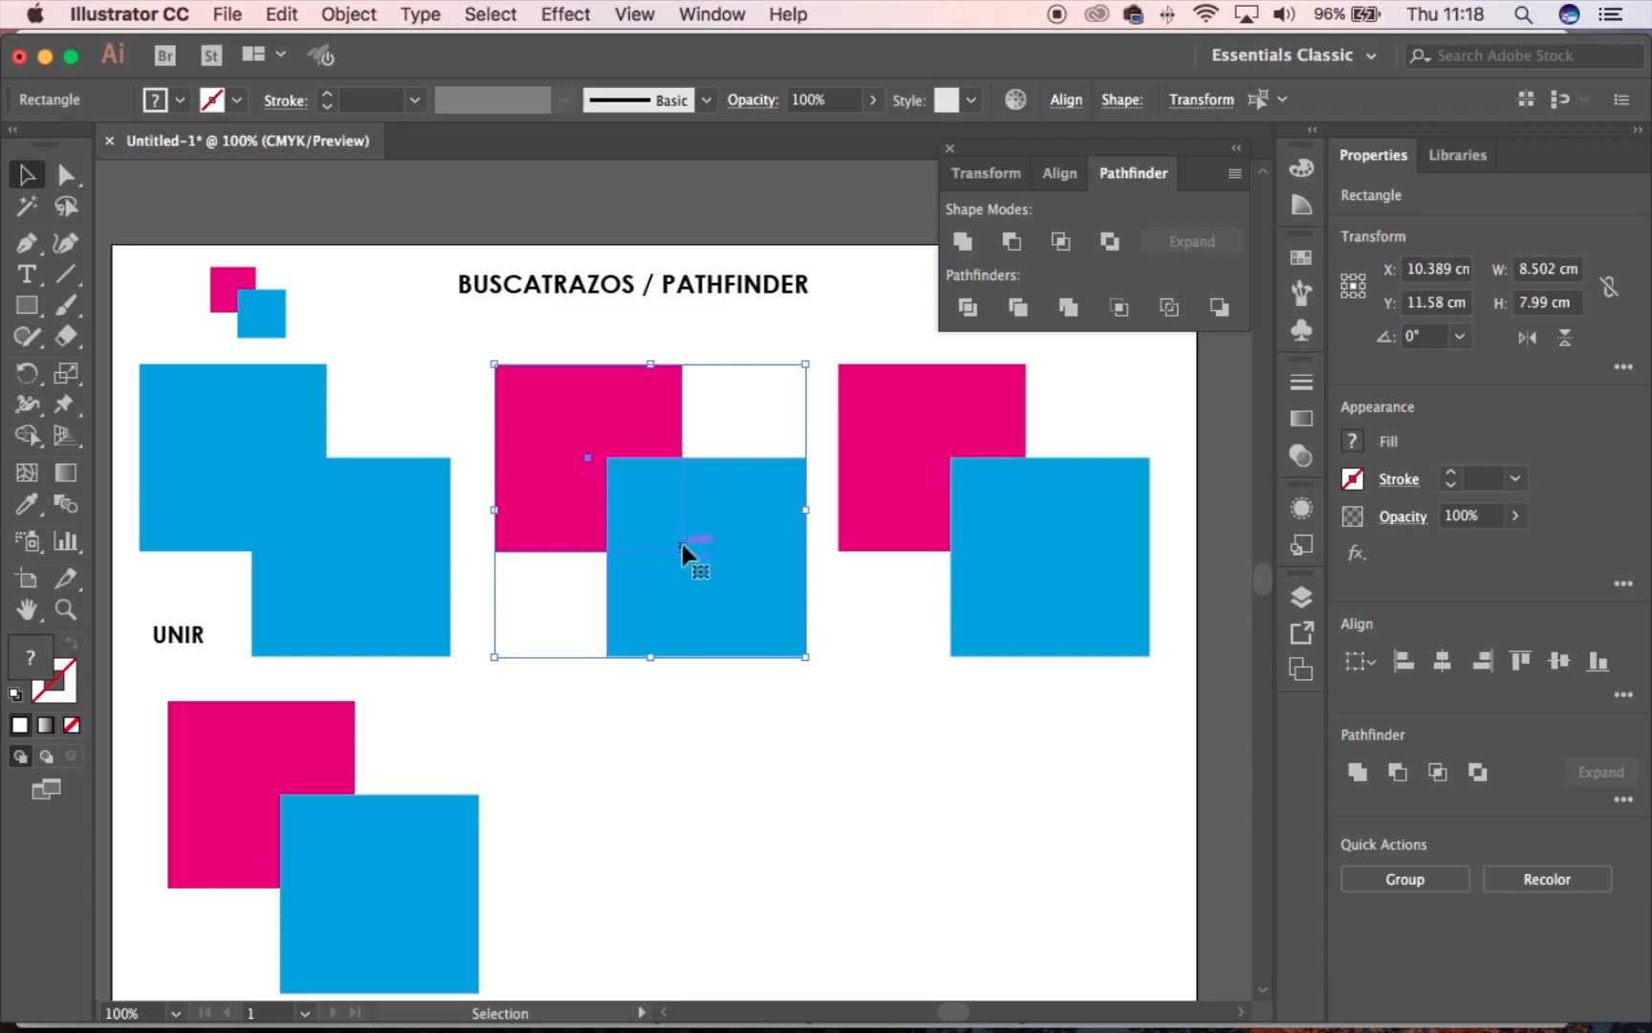
click(1014, 245)
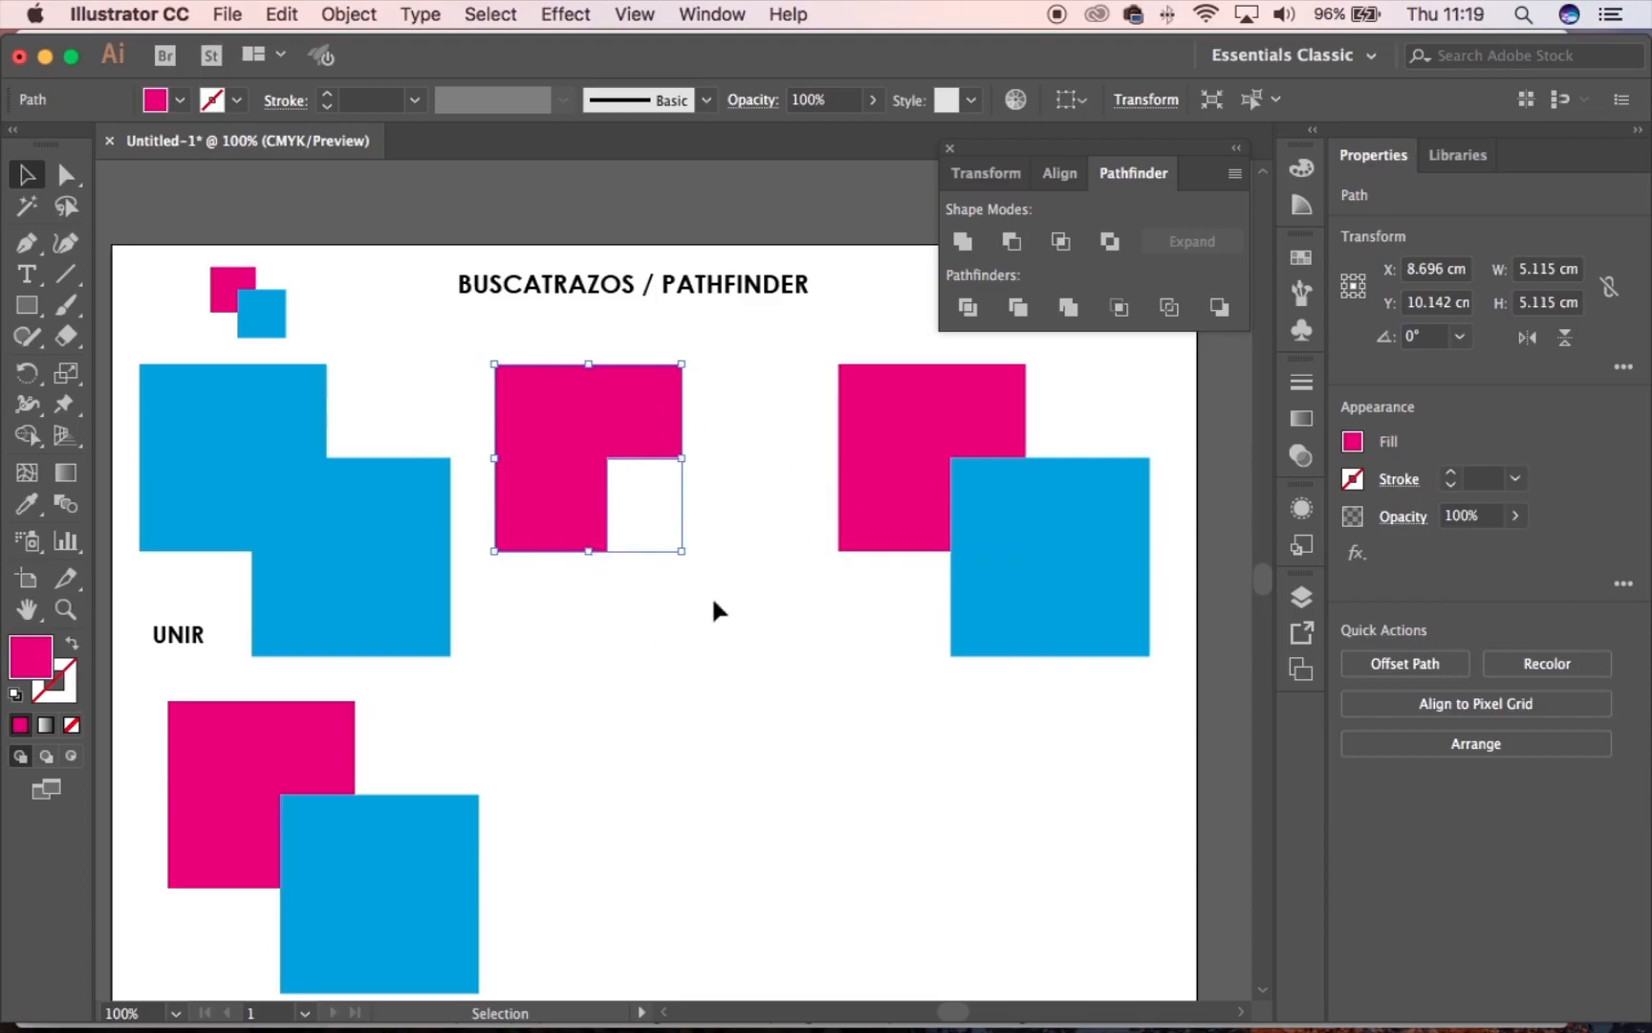
click(654, 608)
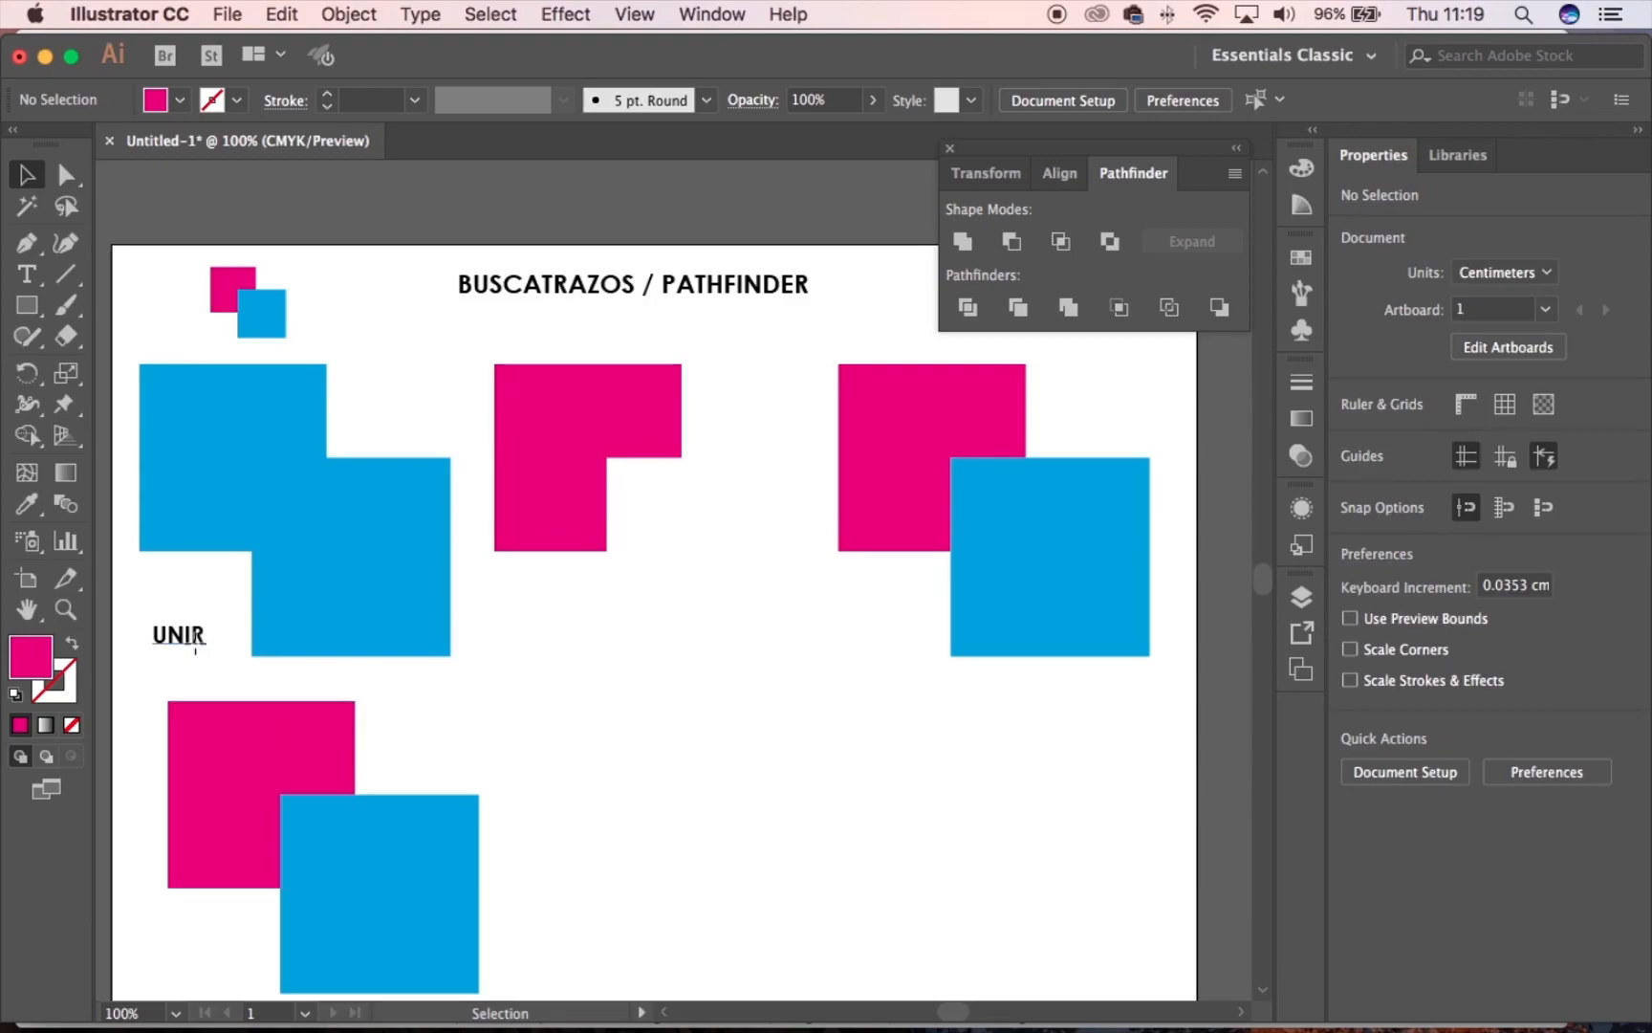
Copy the "UNIR" label beneath the cut pink shape and change the copy's text to "EXCLUIR FRONTAL"
drag(195, 650, 562, 661)
key(t)
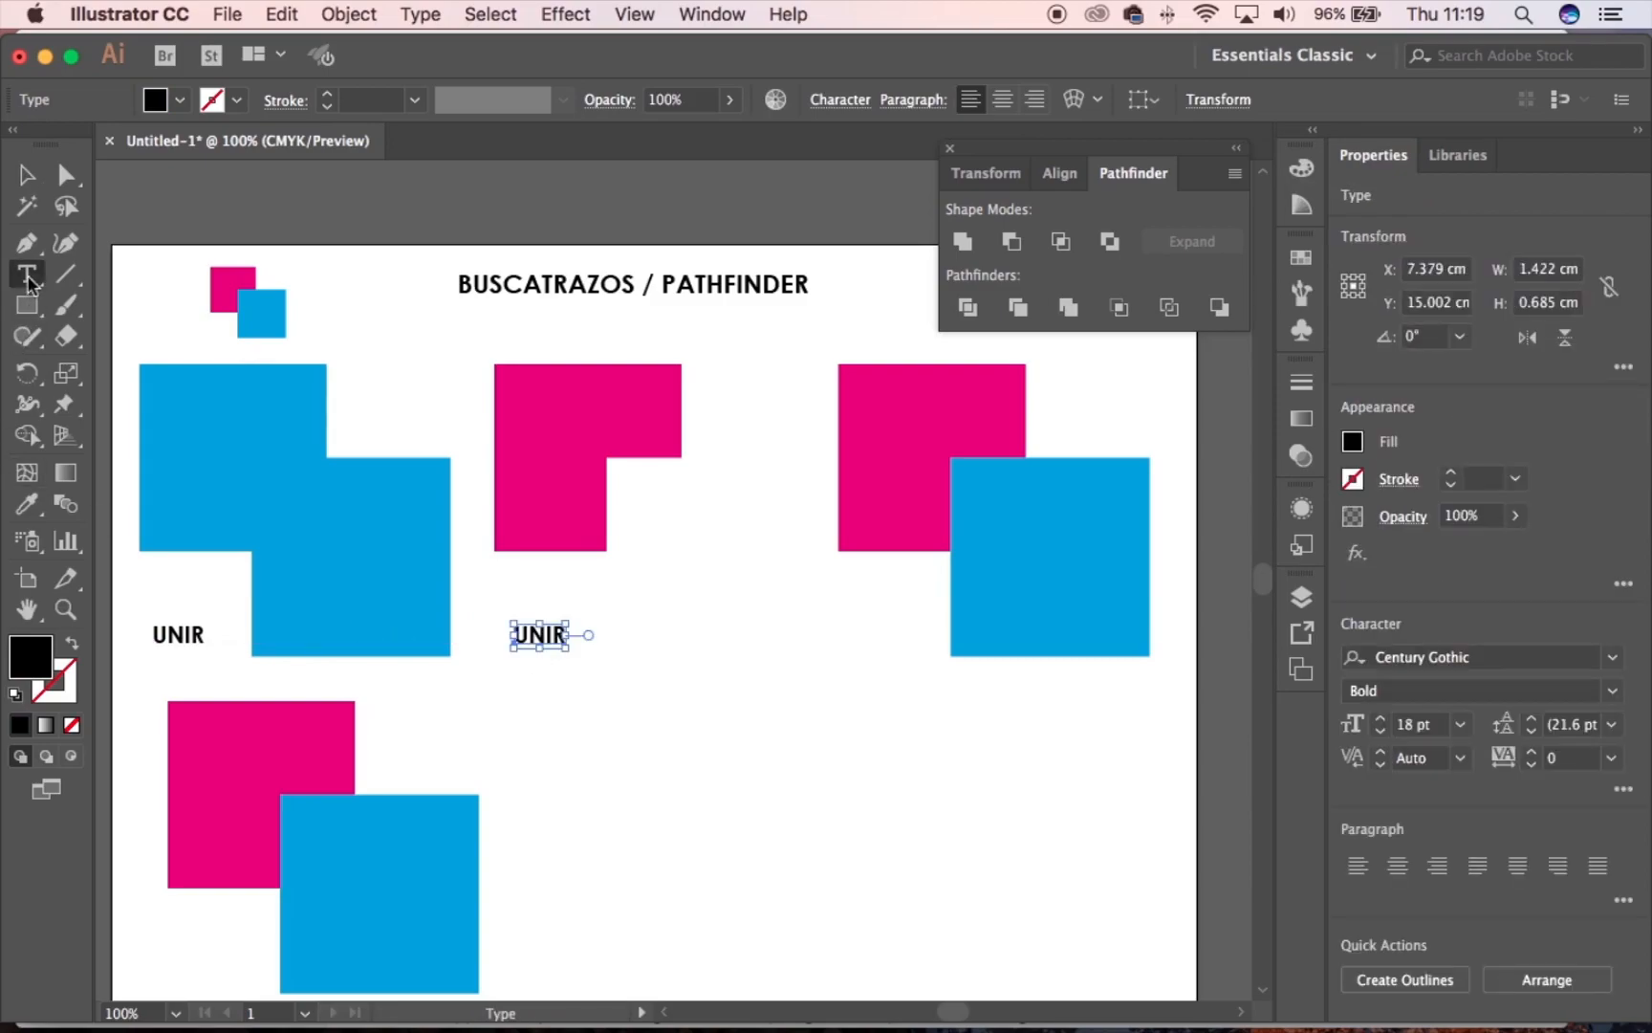
double_click(534, 633)
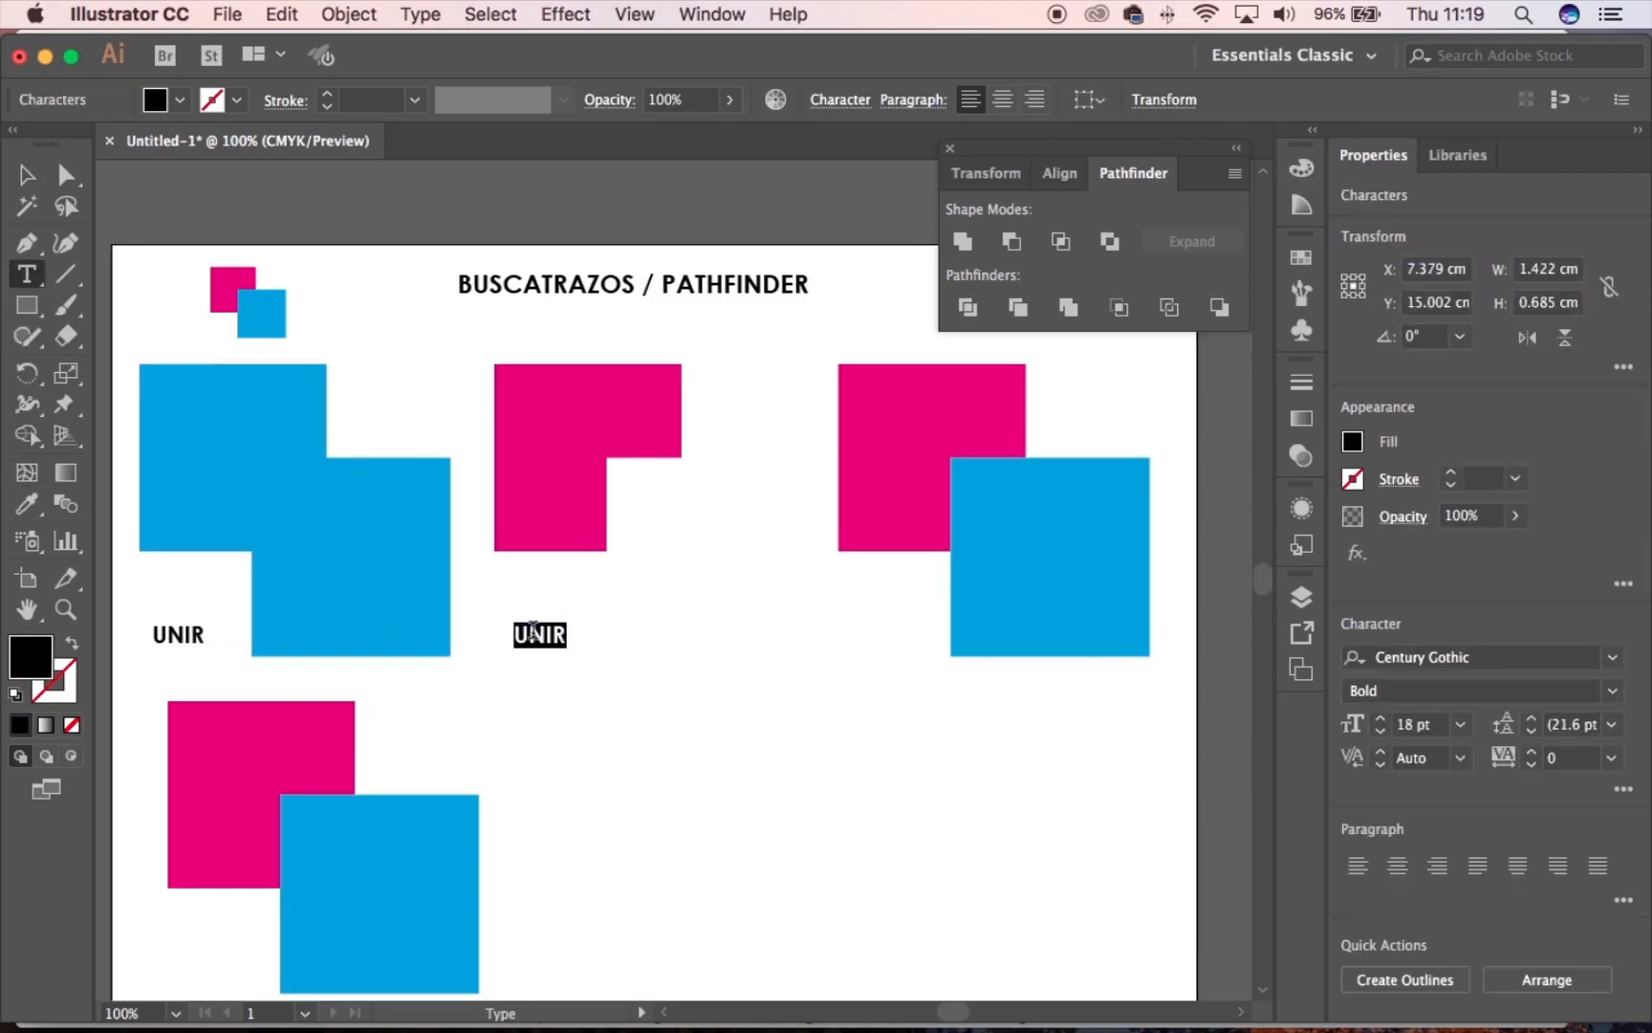
text(EX)
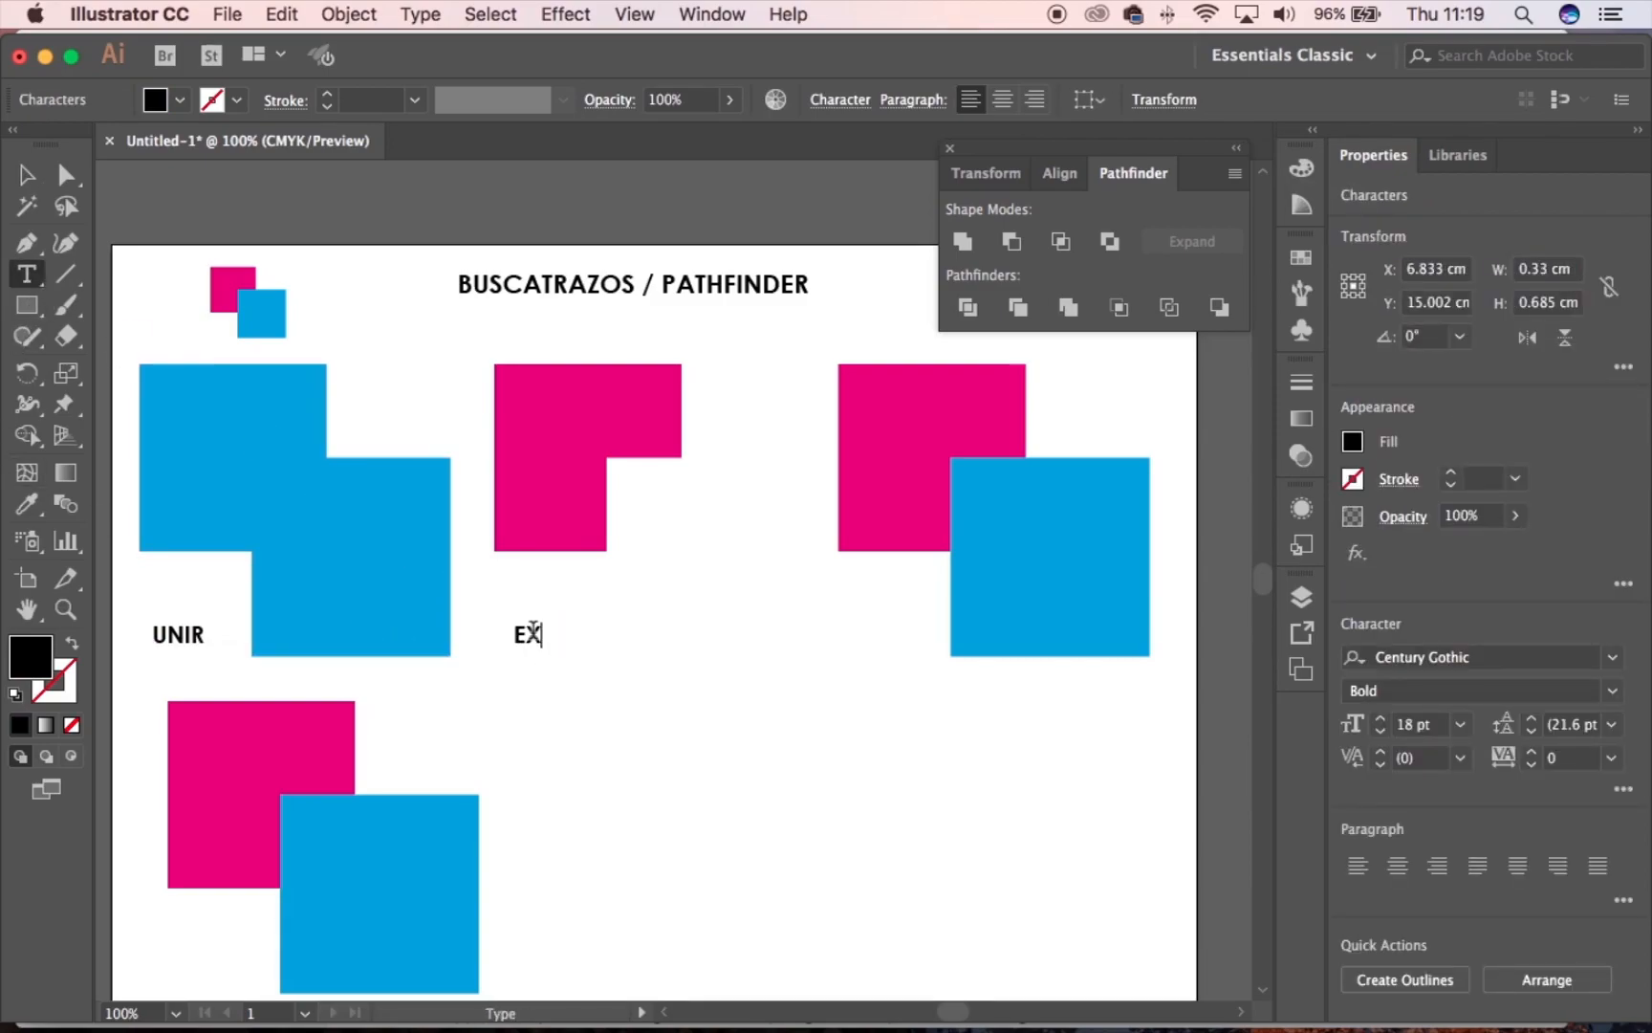
text(CLUIR FRONTAL)
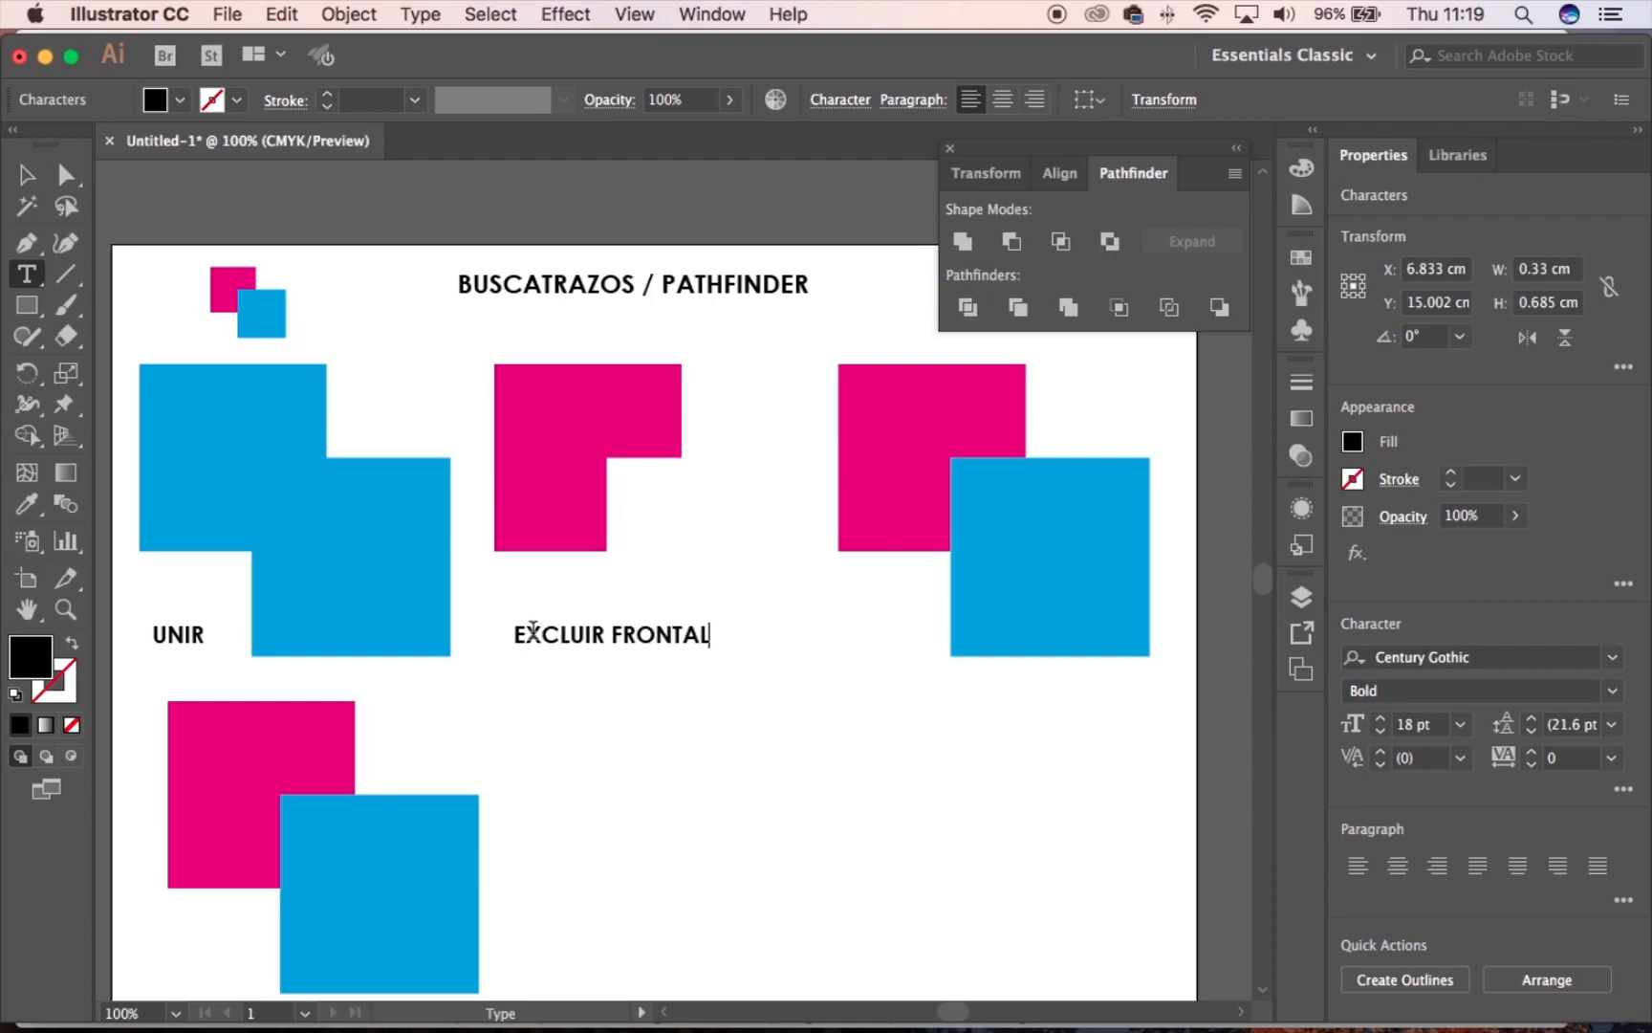
key(Escape)
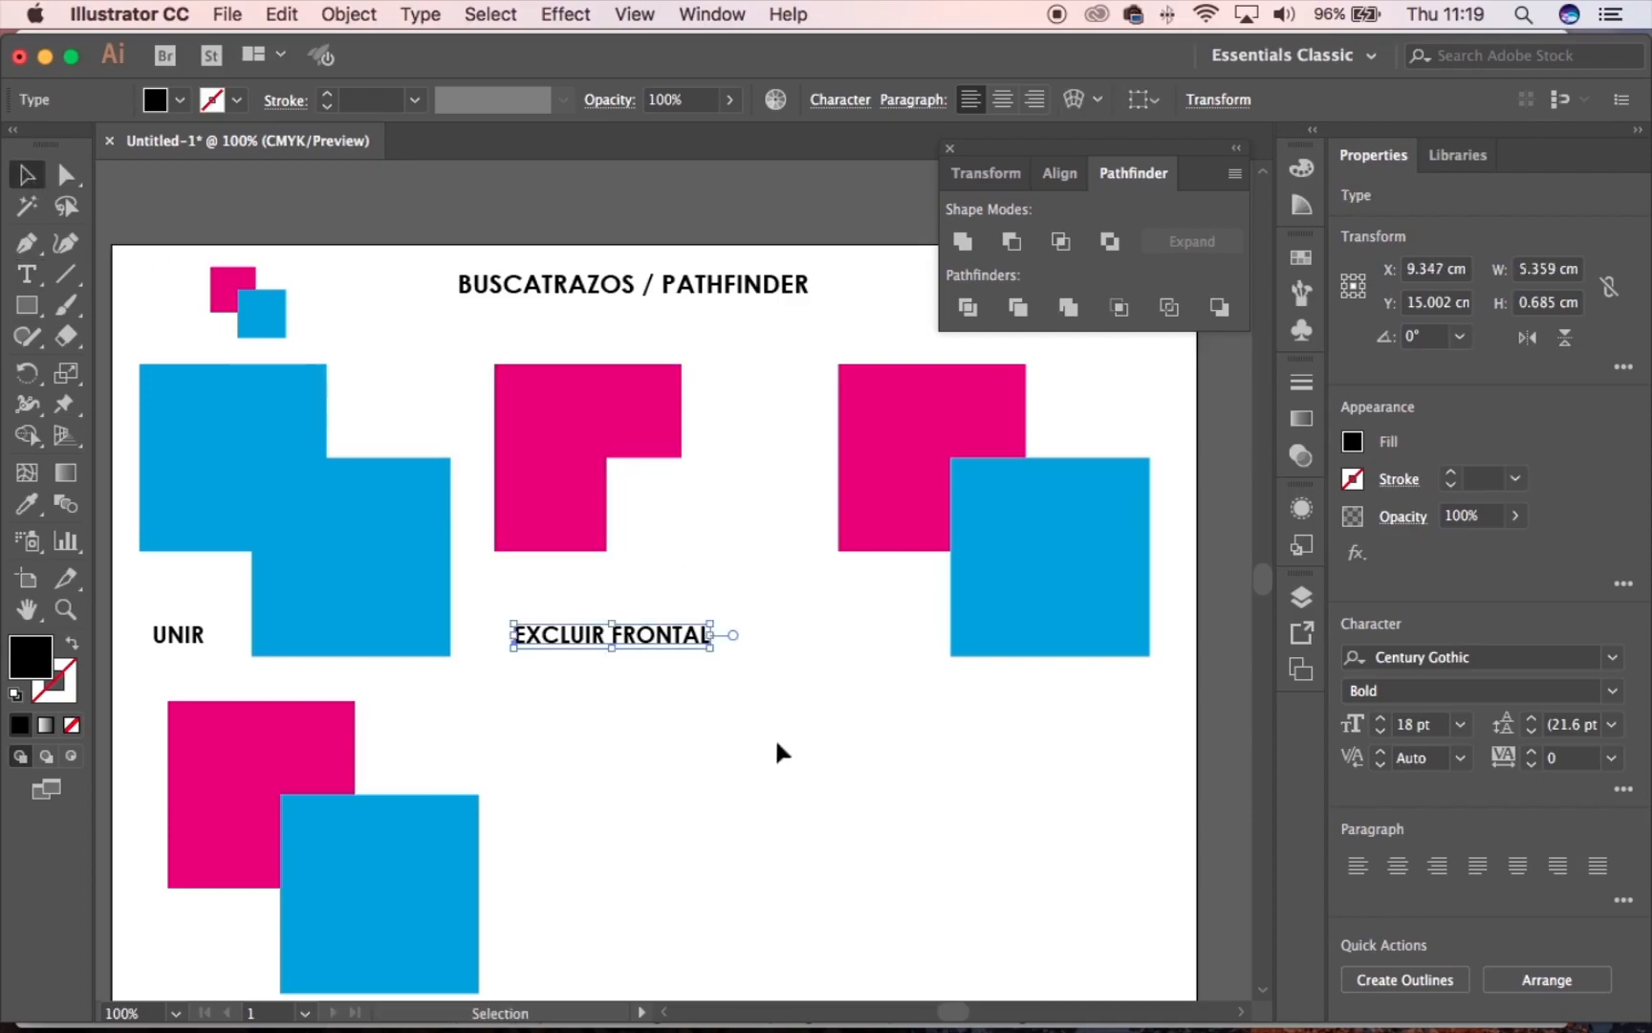
Reduce the rightmost pair of overlapping squares to their overlap with the Intersect shape mode
click(767, 718)
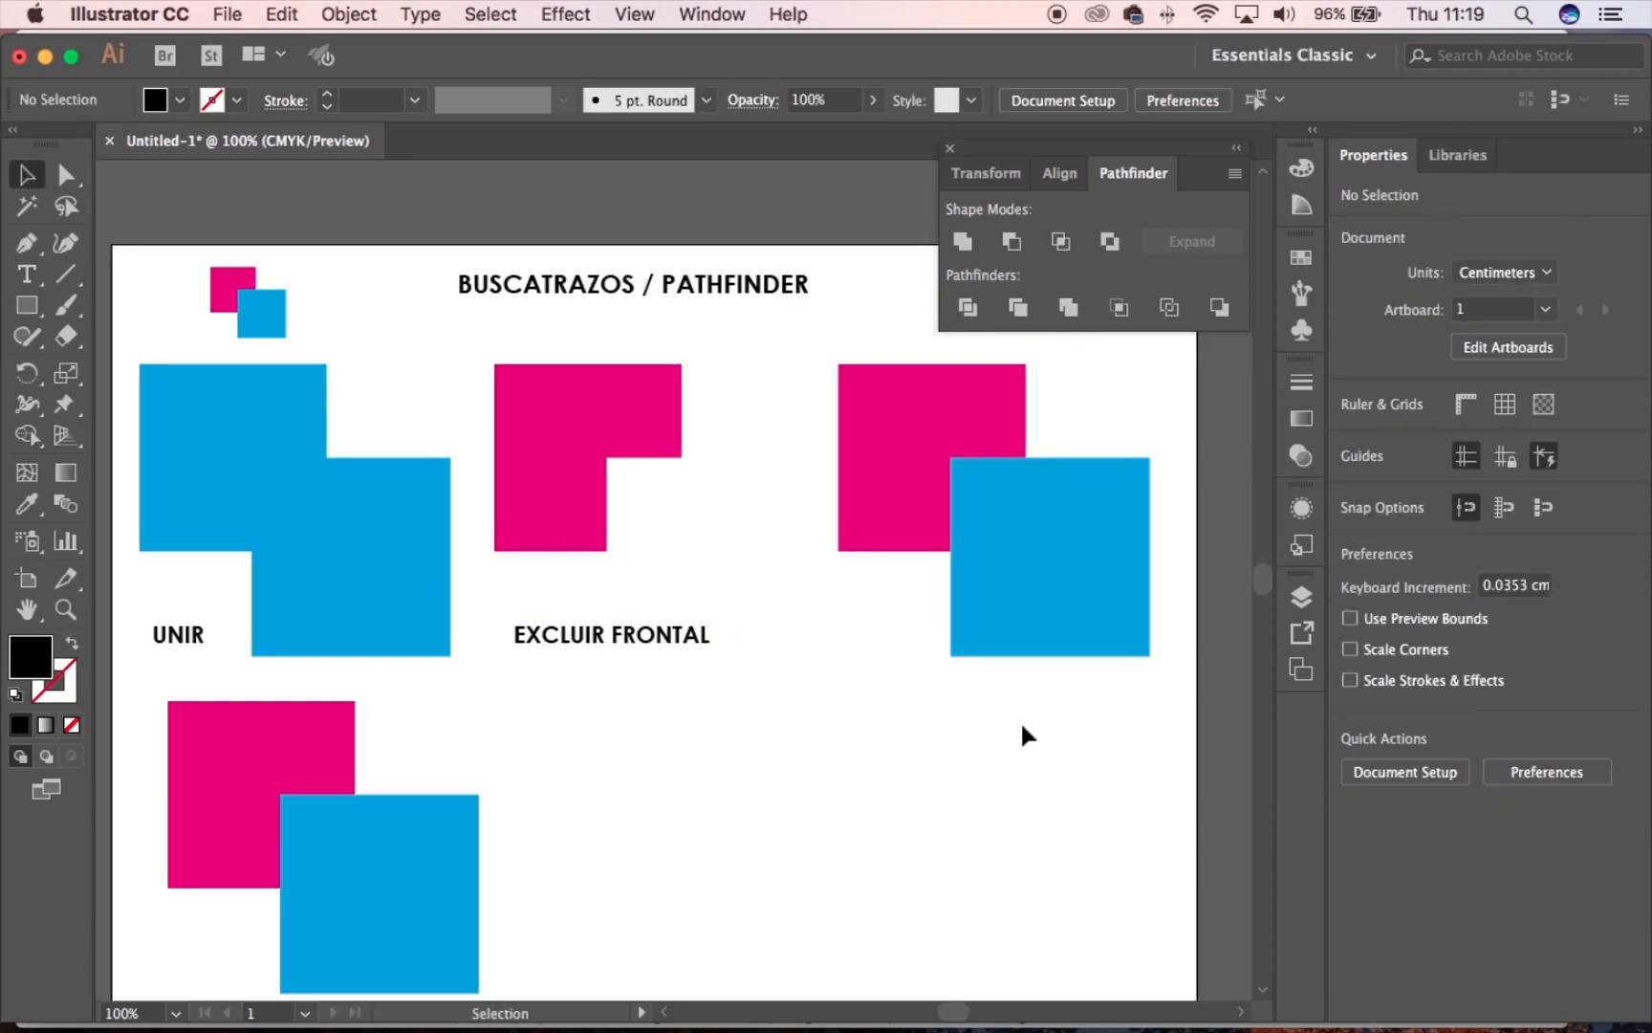
drag(796, 360, 1051, 597)
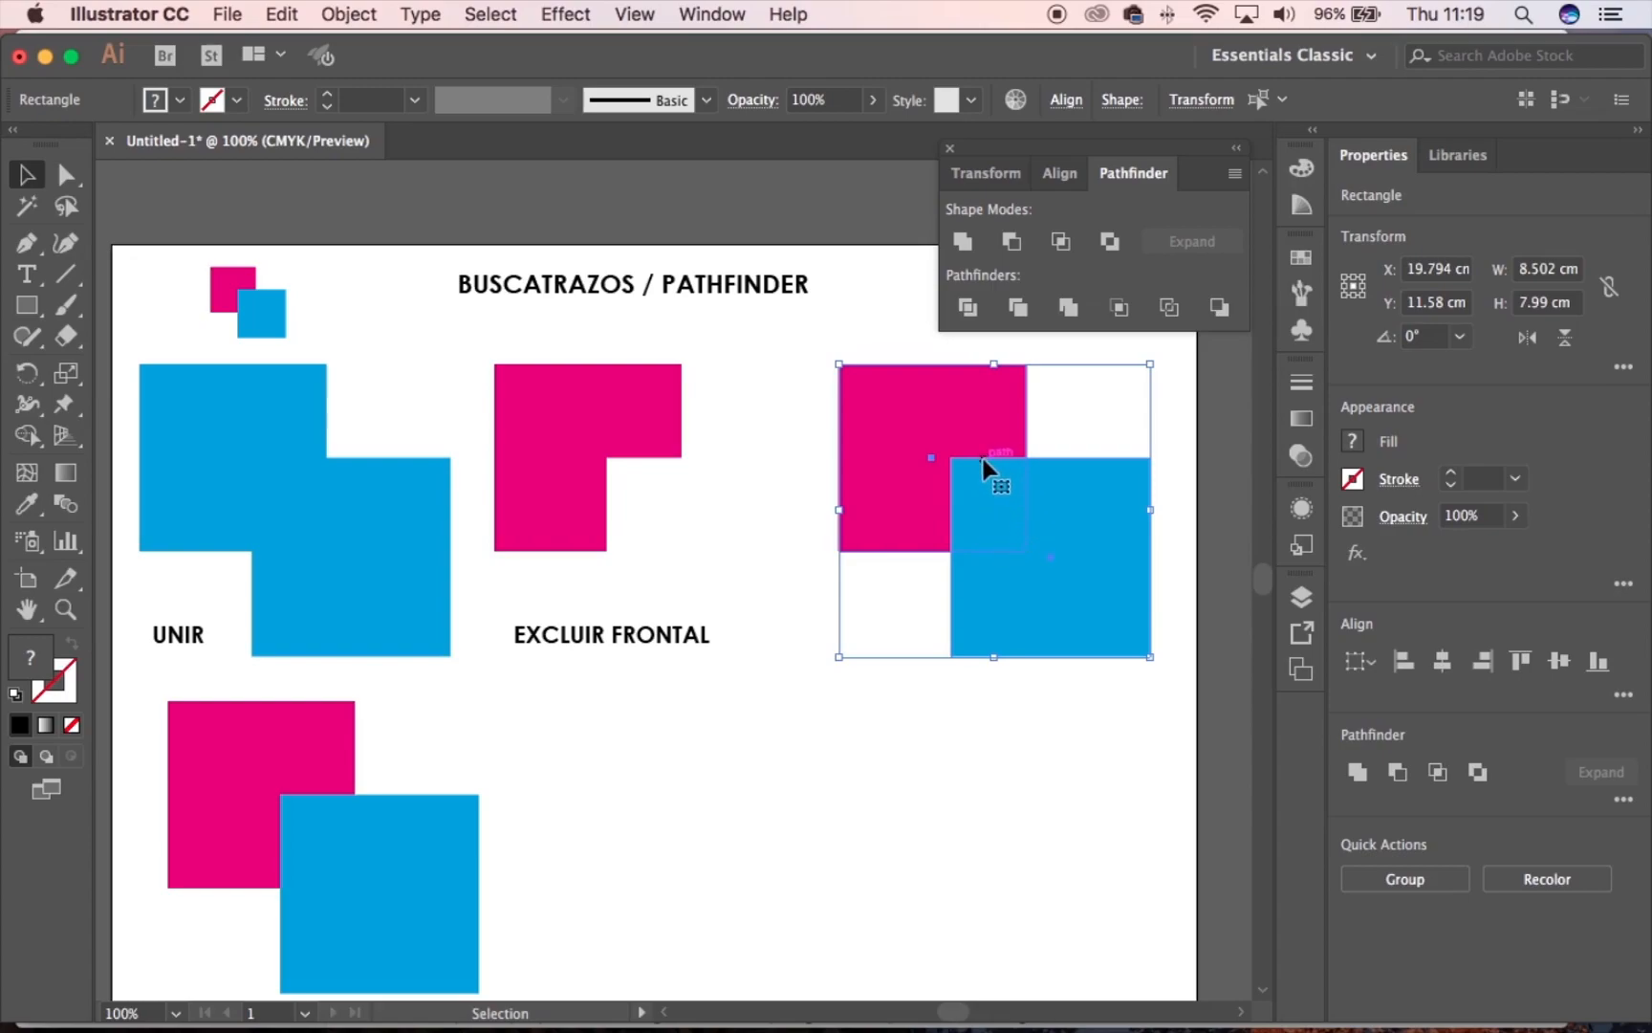
click(1063, 243)
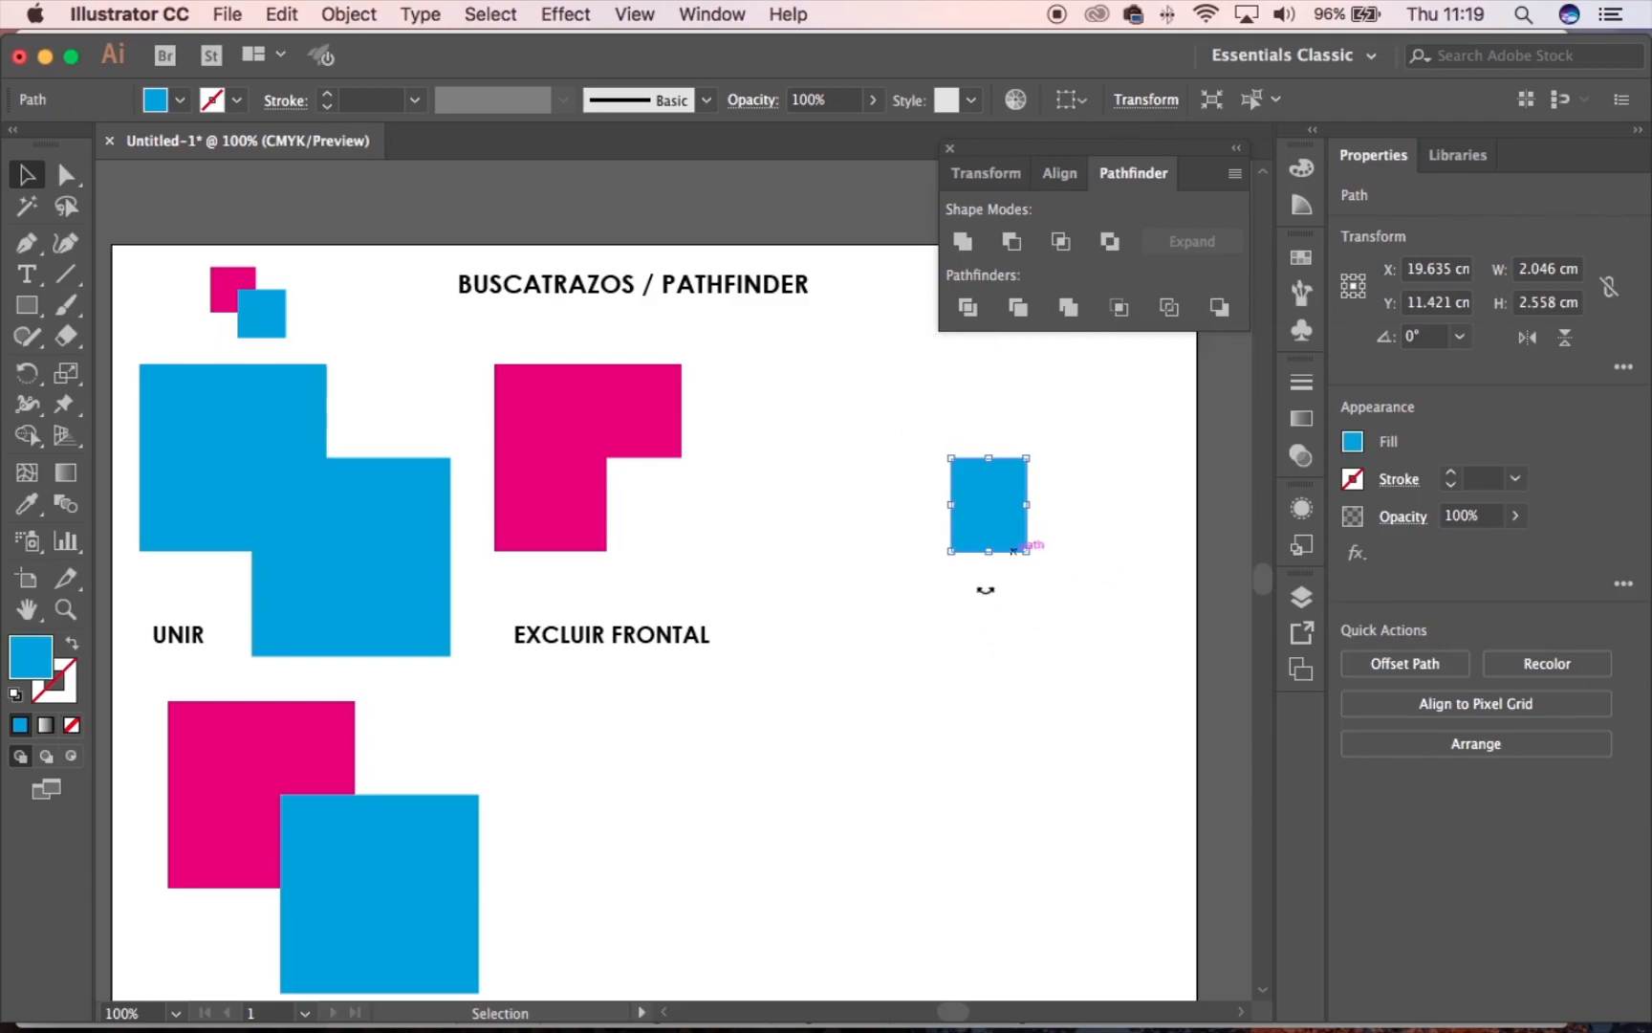
click(991, 619)
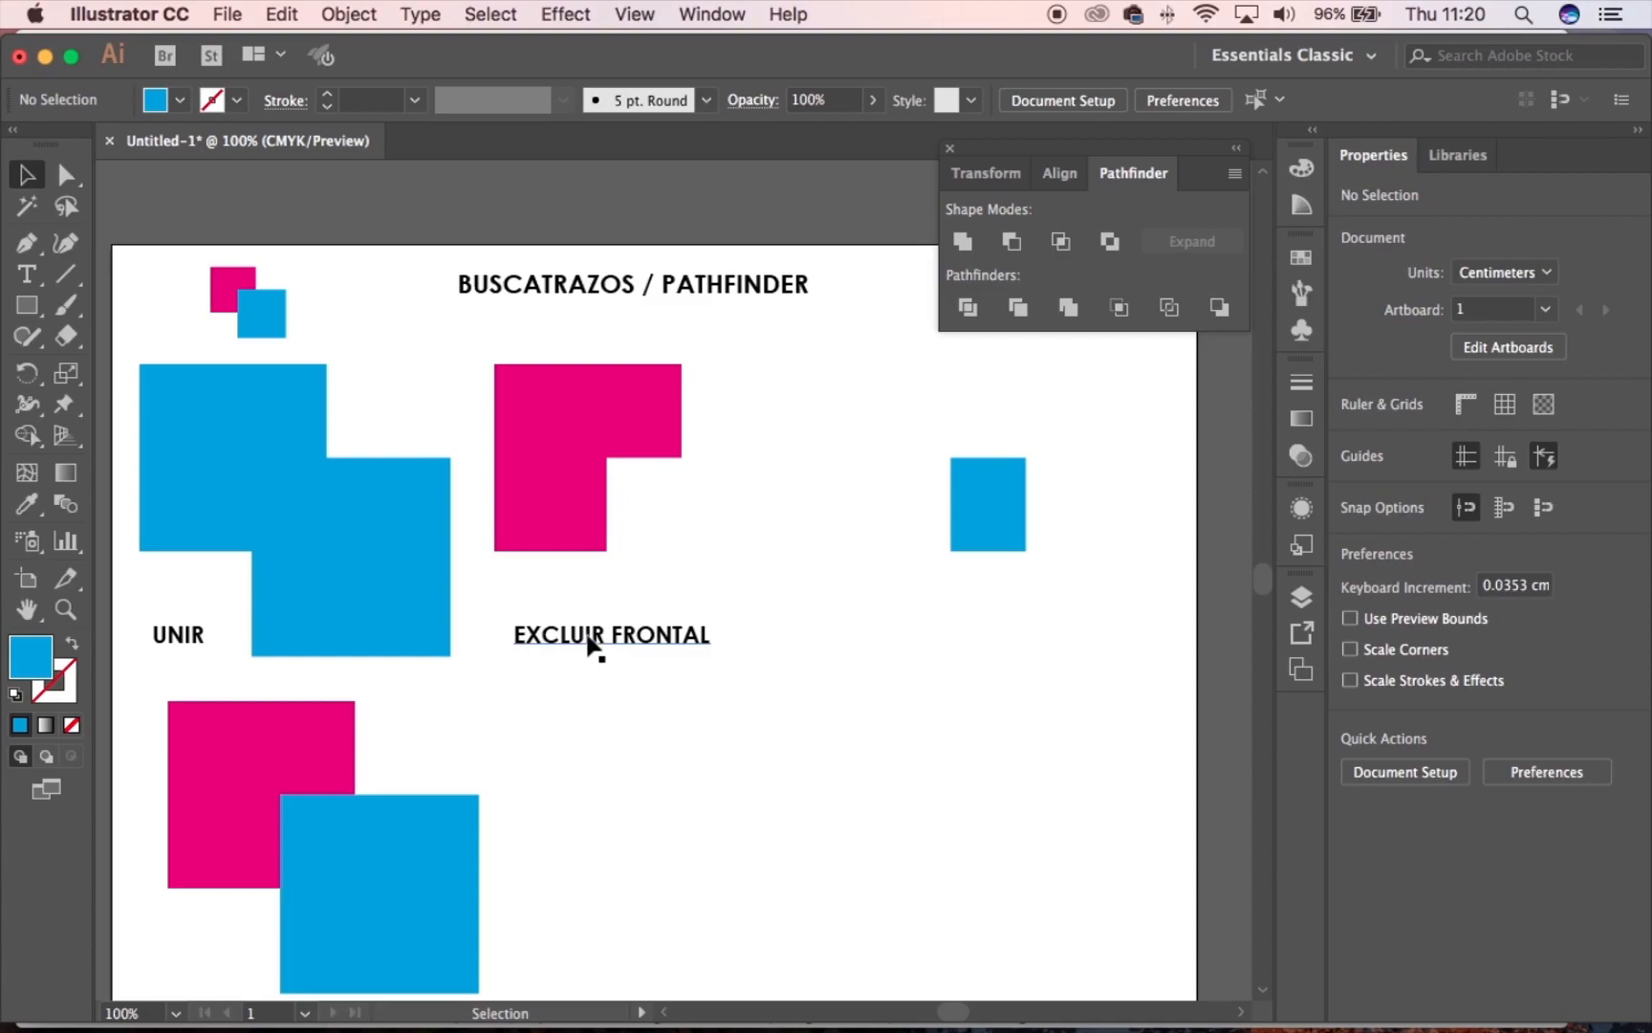
Copy the "EXCLUIR FRONTAL" label beneath the intersected blue piece and change the copy's text to "INTERSECTAR"
drag(584, 643, 985, 638)
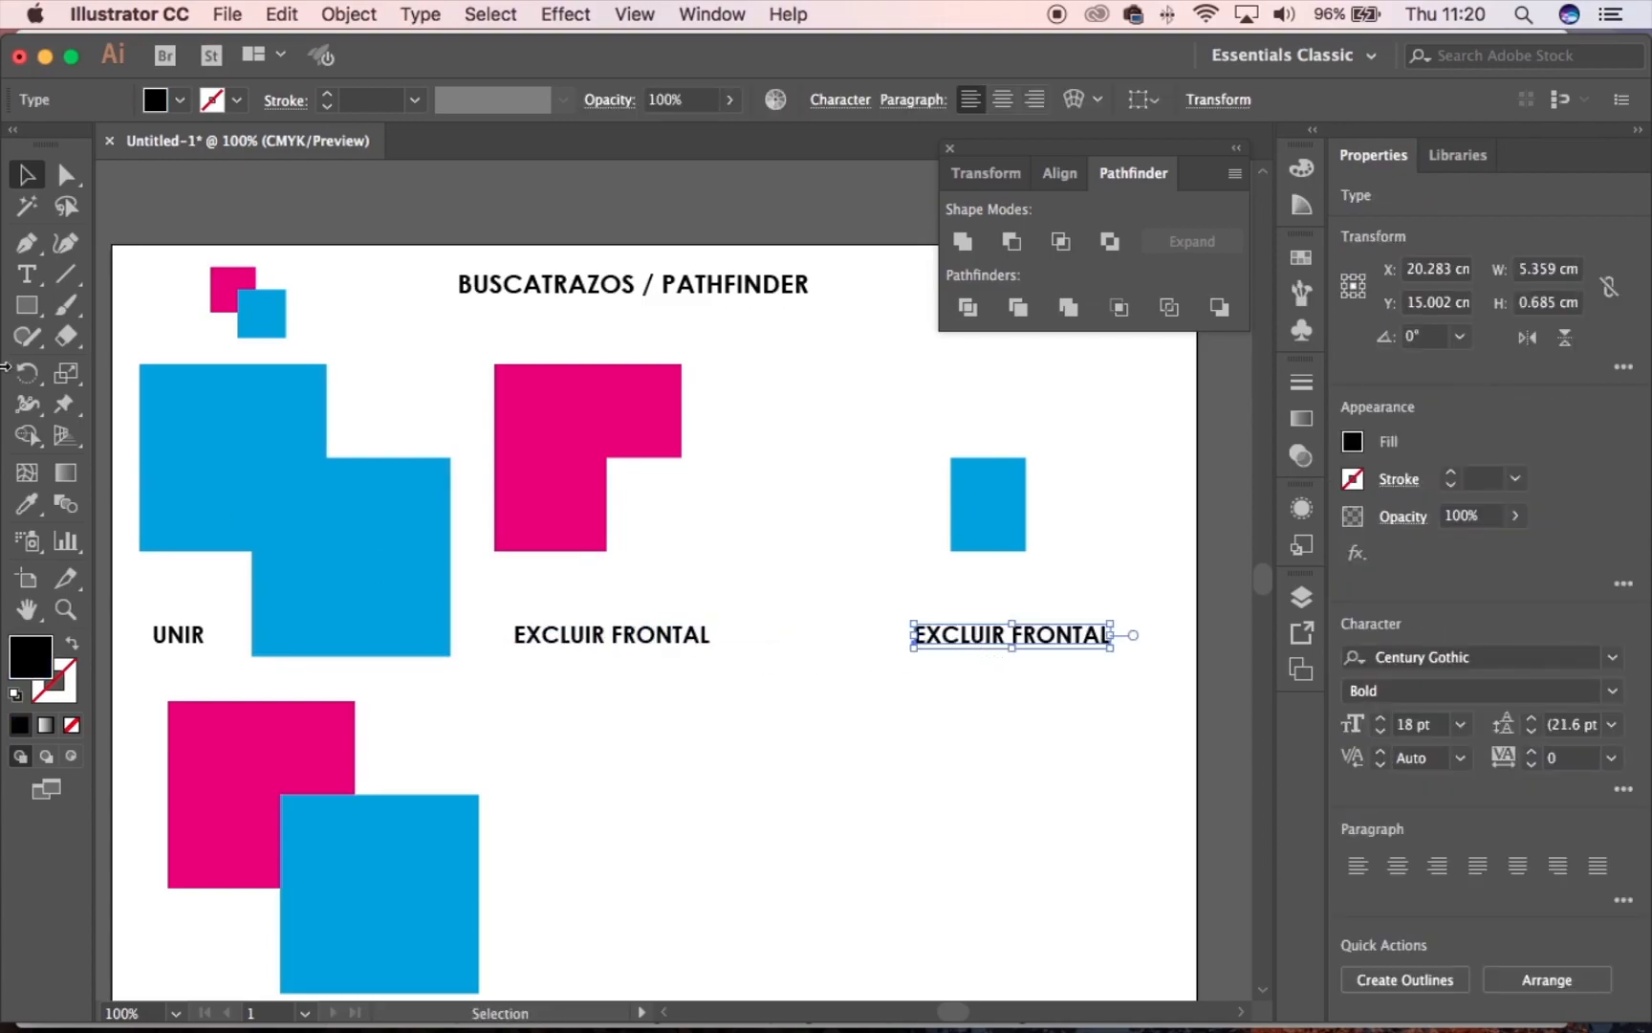
click(27, 274)
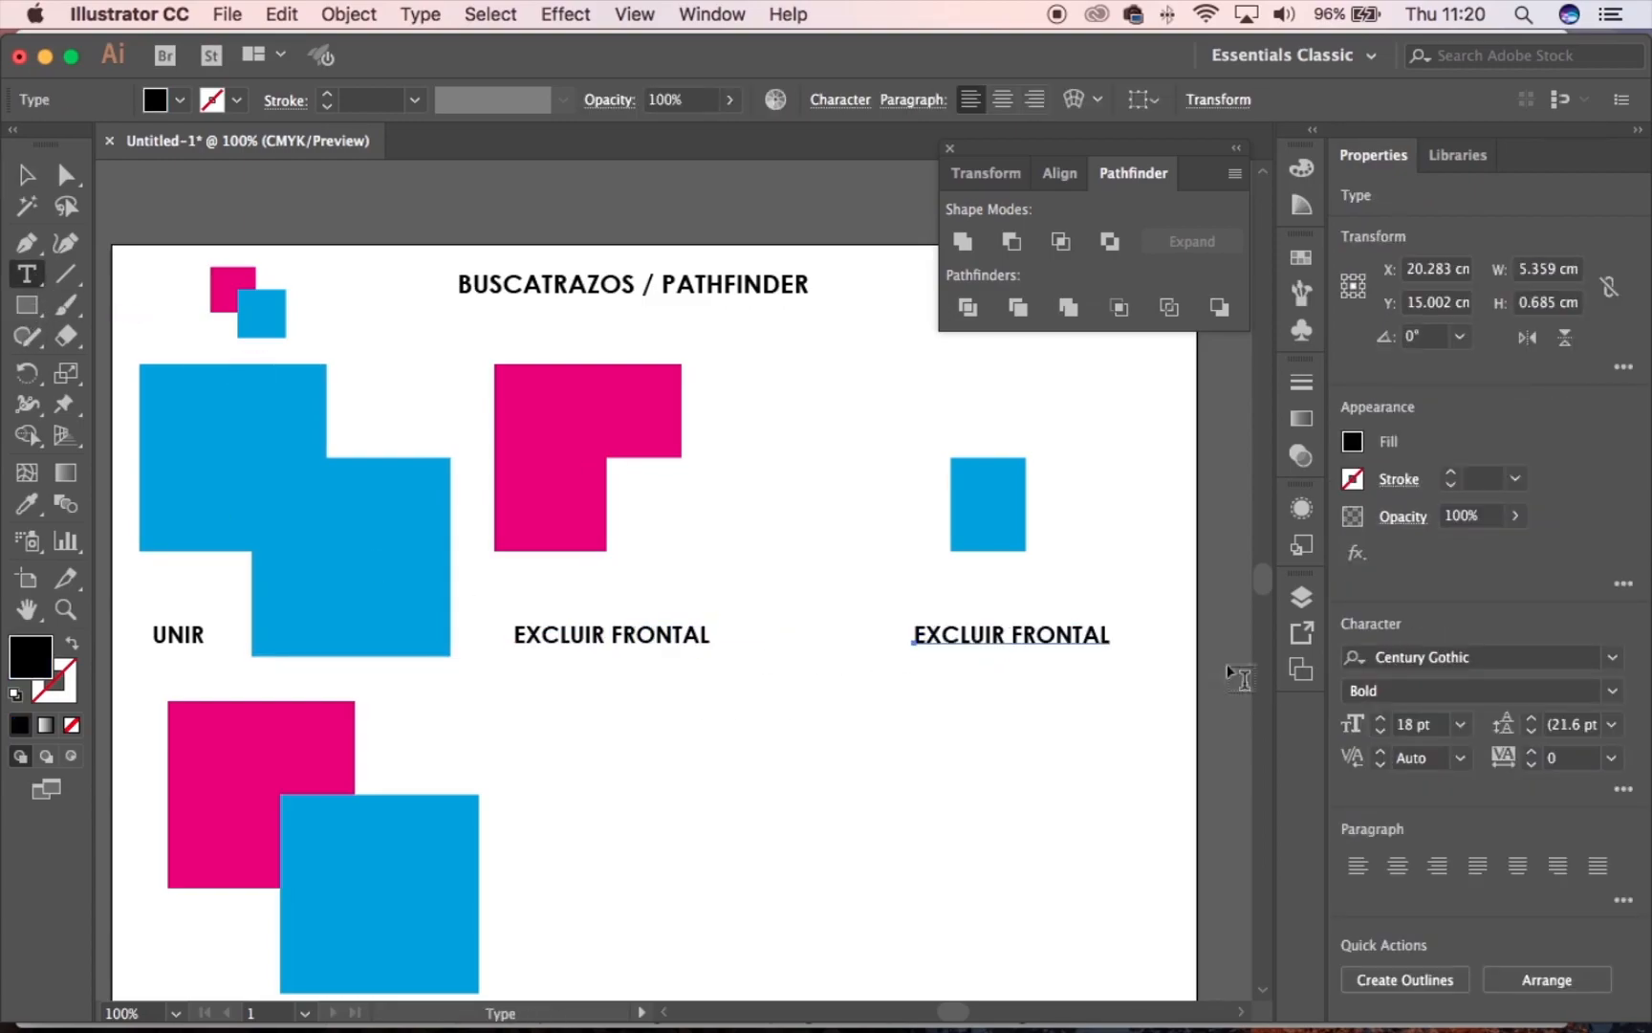
click(1001, 635)
key(super+a)
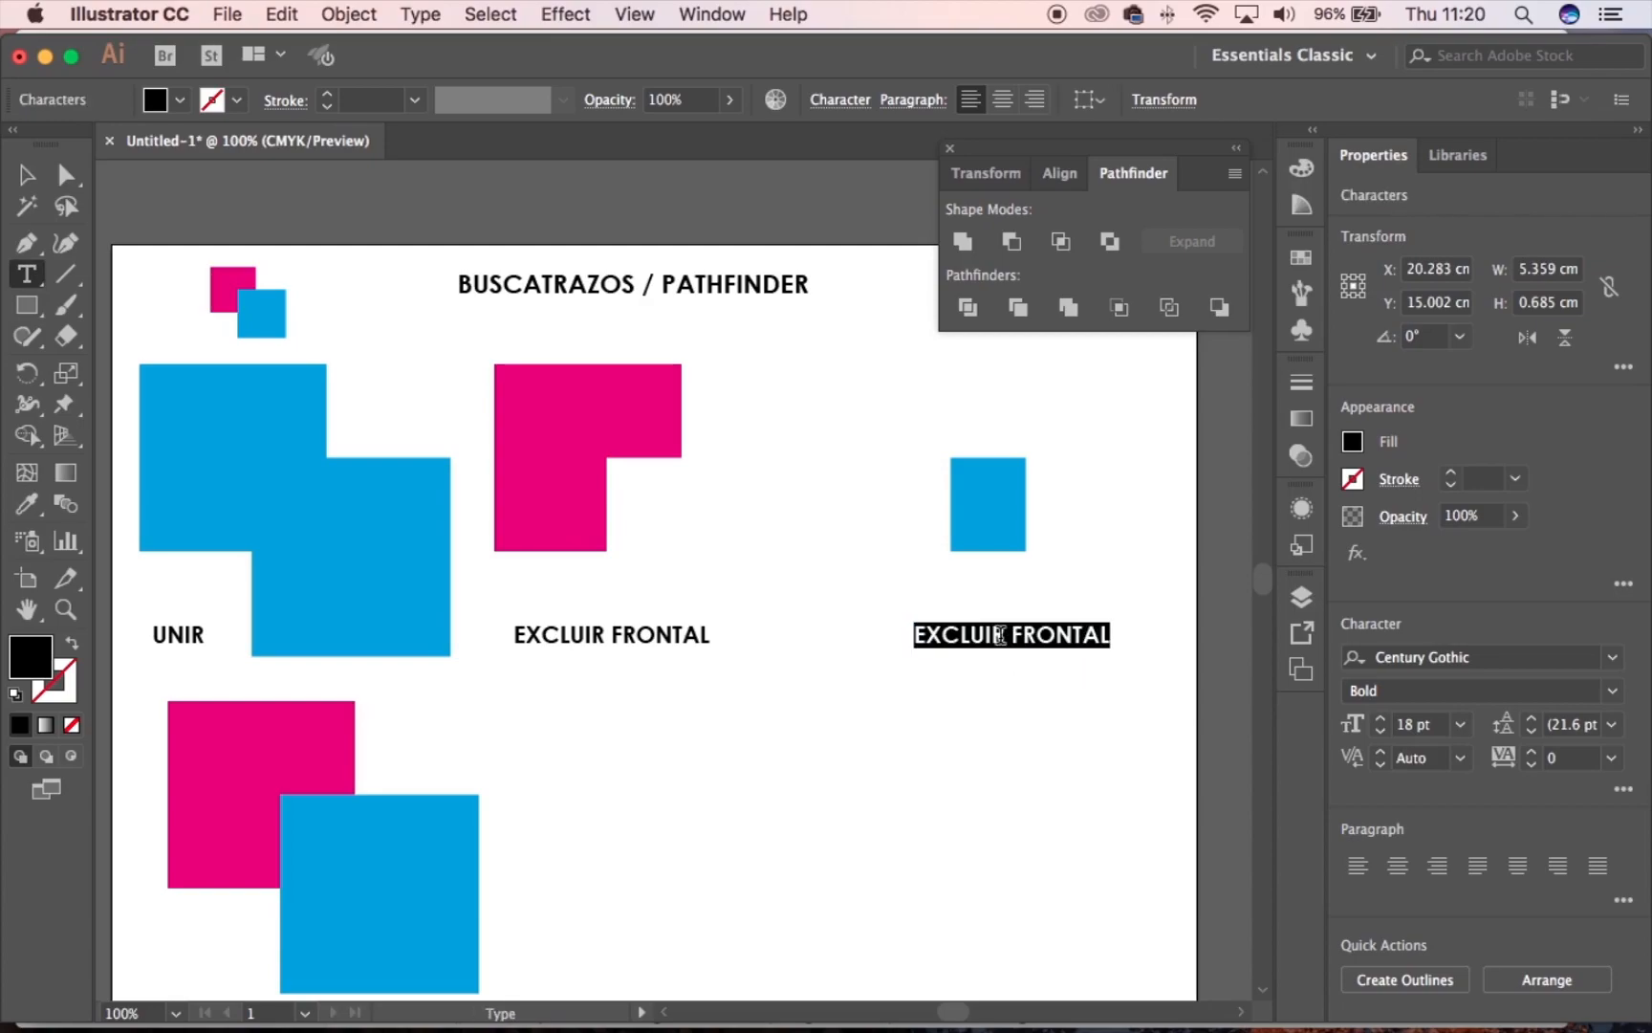
text(INTERSE)
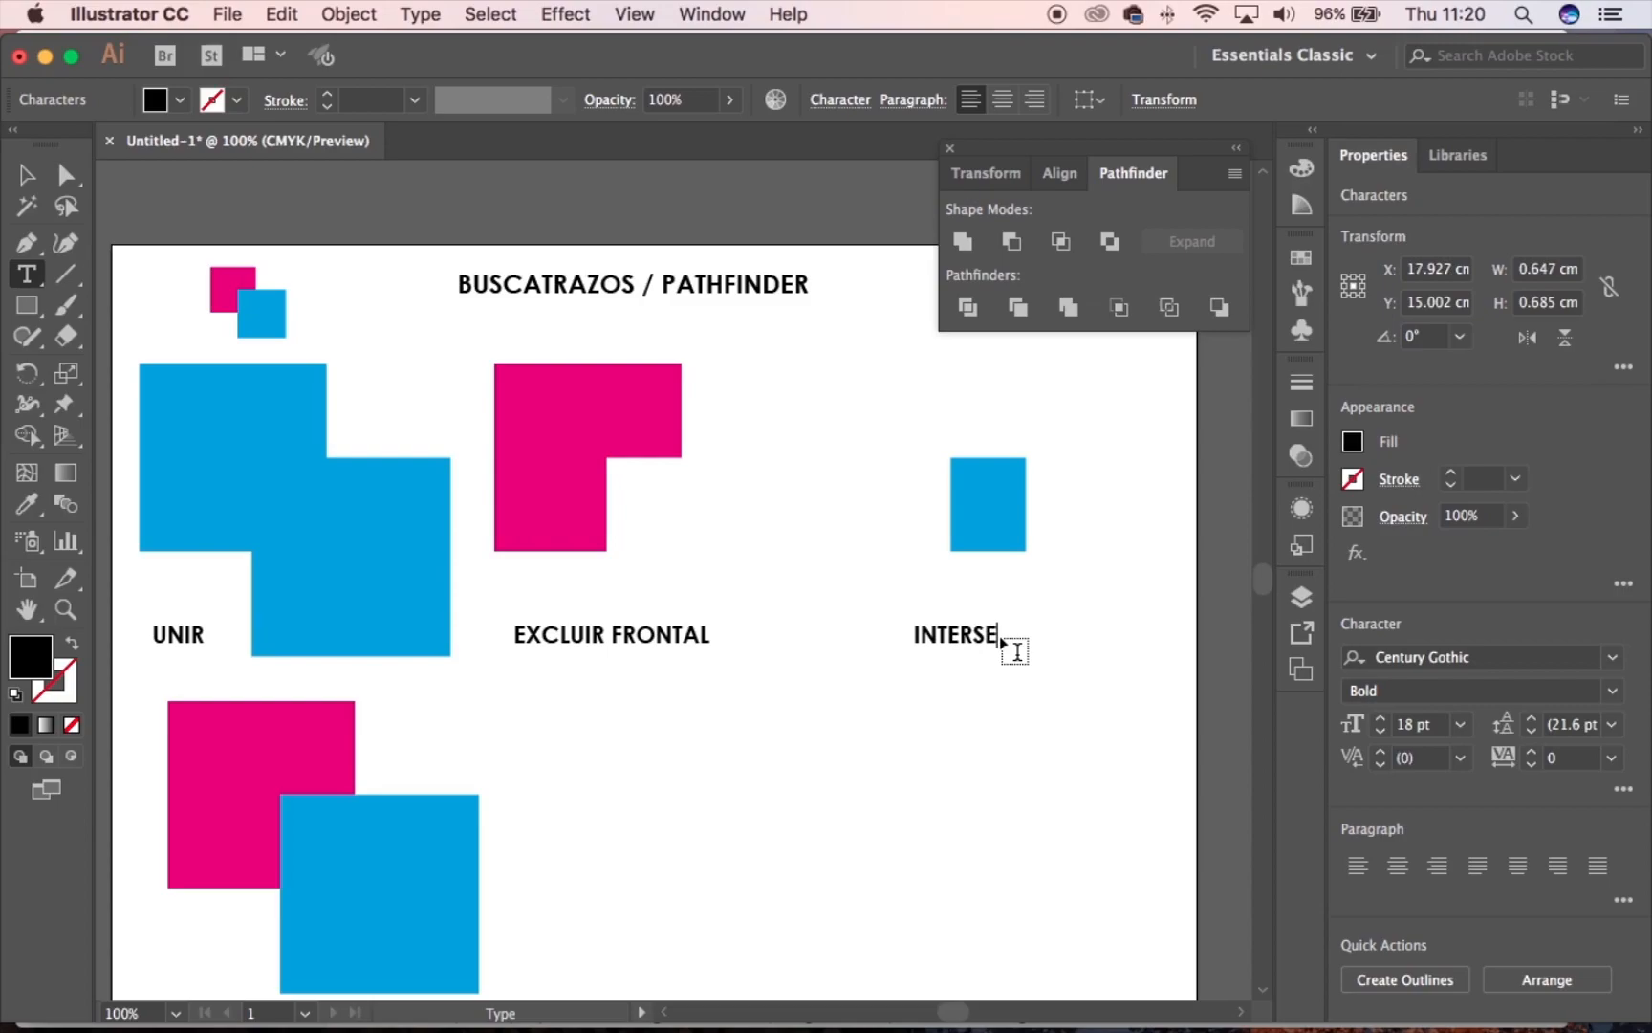
text(CTAR)
click(26, 174)
Duplicate the lower pair of overlapping squares beside itself and apply the Exclude shape mode to the original pair
drag(184, 246, 296, 316)
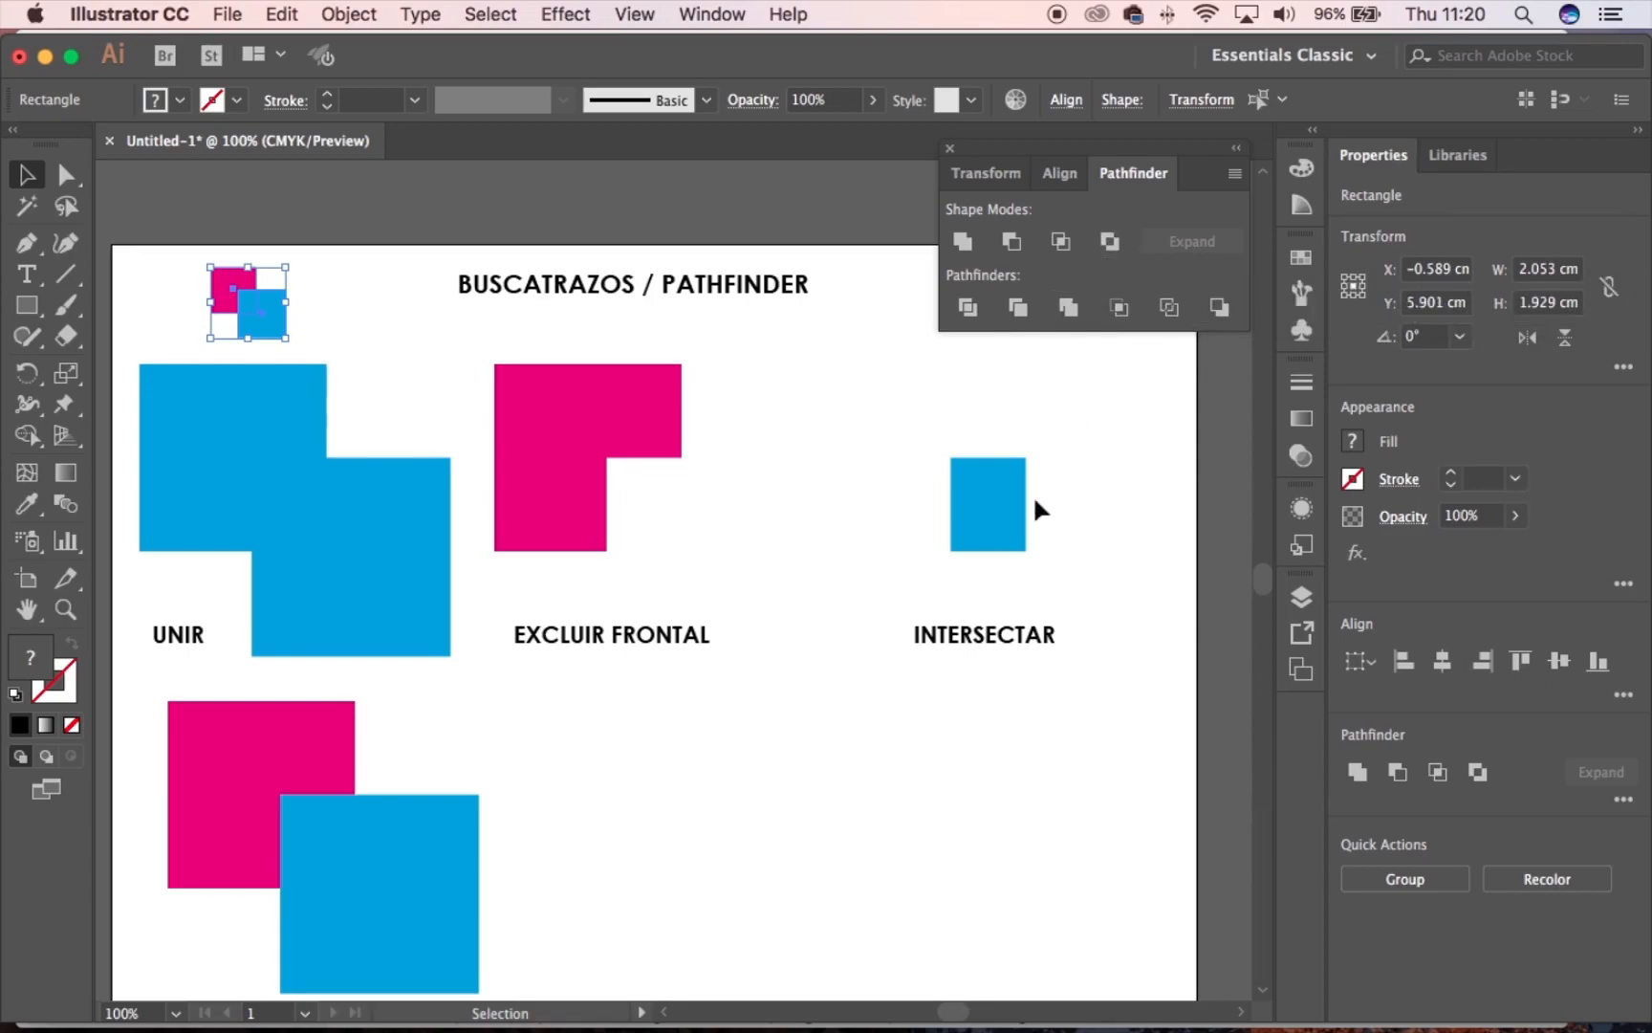
click(489, 760)
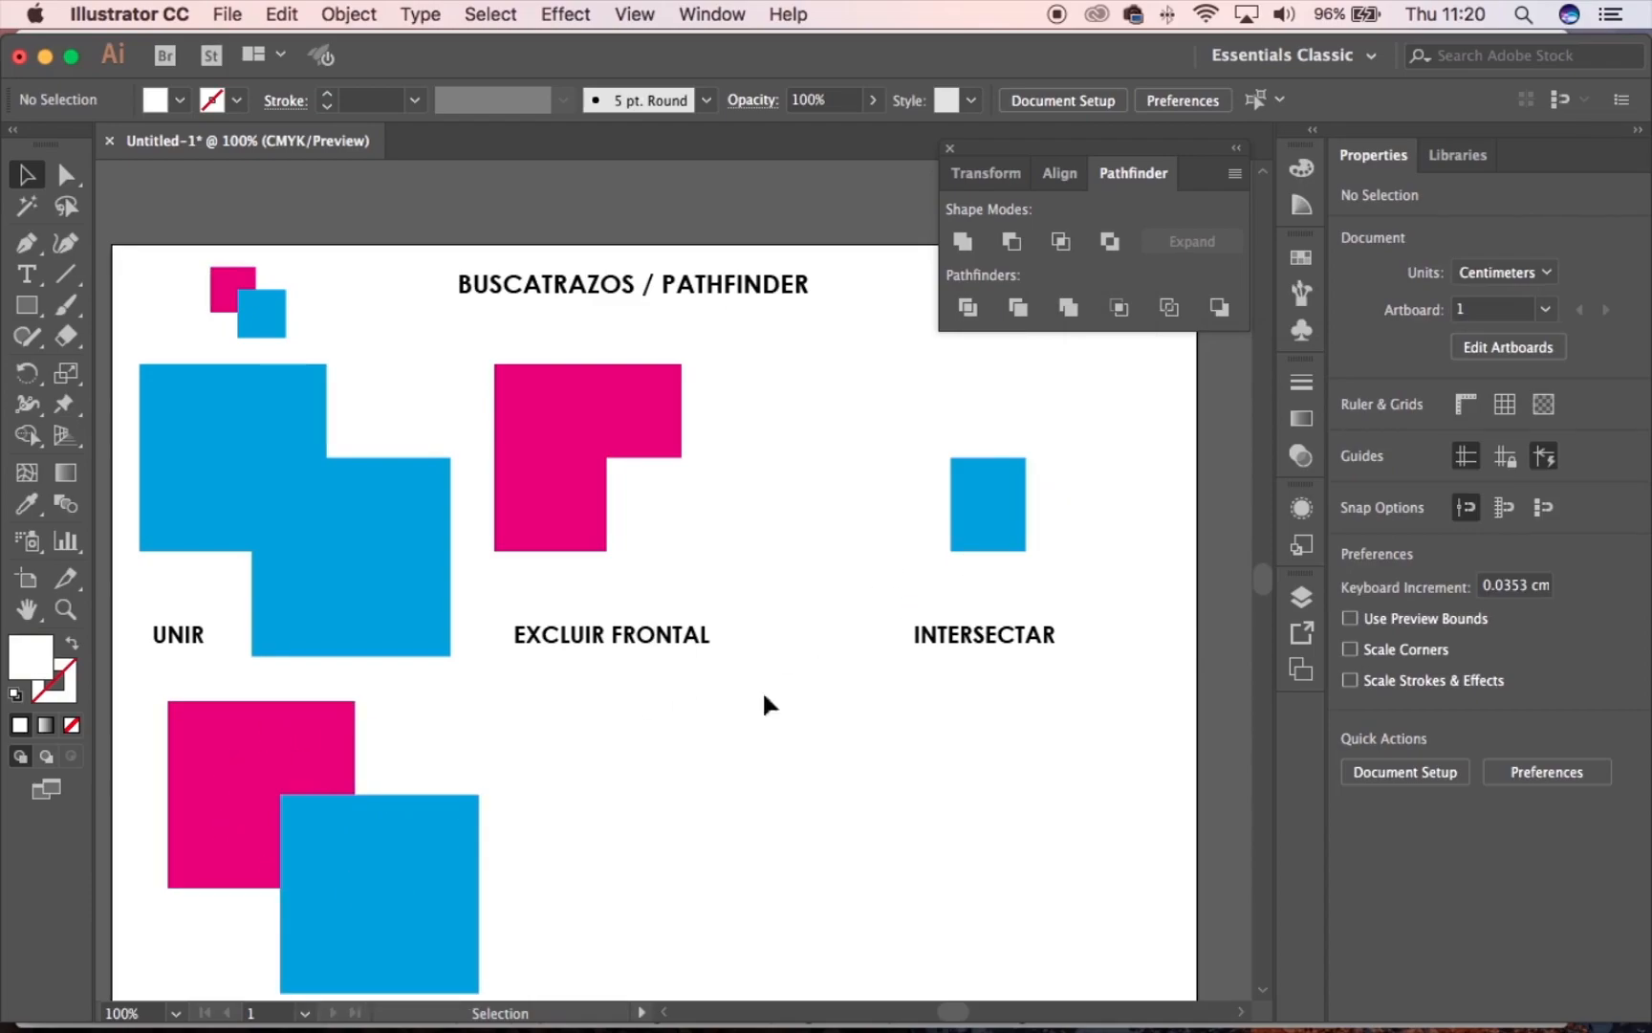
drag(426, 751, 646, 892)
drag(412, 732, 251, 878)
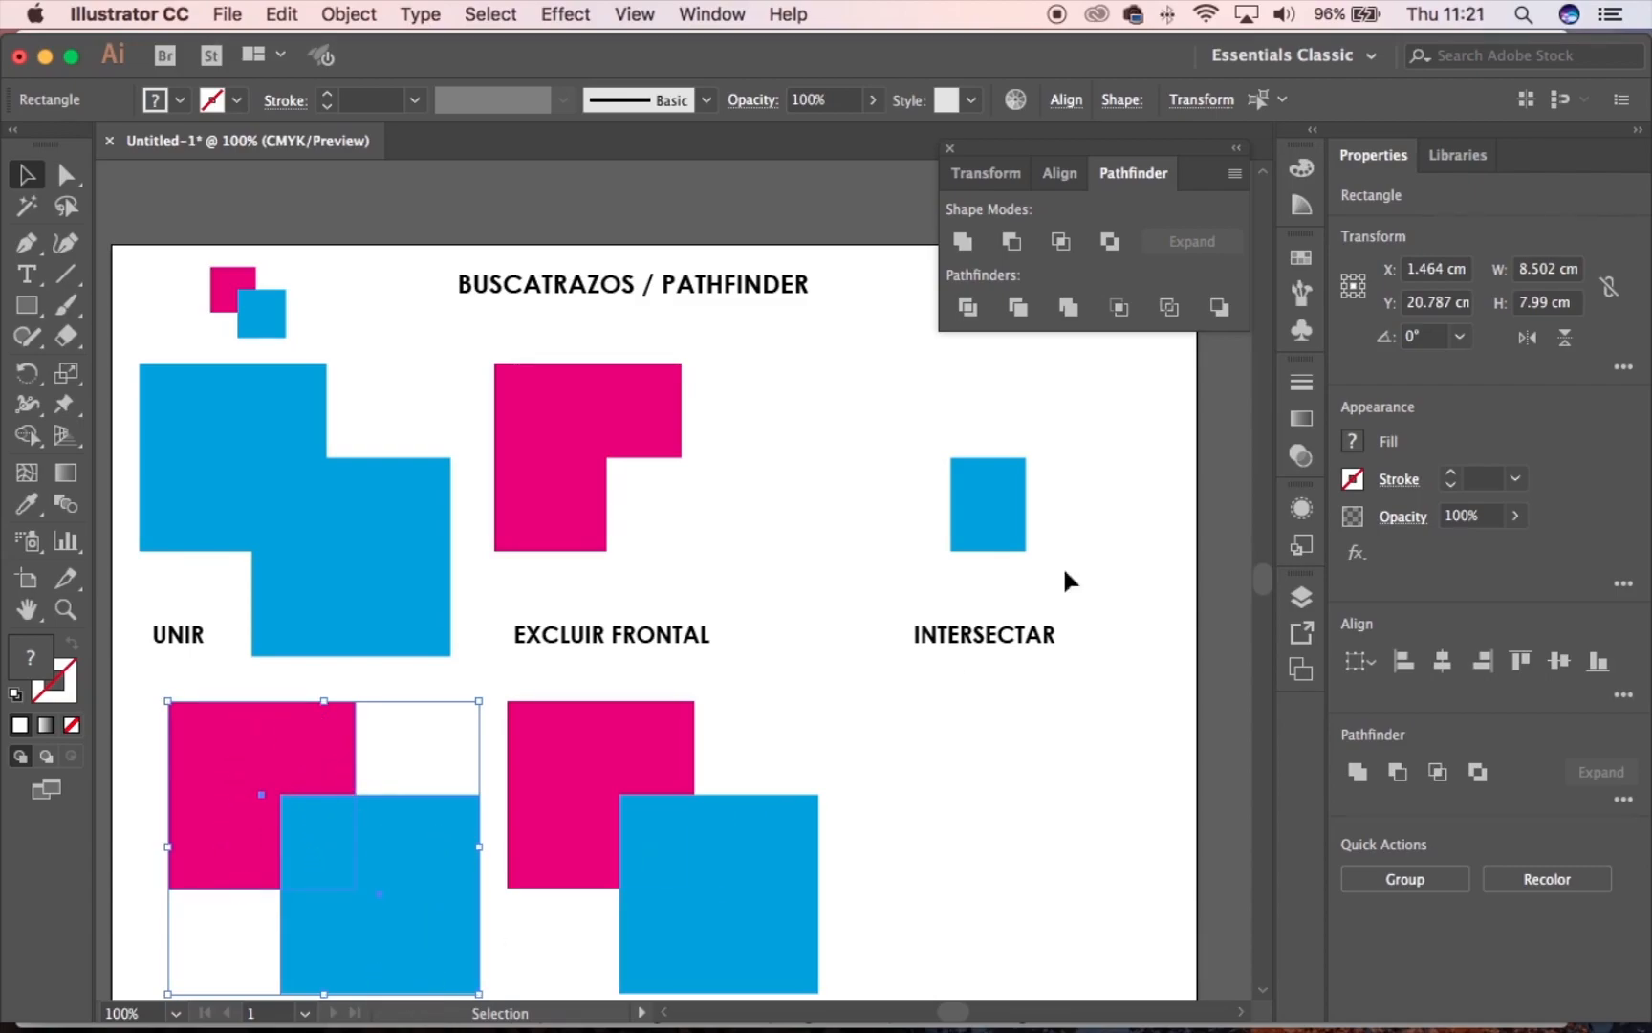
click(1110, 241)
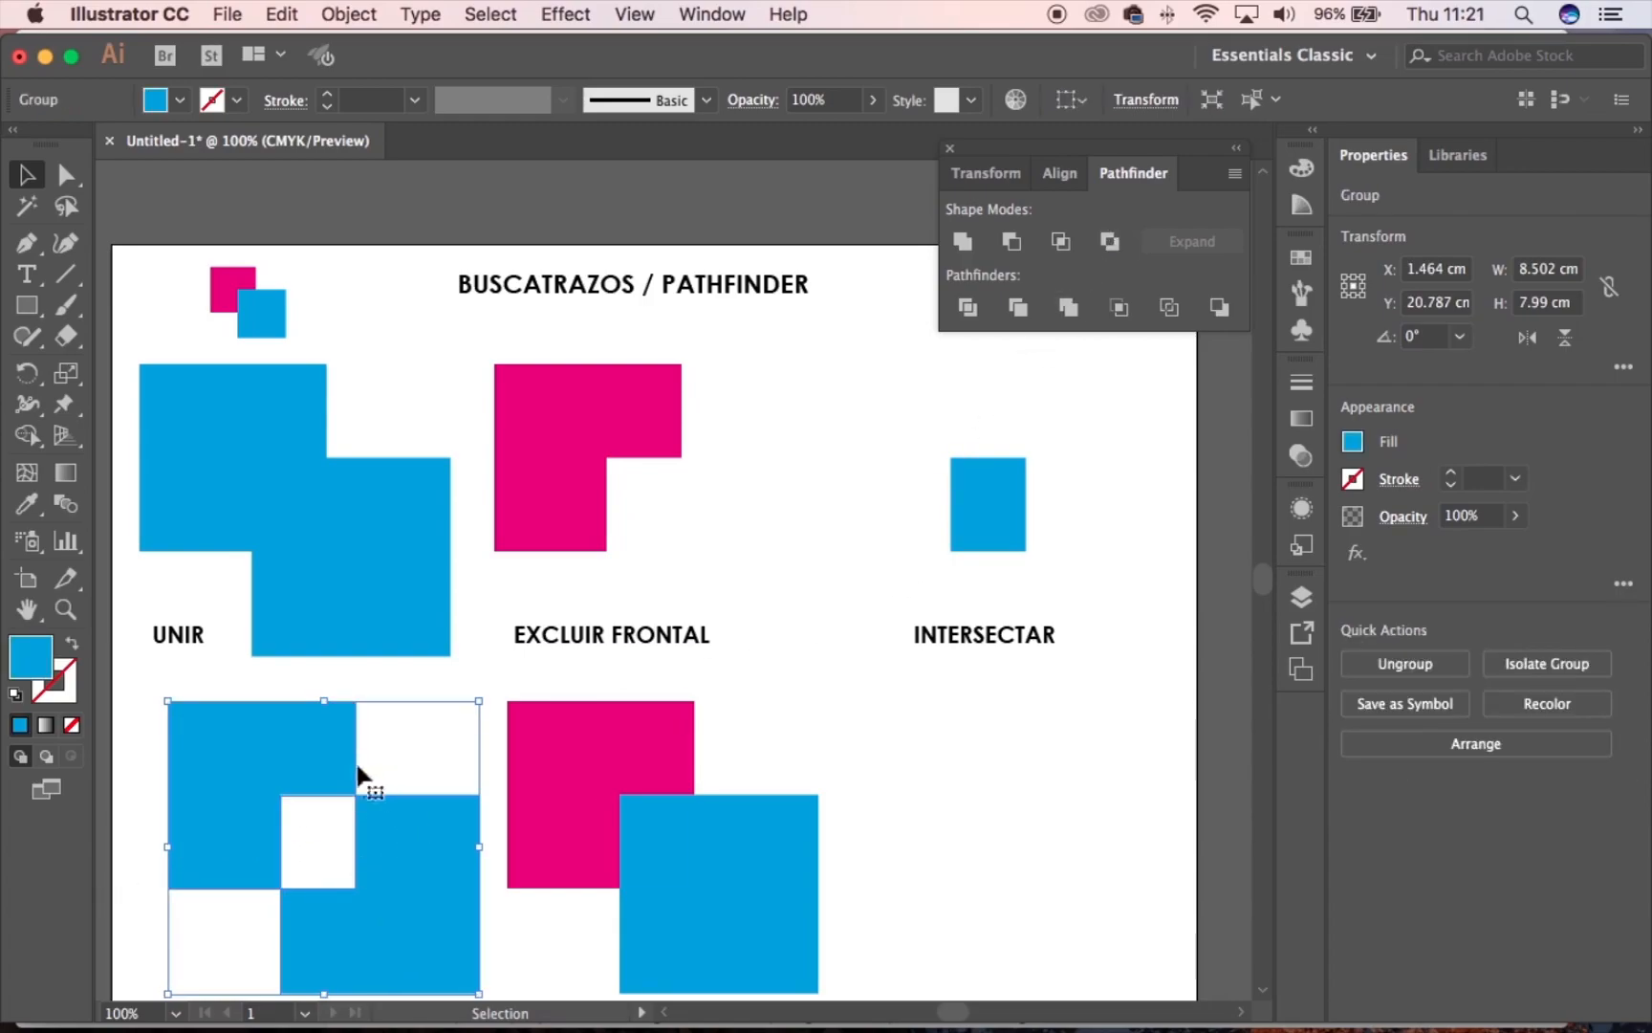
scroll(364, 898, down, 3)
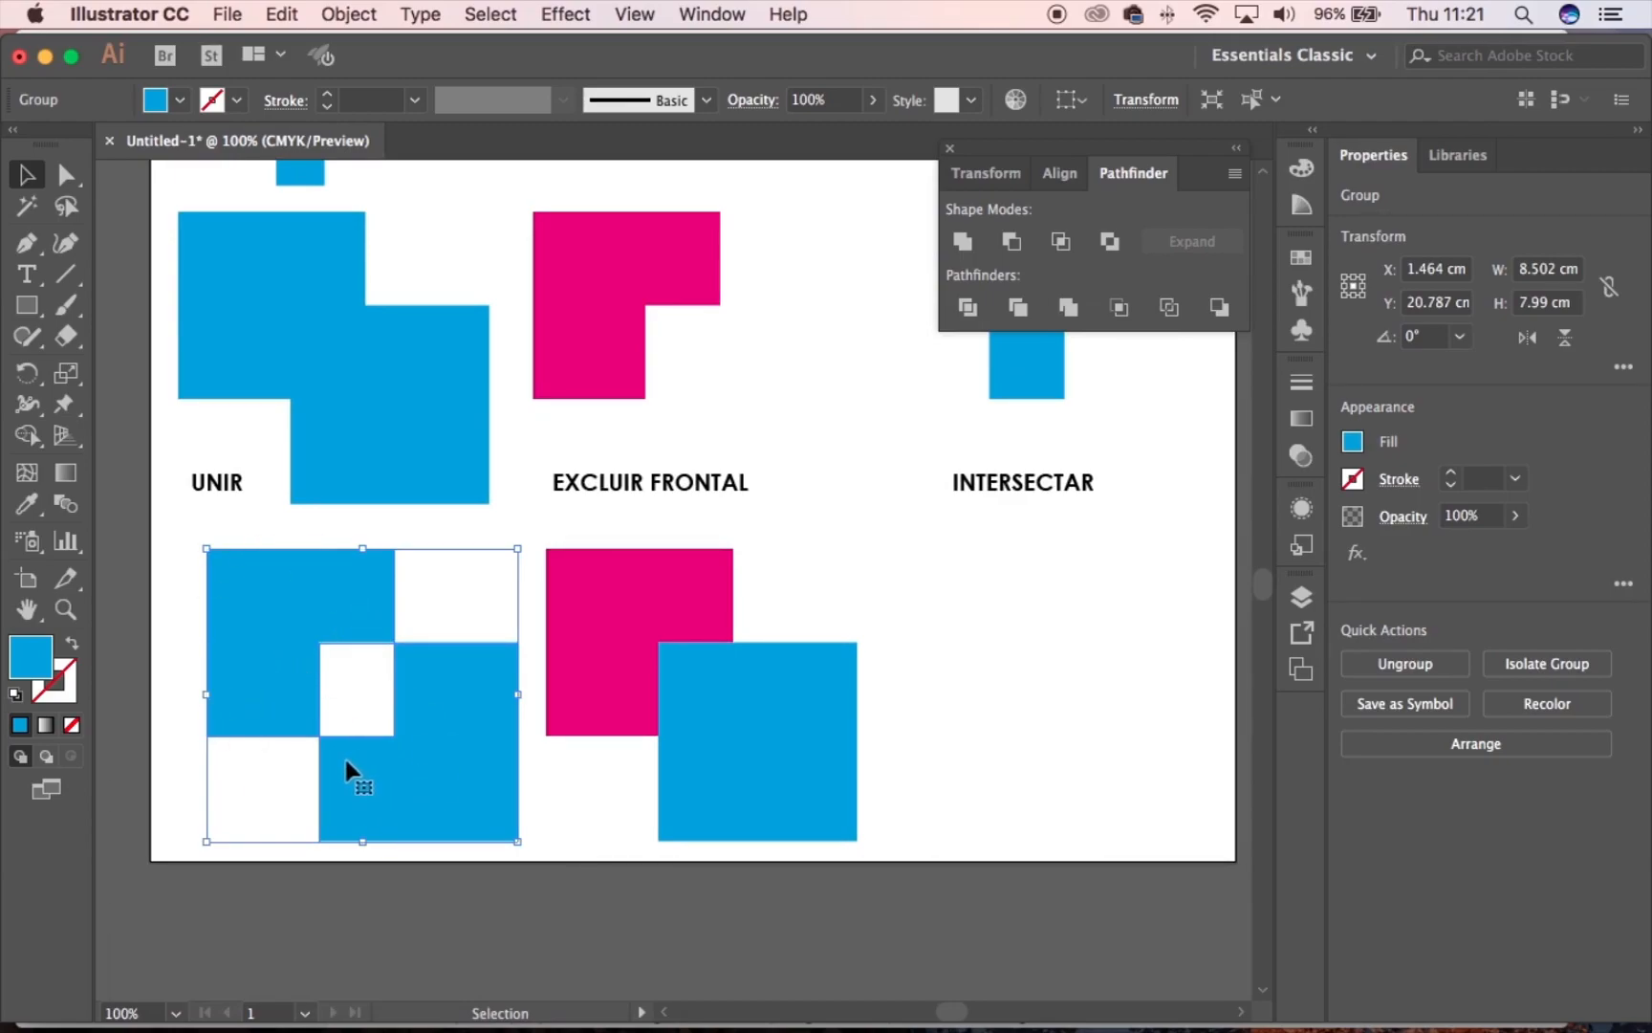
click(597, 849)
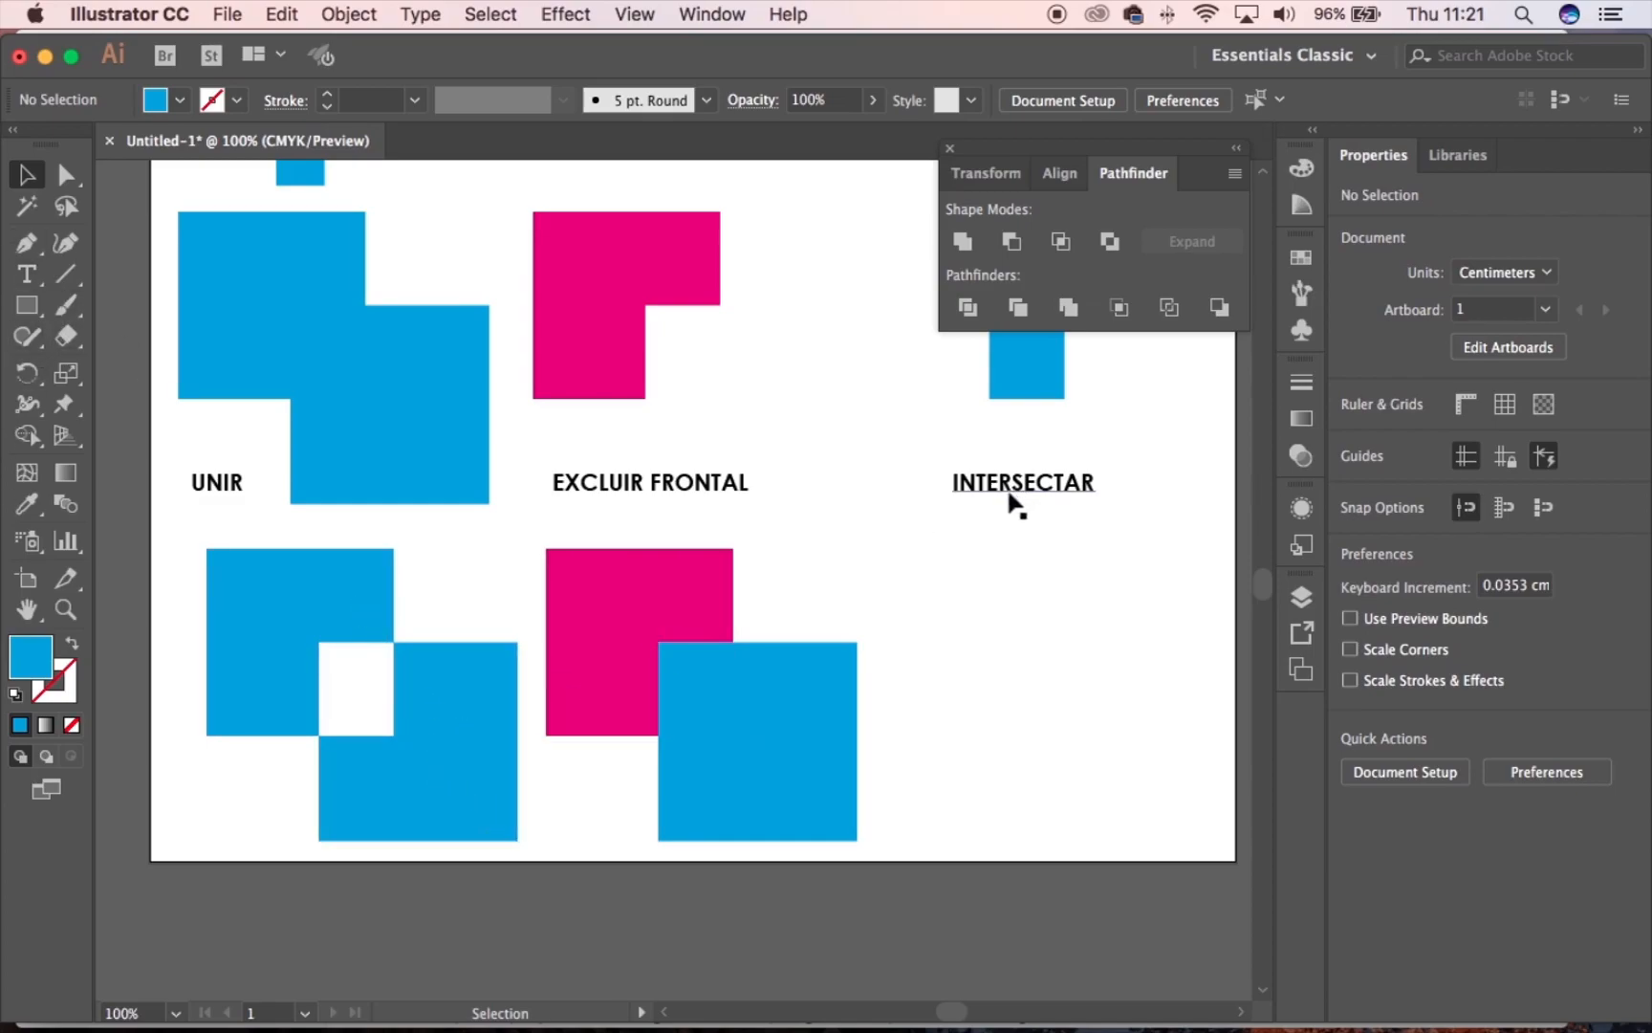
Move the excluded shape slightly up and left, copy the "INTERSECTAR" label beneath it, and change the copy to "EXCLUIR"
drag(172, 550, 414, 752)
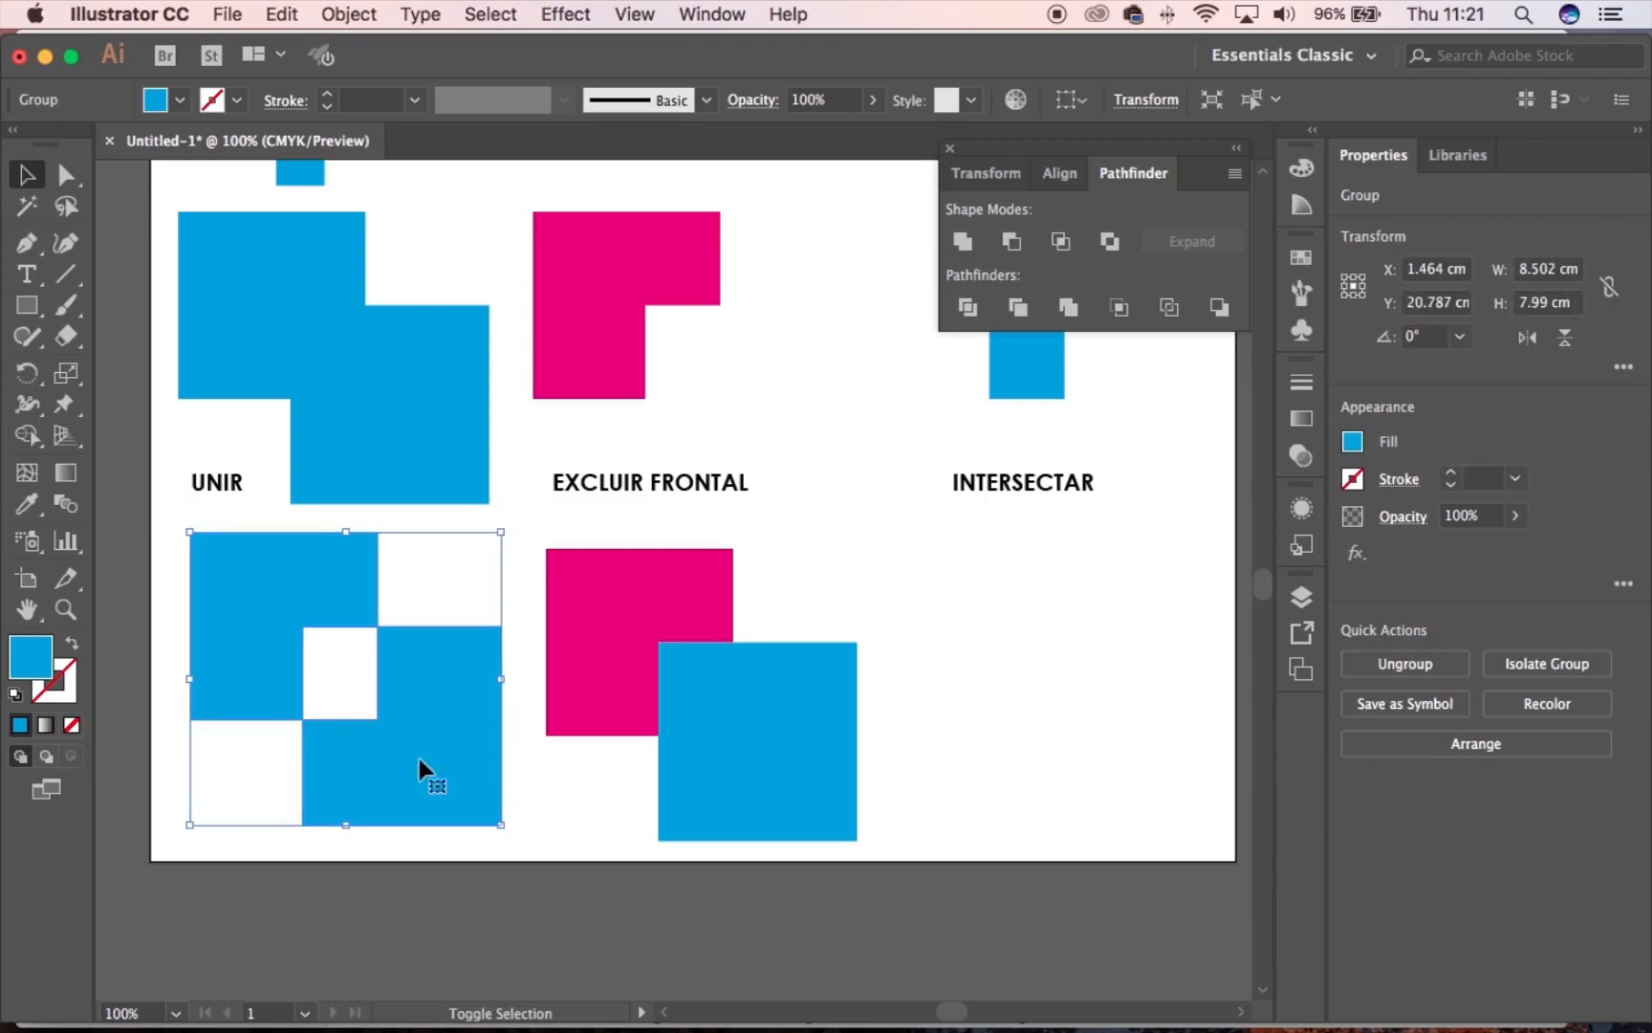
click(994, 653)
drag(1031, 483, 353, 854)
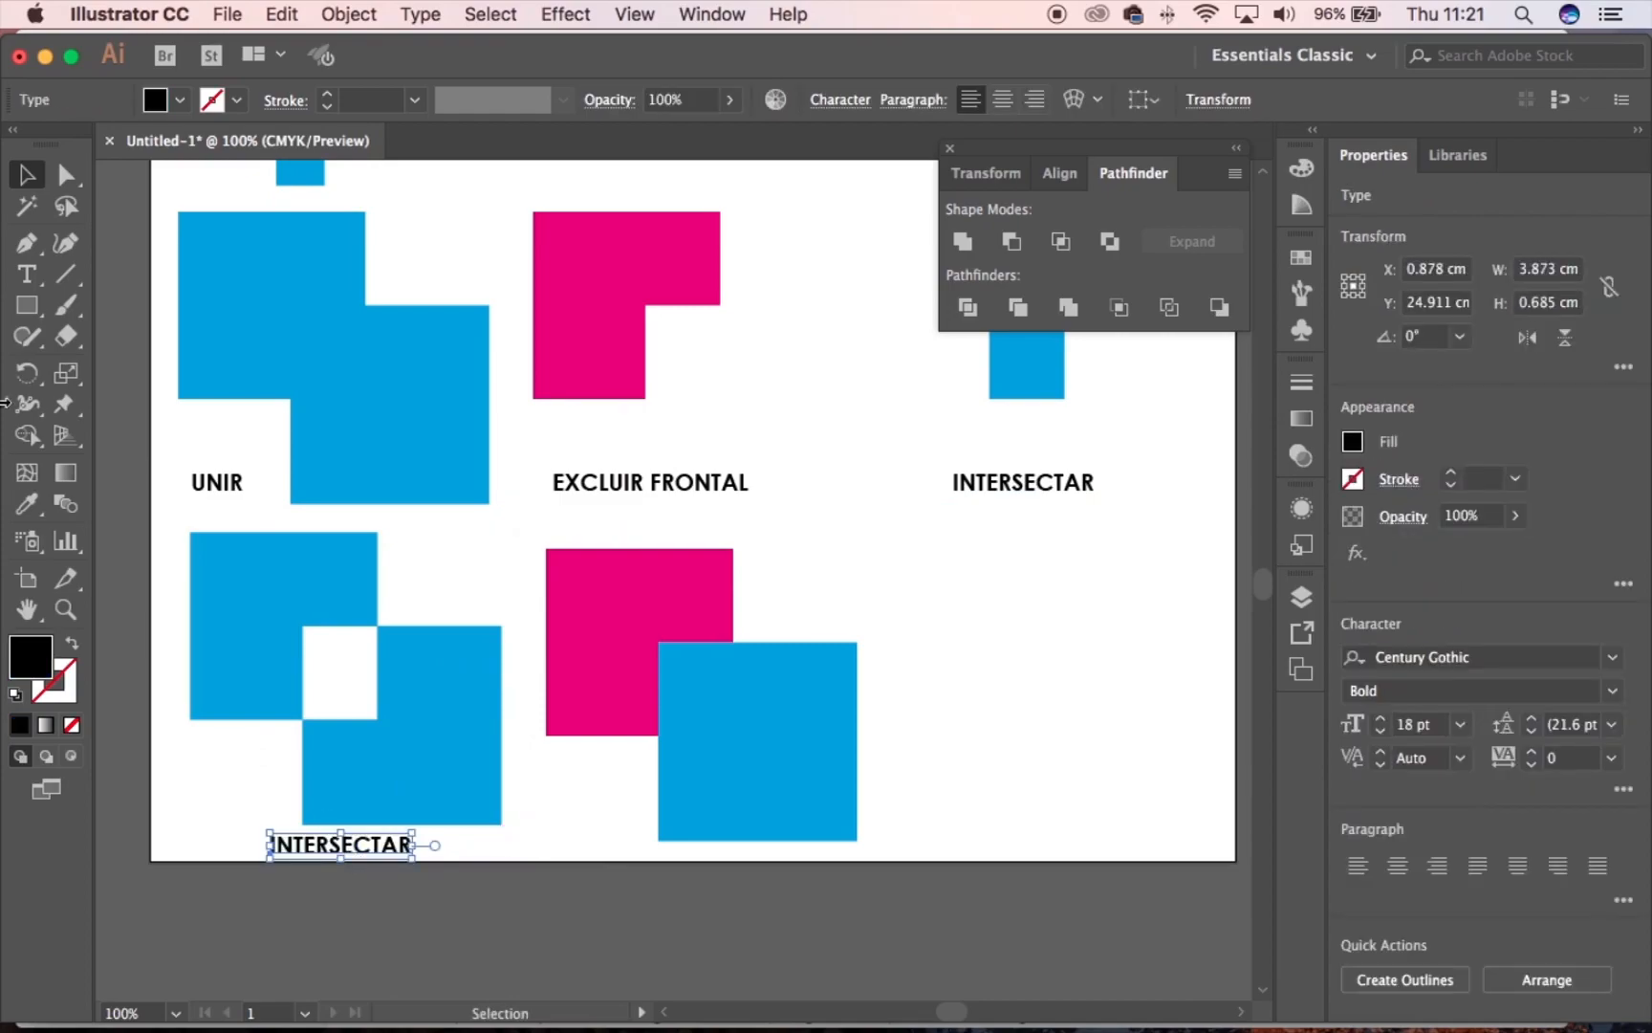
click(42, 276)
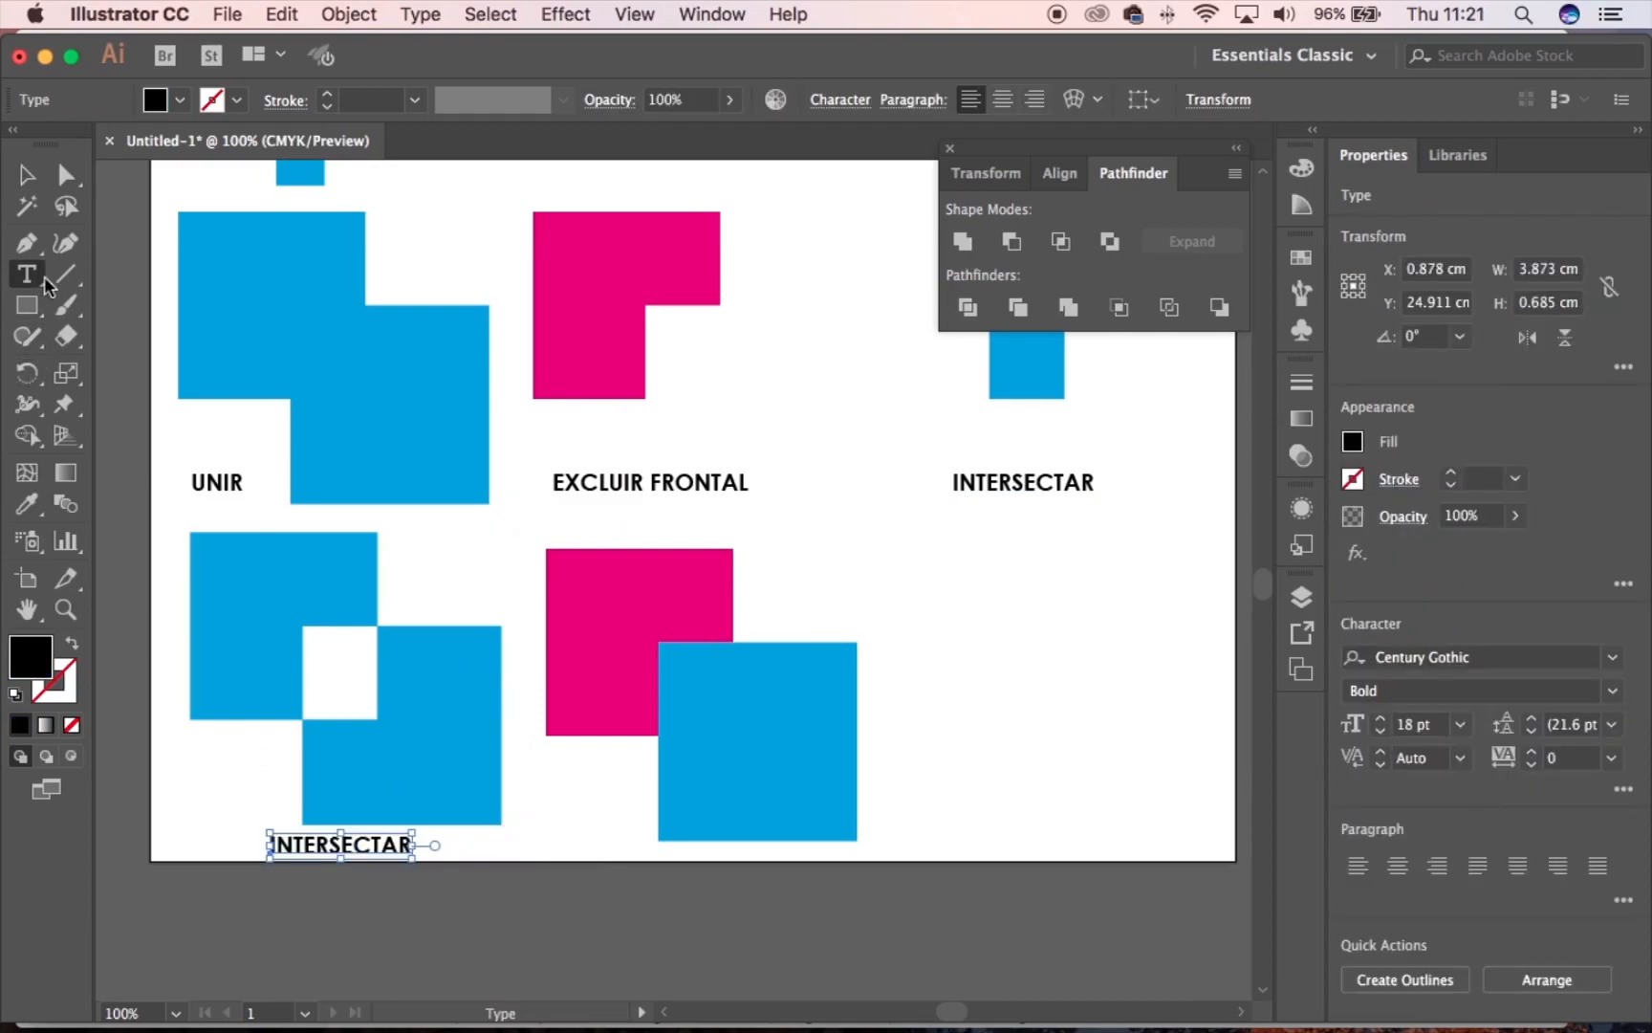
click(368, 845)
double_click(368, 846)
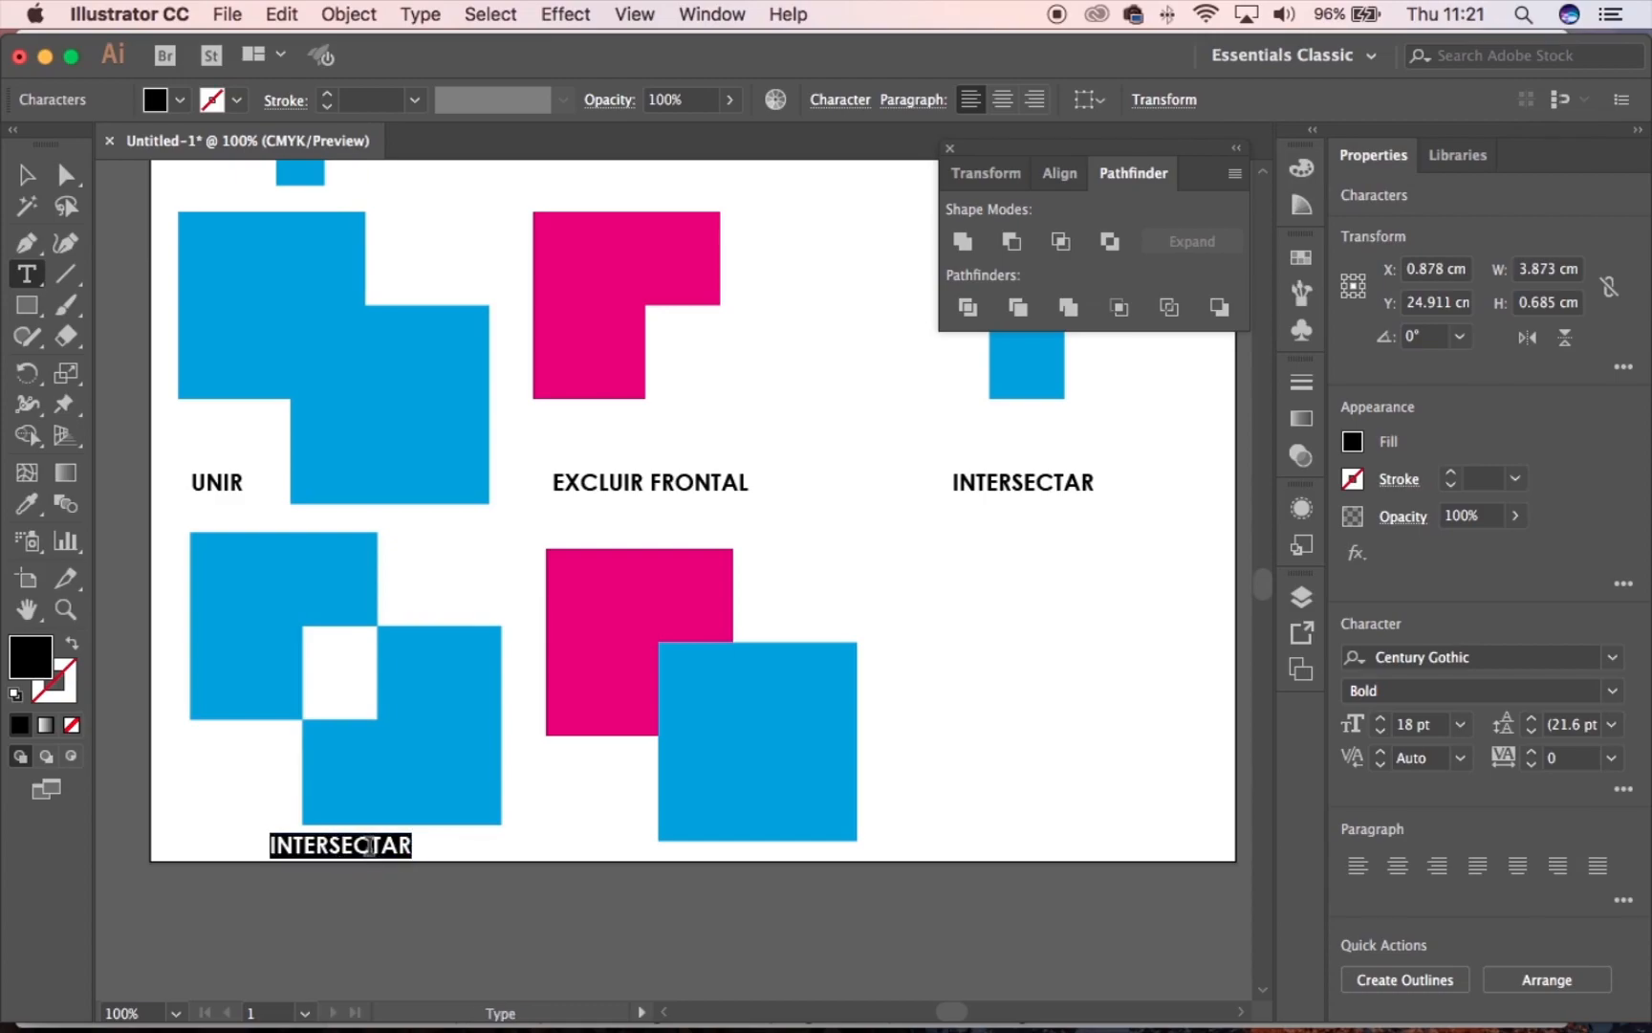
text(EXCLUIR)
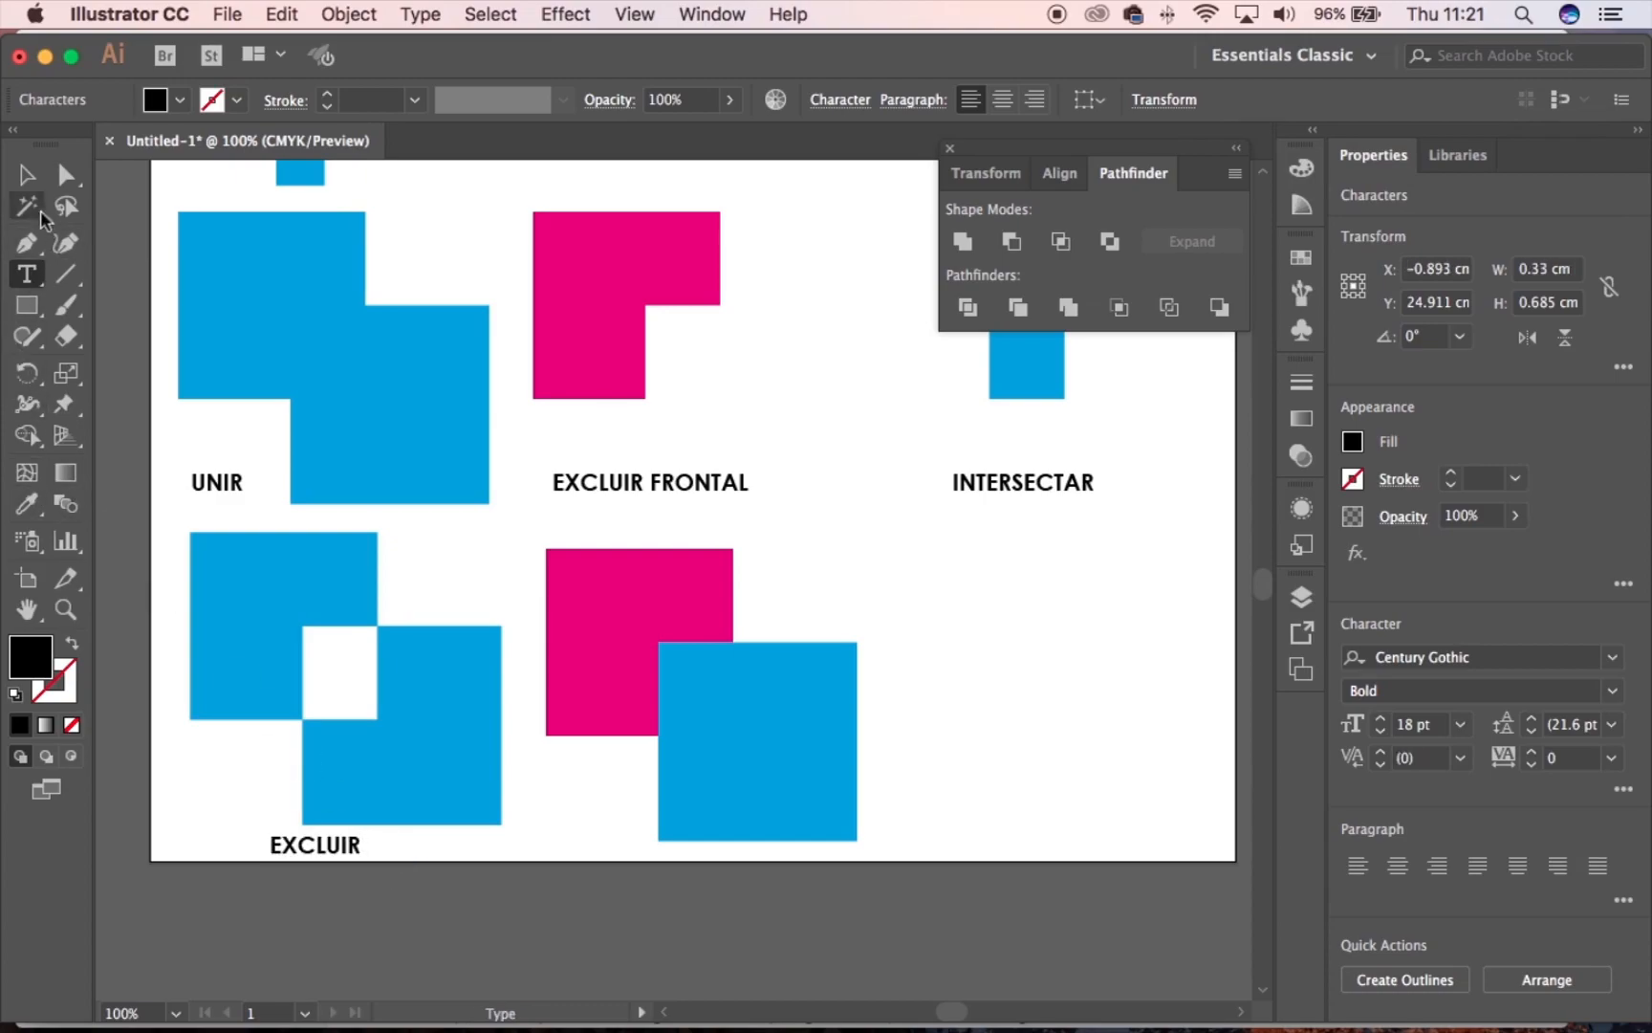
click(20, 174)
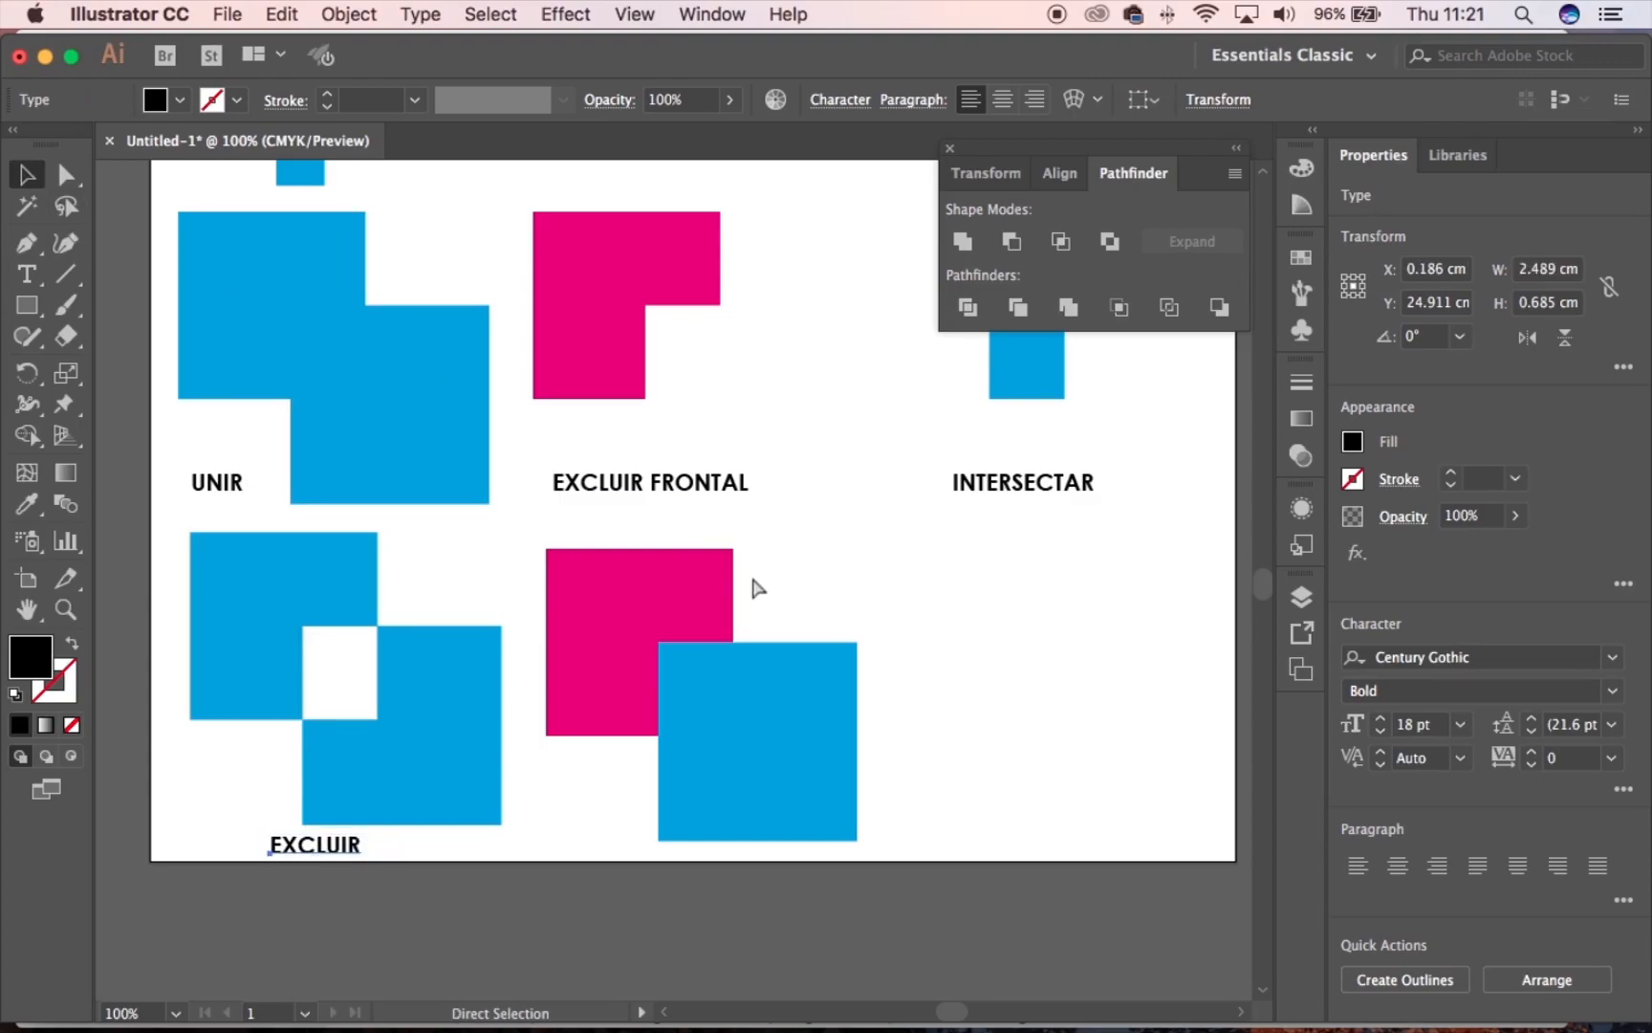
Move the intersected blue piece and its "INTERSECTAR" label left, closer to the cut pink shape
key(super+minus)
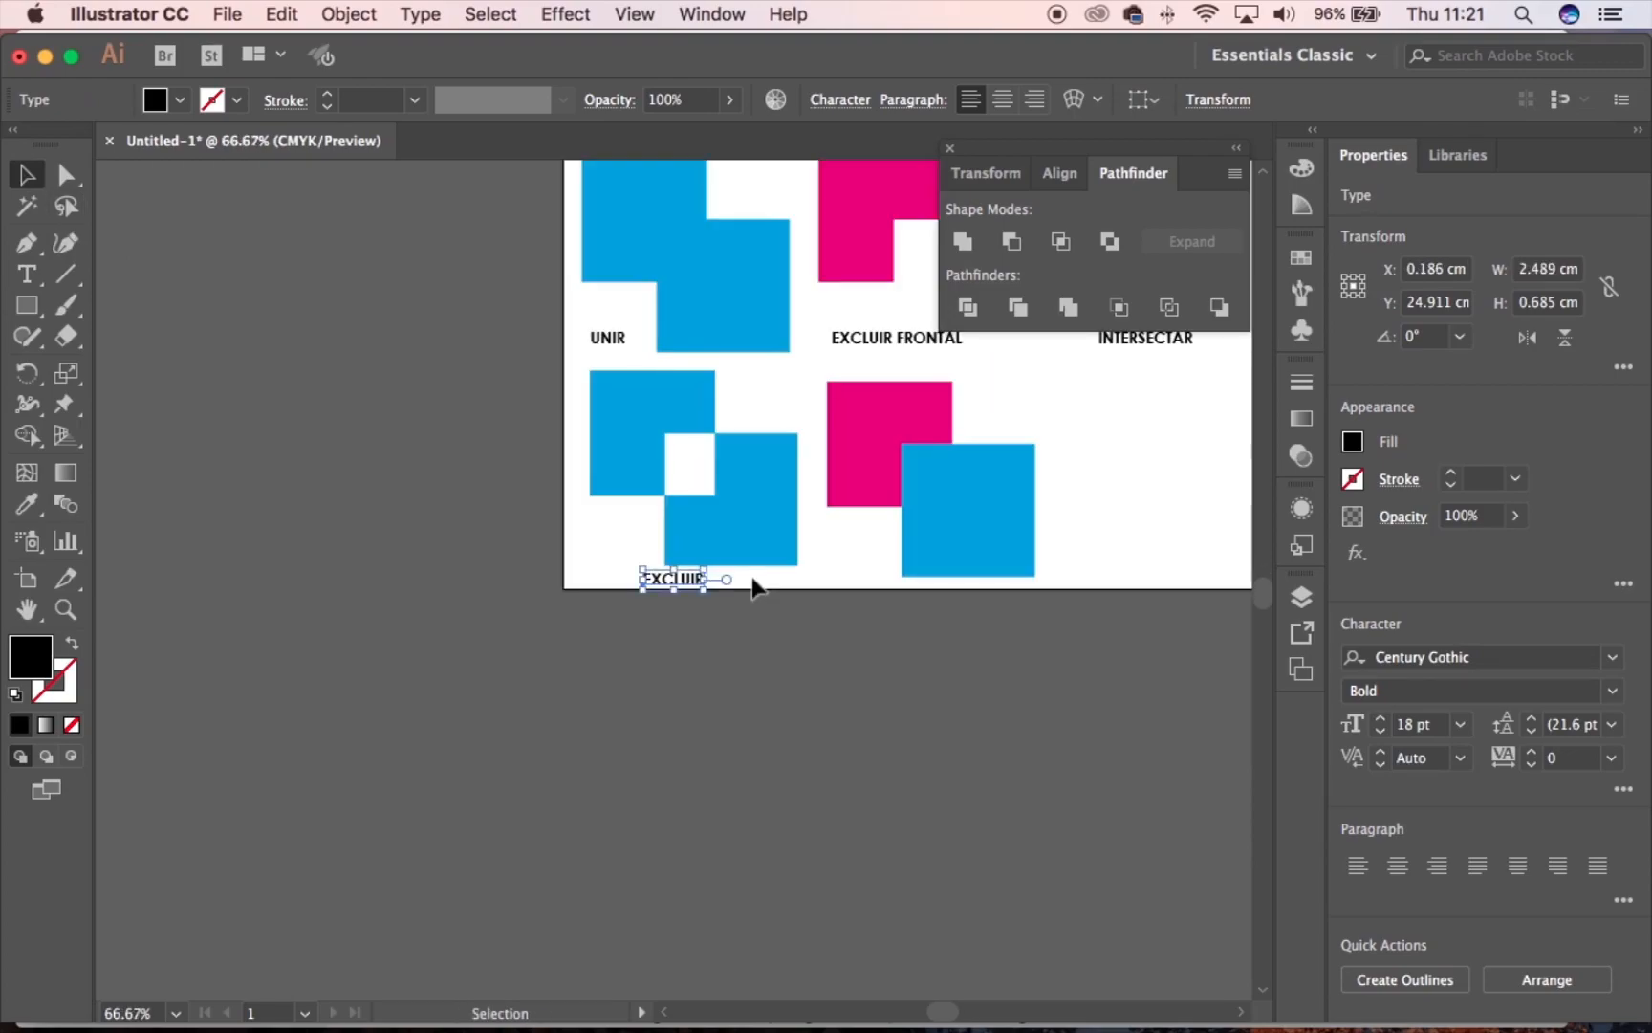
drag(814, 546, 532, 770)
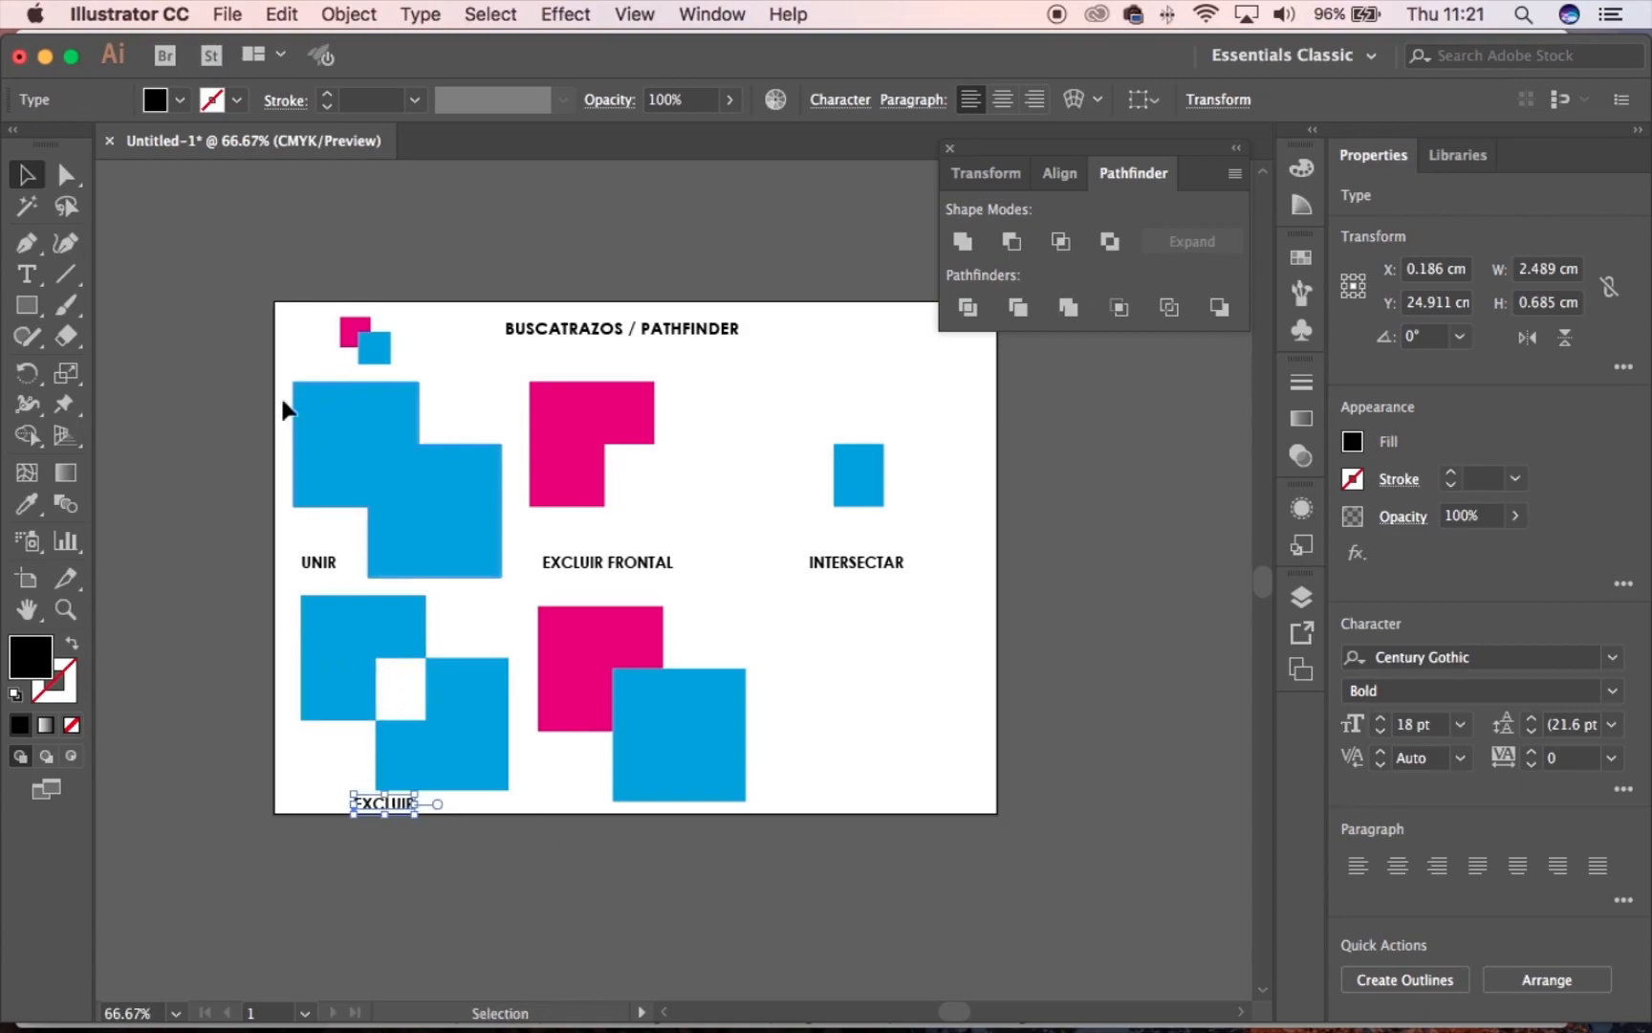
drag(793, 409, 923, 562)
drag(856, 478, 770, 477)
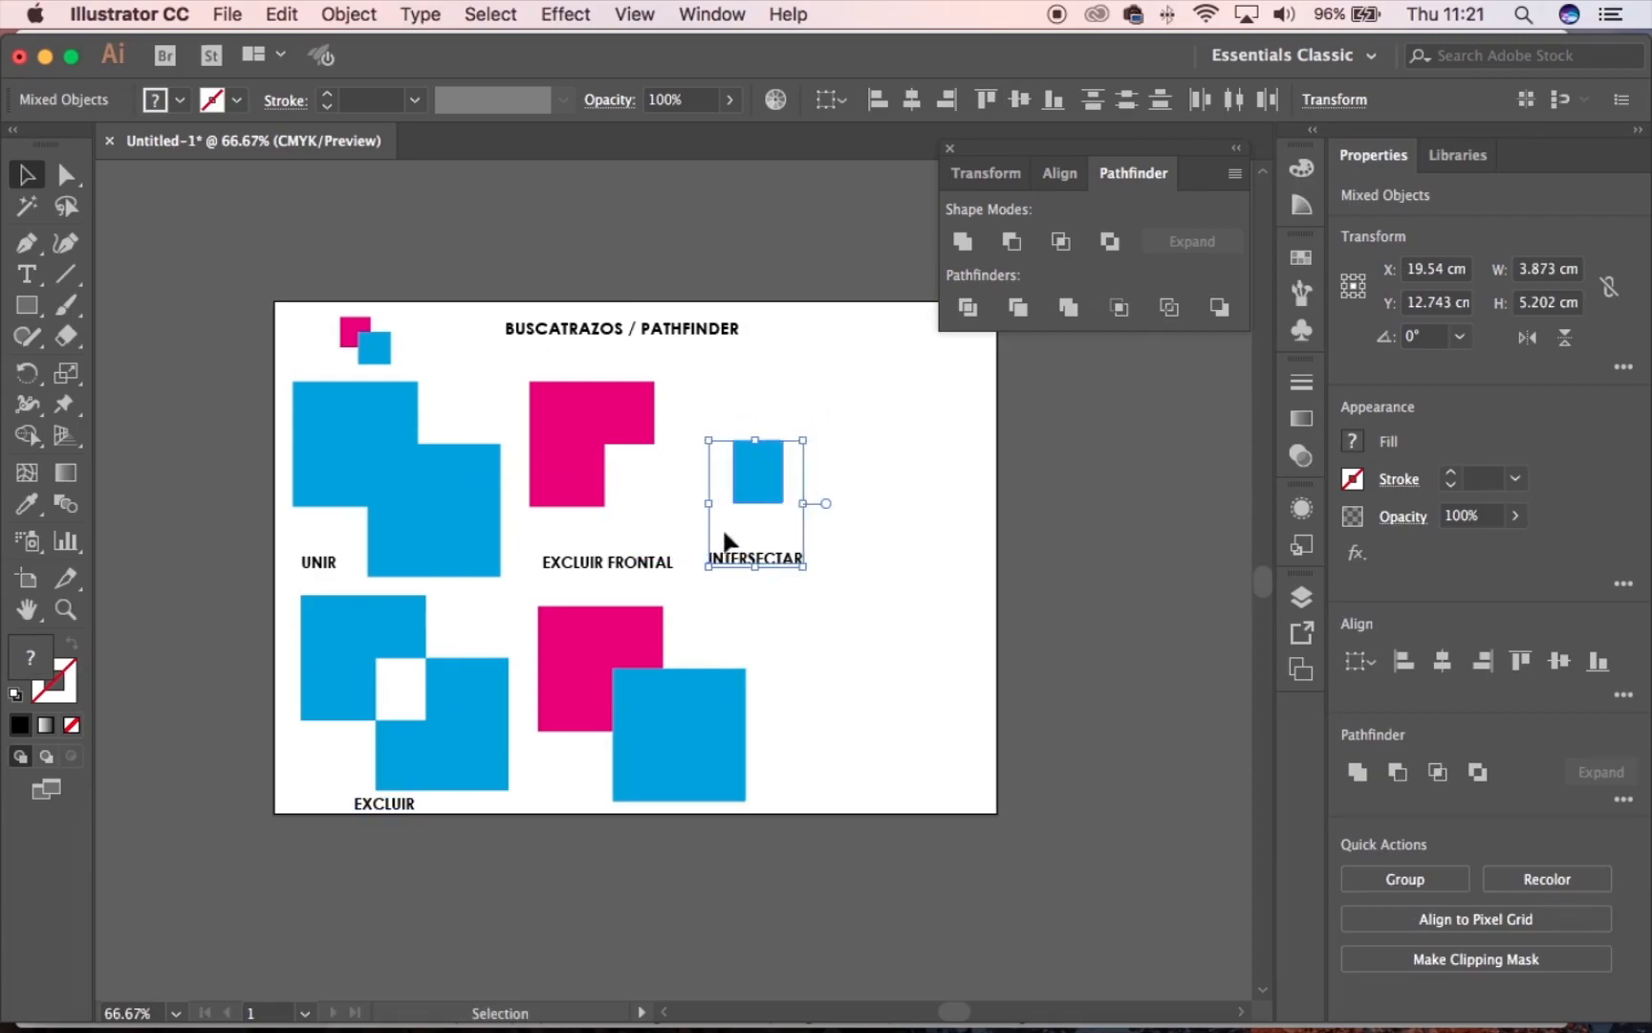
Move the excluded shape and its label to the right end of the upper row, and the remaining pair to the lower-left corner
click(421, 800)
drag(426, 792, 941, 559)
click(421, 644)
drag(689, 740, 428, 752)
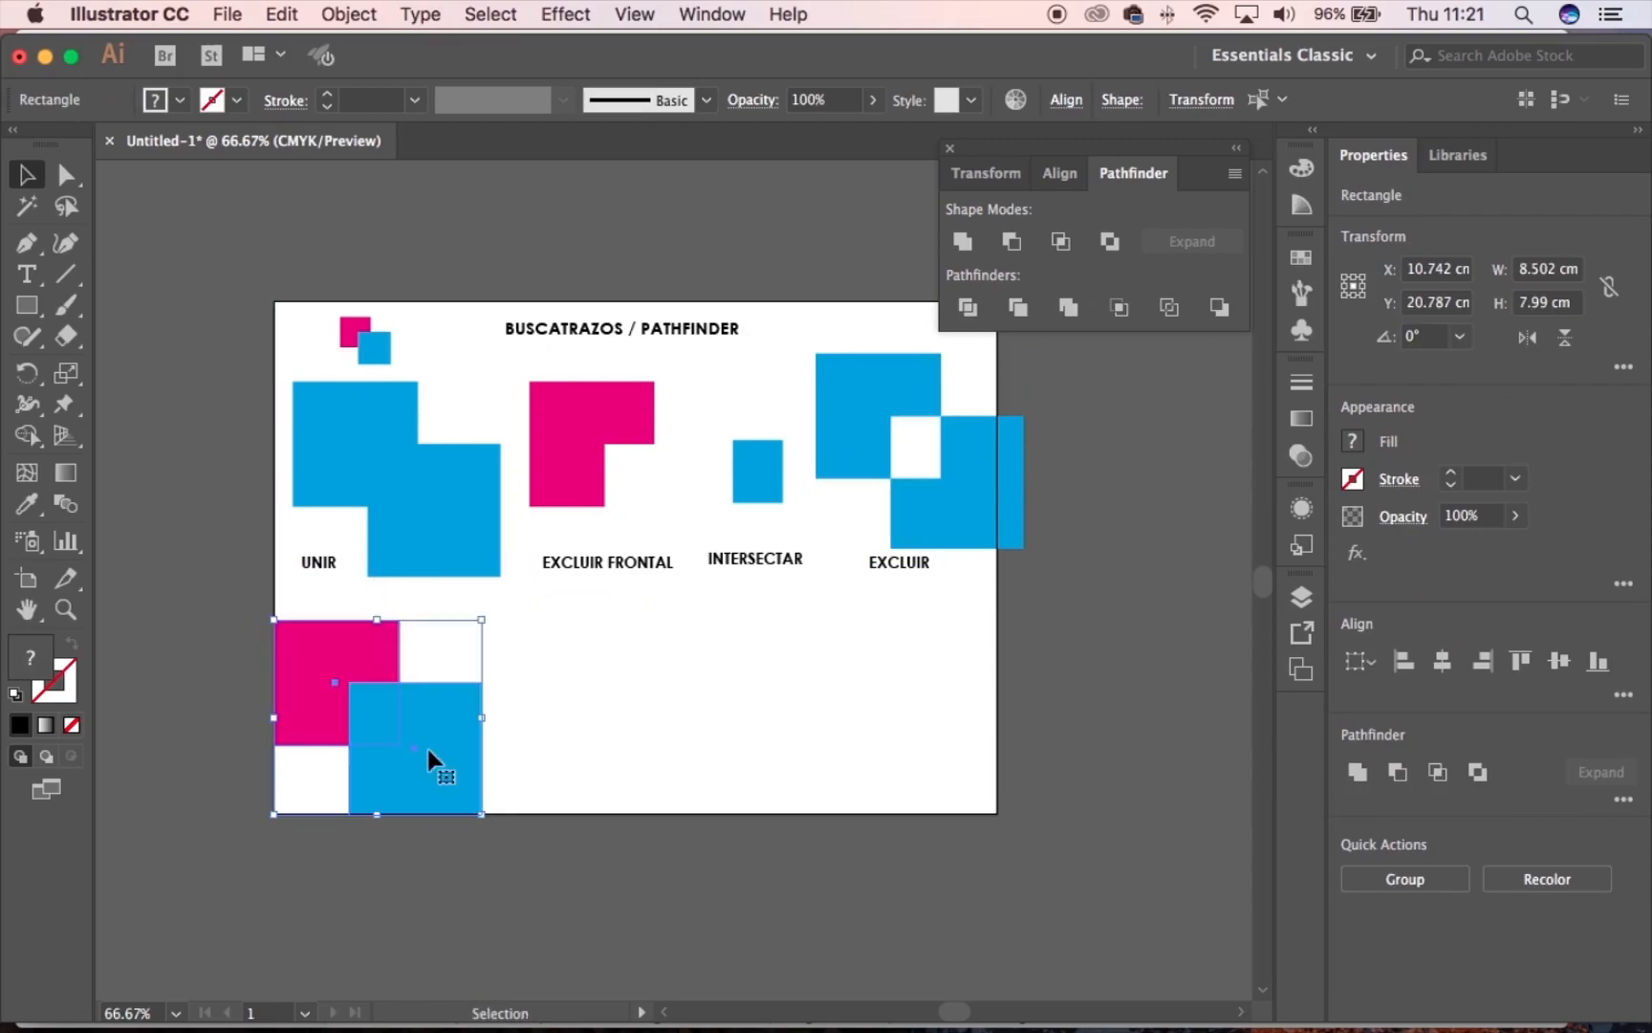
Scale the whole upper row of shapes and labels uniformly to 80%
drag(206, 421, 1095, 588)
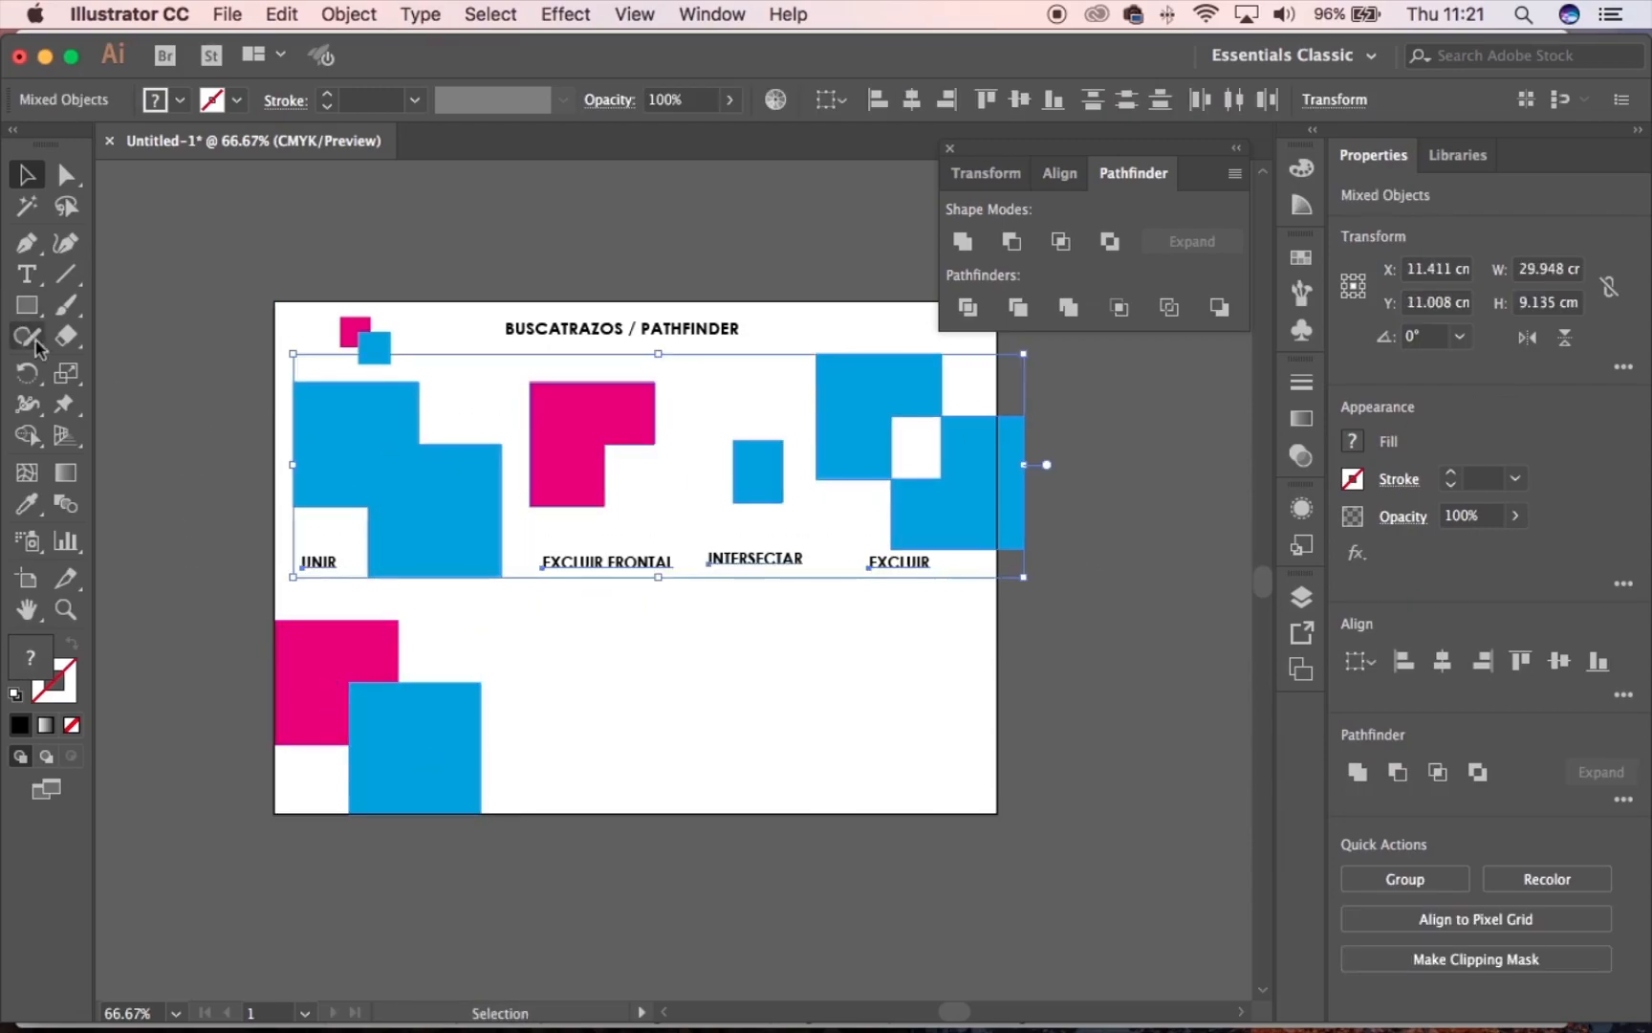
double_click(63, 374)
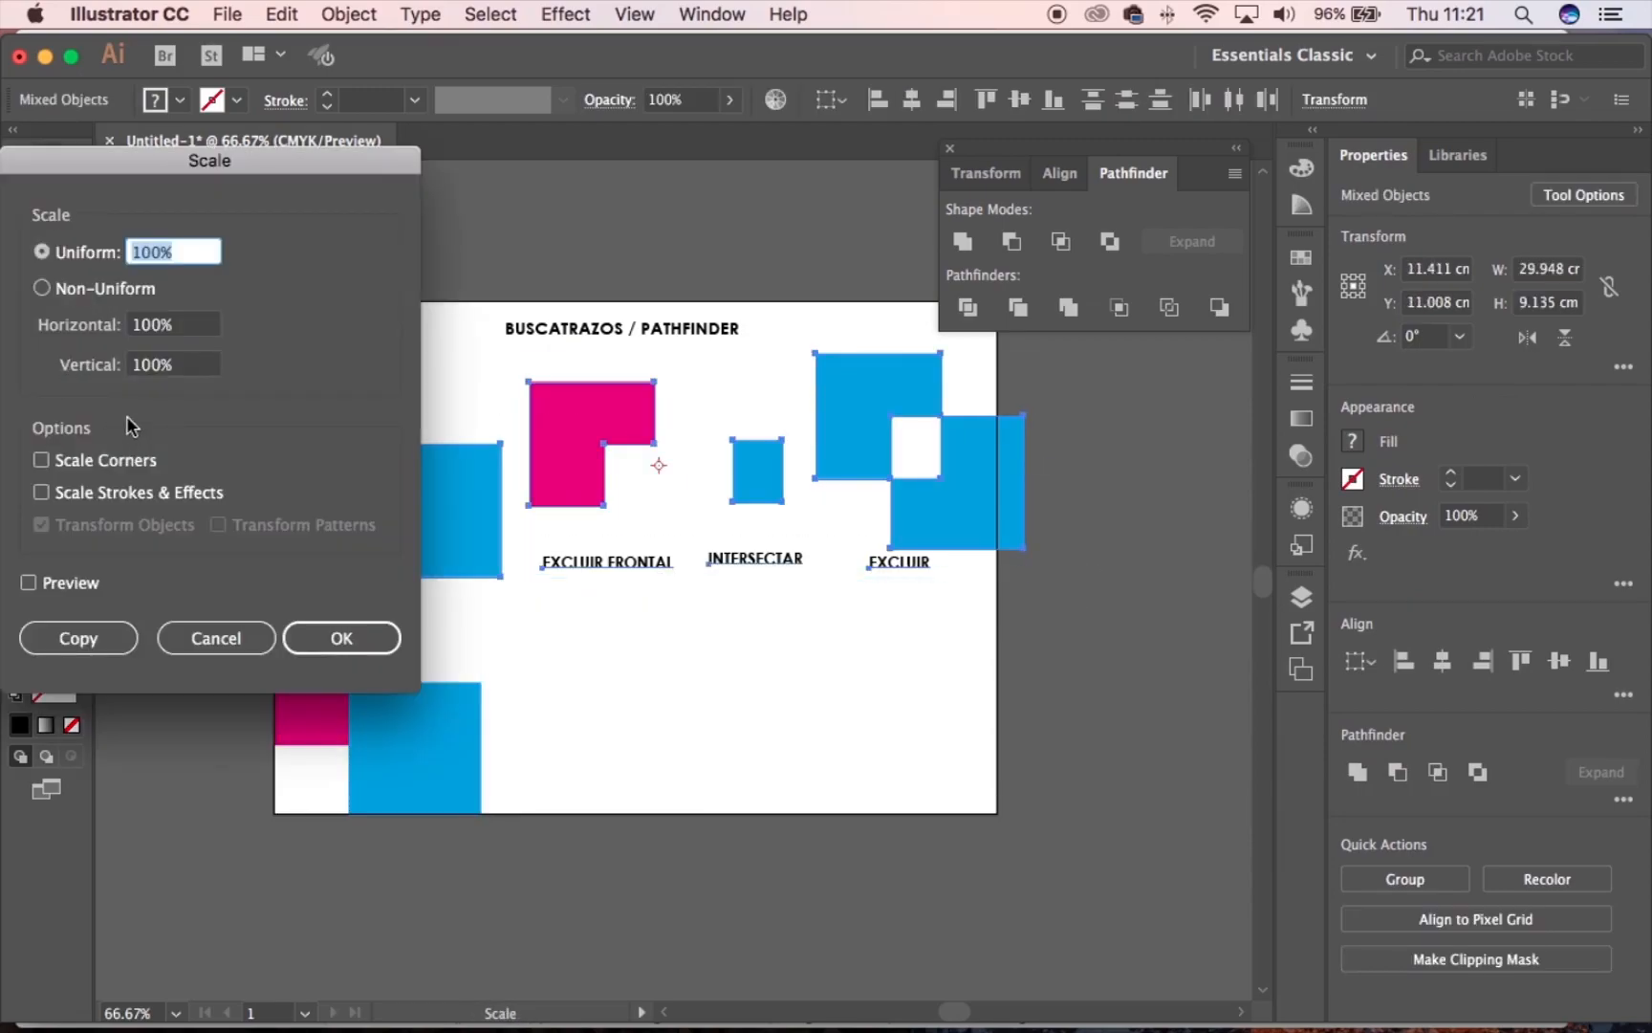
text(80)
key(Return)
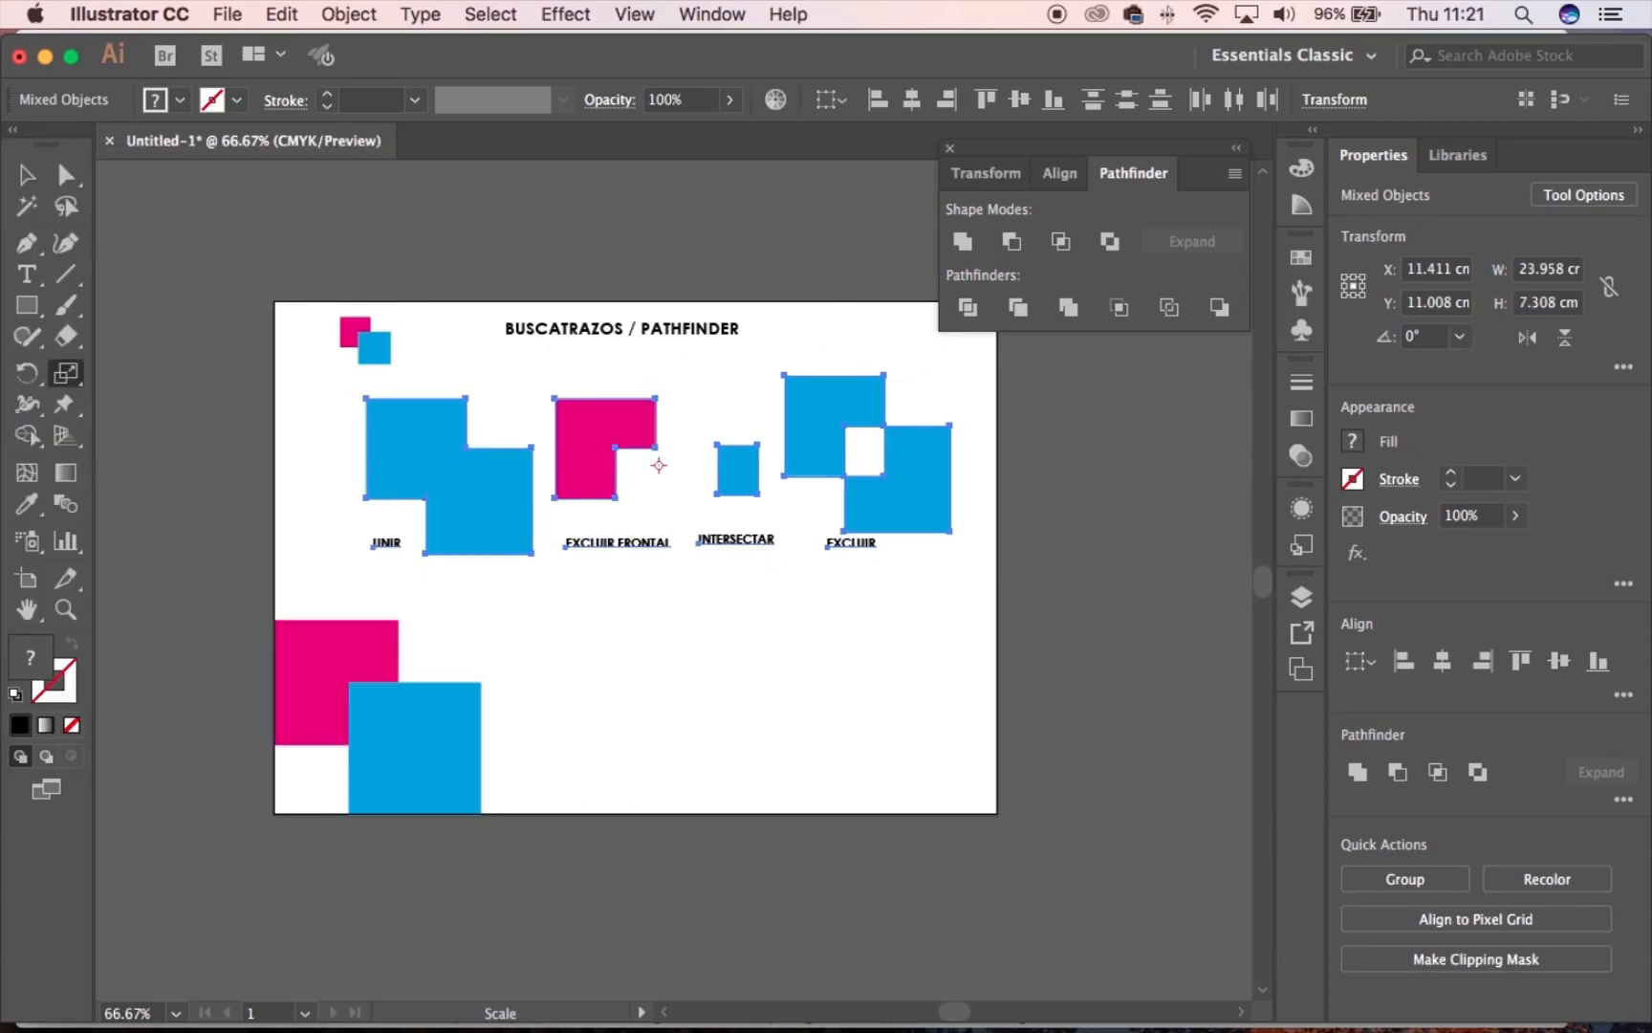
click(27, 175)
click(245, 449)
Space out the four labelled results across the upper row and set the "EXCLUIR" label just below its shape
drag(247, 433, 401, 535)
drag(531, 388, 629, 566)
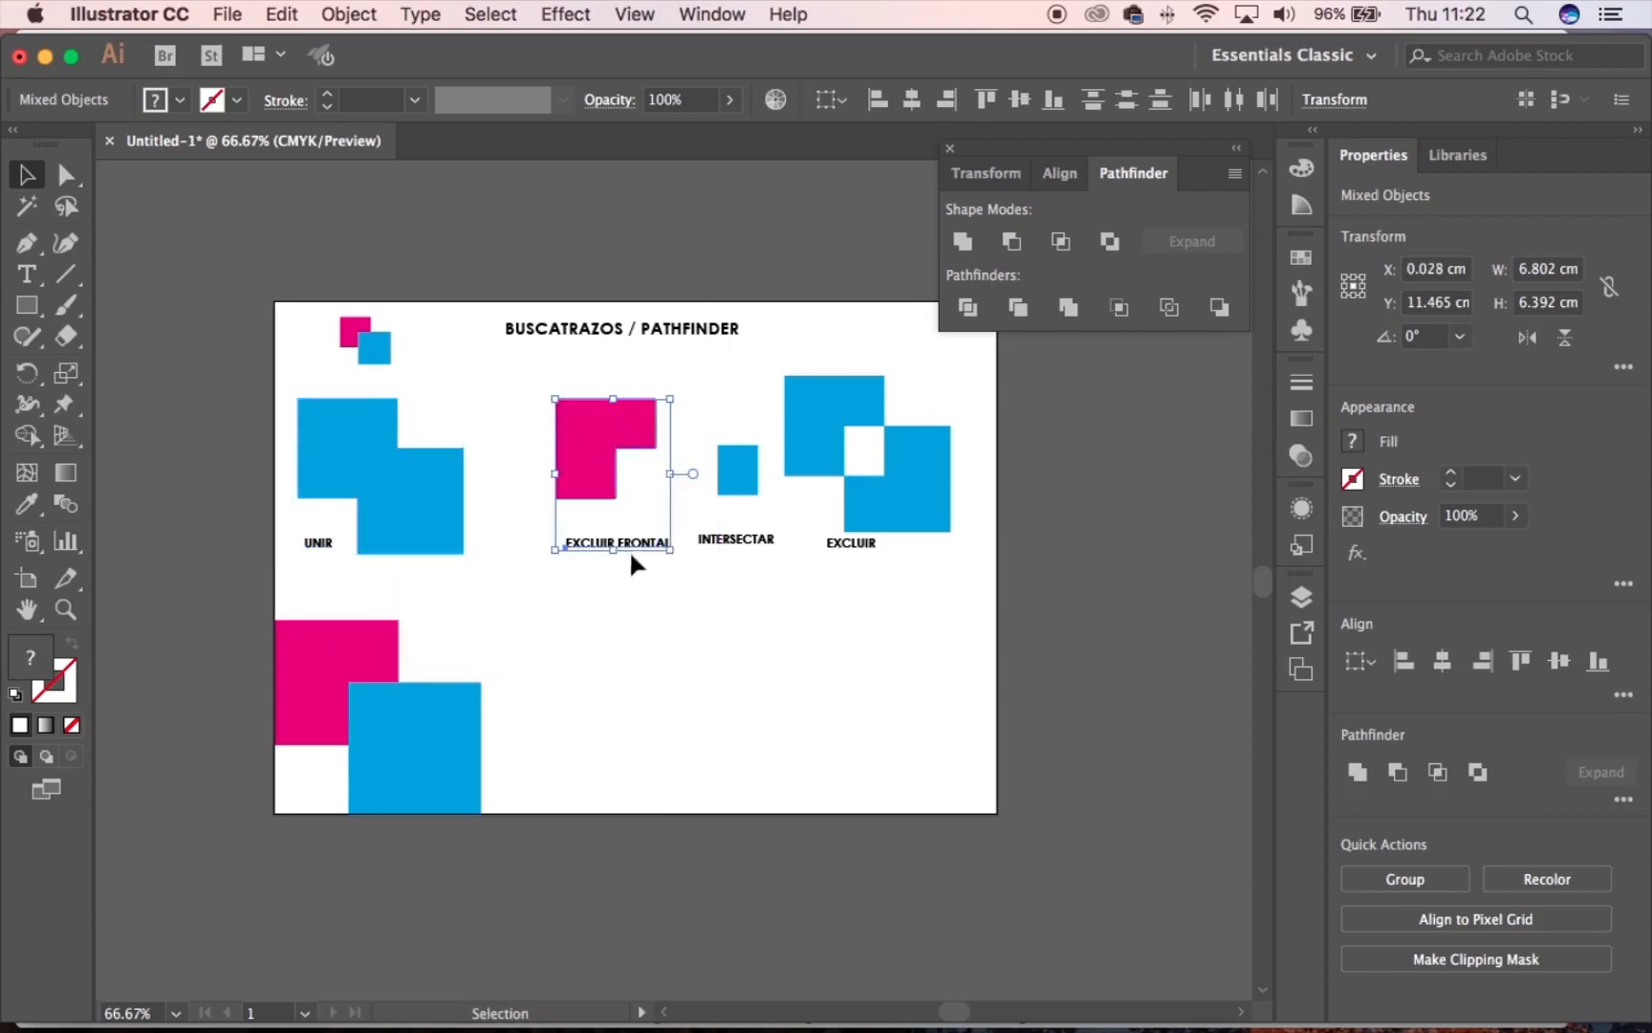
drag(605, 459, 554, 457)
drag(703, 432, 767, 569)
drag(745, 490, 696, 478)
drag(918, 533, 887, 558)
click(854, 556)
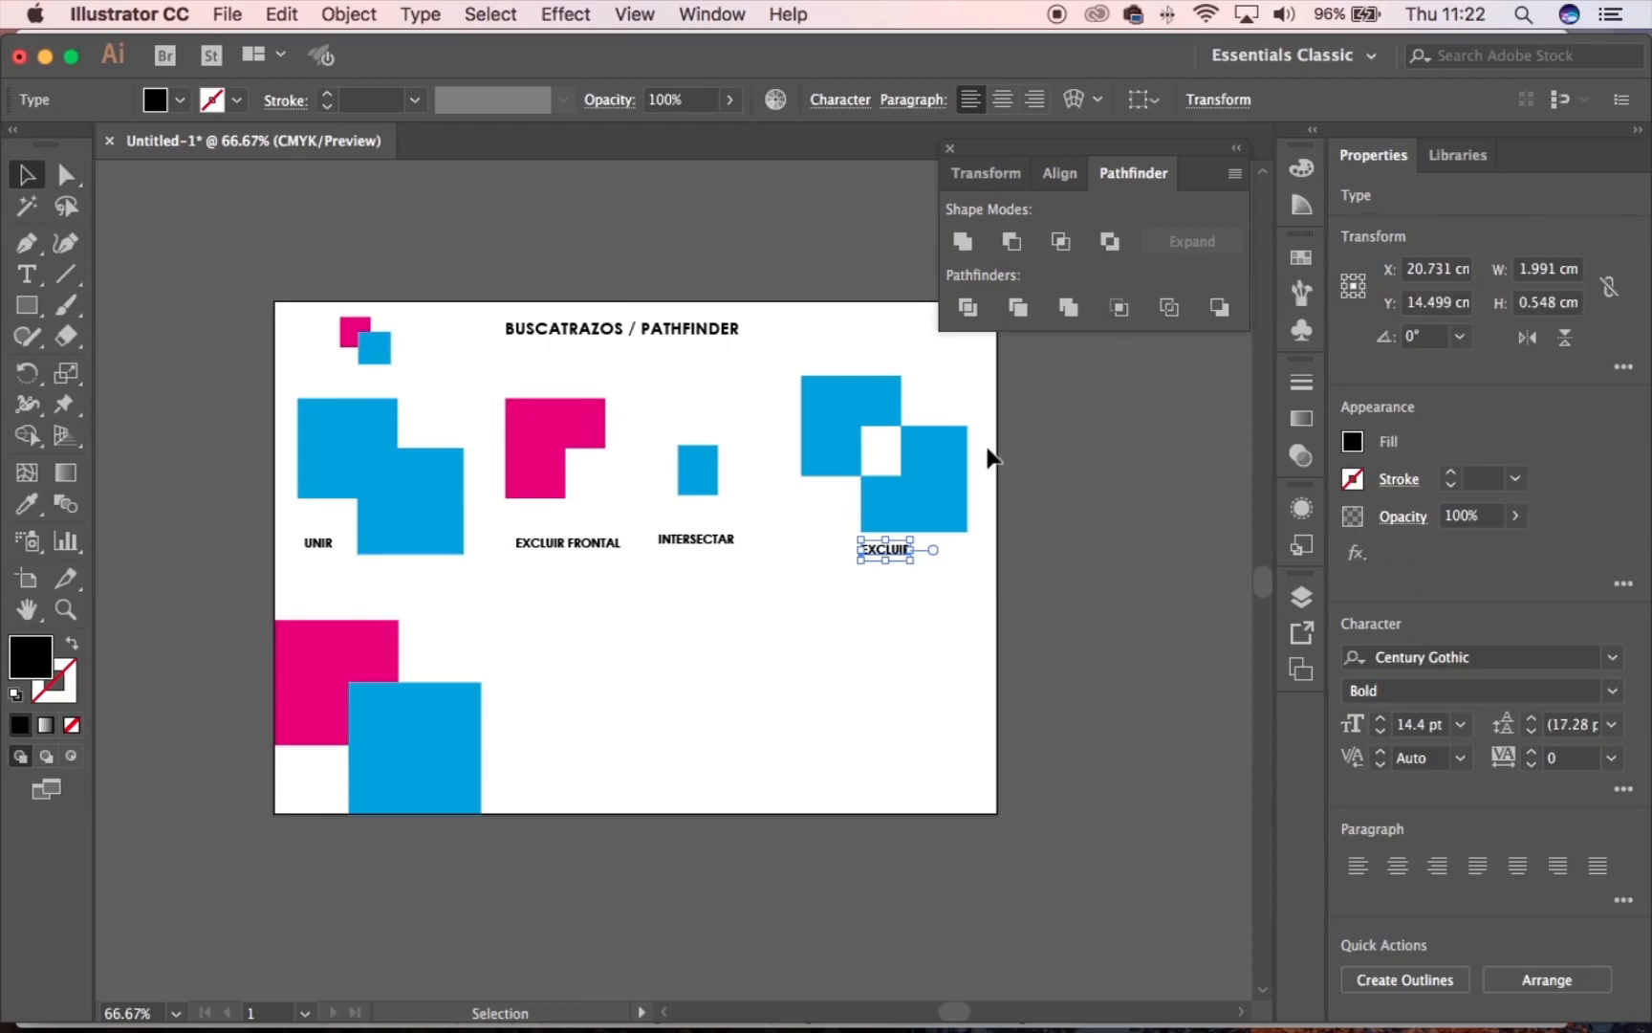
Move the remaining pair of overlapping squares inward from the artboard corner and scale it uniformly to 80%
click(666, 627)
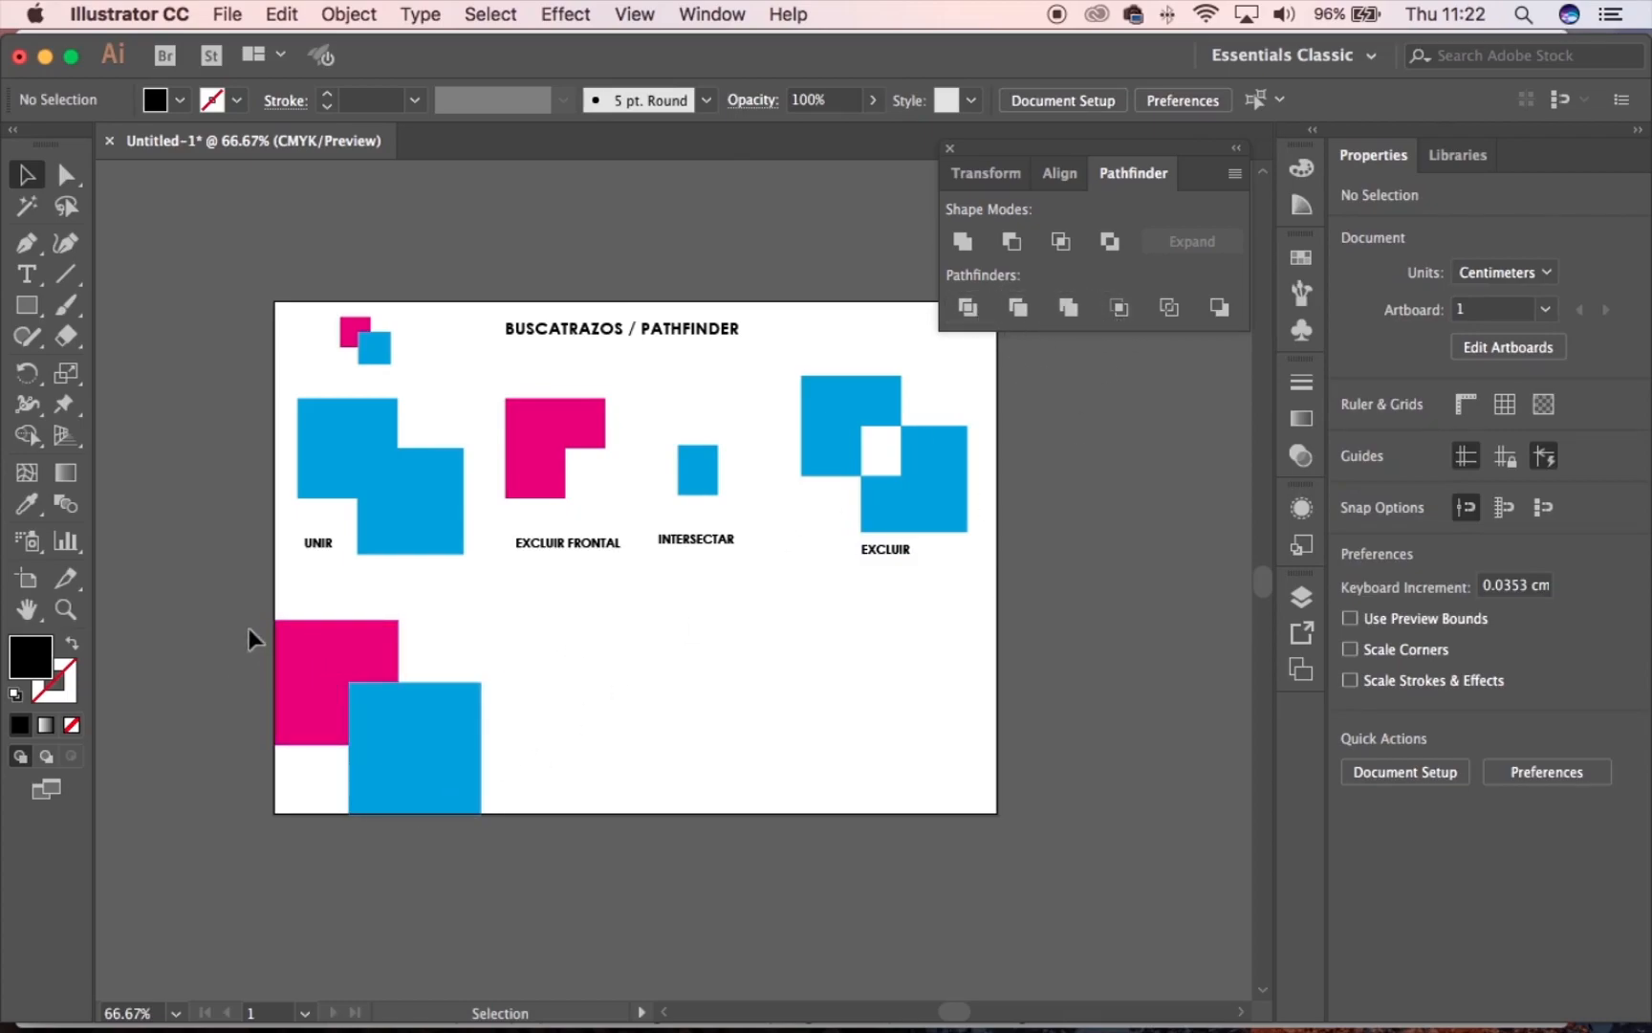
drag(233, 633, 474, 703)
double_click(66, 373)
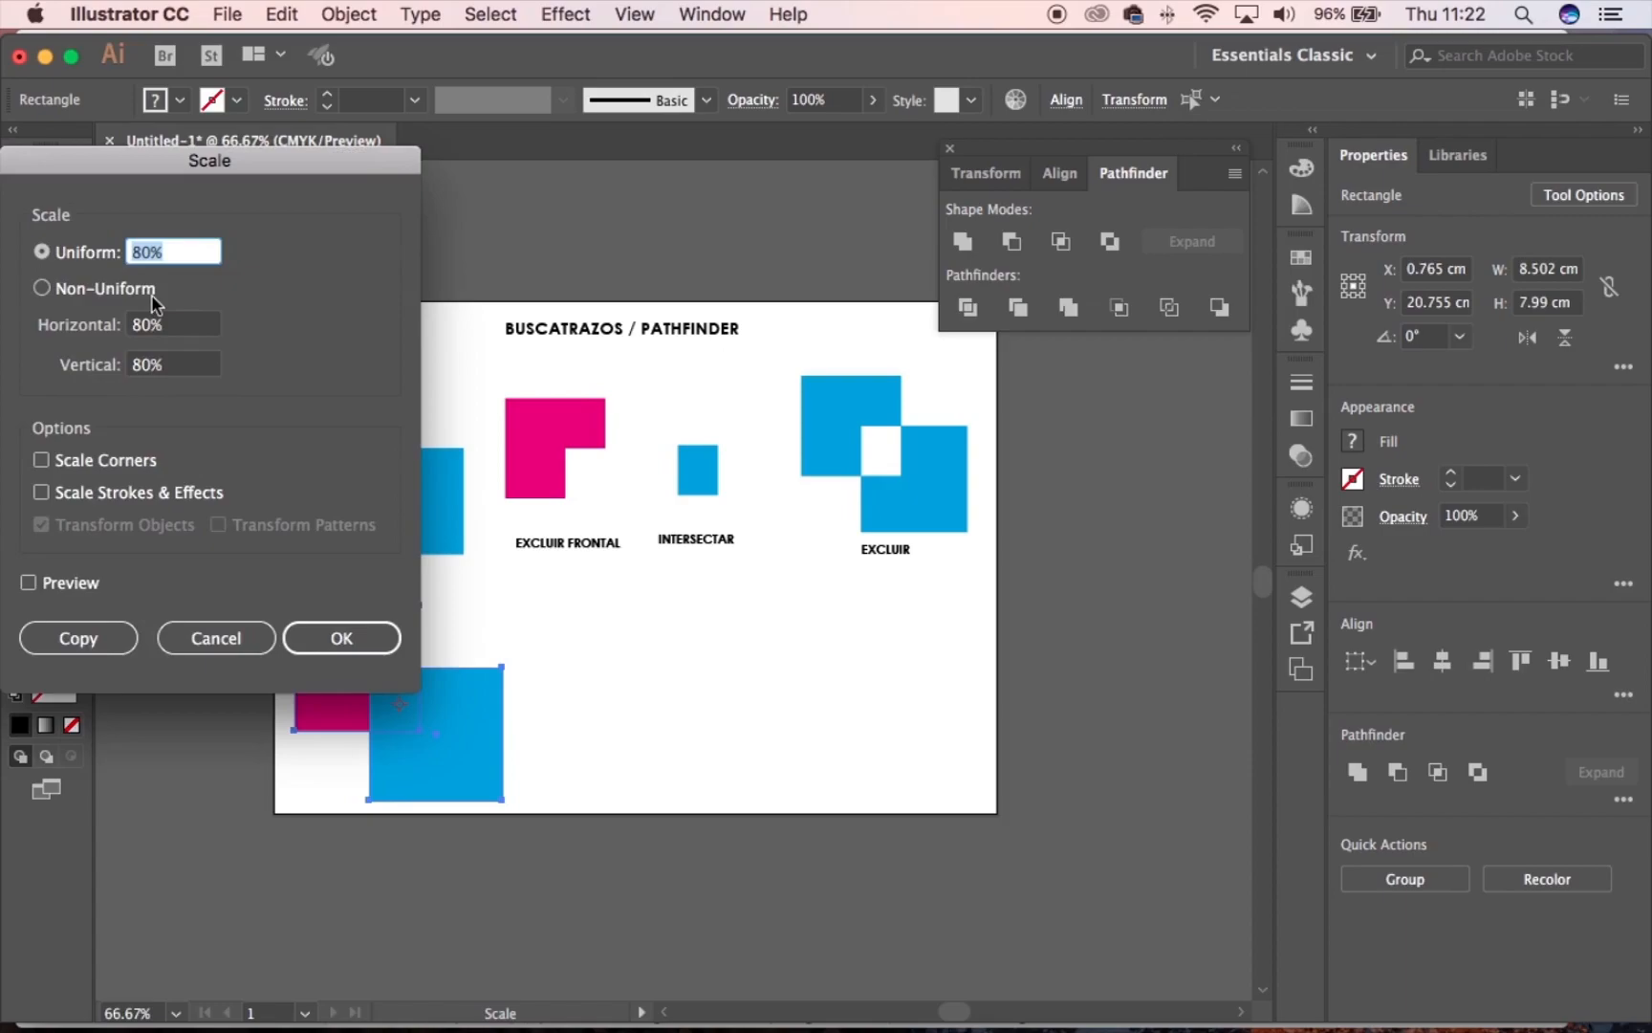
key(Return)
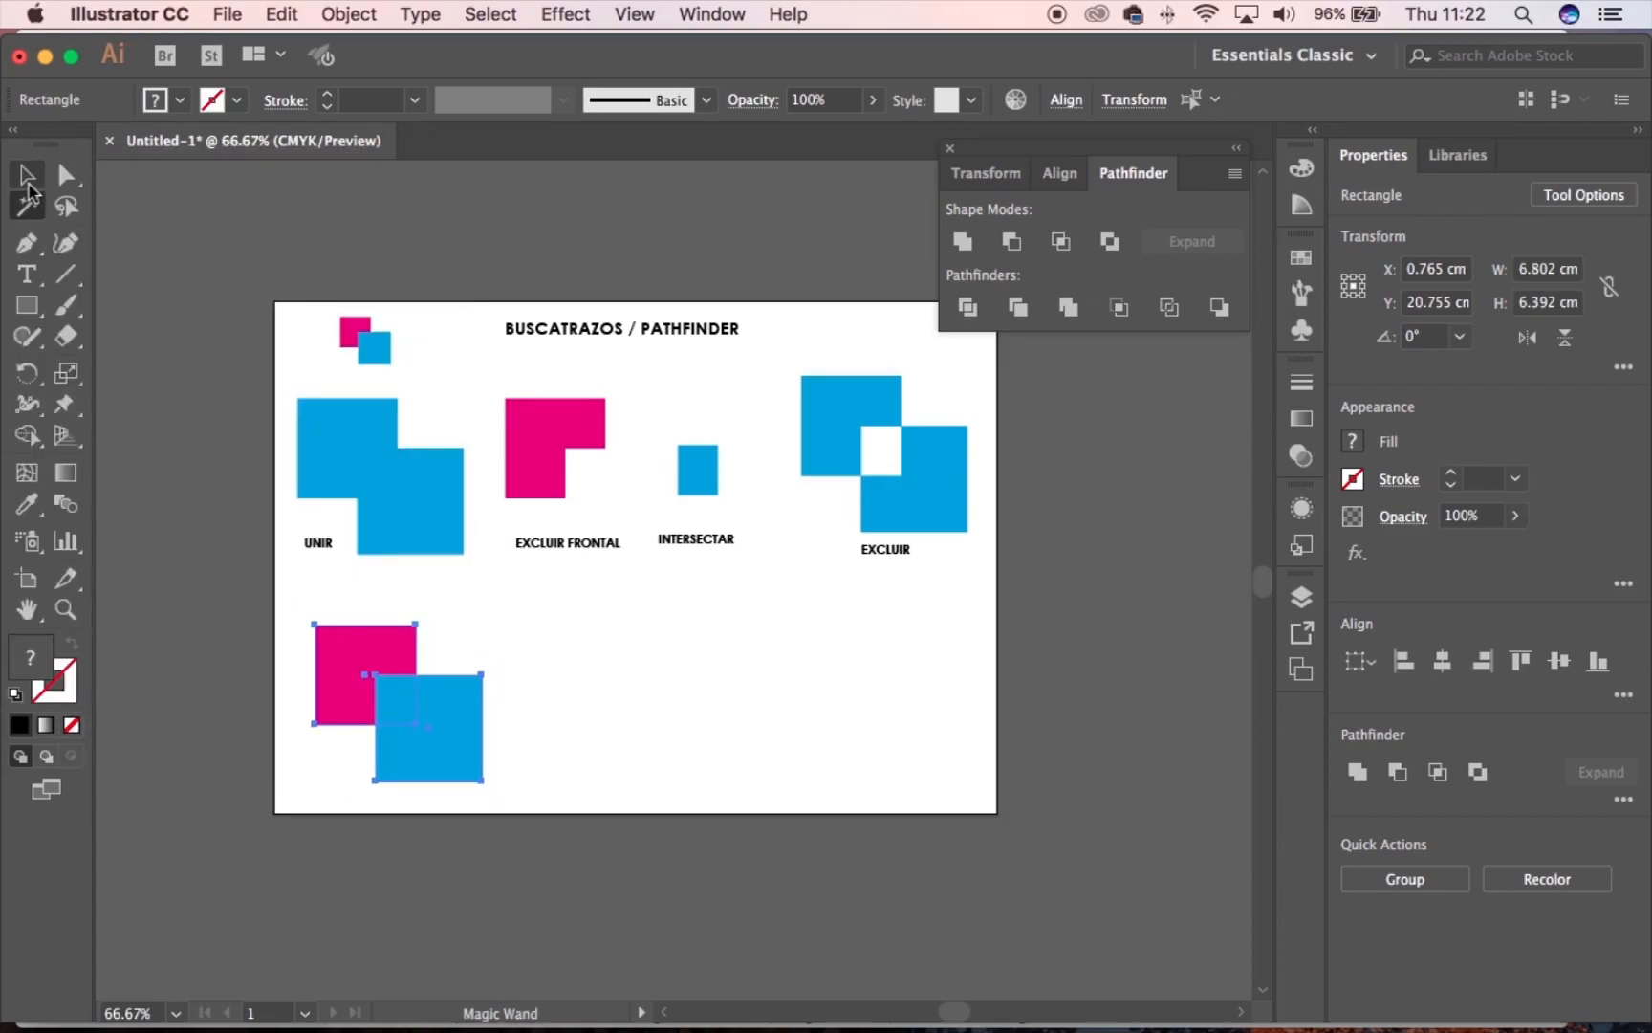
key(v)
click(612, 755)
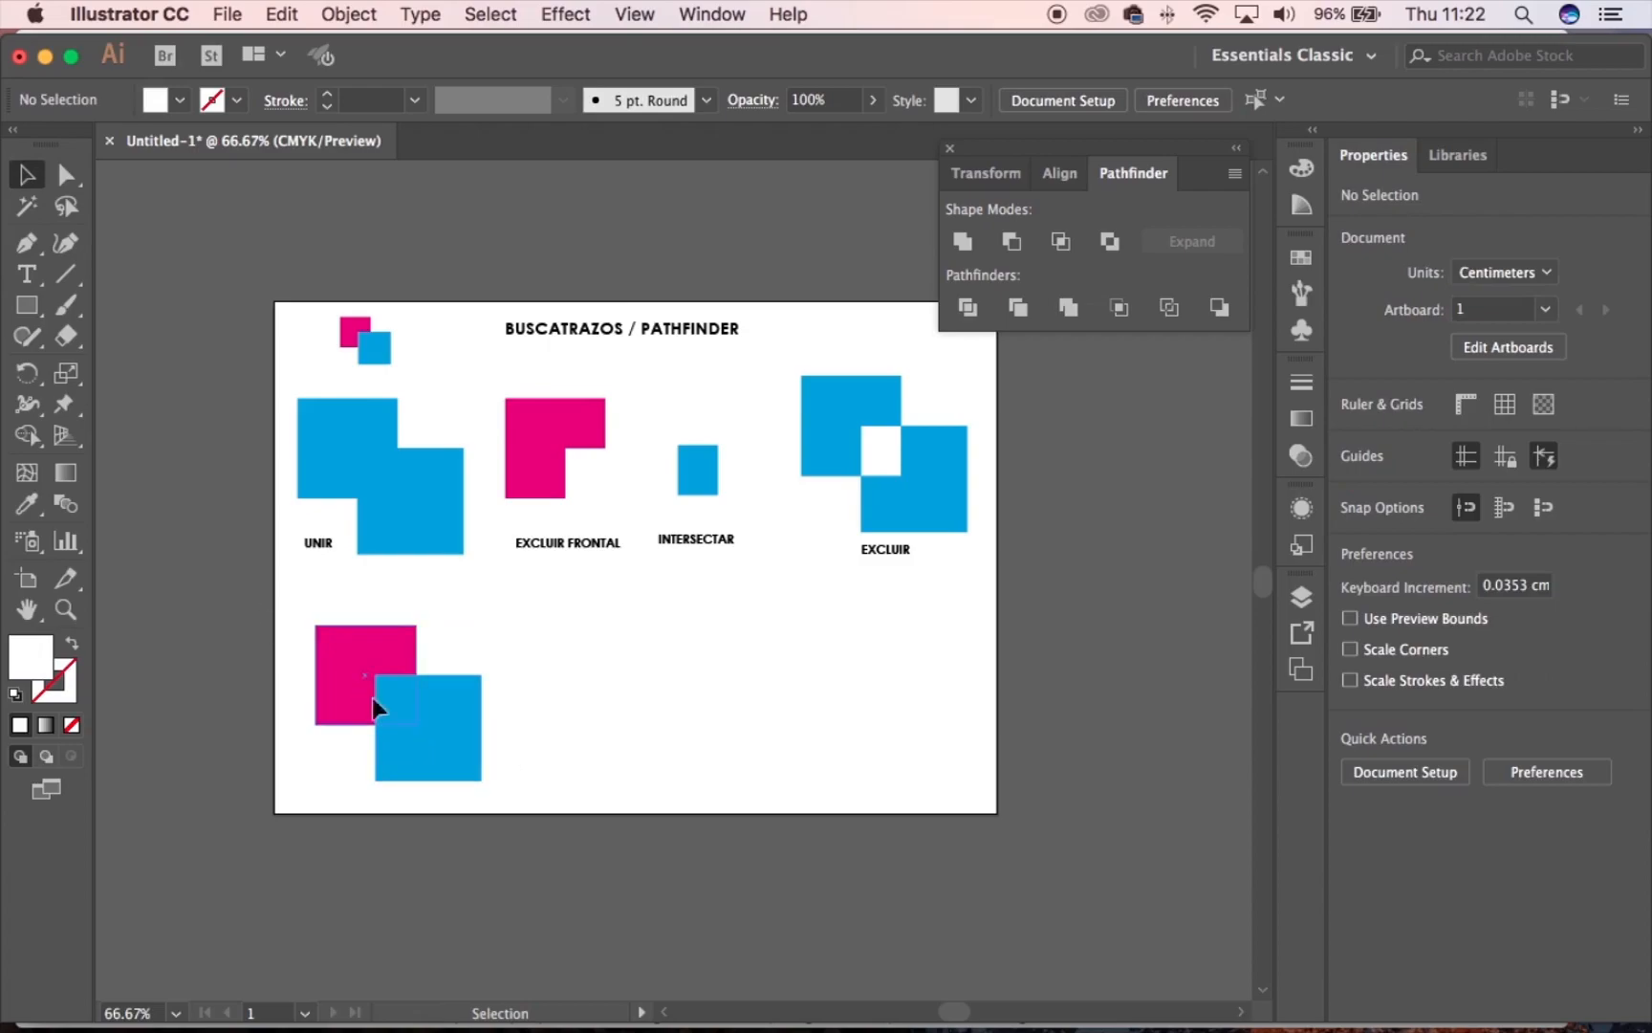
drag(361, 686, 481, 765)
key(super+z)
click(560, 718)
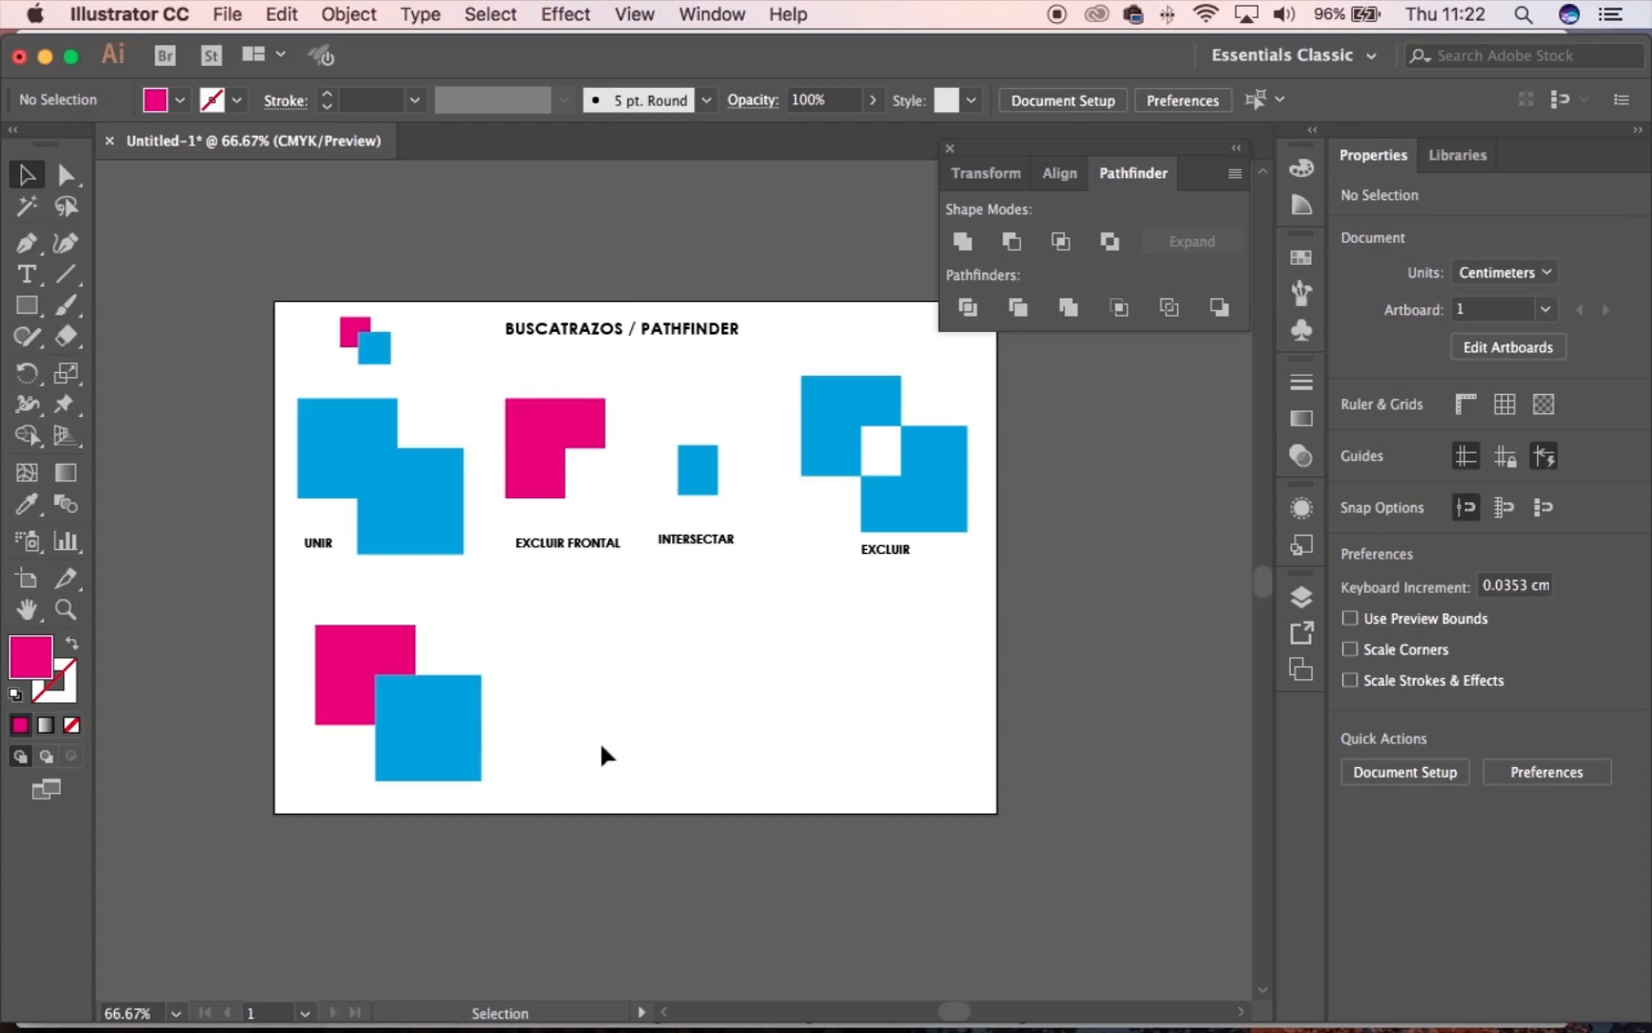
Place two copies of the overlapping squares to the right of the pair, forming a lower row of three
drag(579, 734, 644, 741)
super+click(558, 741)
drag(719, 579, 583, 649)
drag(516, 502, 313, 595)
drag(424, 653, 951, 703)
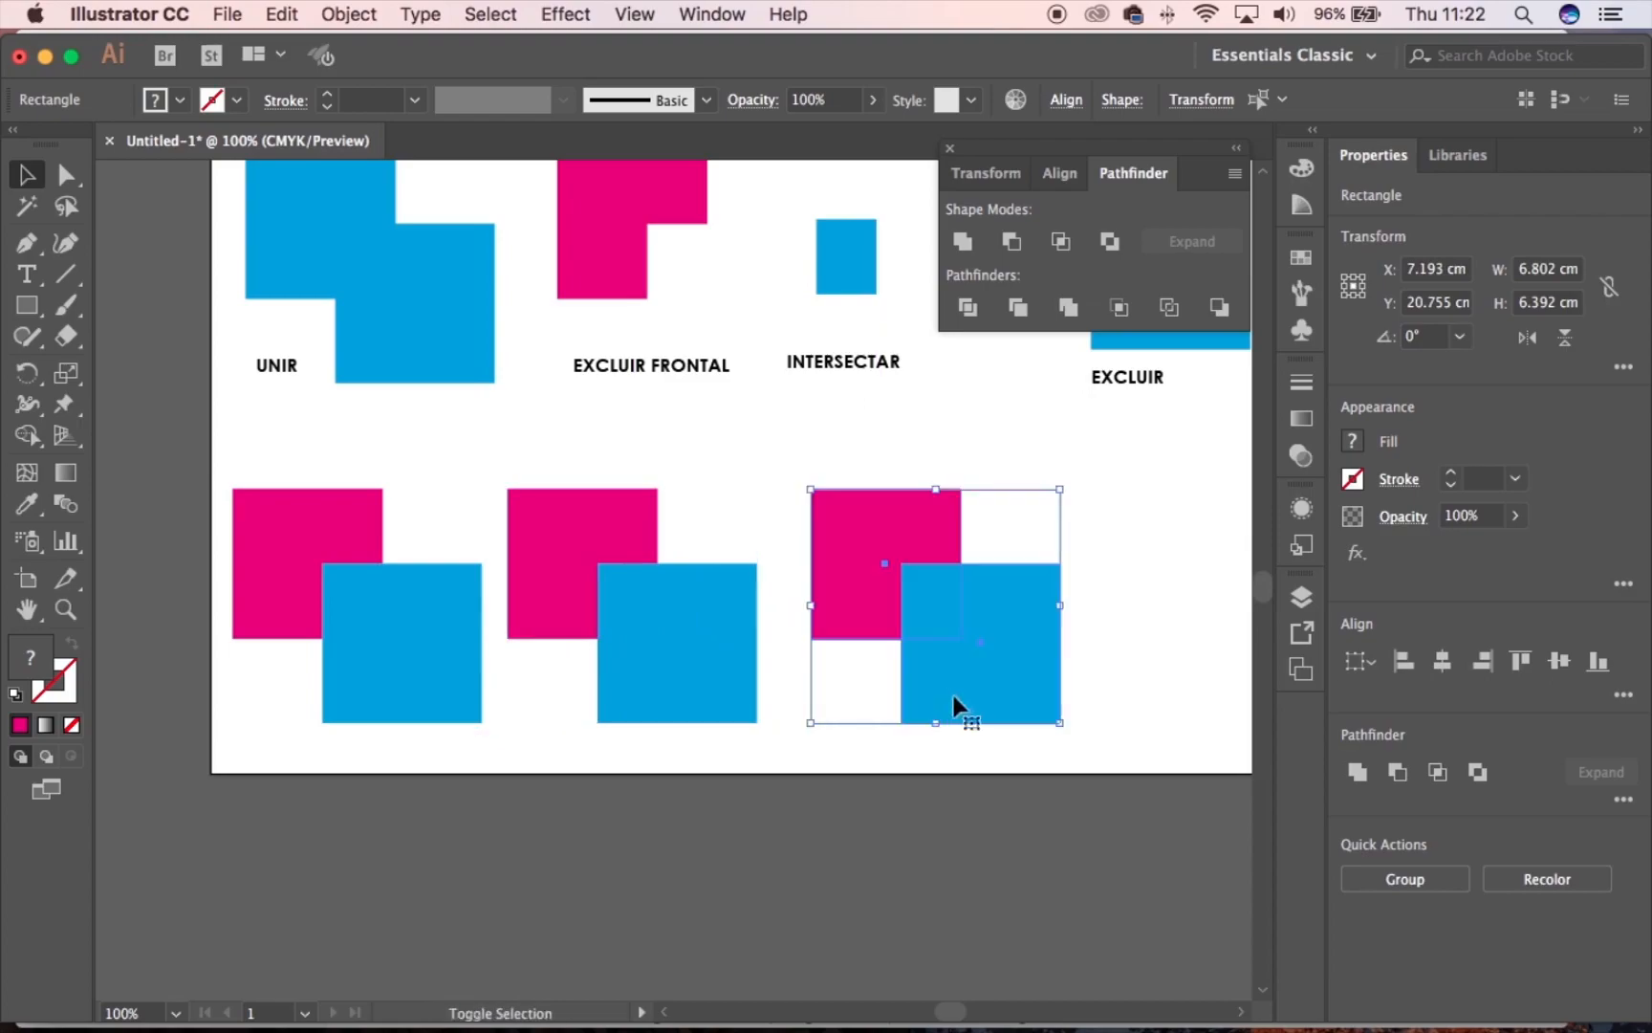
Add a fourth copy of the overlapping squares at the lower row's right end and adjust the spacing of the two middle pairs
scroll(952, 703, right, 5)
drag(781, 664, 1009, 667)
click(700, 646)
drag(700, 646, 666, 657)
click(734, 793)
click(427, 638)
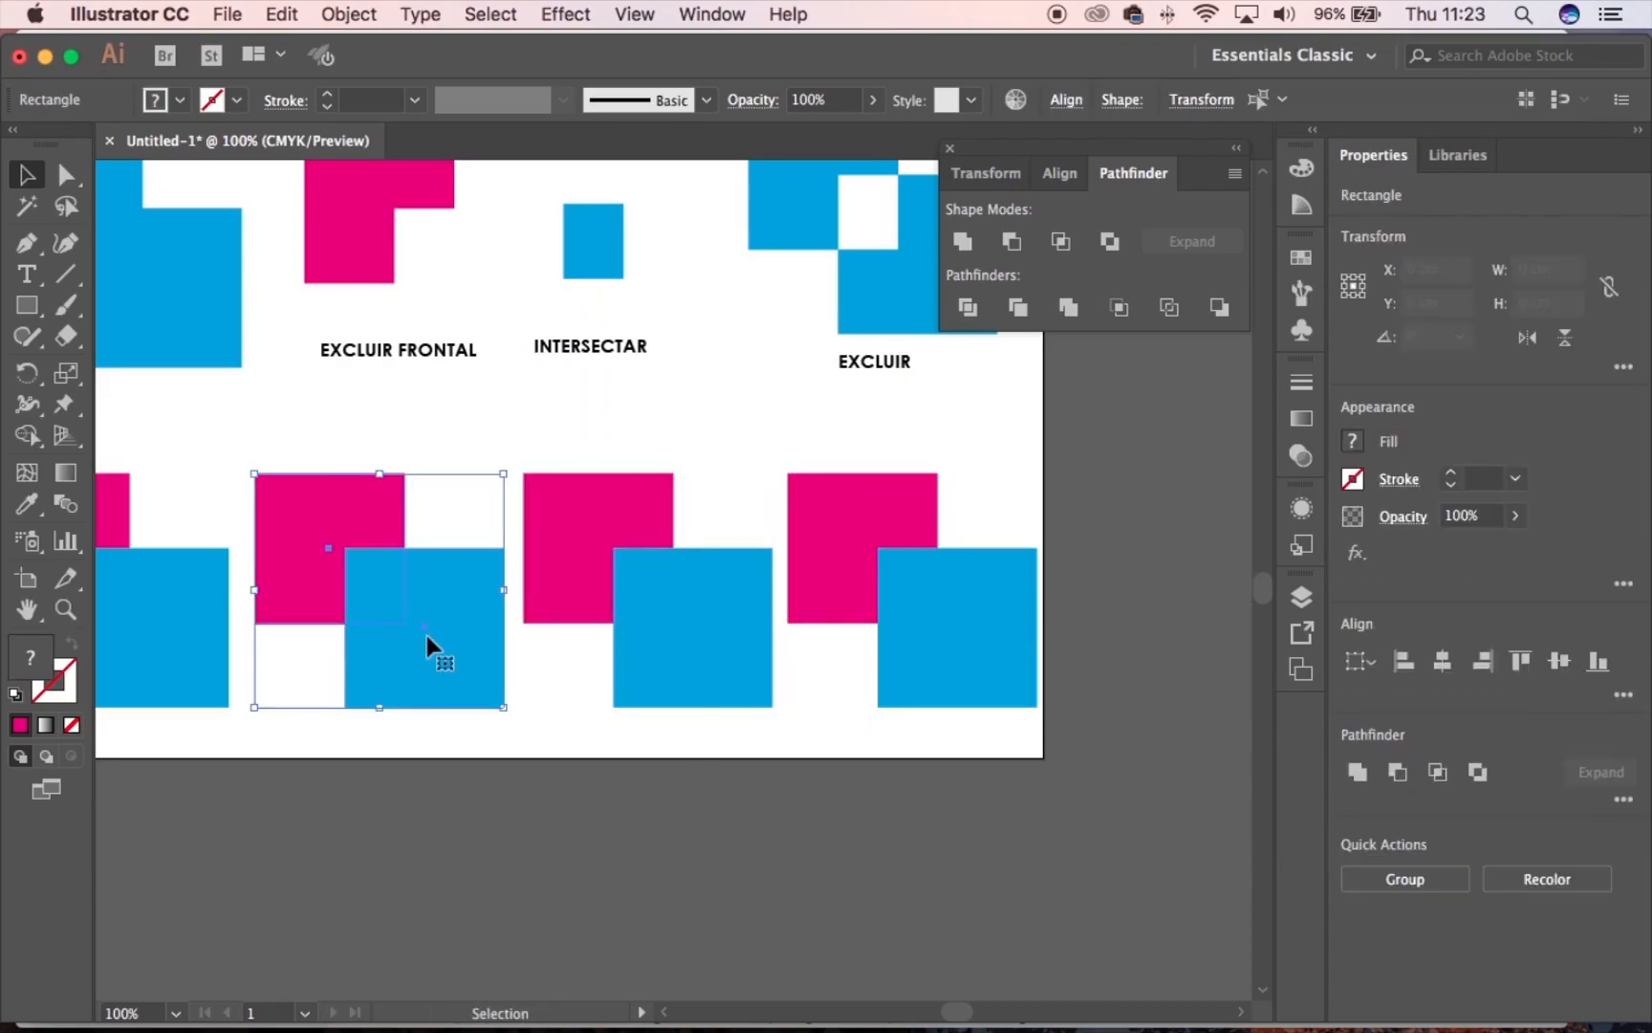
shift+click(418, 635)
shift+click(453, 667)
drag(453, 668, 437, 666)
click(582, 763)
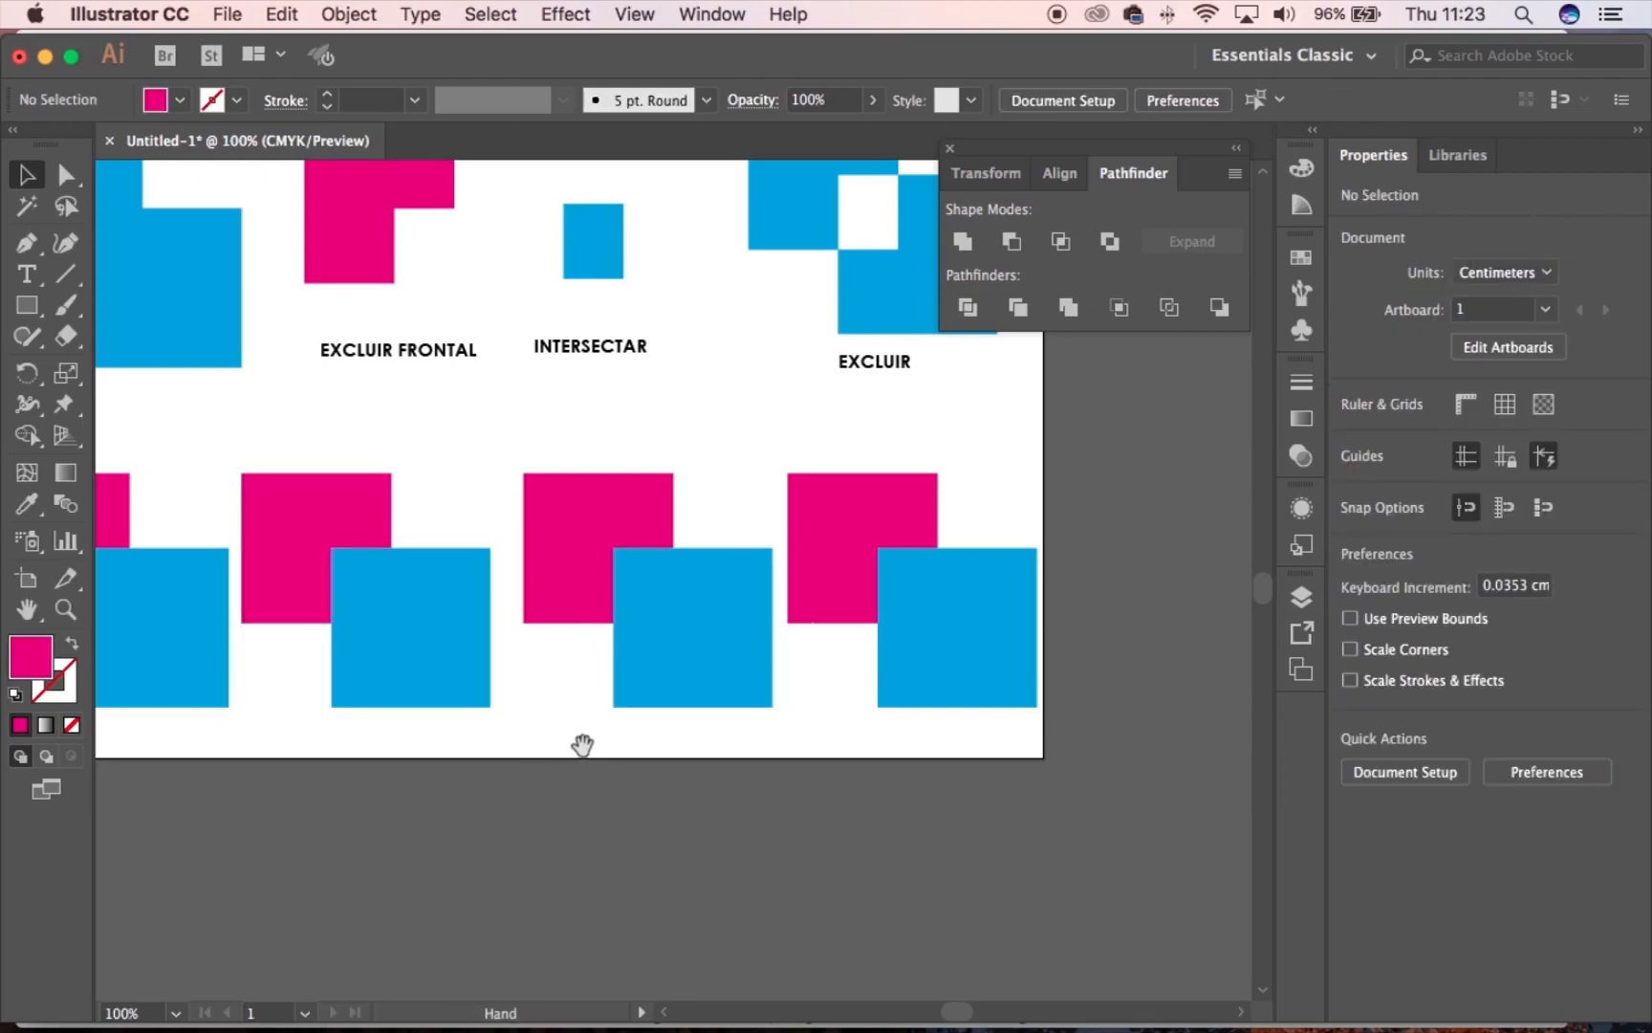
Apply the Divide pathfinder to the first pair of overlapping squares in the lower row
drag(576, 741, 786, 763)
drag(241, 471, 360, 675)
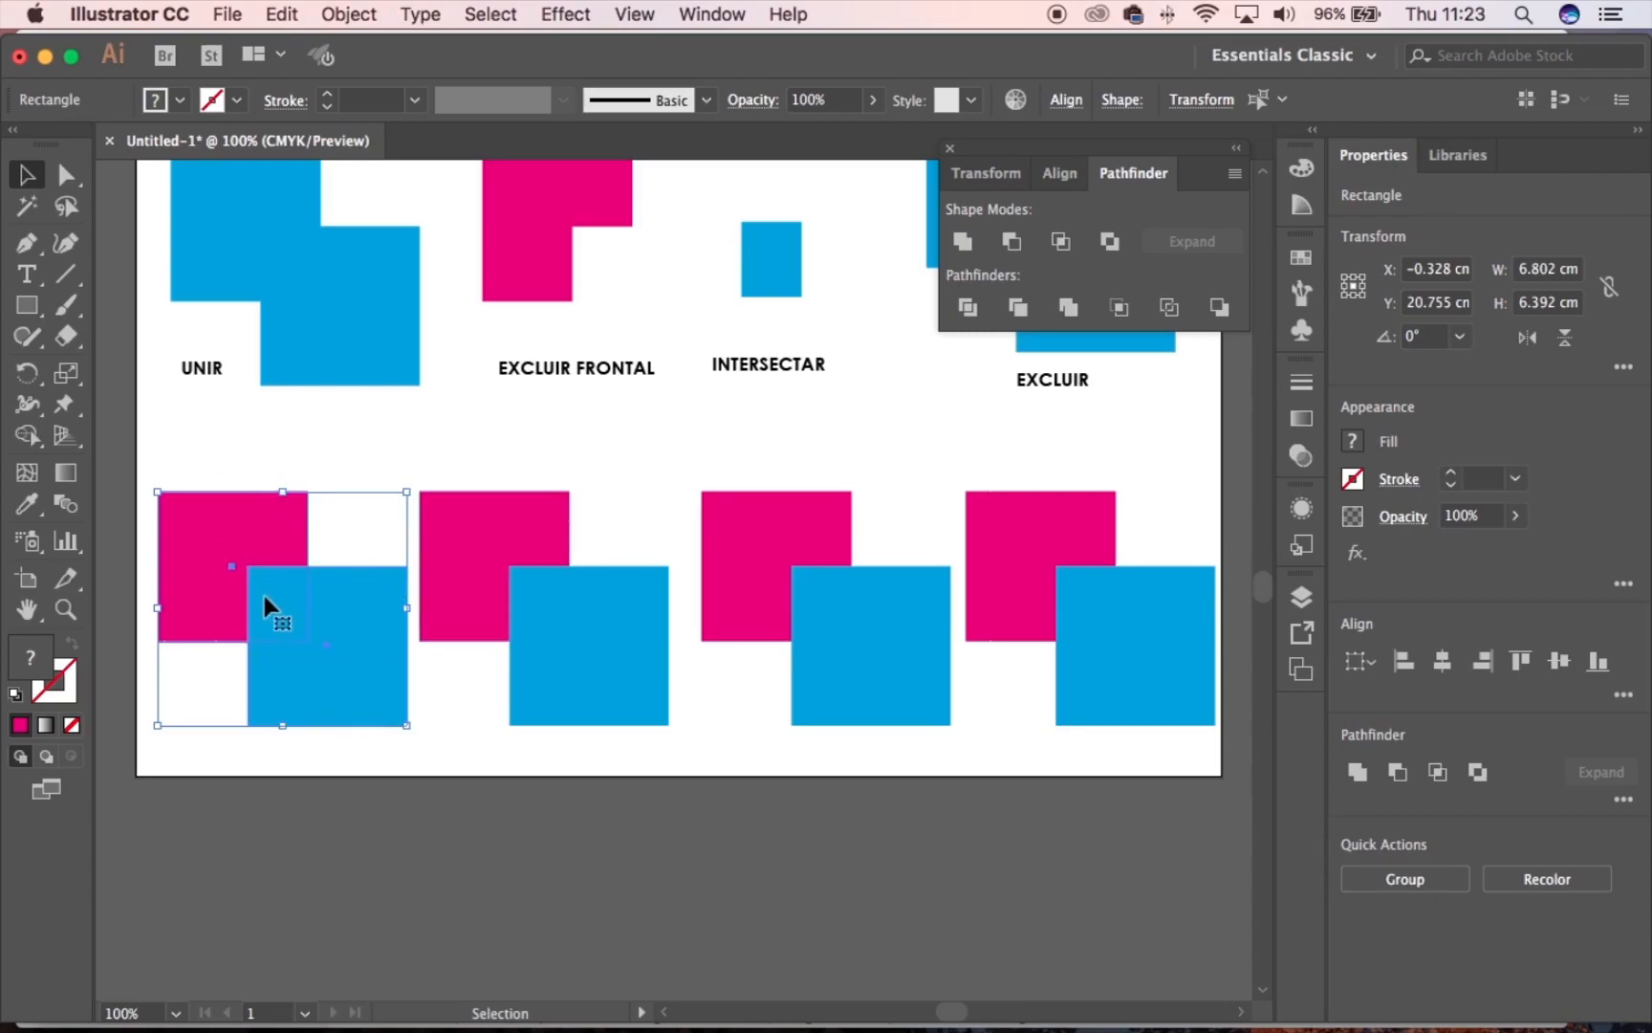
click(967, 307)
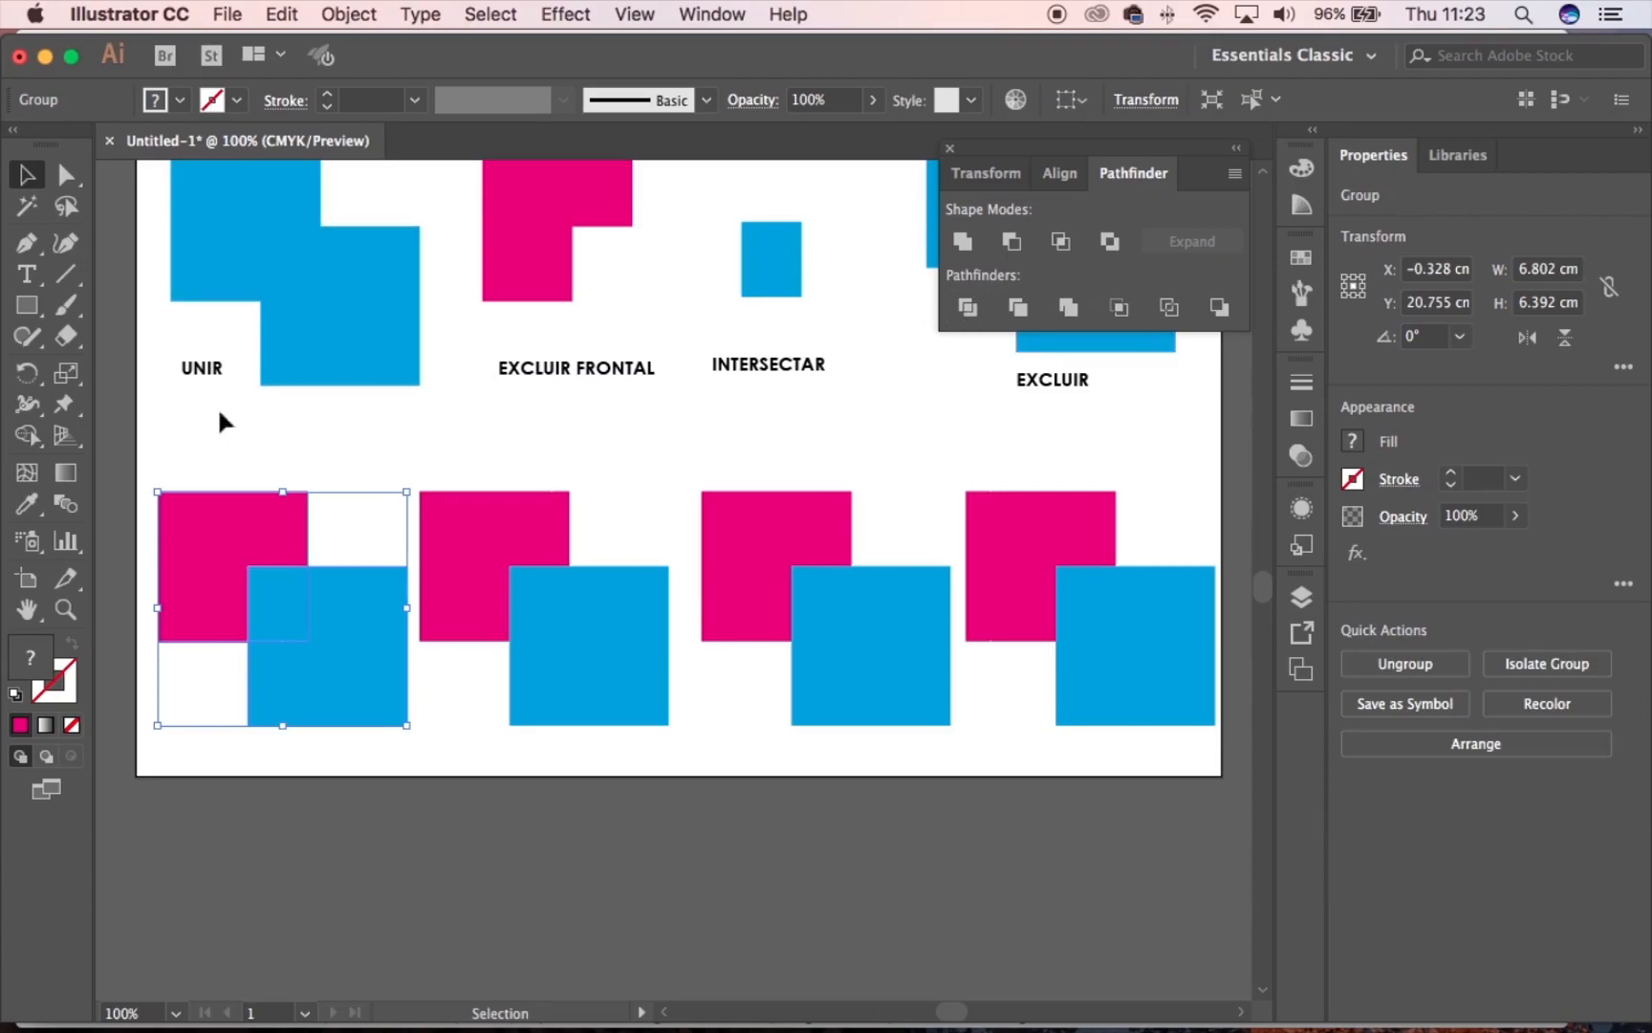
click(308, 458)
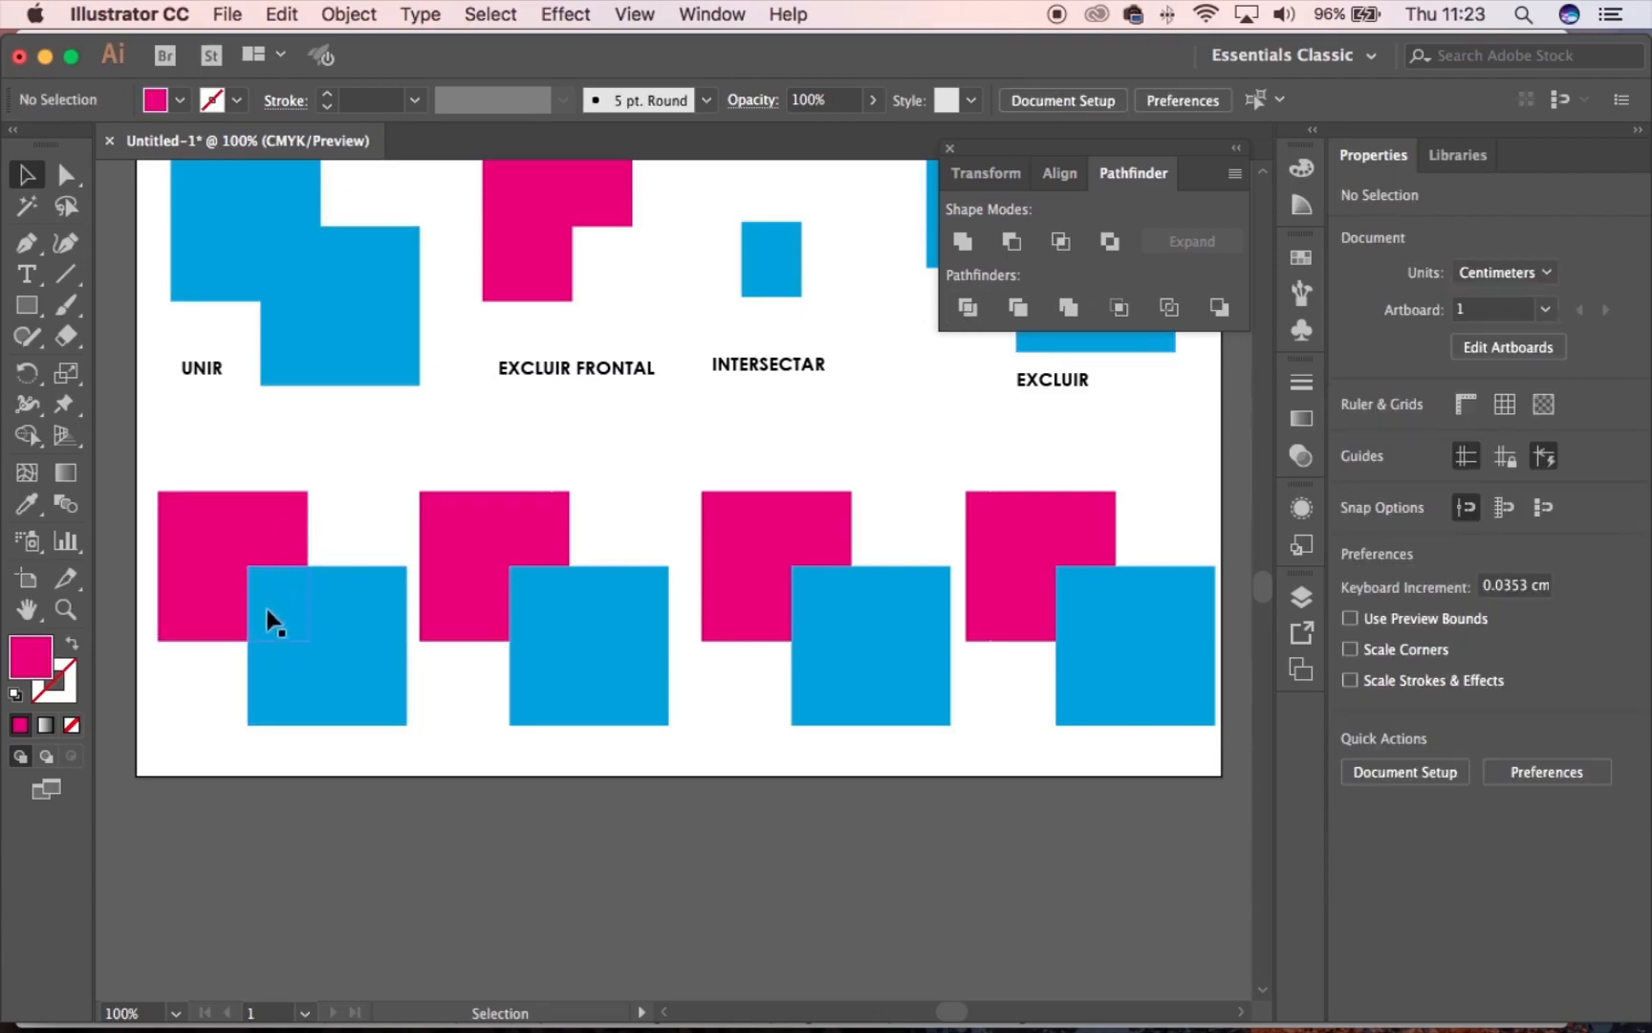
Fill only the overlap piece of the divided squares with green, using the Group Selection tool
drag(66, 174, 179, 210)
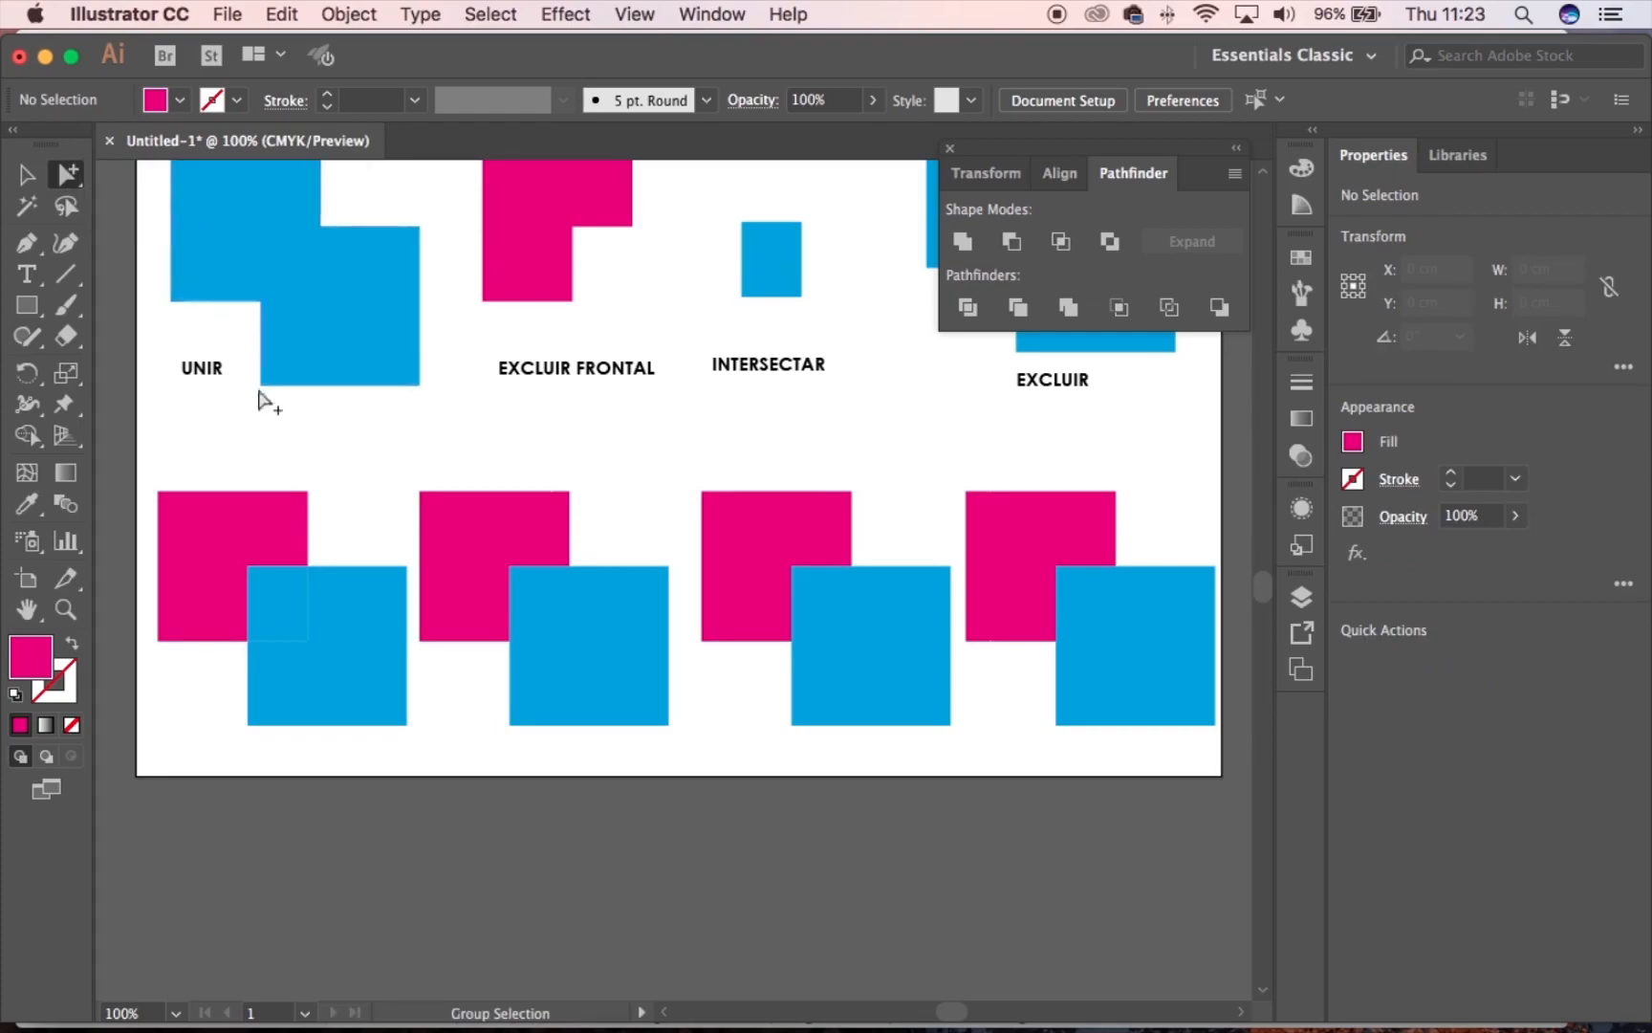
click(289, 617)
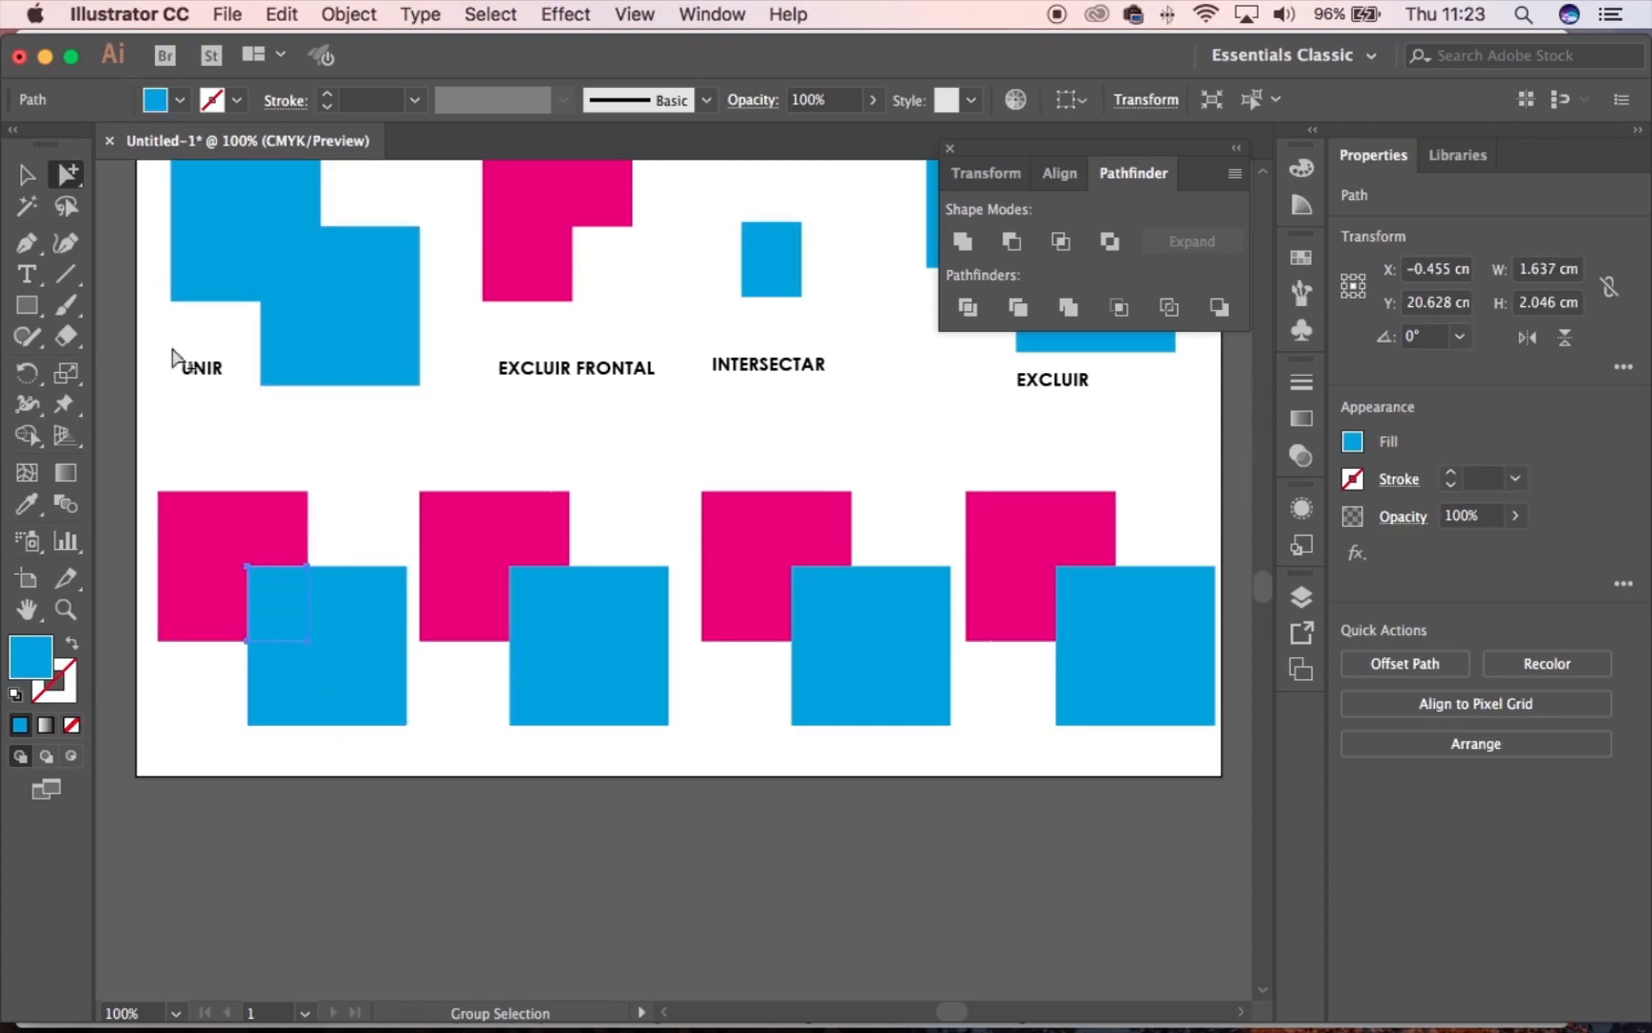
click(179, 99)
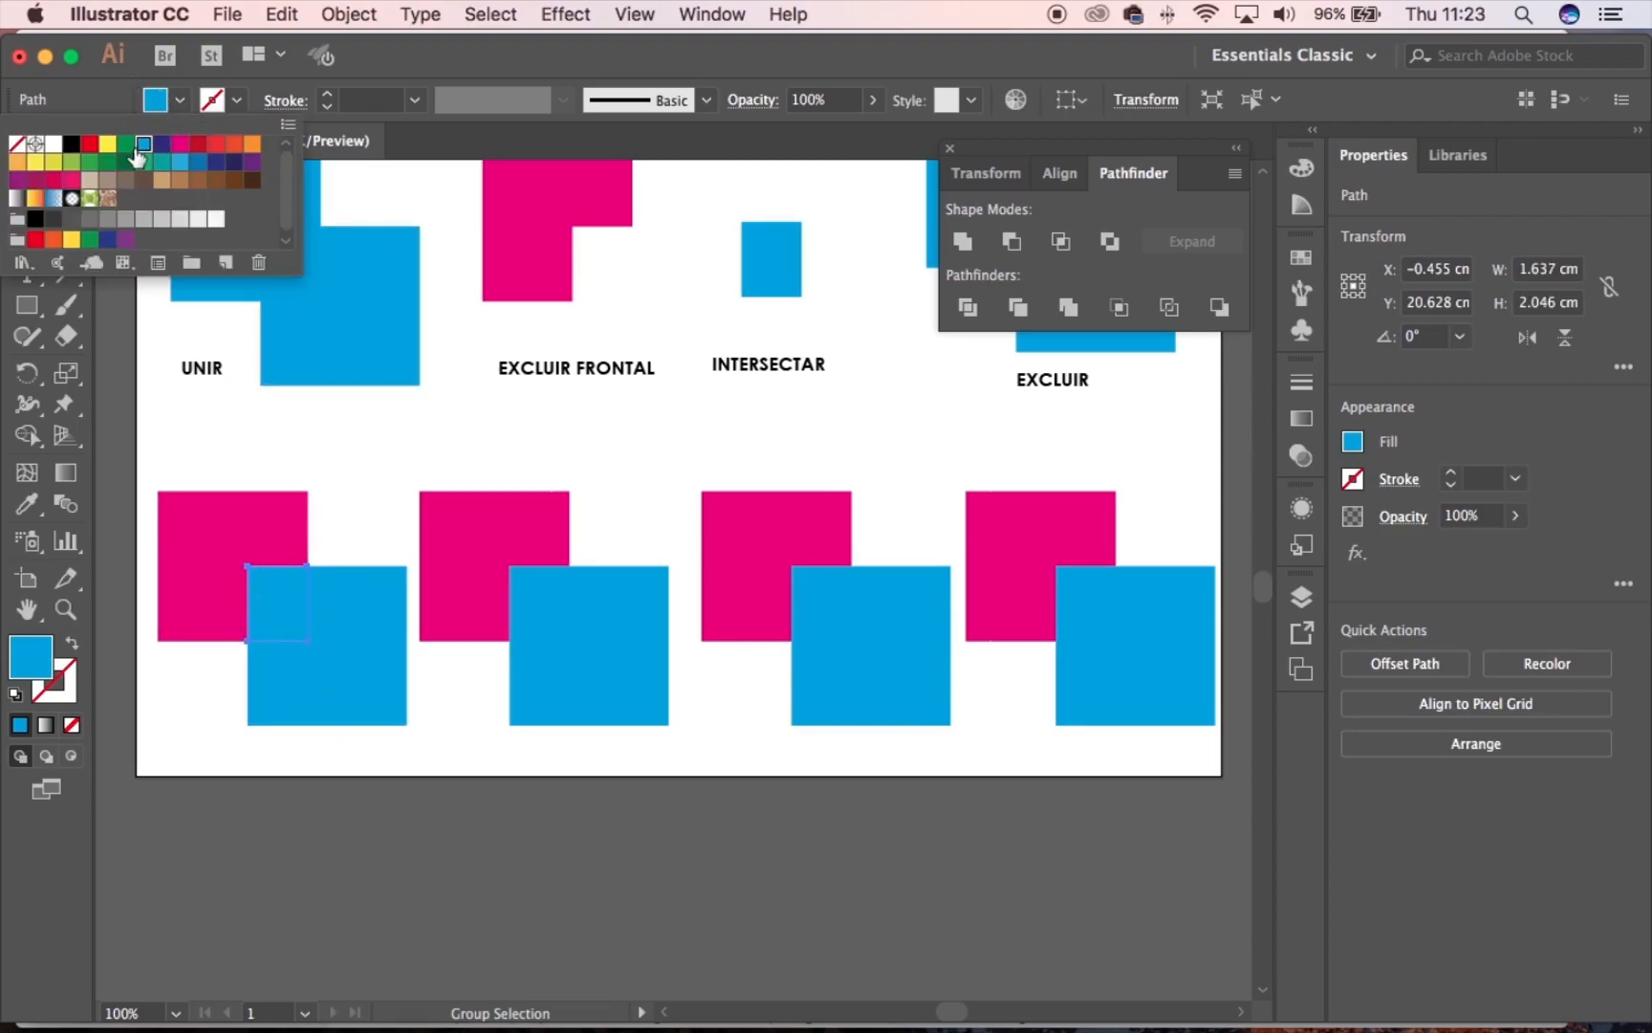
click(125, 144)
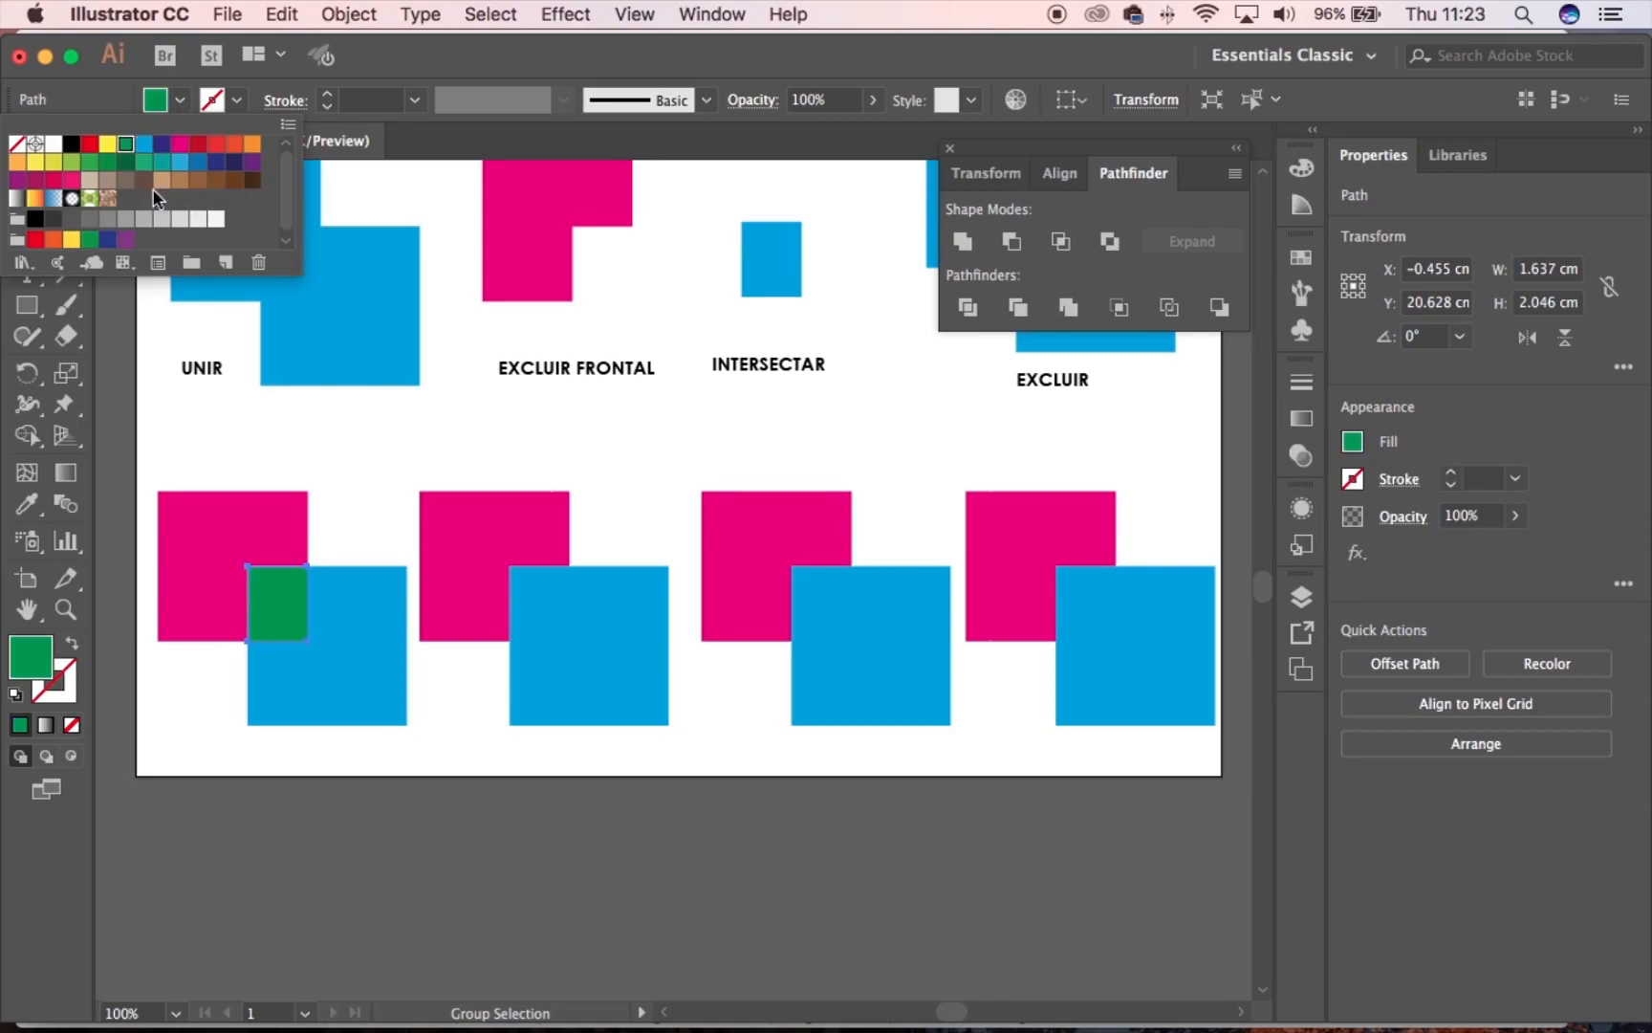
click(344, 473)
click(339, 499)
Select each divided piece individually, try moving the green overlap out of the shape, and undo the move
click(258, 503)
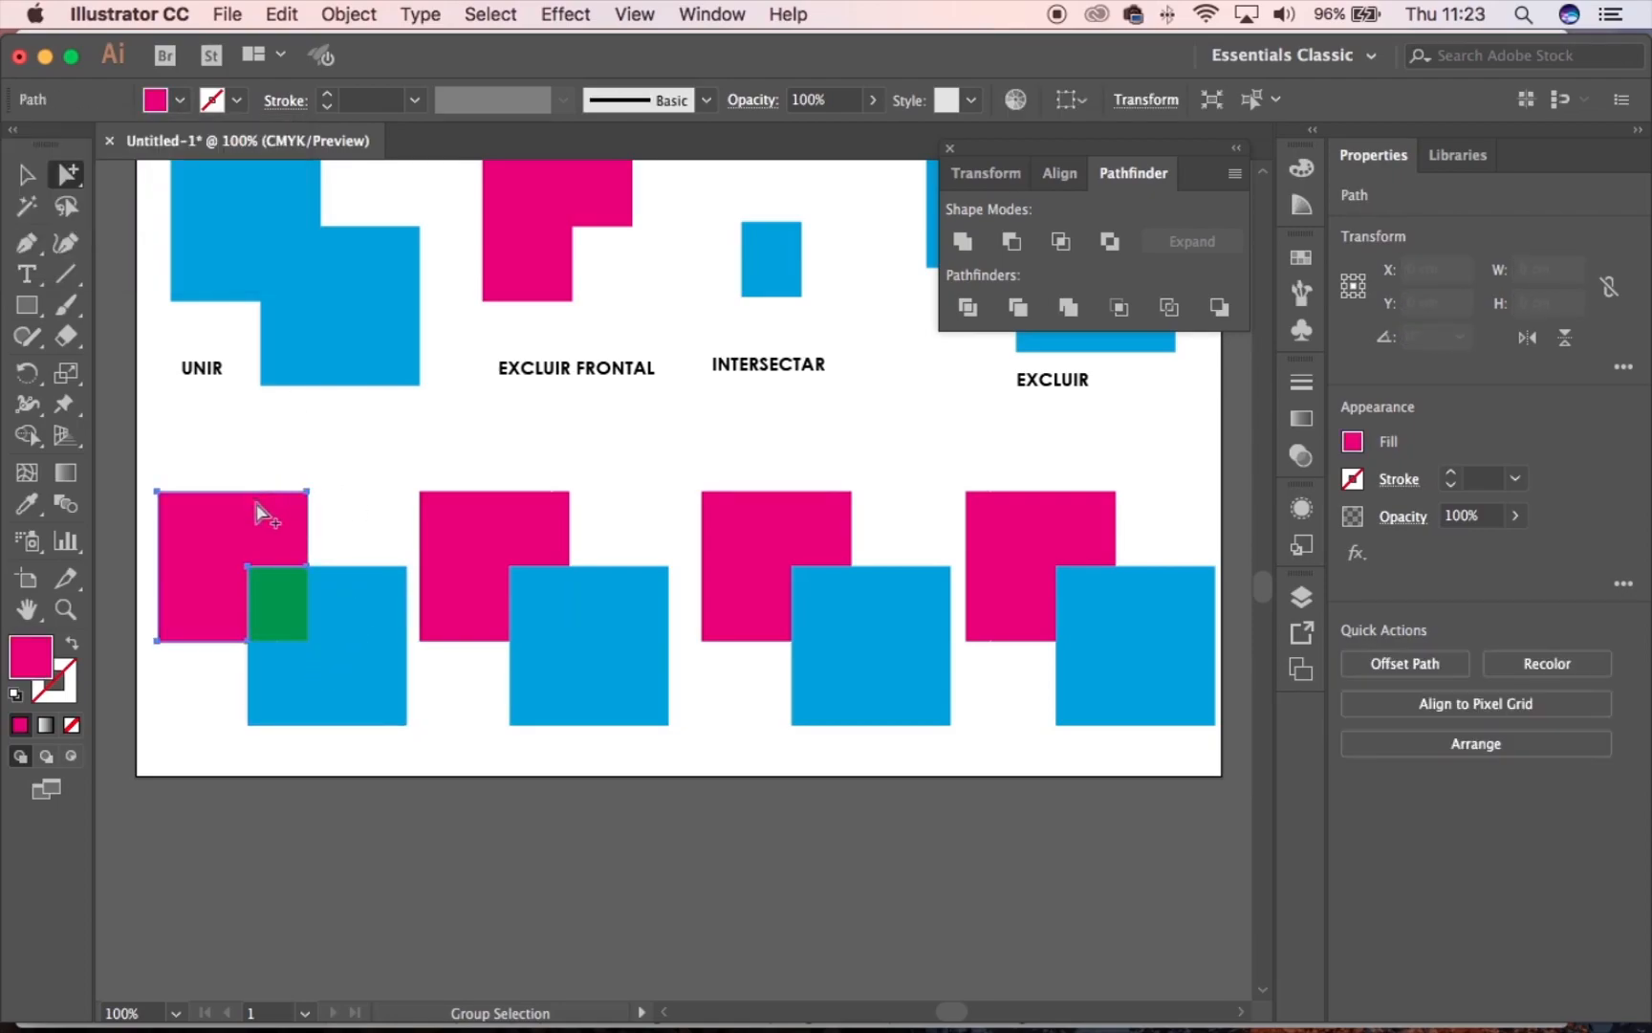
click(376, 680)
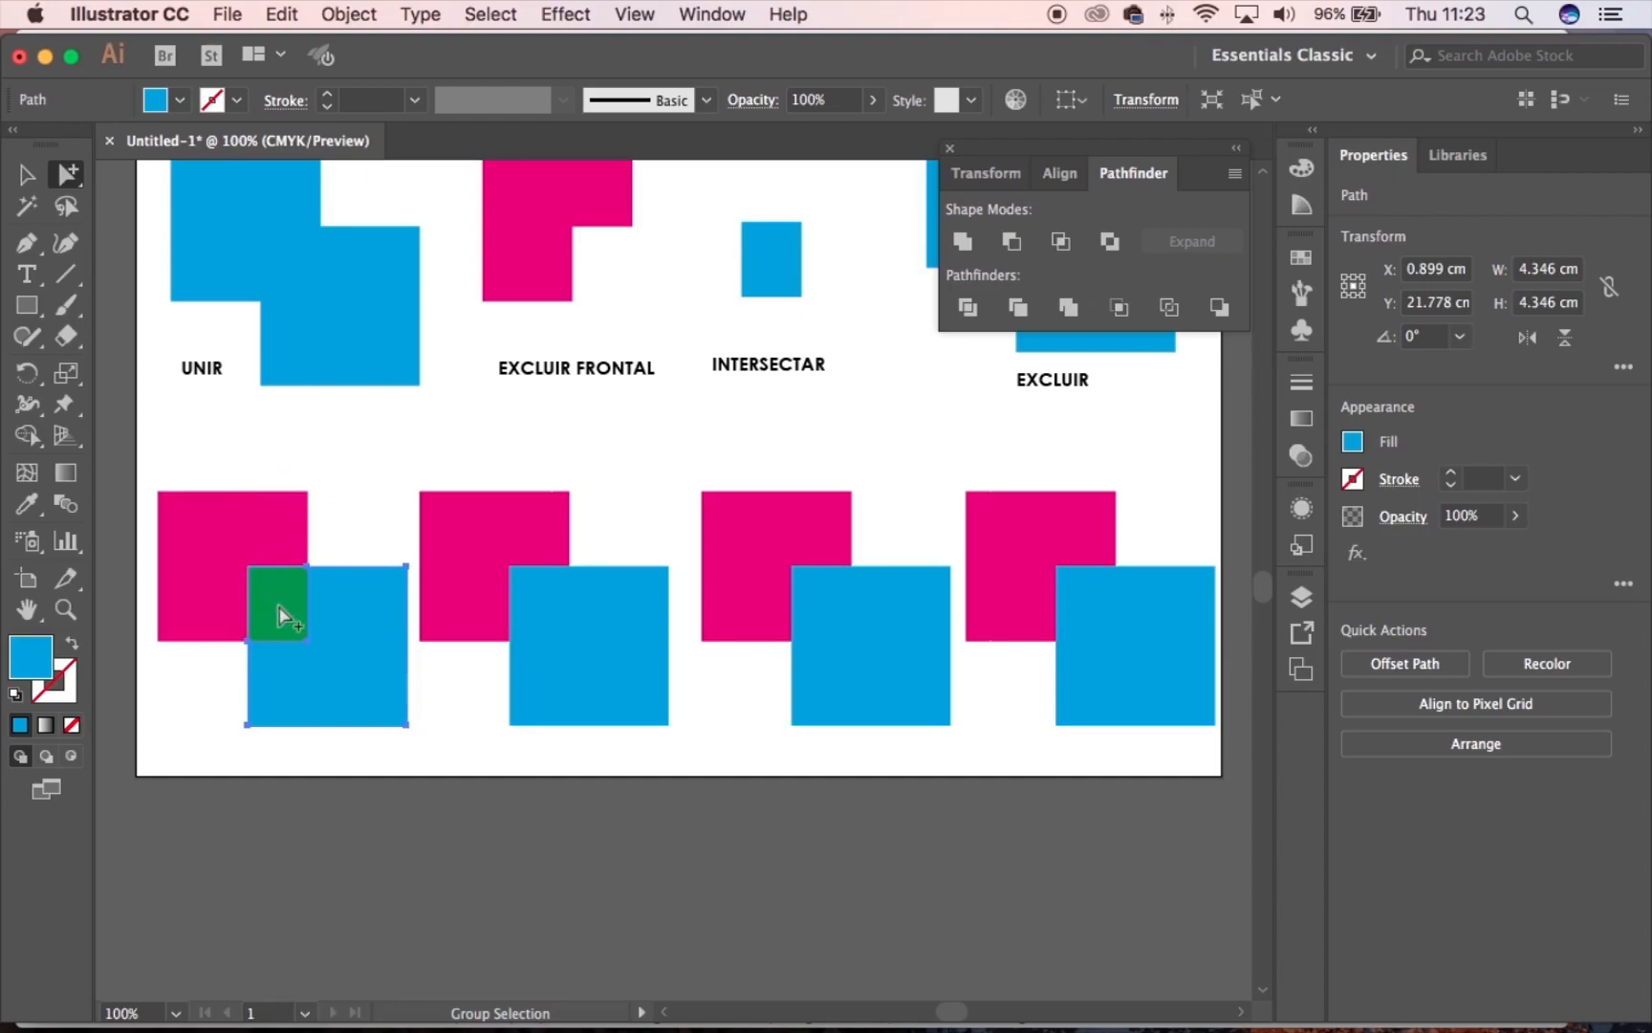
click(278, 606)
drag(280, 617, 359, 534)
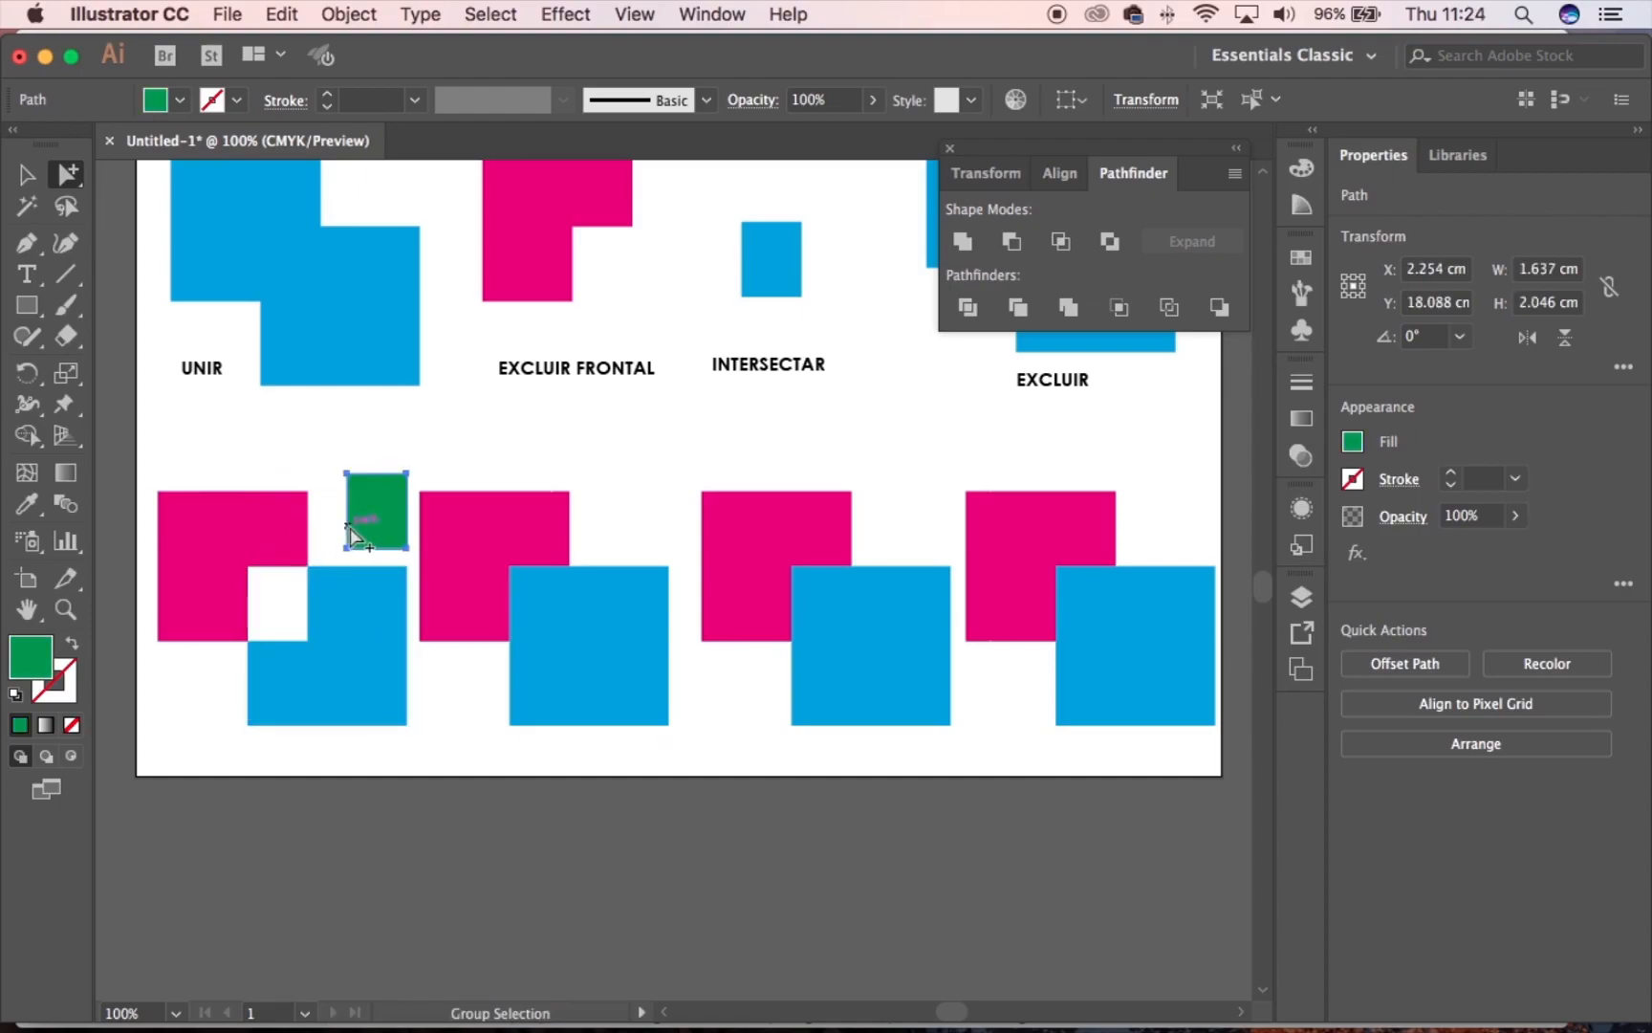
key(super+z)
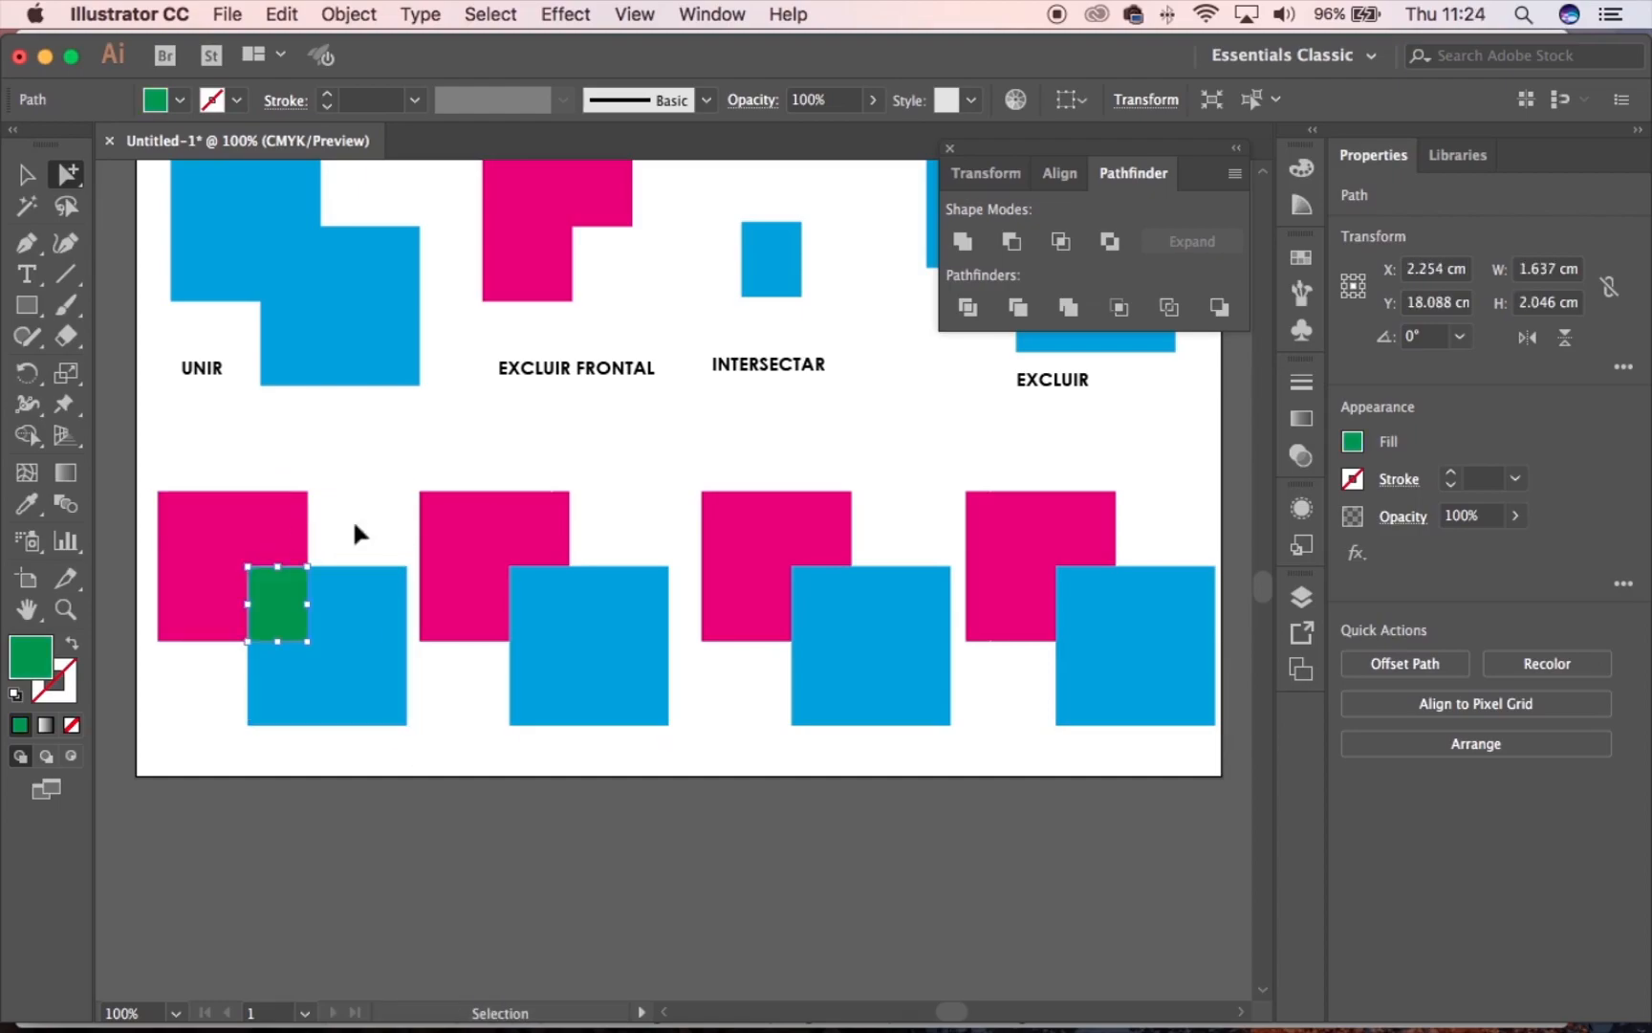
click(357, 535)
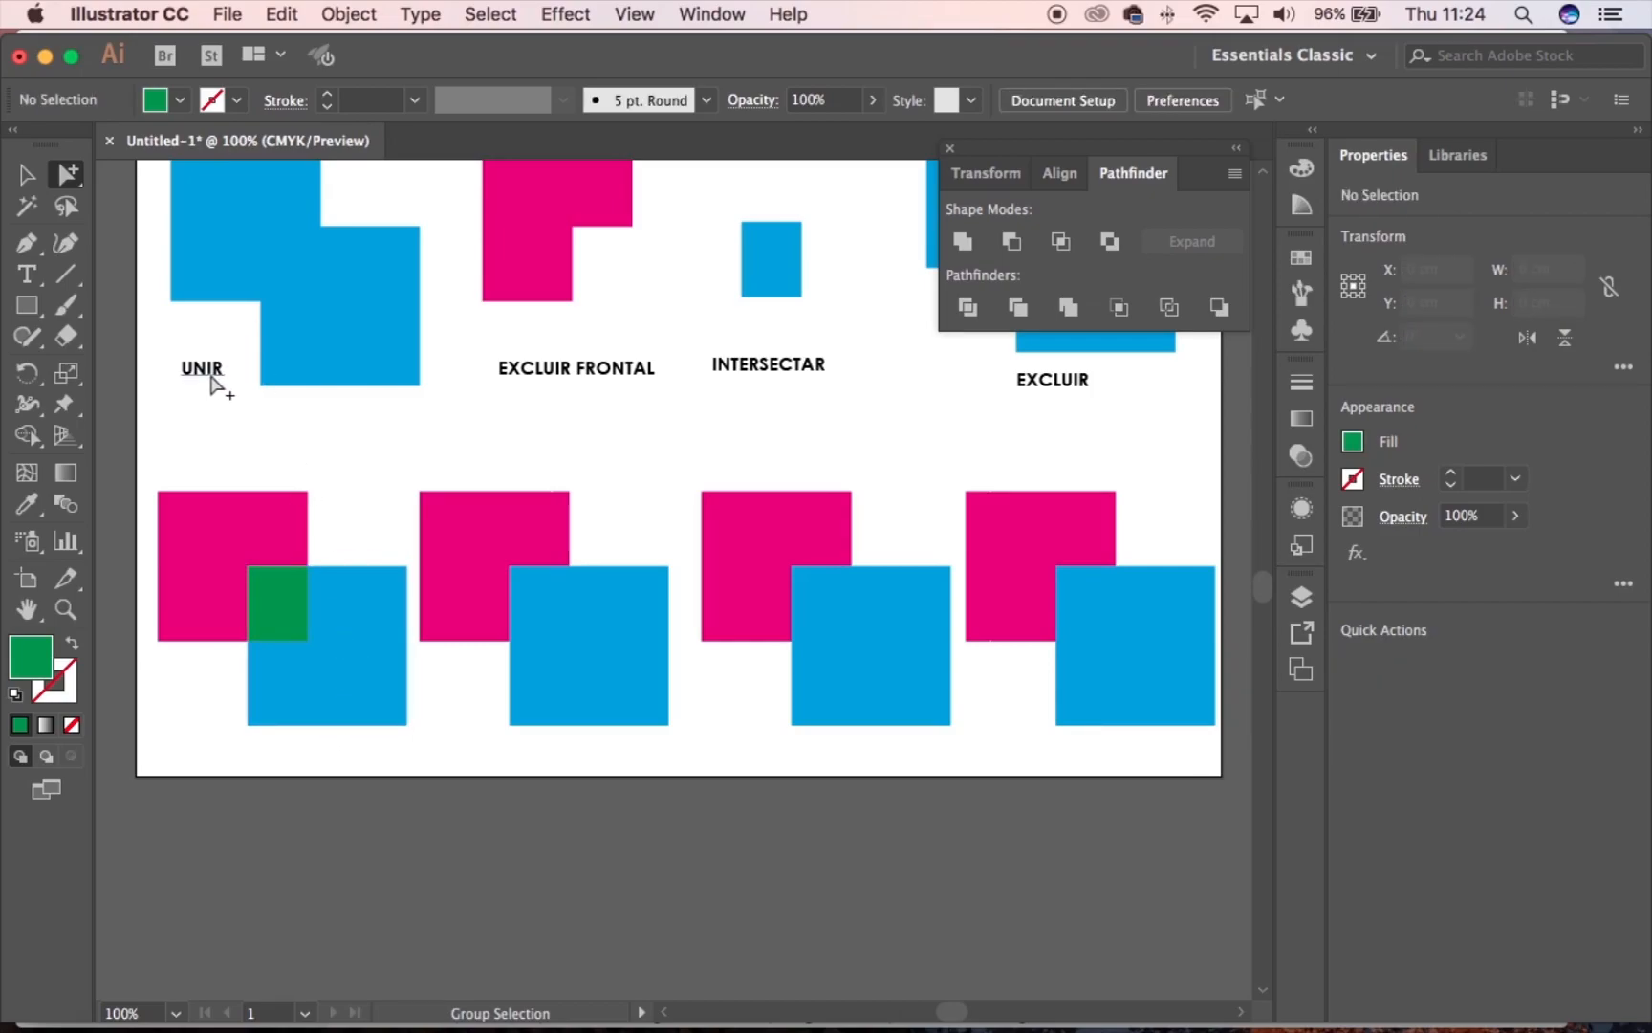
Copy the "UNIR" label below the divided squares, change its text to "DIVIDIR" and shift it slightly right
drag(210, 378, 229, 756)
key(t)
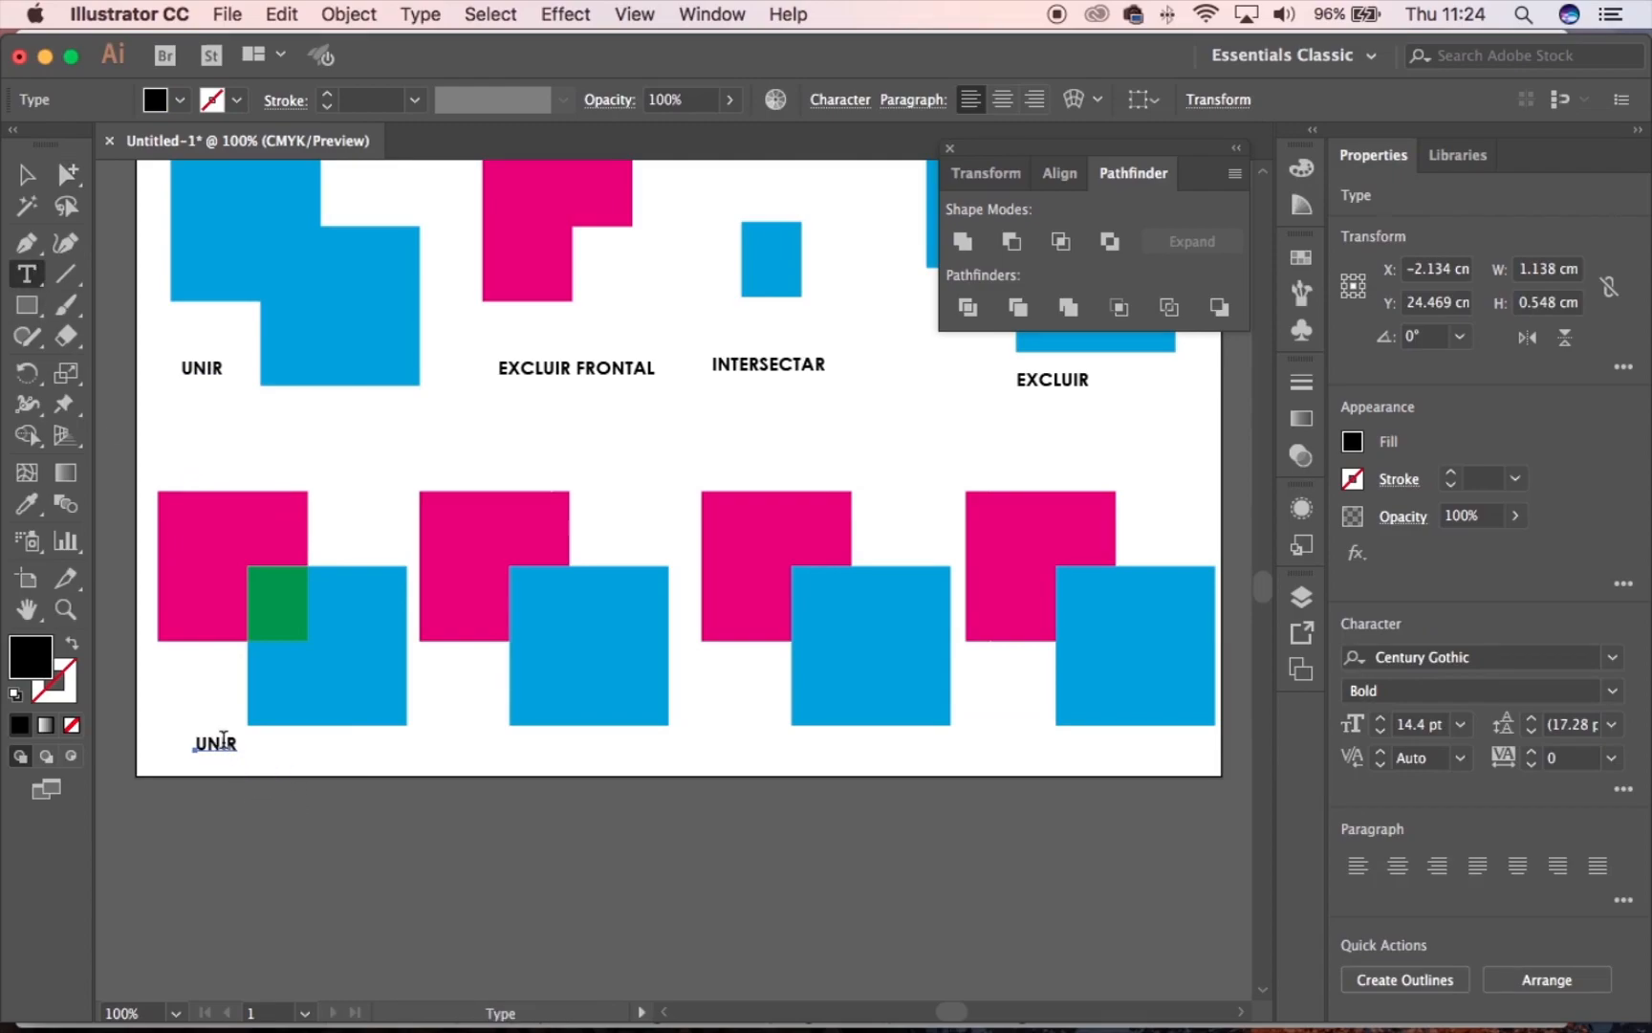
double_click(221, 741)
text(DI)
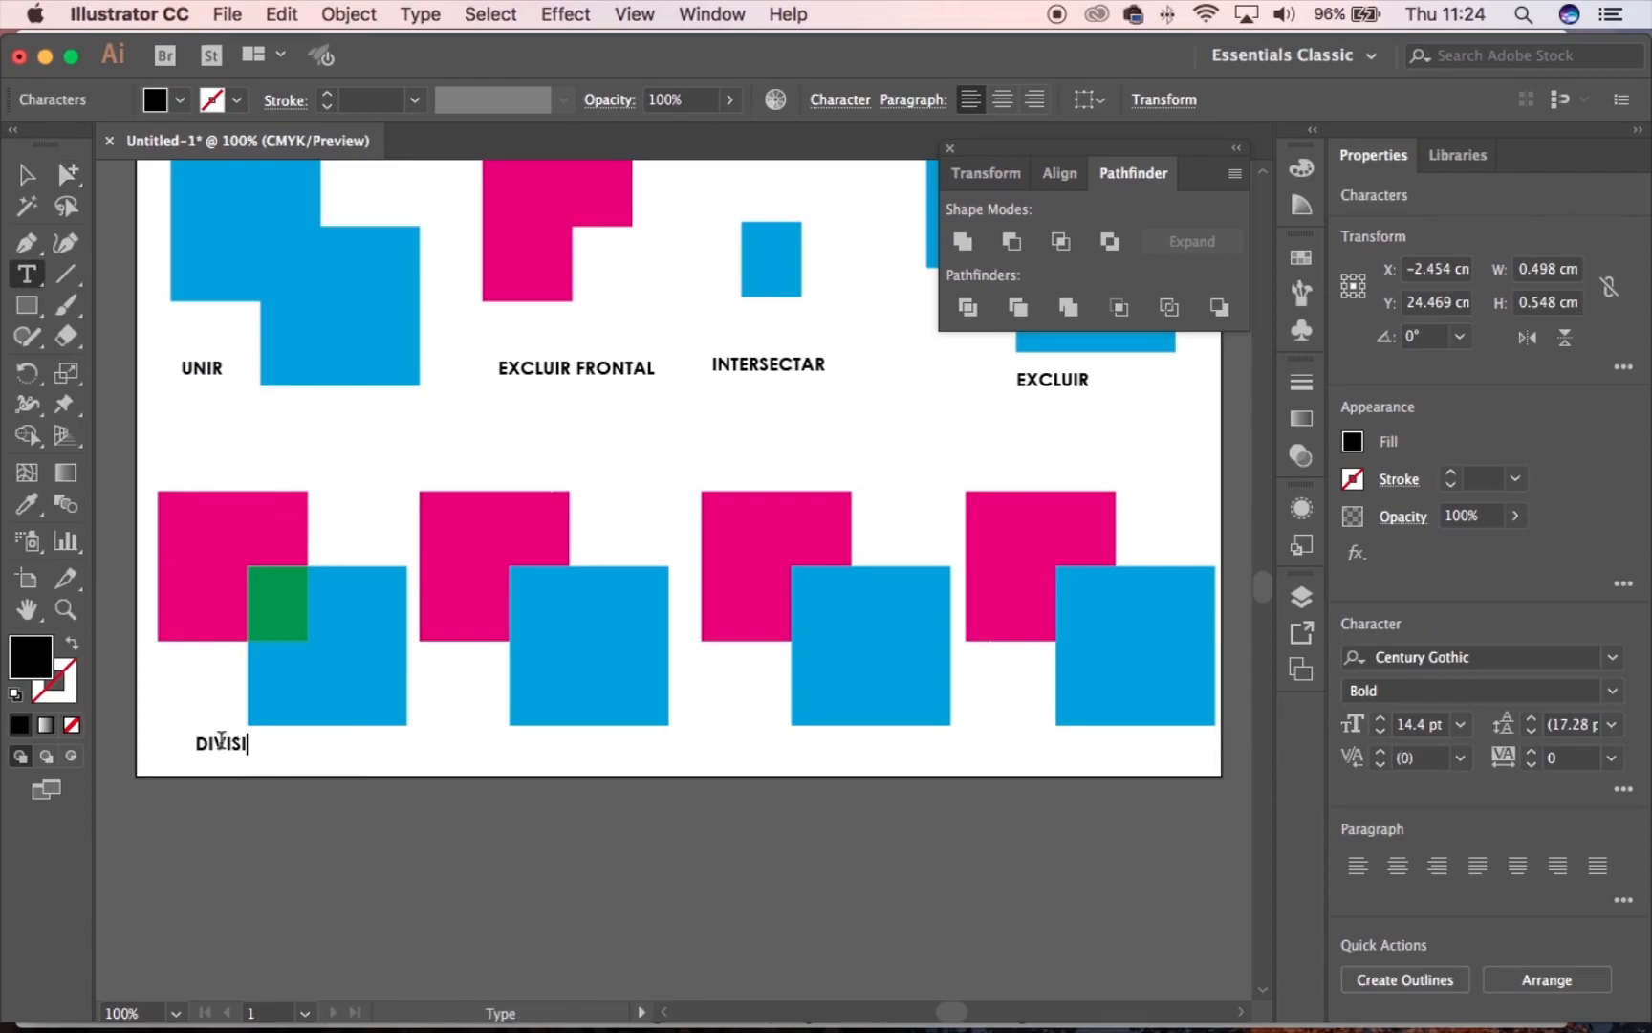
text(VIDIR)
click(68, 173)
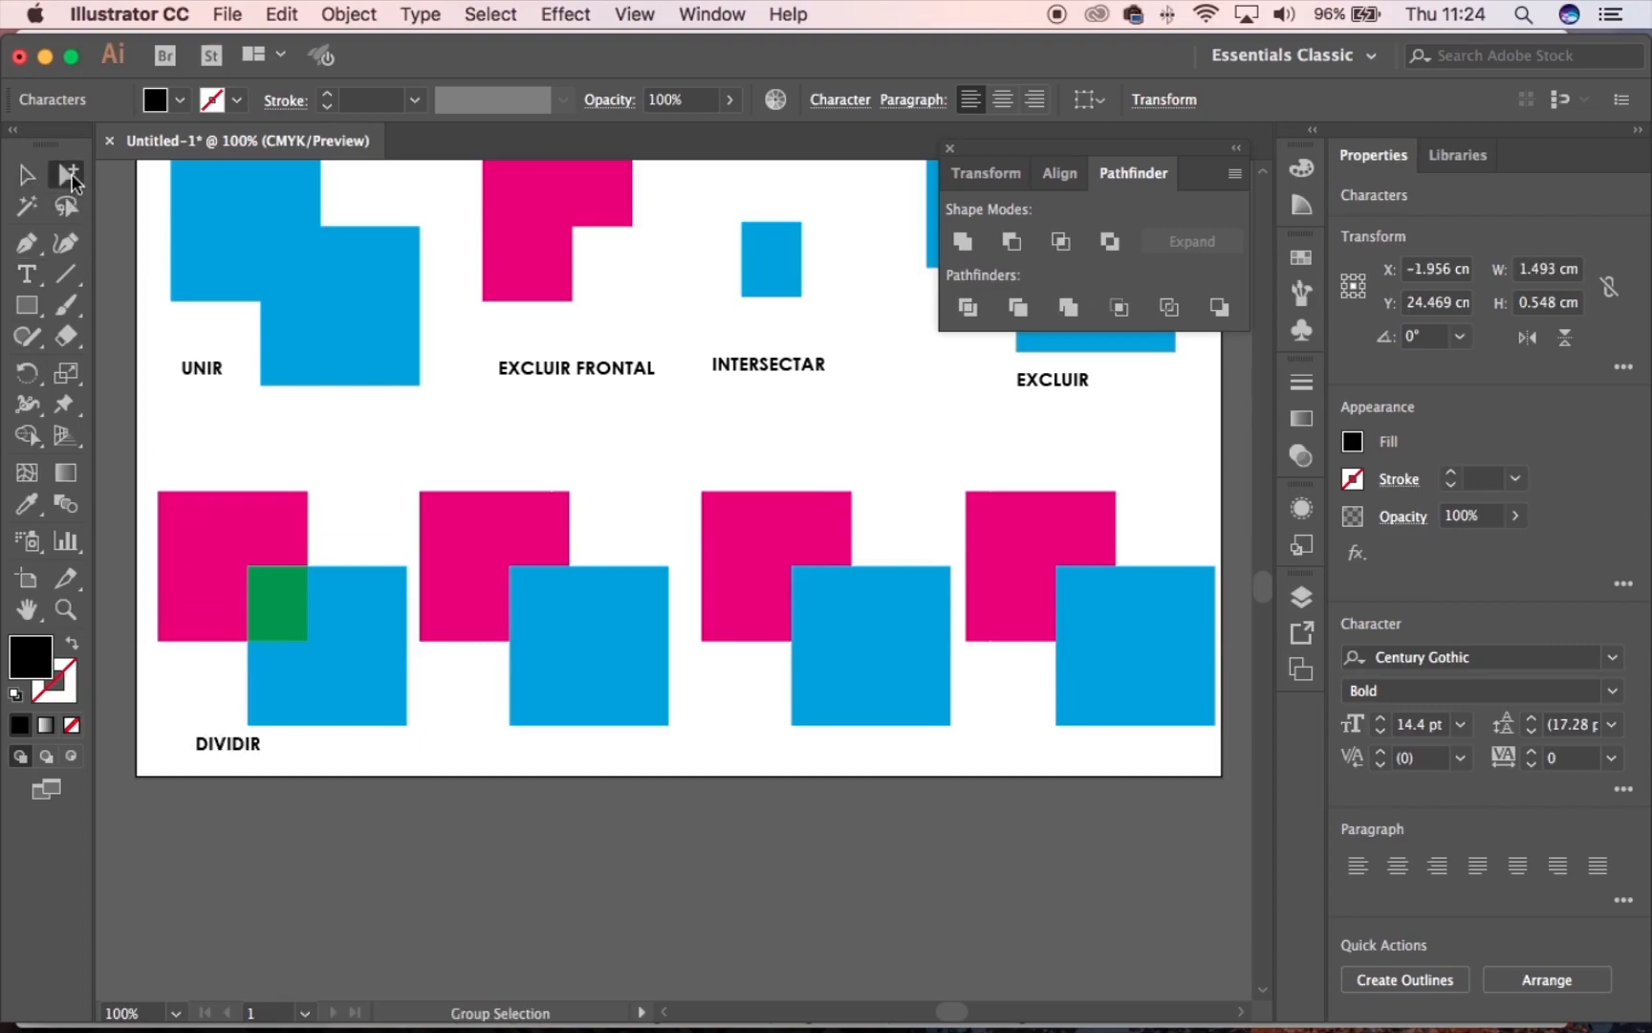
drag(242, 761, 266, 762)
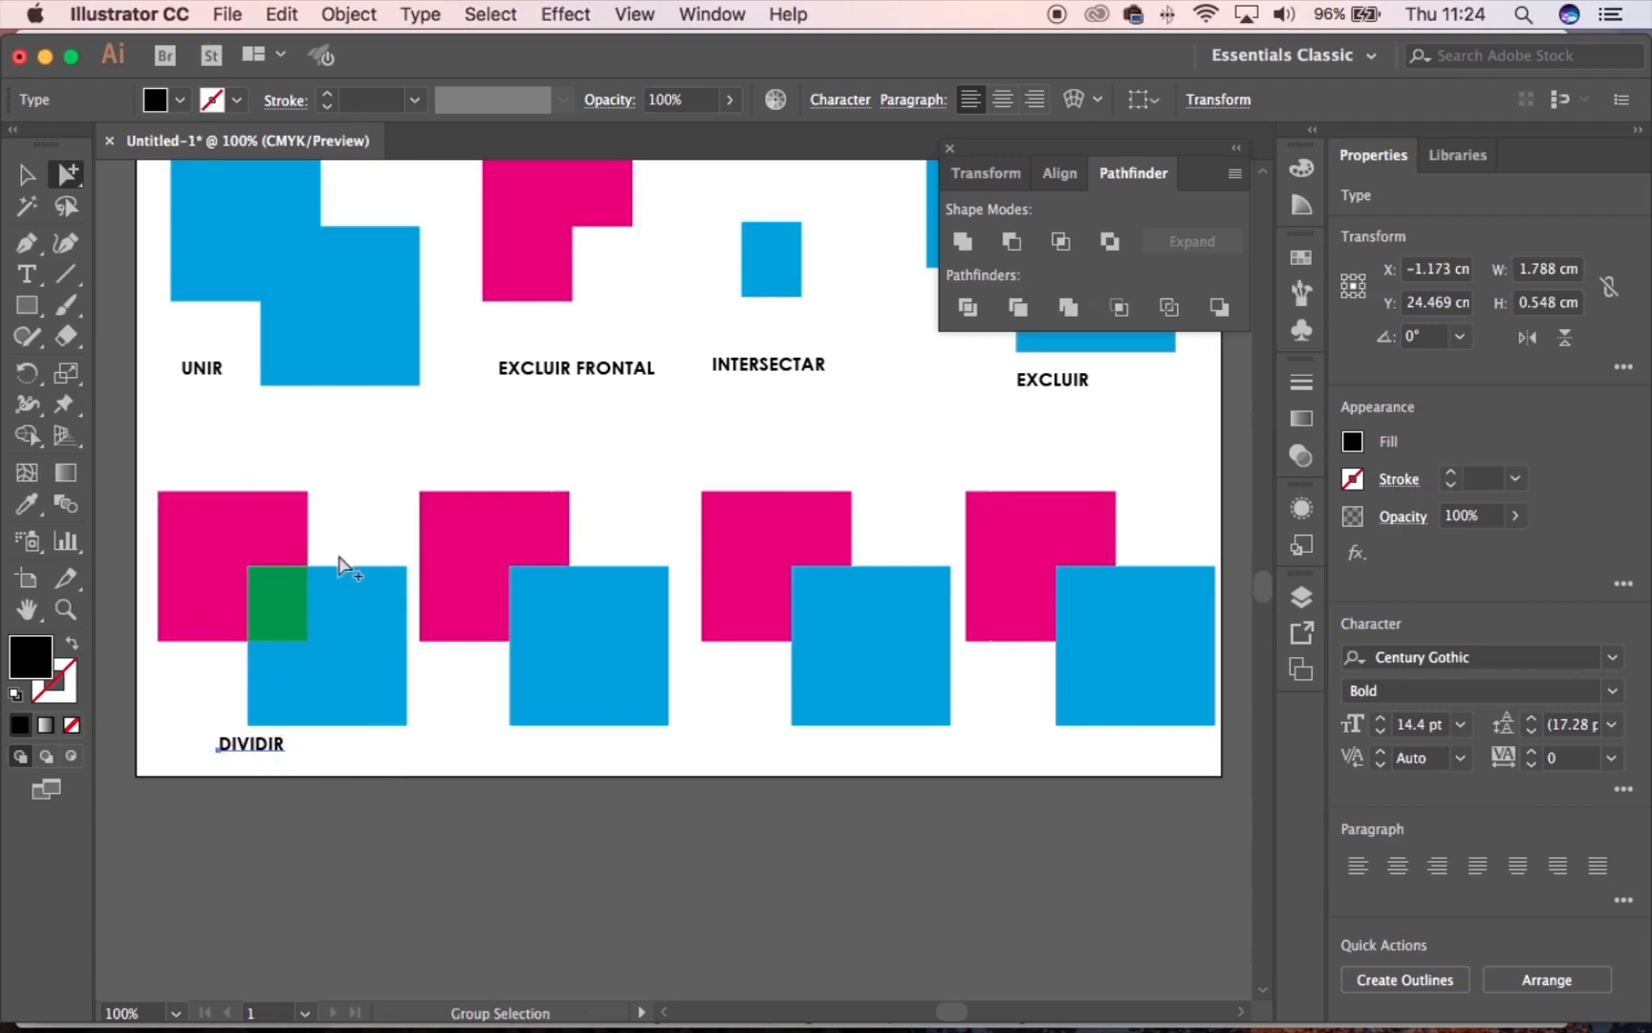
Apply the Trim pathfinder to the second pair of overlapping squares in the lower row
key(space)
drag(355, 450, 377, 570)
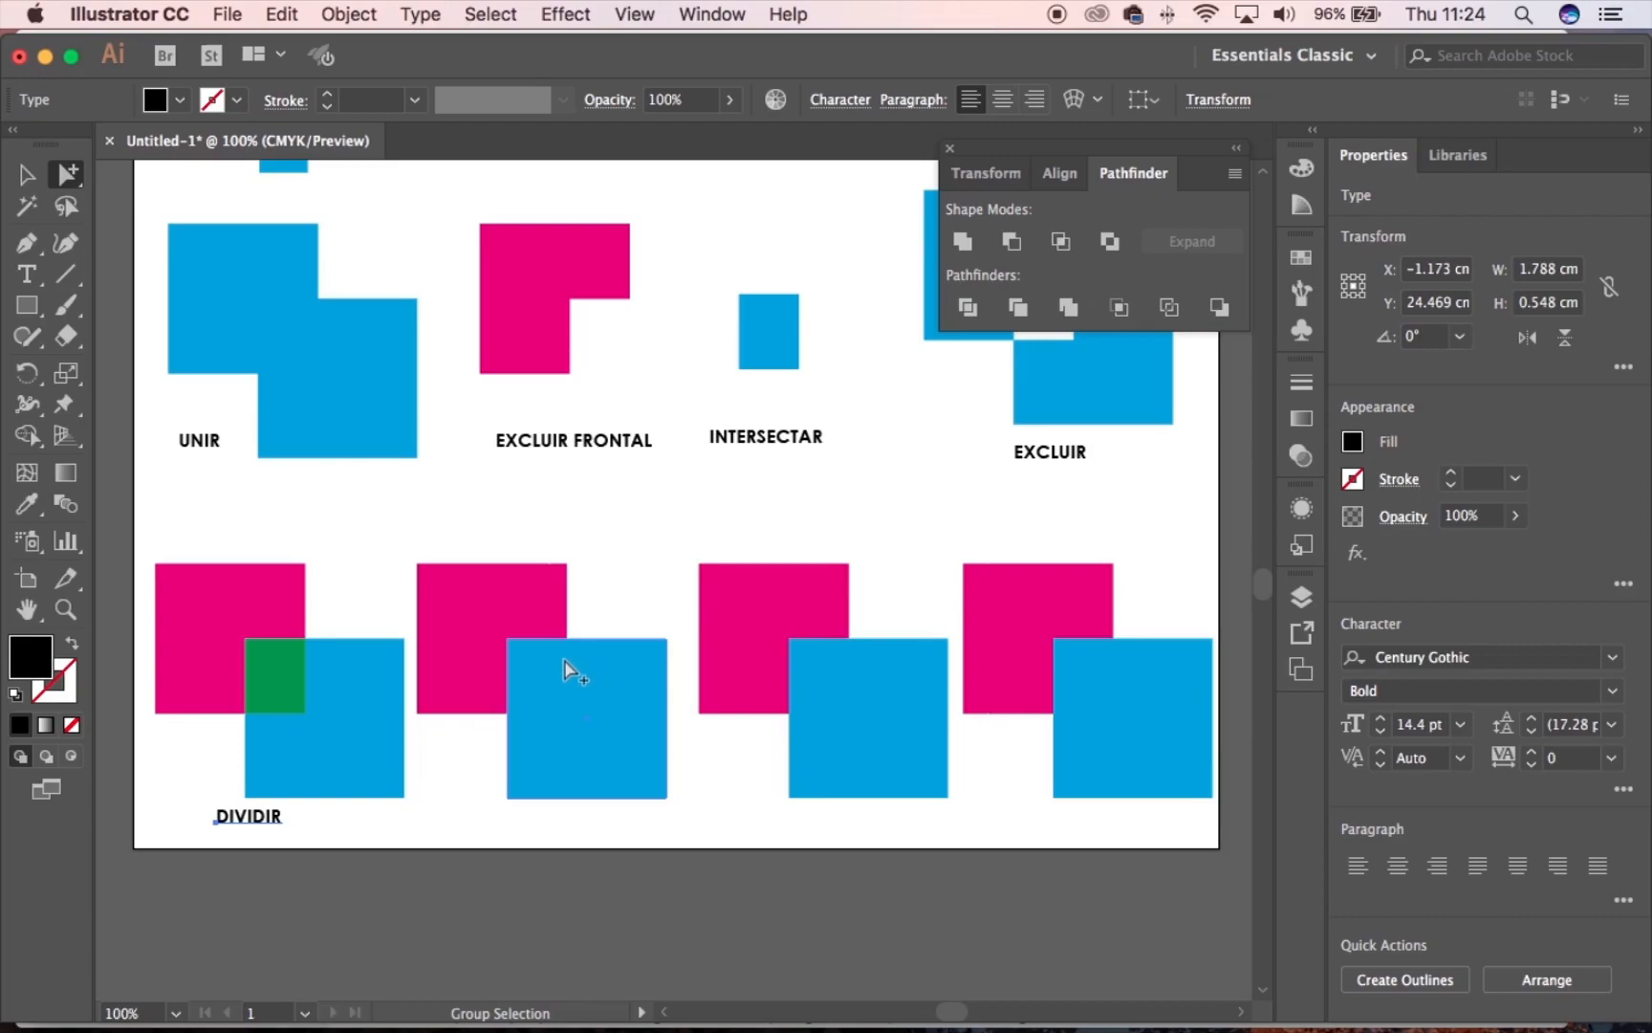
drag(505, 516, 595, 670)
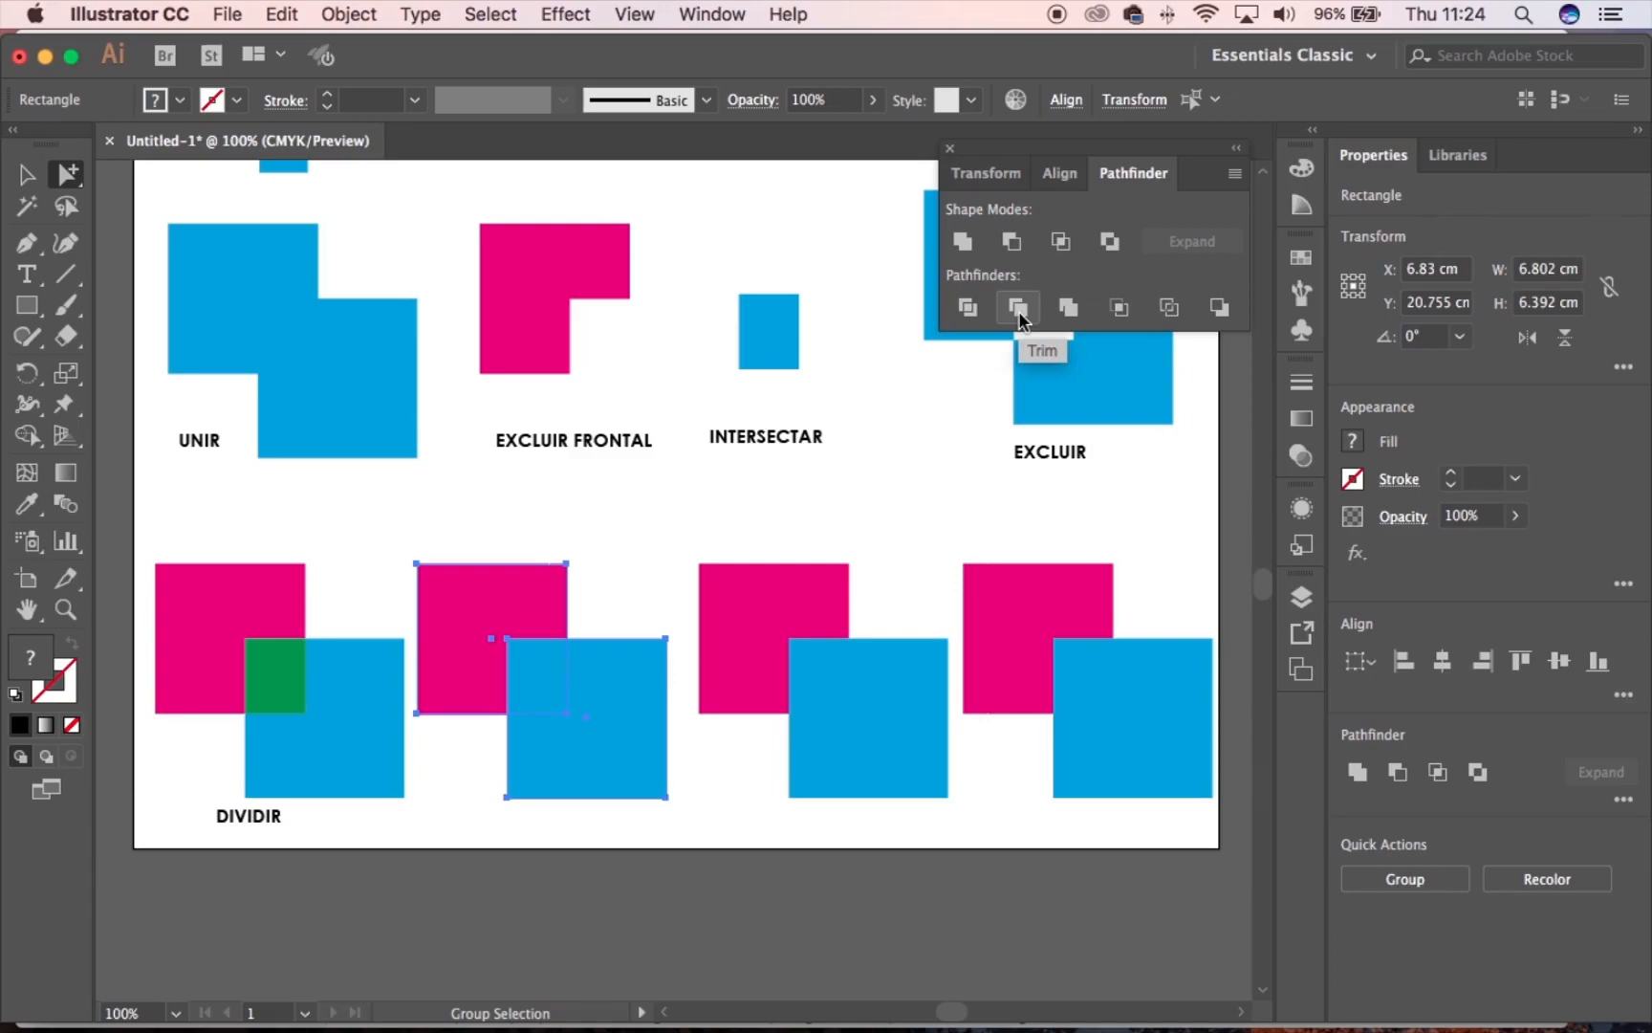
click(1018, 308)
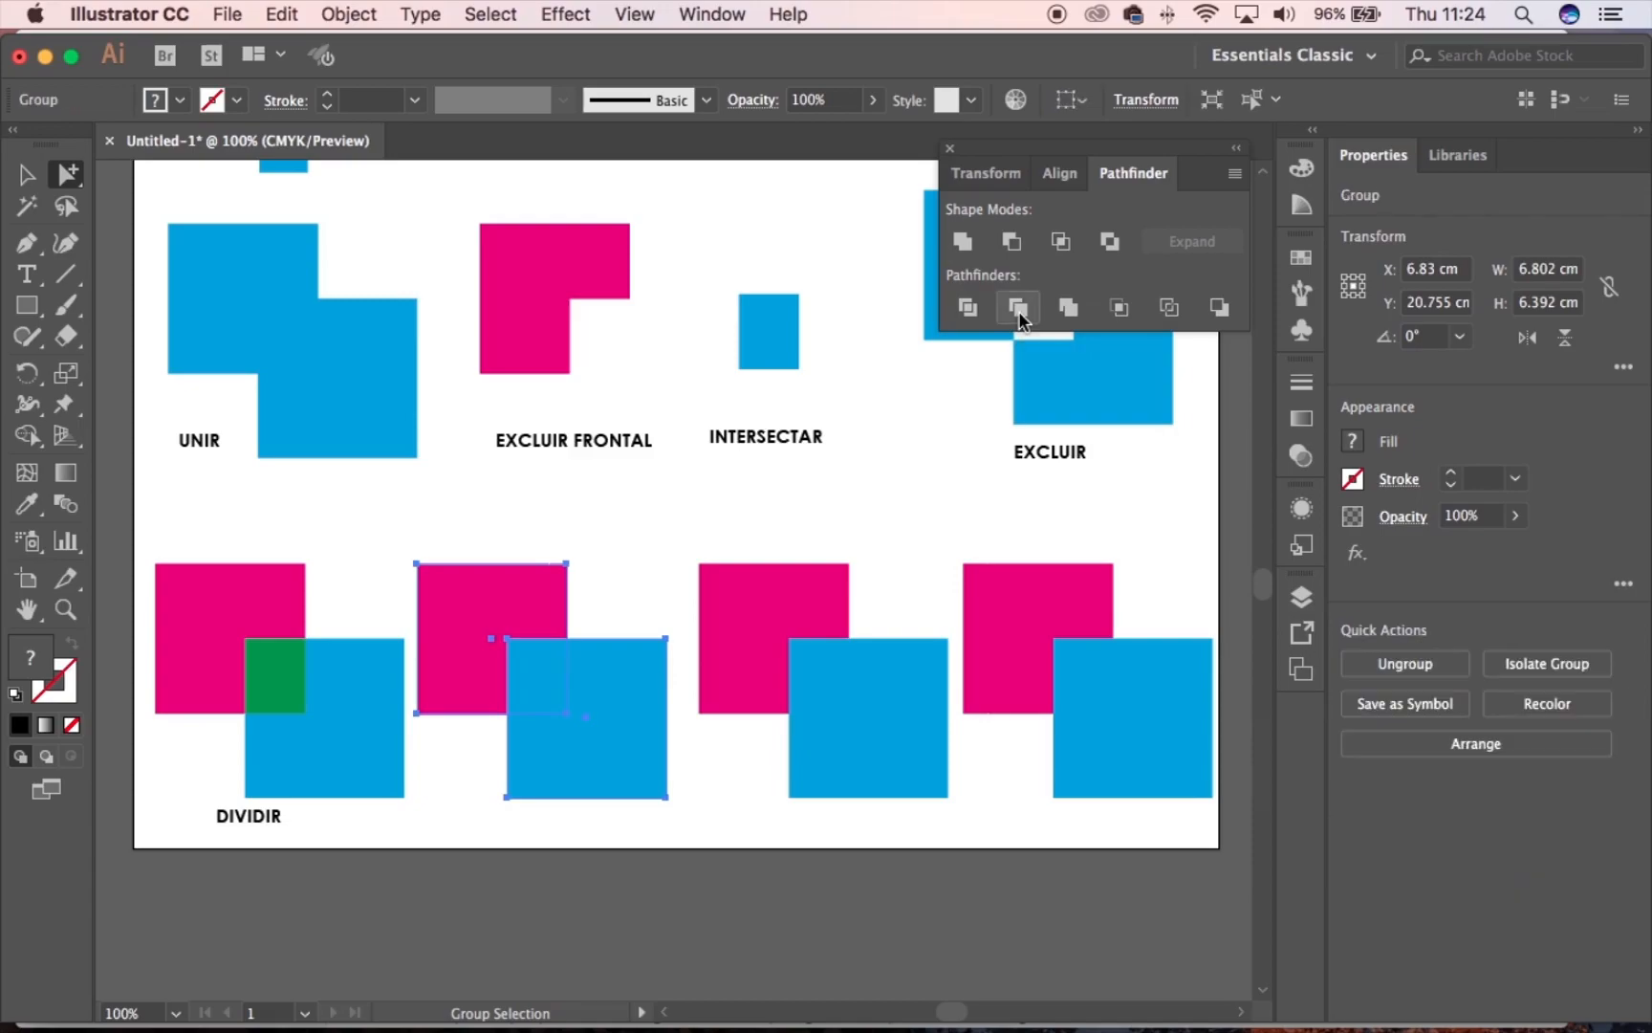
click(614, 619)
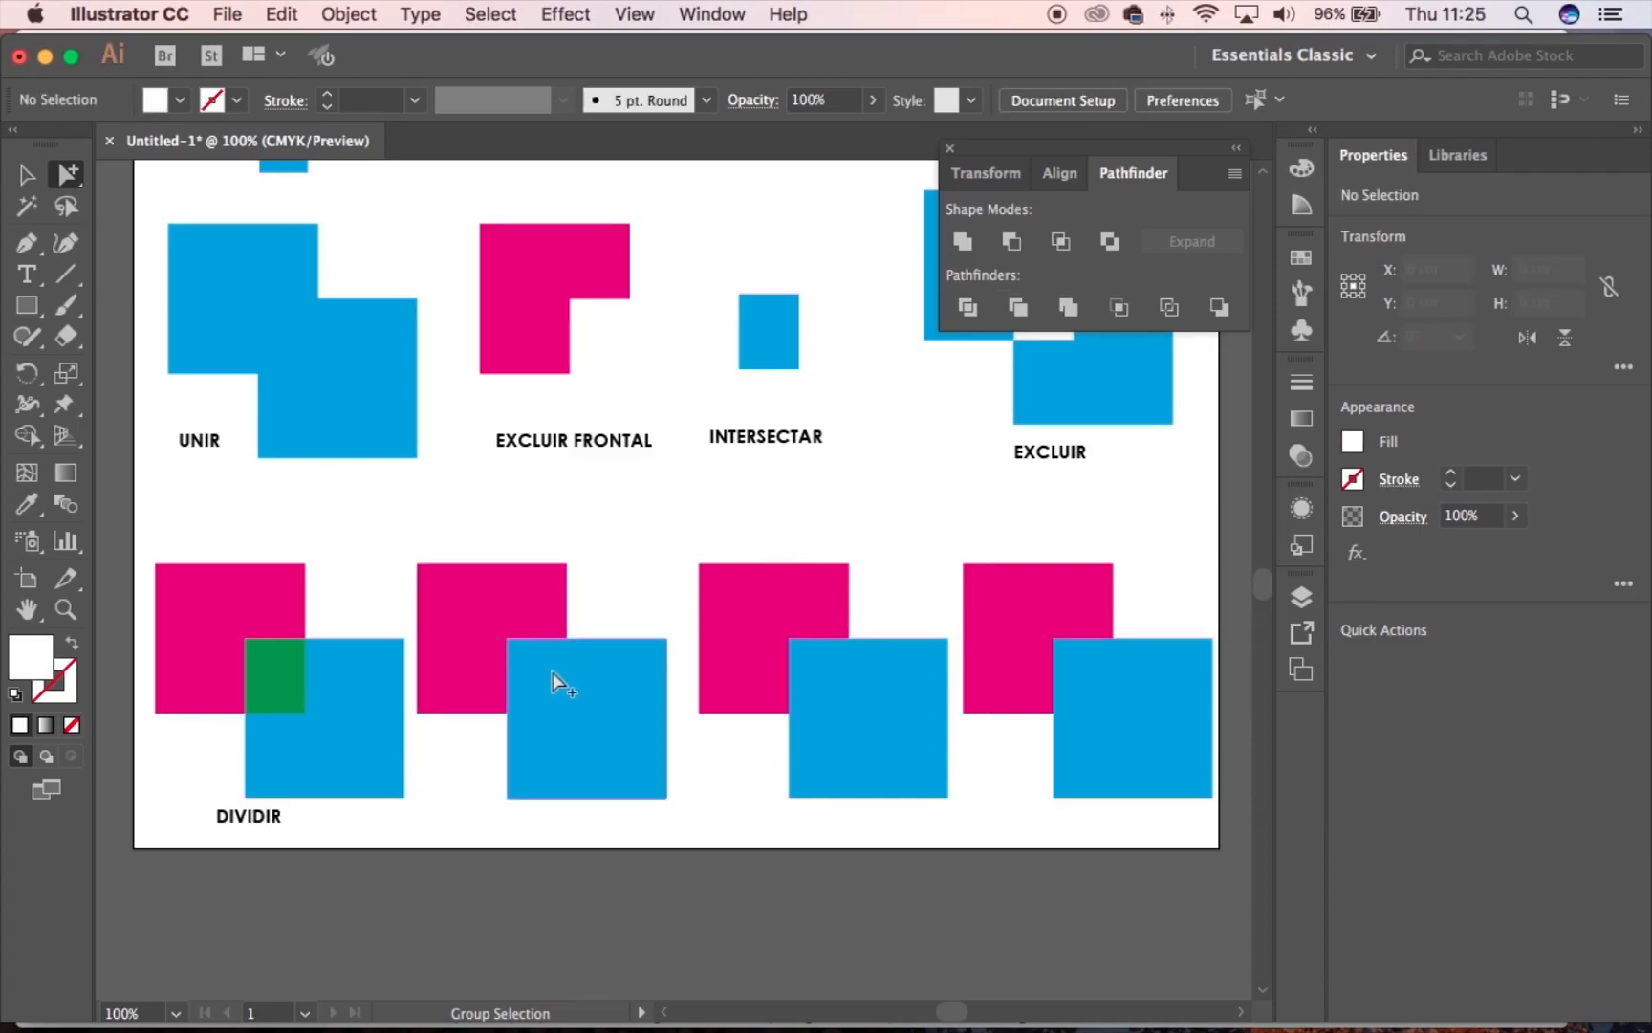
Try moving the blue square away from the trimmed magenta piece, and undo the move
click(541, 620)
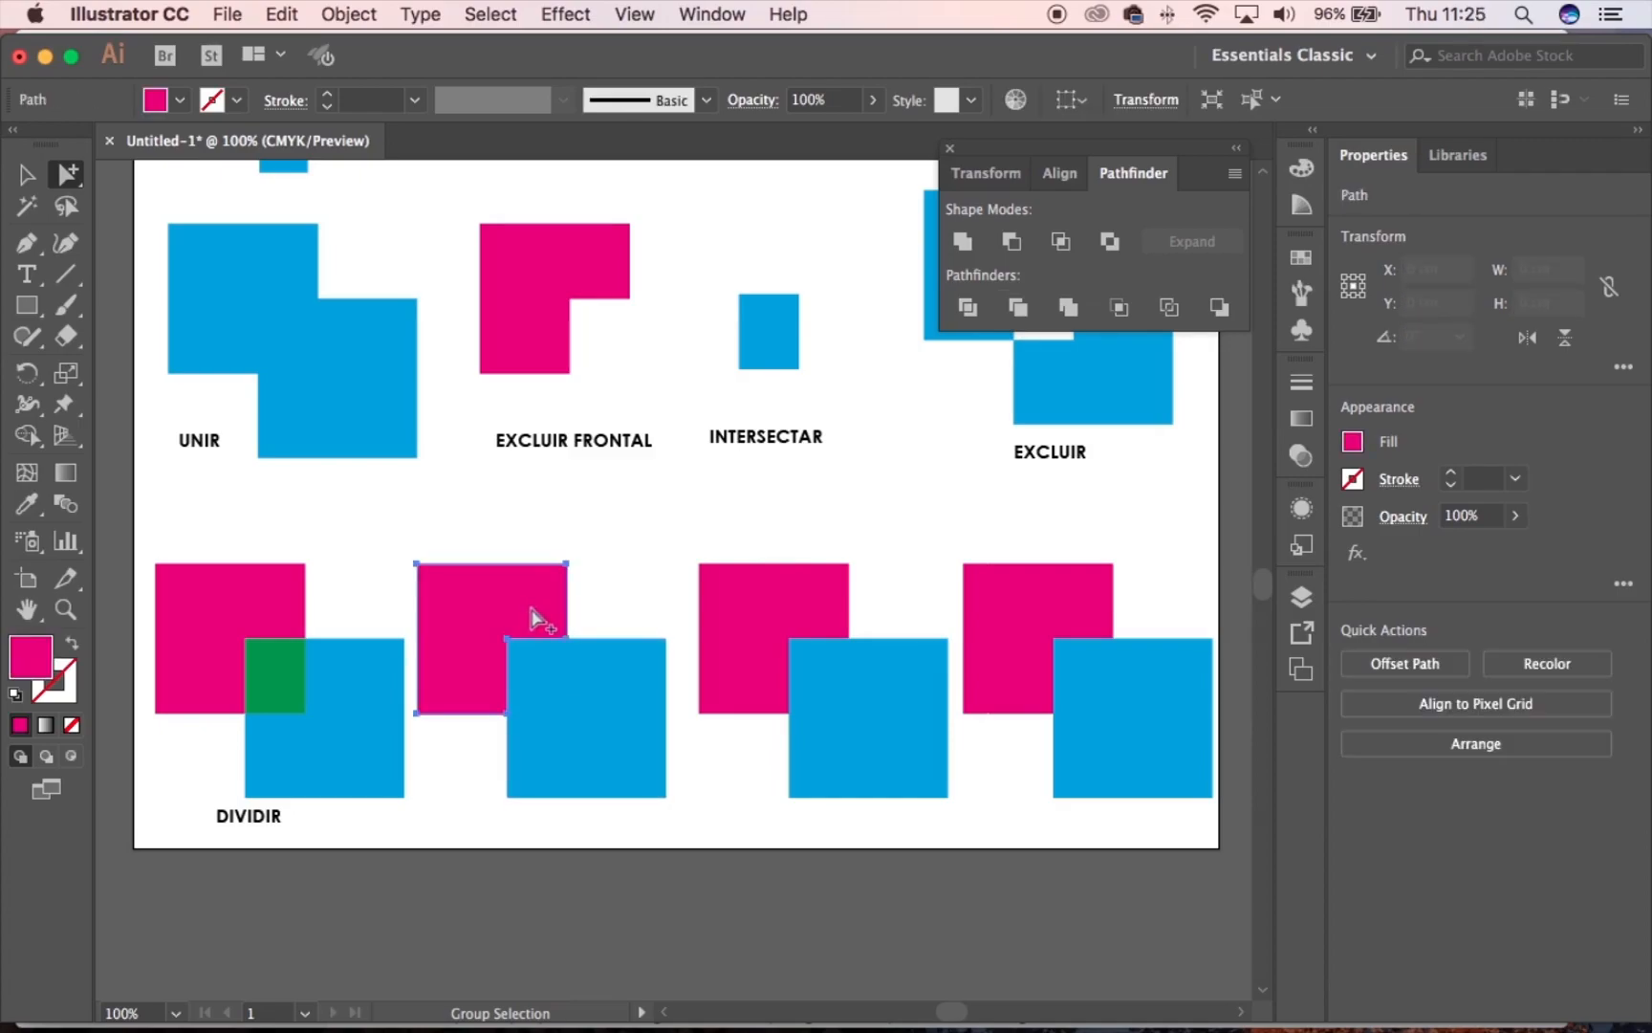
drag(564, 695, 567, 735)
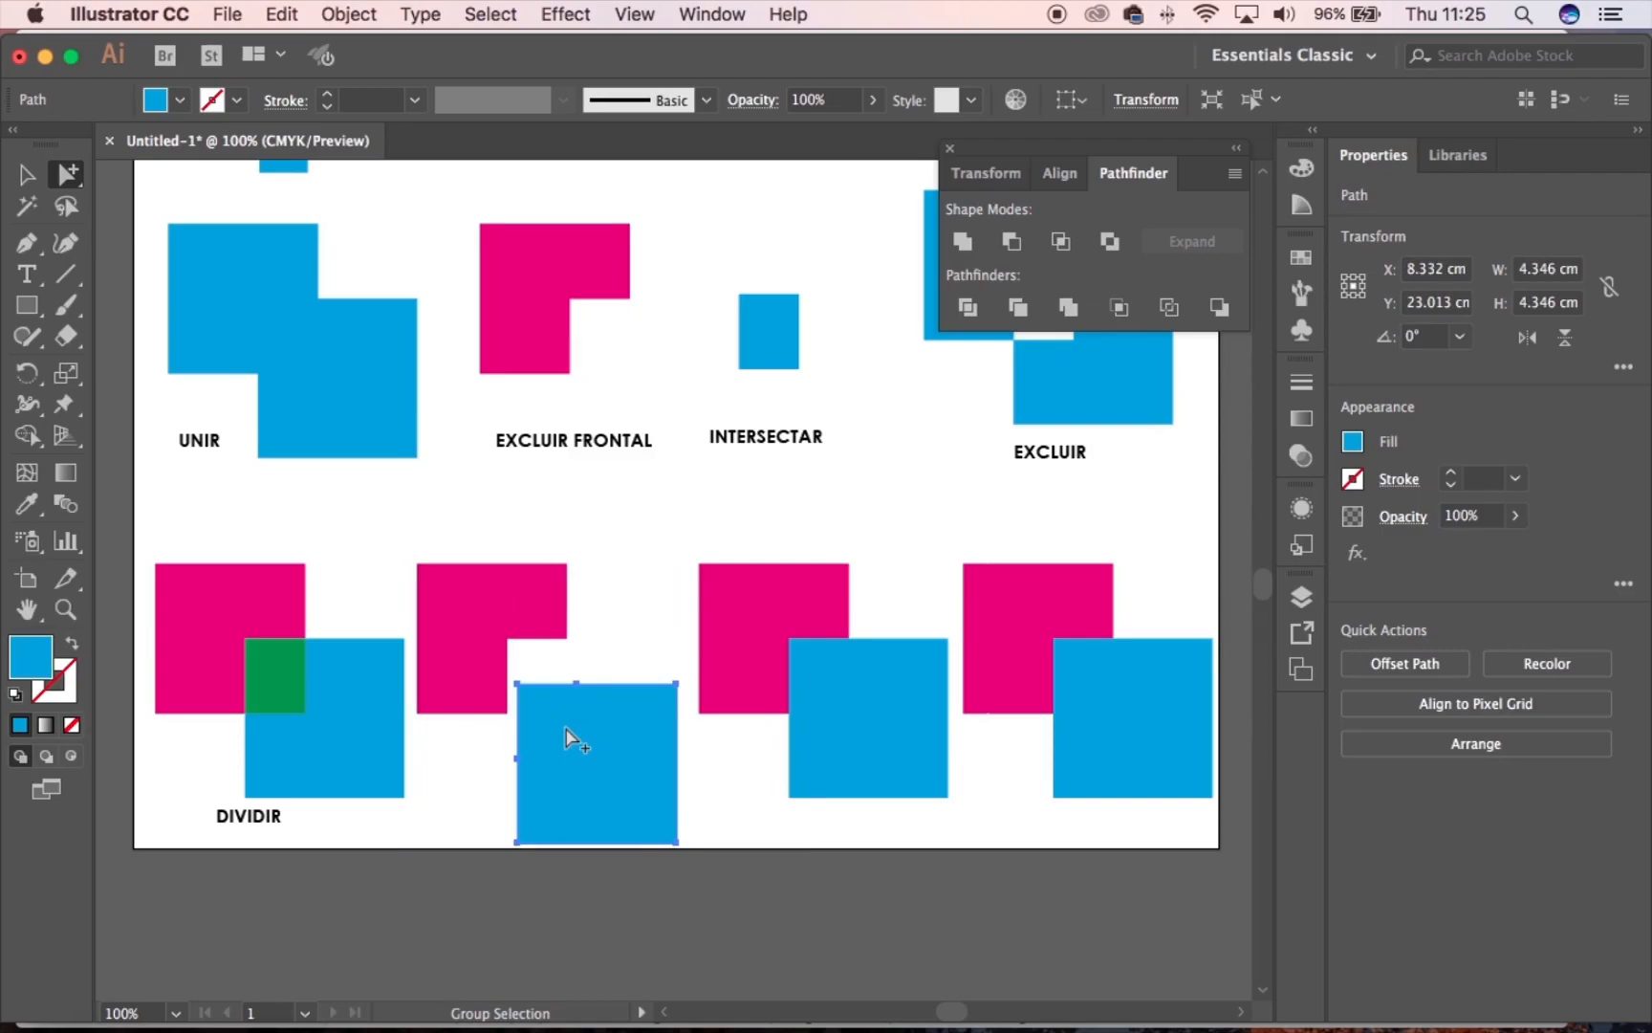
key(super+z)
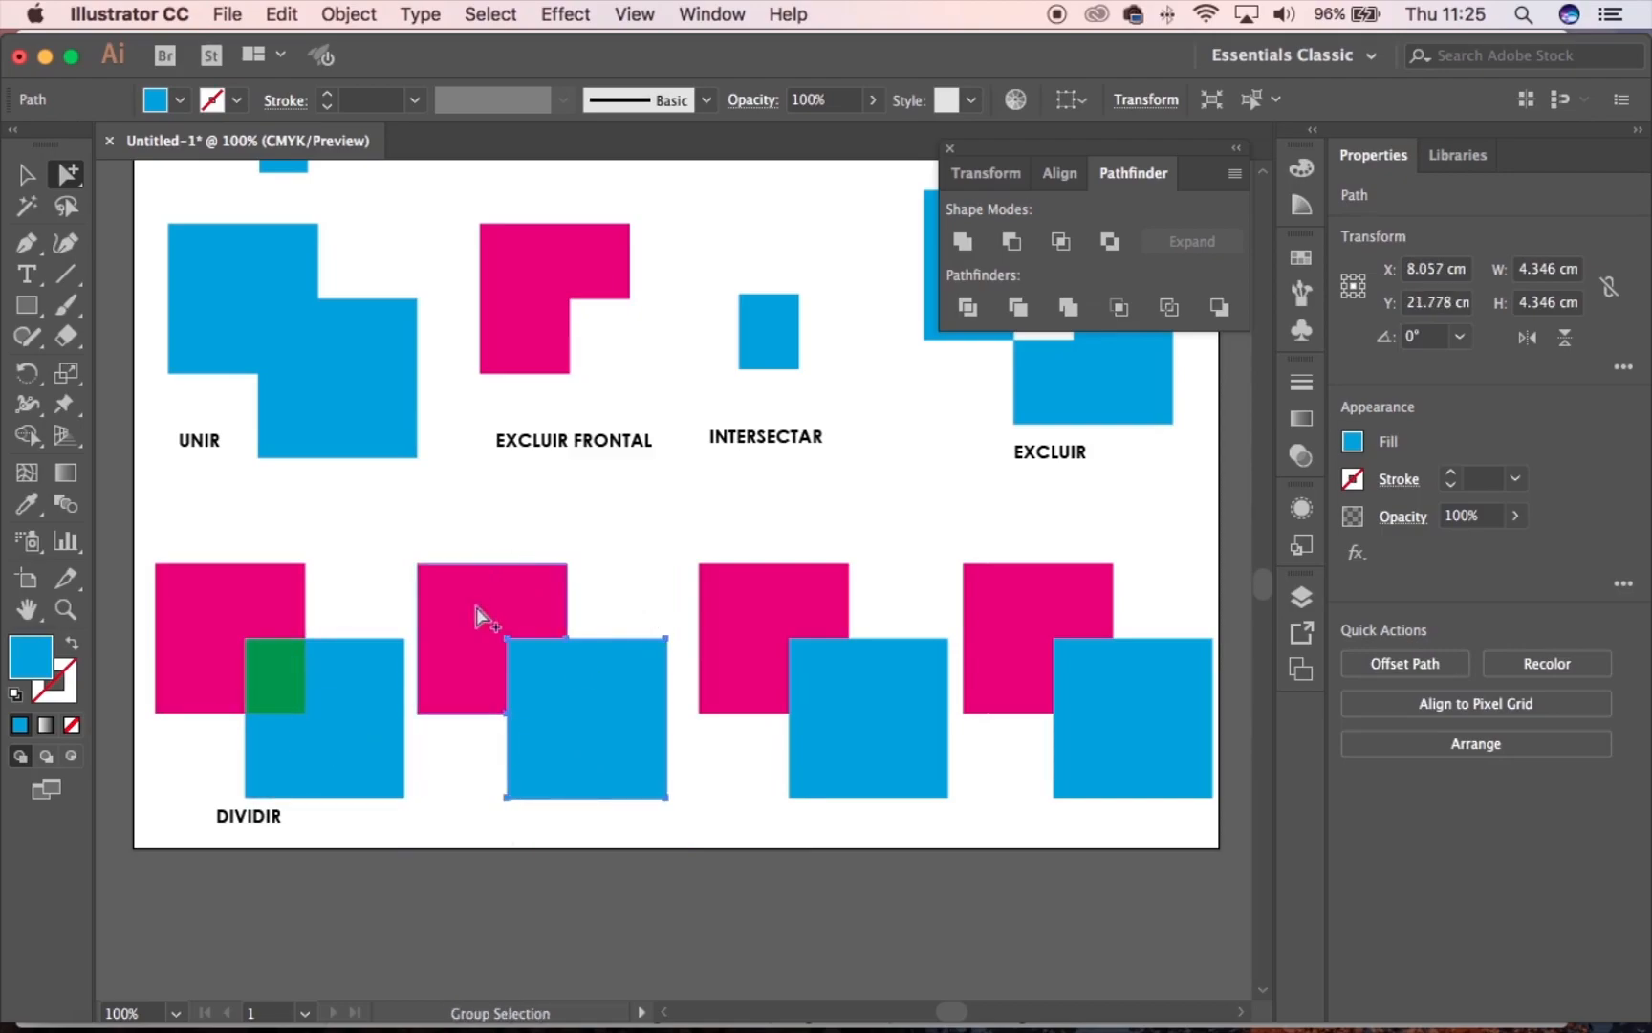
Copy the "DIVIDIR" label below the second pair of squares and change the copy's text to "UNIÓN"
click(25, 174)
click(260, 825)
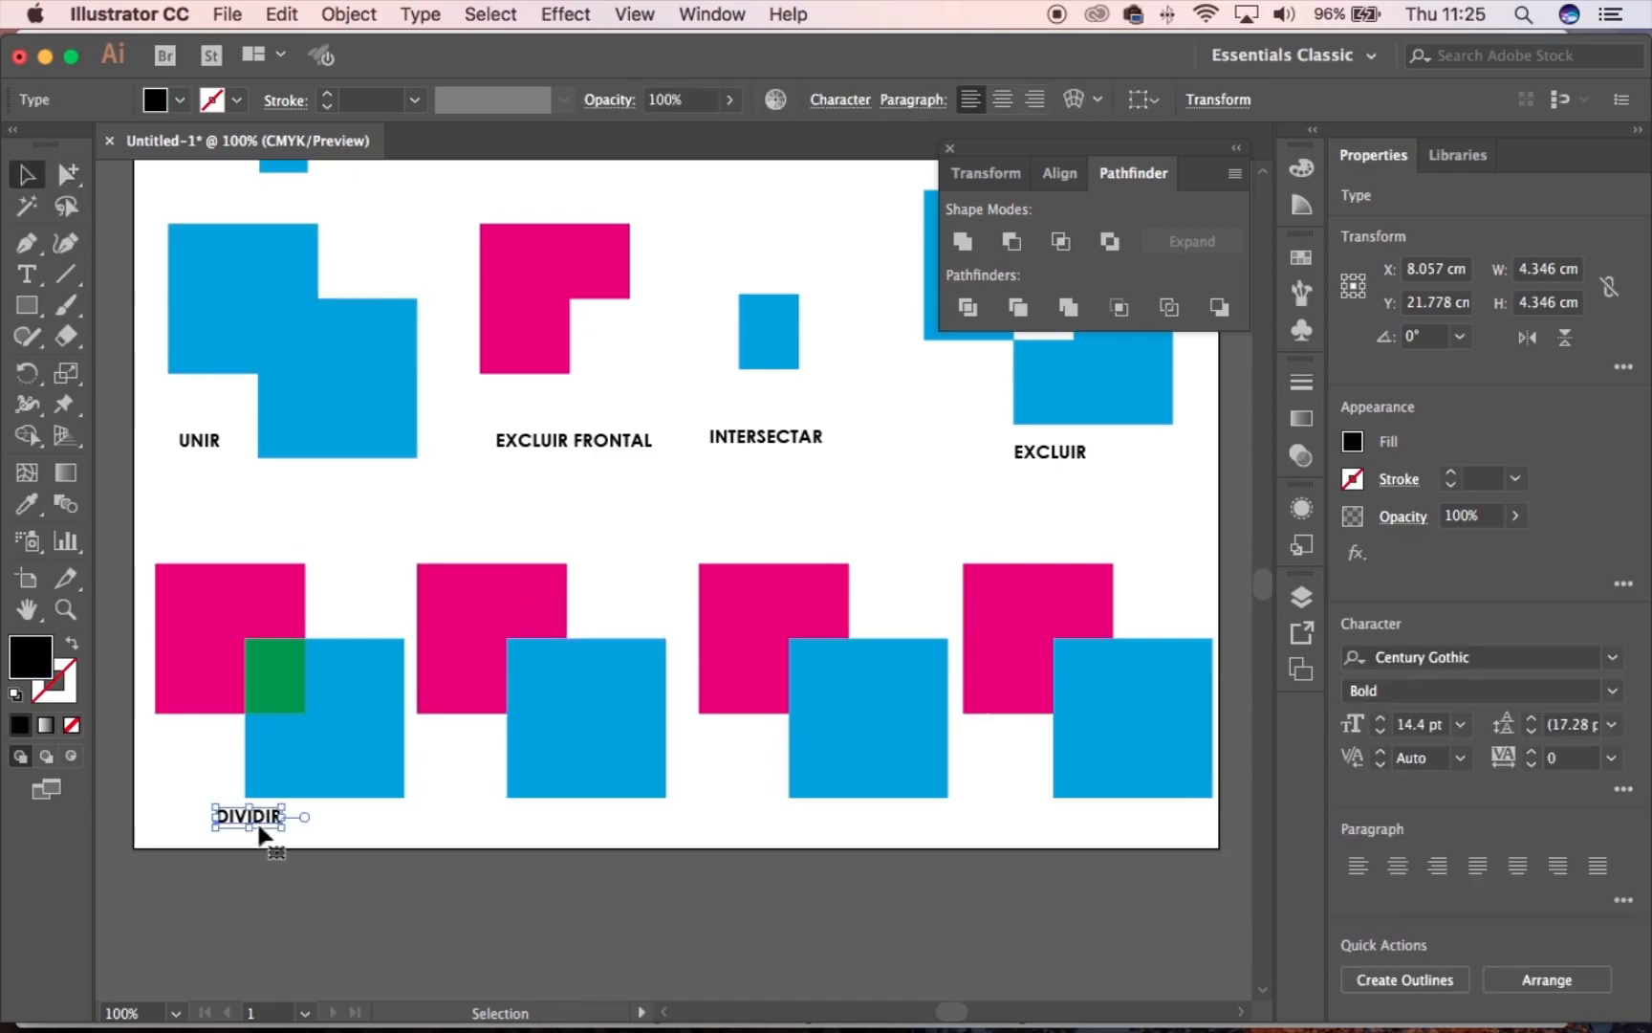
drag(271, 832, 574, 837)
click(27, 275)
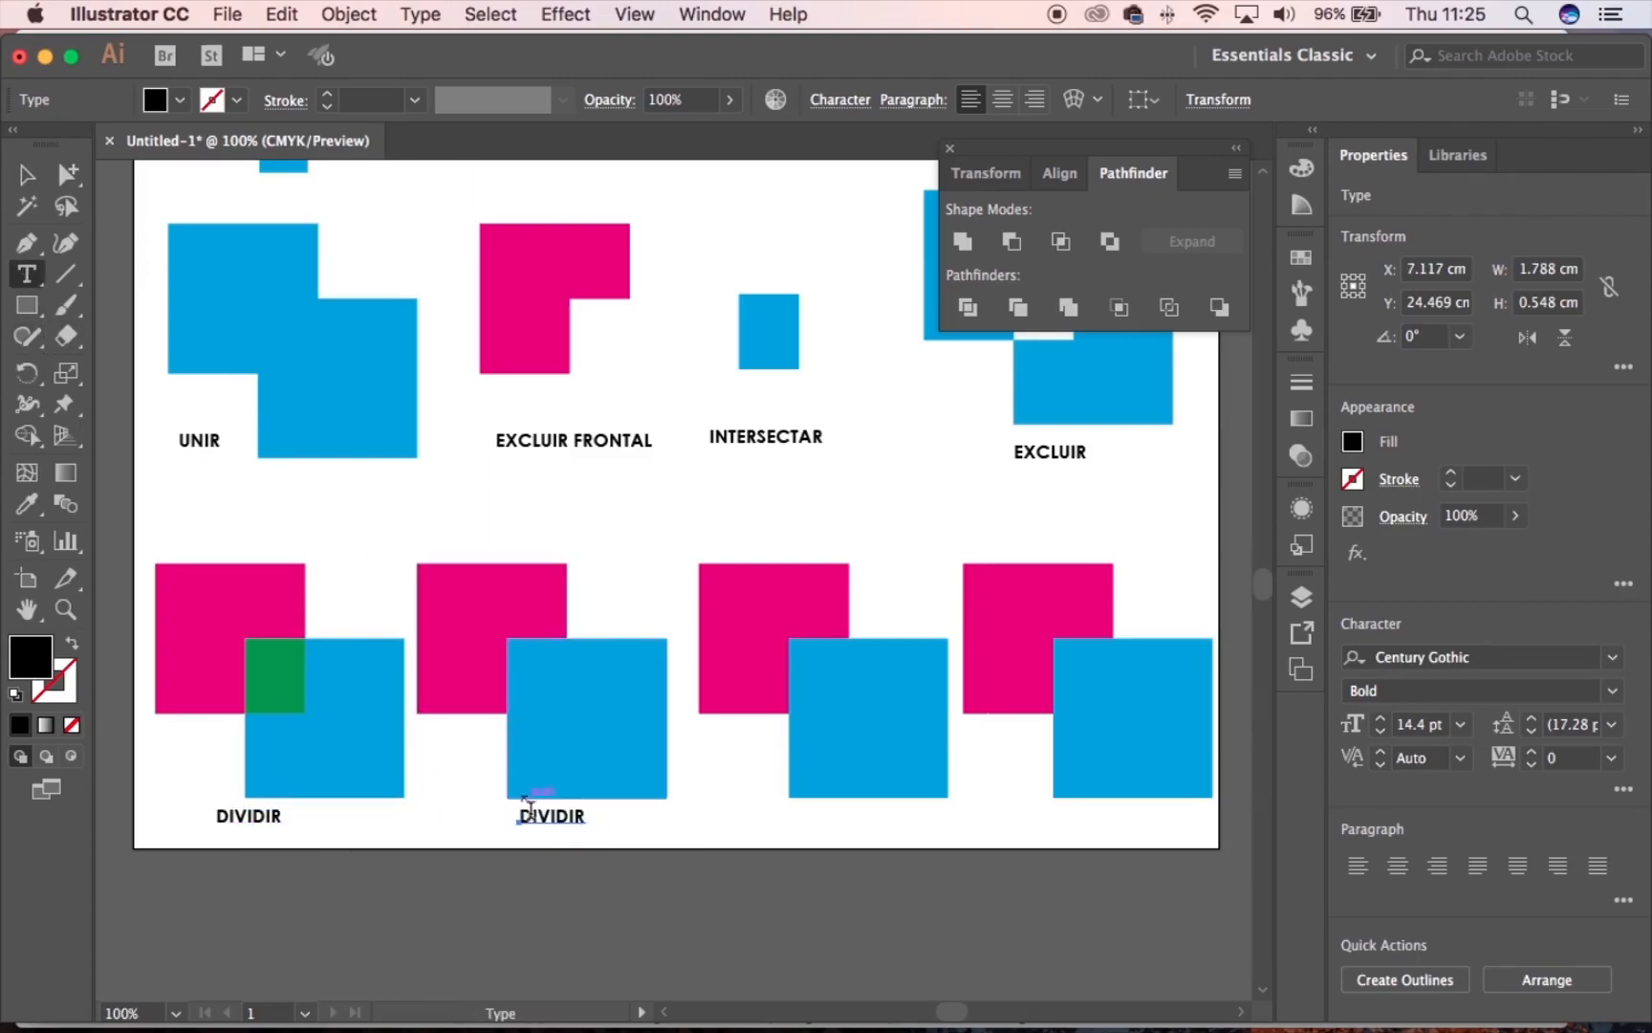
double_click(530, 813)
text(UNIO)
key(alt)
text(R)
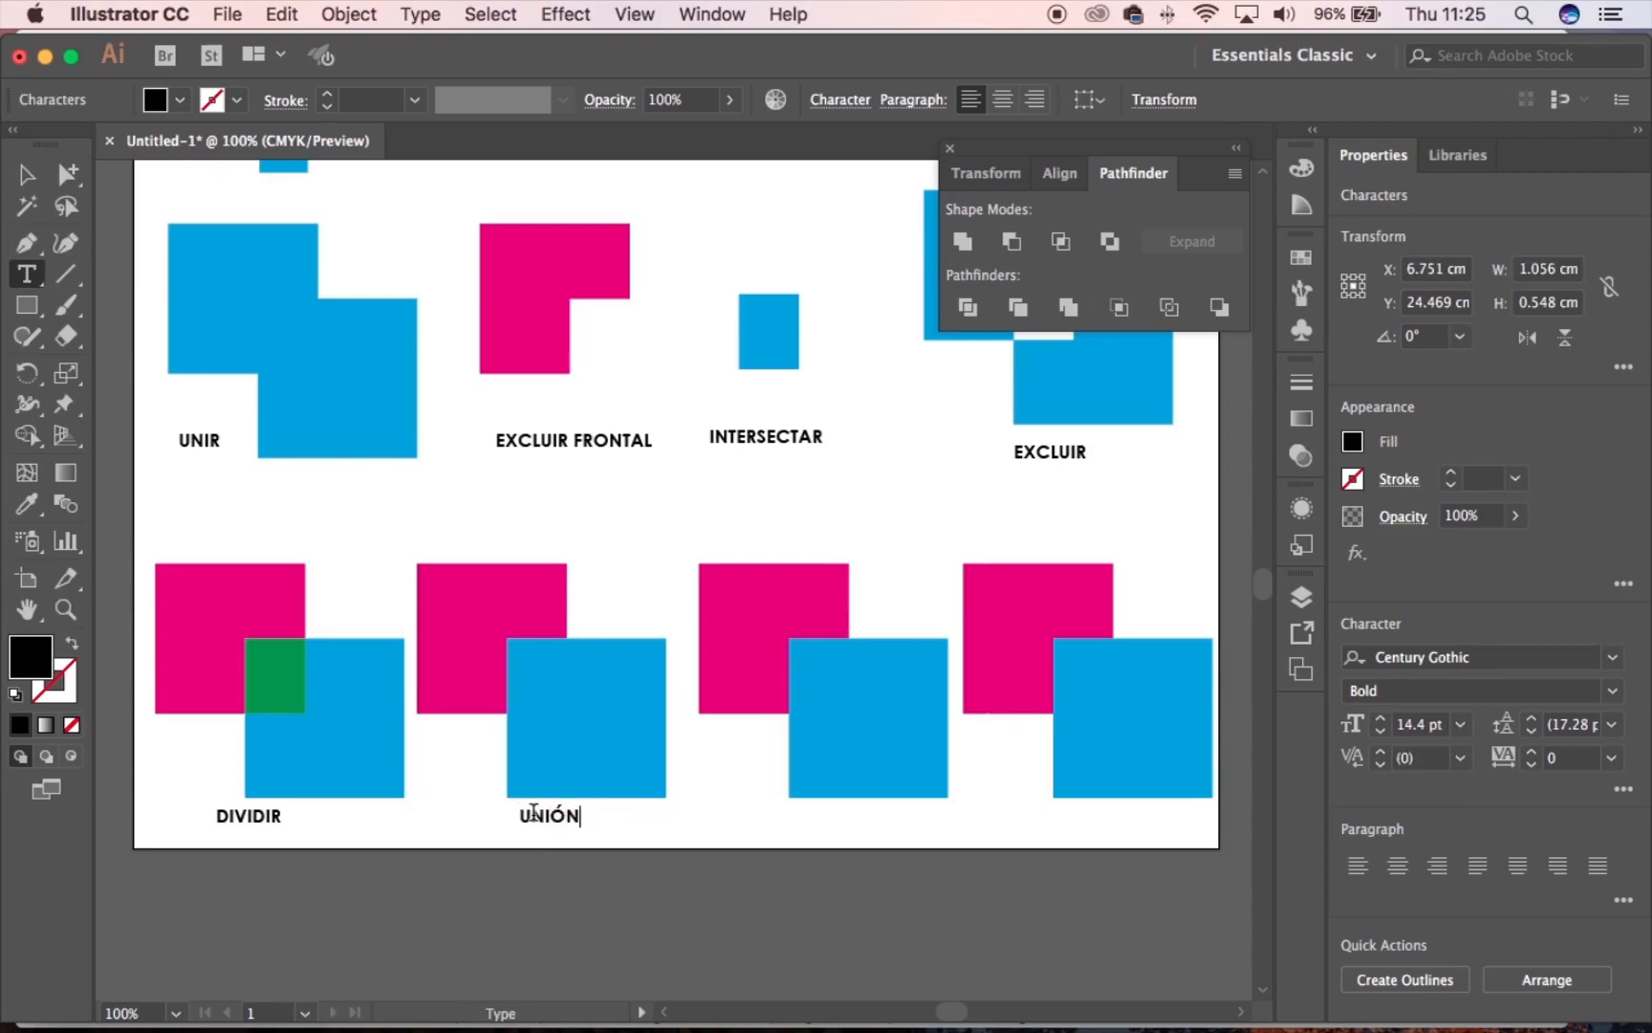
key(Escape)
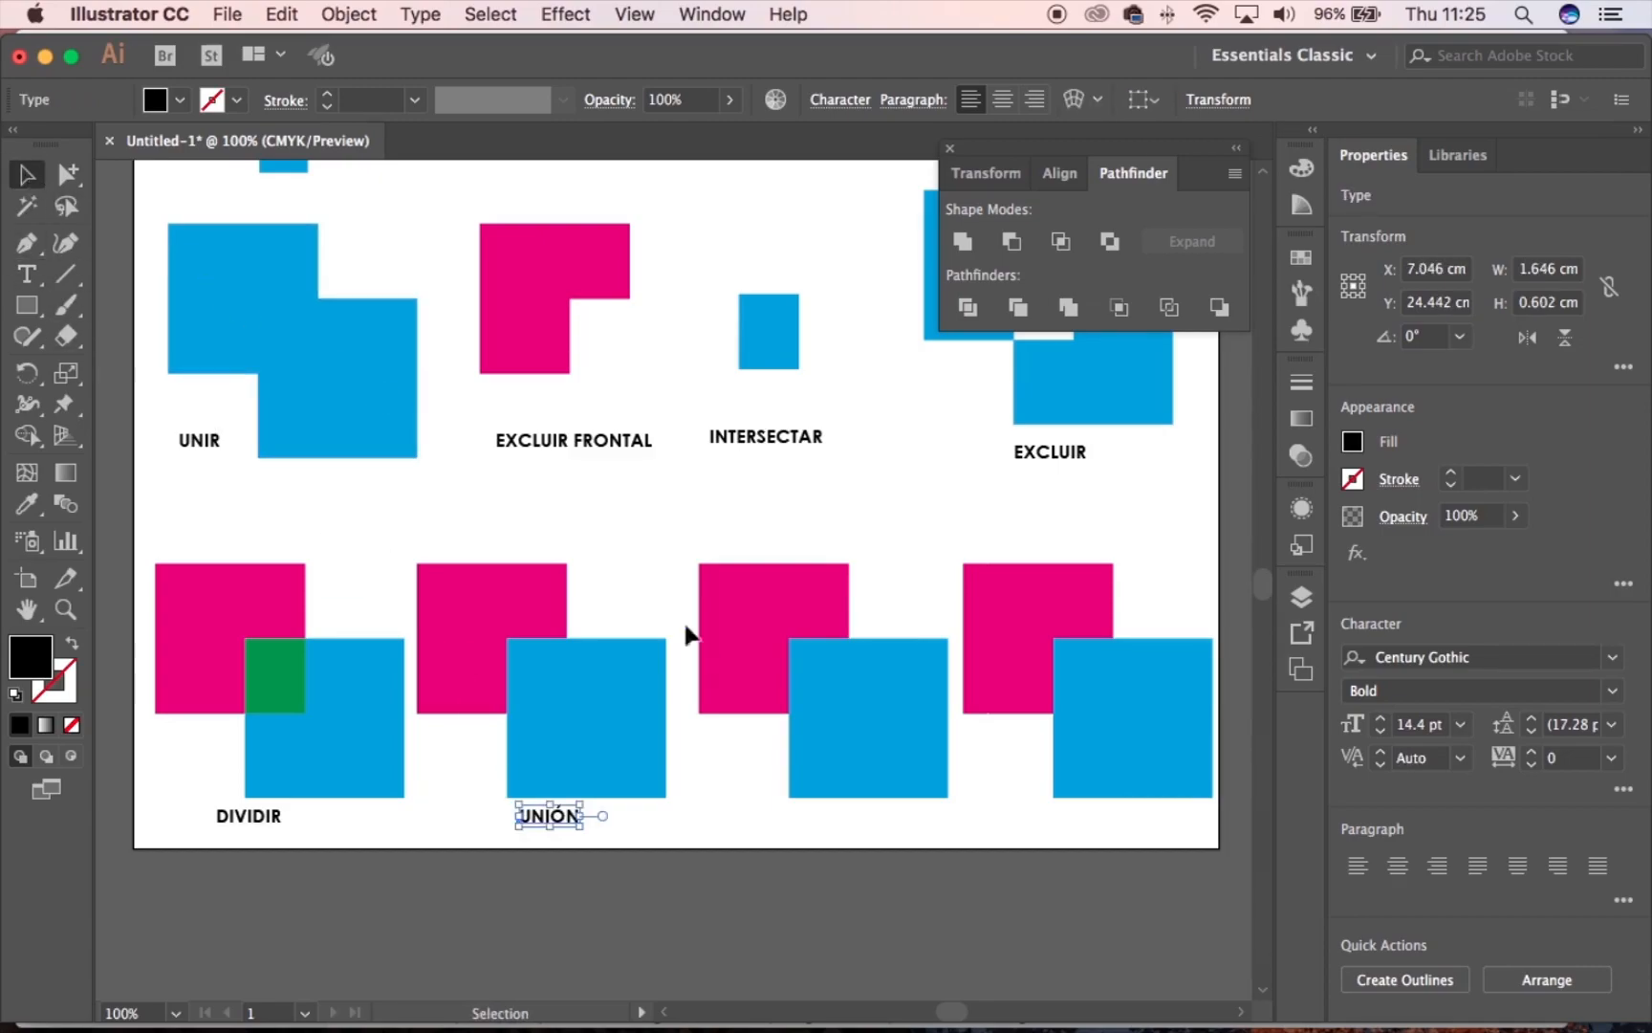
Examine the trimmed second pair by selecting its whole group and its magenta and blue pieces separately
click(736, 507)
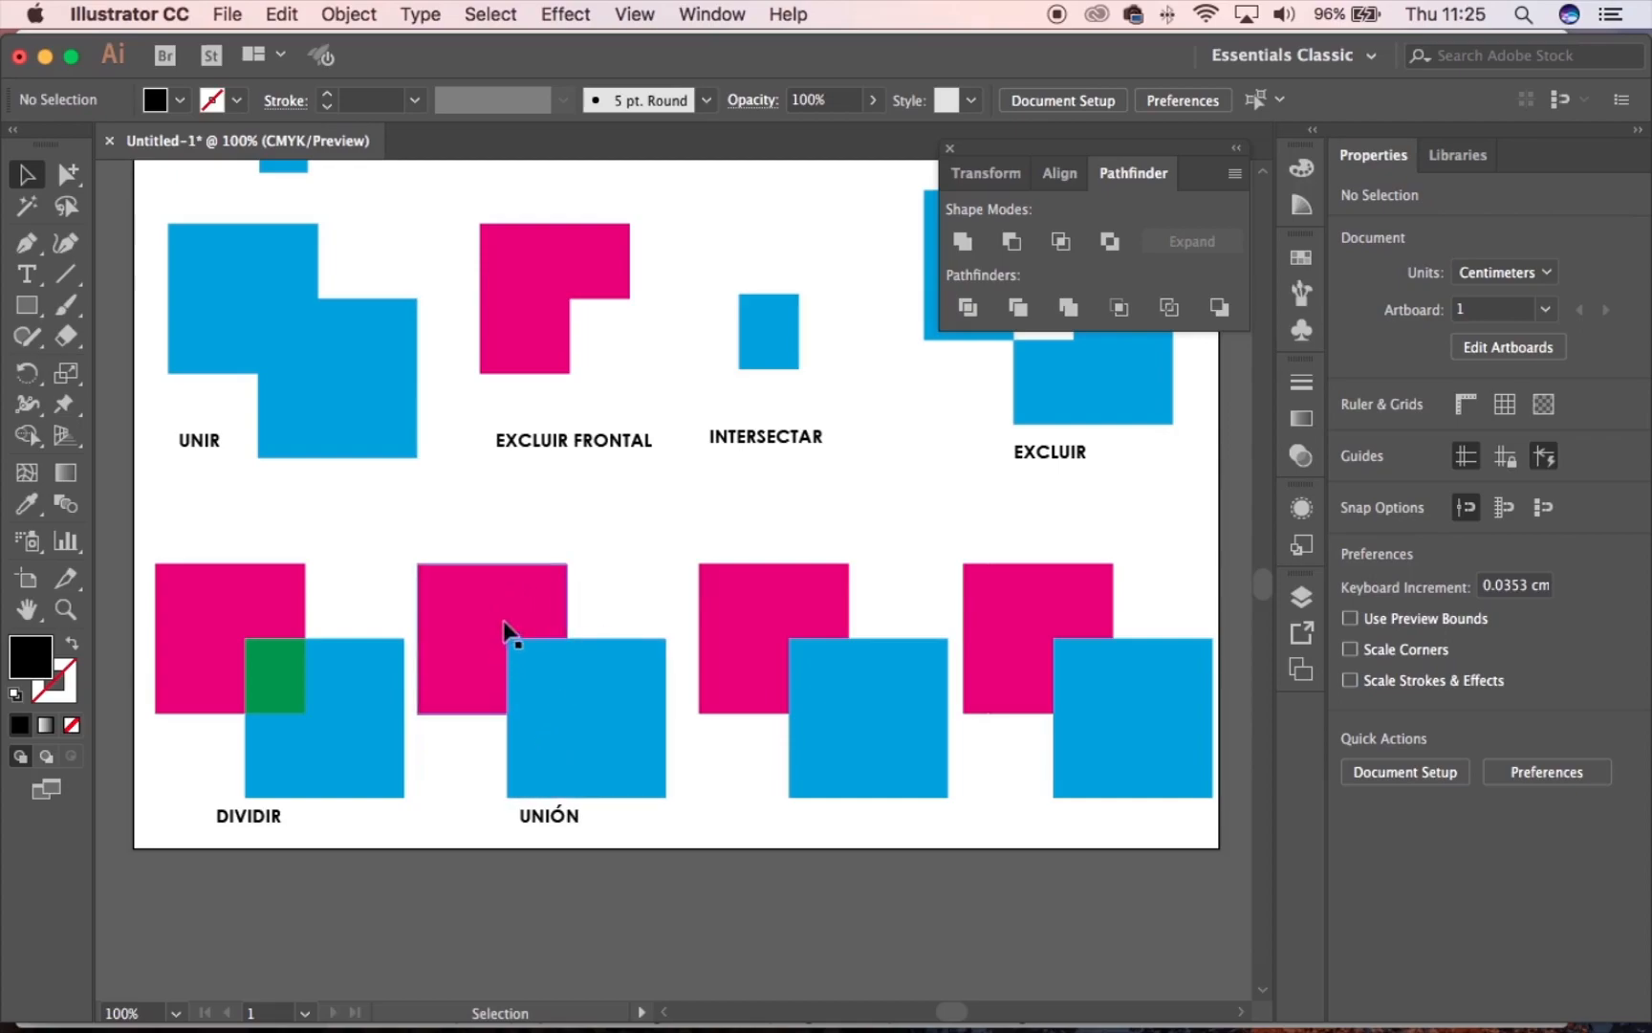
click(589, 706)
click(68, 173)
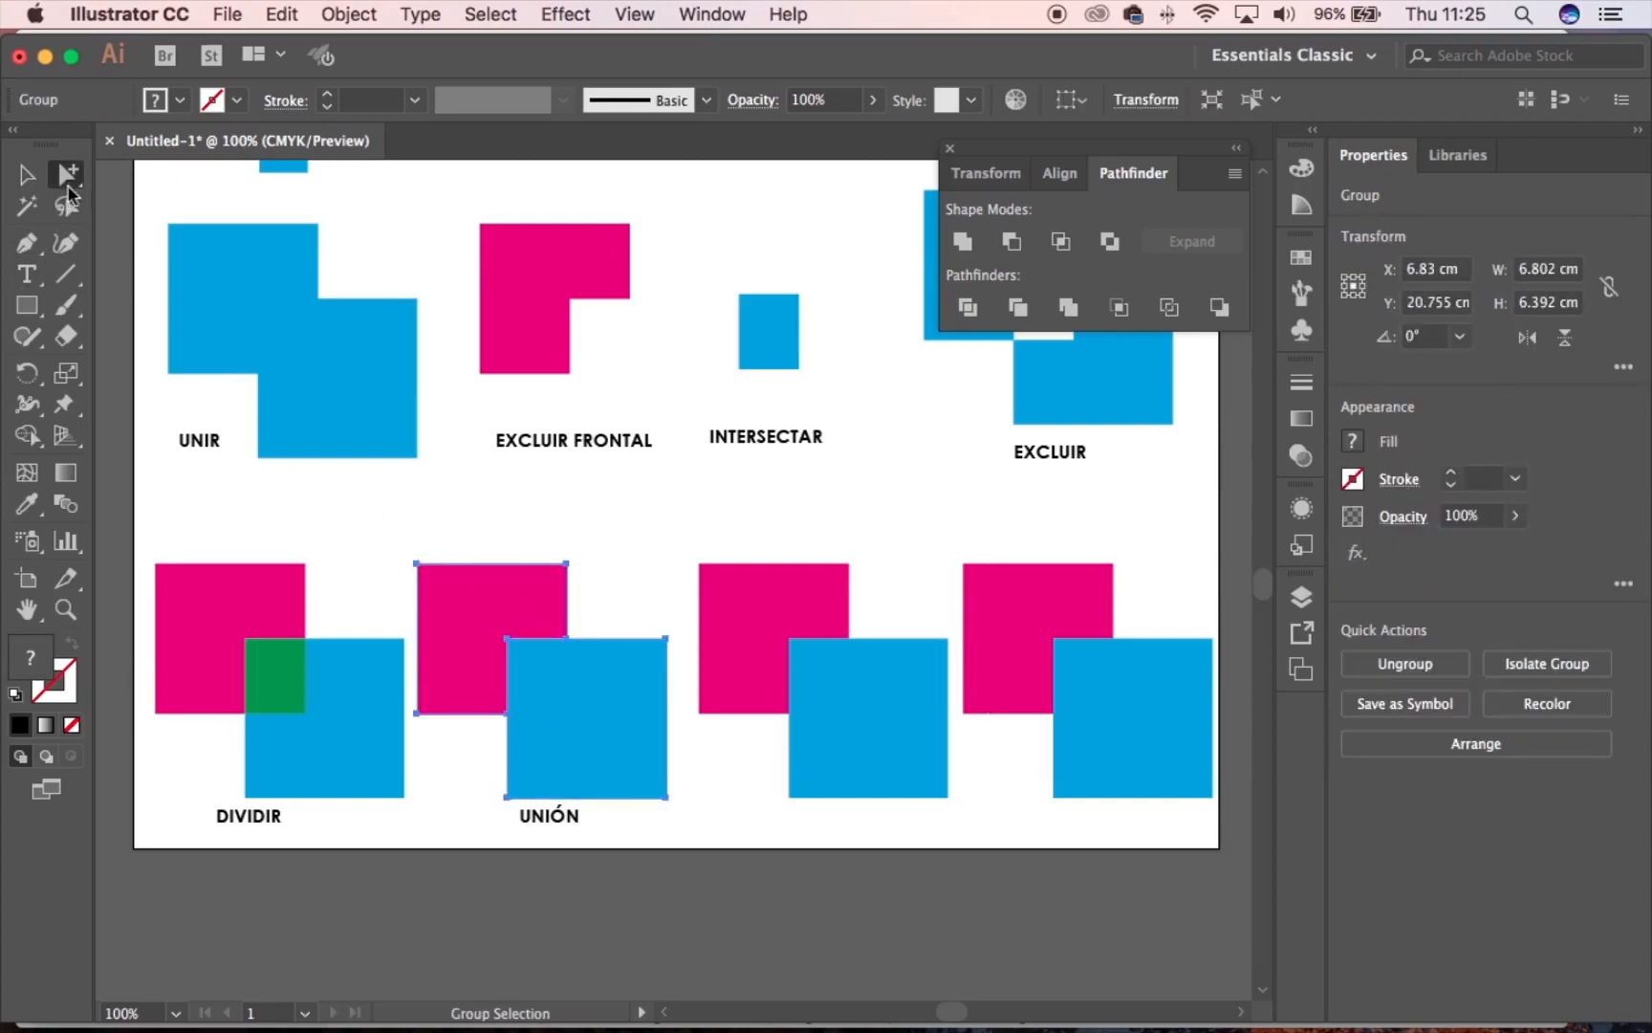
click(542, 535)
click(612, 711)
click(516, 616)
click(540, 669)
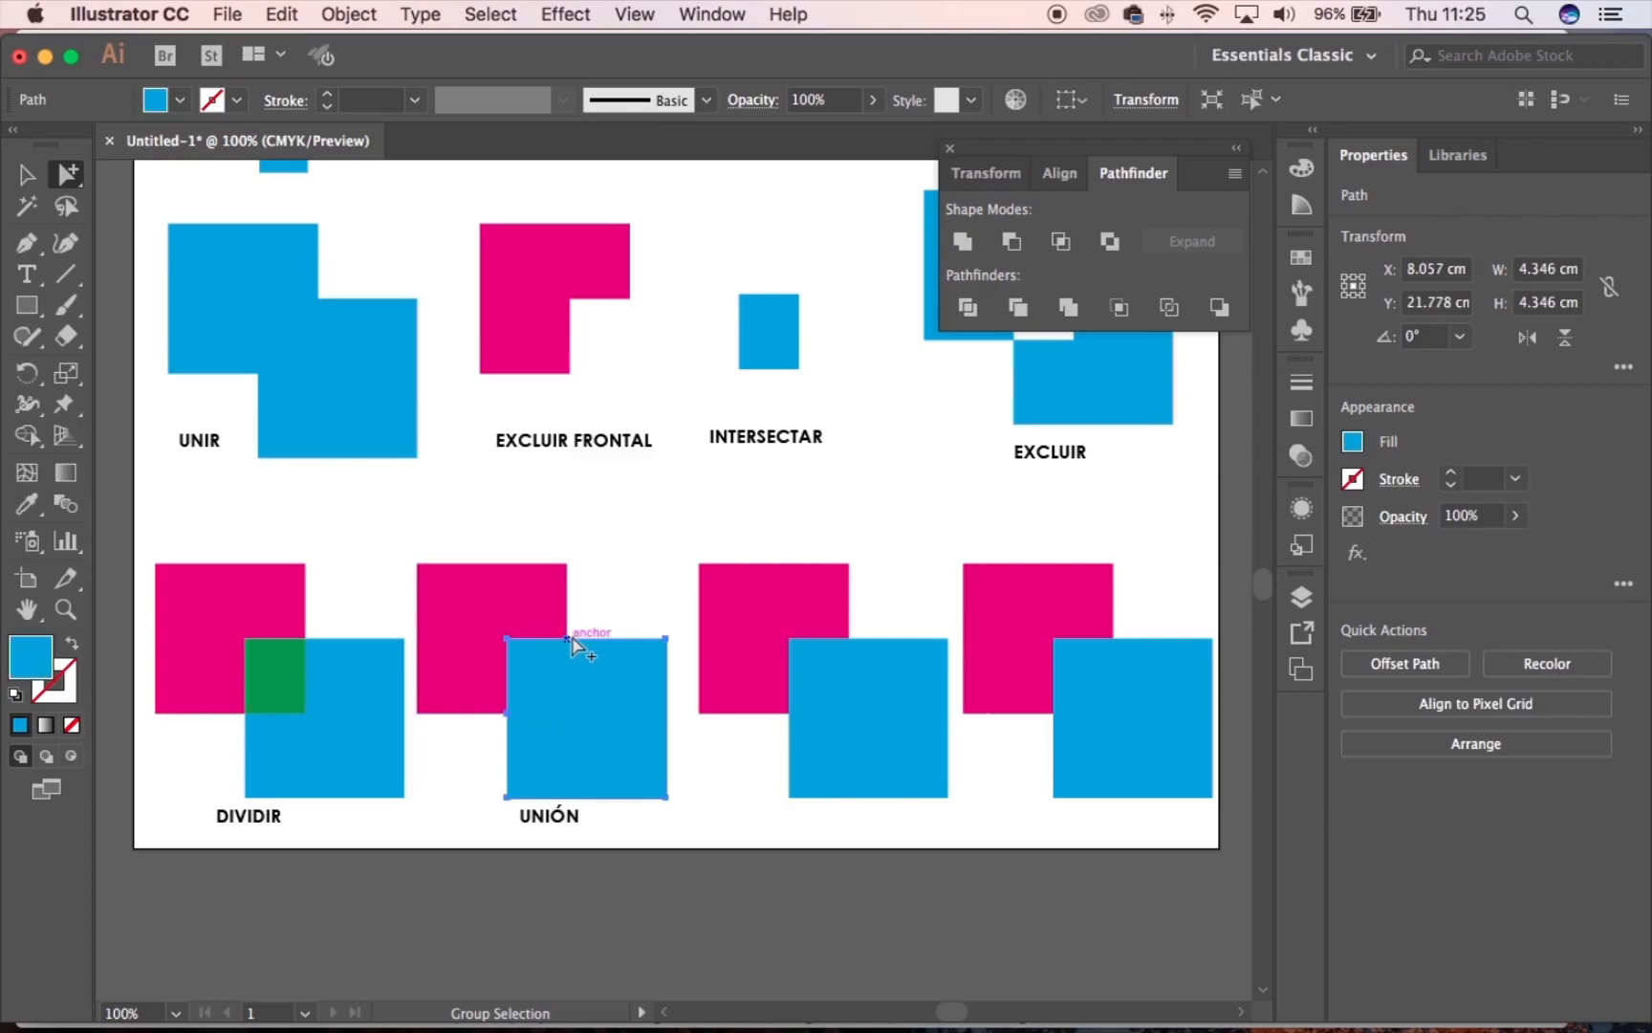
click(492, 602)
click(562, 713)
click(492, 610)
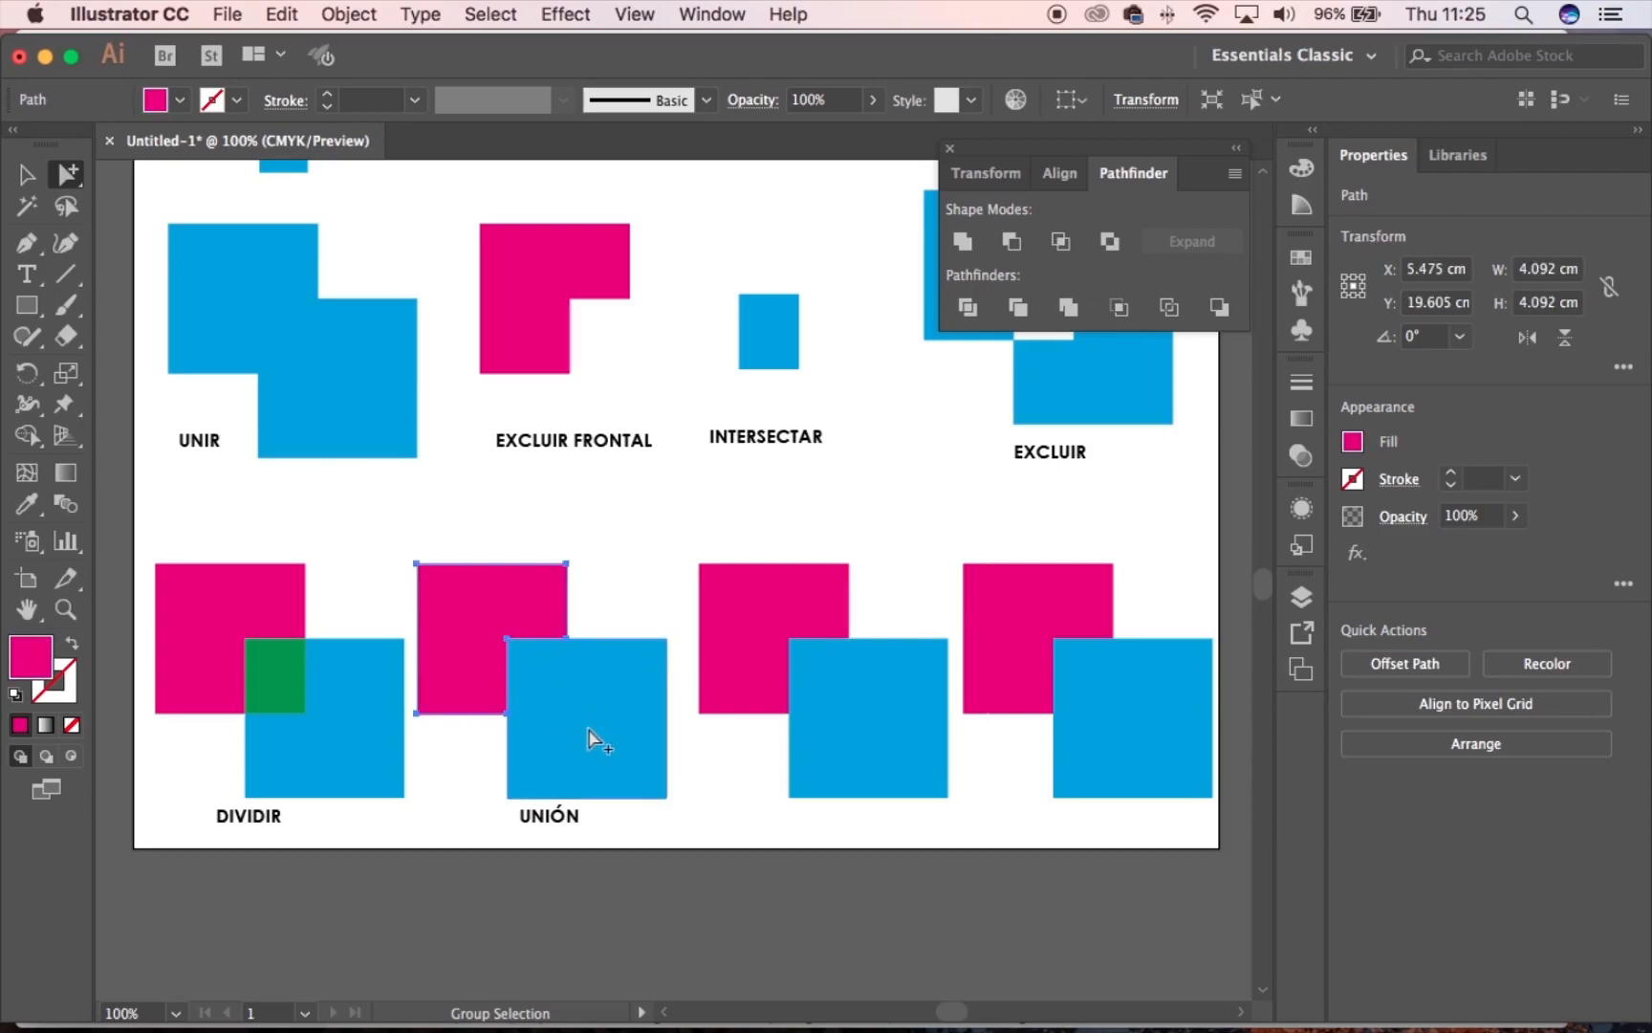
click(593, 736)
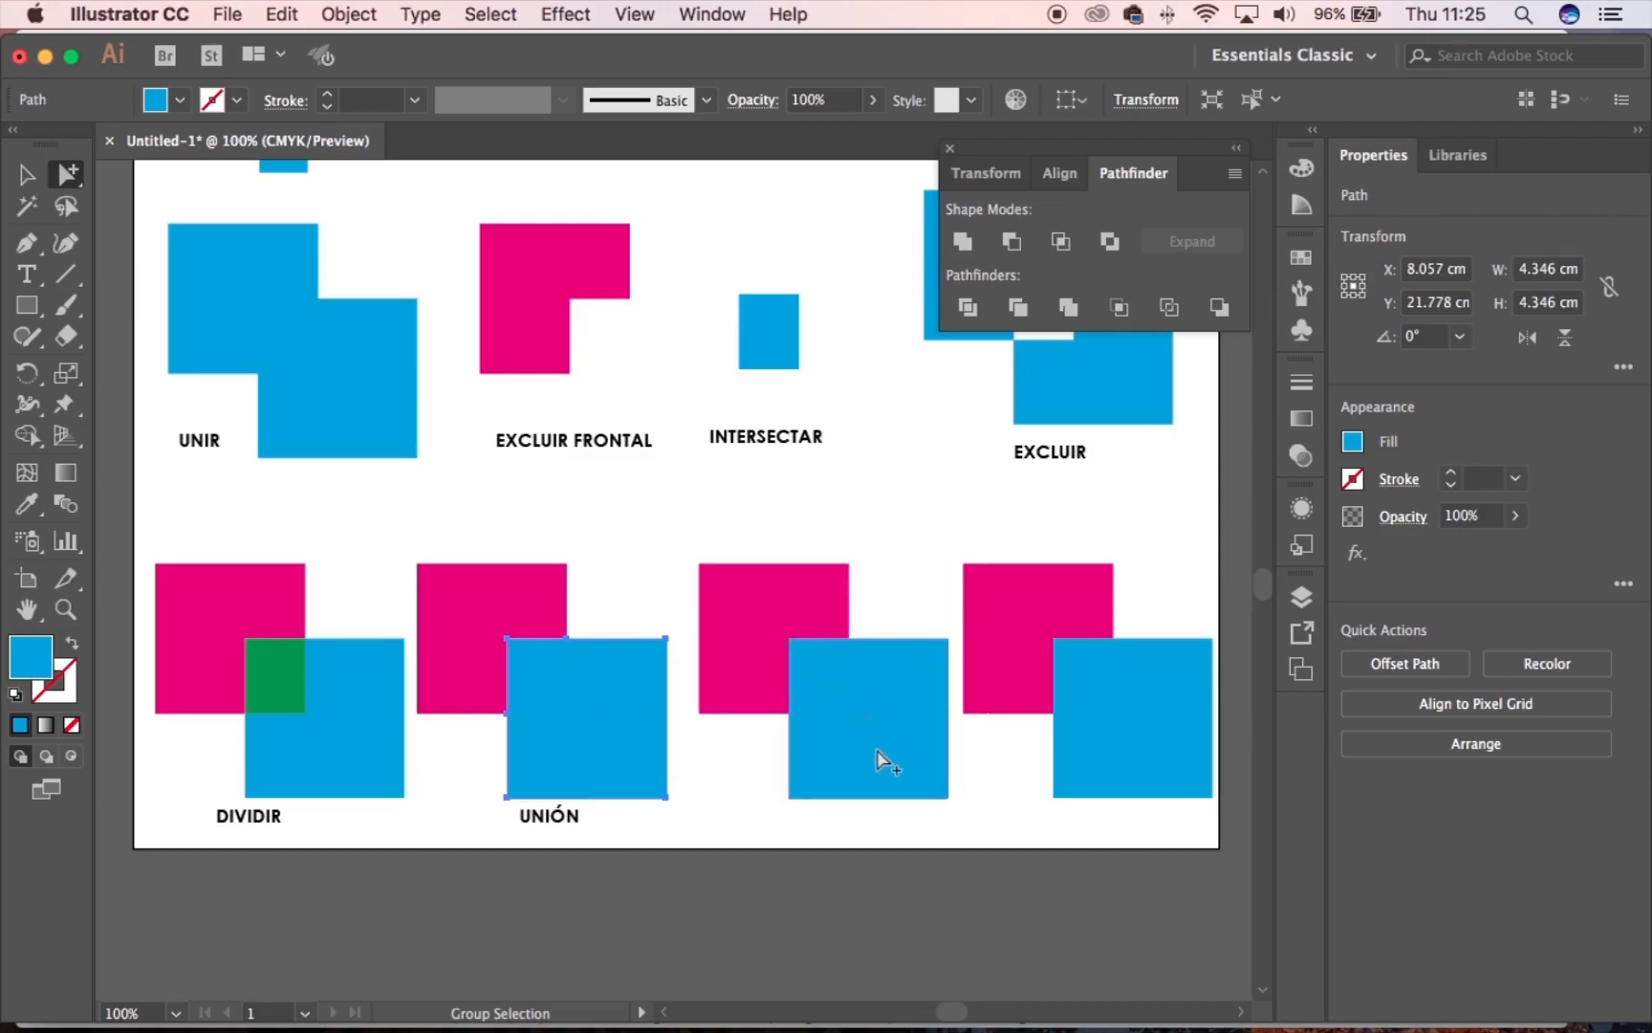
Apply the Merge pathfinder to the third pair of overlapping squares in the lower row
drag(789, 525, 863, 801)
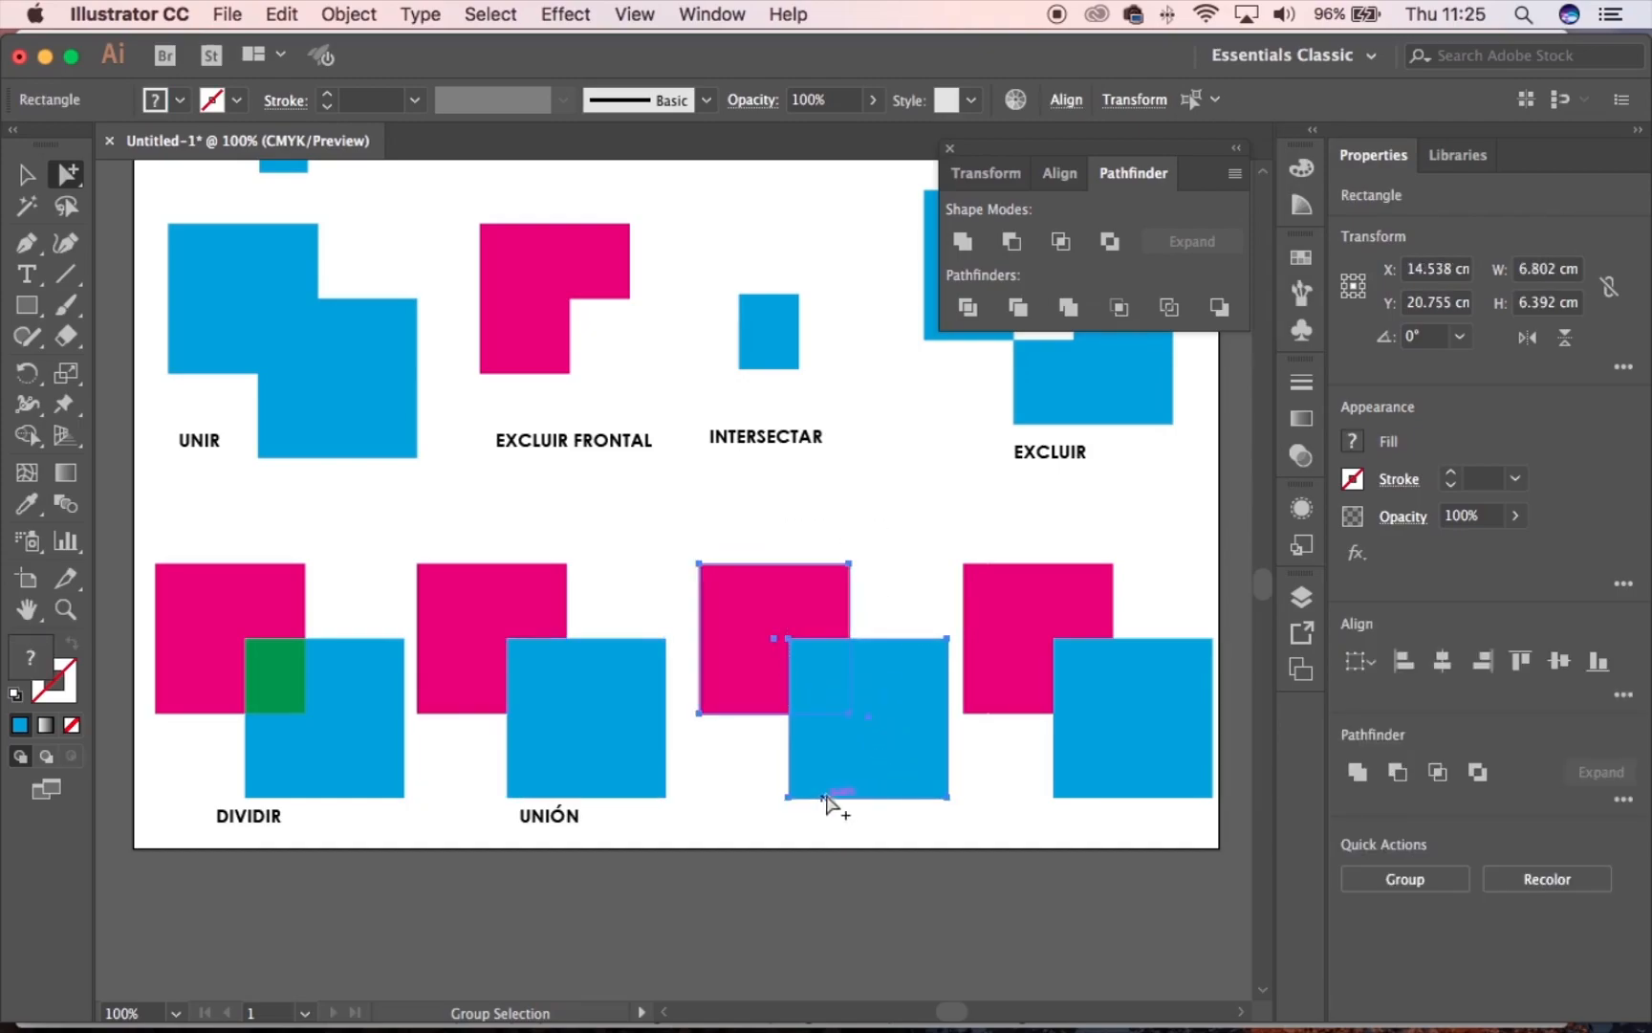
click(1067, 306)
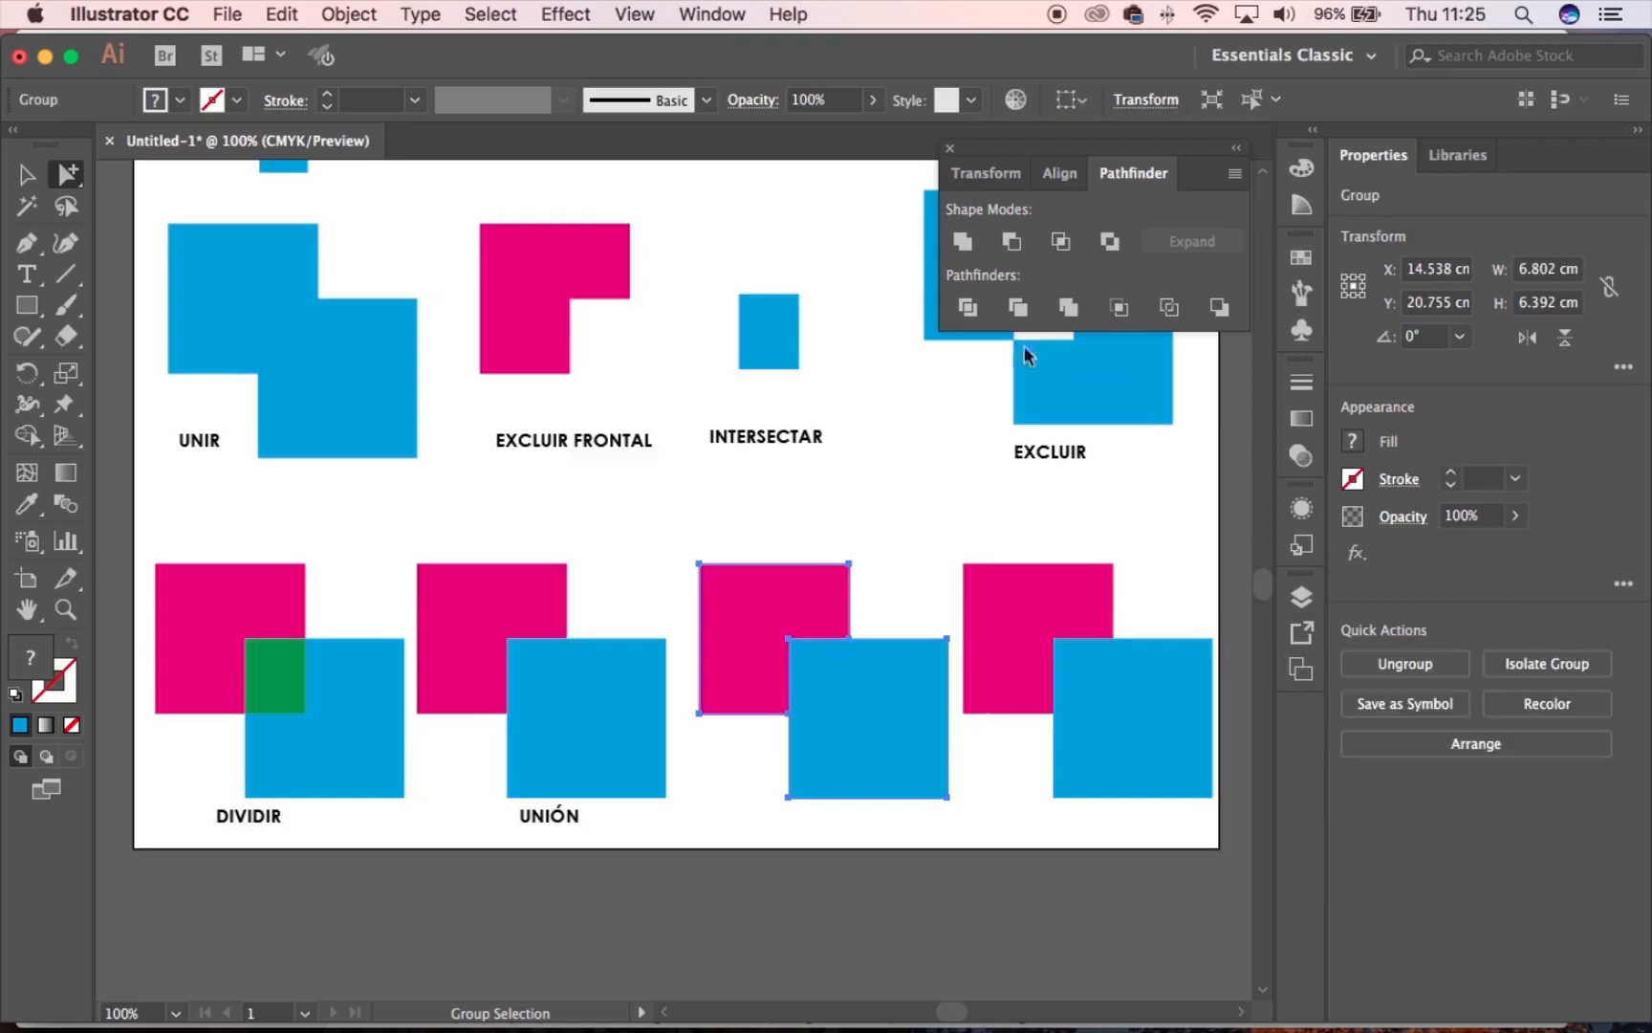
click(885, 516)
Try moving the magenta piece and the blue square of the merged third pair apart, and undo the moves
click(840, 582)
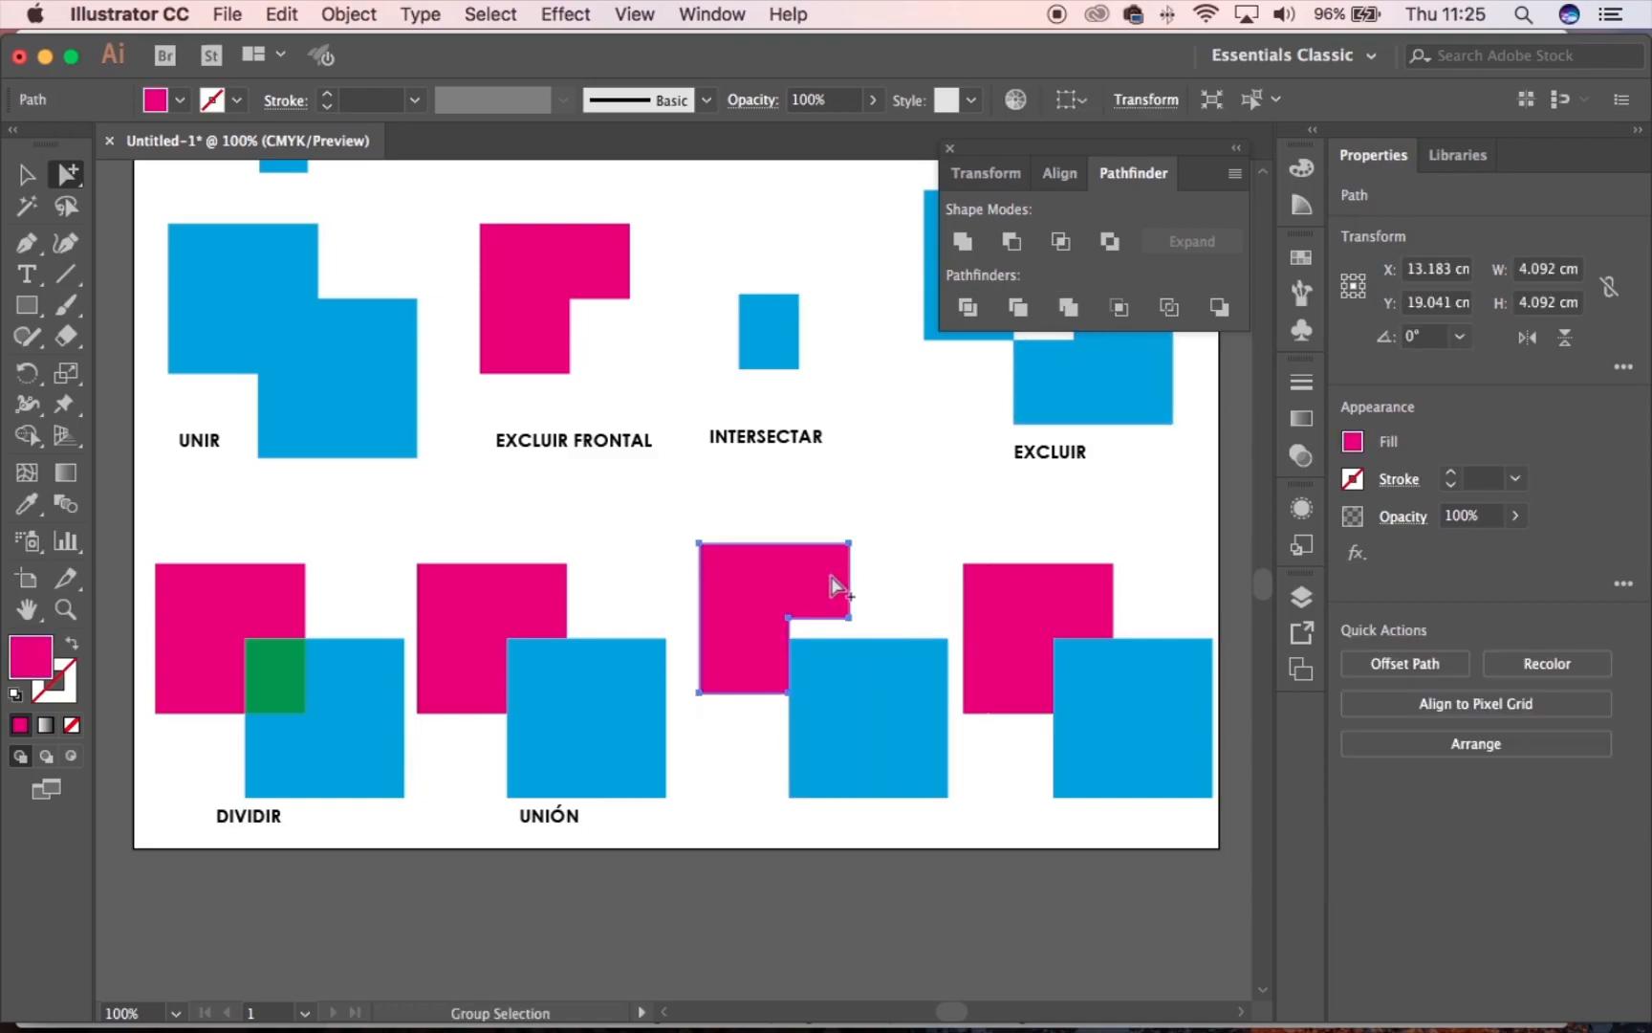
click(885, 619)
click(880, 693)
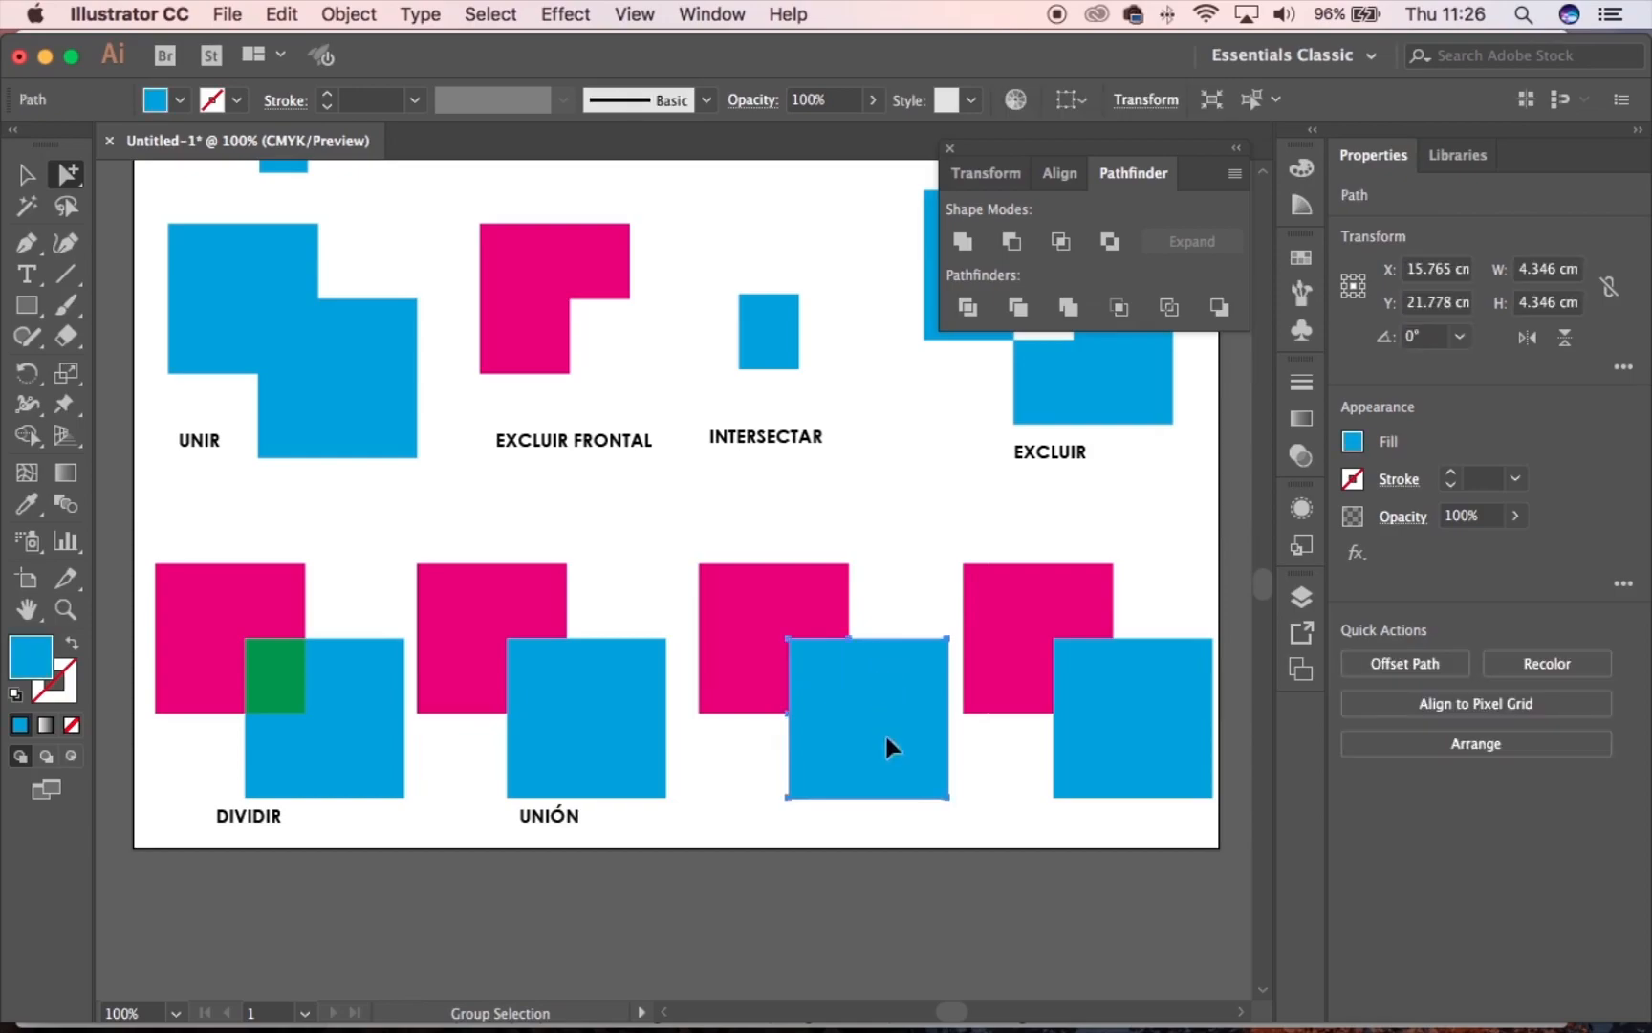
drag(878, 715, 903, 765)
key(super+z)
Recolour the merged third group with the Eyedropper, sampling magenta, blue and finally the green of the divided pair's overlap
click(555, 703)
double_click(776, 705)
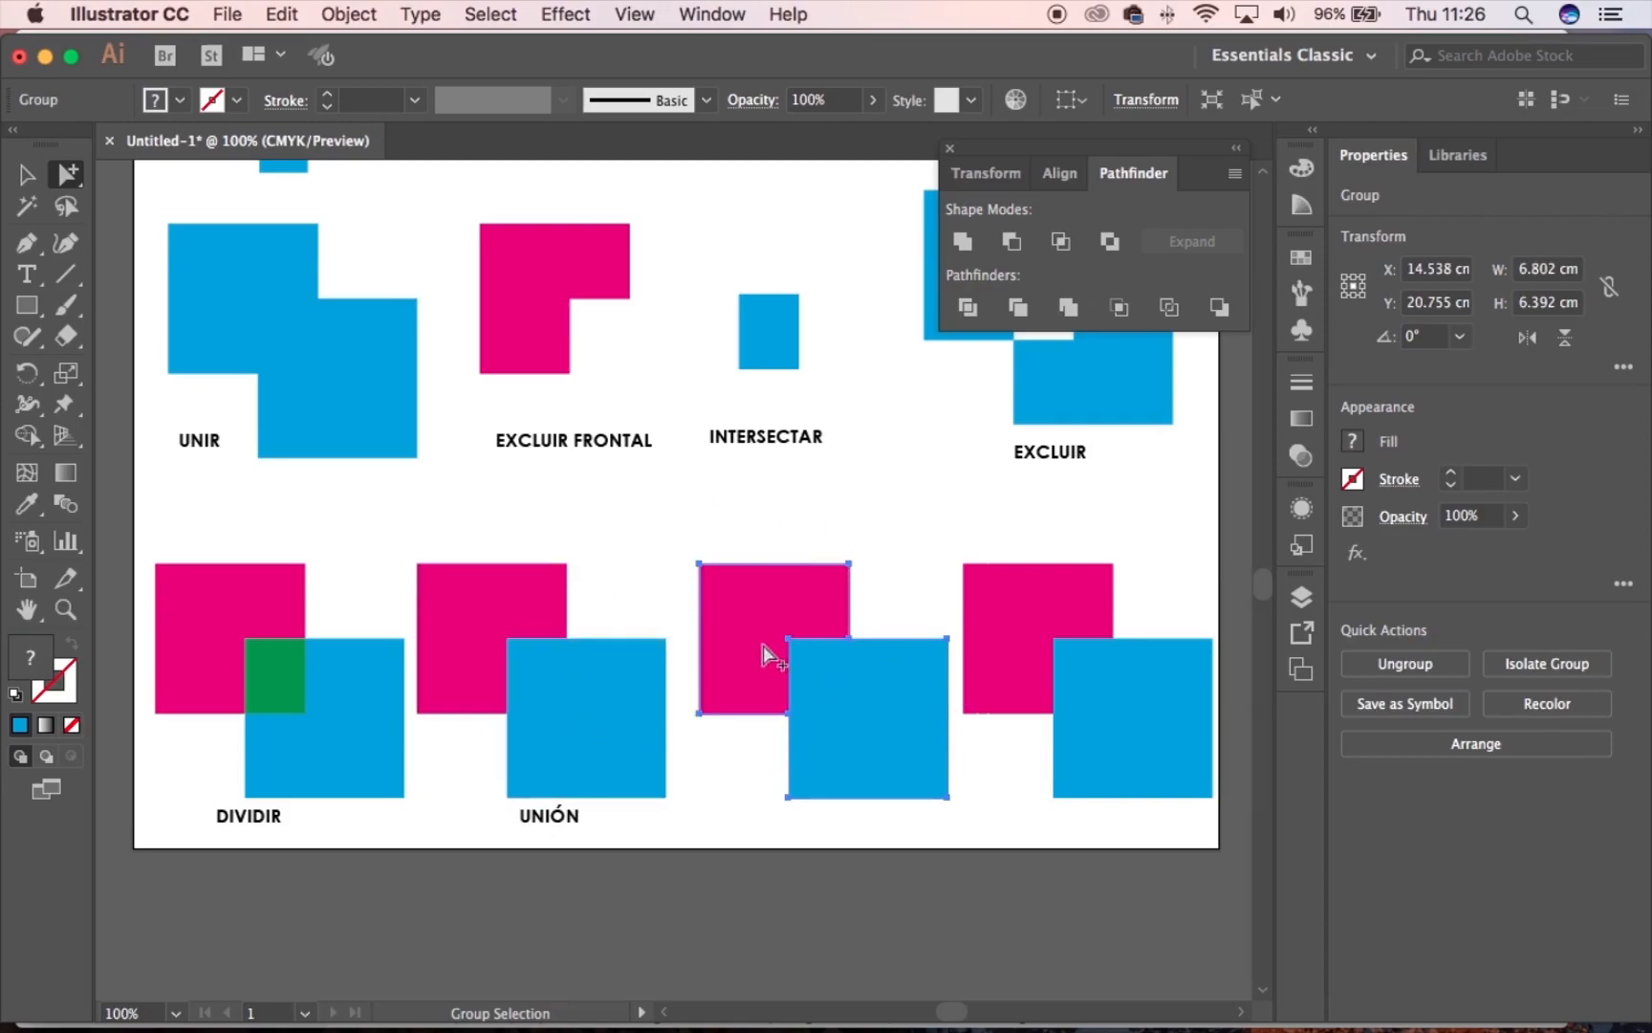
click(798, 502)
click(825, 680)
click(821, 669)
click(27, 503)
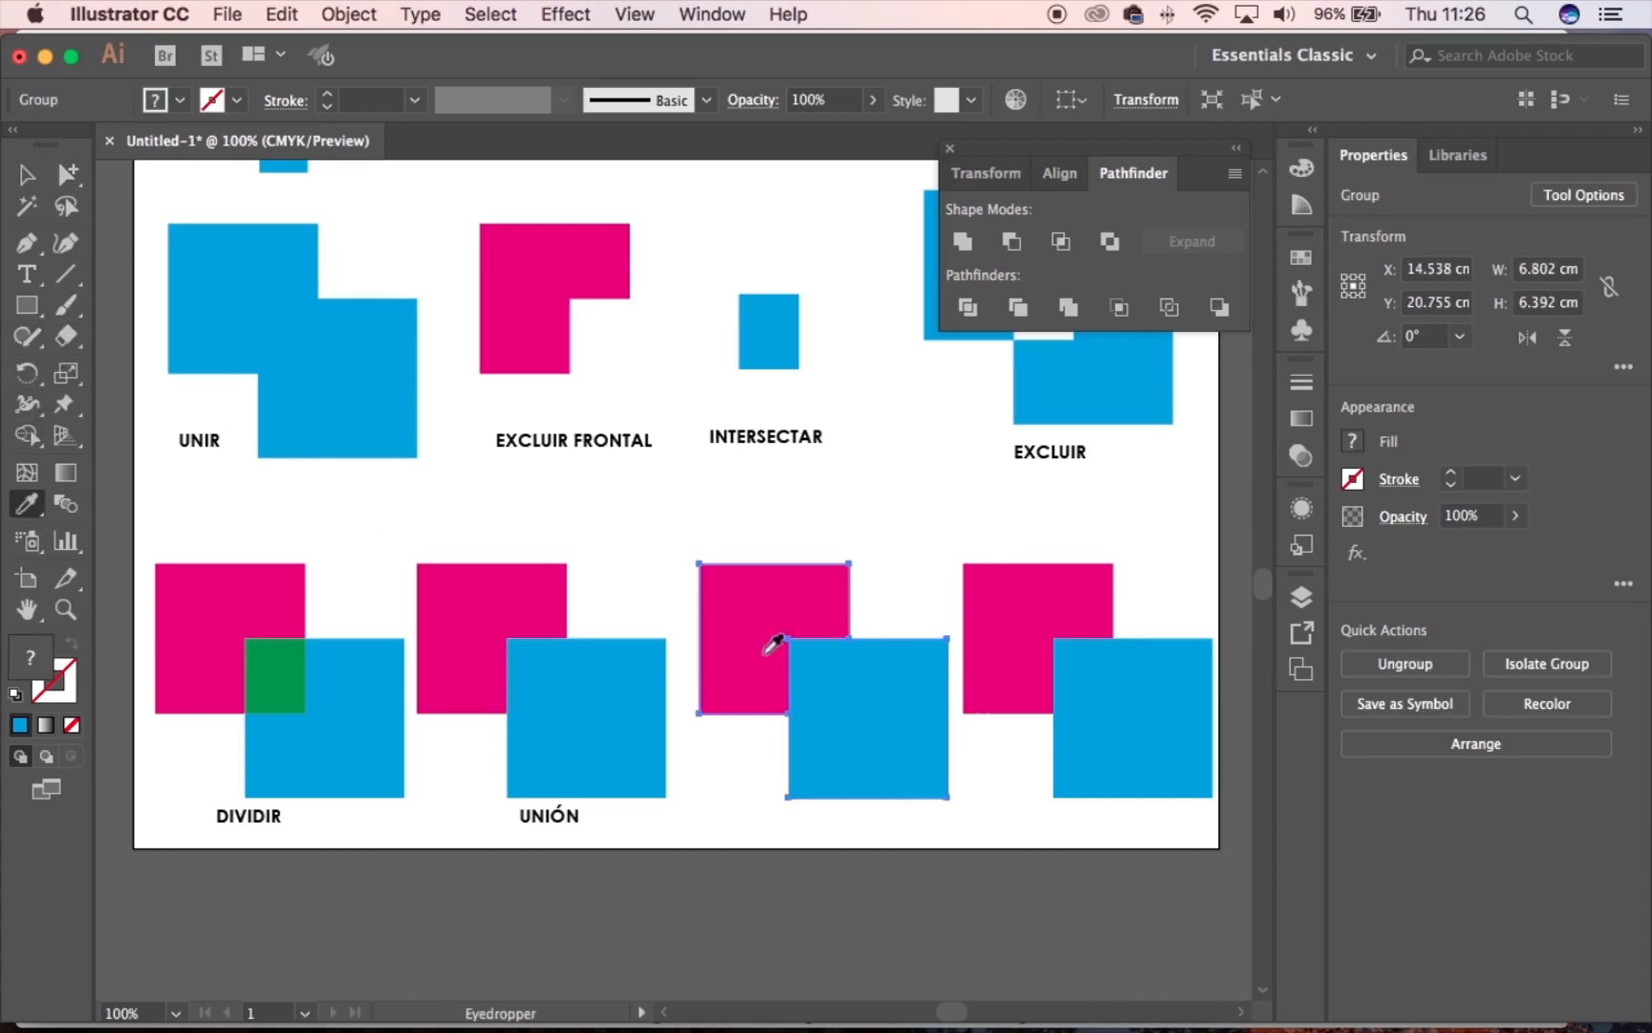
click(762, 618)
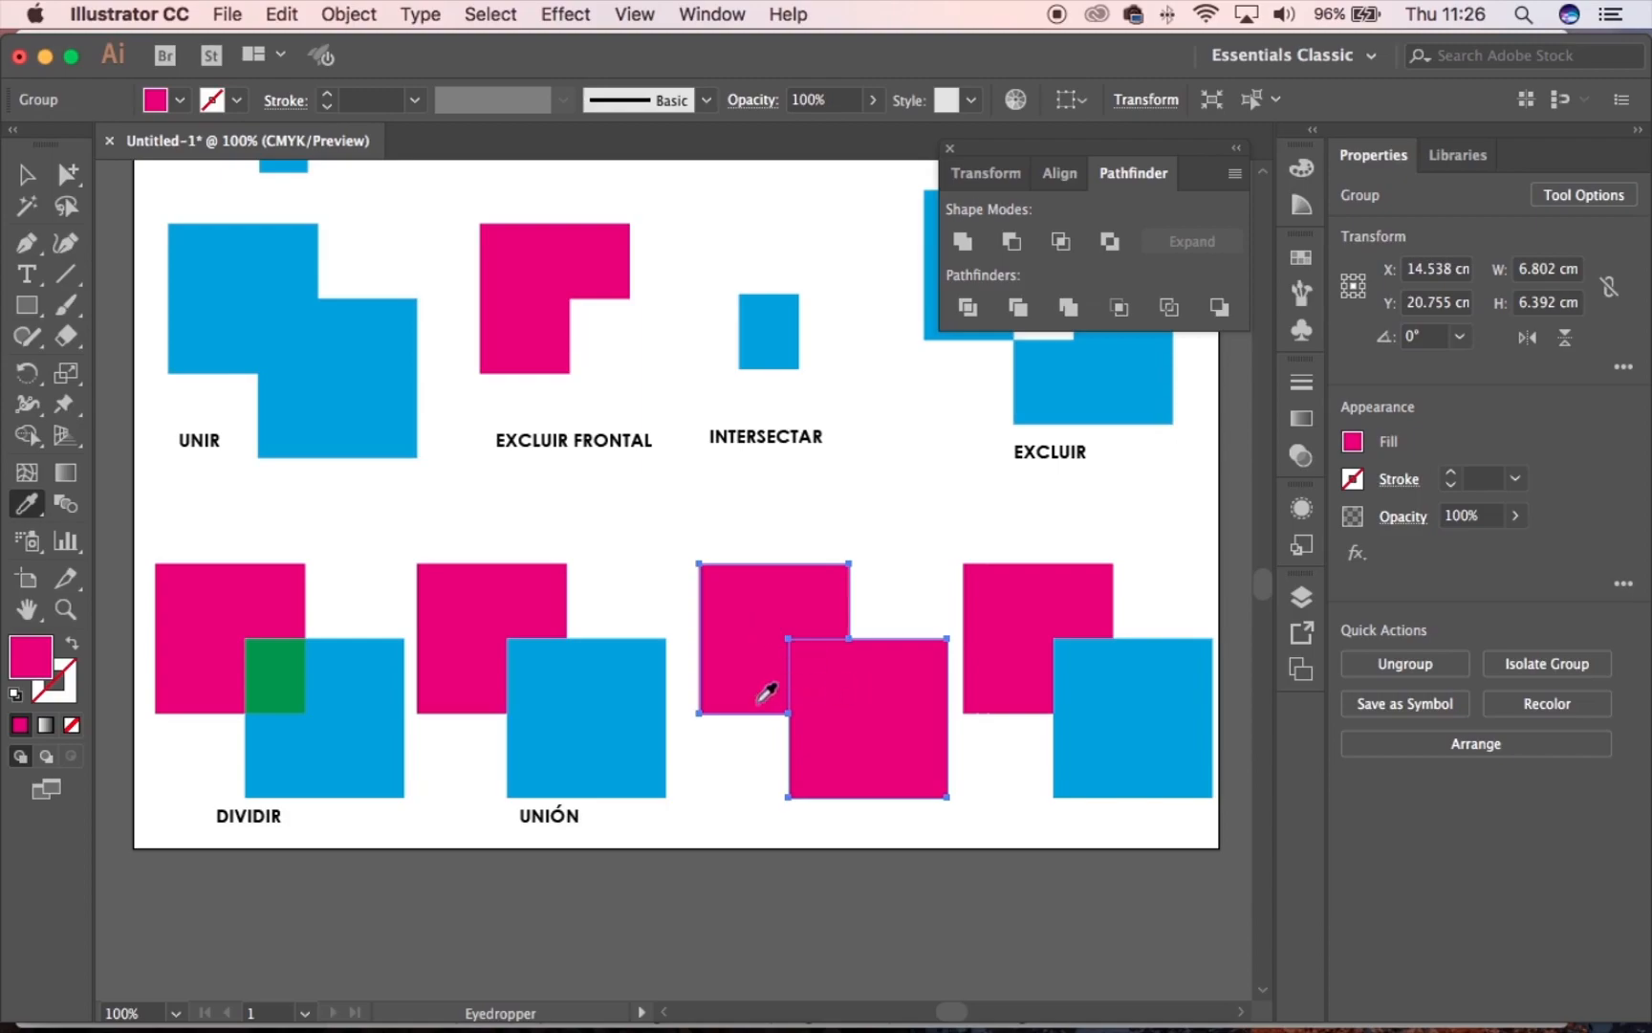
click(607, 688)
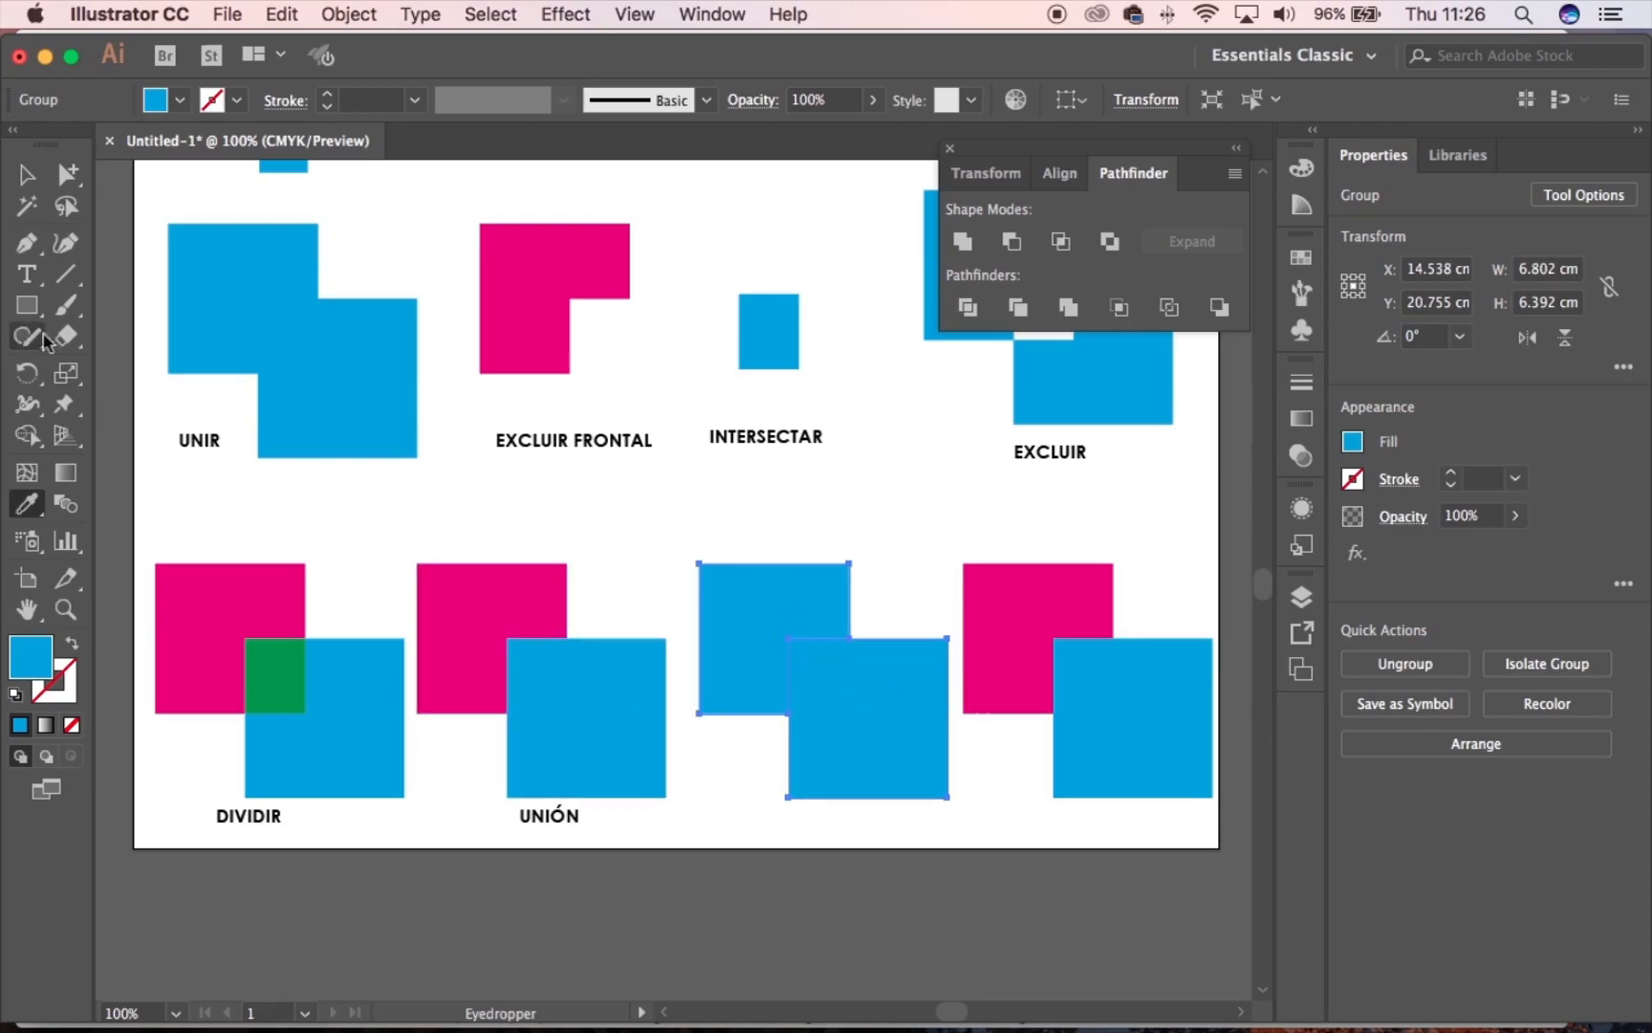
click(278, 681)
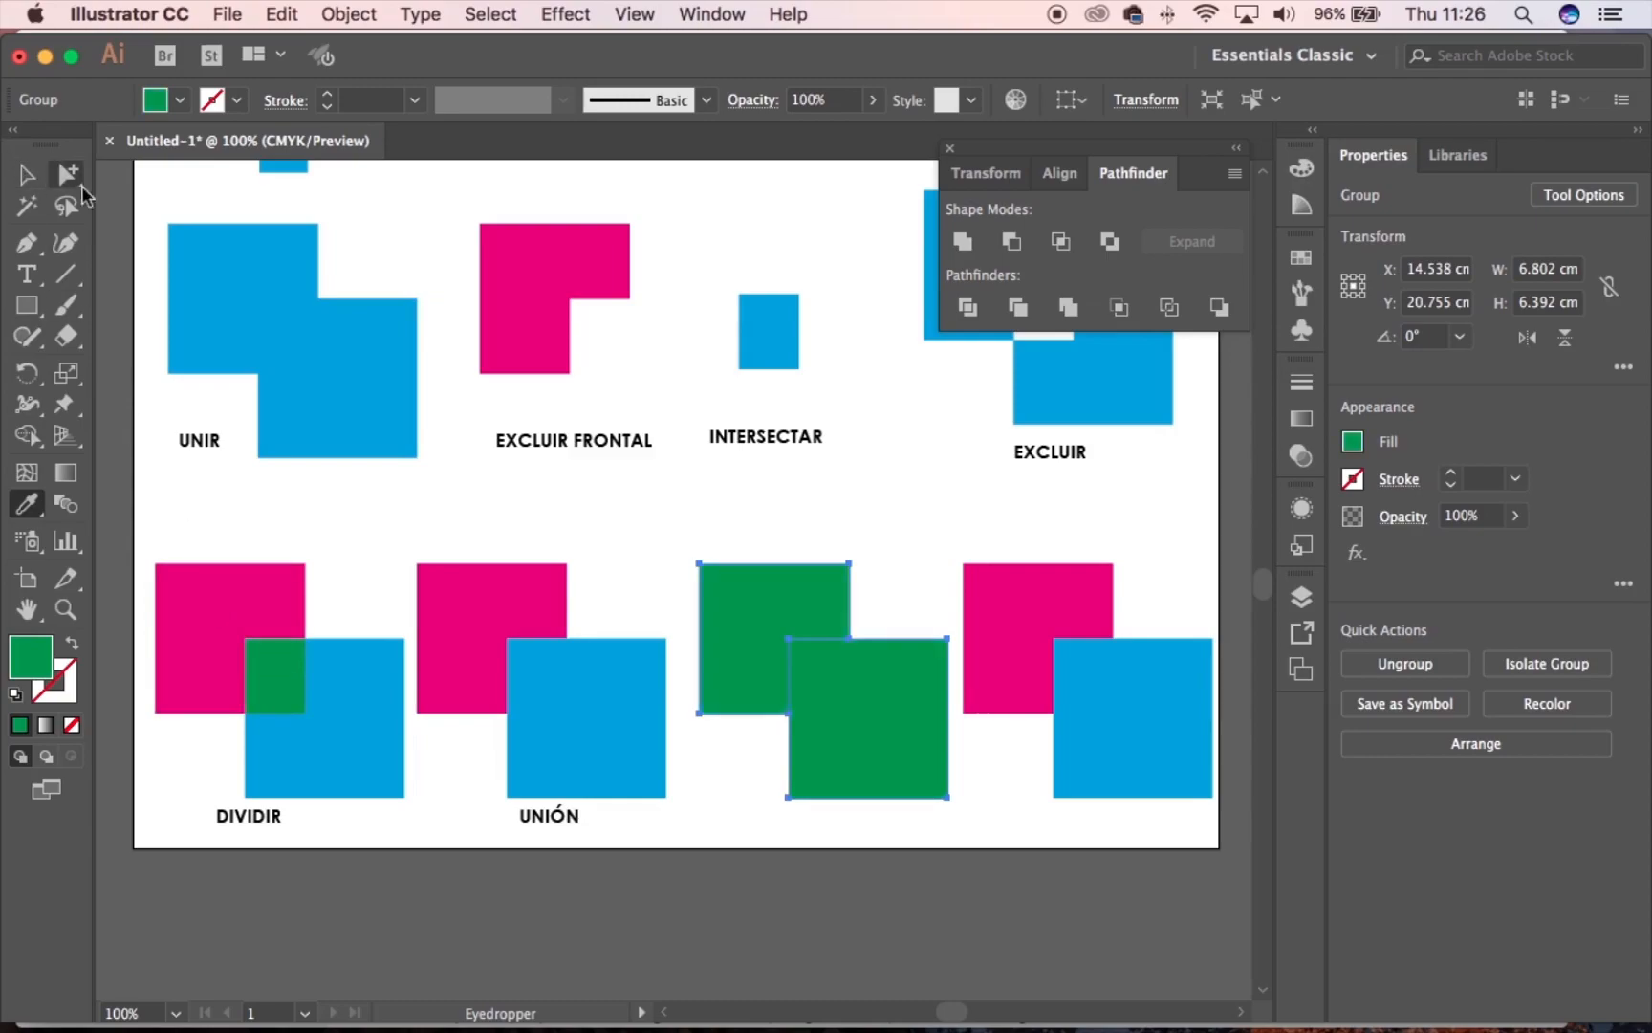
Move the "UNIÓN" label so it sits between the second and third pairs in the lower row
click(69, 174)
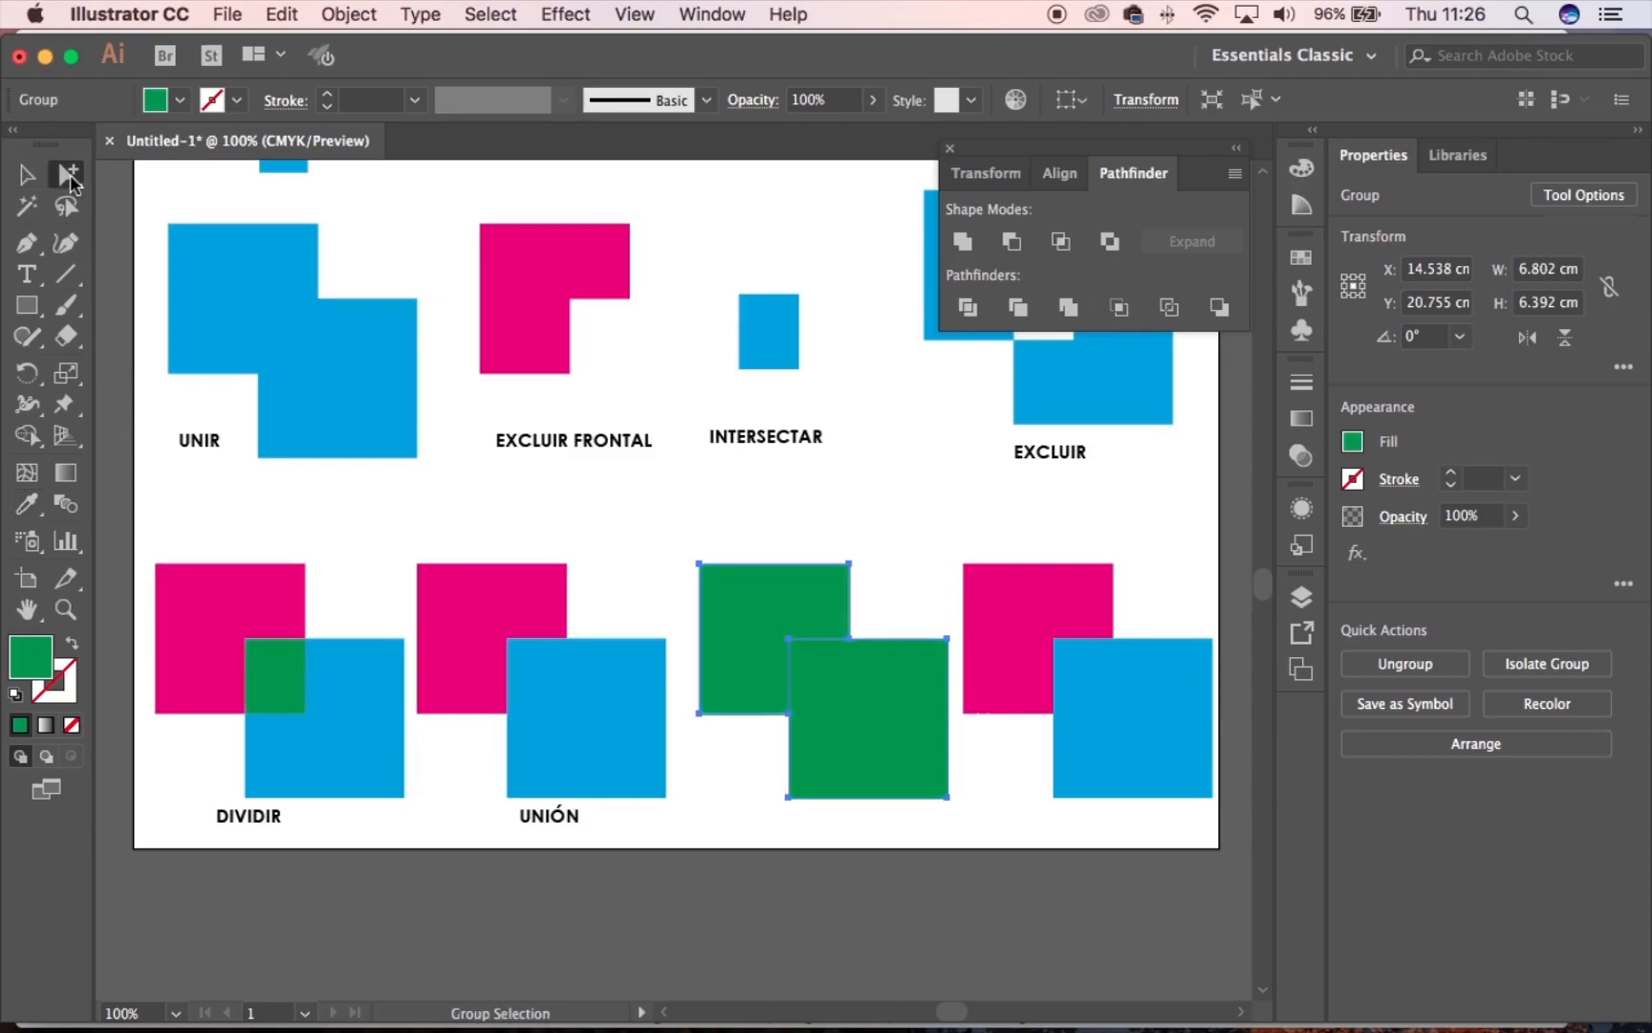
click(894, 557)
drag(578, 827, 727, 842)
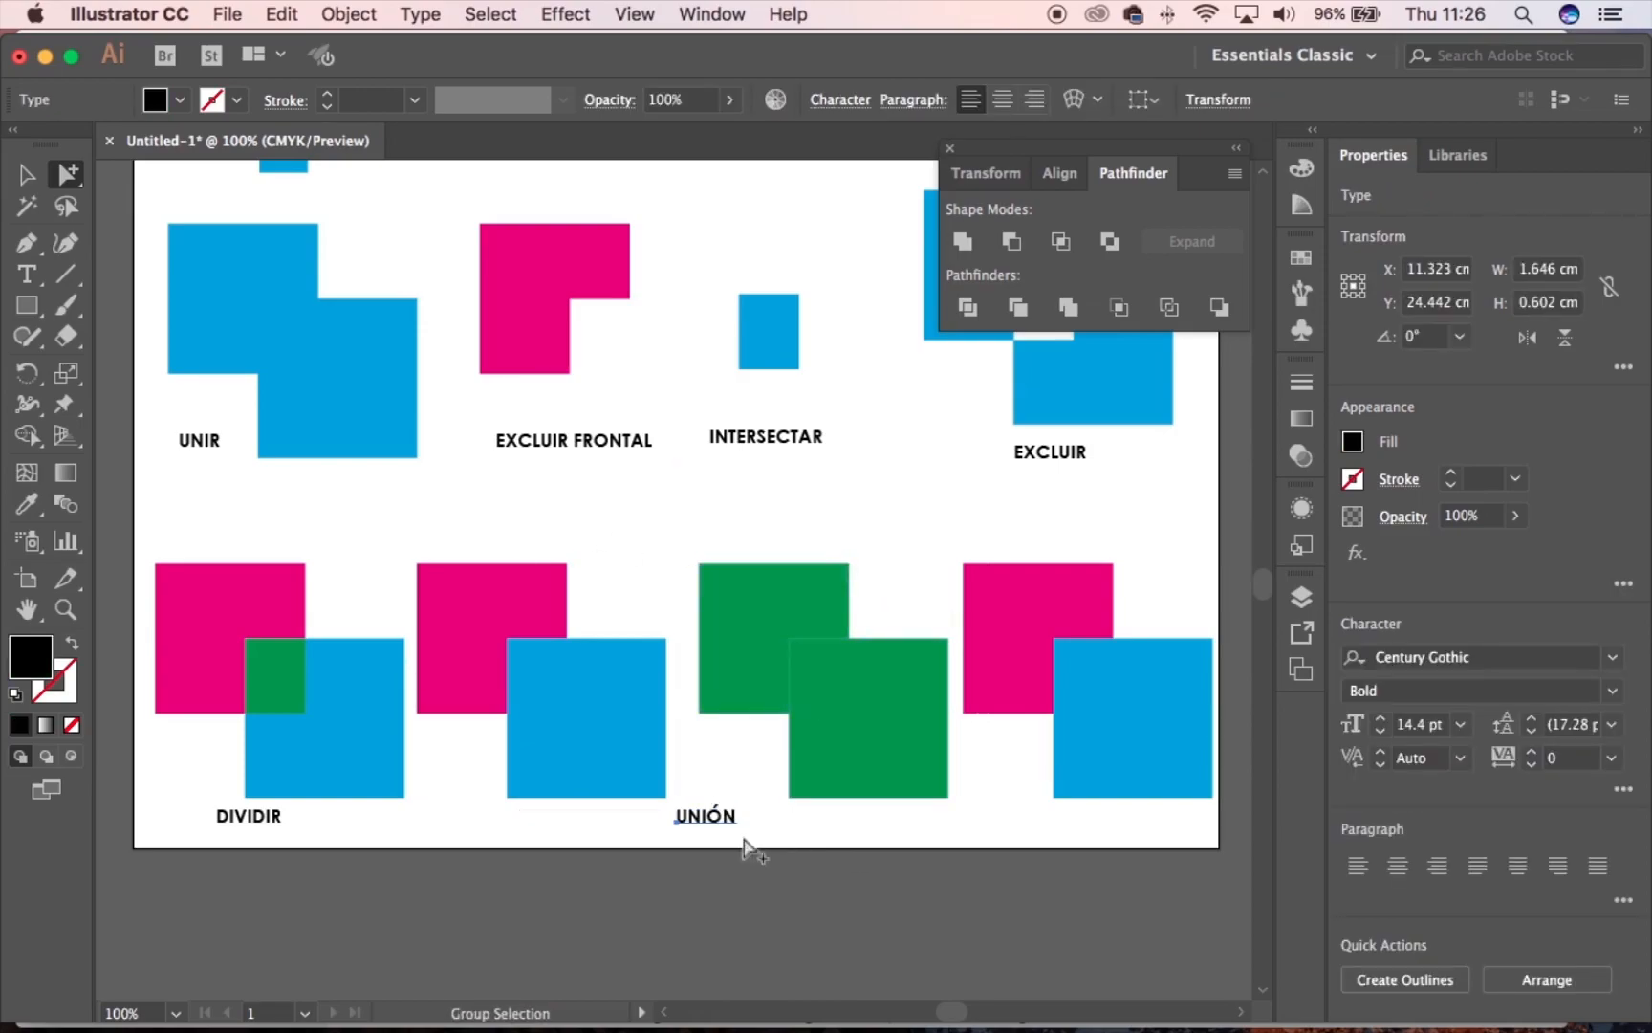
Apply the Crop pathfinder to the fourth pair of overlapping squares in the lower row
key(space)
drag(882, 809, 743, 780)
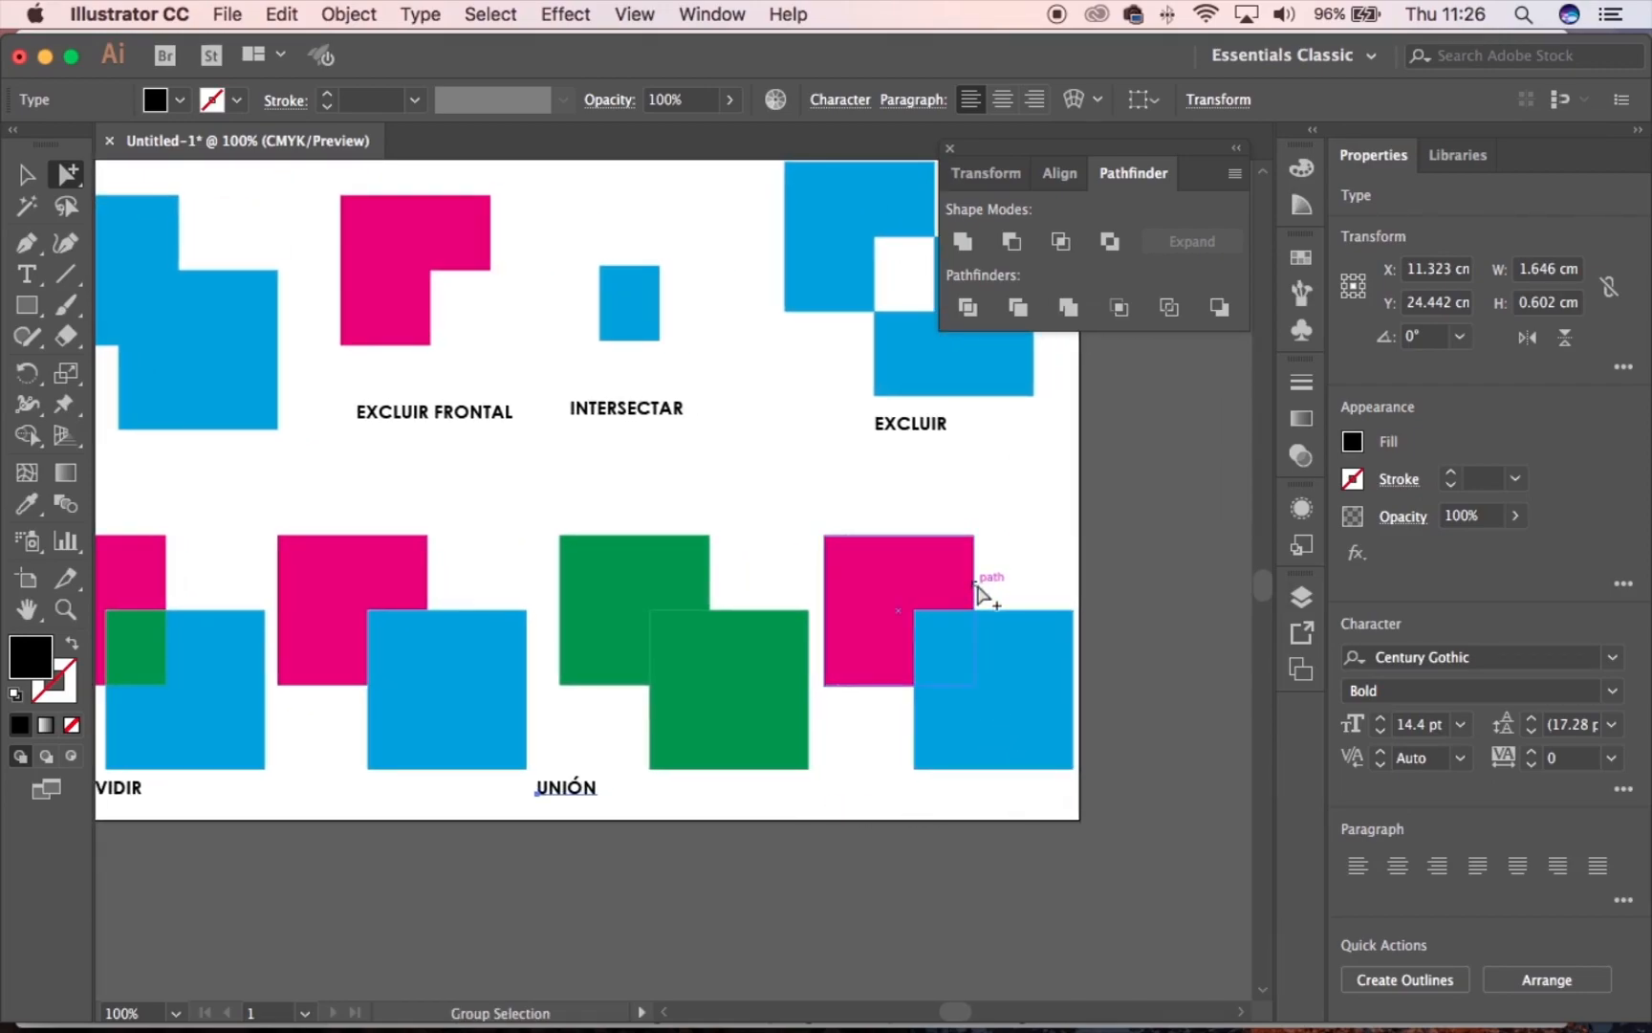
drag(844, 489, 1080, 653)
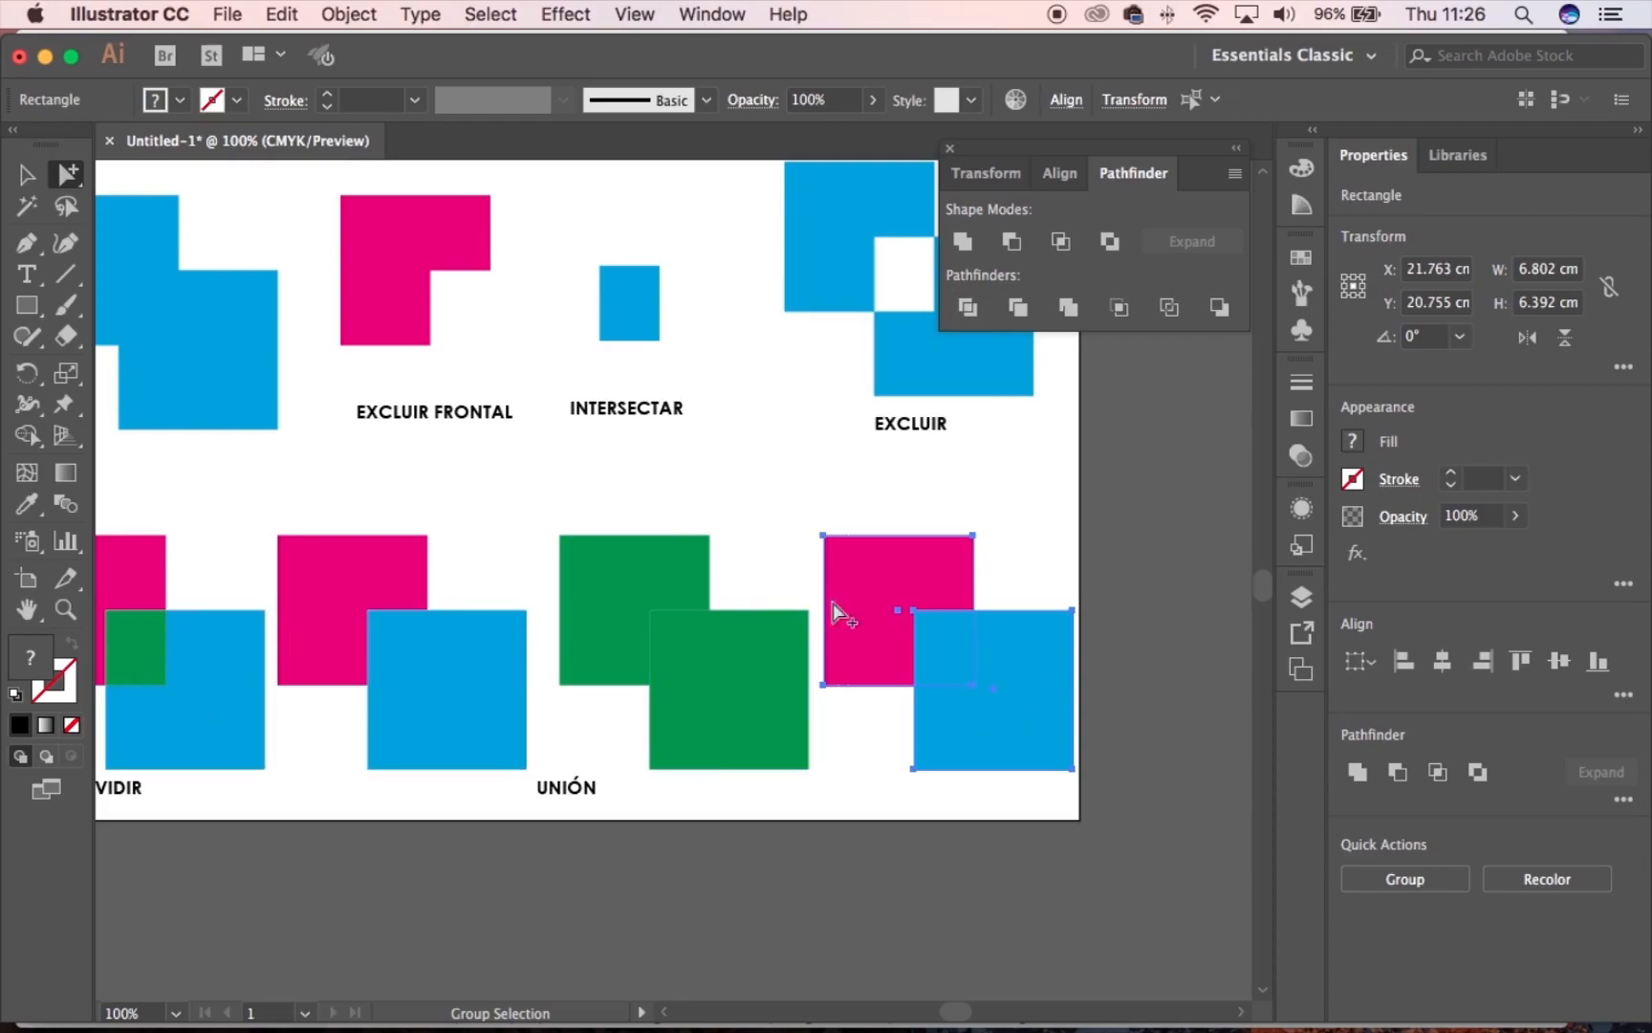
click(1119, 308)
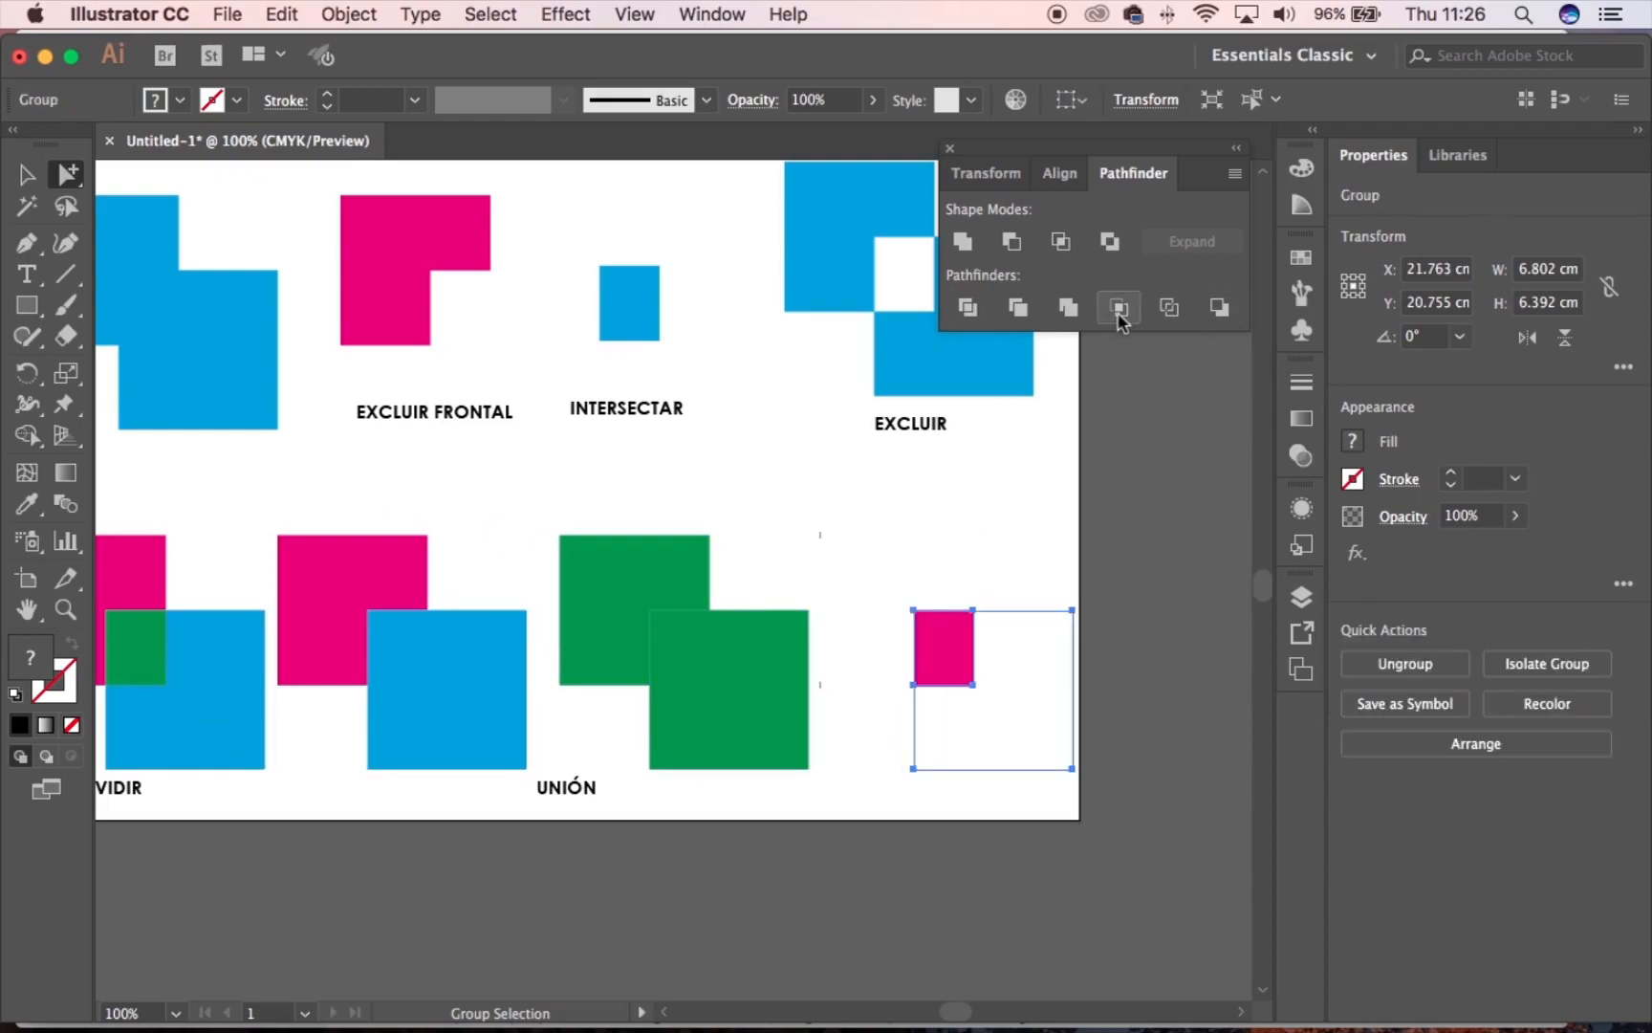
Examine the cropped fourth group's paths by switching between Outline and Preview views and selecting the group
click(29, 176)
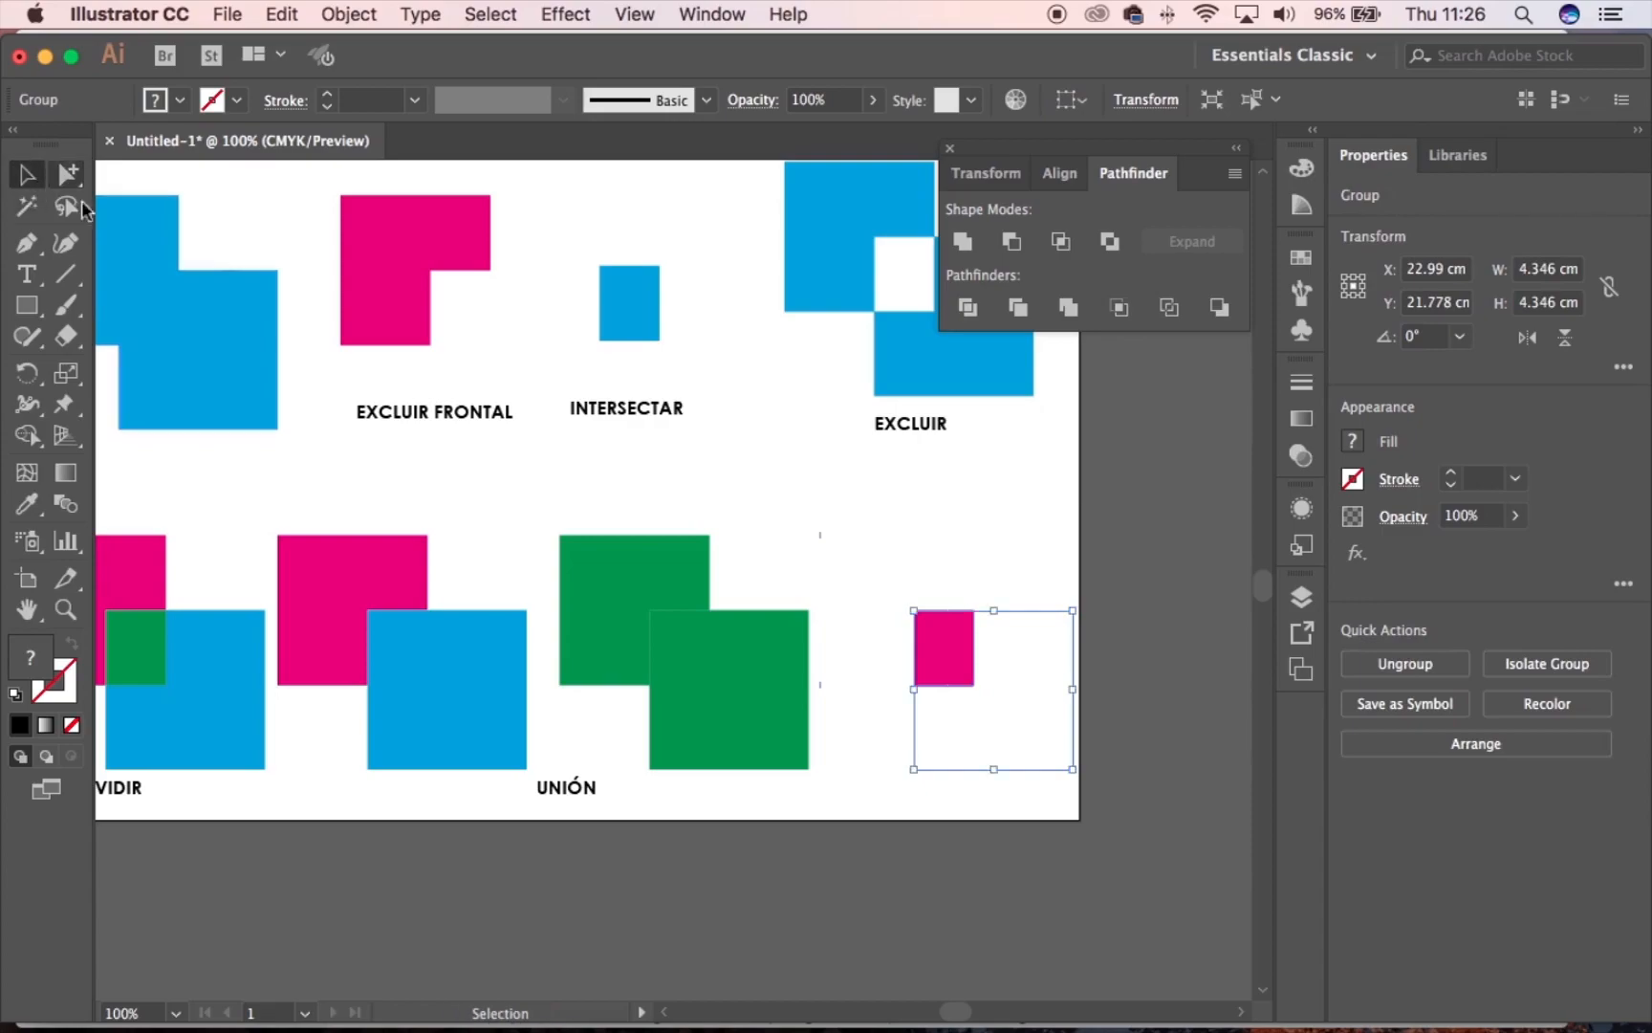
click(1039, 727)
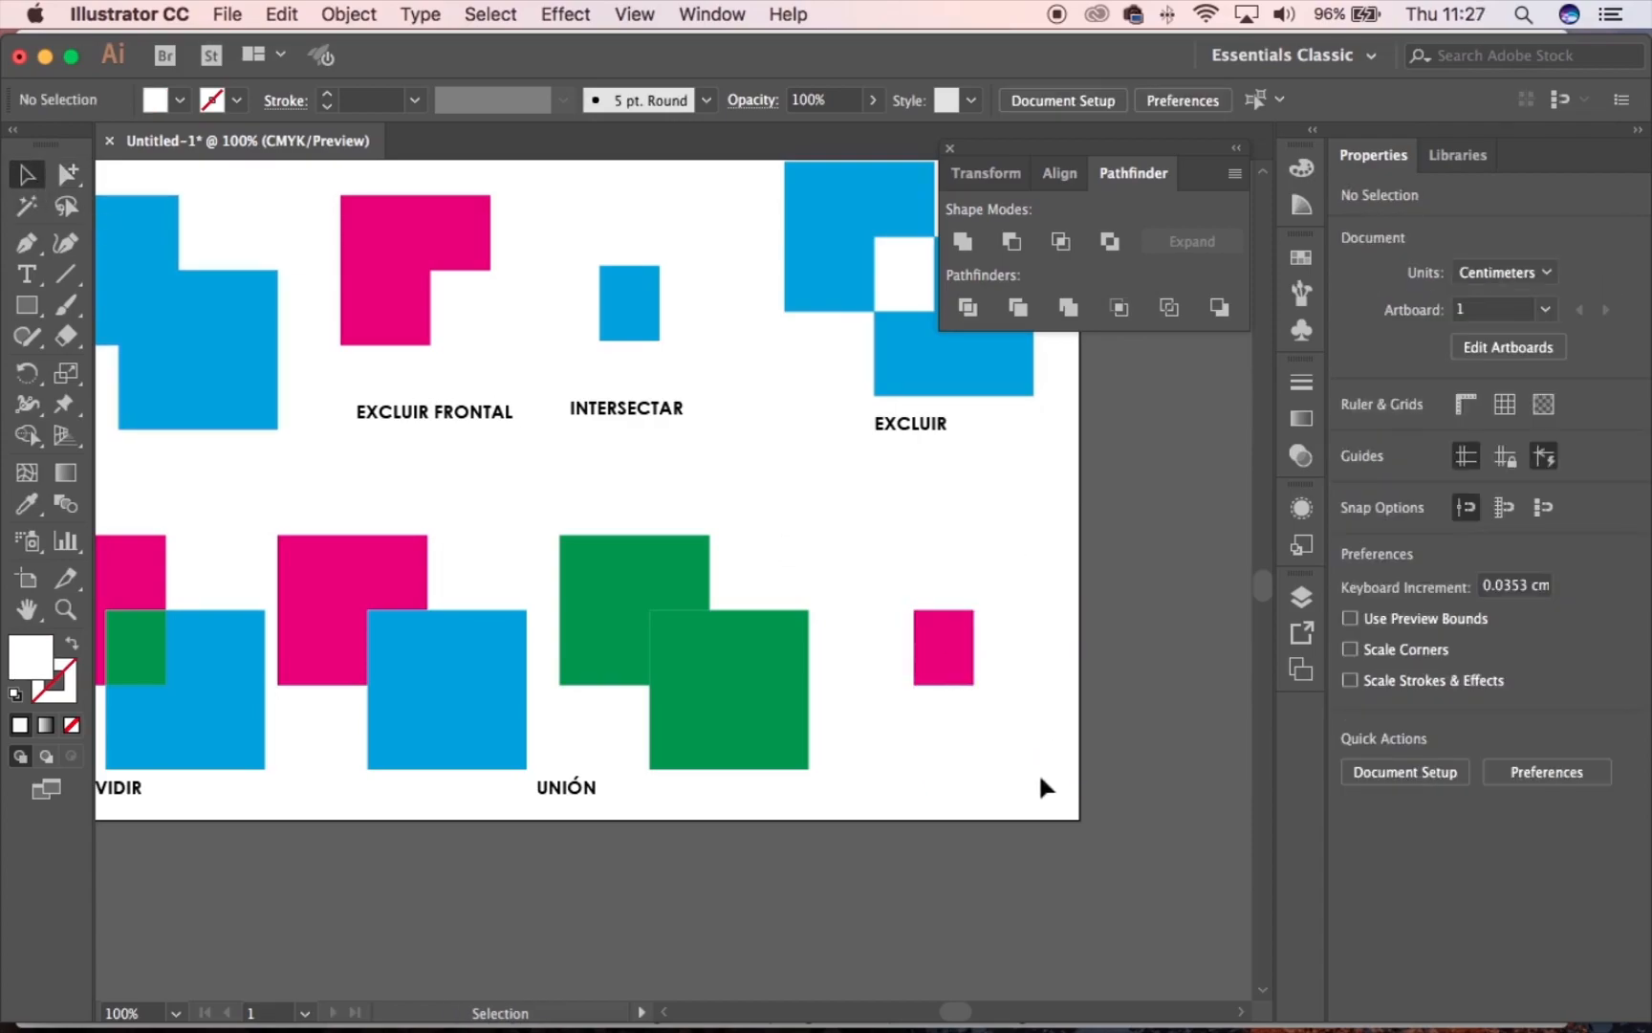
key(super)
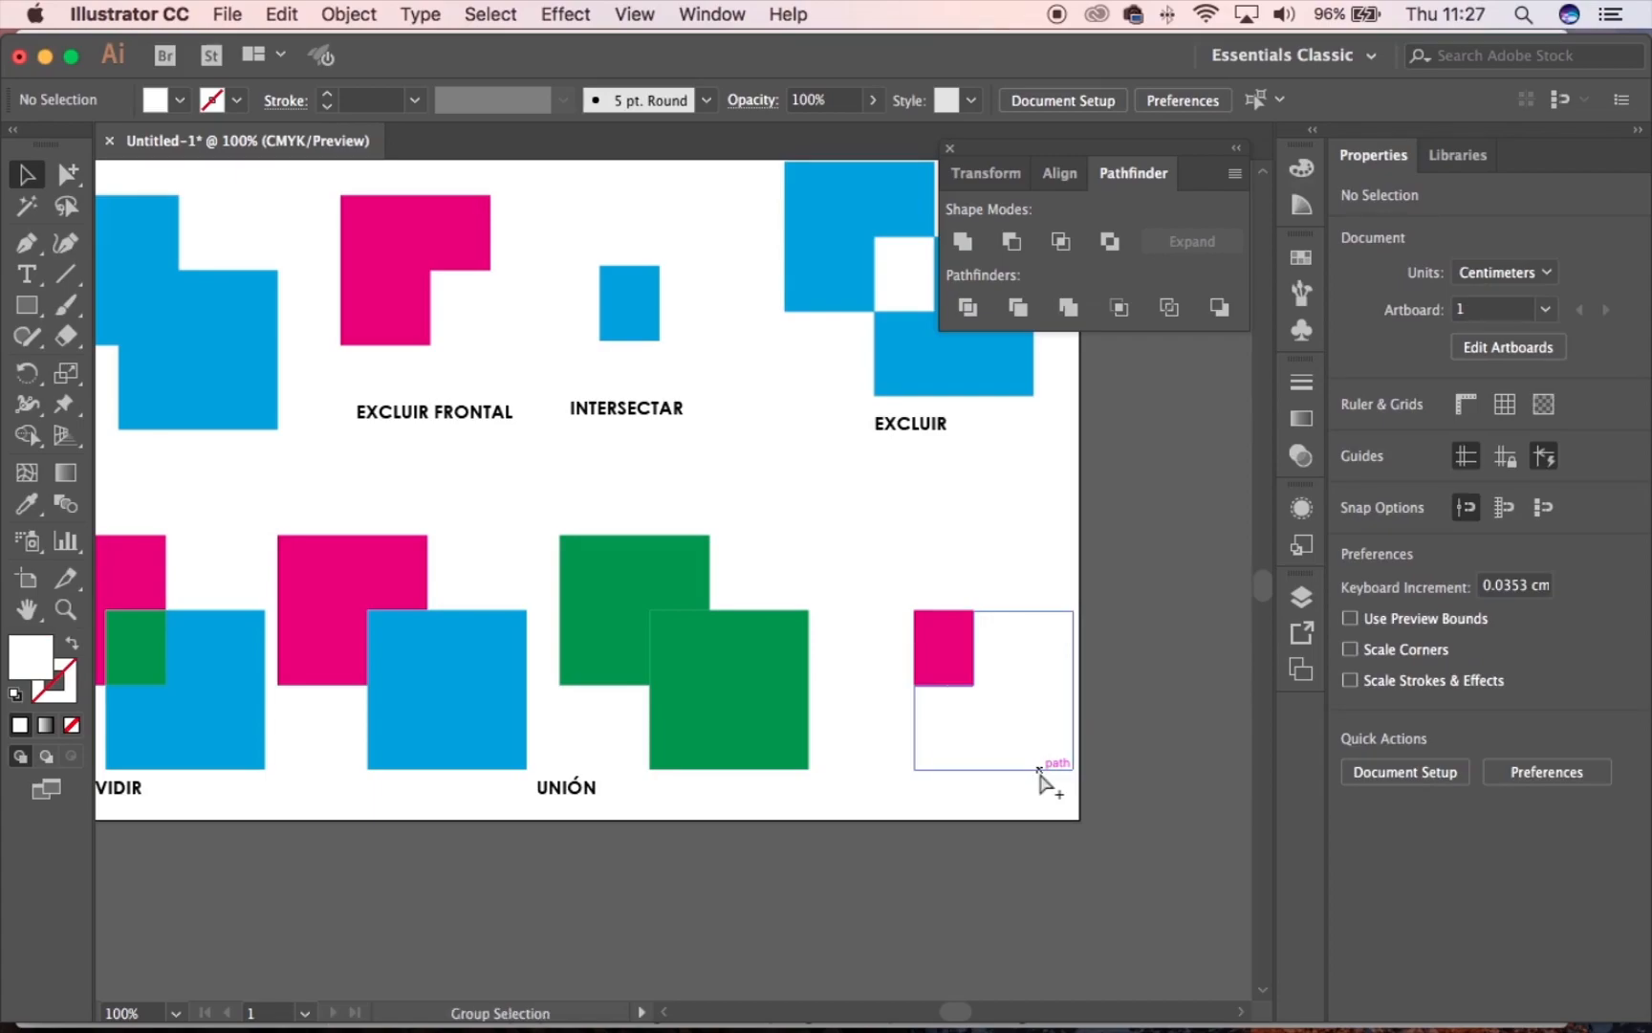
key(super+y)
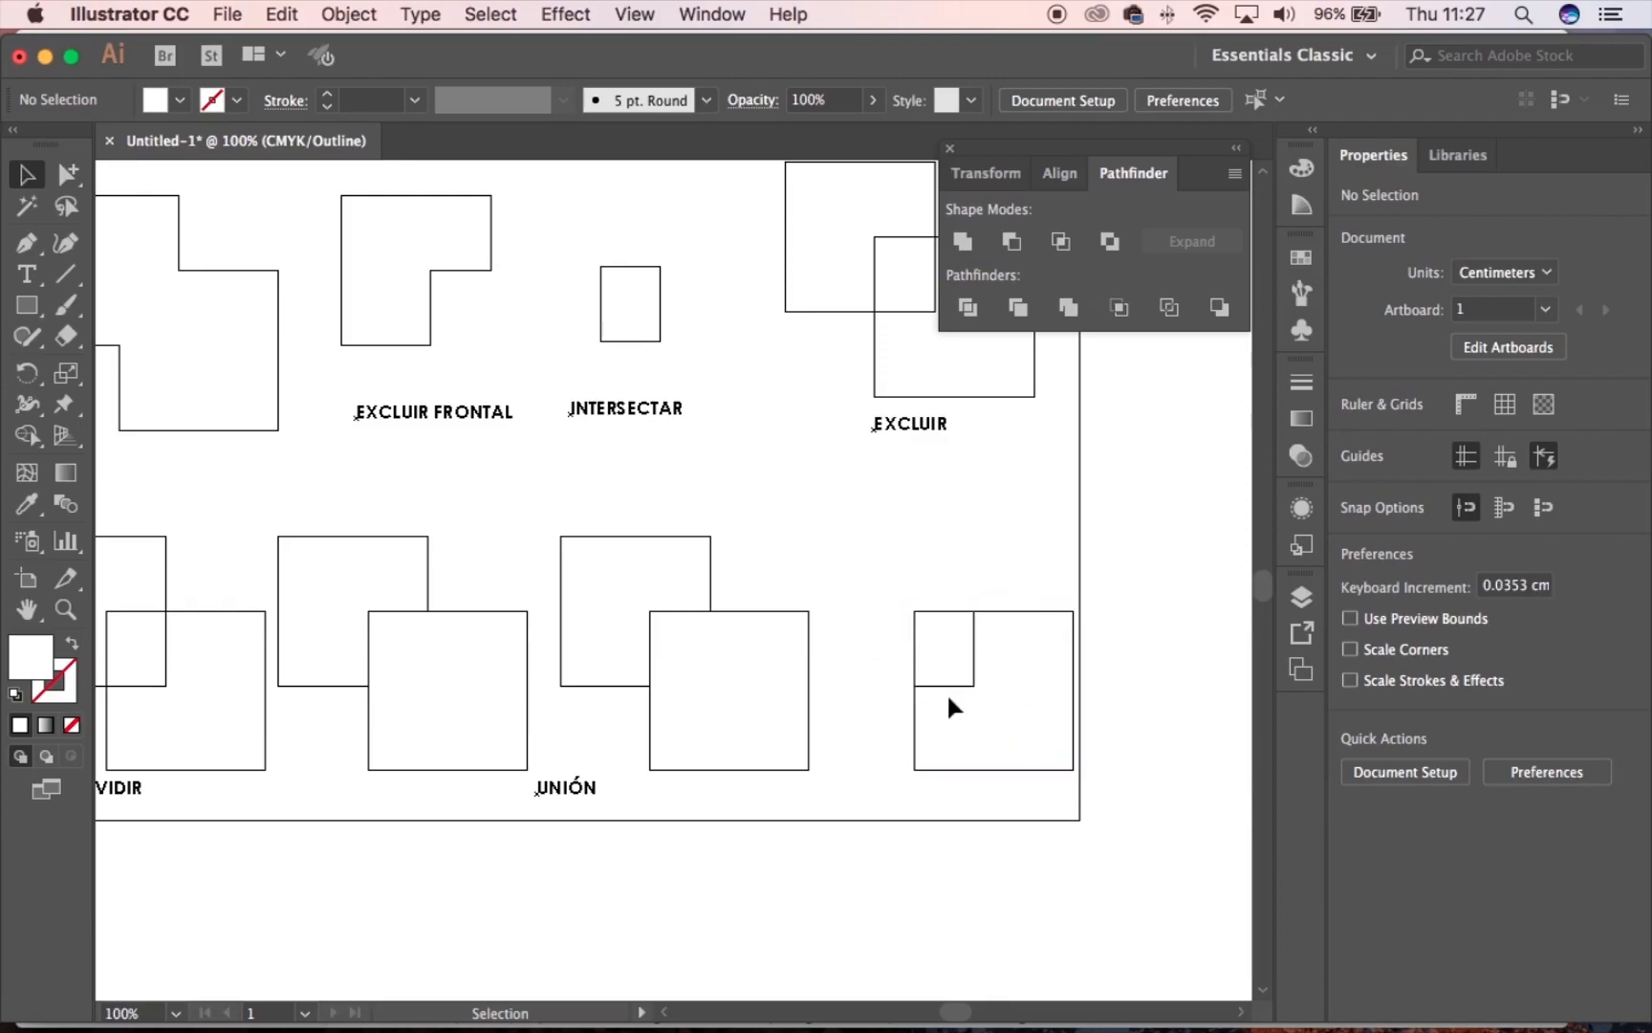
key(super+y)
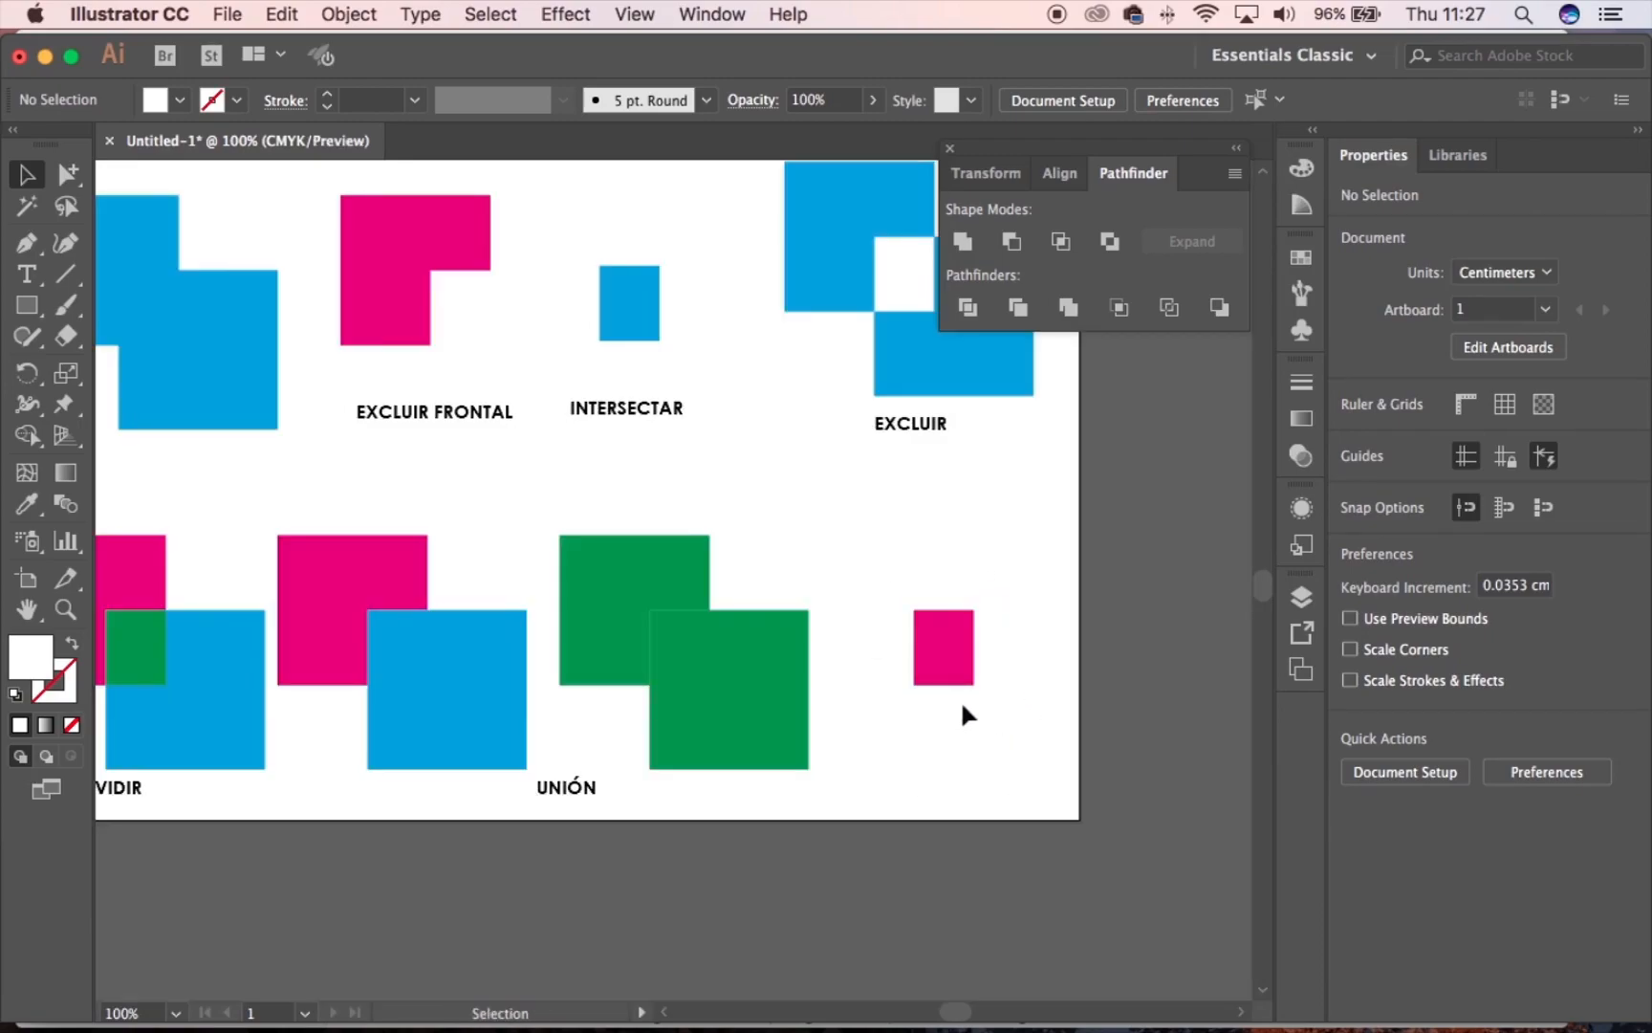
key(super+y)
click(1051, 616)
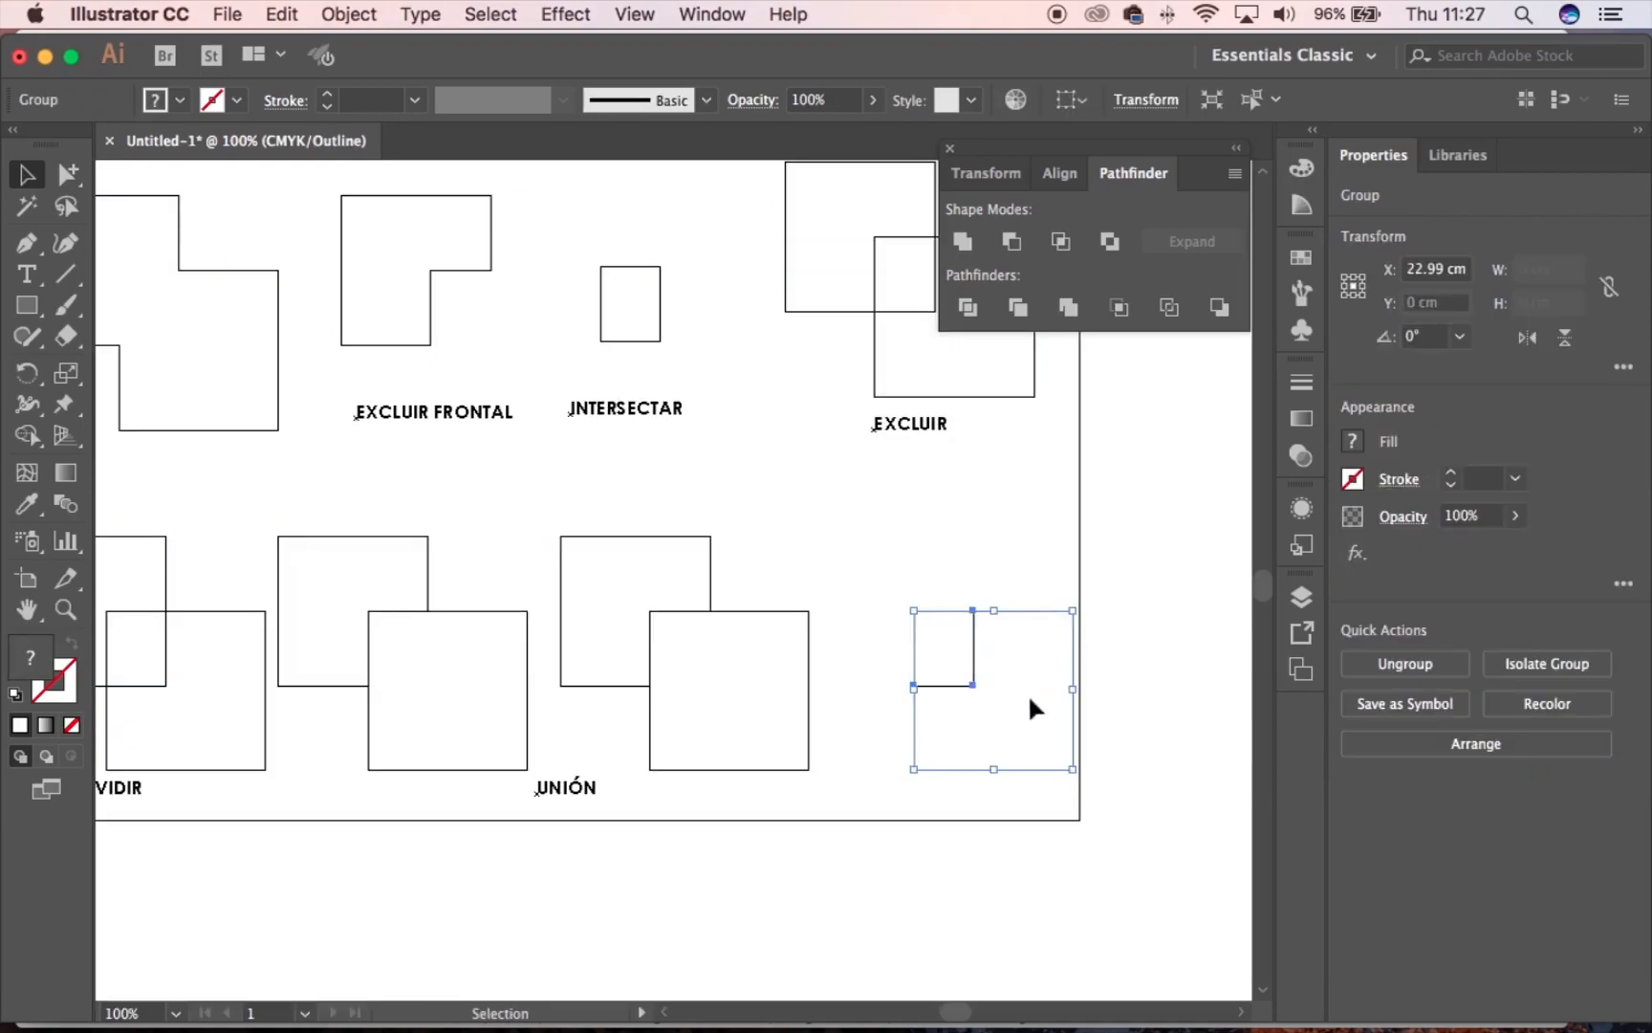
Delete the unfilled leftover path around the cropped magenta piece in Outline view, and return to Preview view
click(68, 173)
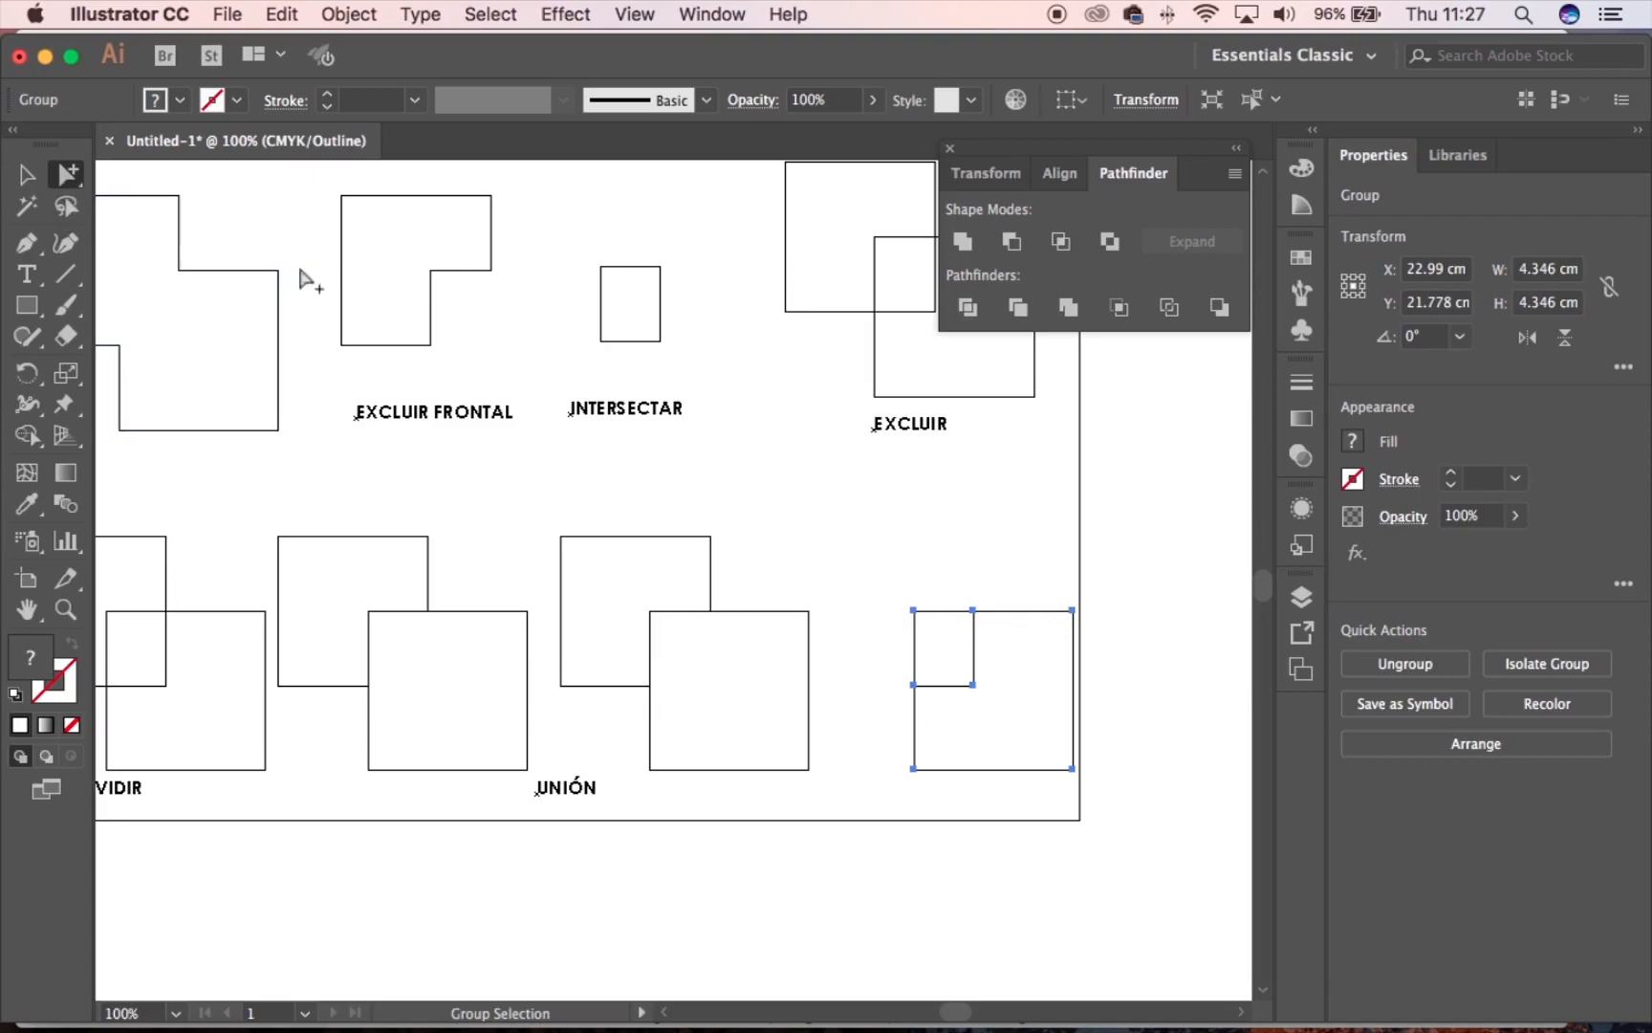
click(1083, 626)
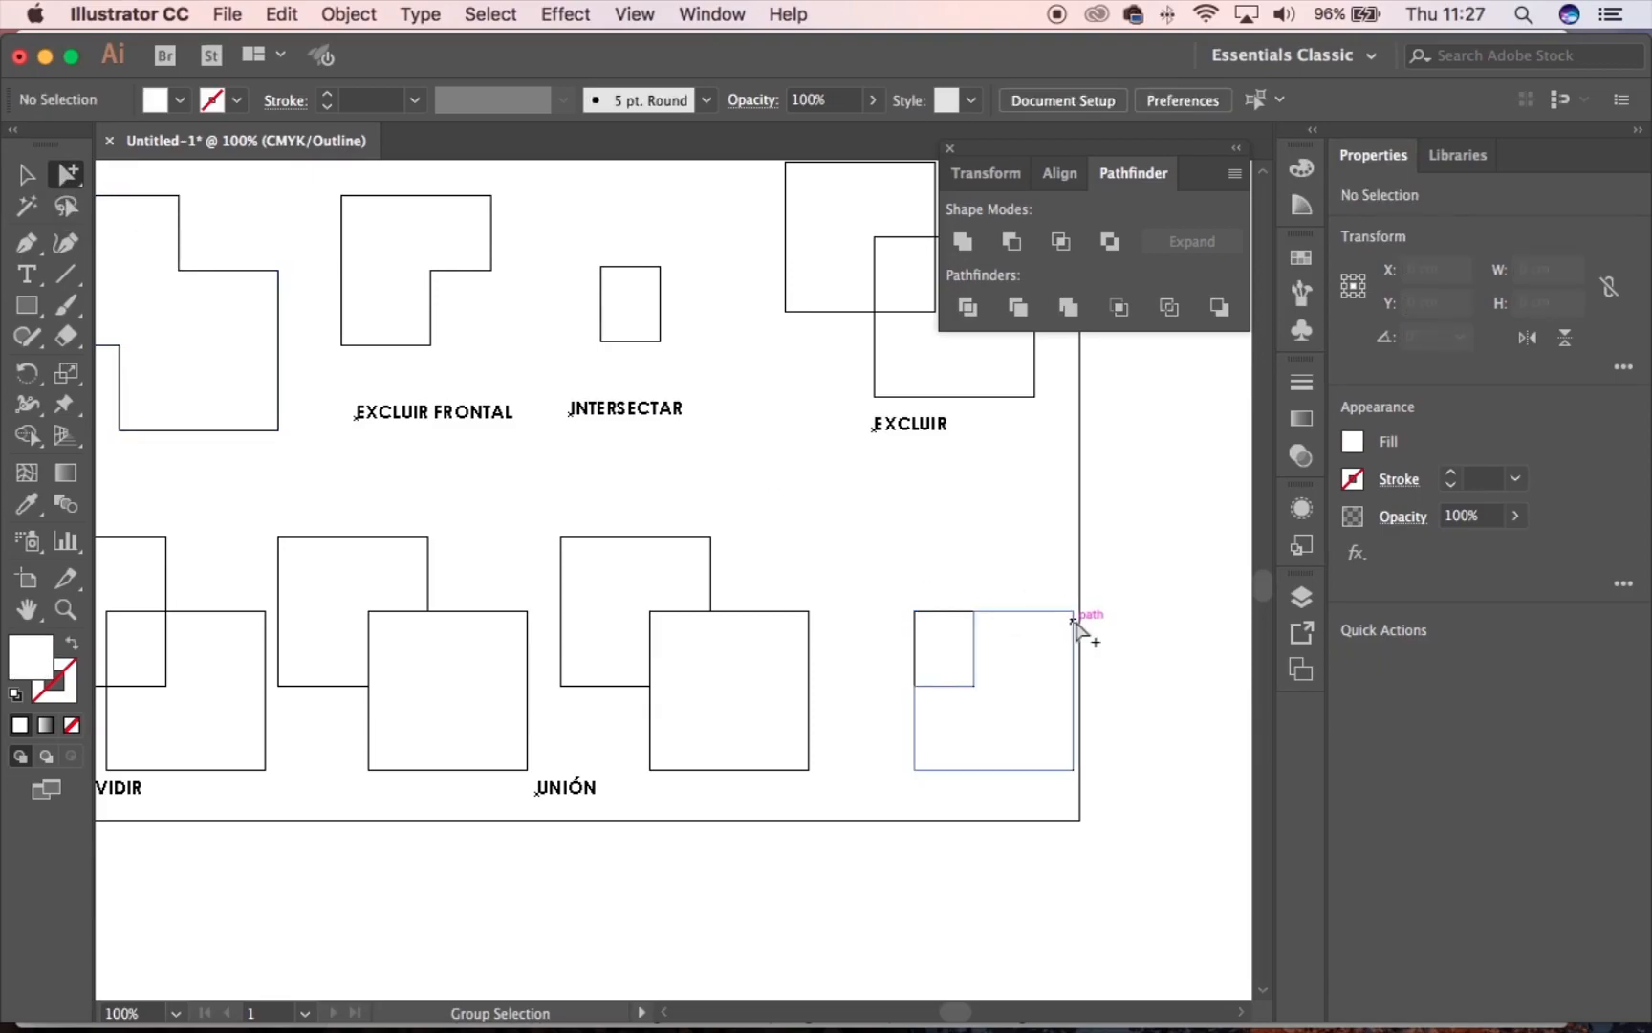
click(1073, 621)
key(Delete)
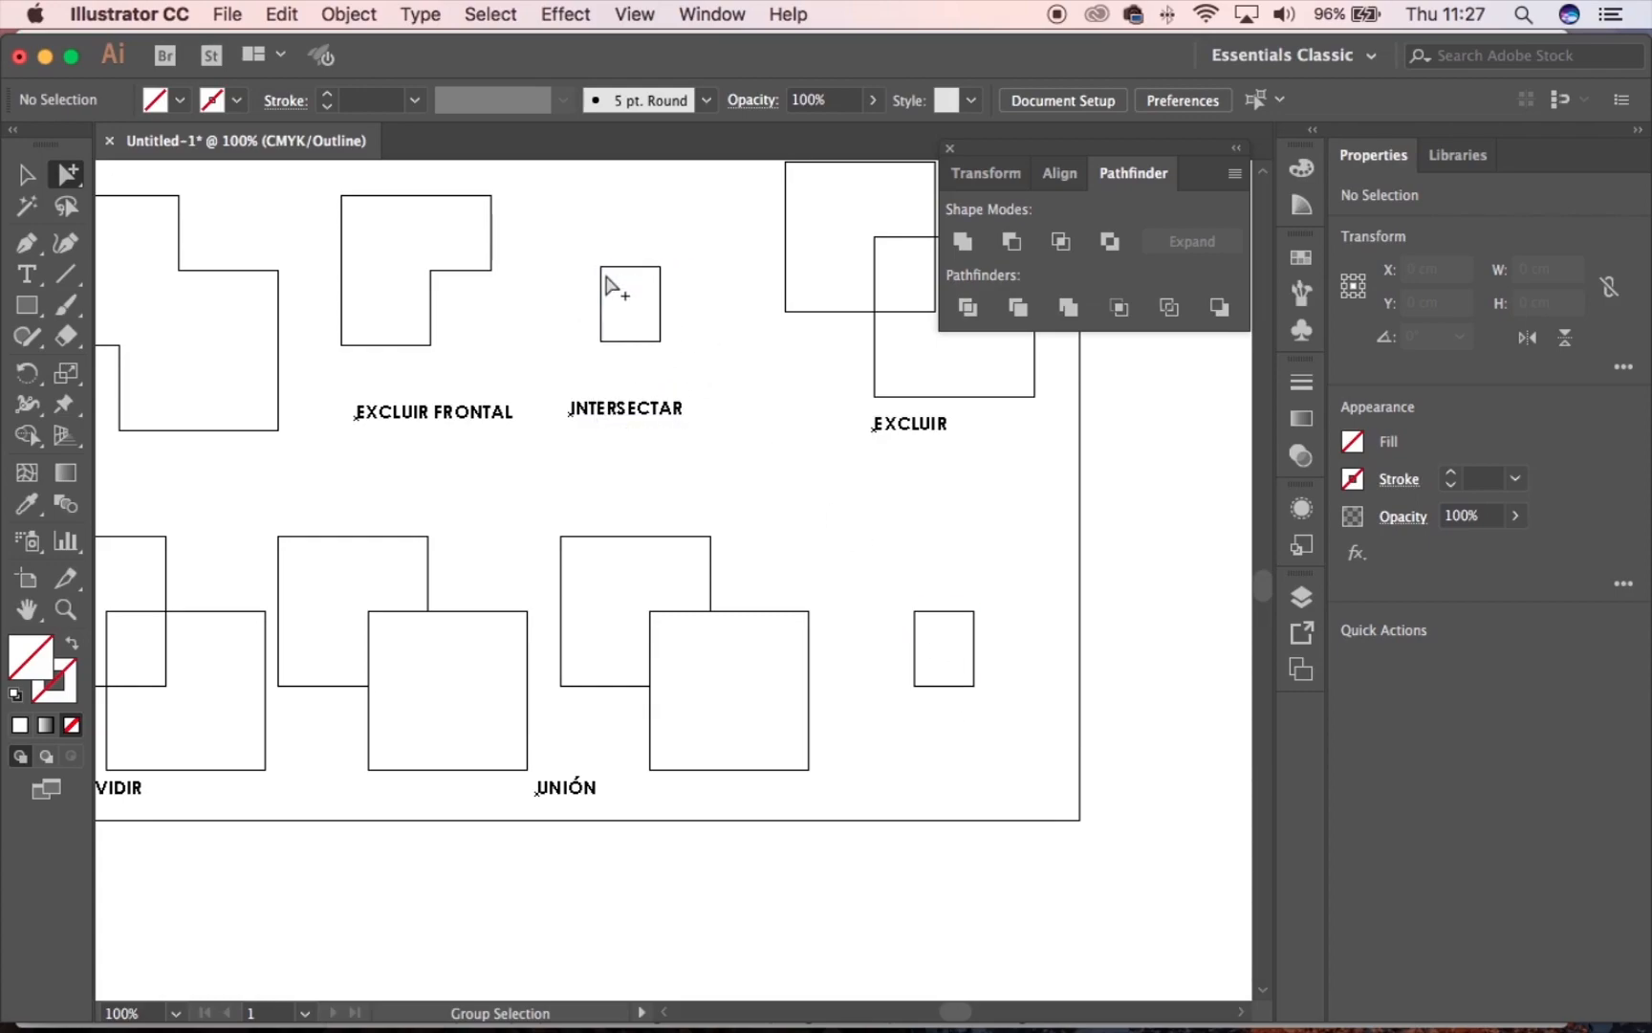
key(super)
key(super+y)
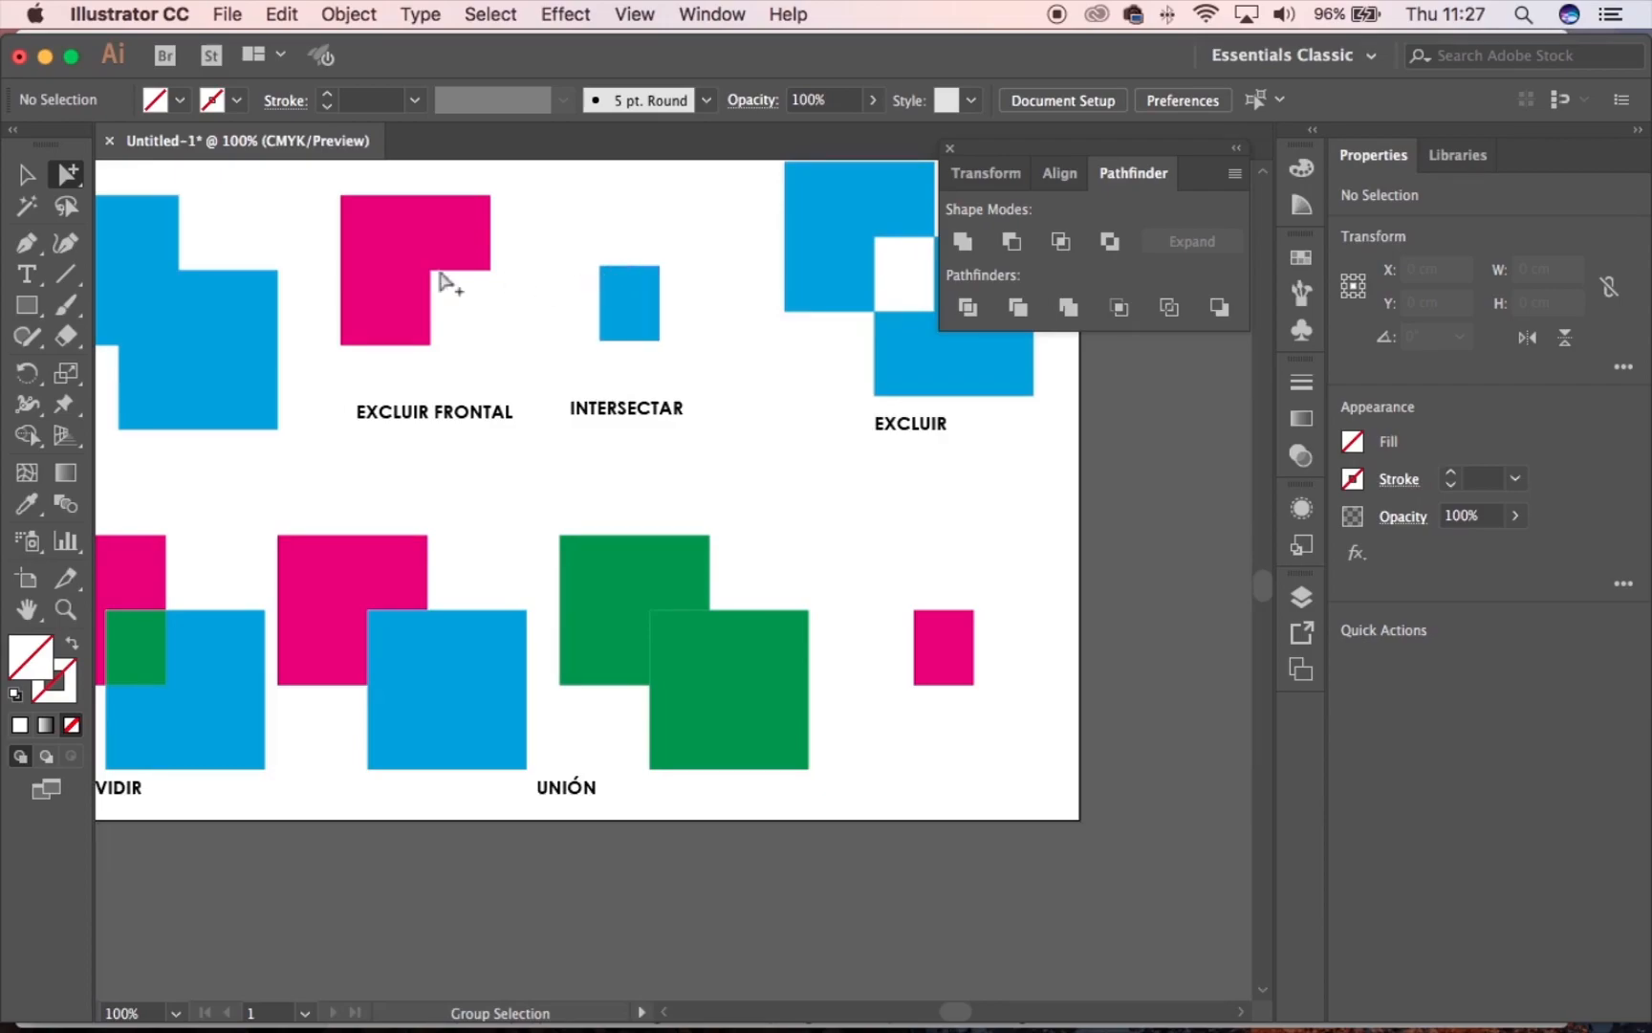
Copy the "INTERSECTAR" label below the cropped magenta piece and change the copy's text to "CORTAR"
click(26, 174)
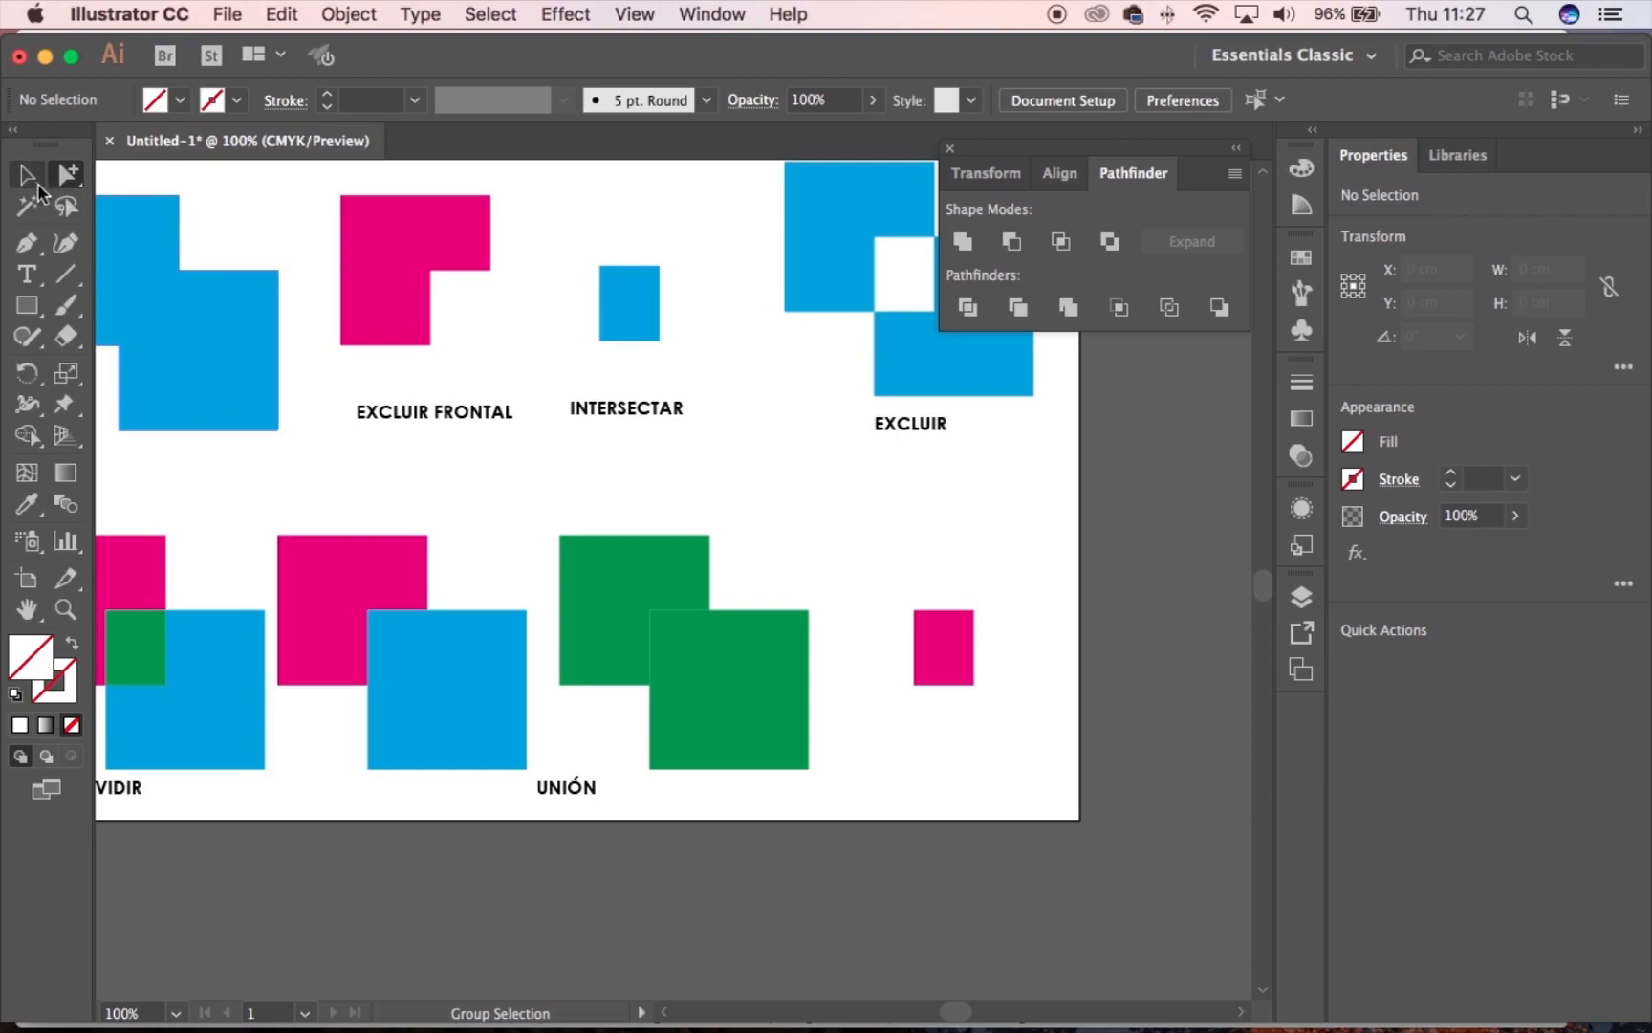
click(648, 421)
drag(653, 421, 957, 745)
click(27, 274)
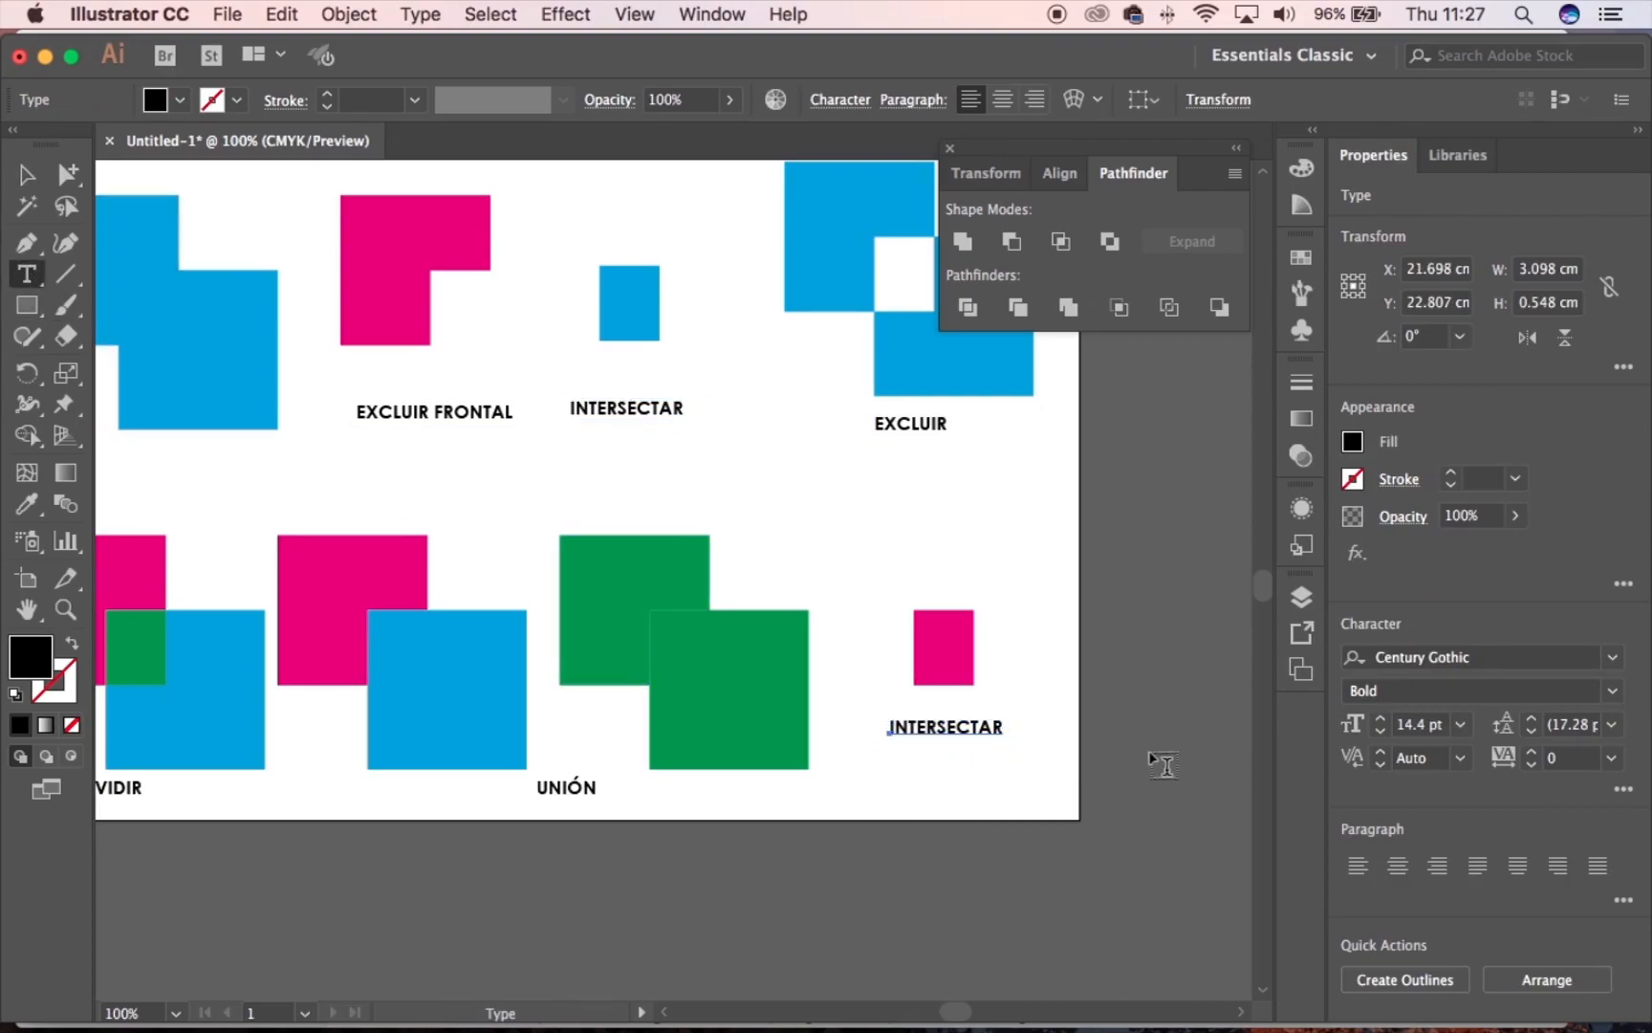
double_click(983, 731)
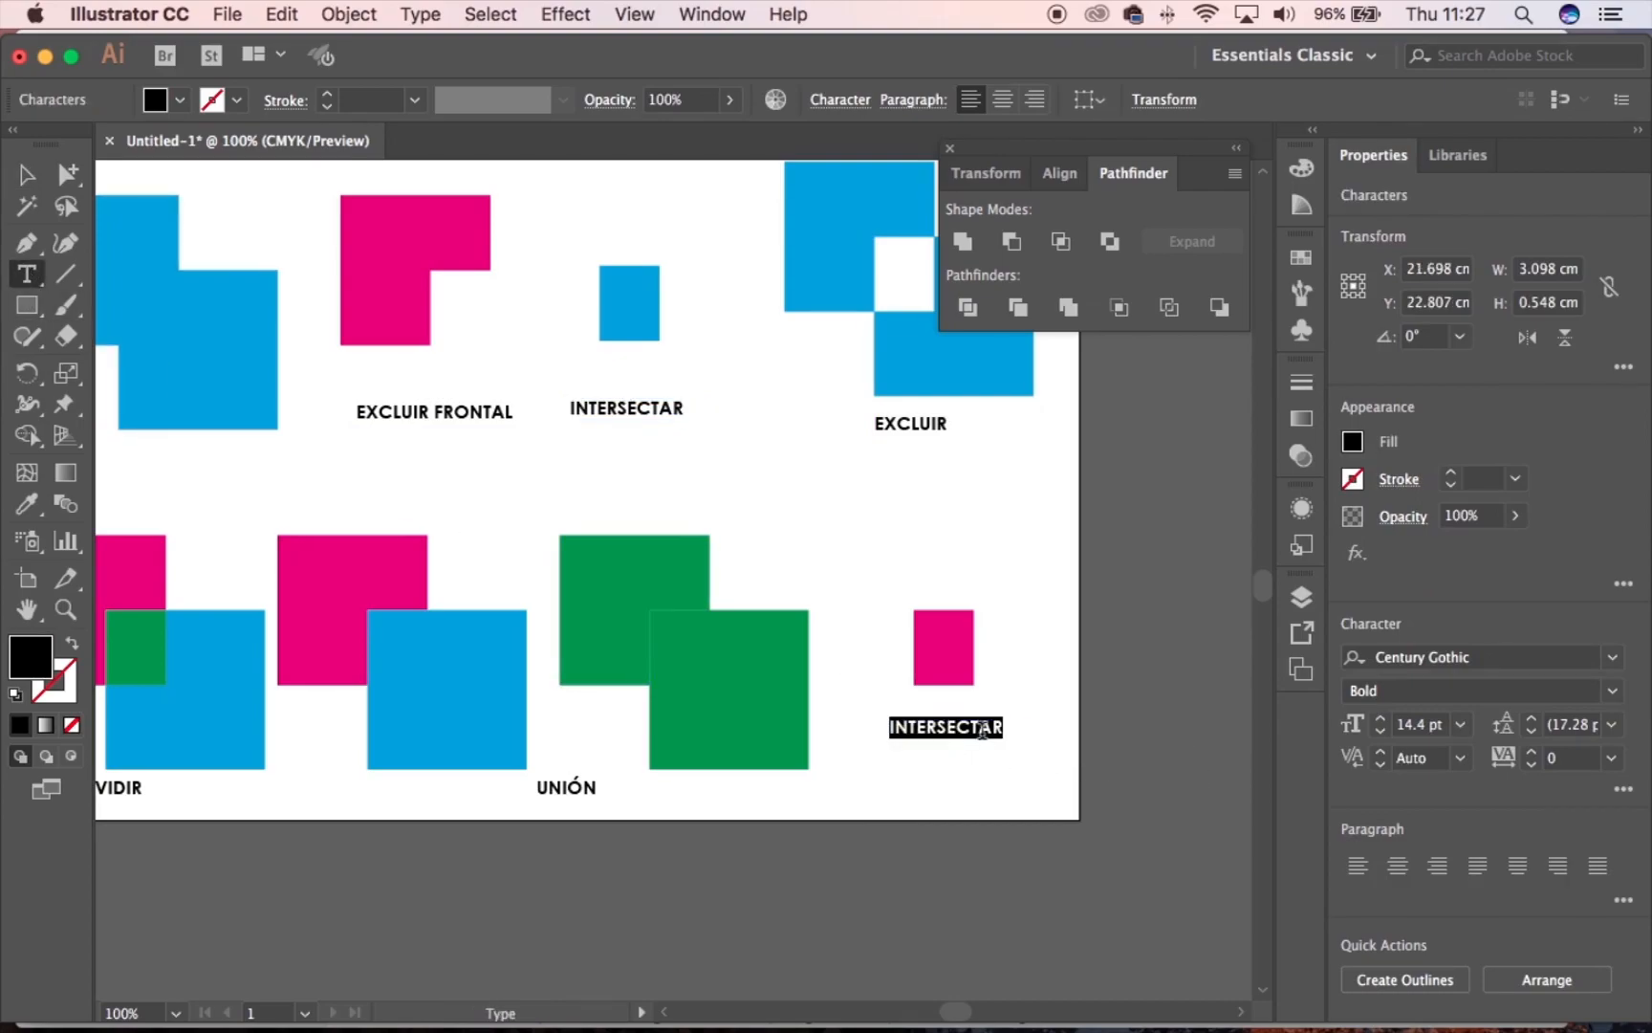
text(cor)
key(BackSpace)
key(BackSpace)
key(BackSpace)
text(co)
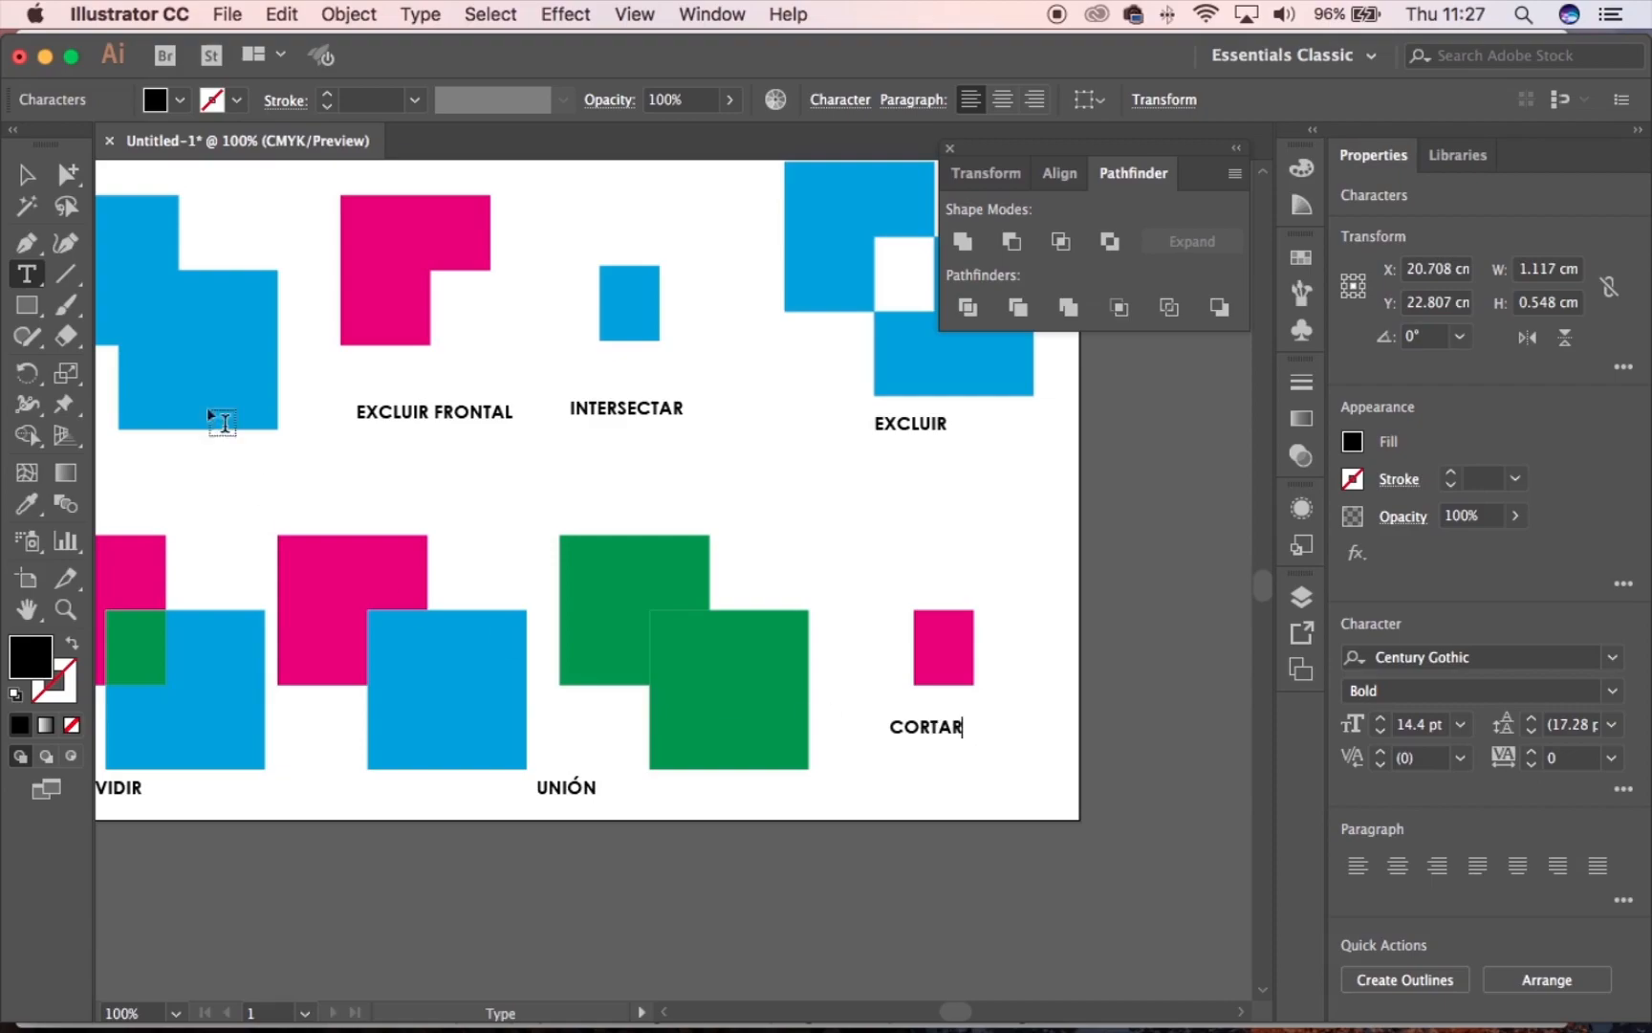
click(27, 174)
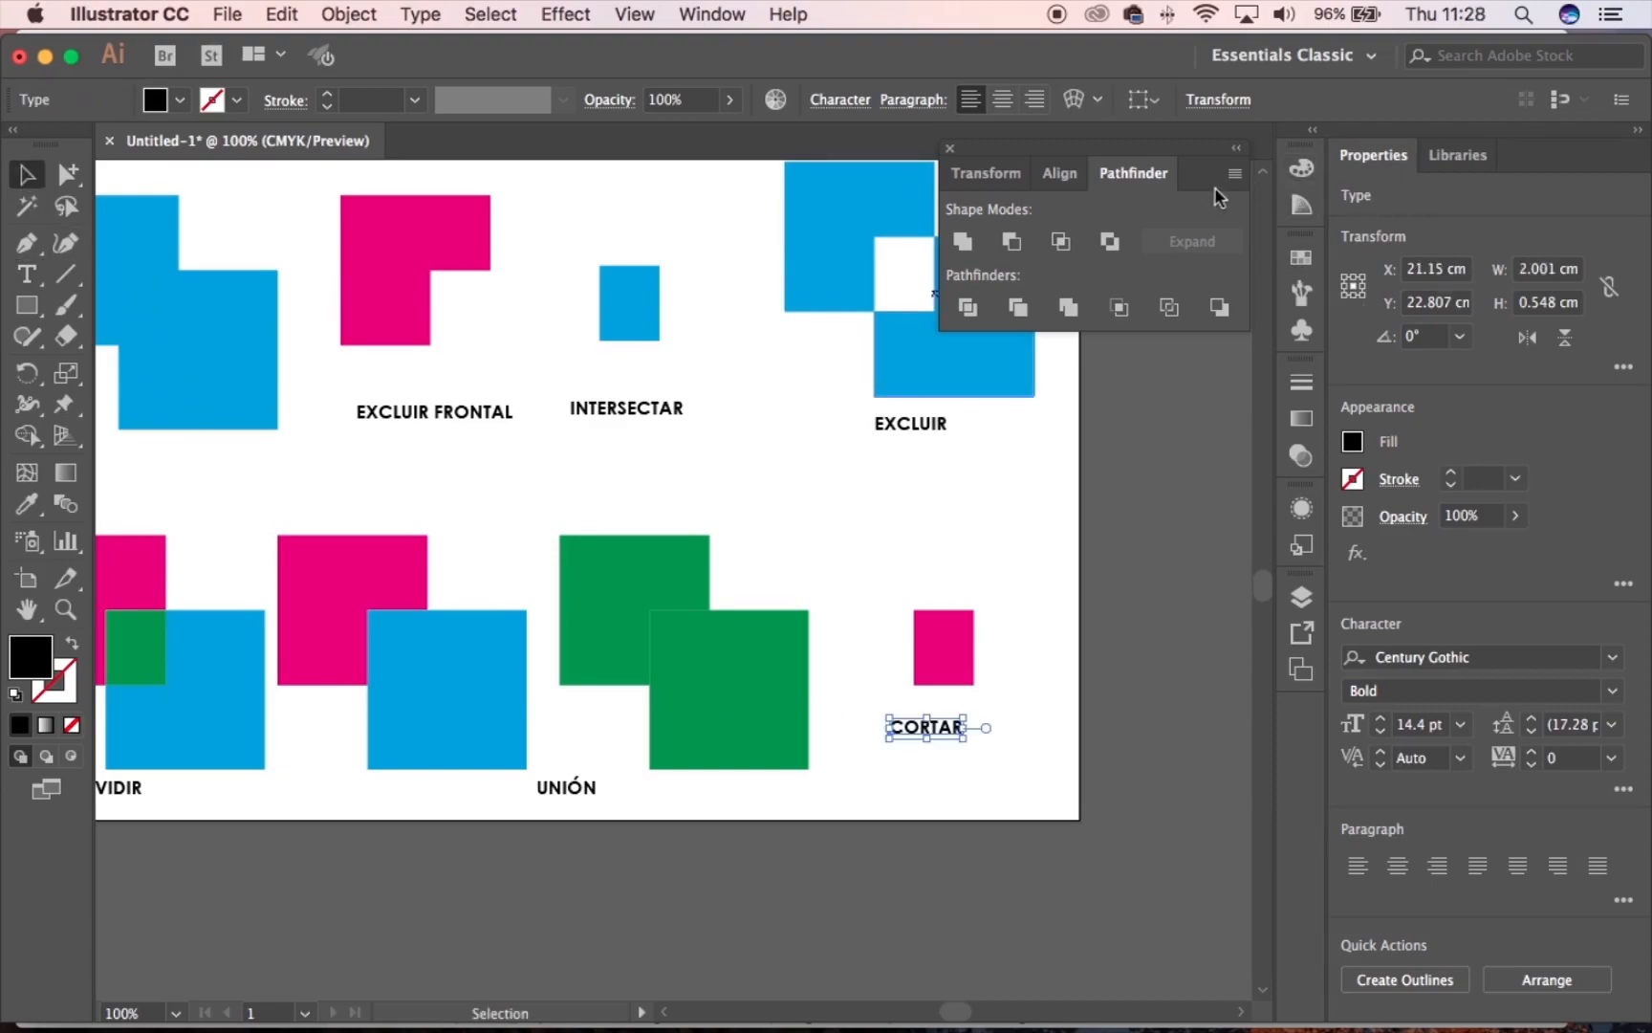
Duplicate the A4 artboard with all its artwork beside the original, with the copy at about X 40.73 cm
click(1107, 435)
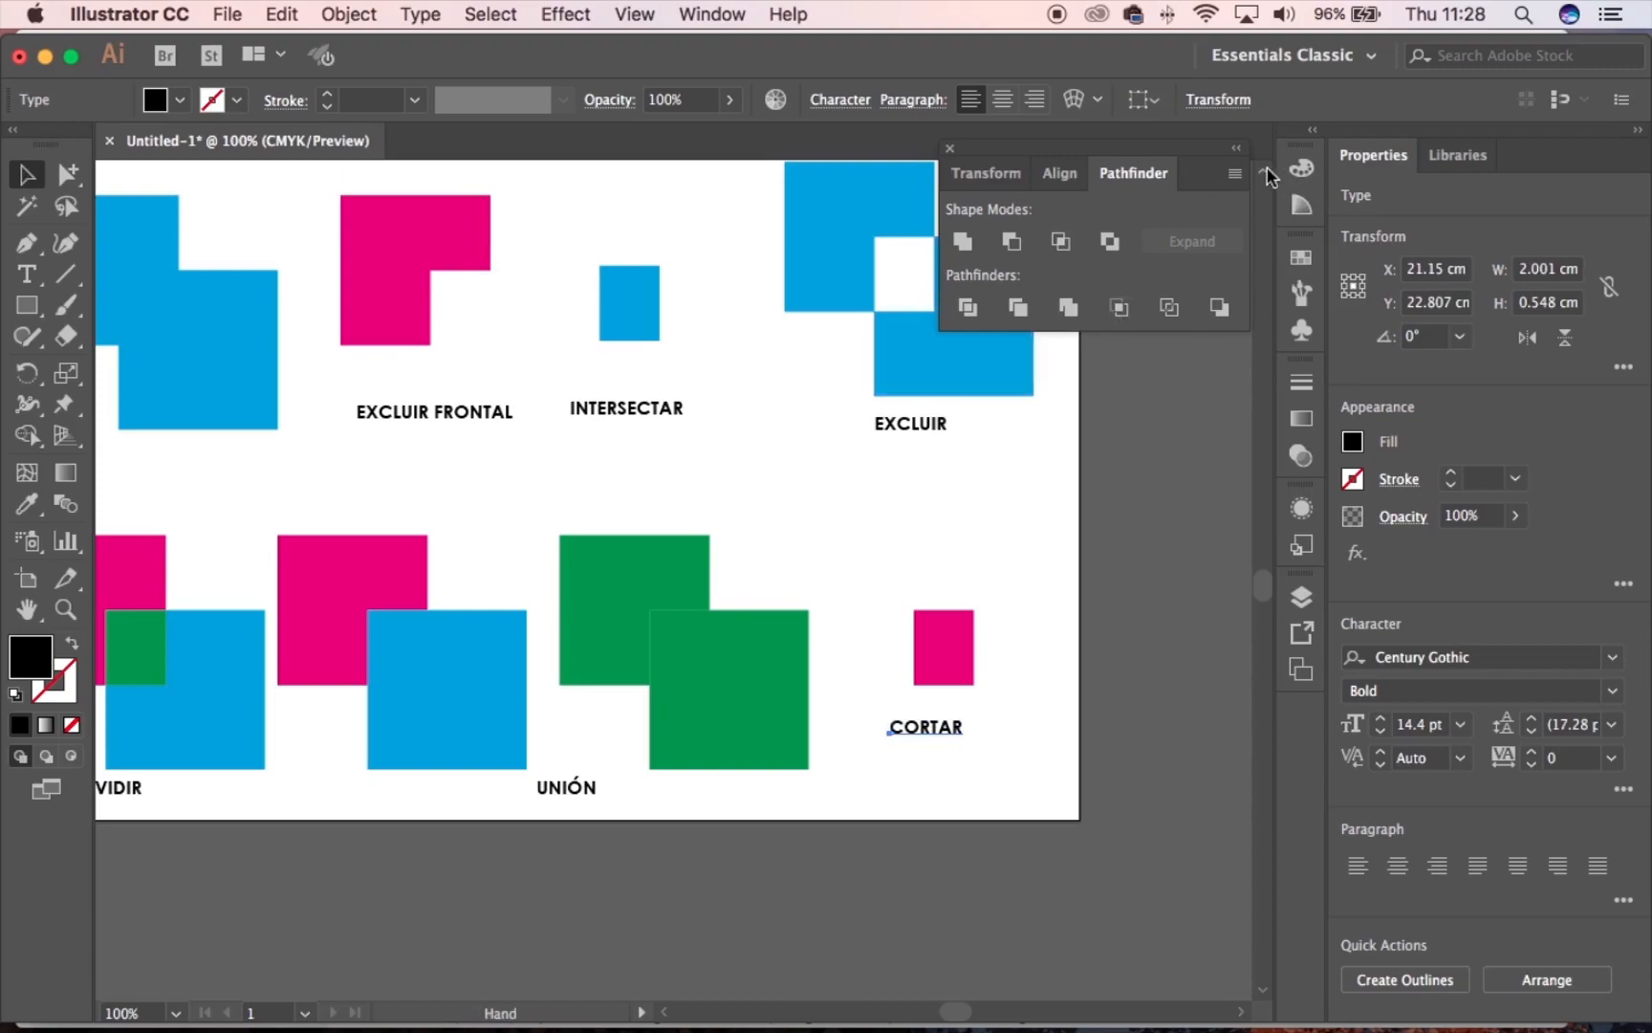
drag(1029, 512, 985, 623)
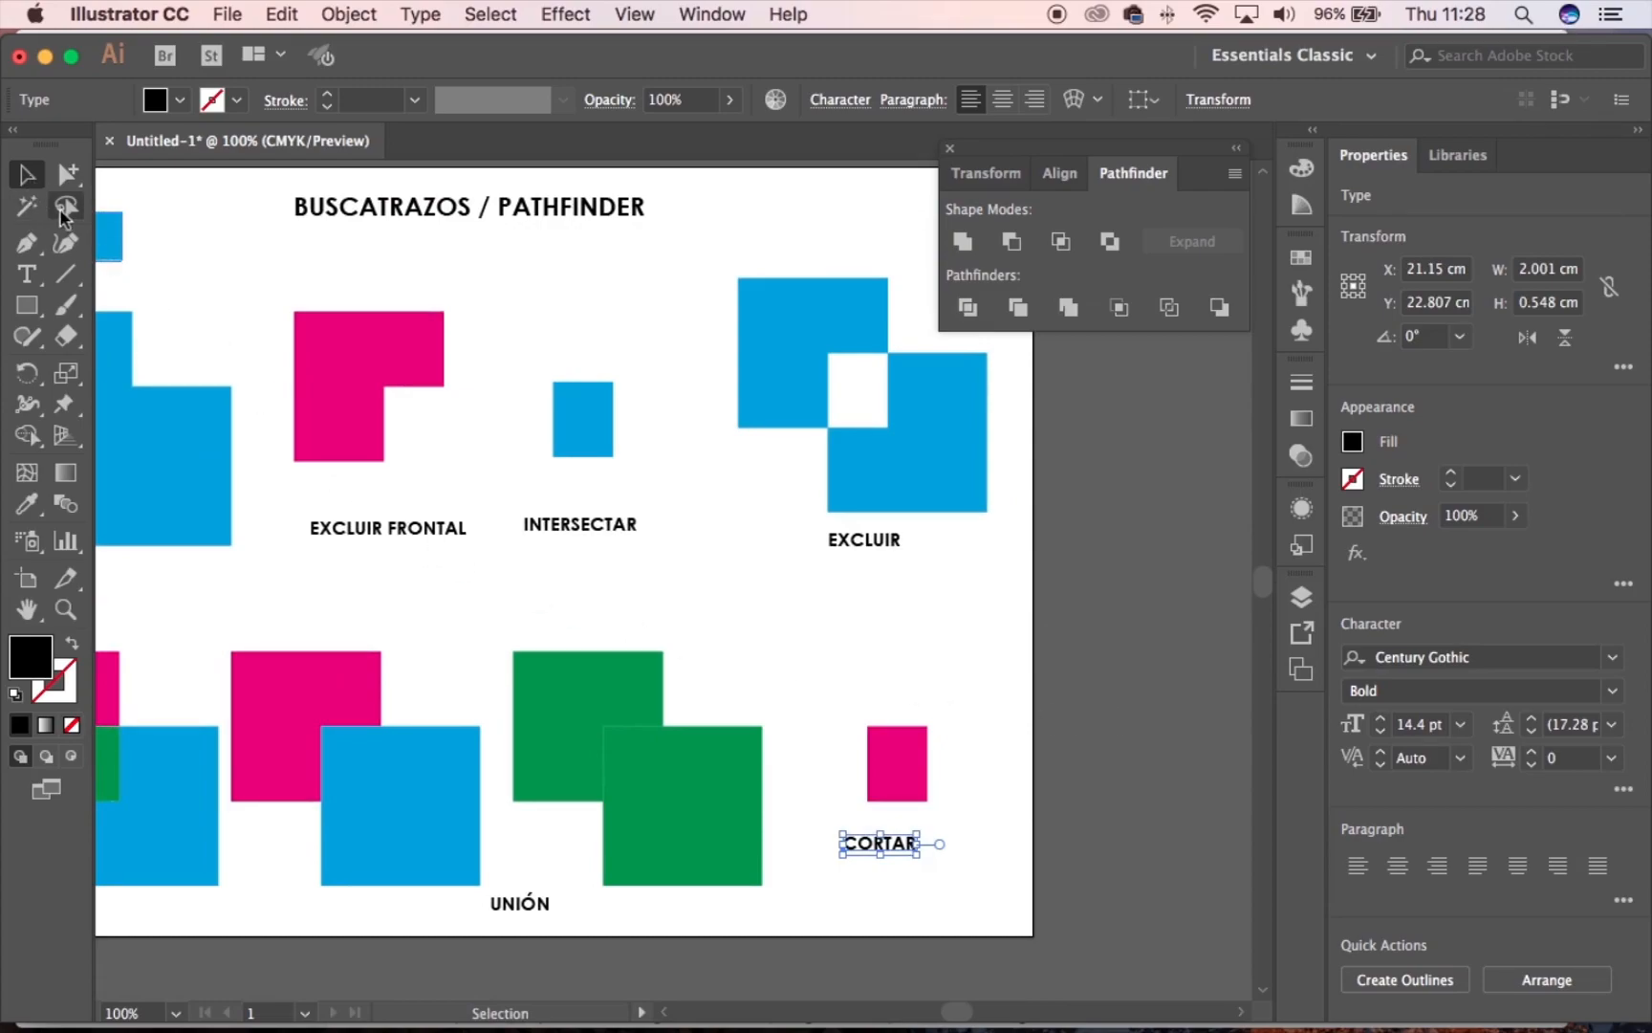
click(29, 585)
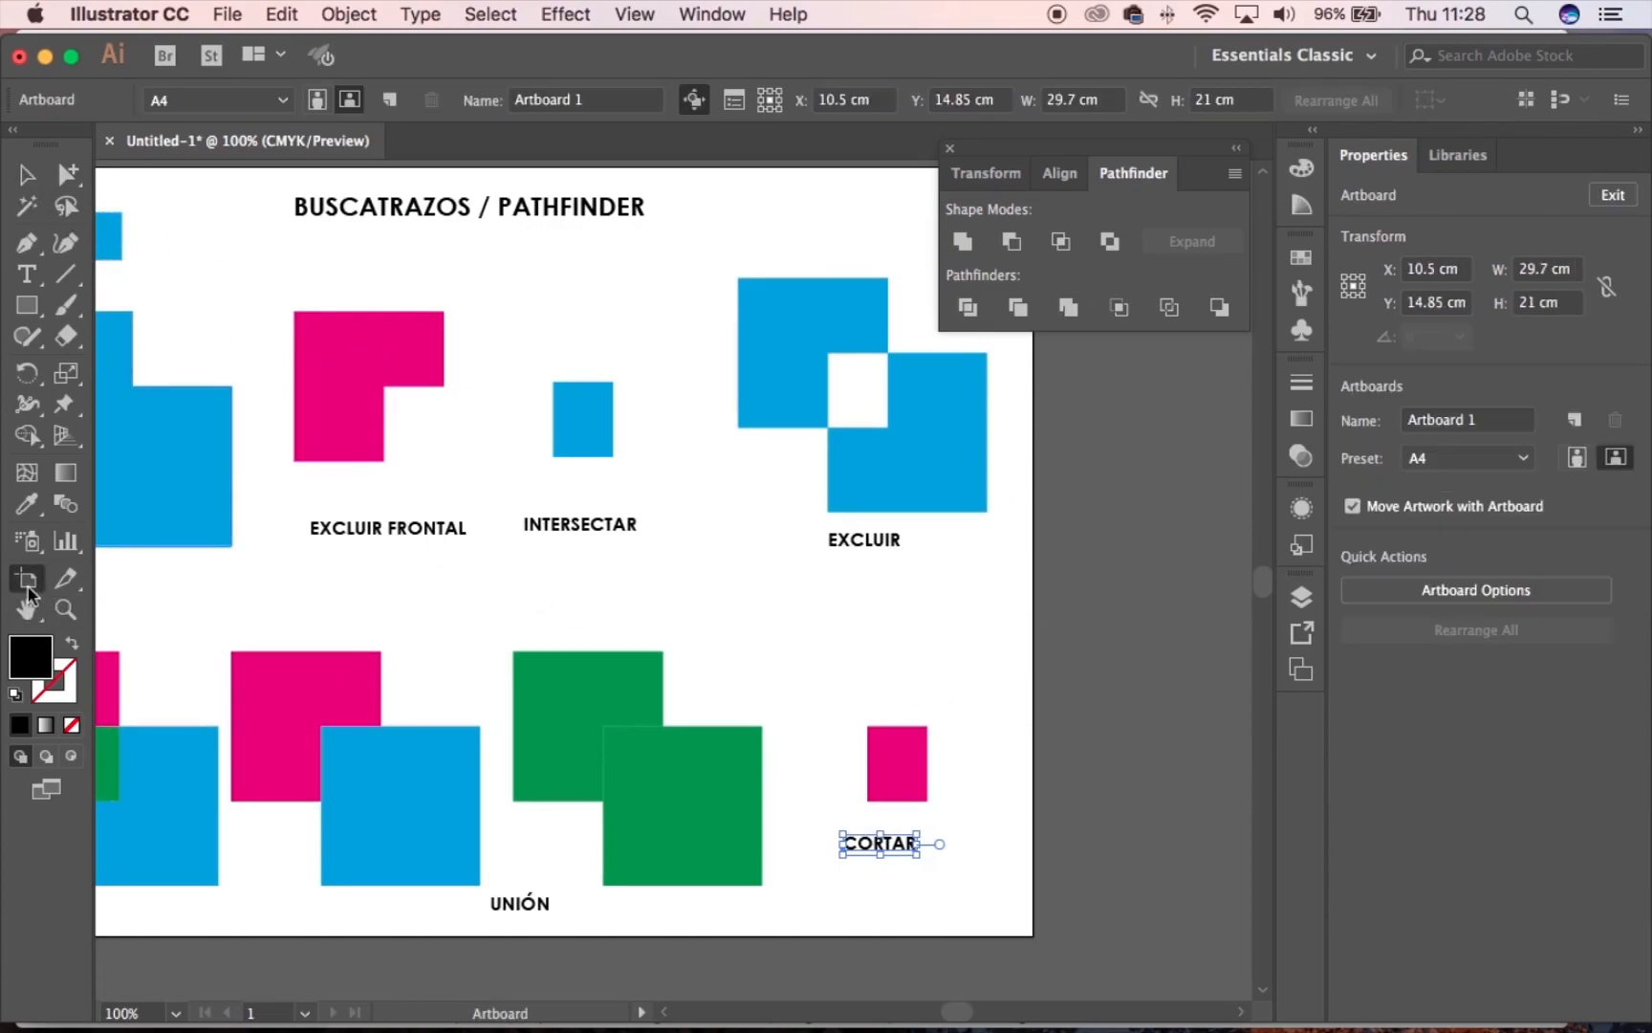
drag(693, 637, 435, 645)
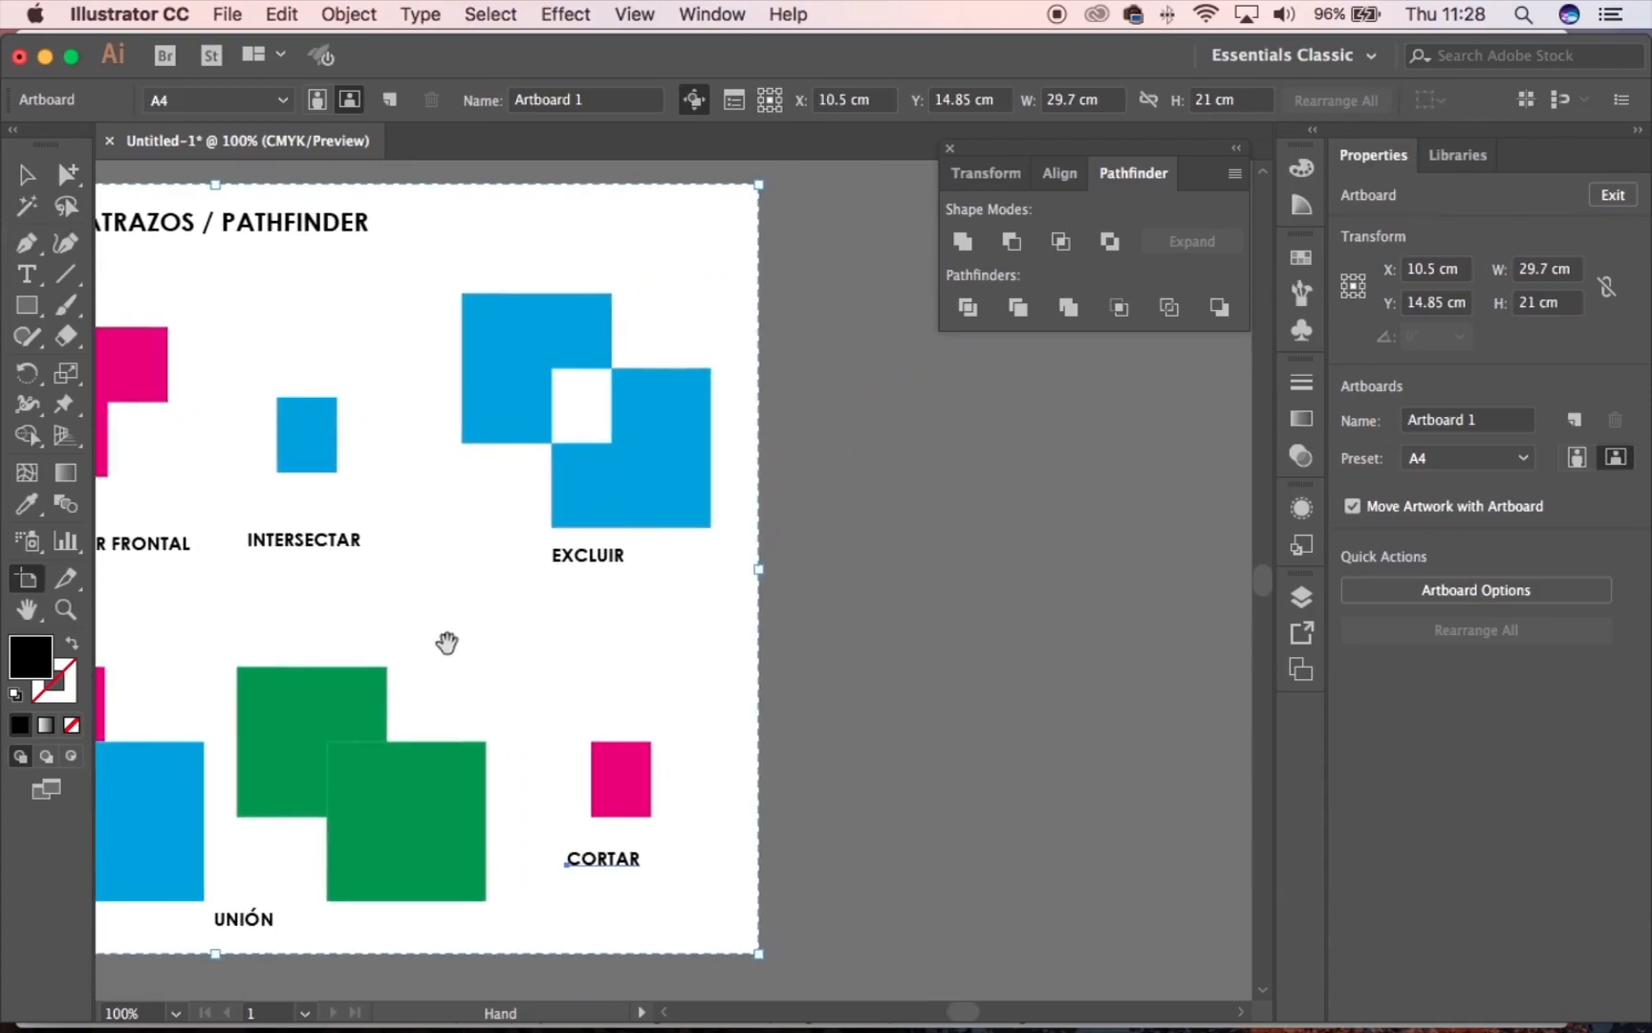
click(28, 173)
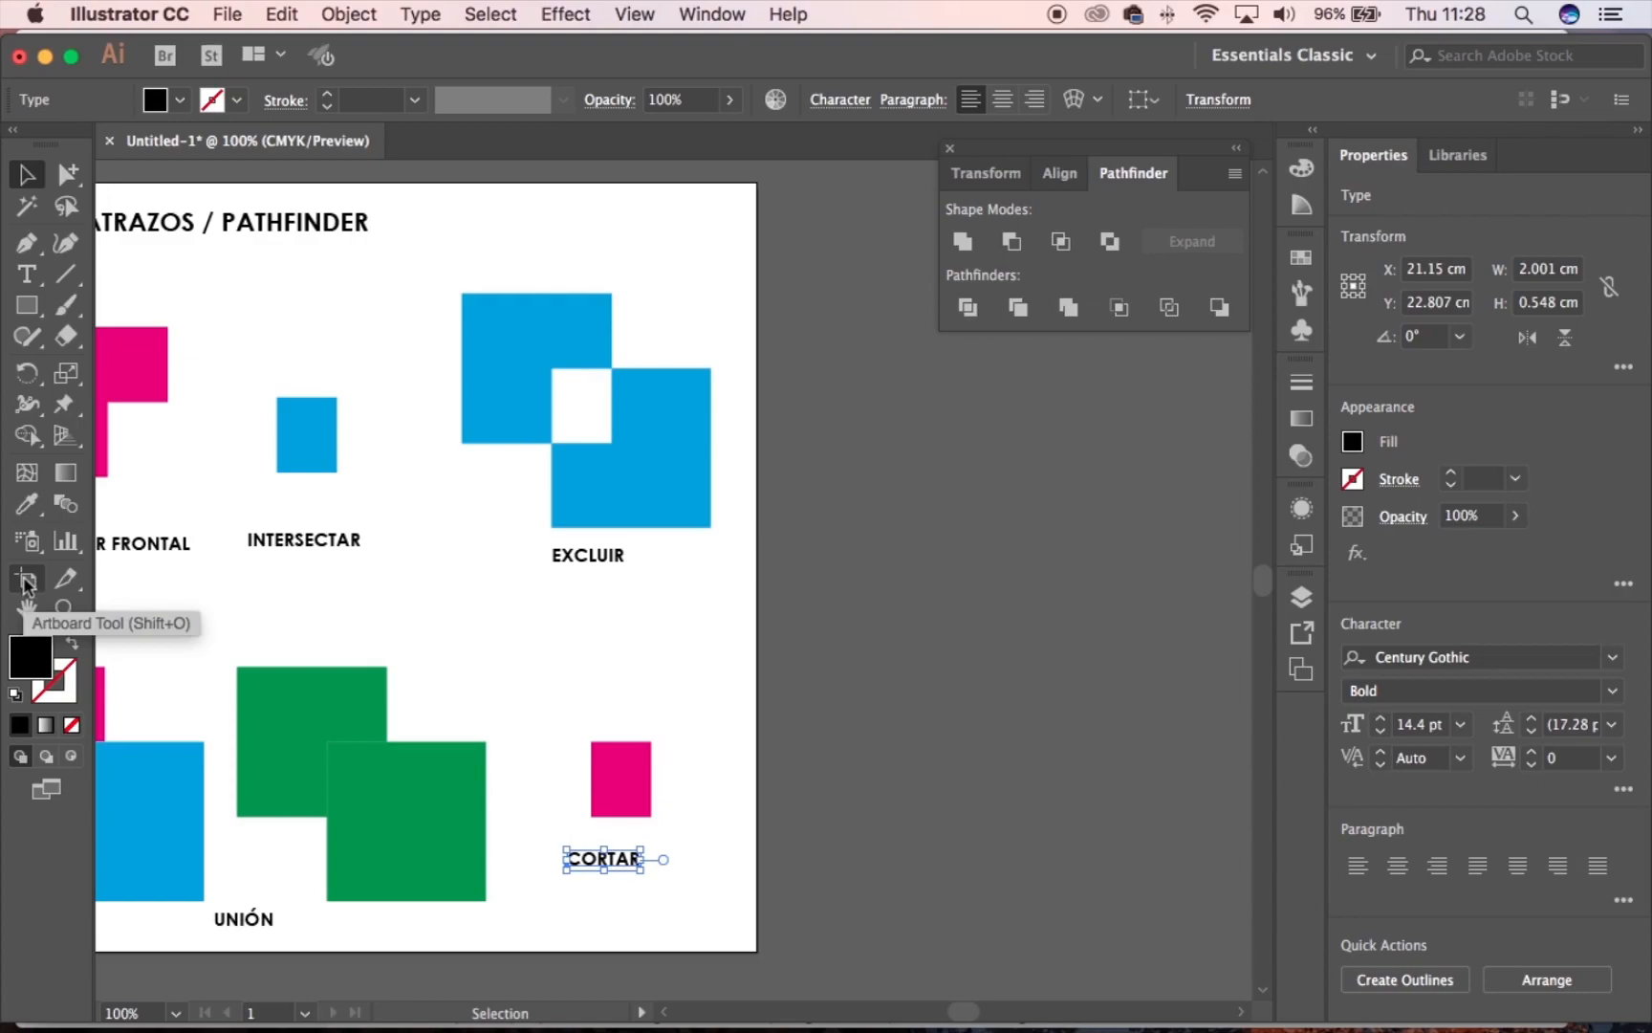
click(27, 579)
drag(335, 610, 761, 678)
click(27, 174)
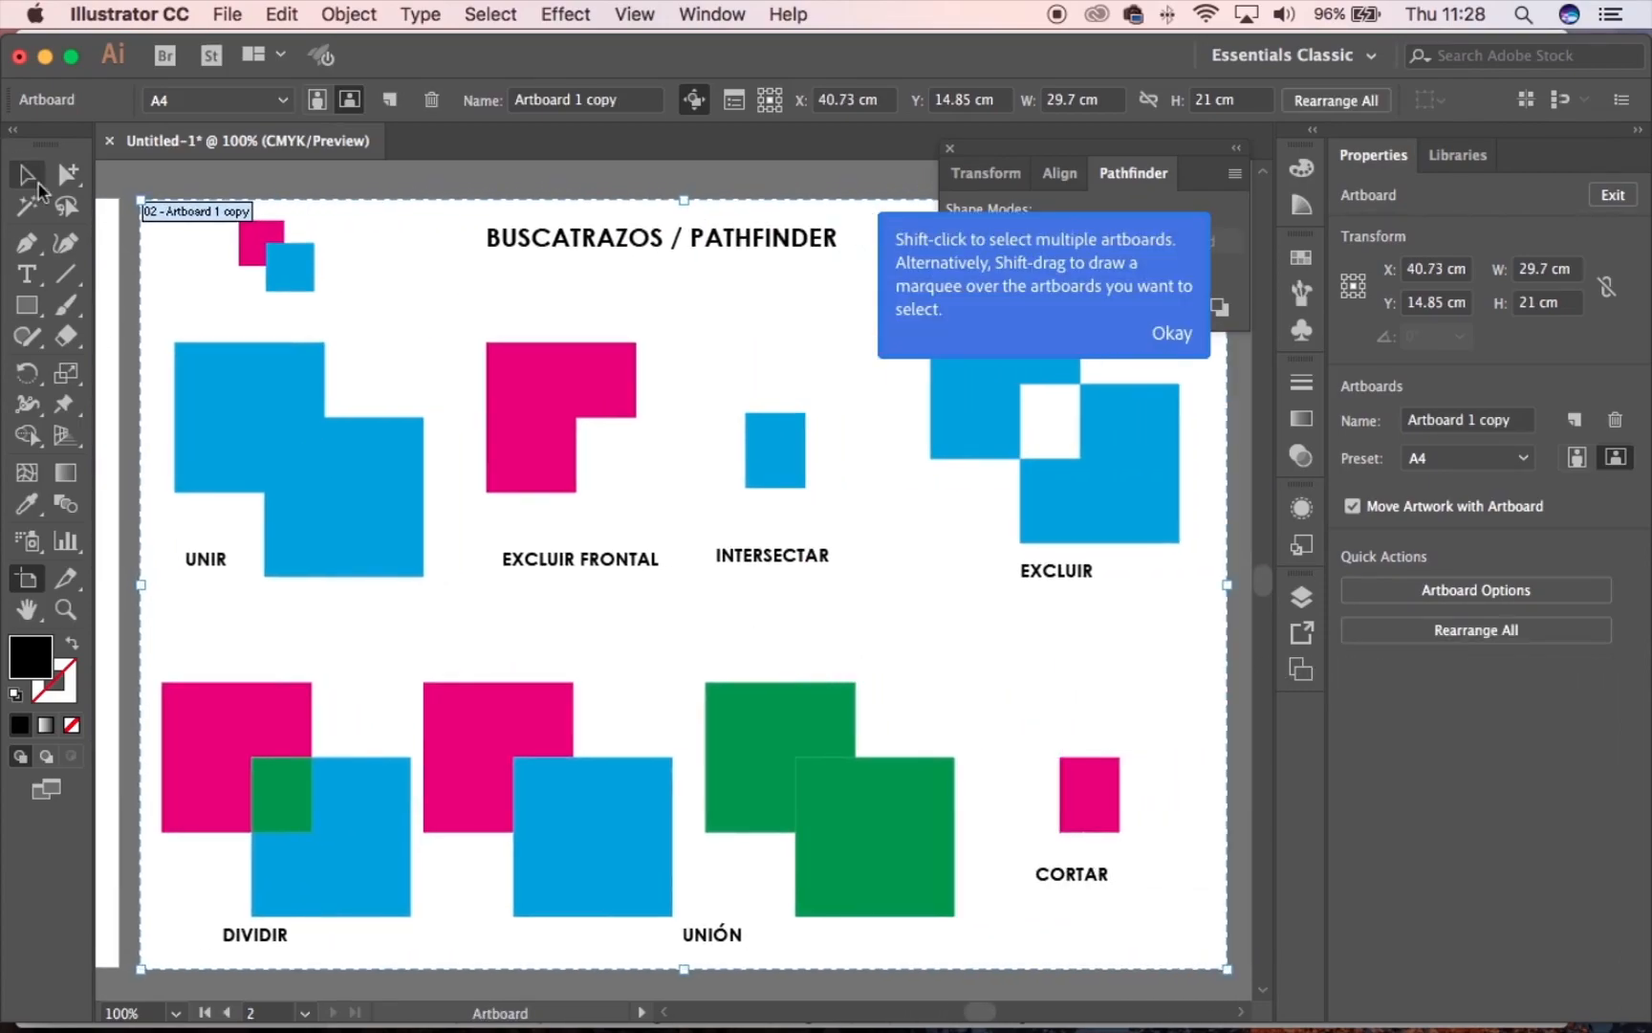
Delete all the pathfinder example shapes and their labels from the duplicated artboard, keeping the title and the two small squares
drag(183, 324, 1140, 919)
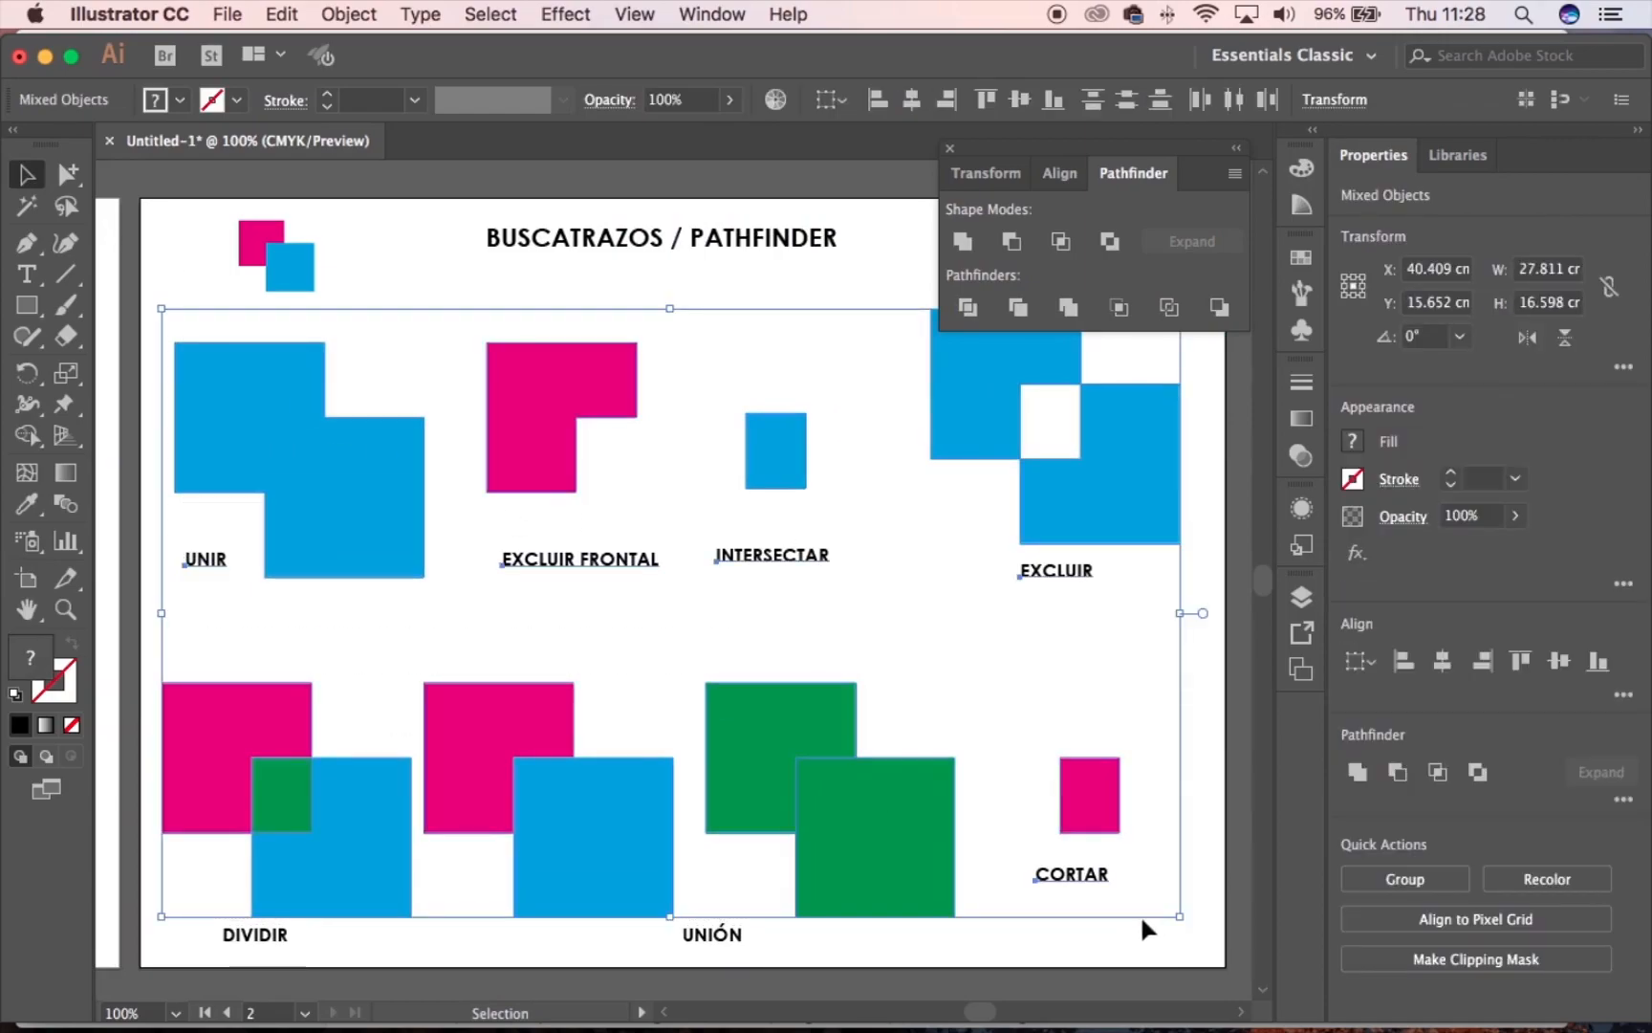
key(Delete)
drag(208, 829, 756, 951)
key(Delete)
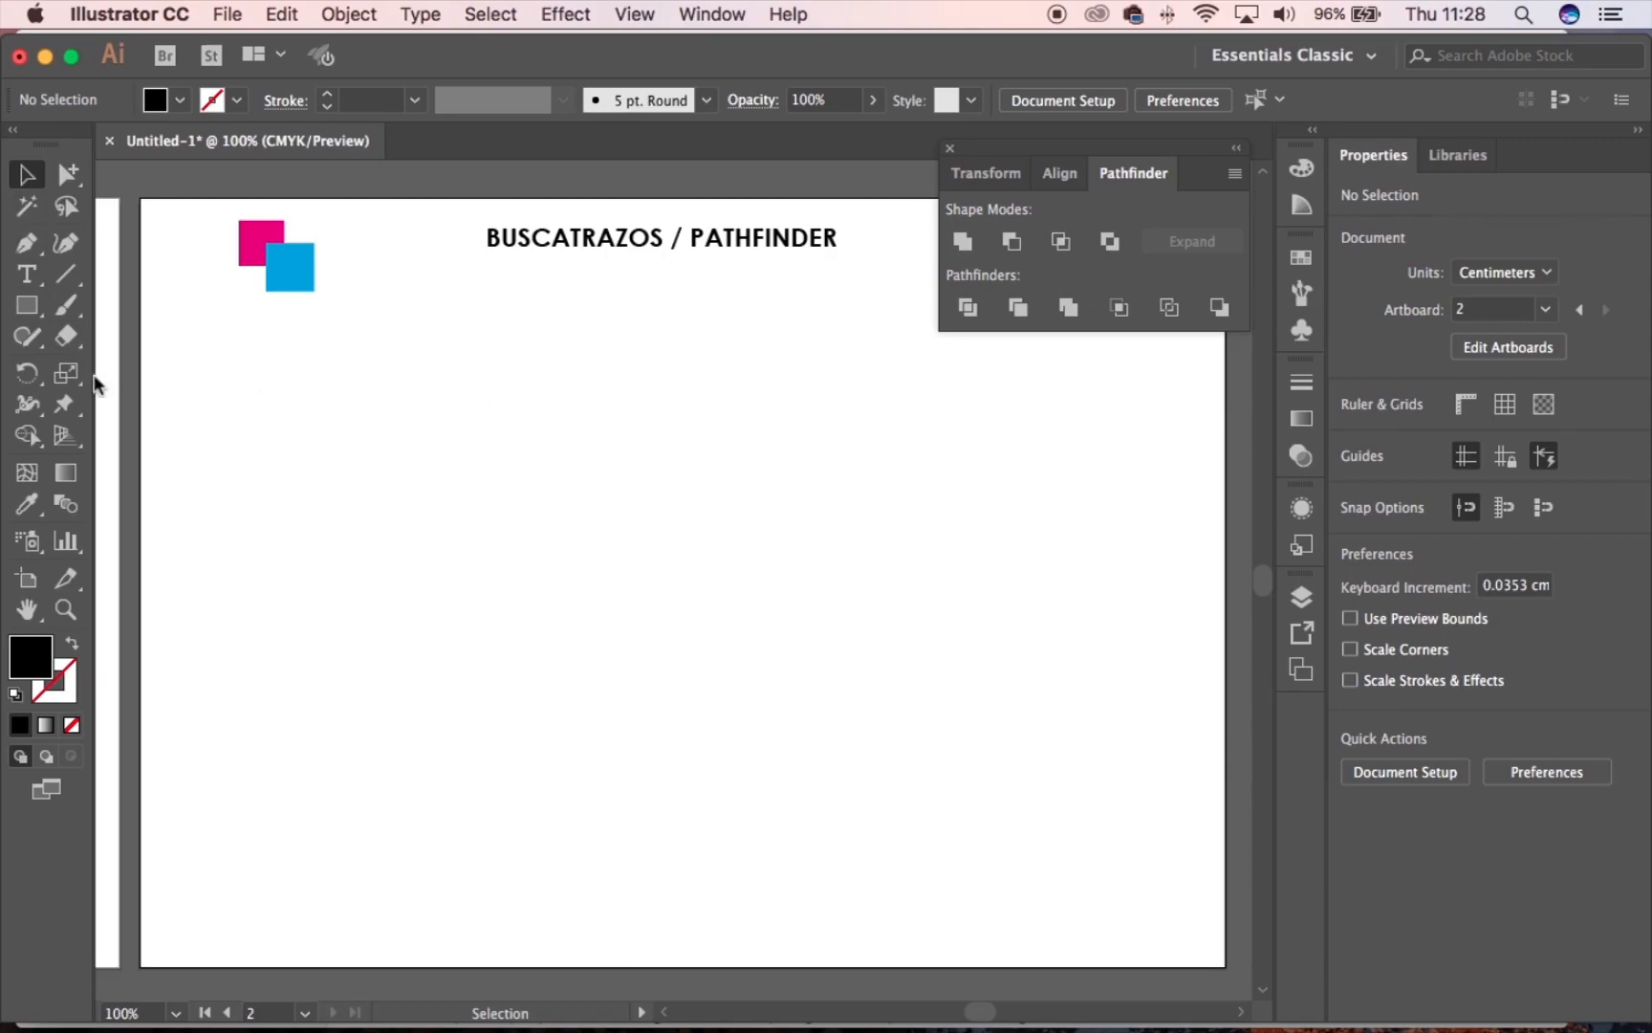
Draw a flat horizontal ellipse about 6.55 cm wide and 0.71 cm high below the two small squares
click(25, 305)
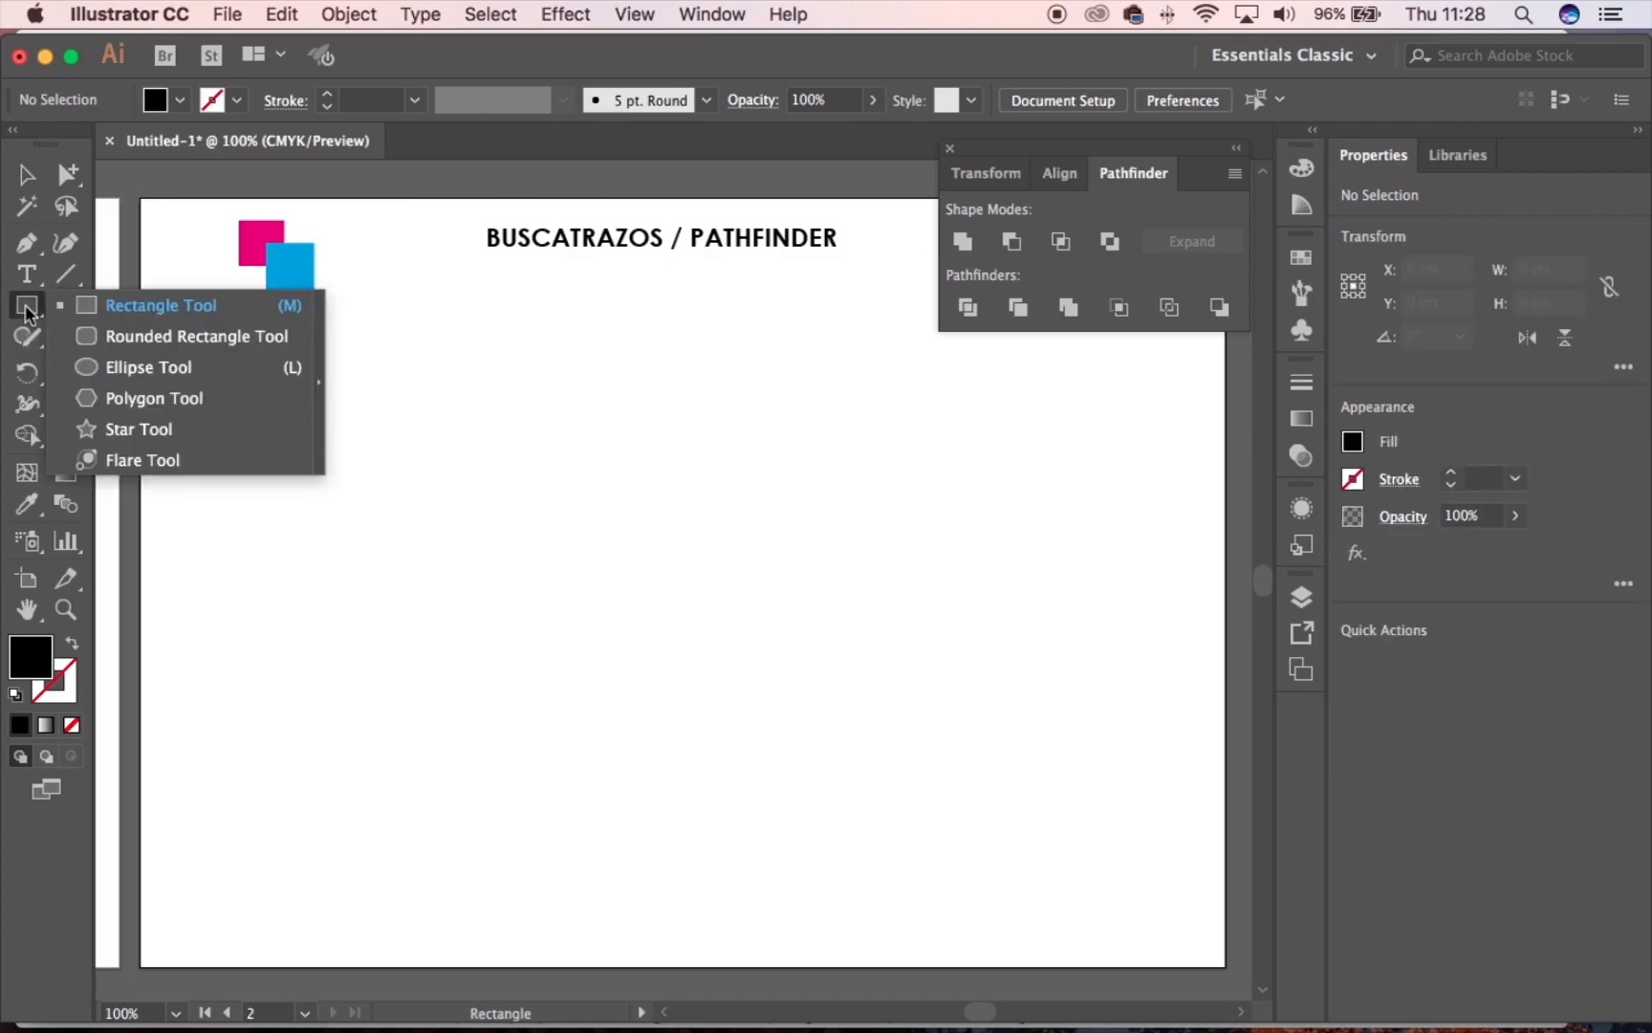
click(153, 369)
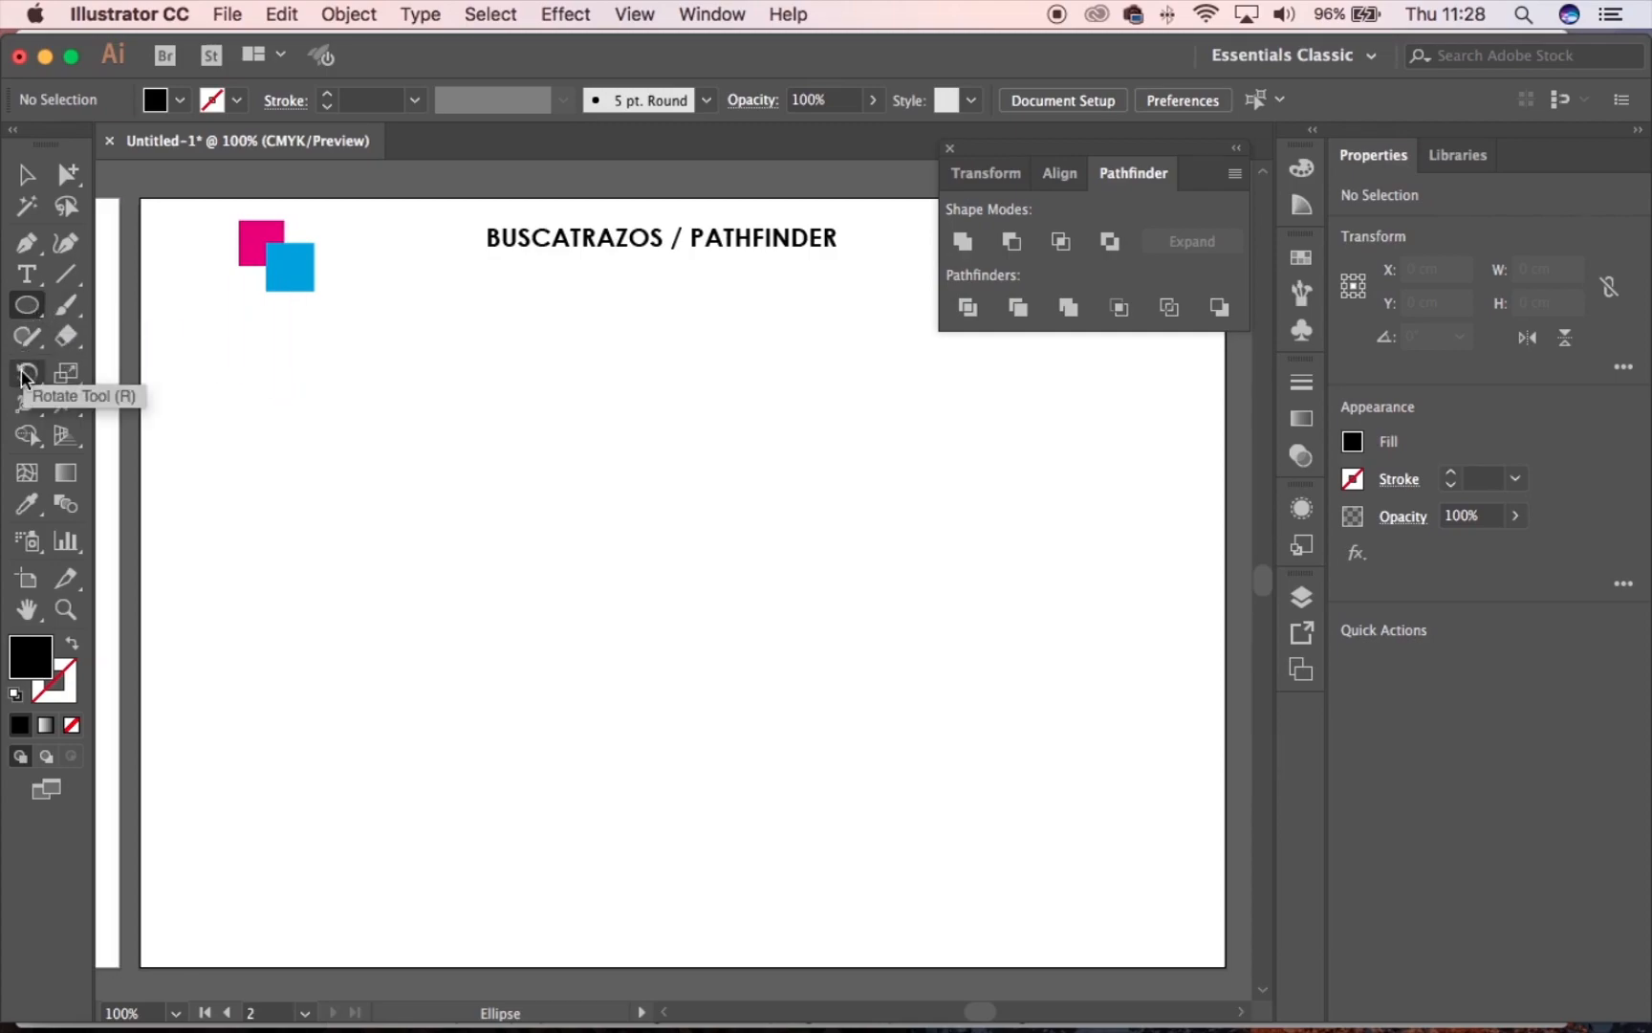
drag(239, 371, 480, 397)
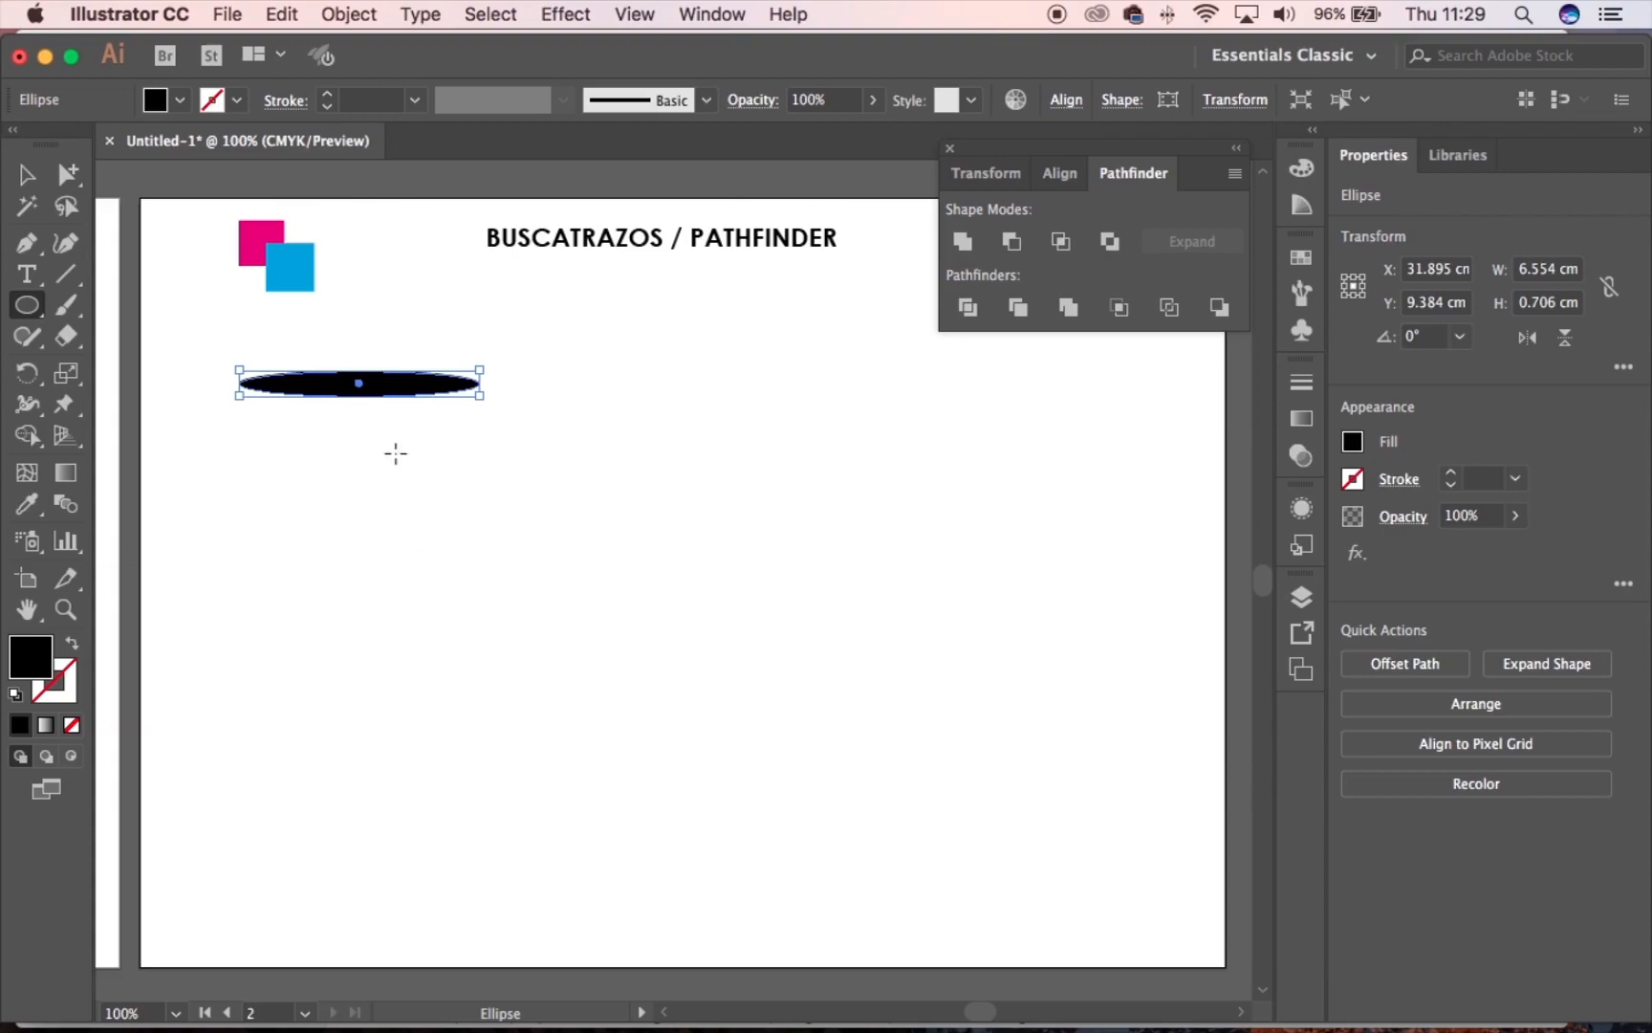
Fill the flat ellipse with the light yellow swatch after trying the orange ones
click(179, 99)
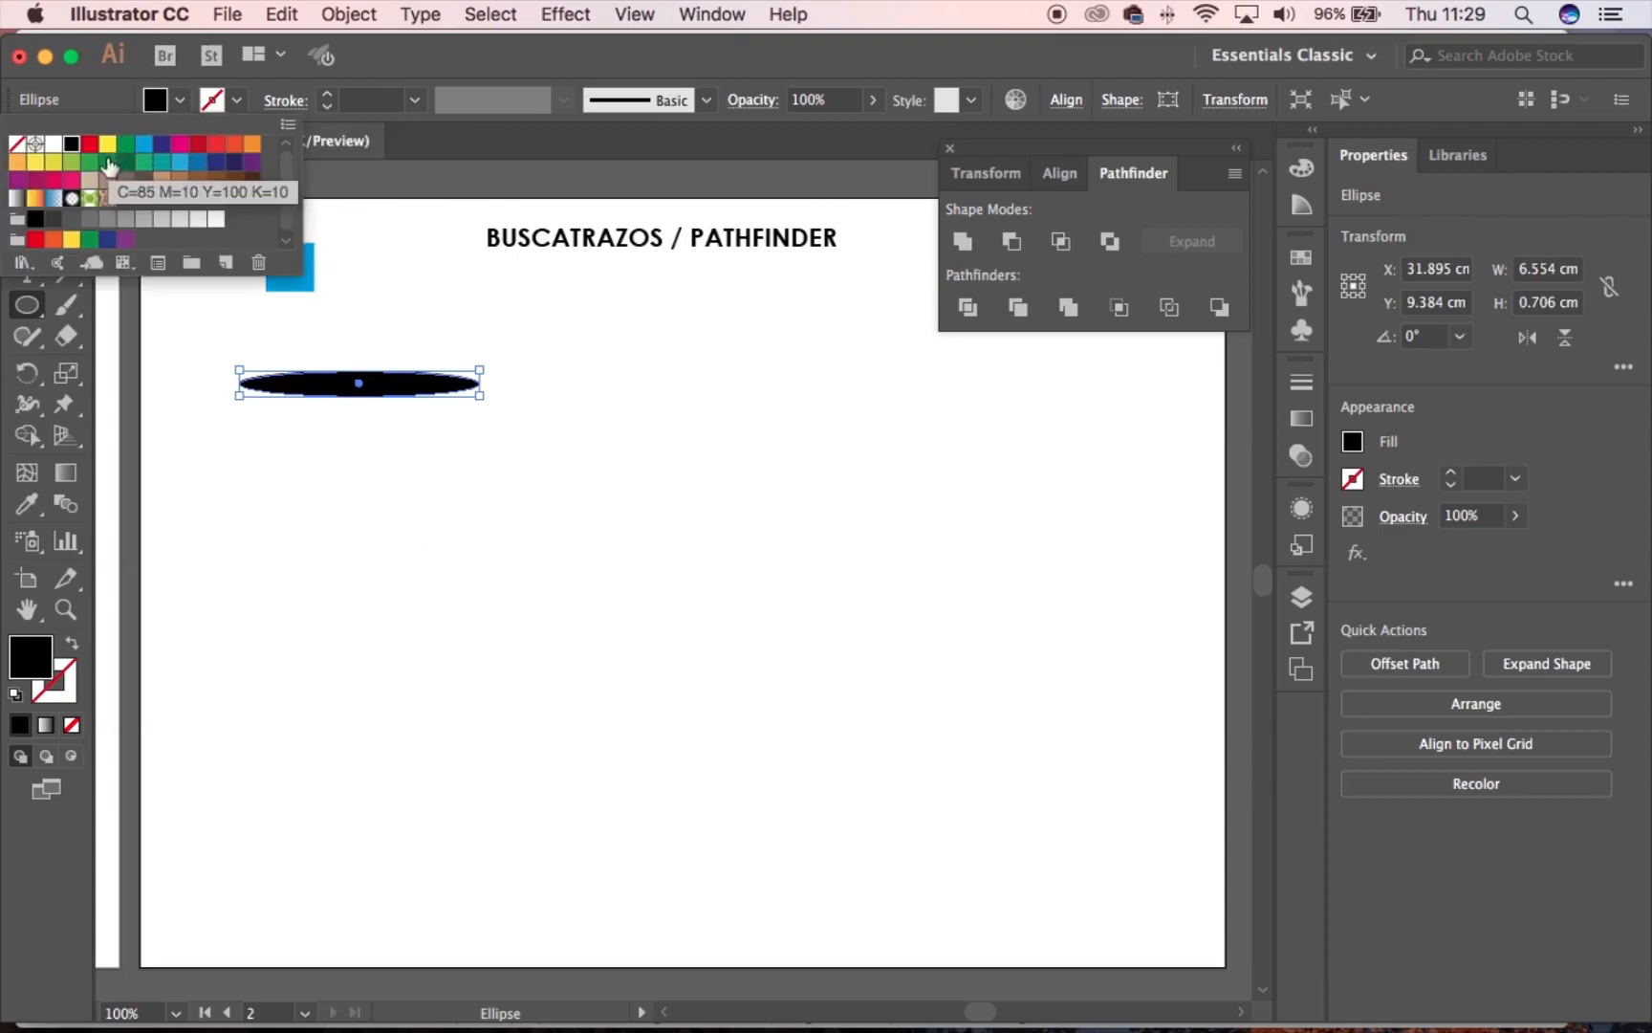
click(253, 146)
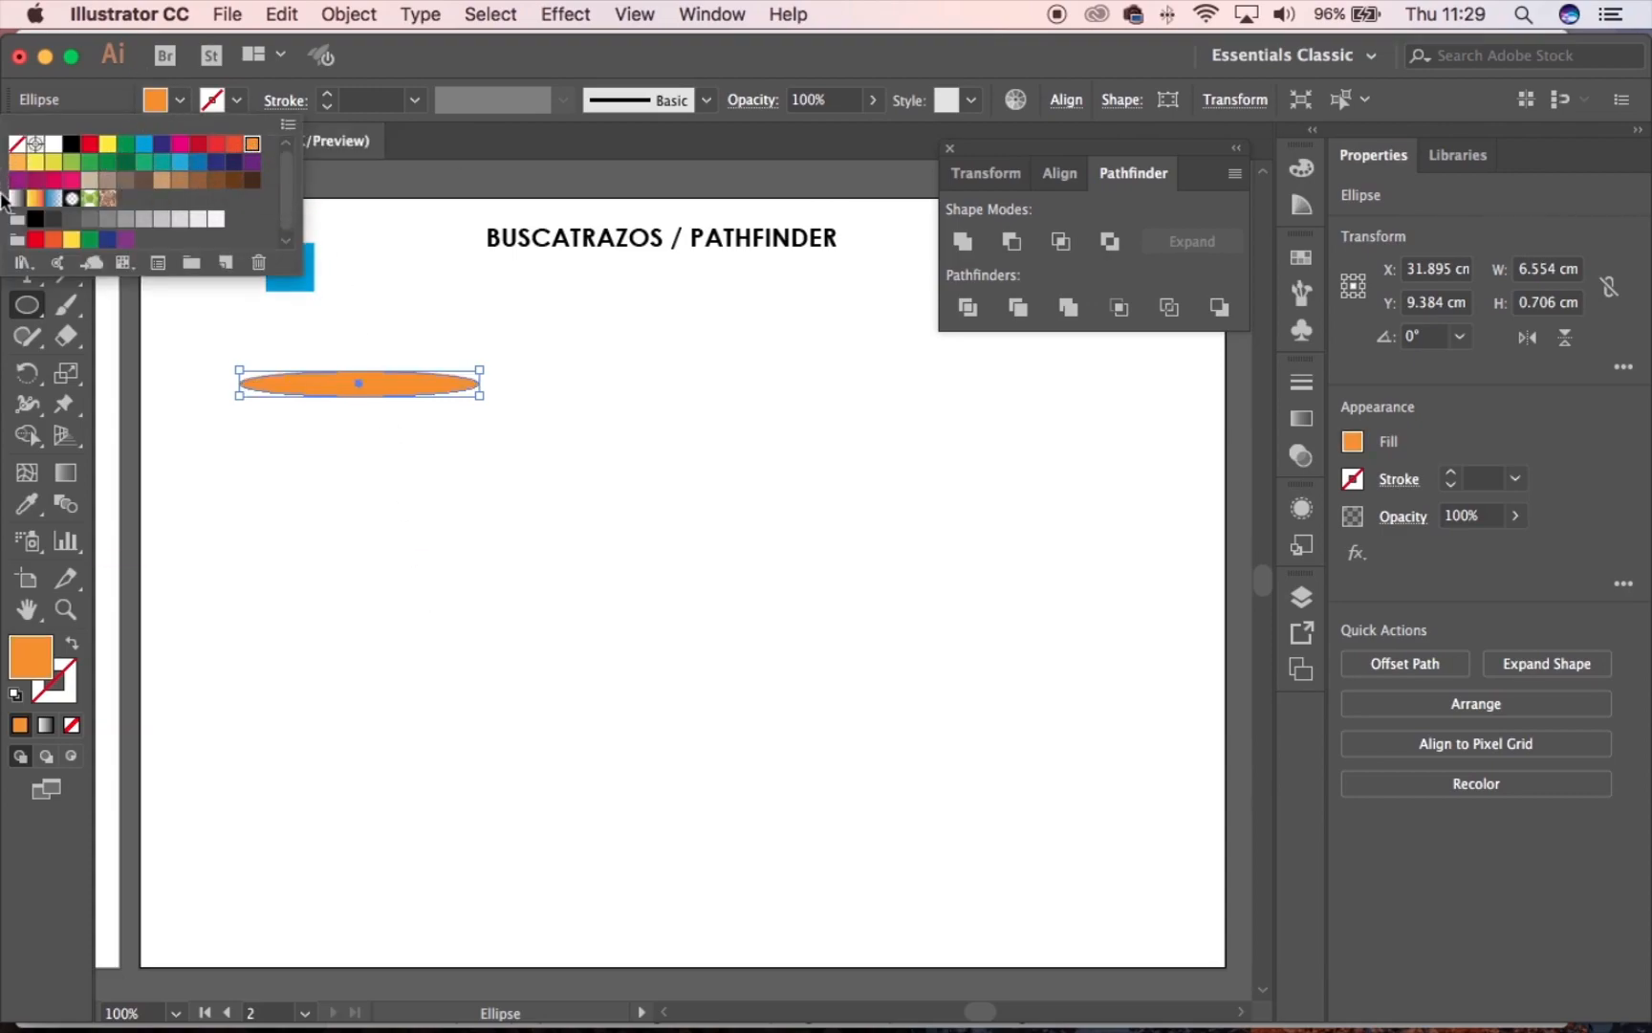
click(36, 167)
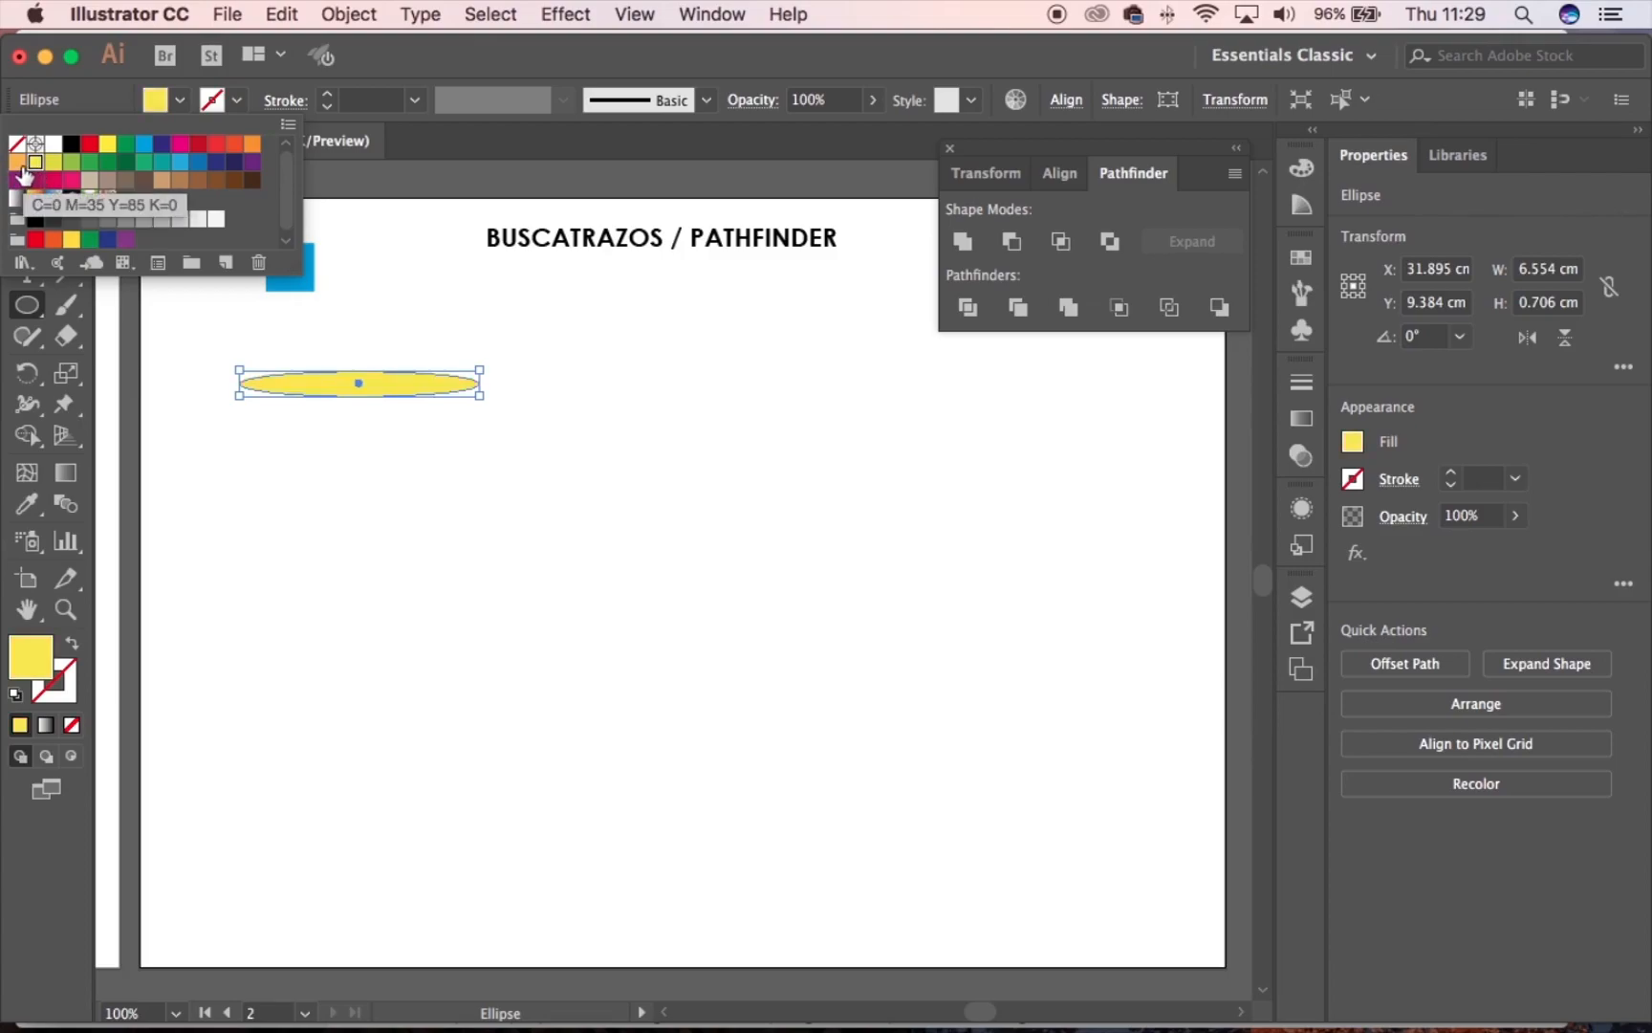
click(19, 164)
click(38, 163)
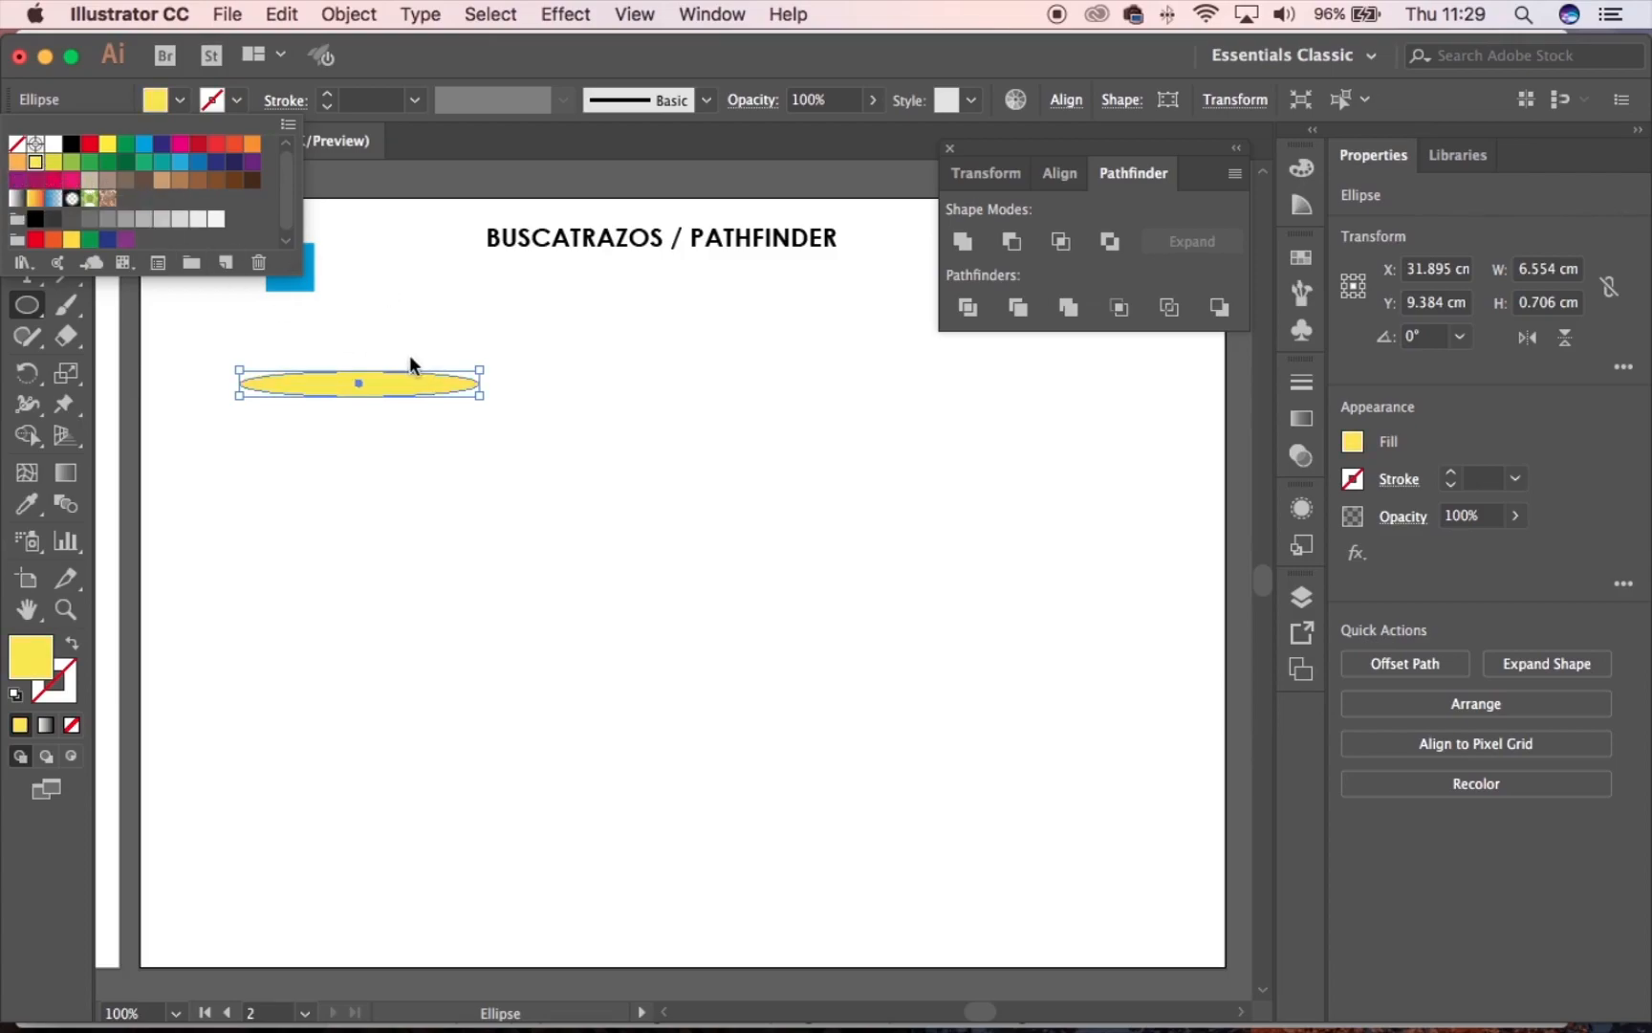
click(406, 358)
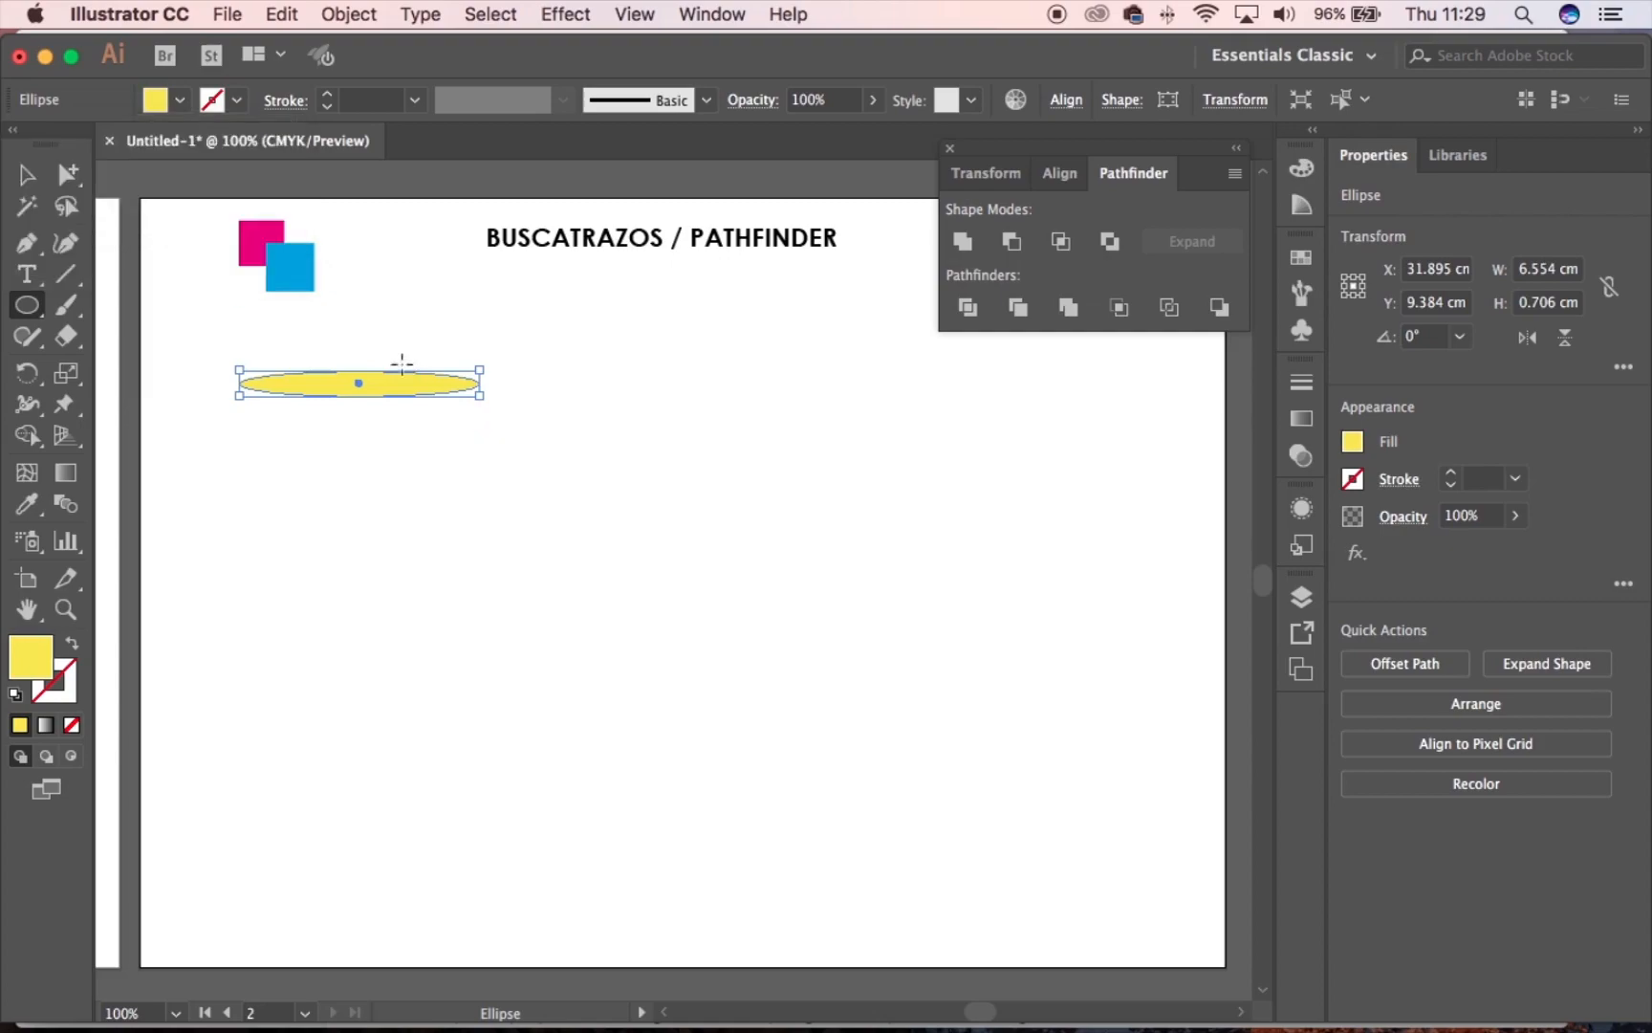
double_click(32, 383)
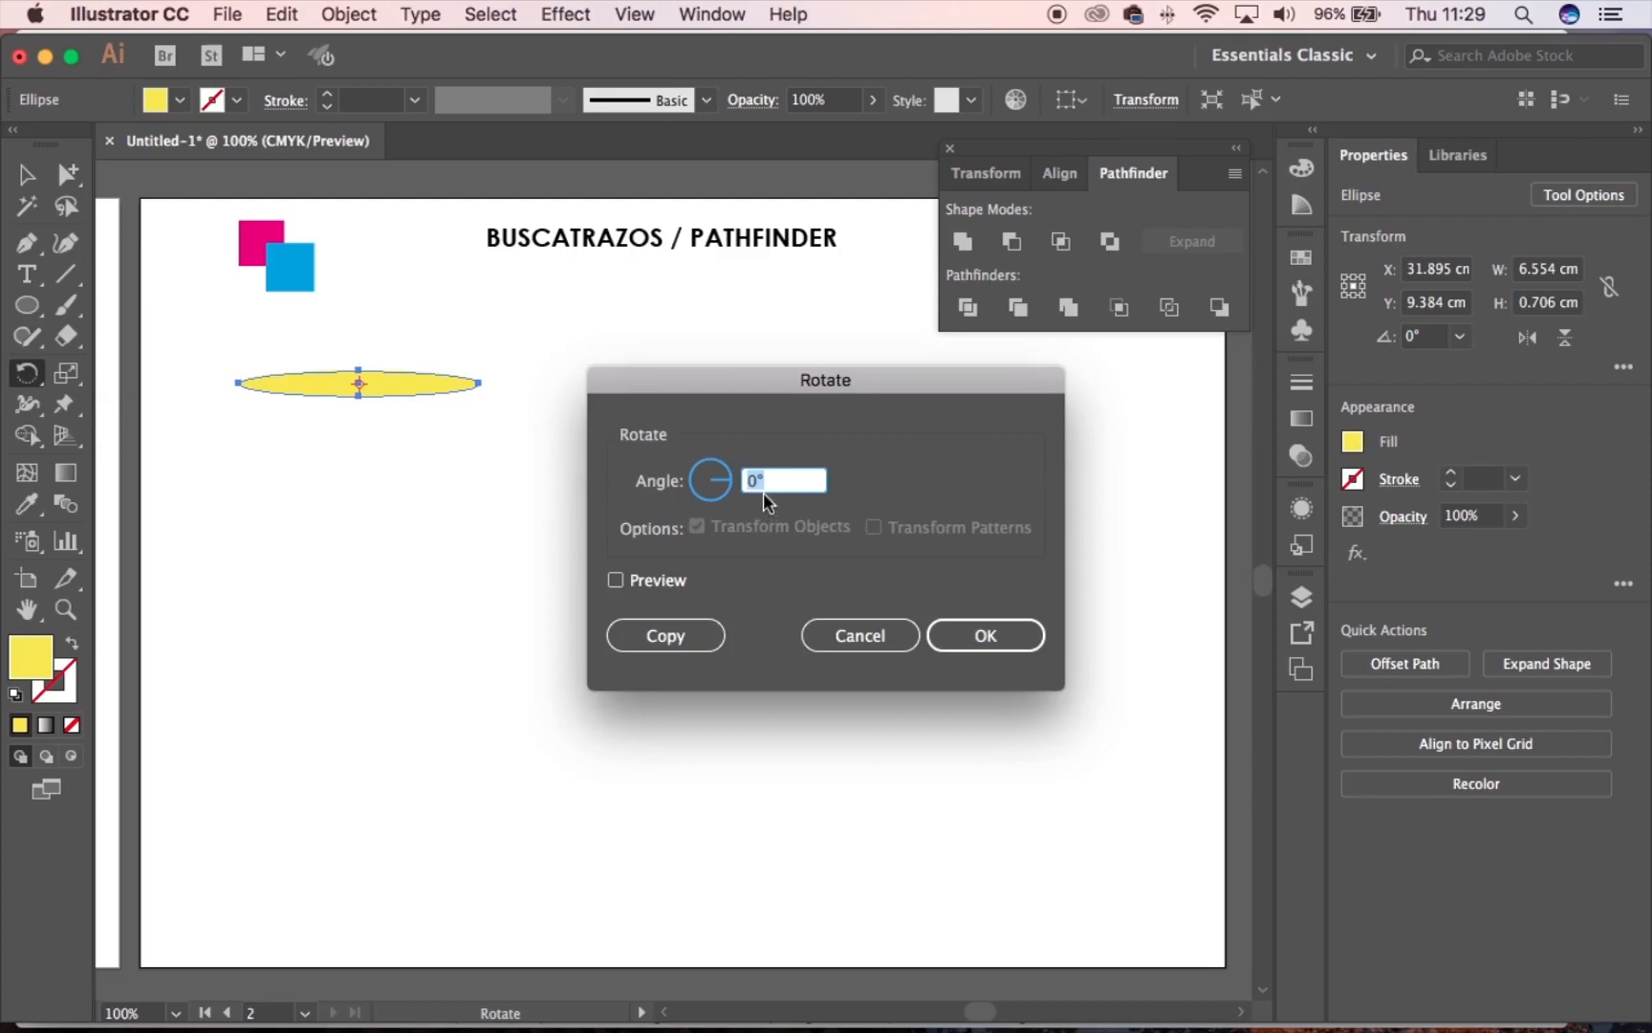
text(4)
click(840, 635)
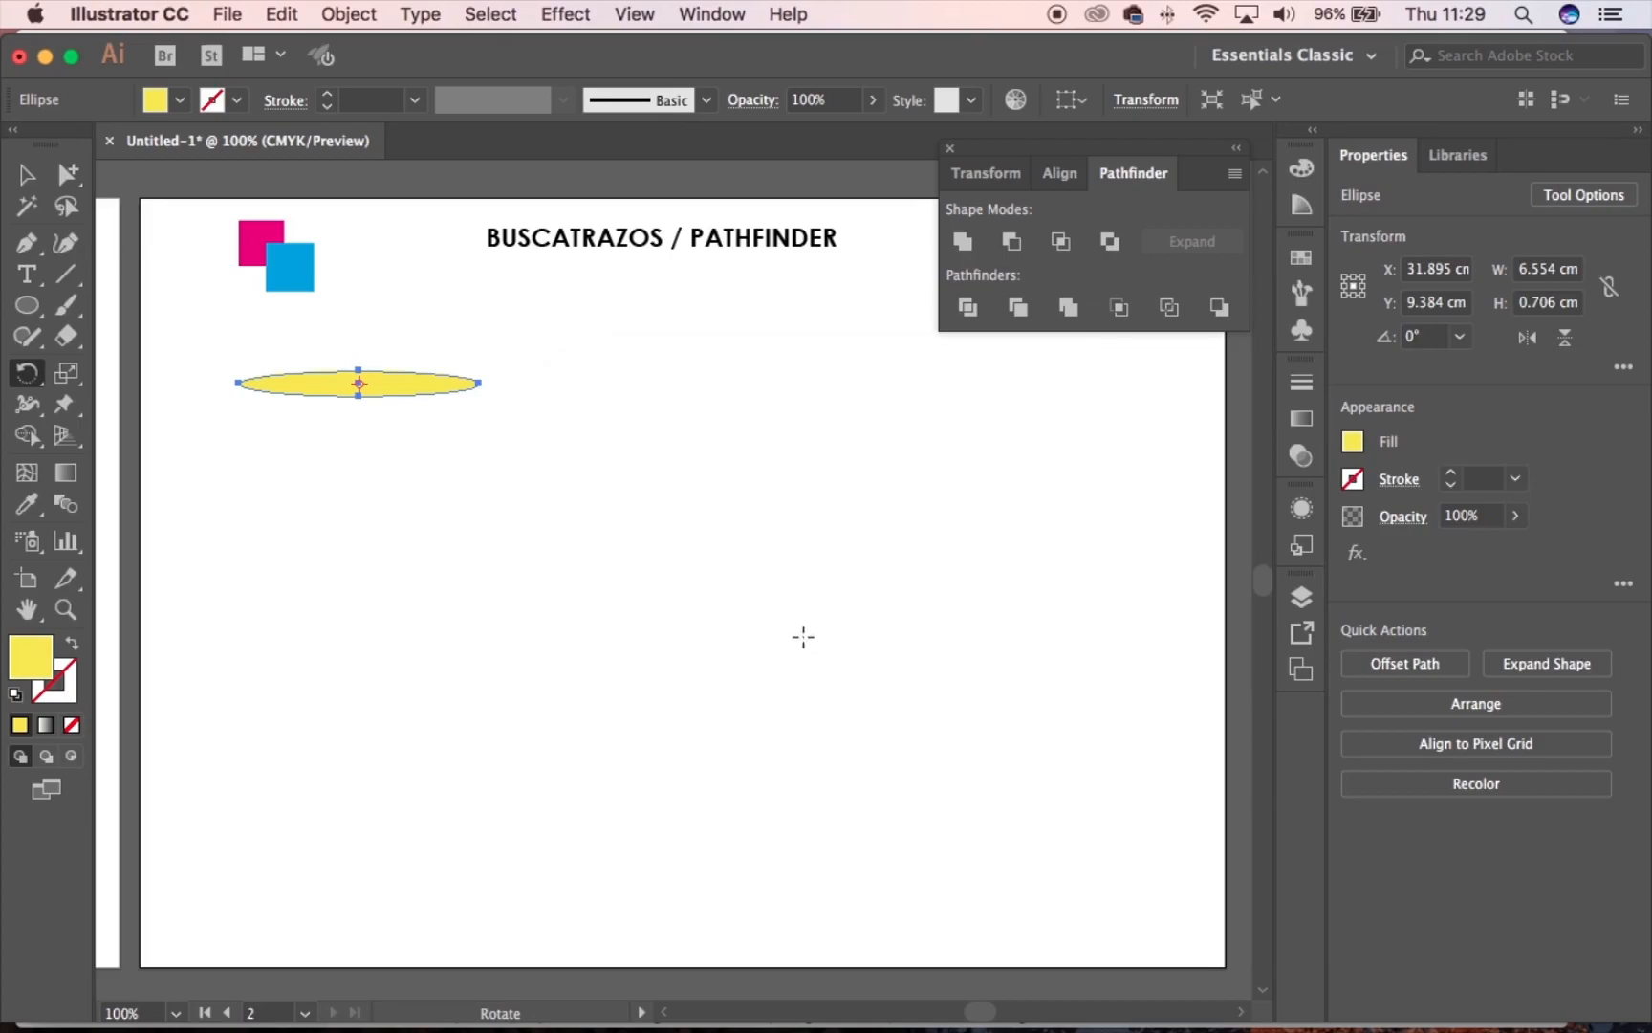
Create a copy of the yellow ellipse rotated 45° about its centre, with the preview turned on
double_click(26, 374)
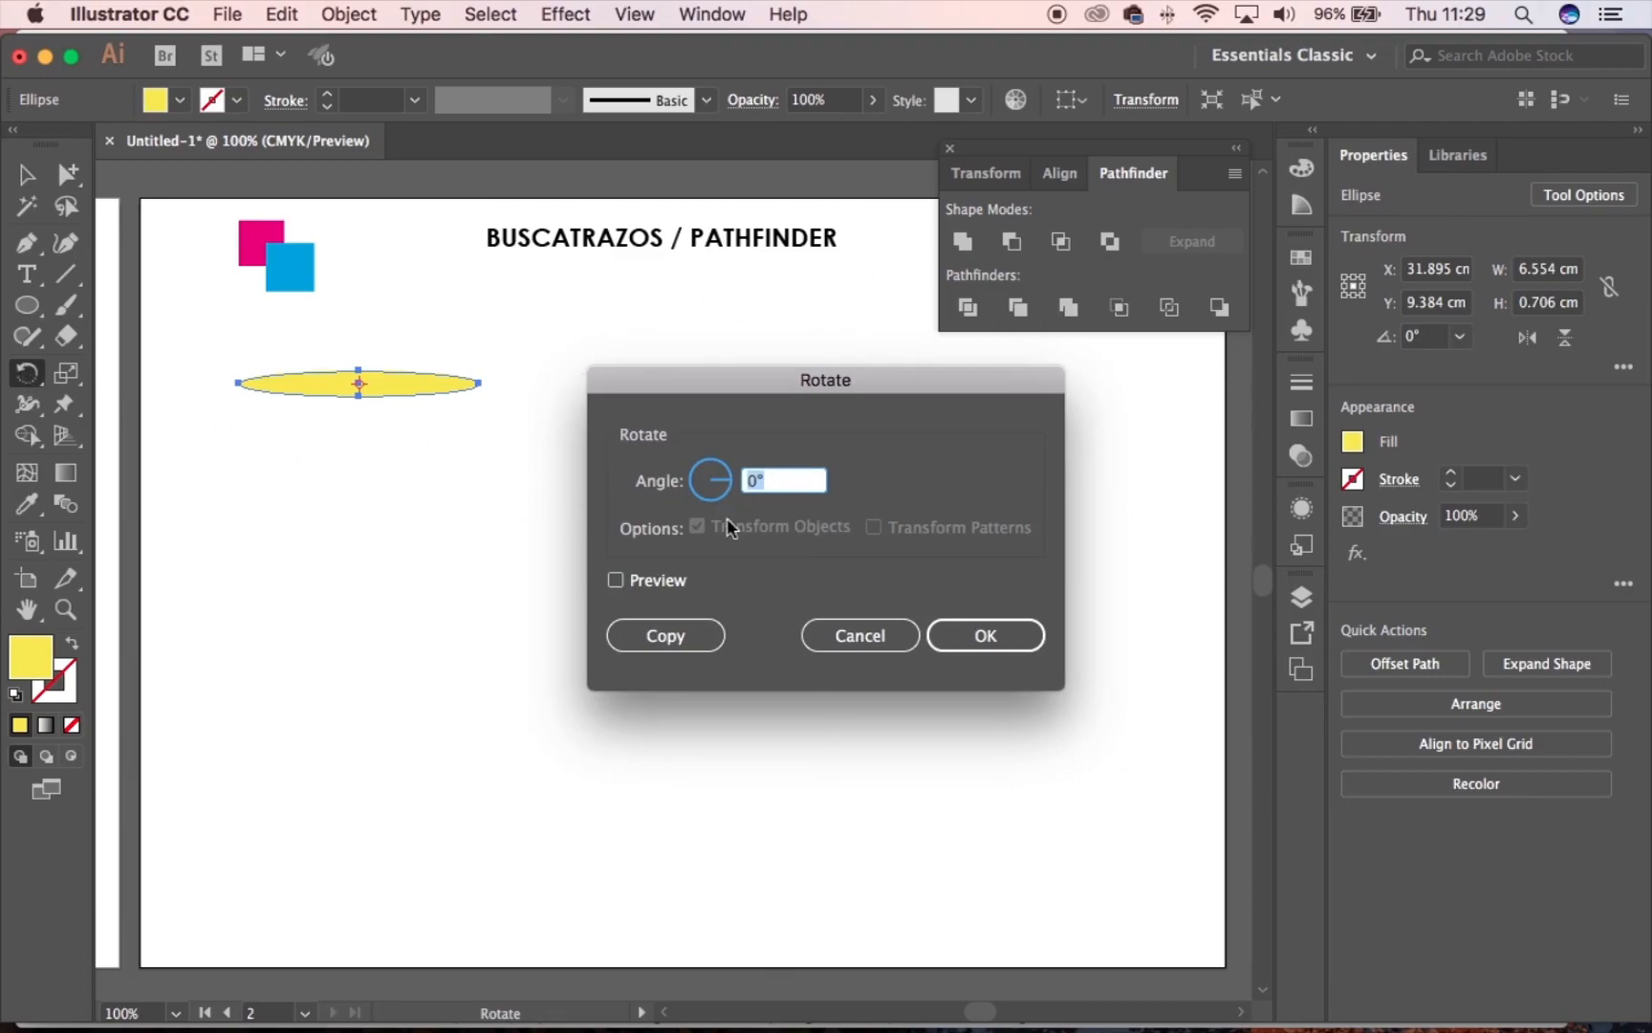
text(45)
click(658, 581)
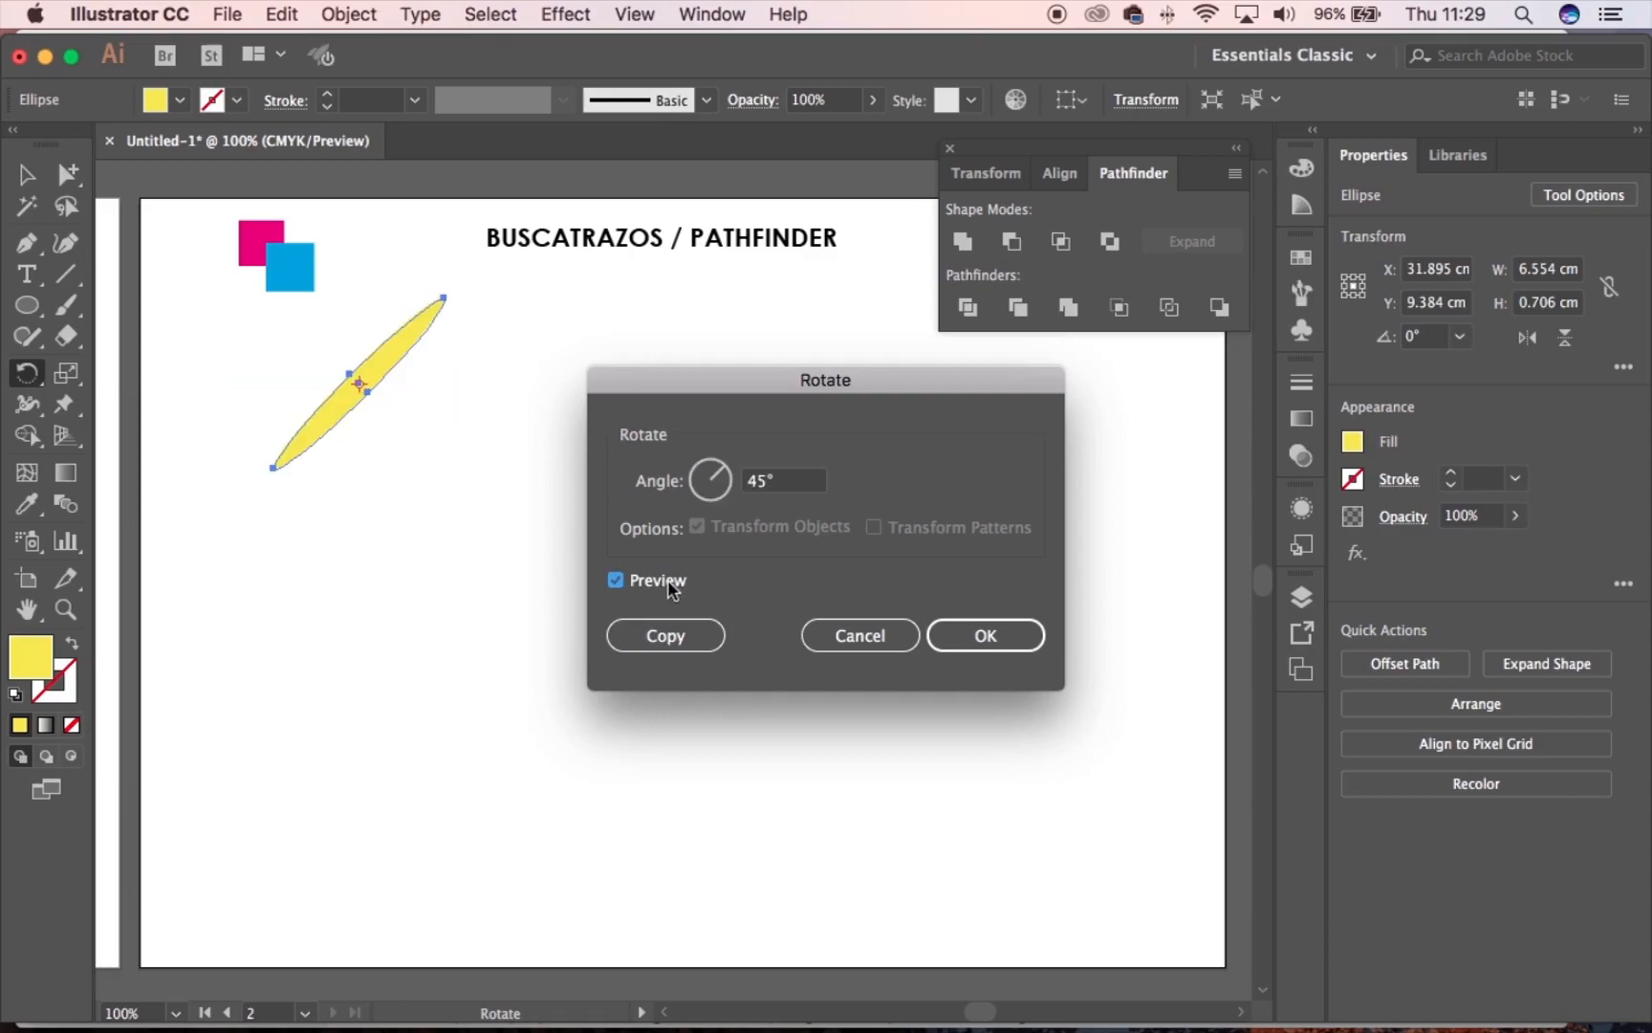
click(669, 646)
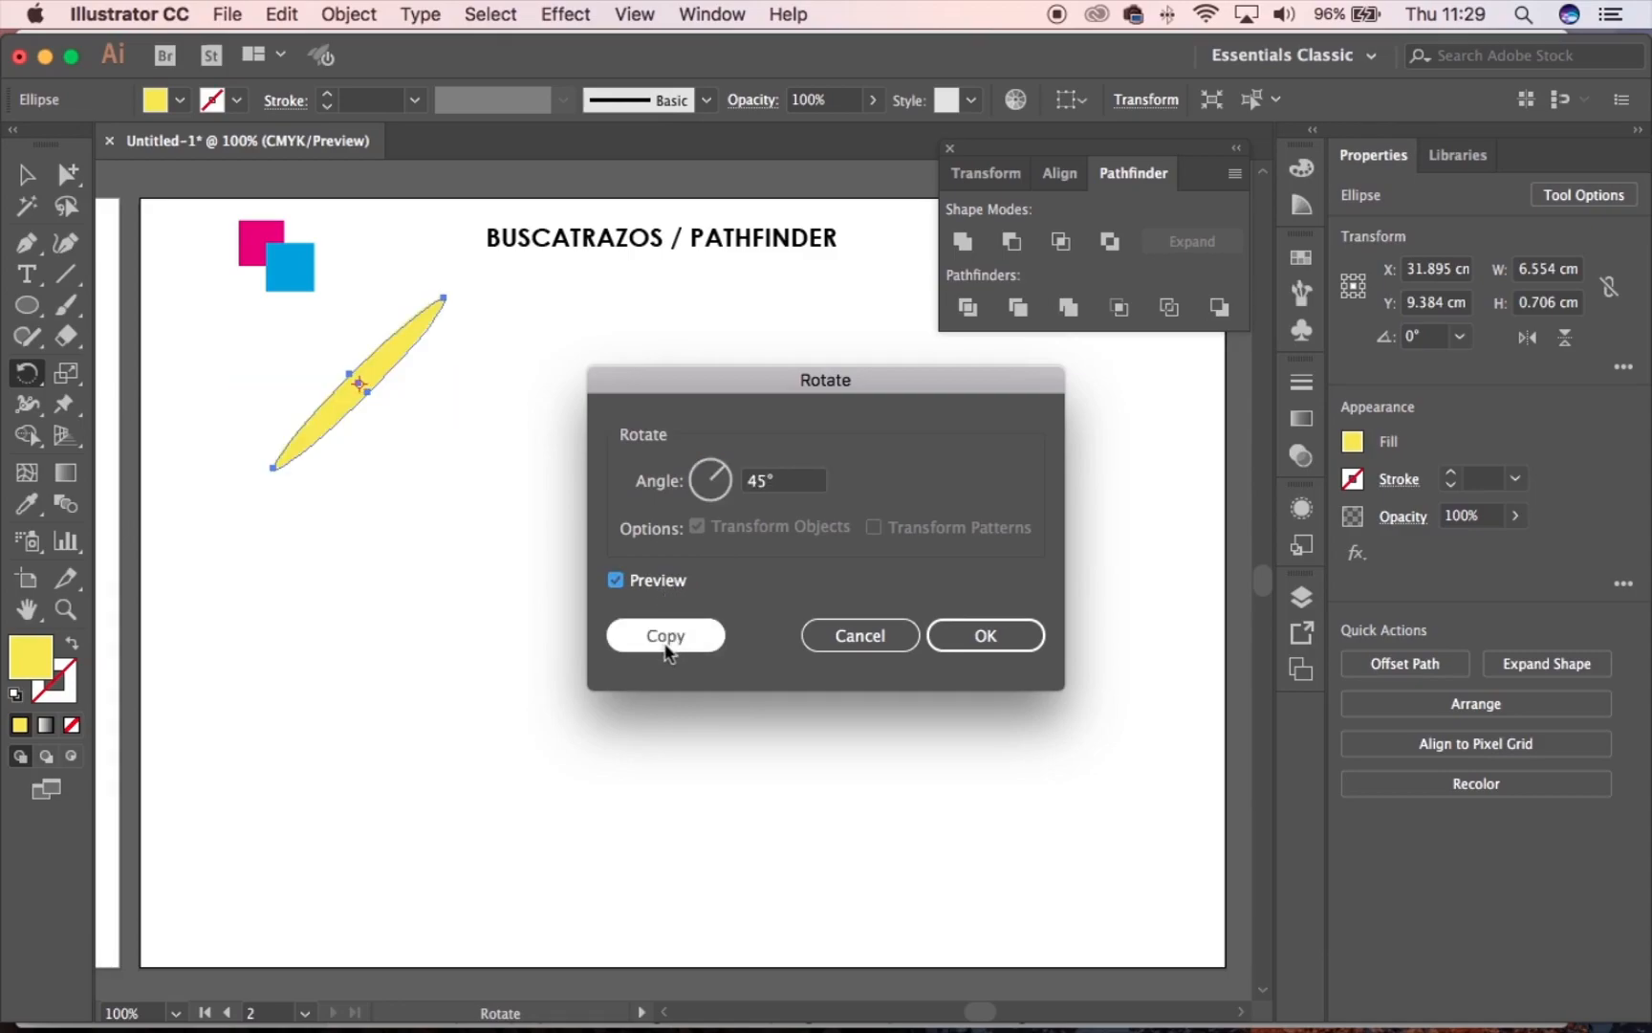
click(666, 651)
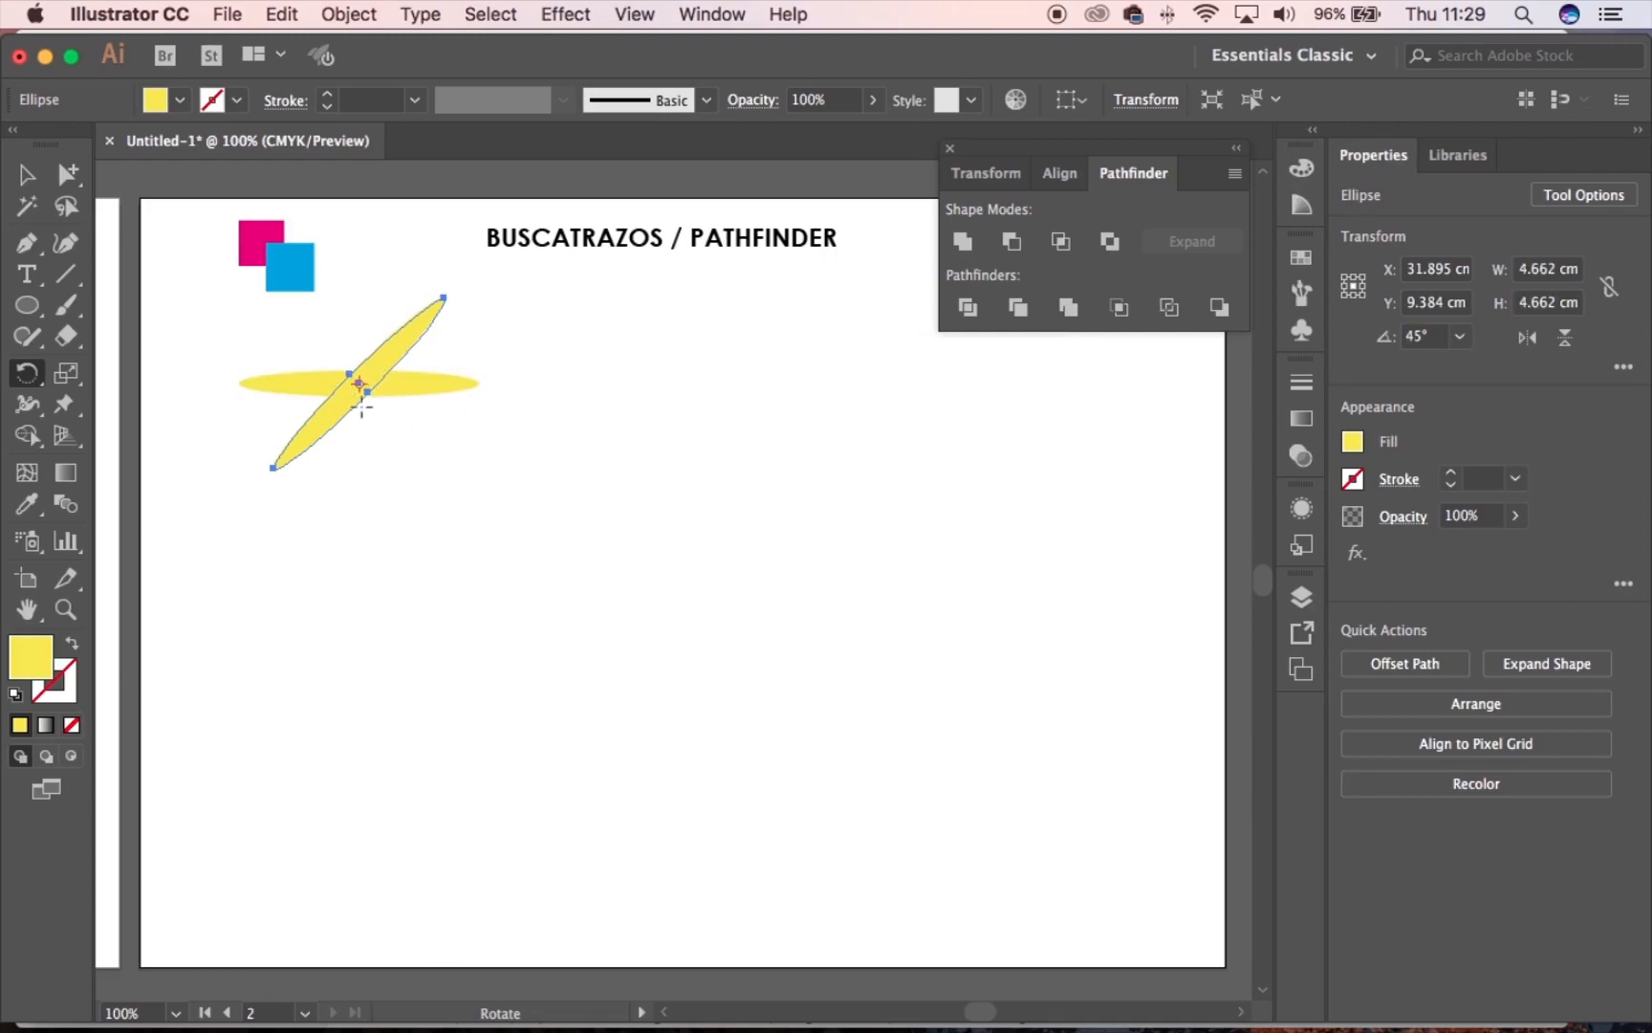
Add two more ellipse copies, each rotated a further 45°, to complete an eight-petal flower
double_click(28, 373)
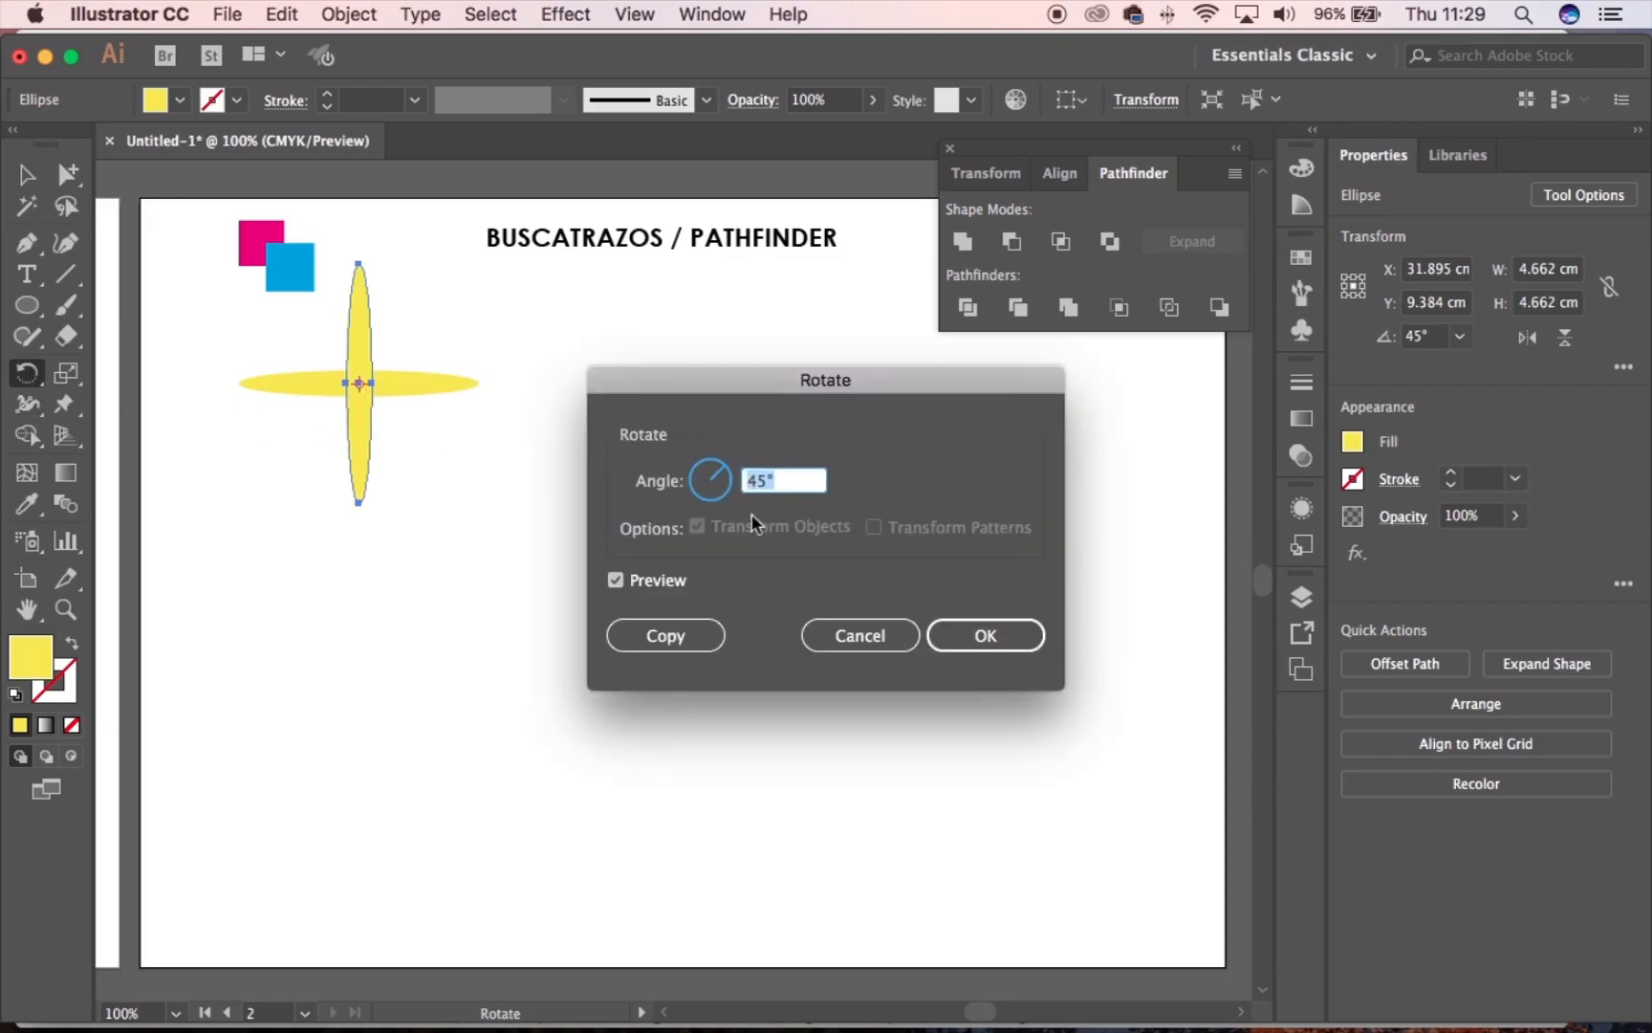
click(691, 645)
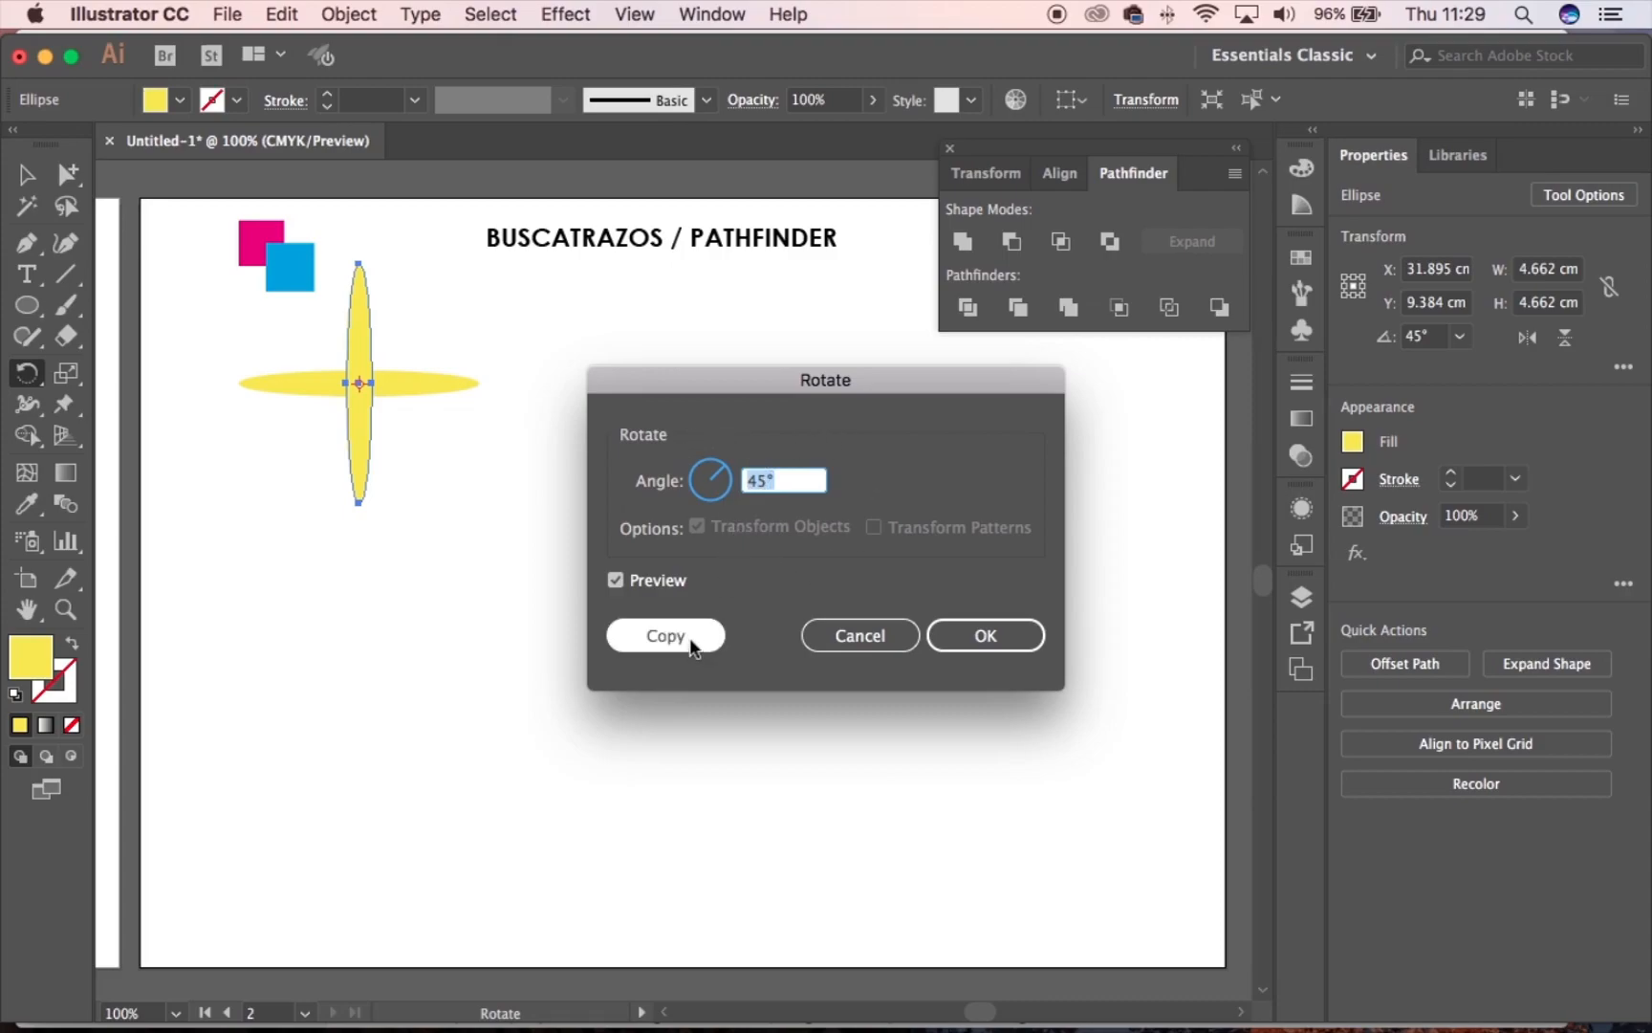
click(670, 636)
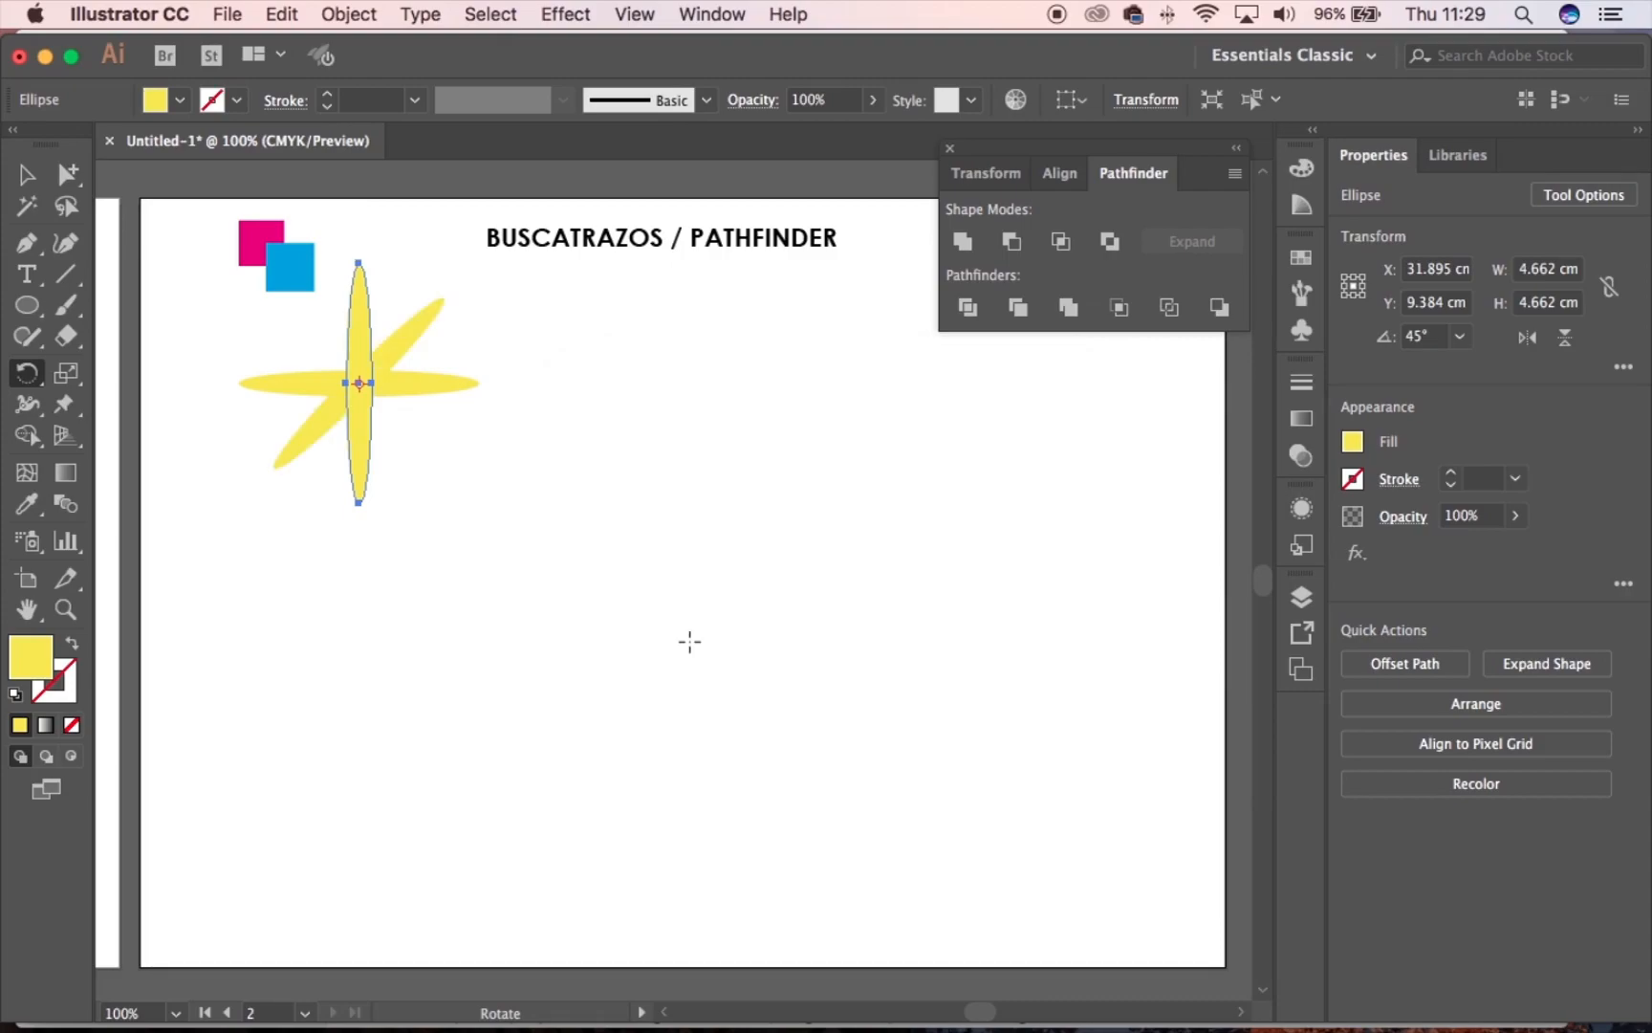
double_click(28, 374)
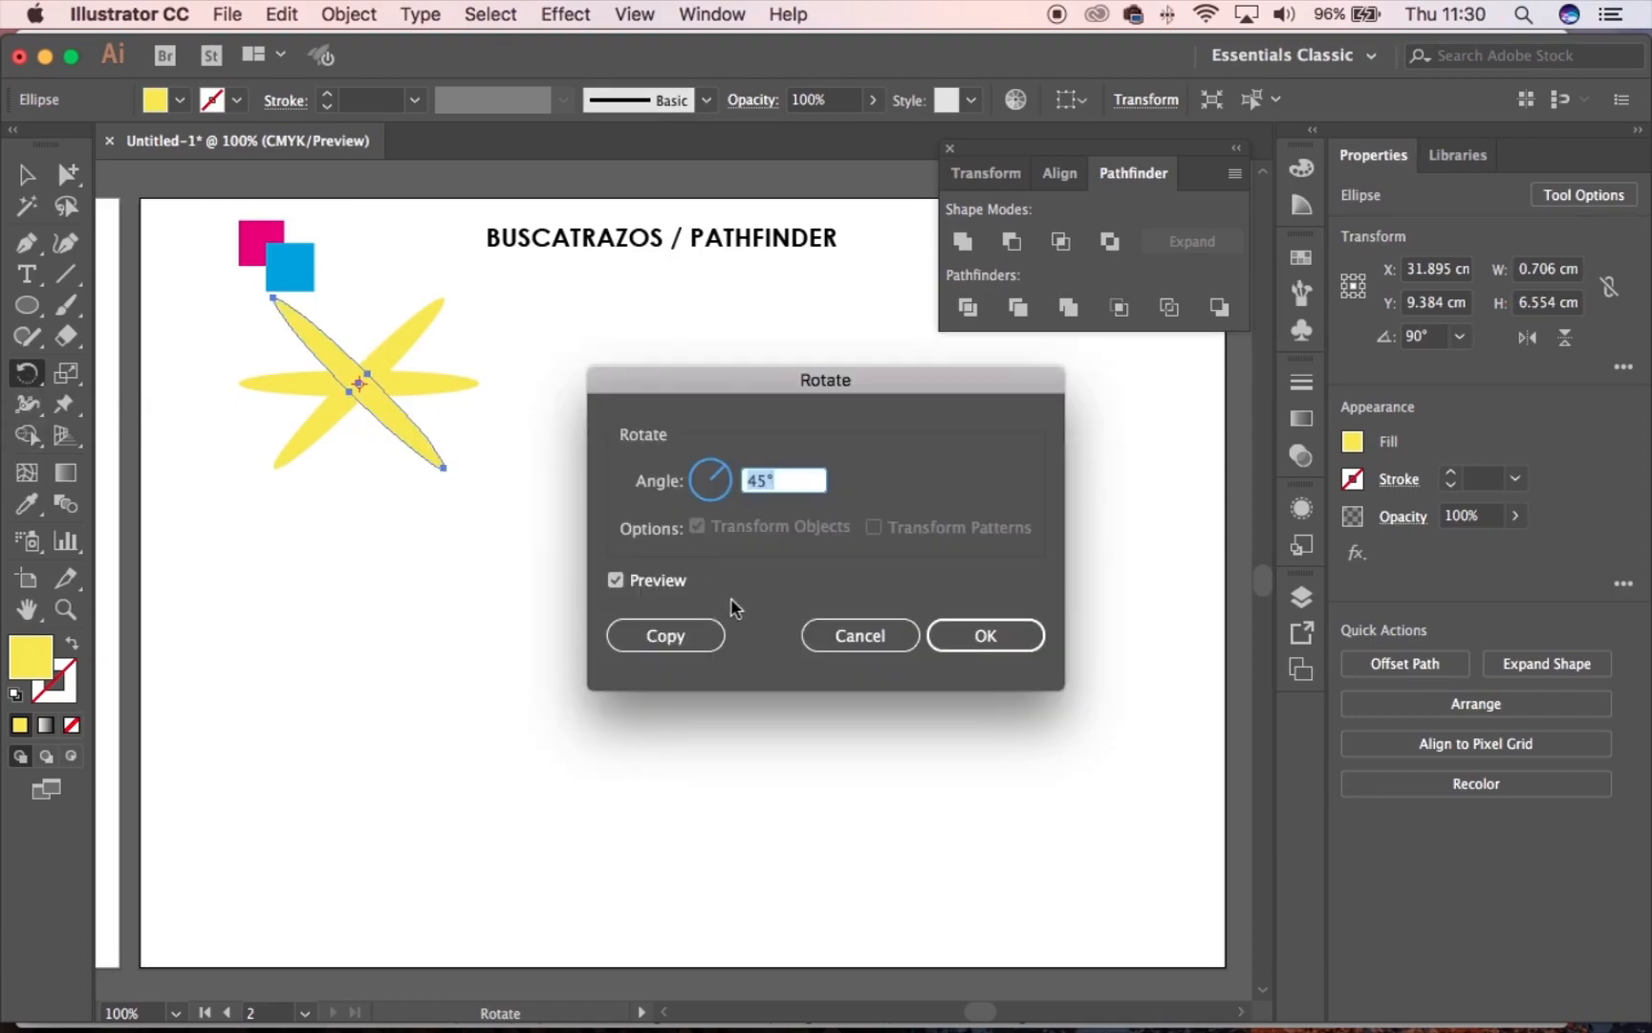
click(690, 638)
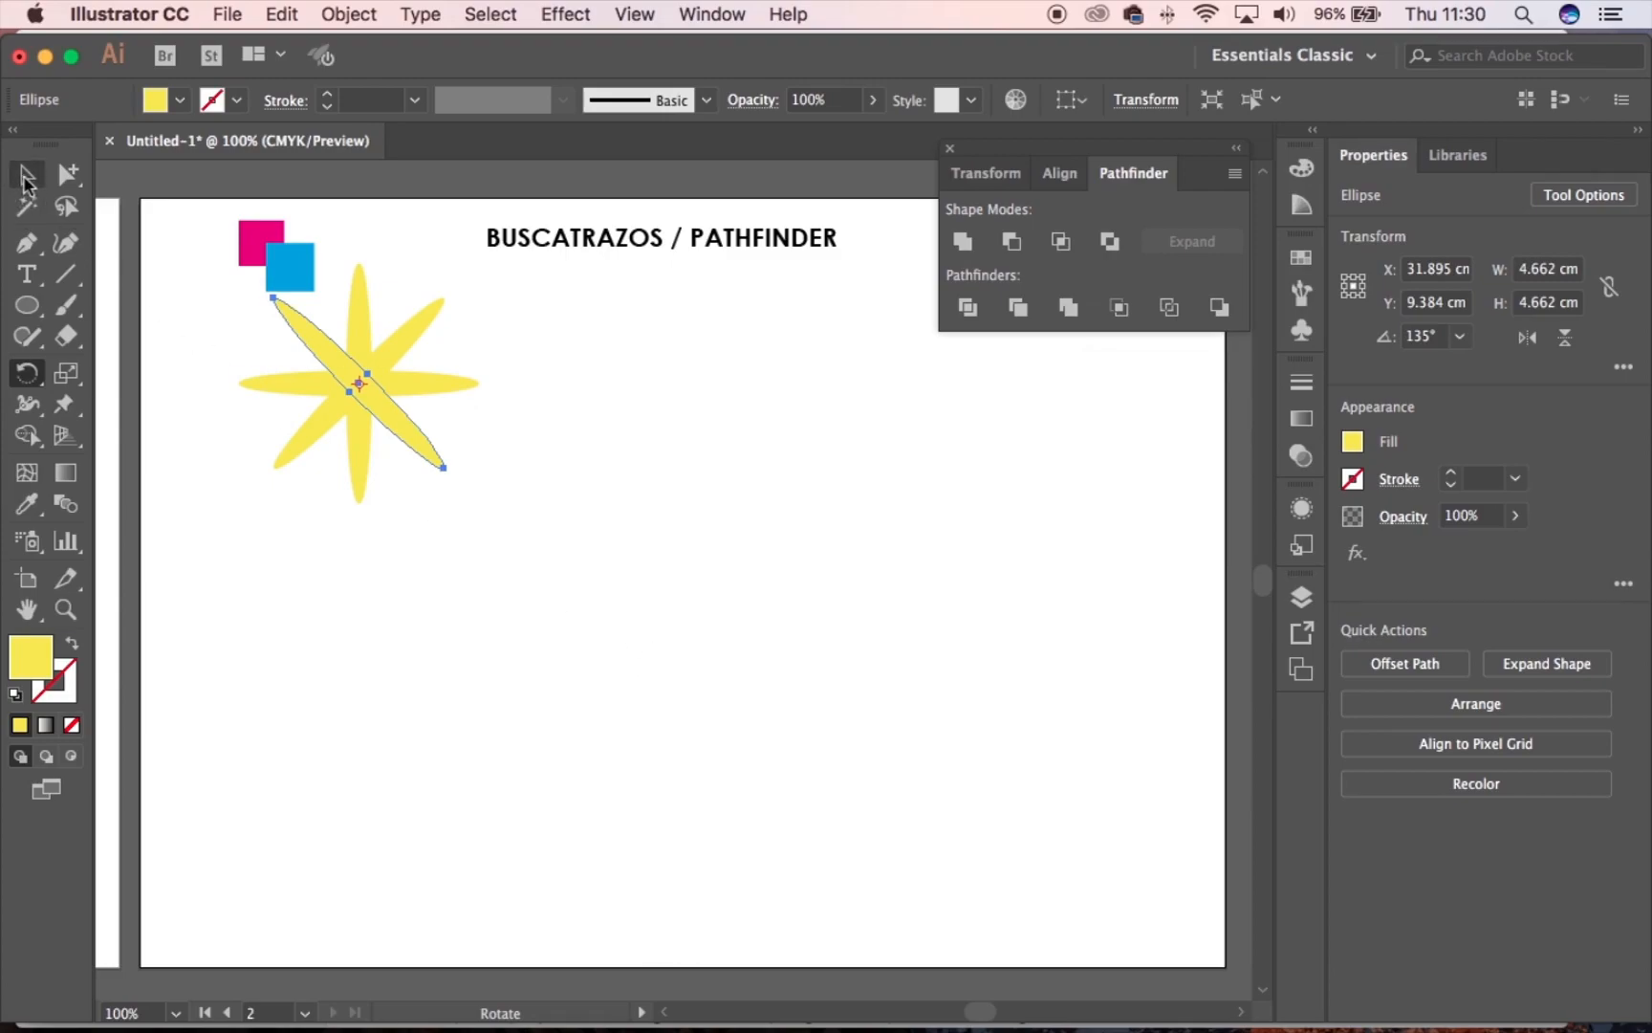
Move the four ellipses together to about X 30.30 cm, Y 11.03 cm and unite them into a single flower shape
click(25, 174)
mouse_move(312, 424)
mouse_down()
mouse_move(313, 464)
mouse_move(332, 437)
mouse_up()
key(super+z)
click(372, 252)
drag(474, 518, 296, 440)
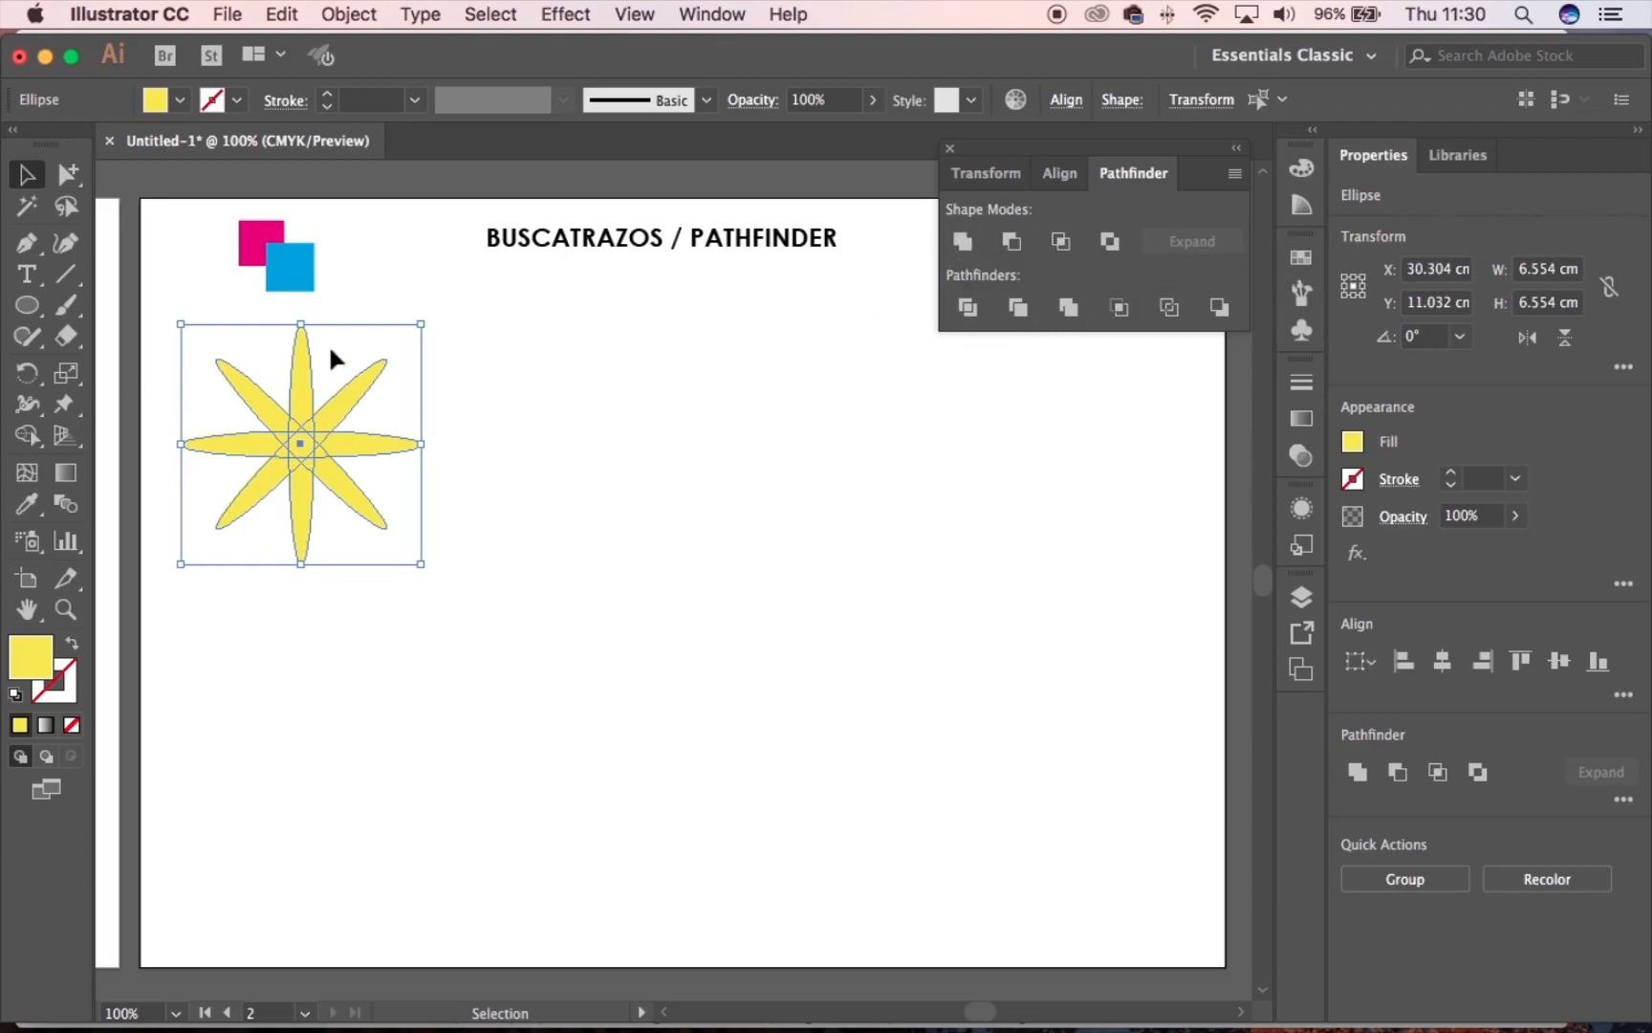
click(964, 242)
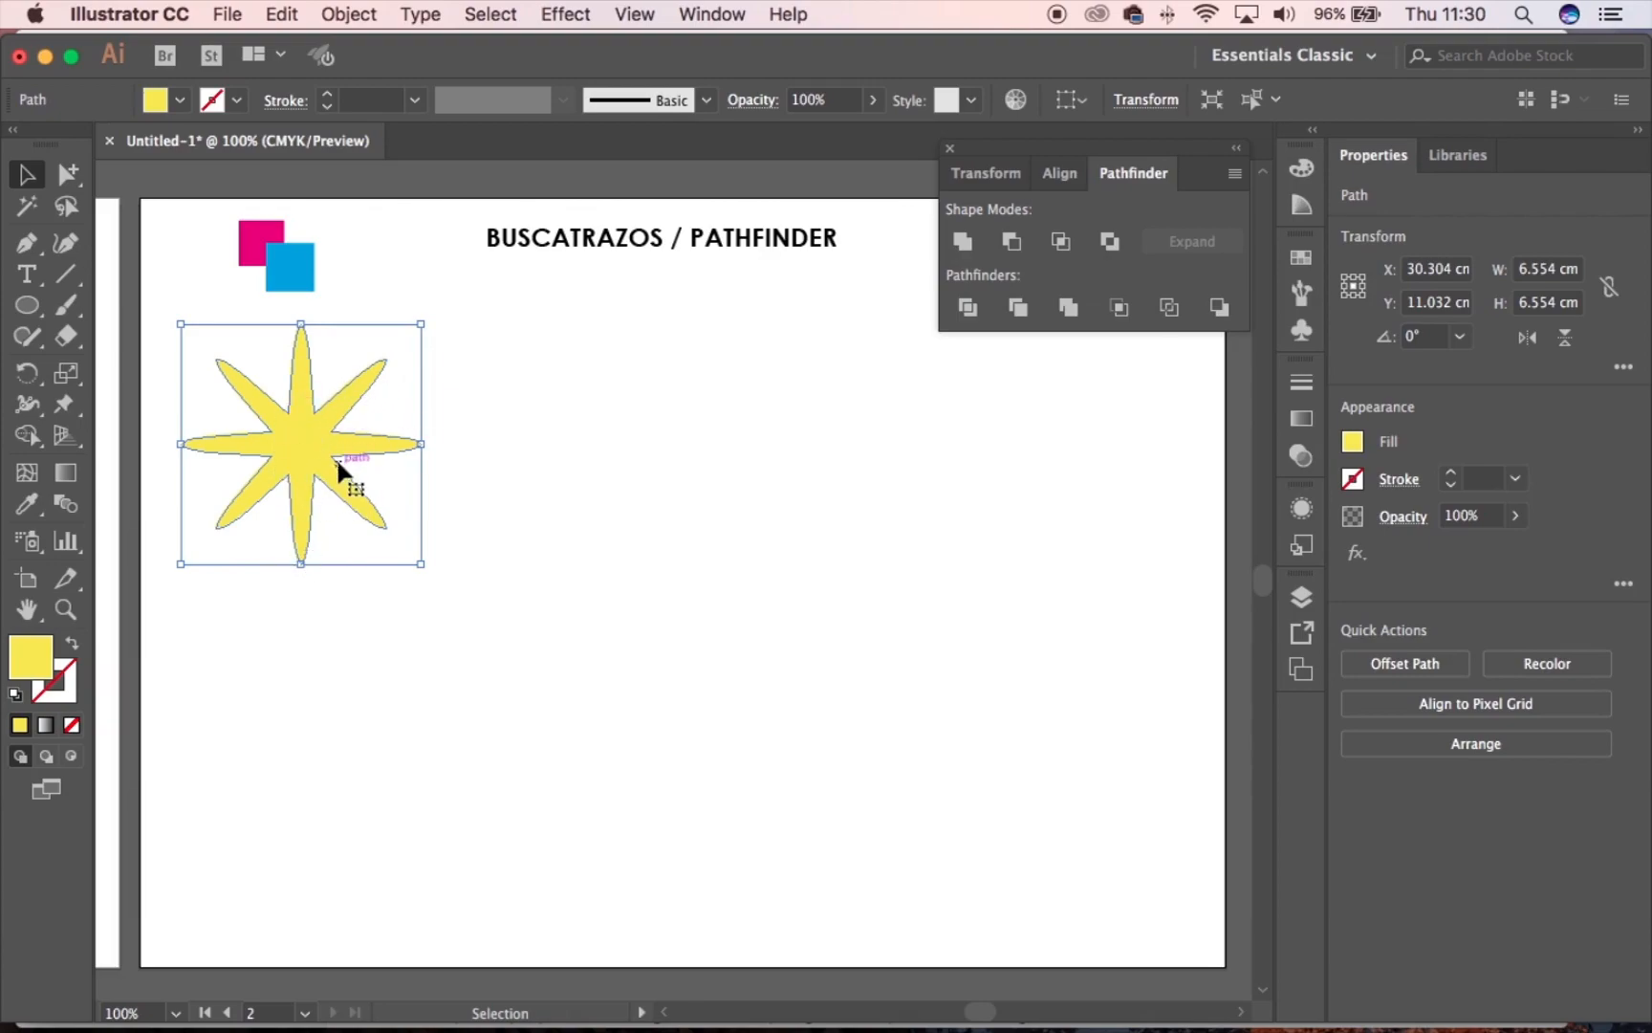
click(417, 497)
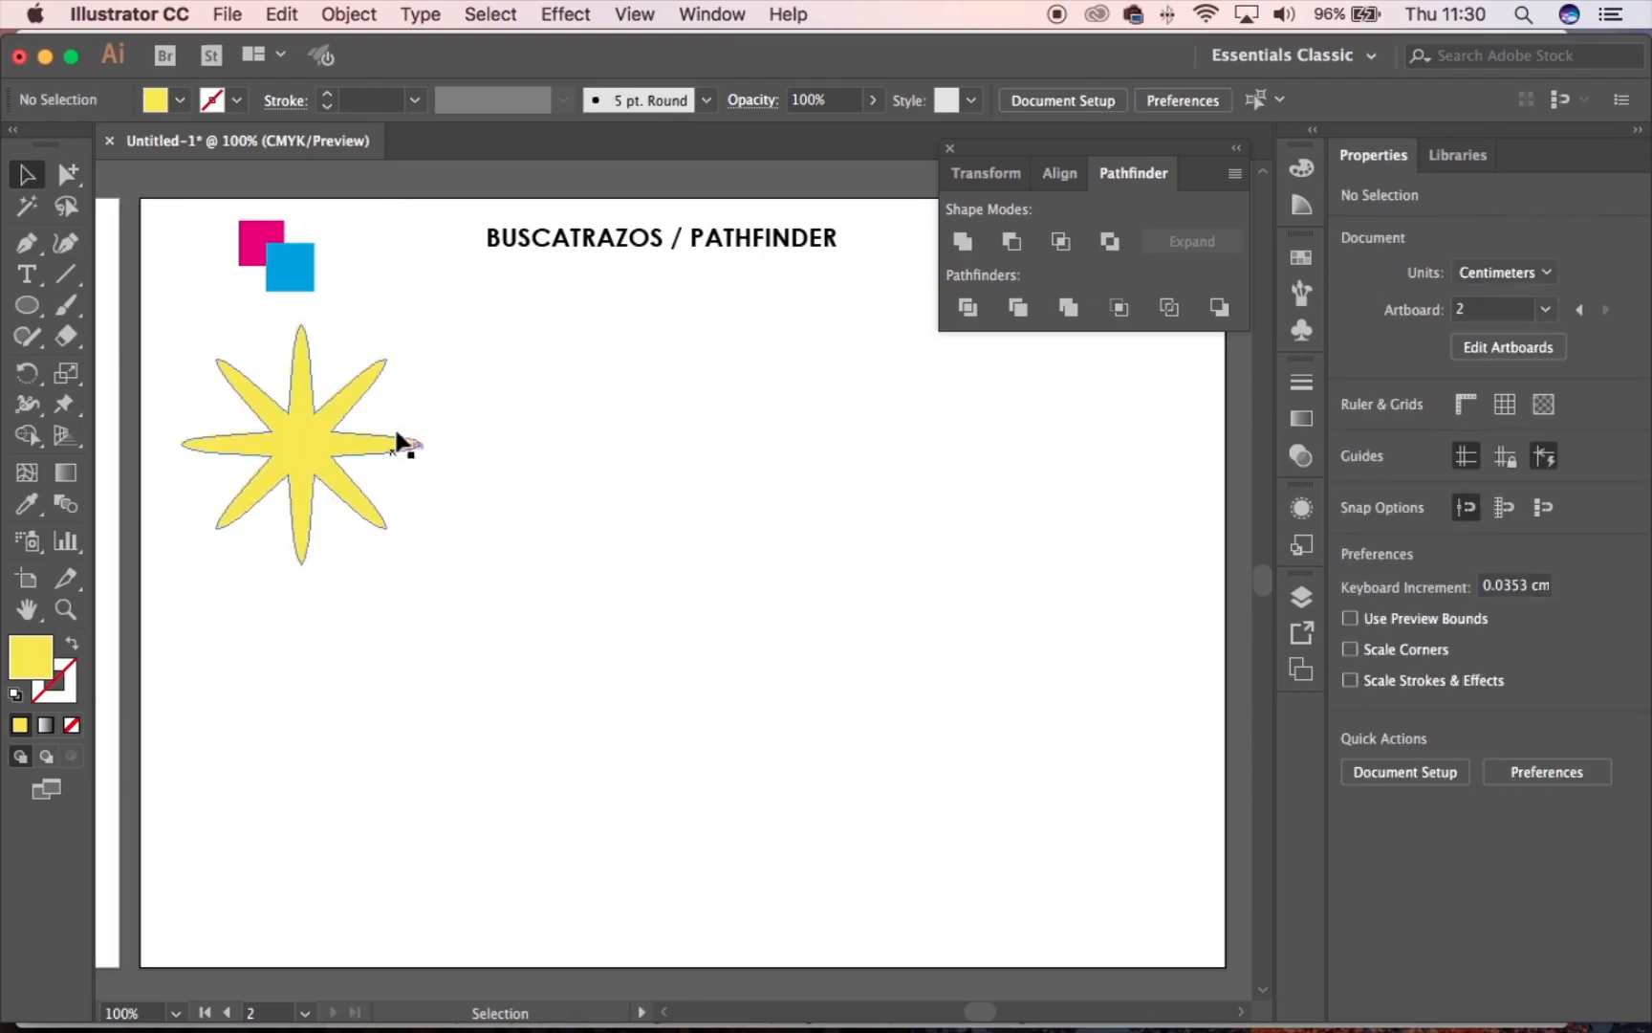
Draw a circle about 1.06 cm in diameter at the flower's centre and fill it with green
click(27, 305)
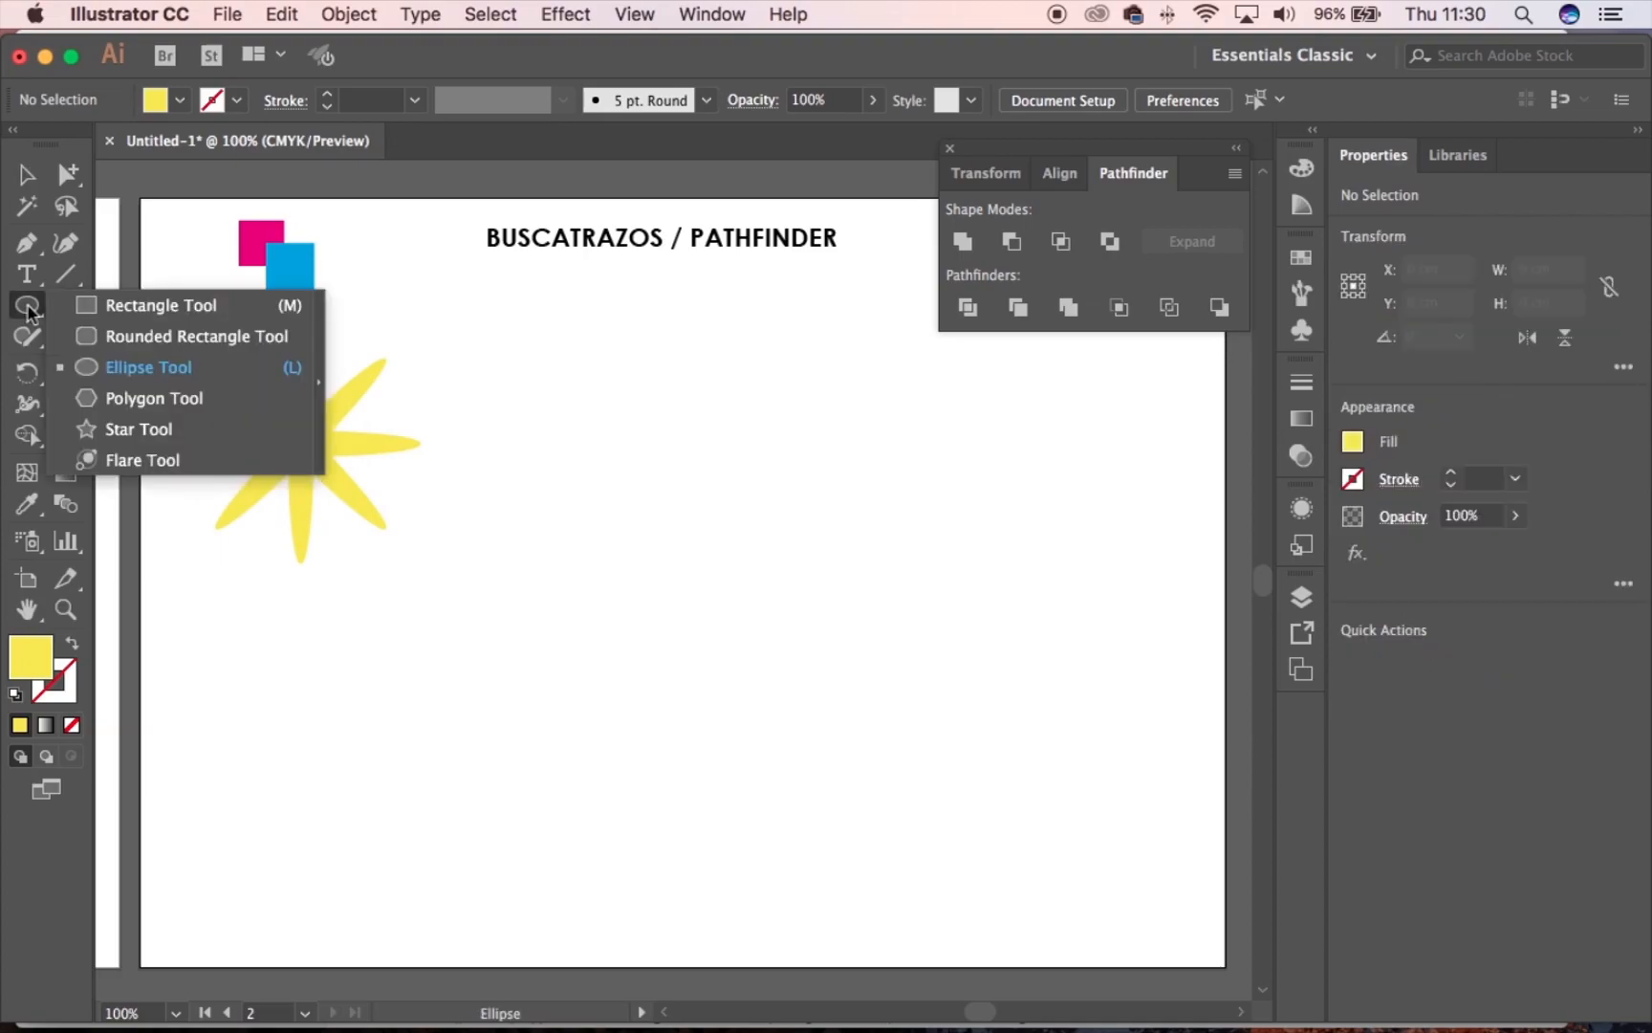
click(161, 377)
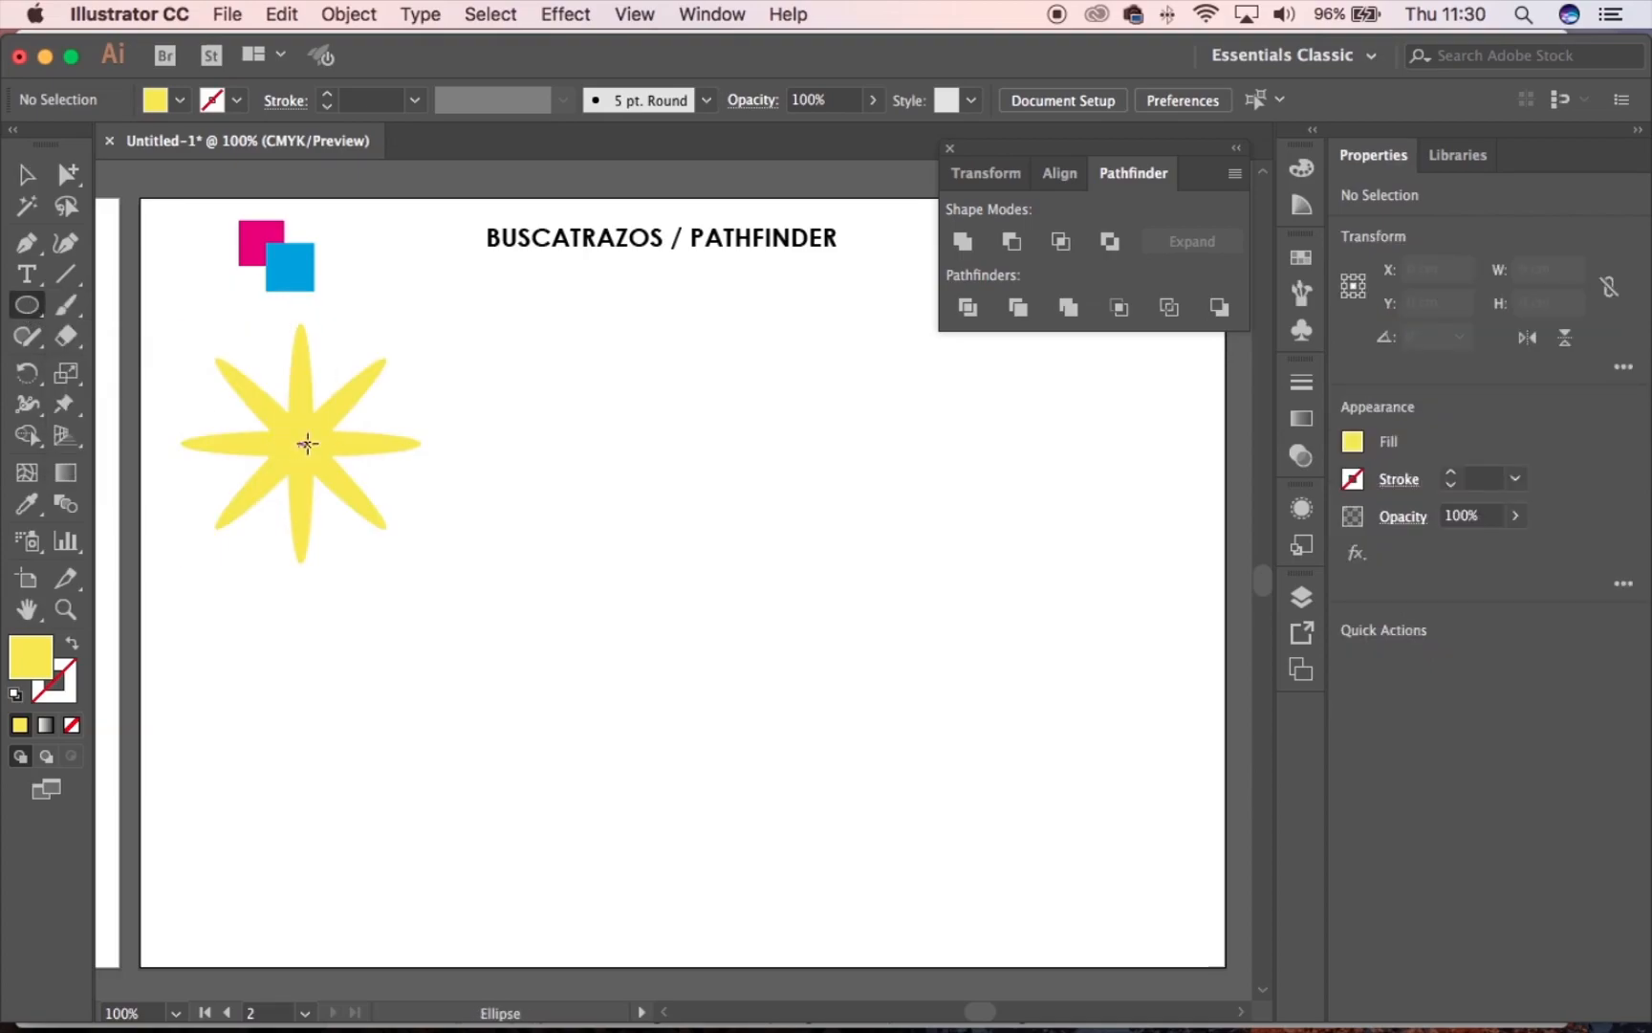
drag(299, 441, 321, 460)
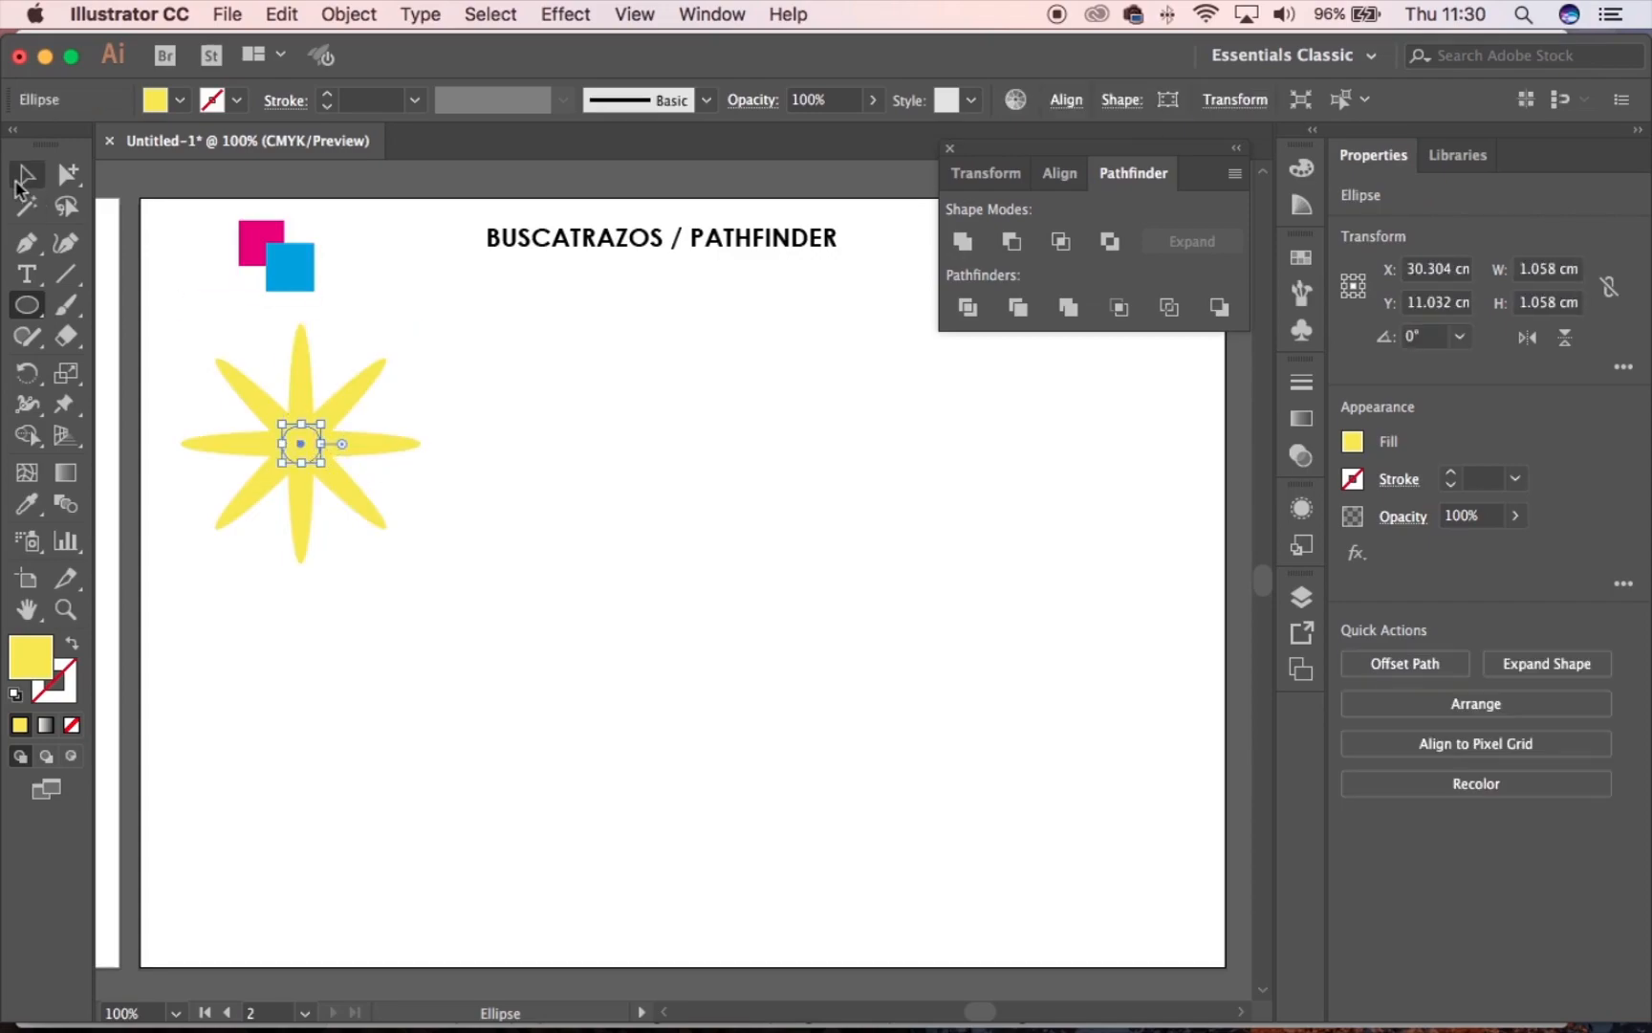
click(181, 101)
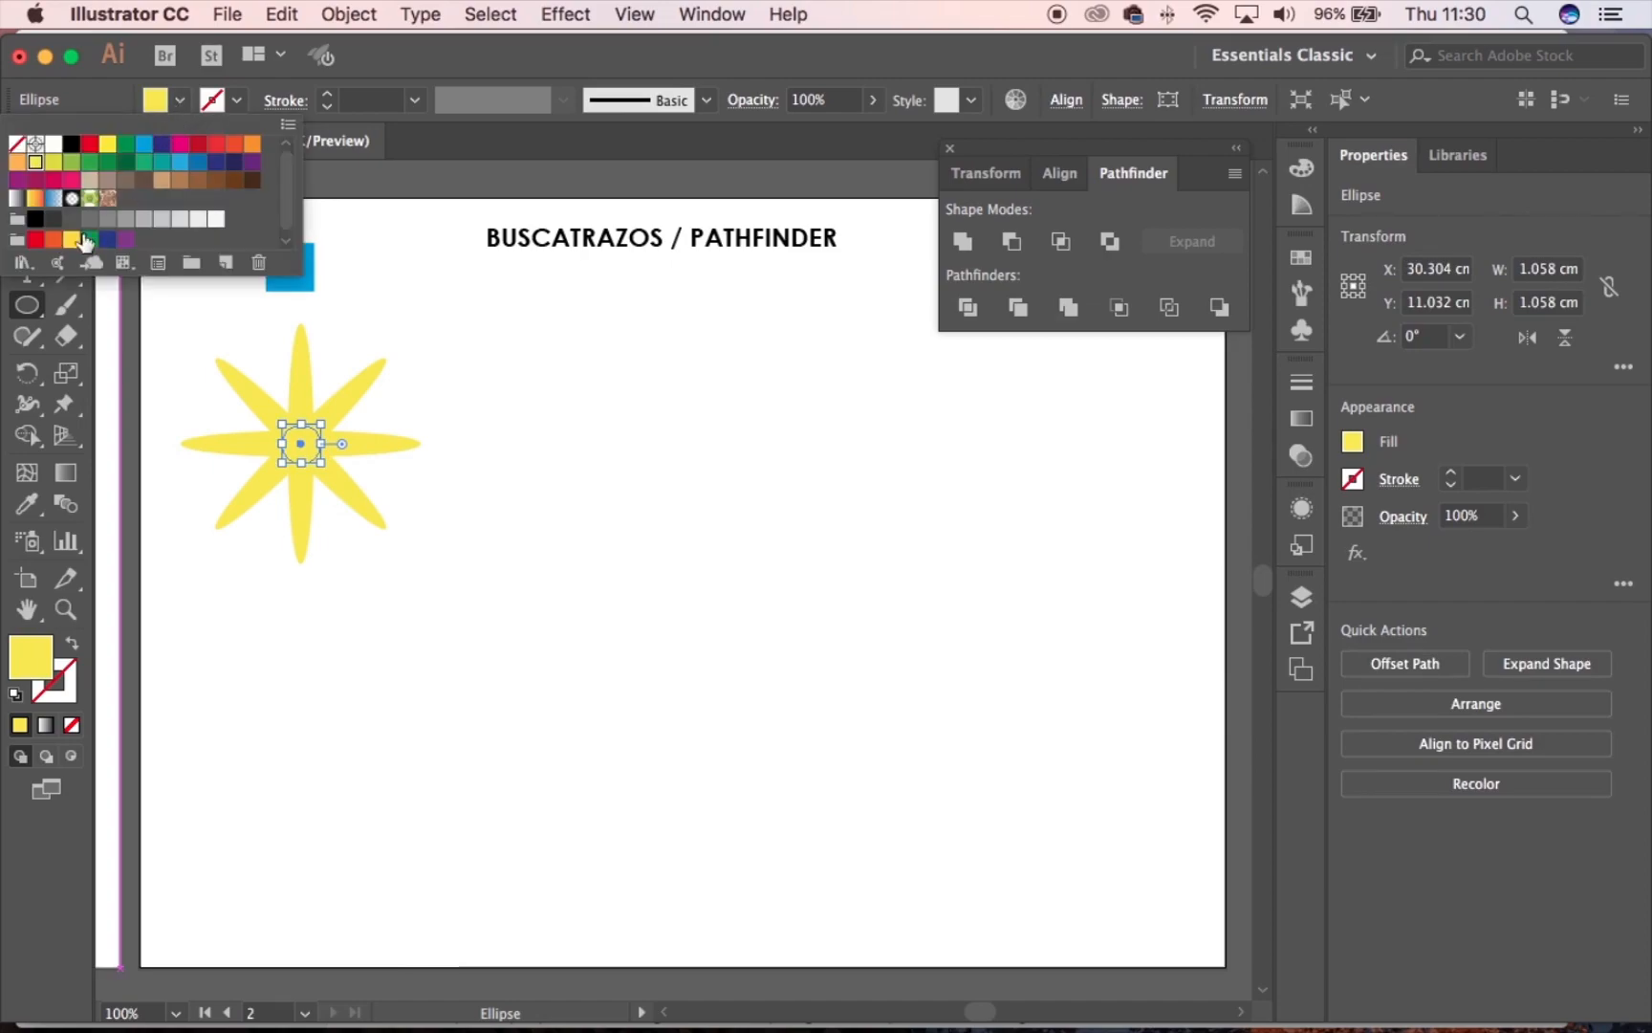
click(125, 144)
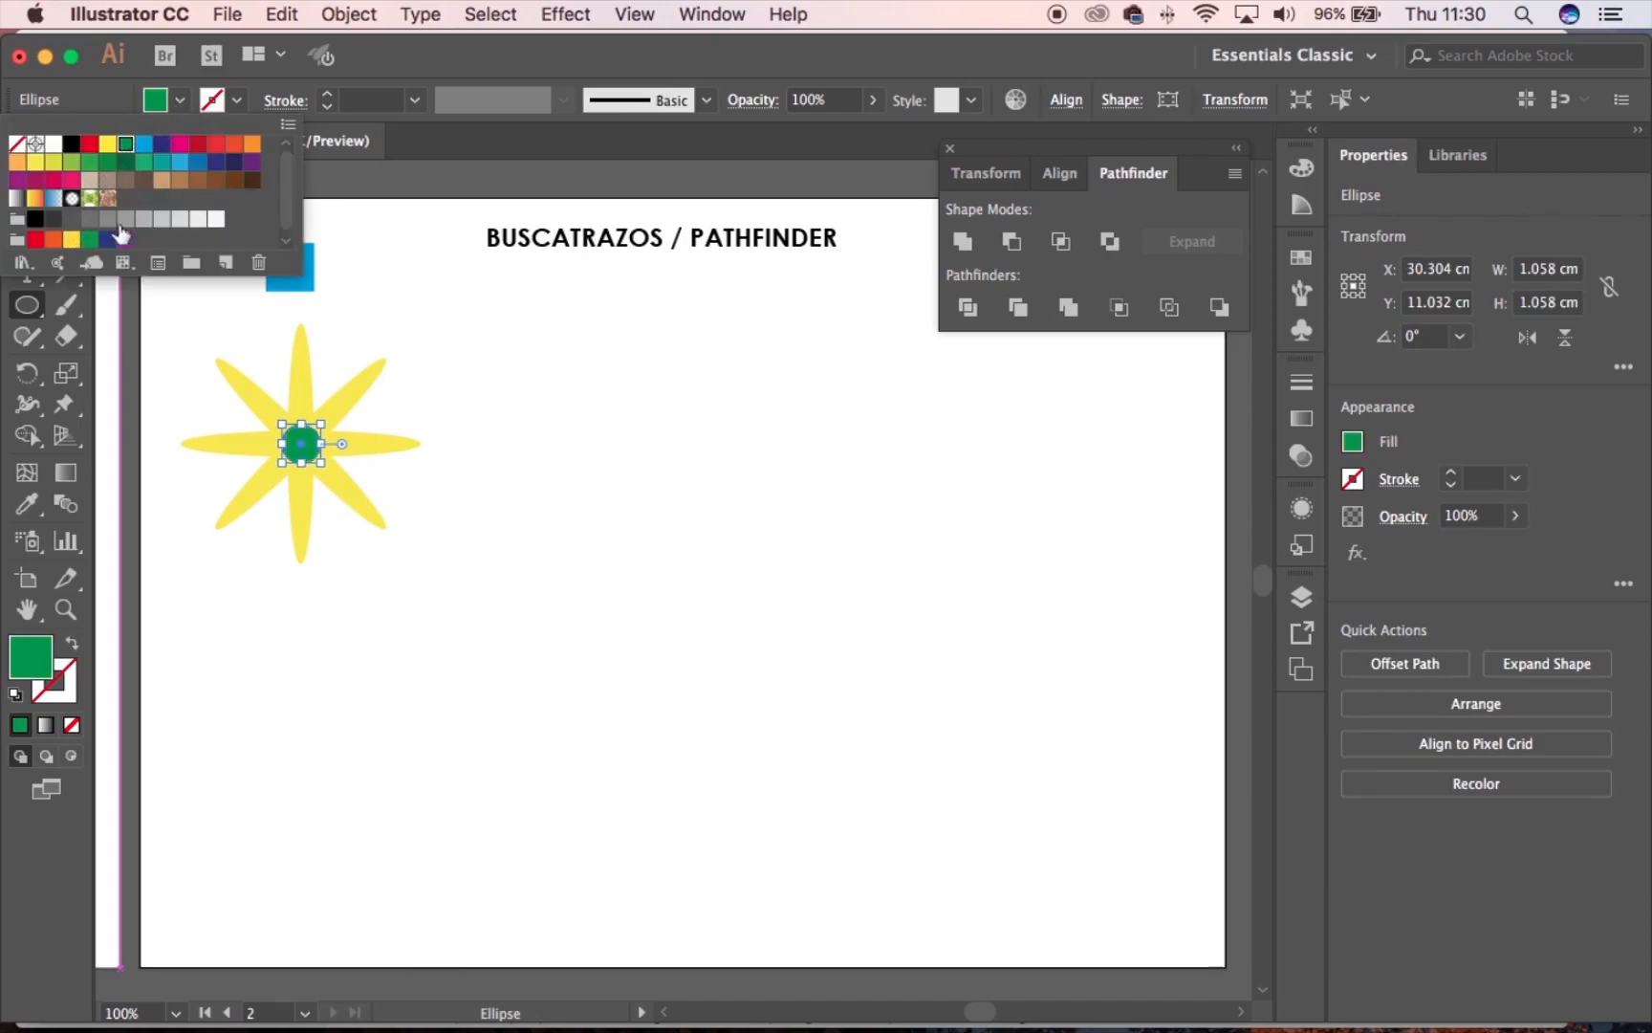
click(150, 336)
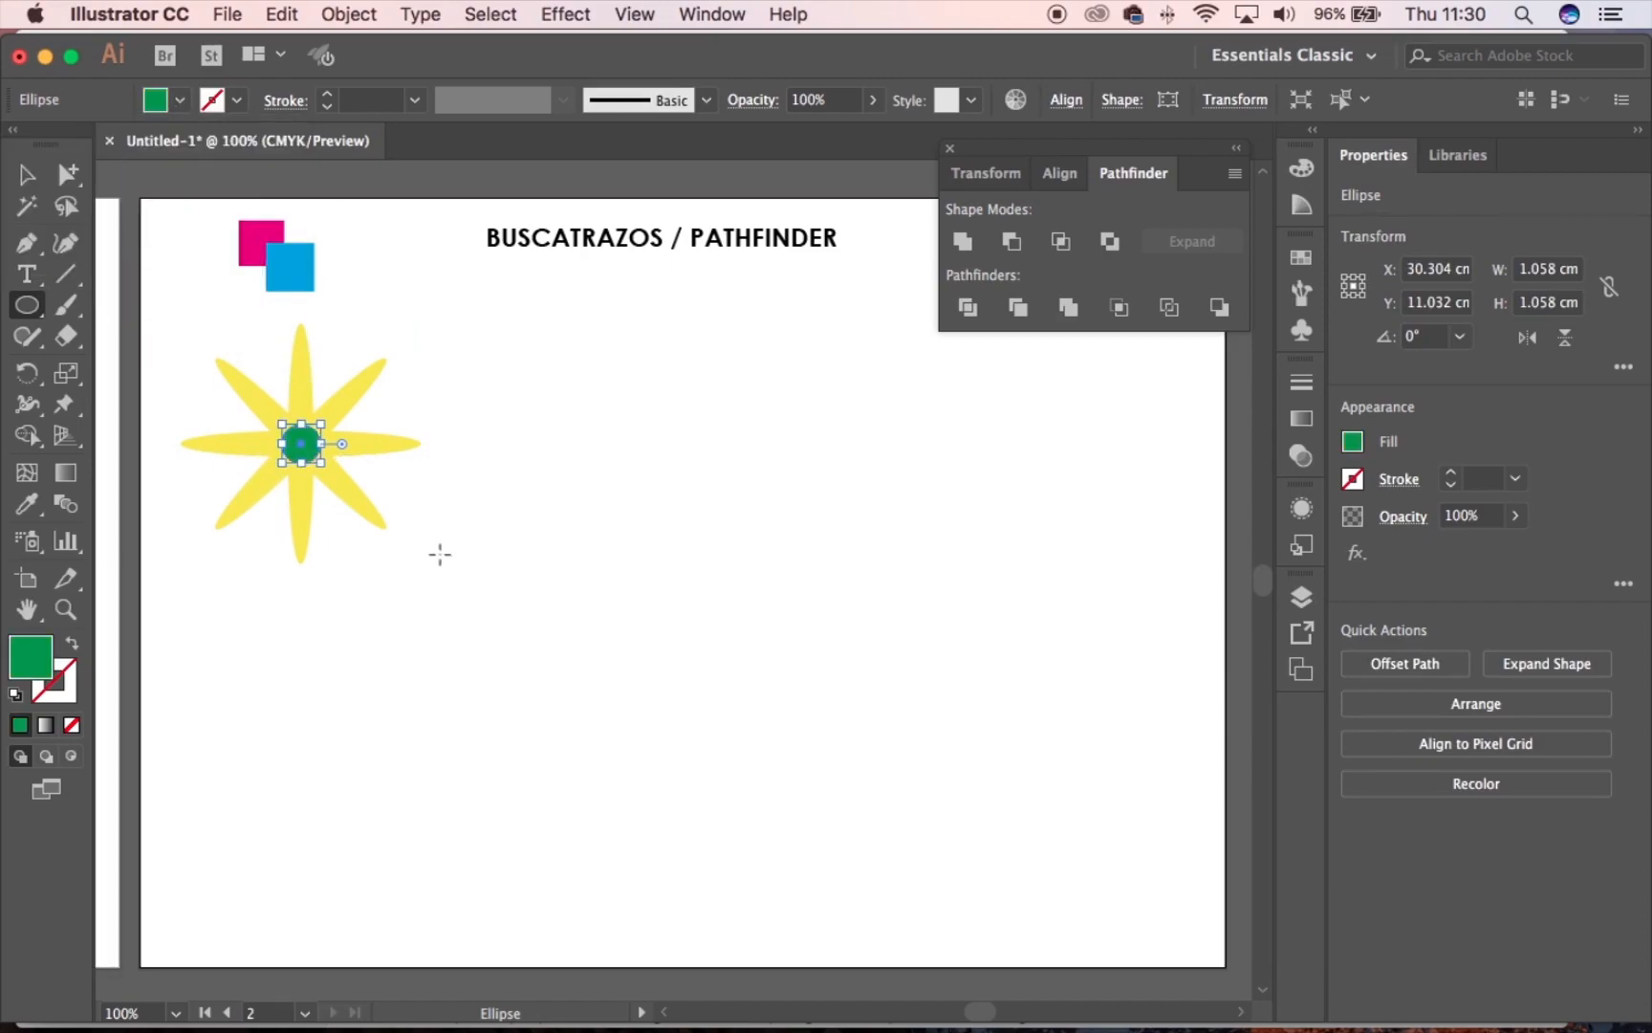
click(439, 550)
click(760, 585)
Select the yellow flower together with its green centre circle and apply the Divide pathfinder
drag(19, 153, 27, 163)
click(27, 176)
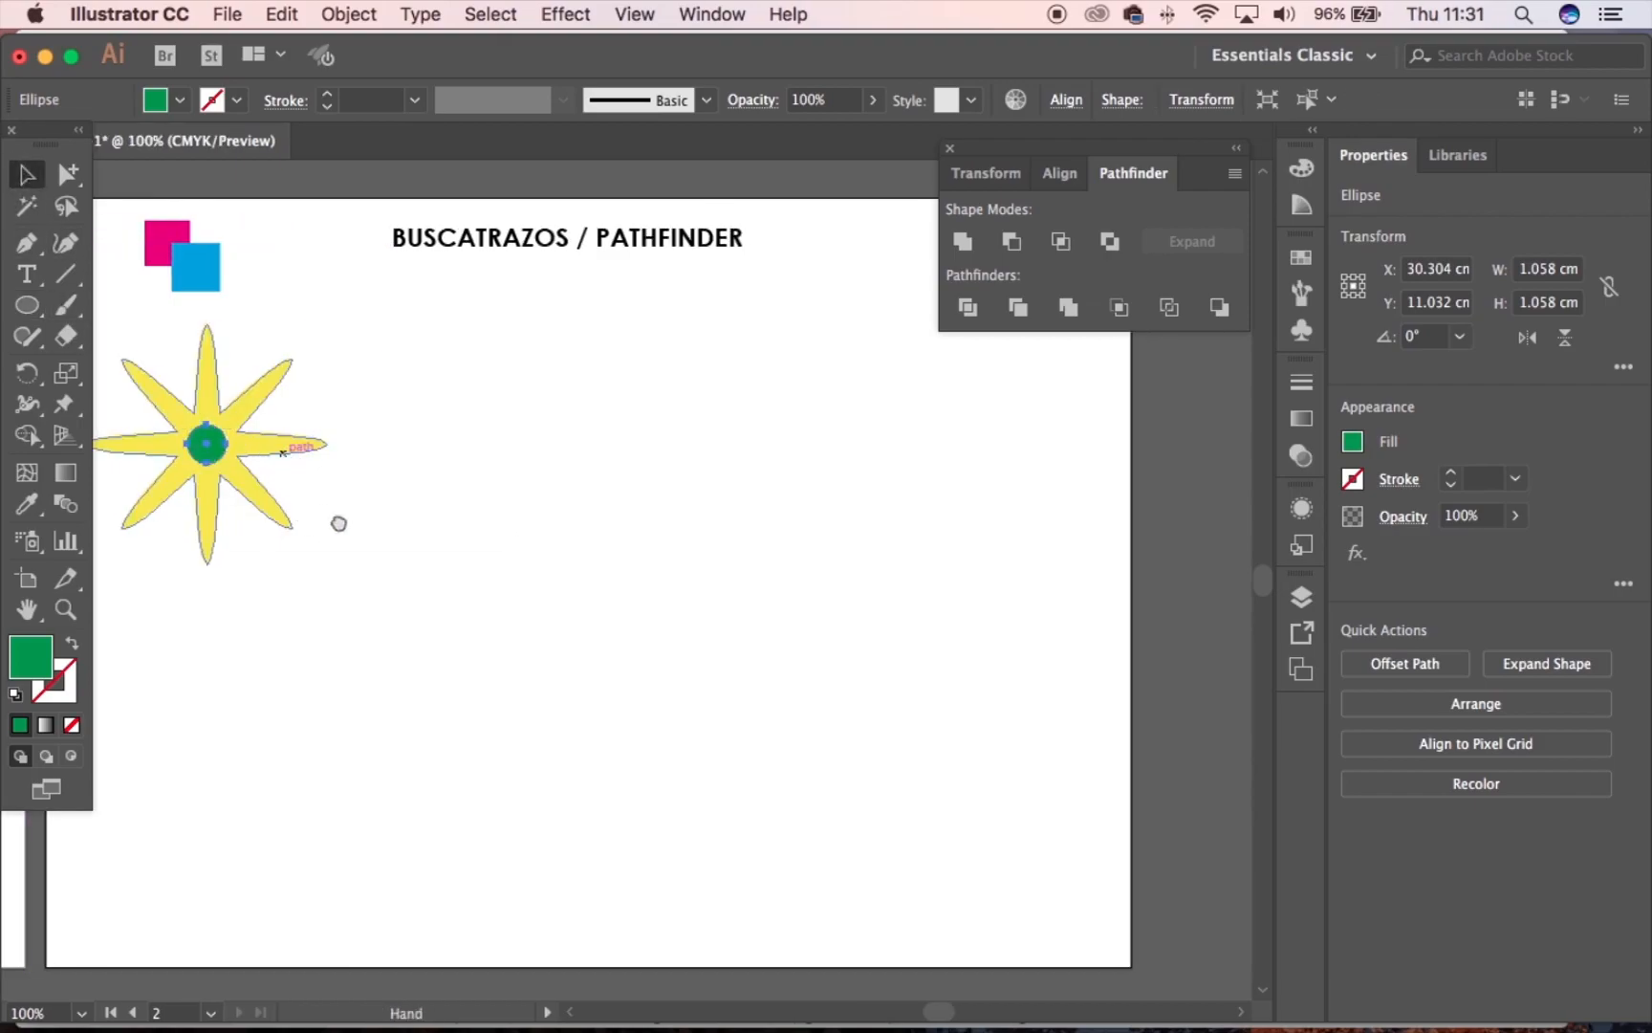
drag(320, 512, 441, 502)
drag(335, 435, 335, 435)
click(446, 507)
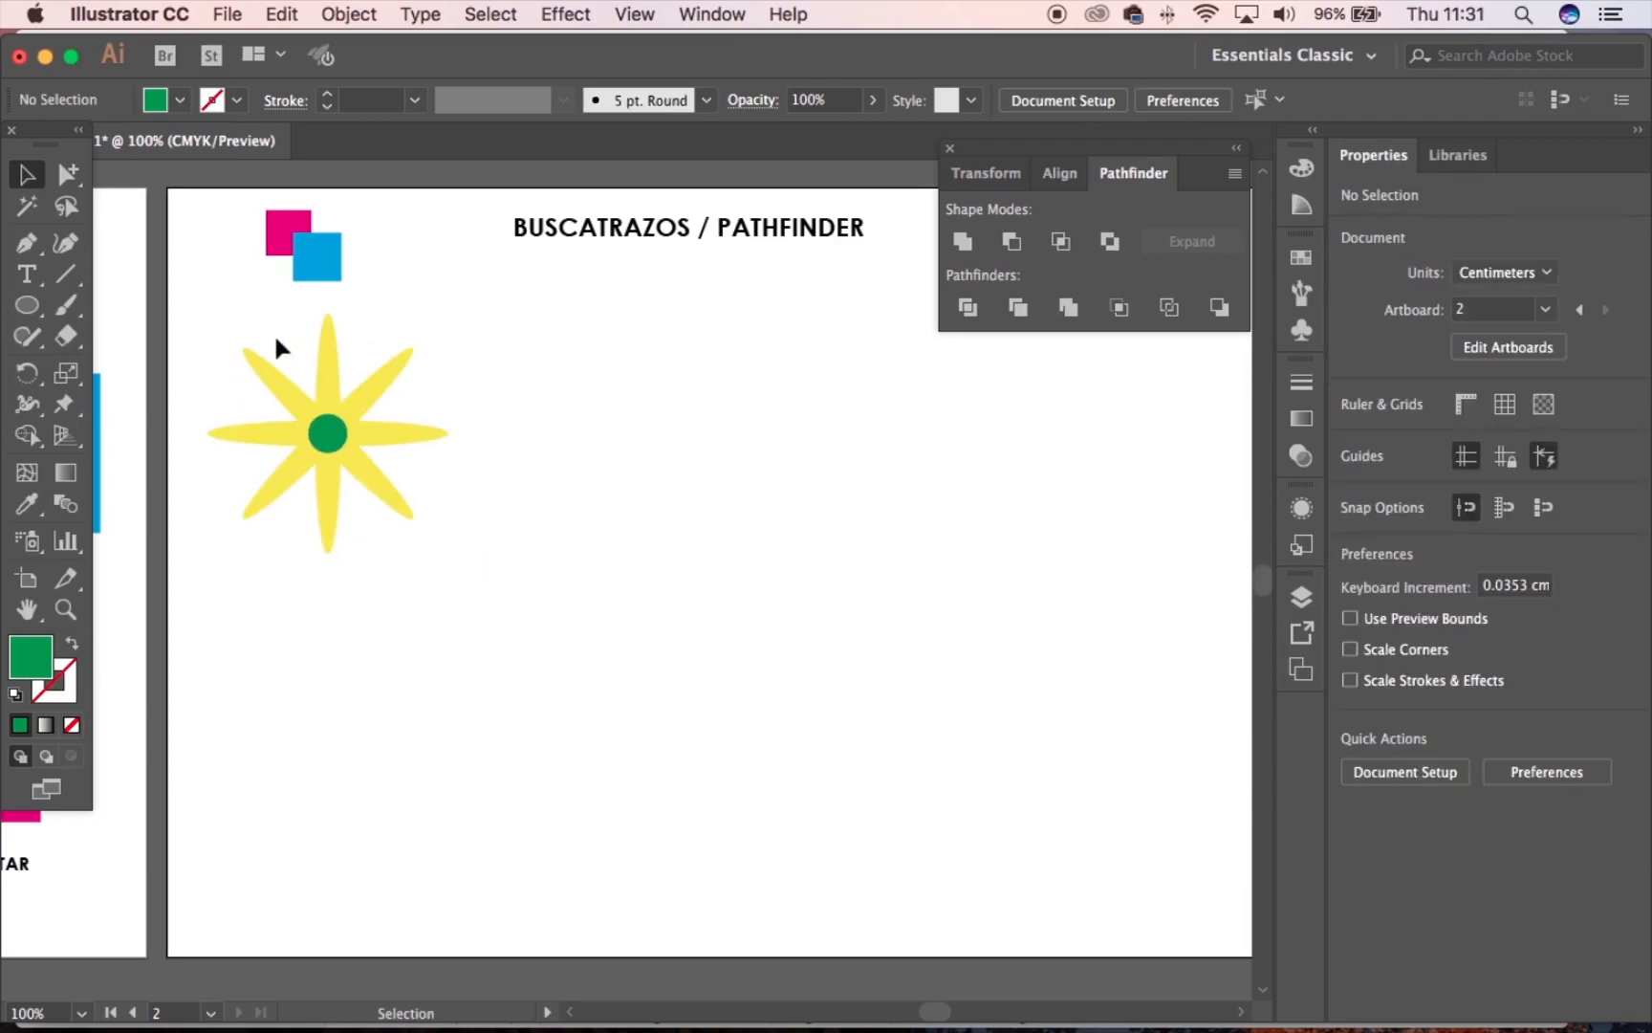
drag(218, 366, 448, 468)
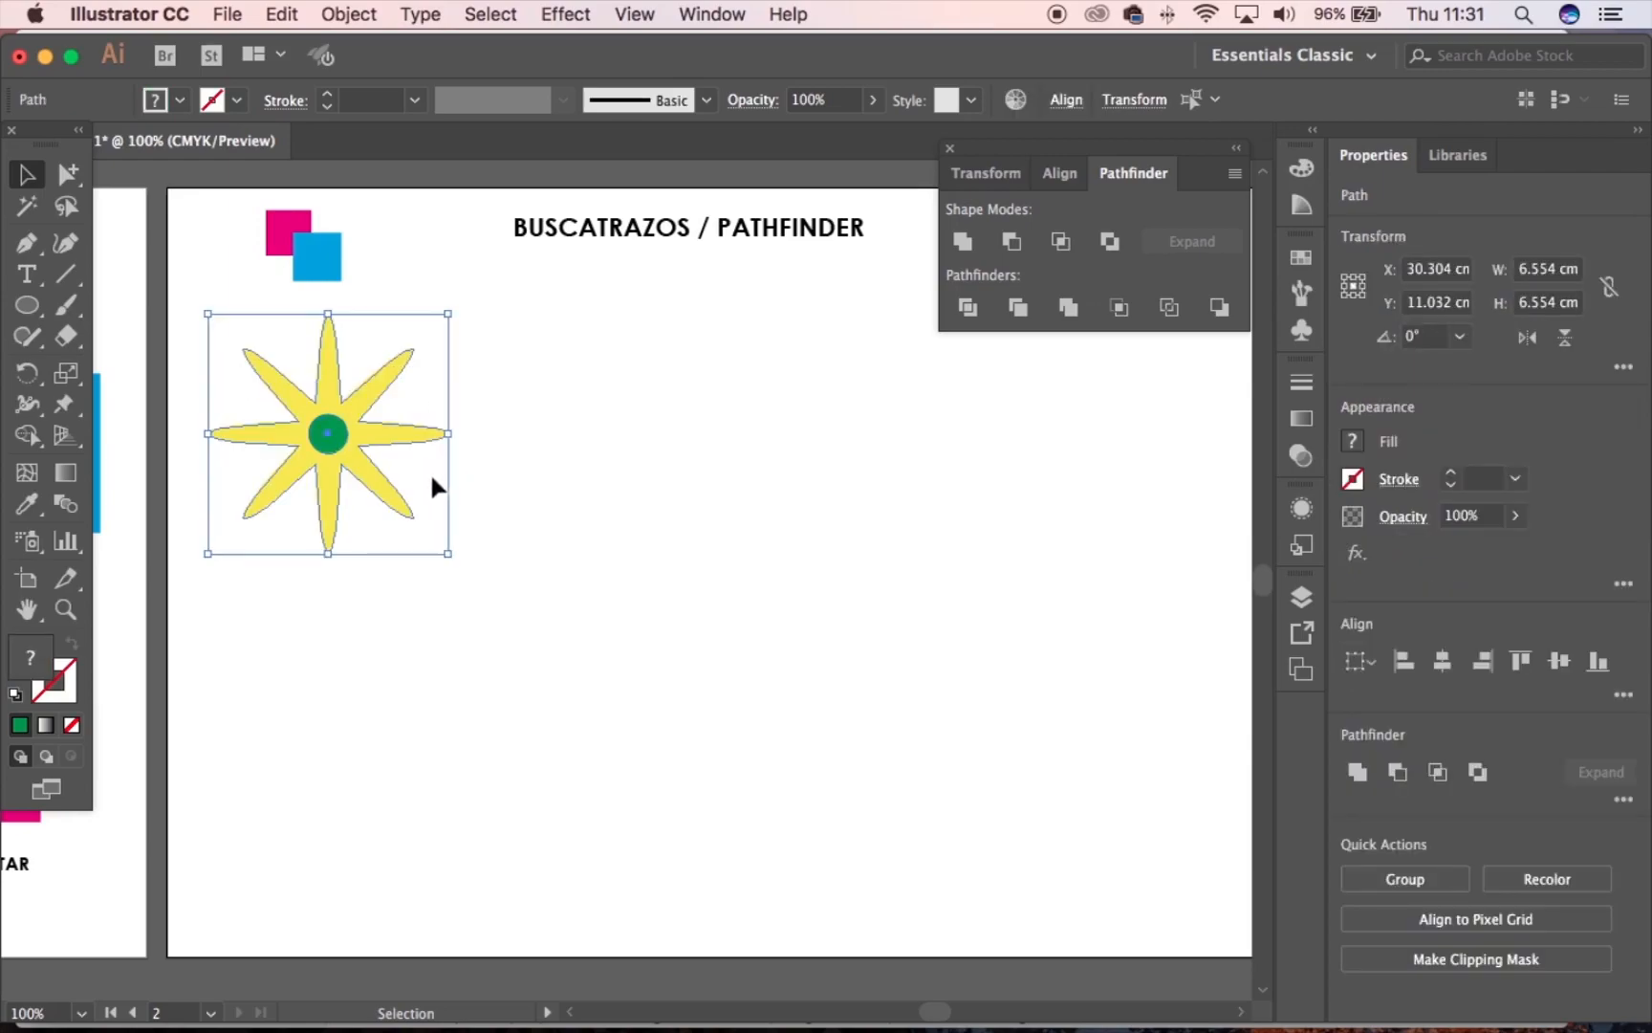
click(970, 310)
Try deleting only the green circle from the centre of the divided flower, and undo the deletion
click(68, 174)
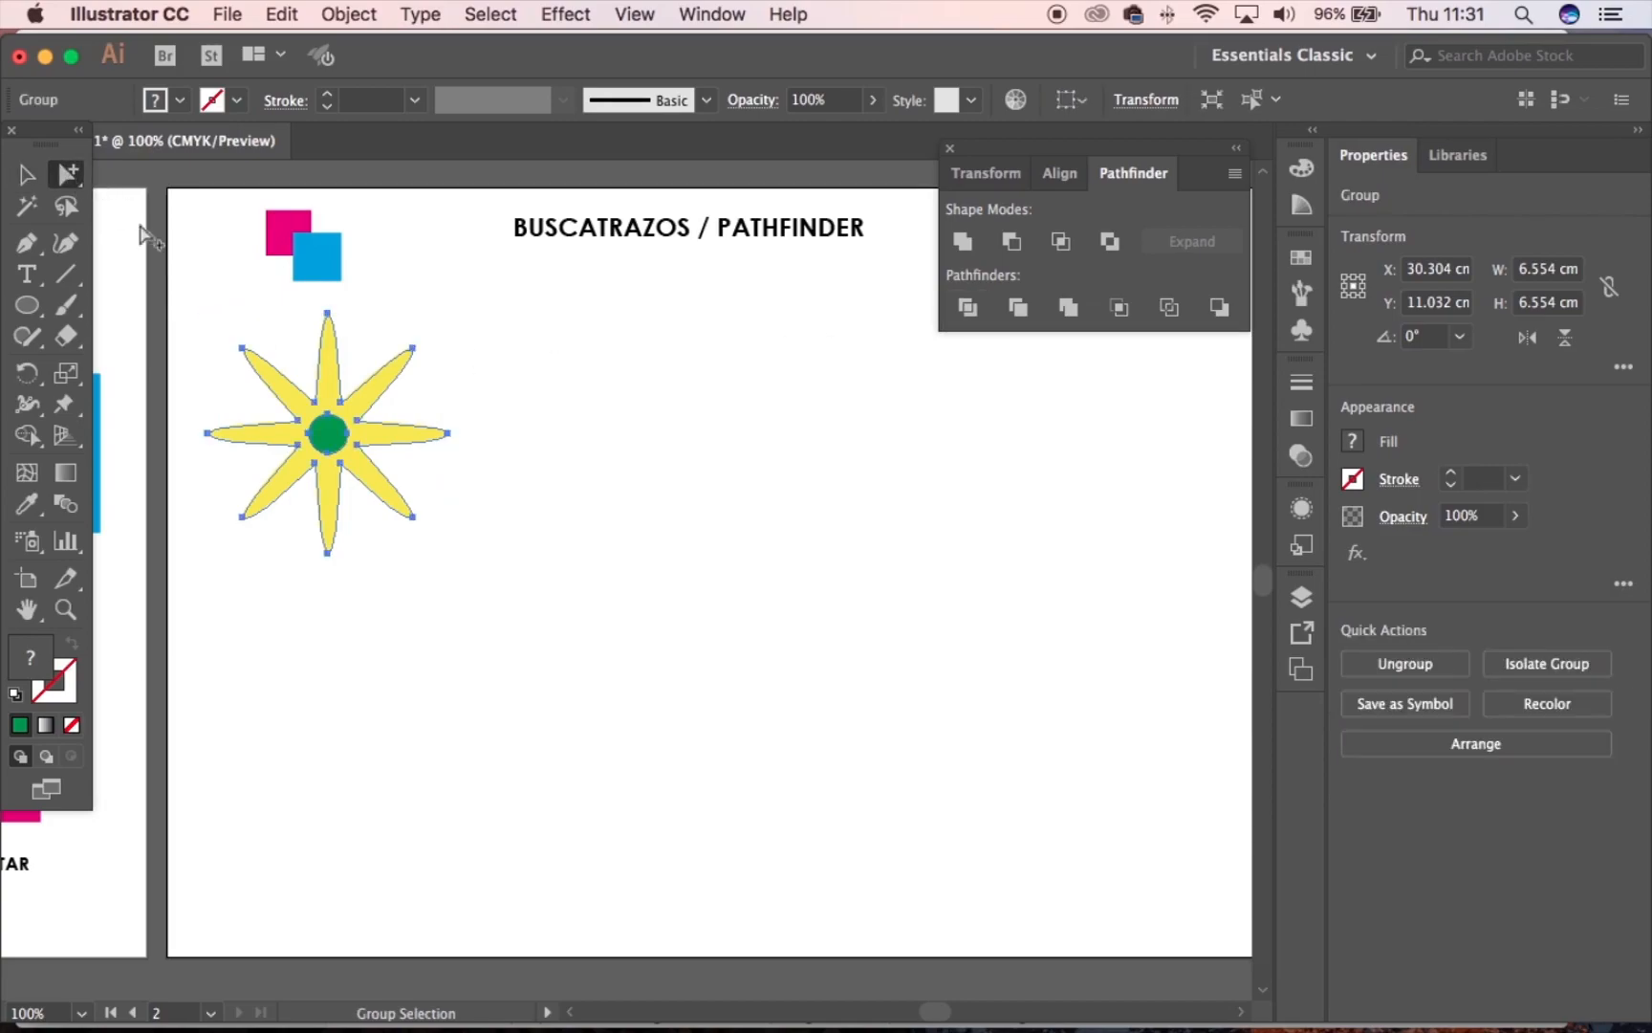
click(413, 447)
click(330, 437)
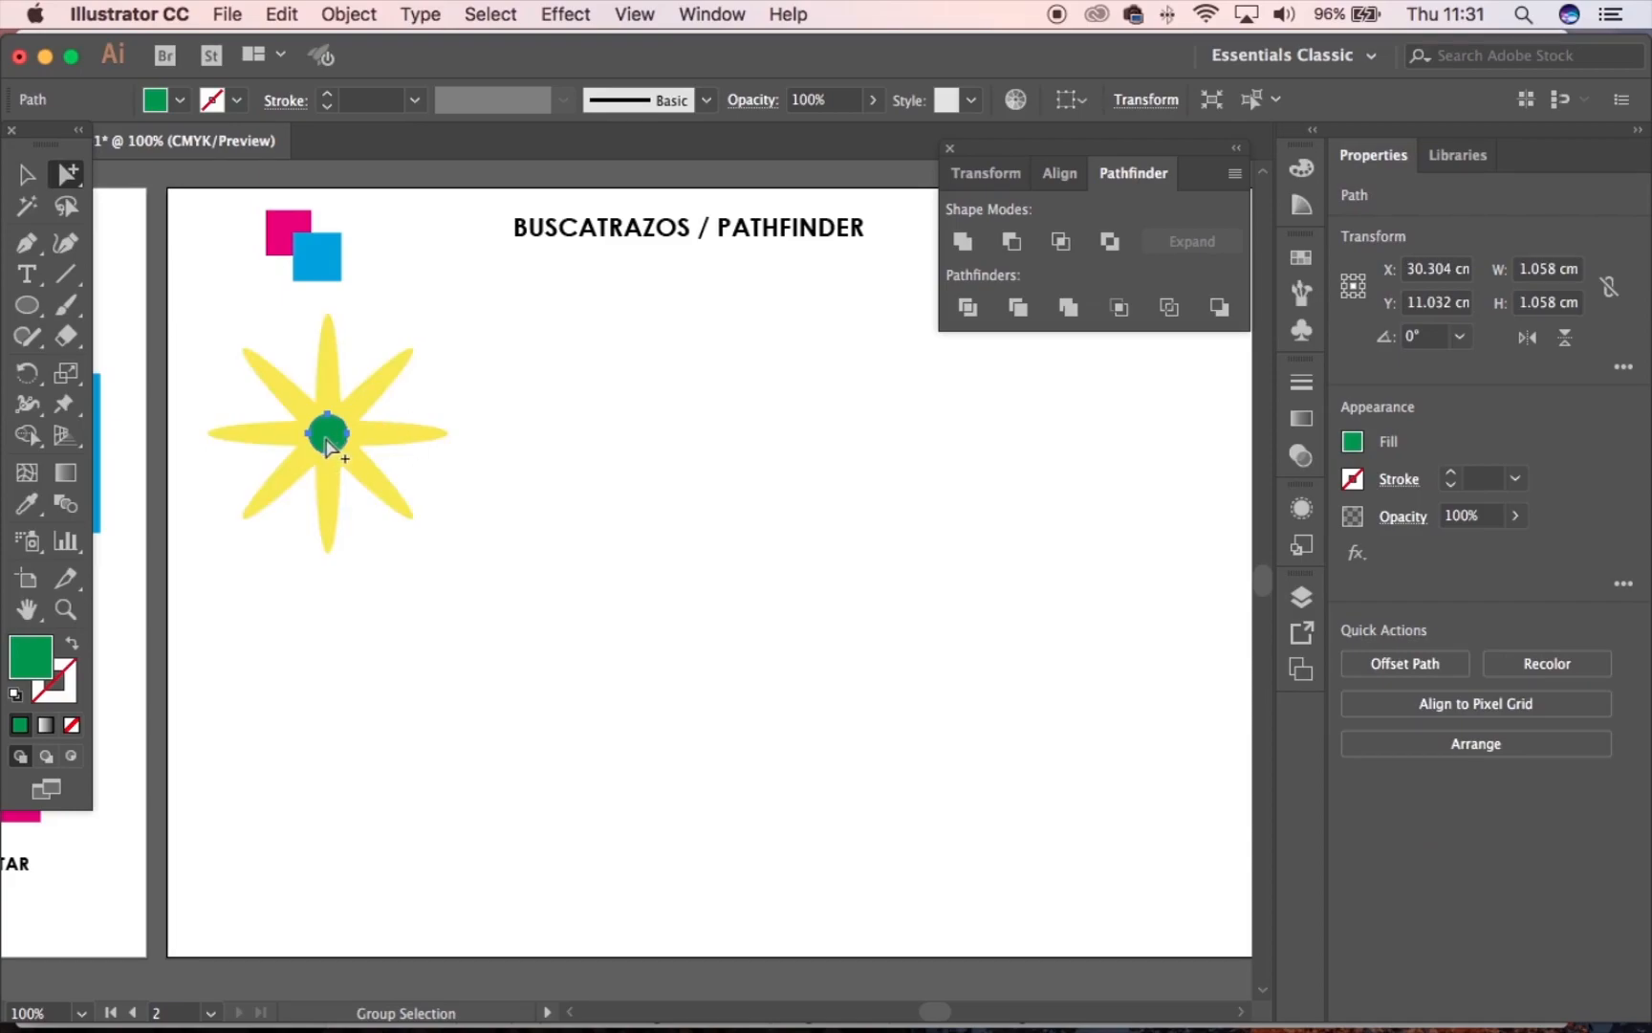
key(Delete)
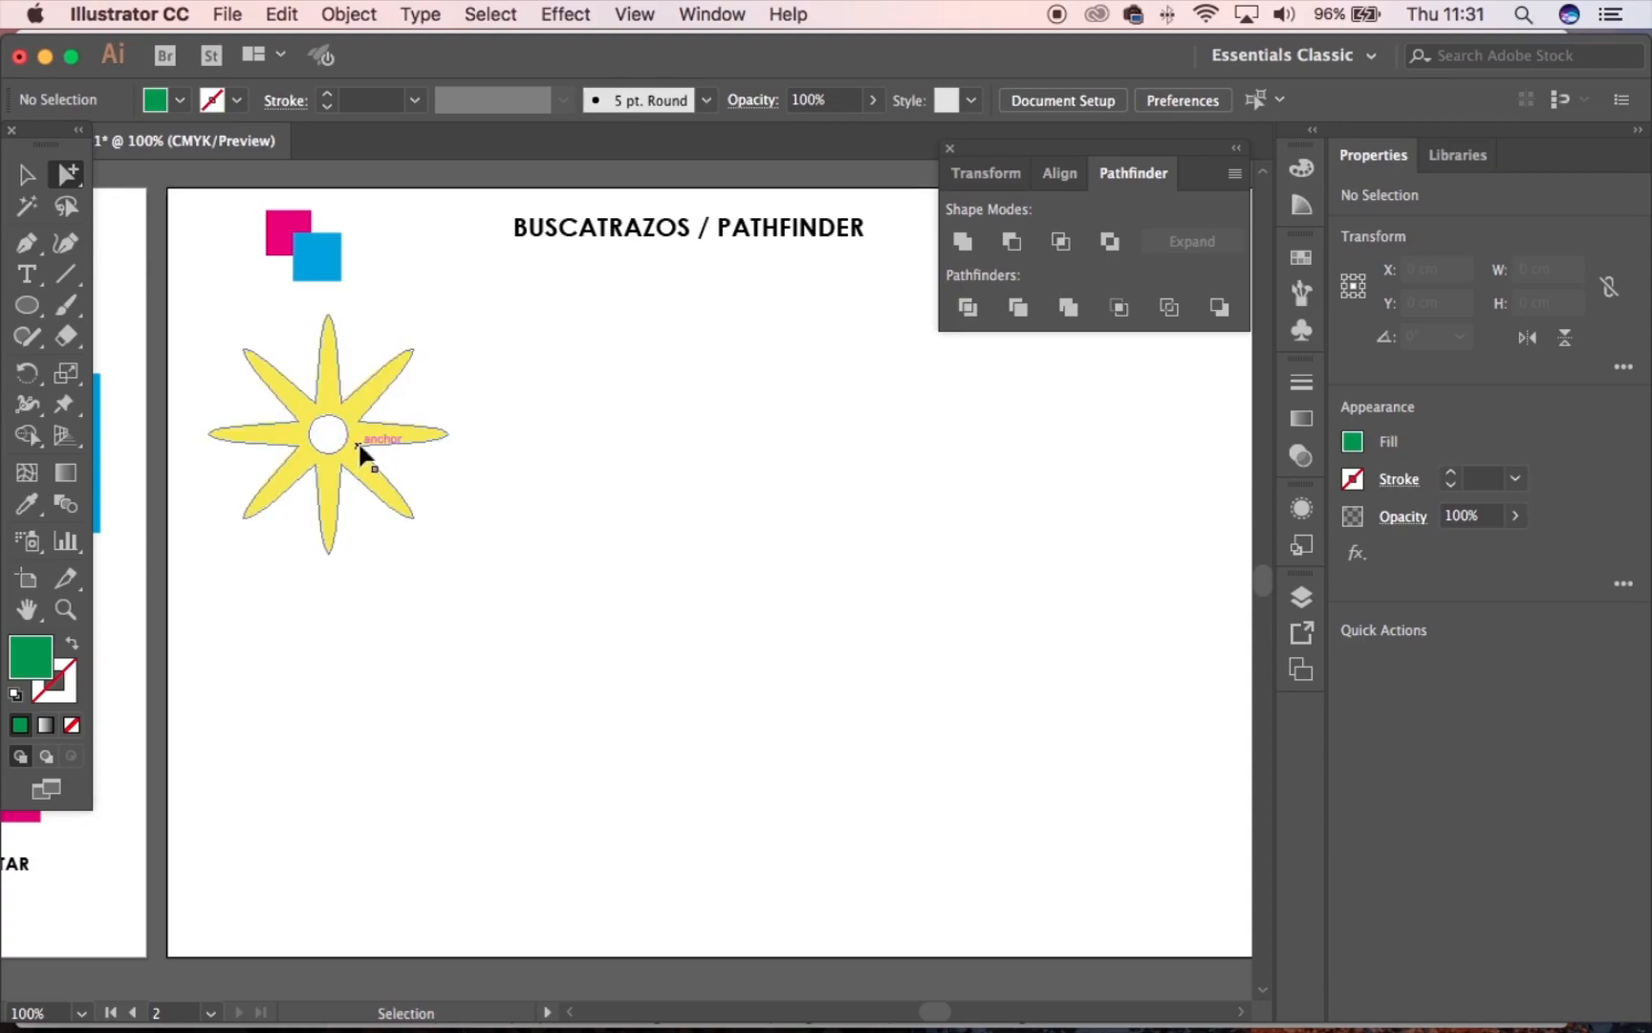
key(super+z)
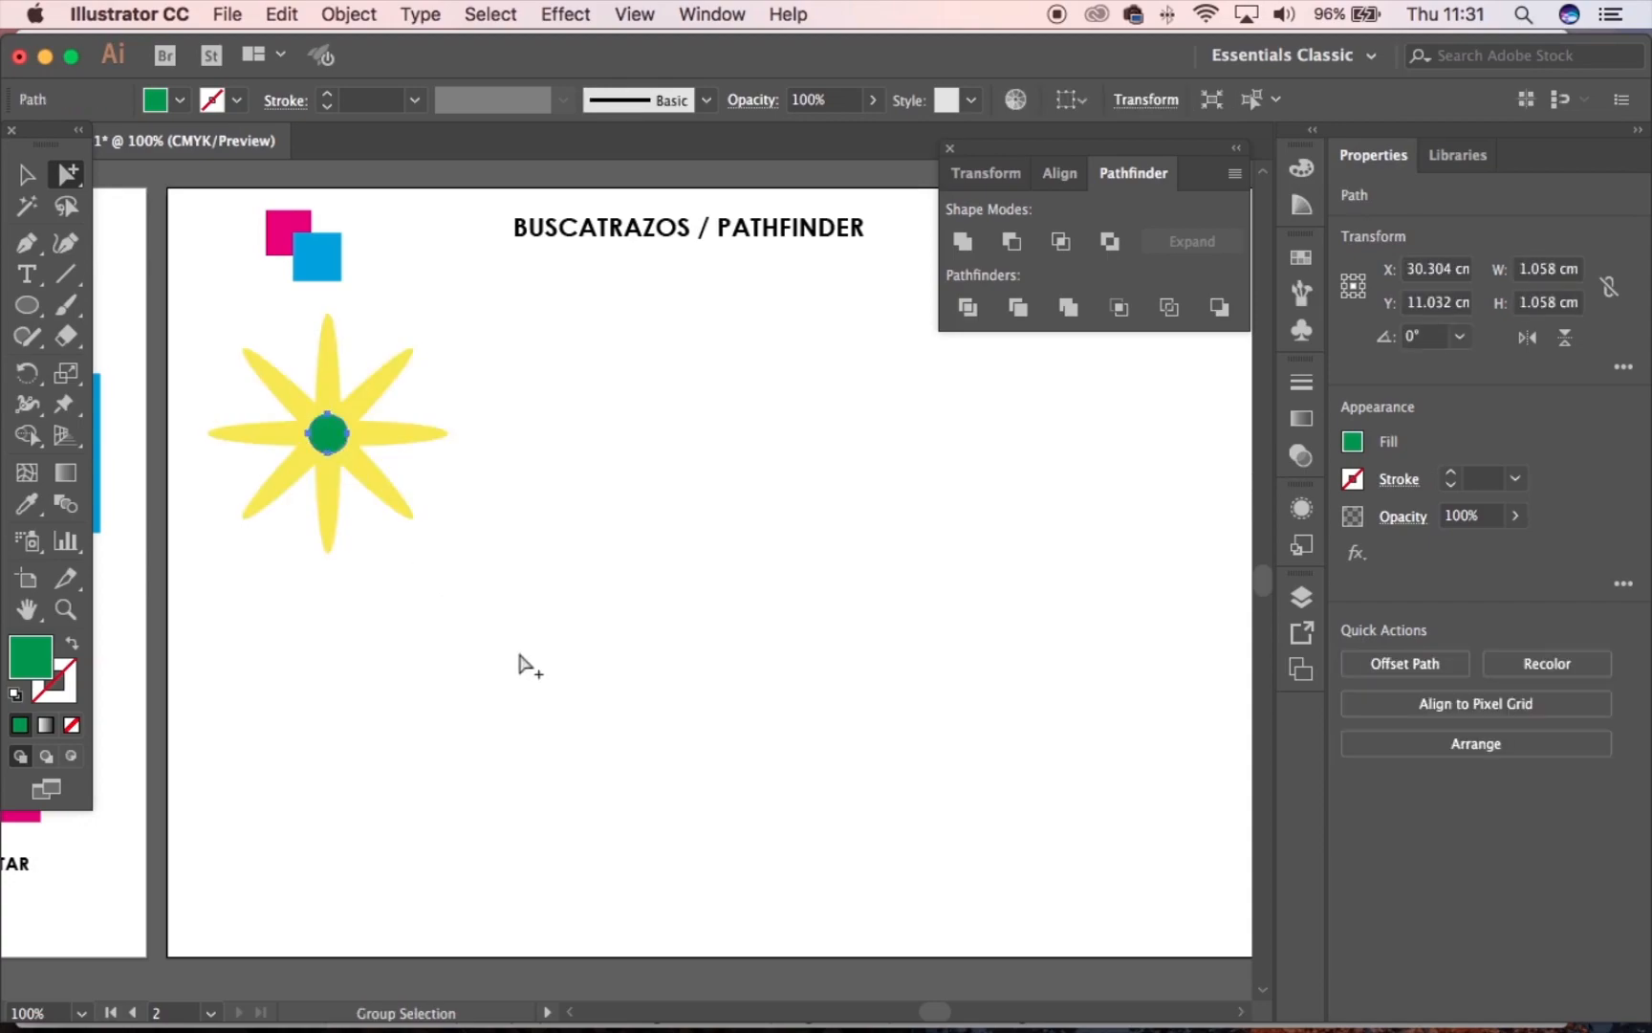
click(409, 583)
Duplicate the whole divided flower group beside the original, level with it on the right
click(34, 183)
drag(222, 338, 421, 537)
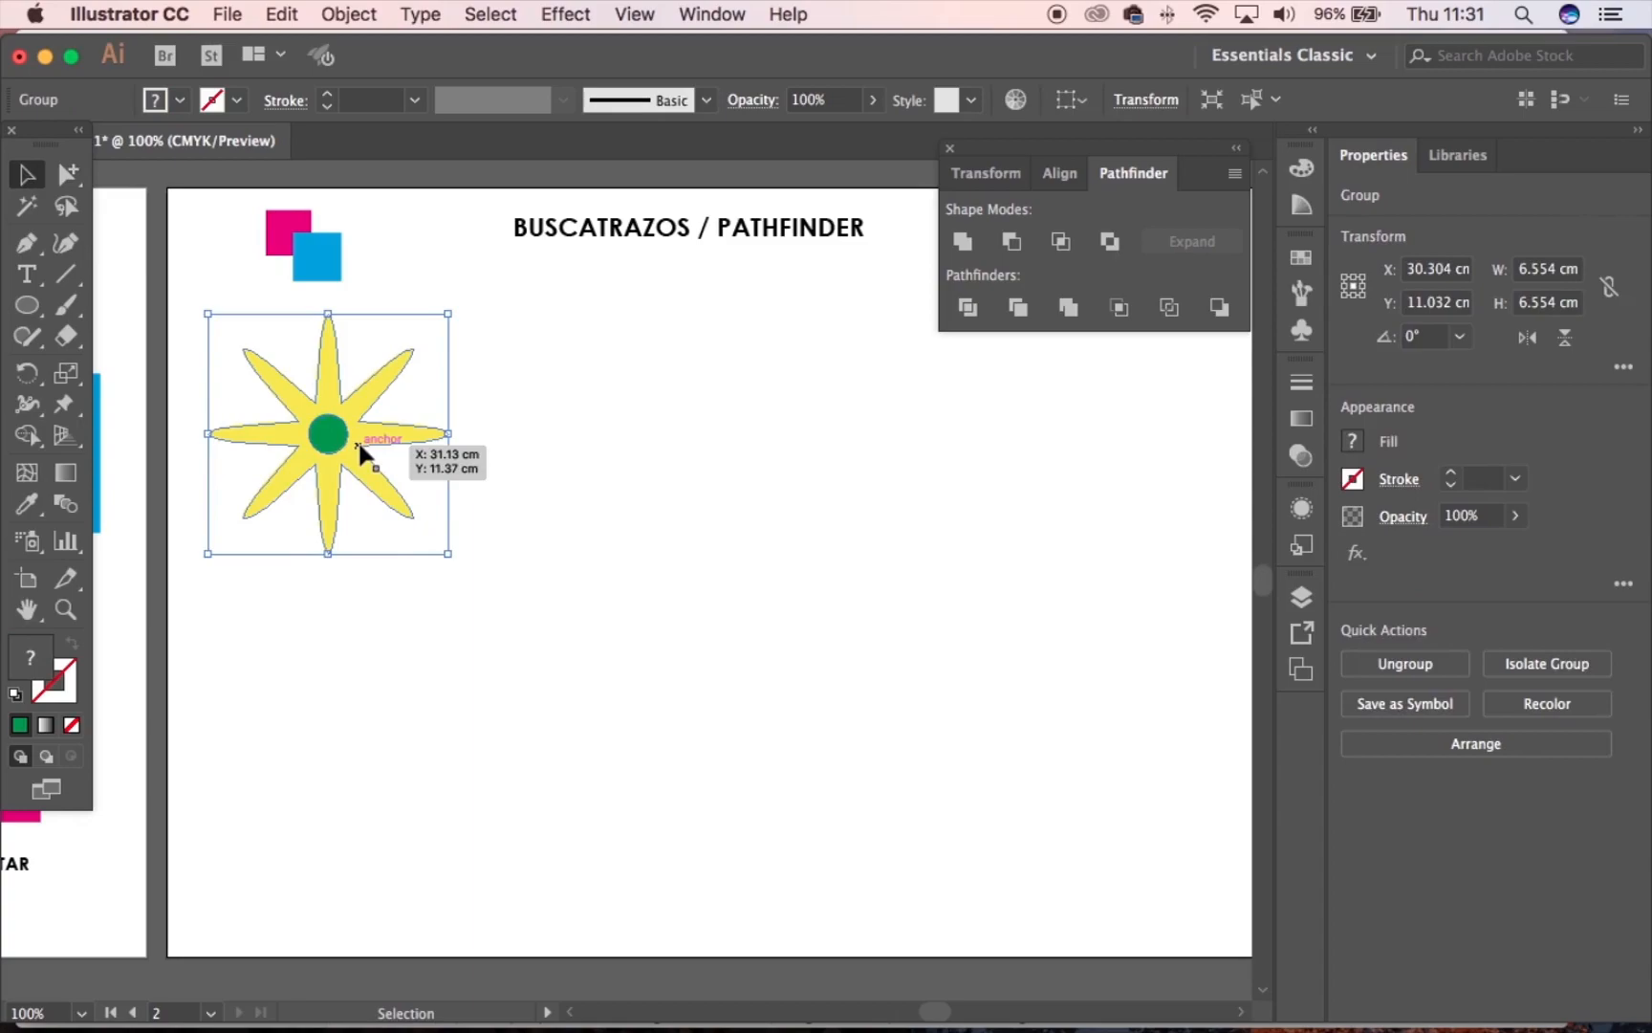
drag(360, 446, 652, 468)
click(697, 619)
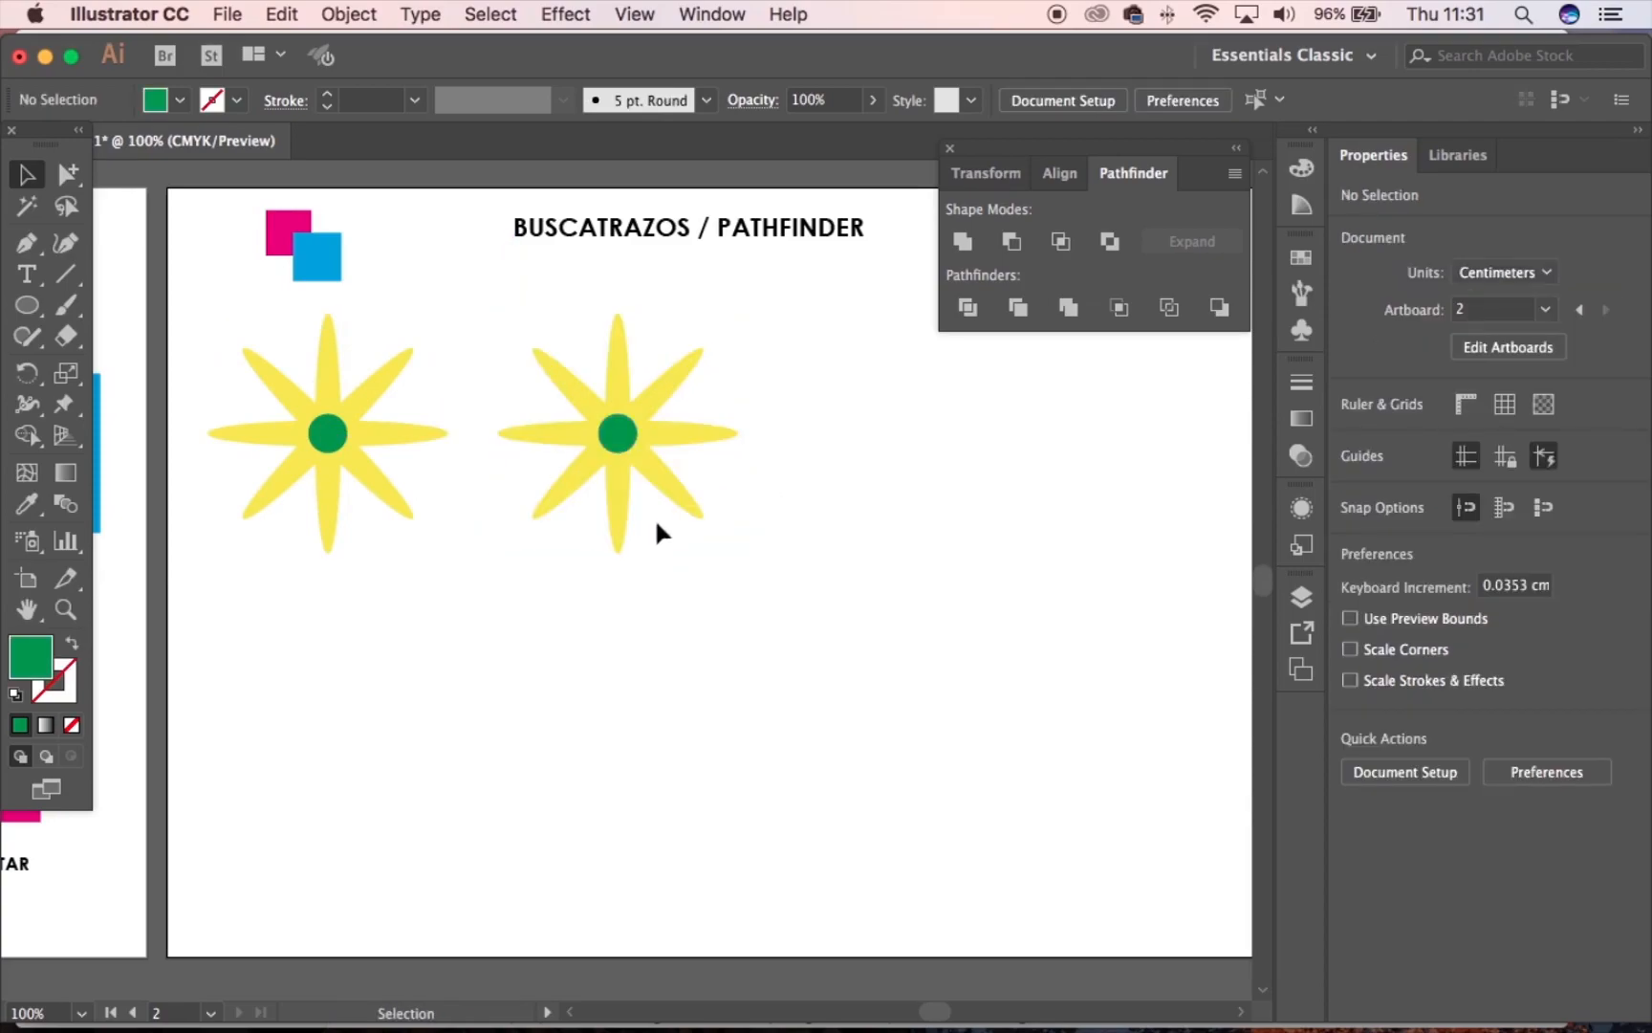
Delete the green centre circle from the duplicated flower with Group Selection
click(69, 175)
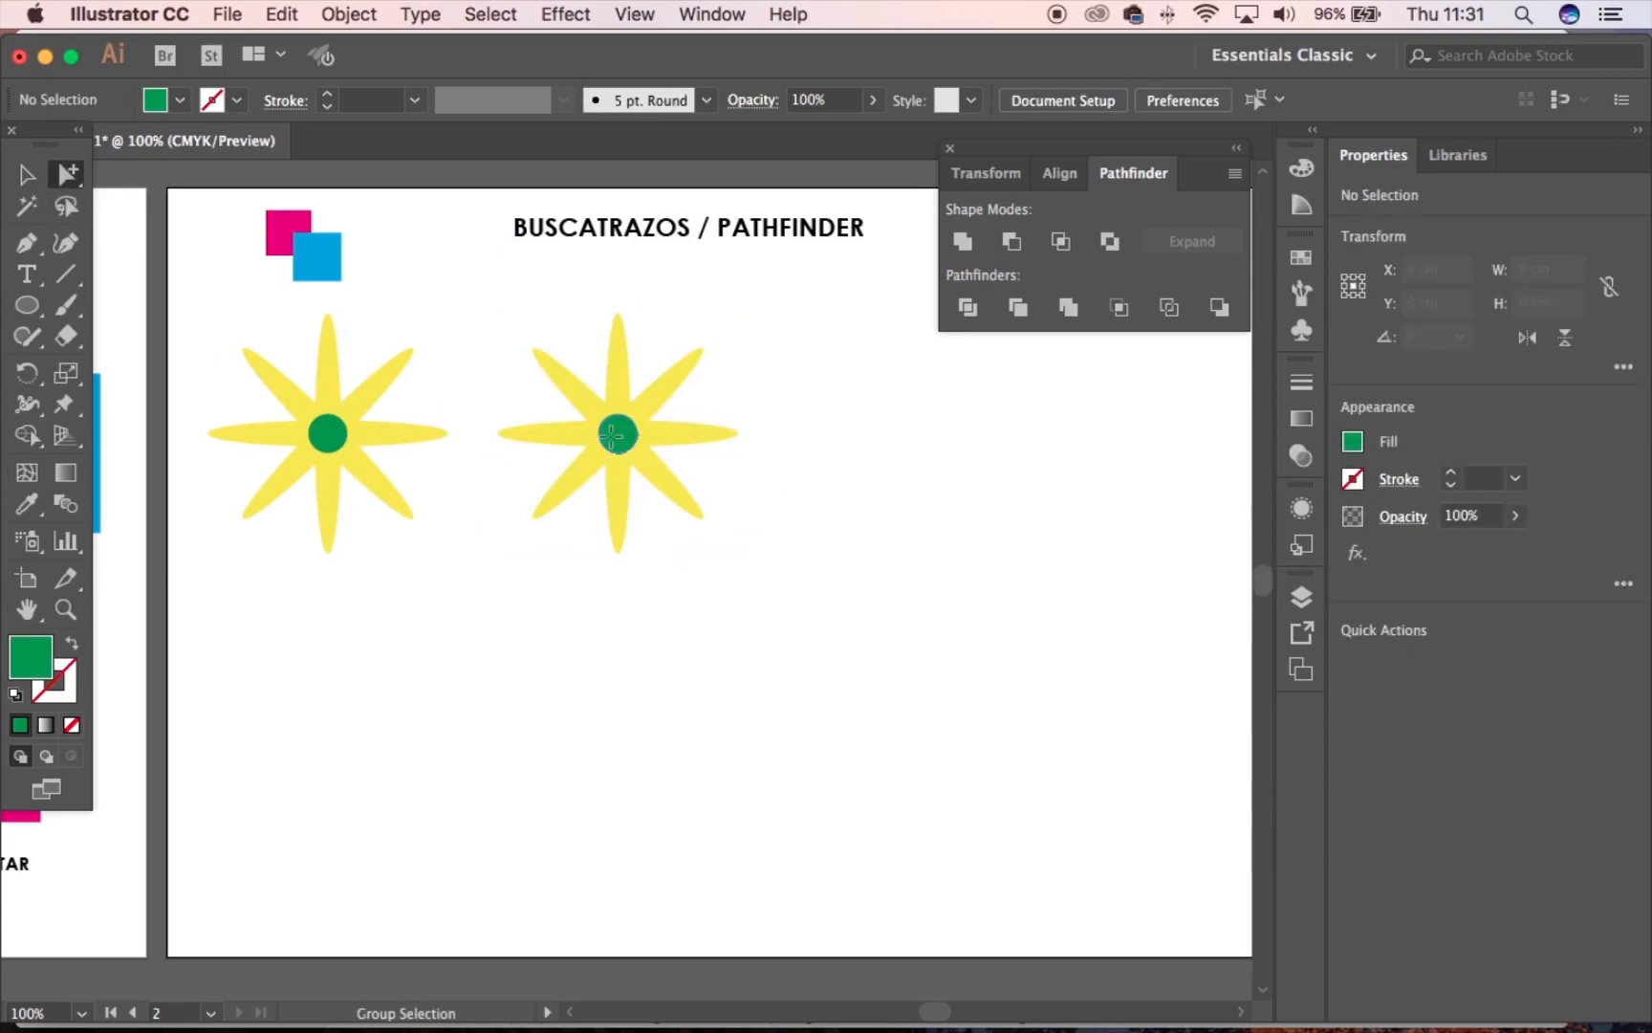
click(614, 438)
key(Delete)
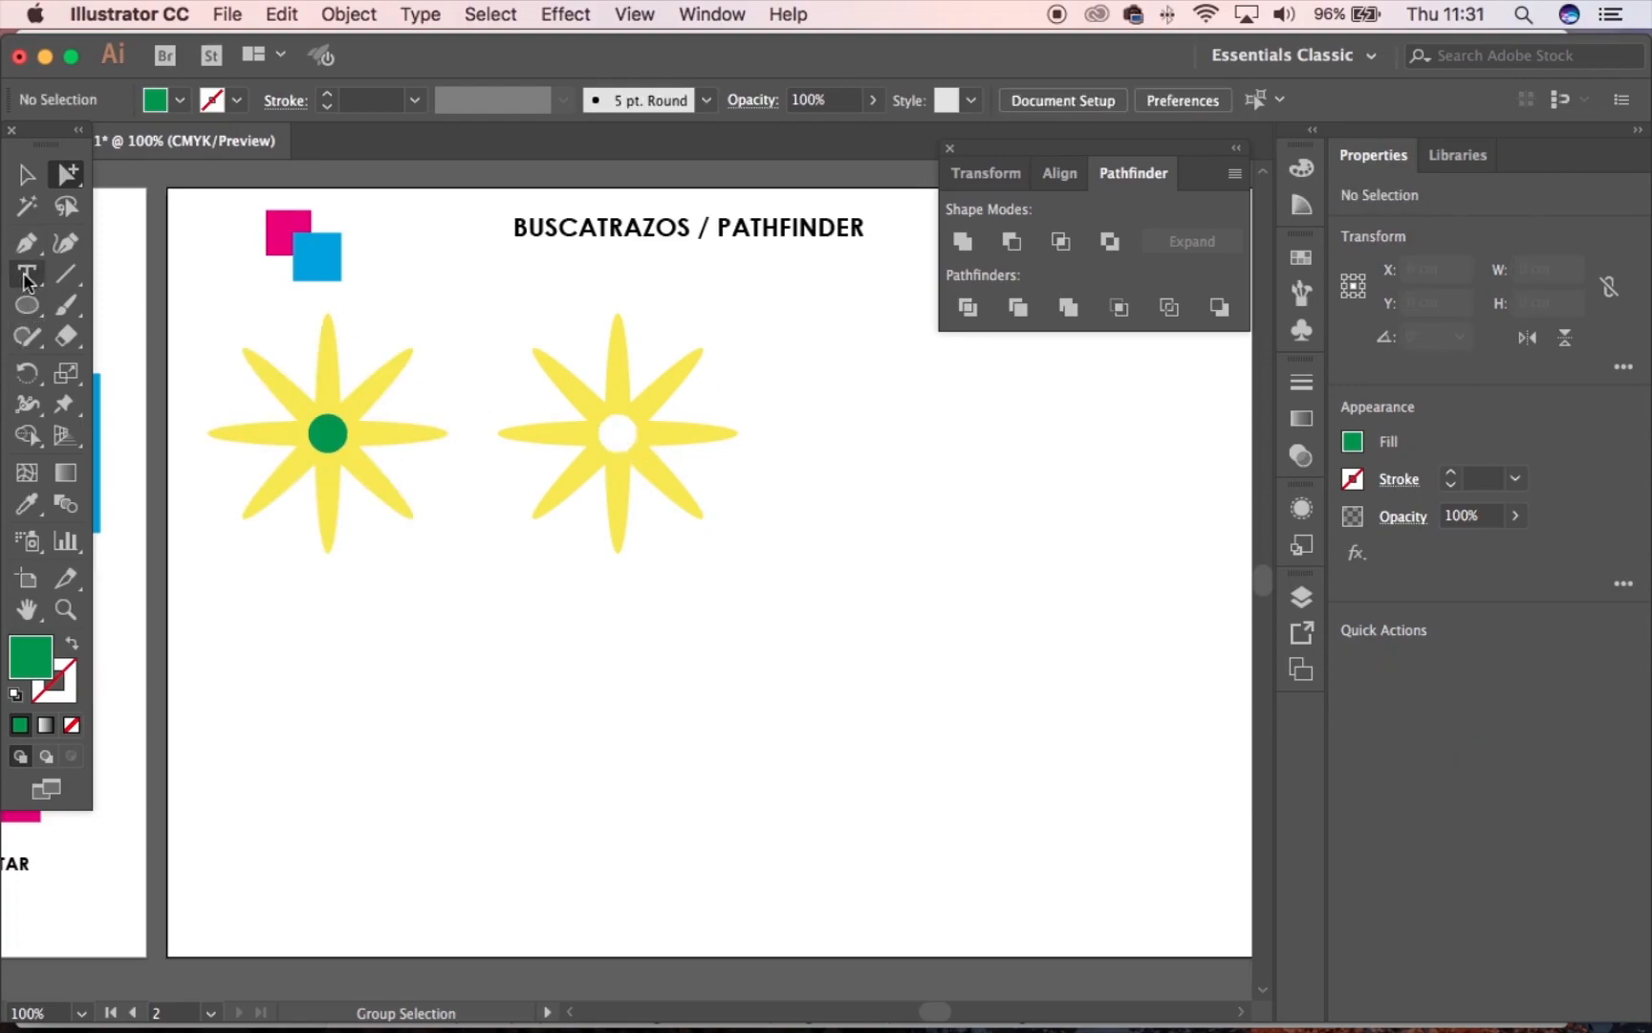
Draw a green rectangle about 7.07 × 5.57 cm over the hollow flower and send it to the back
click(27, 305)
click(115, 313)
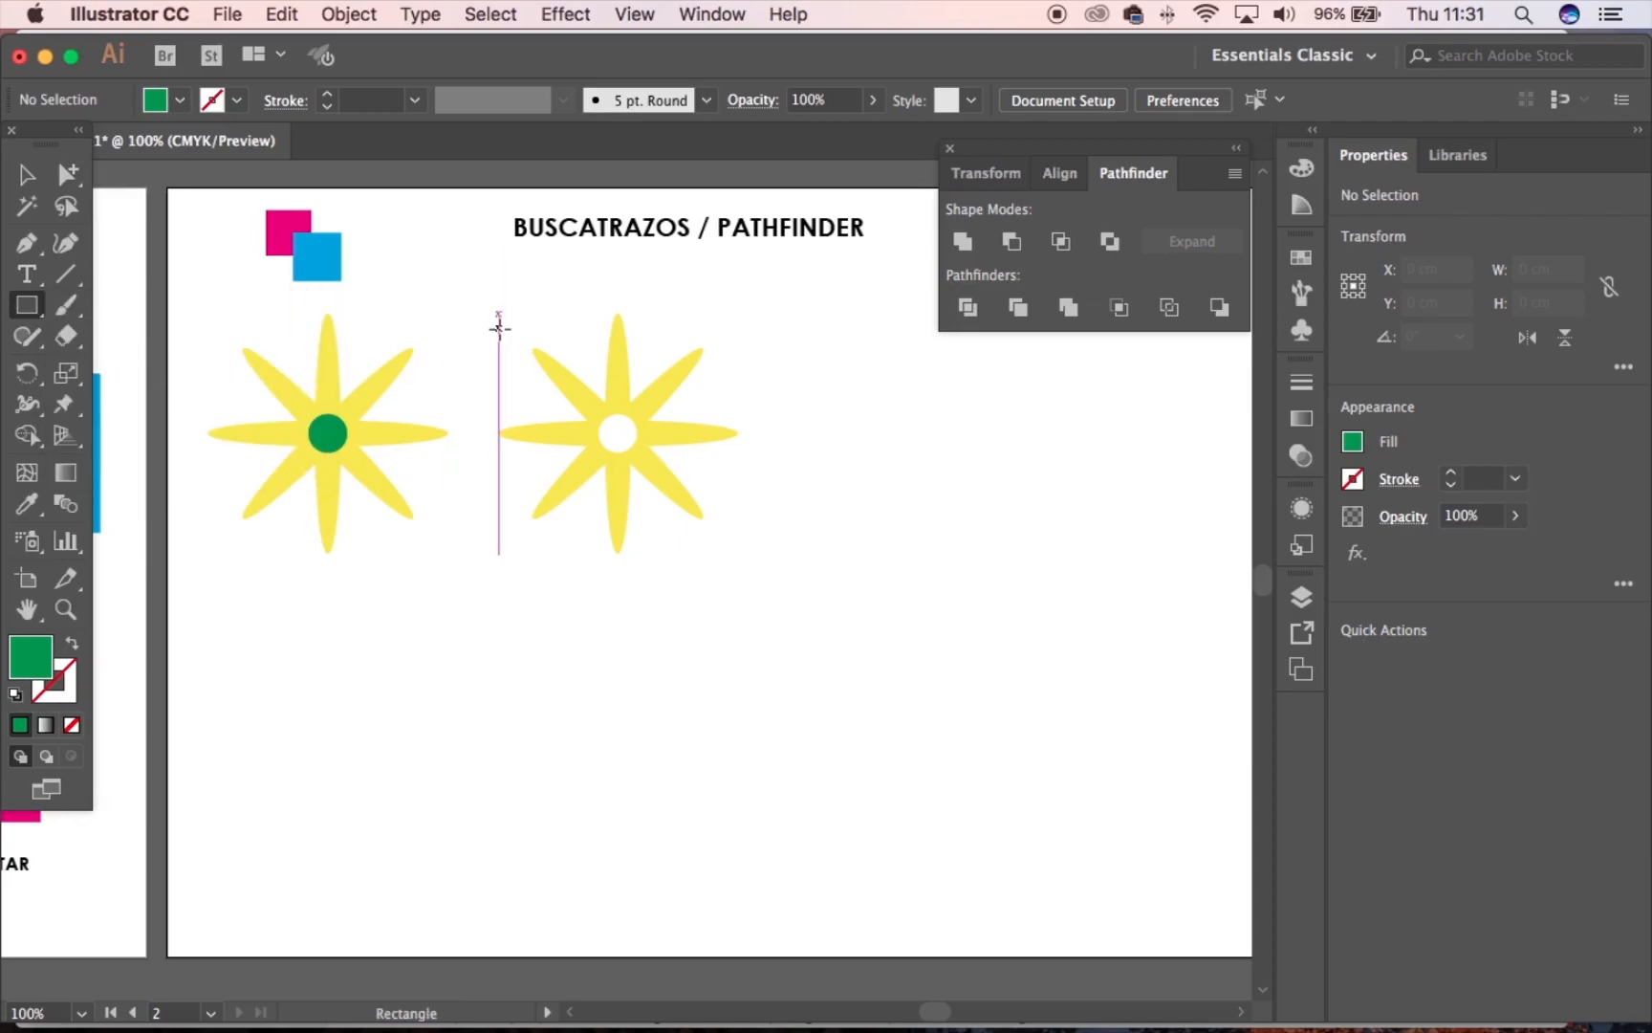
mouse_move(497, 388)
mouse_down()
mouse_move(711, 521)
mouse_move(756, 591)
mouse_up()
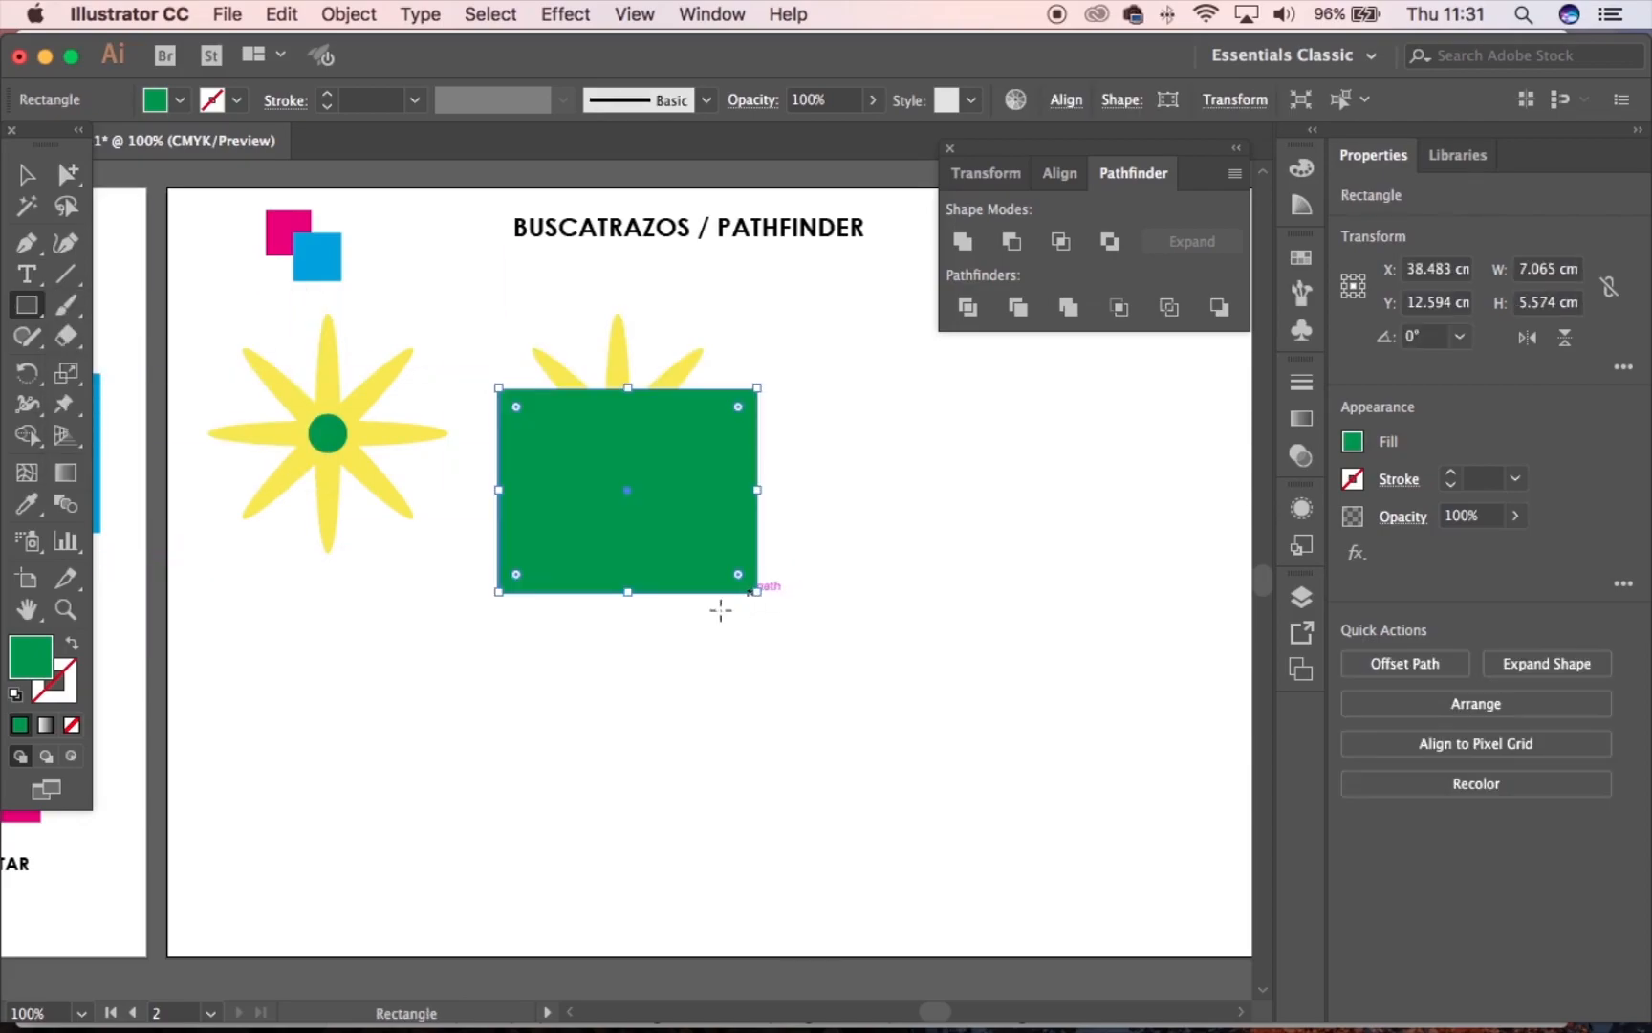
click(27, 174)
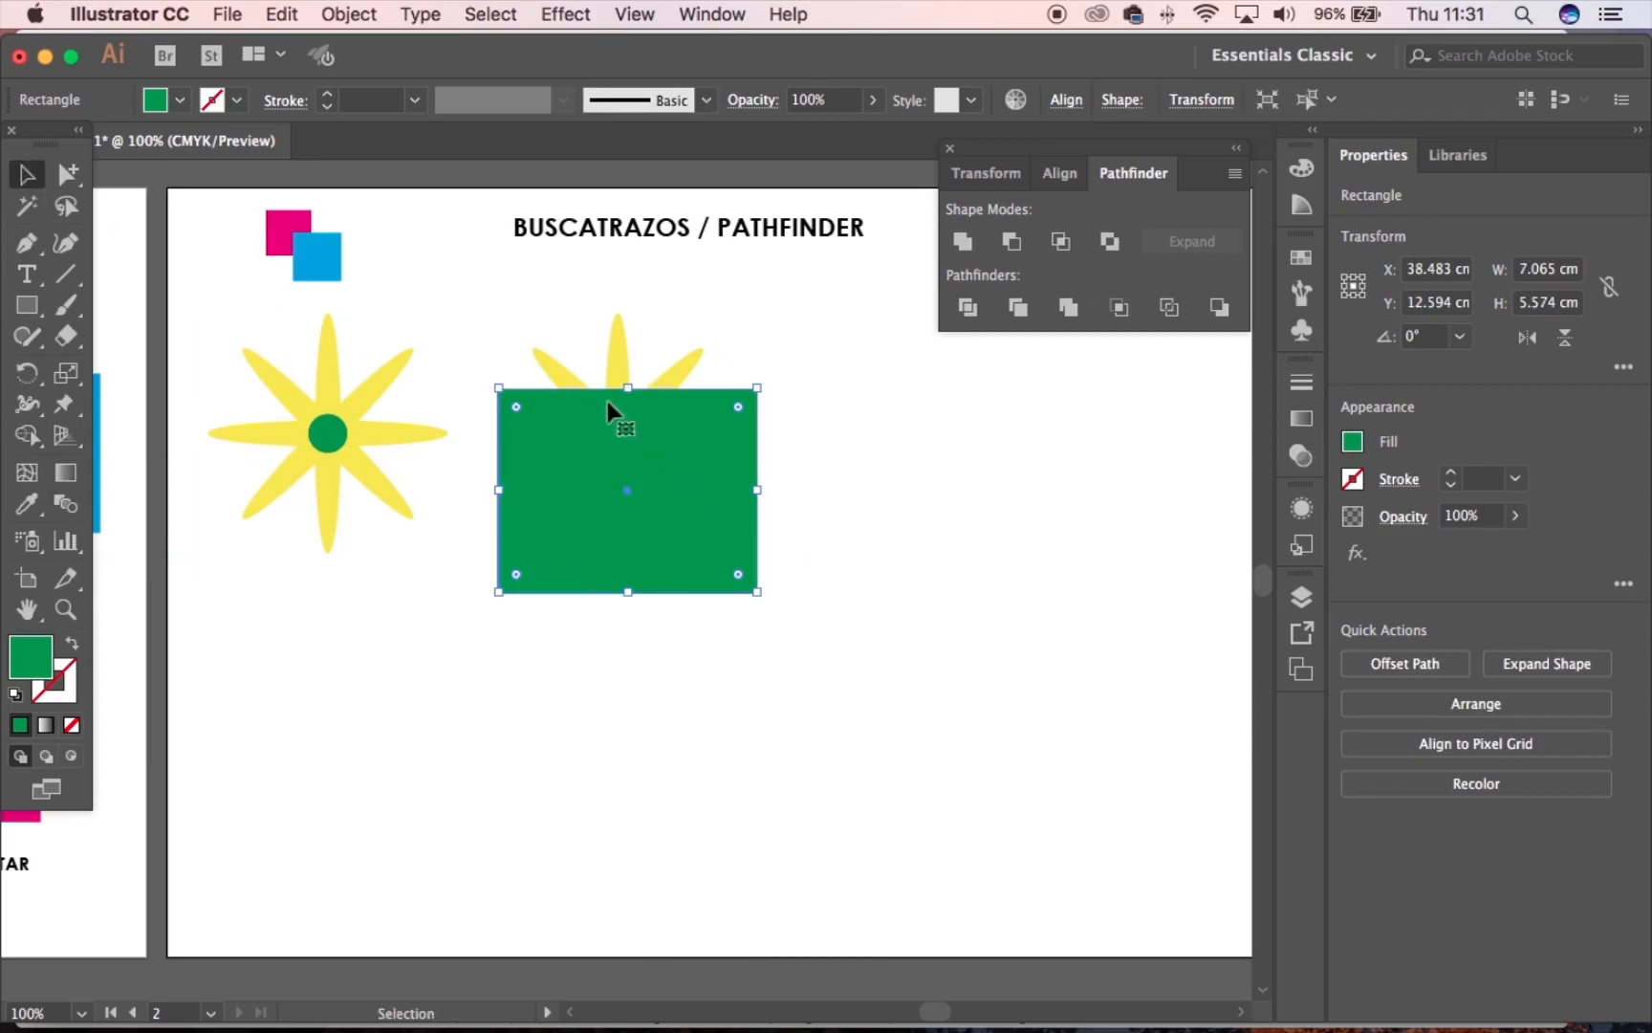
right_click(613, 531)
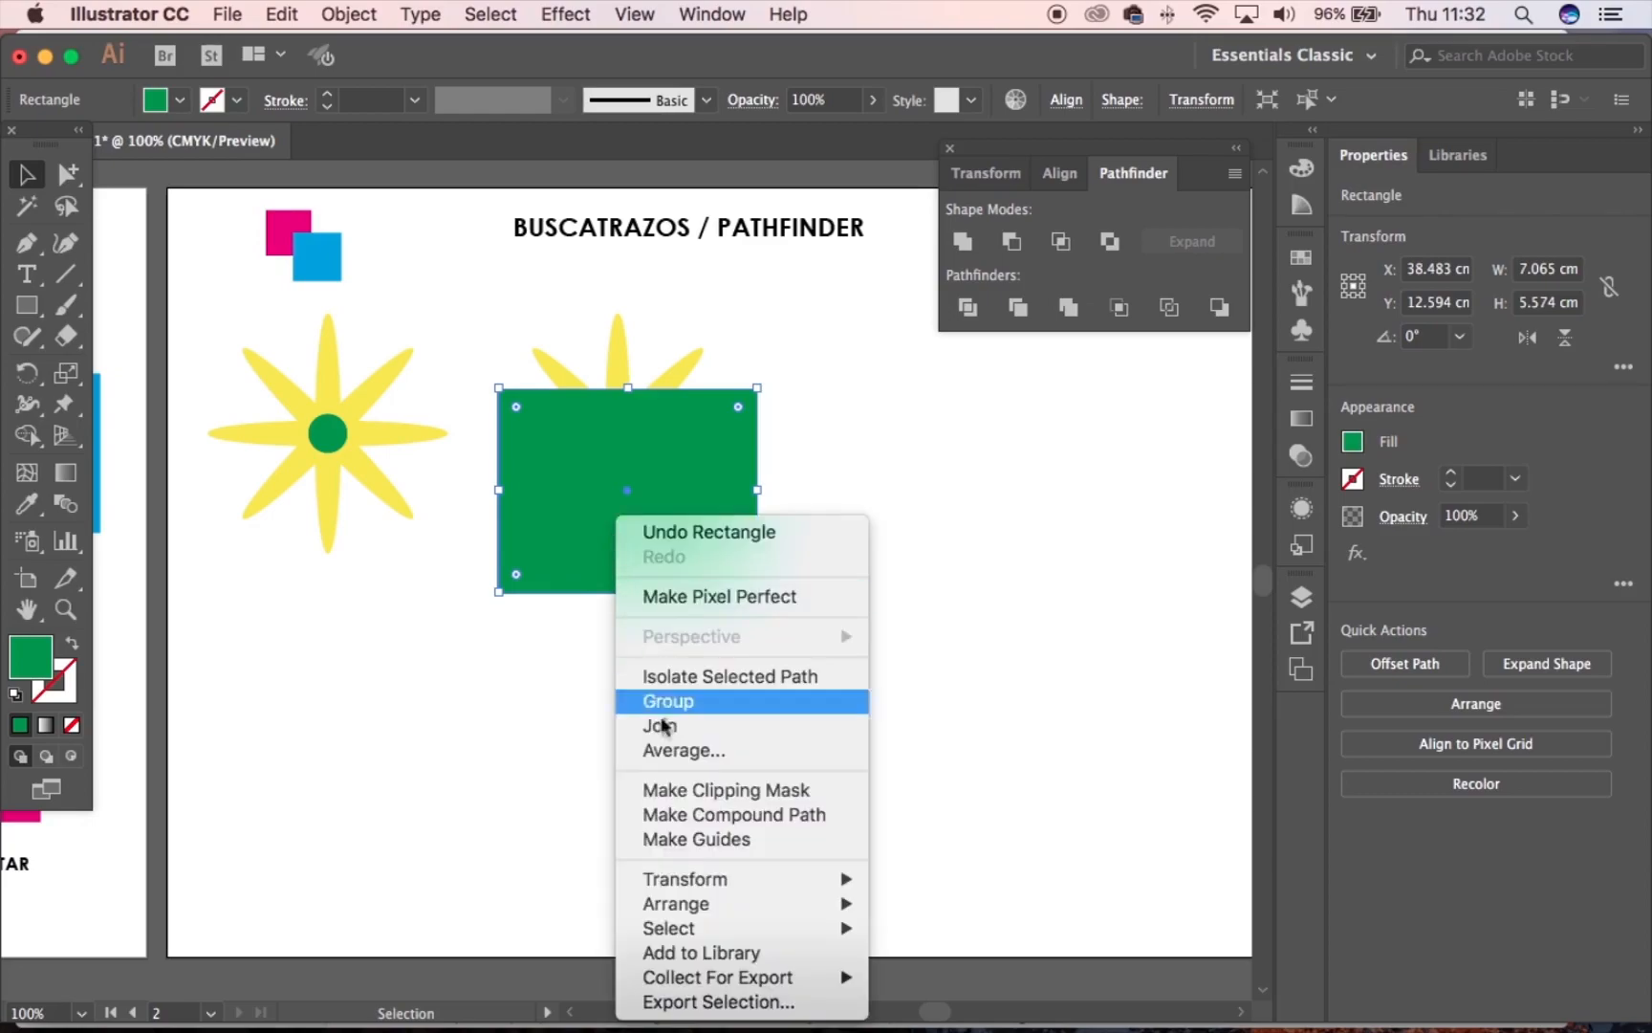
mouse_move(671, 905)
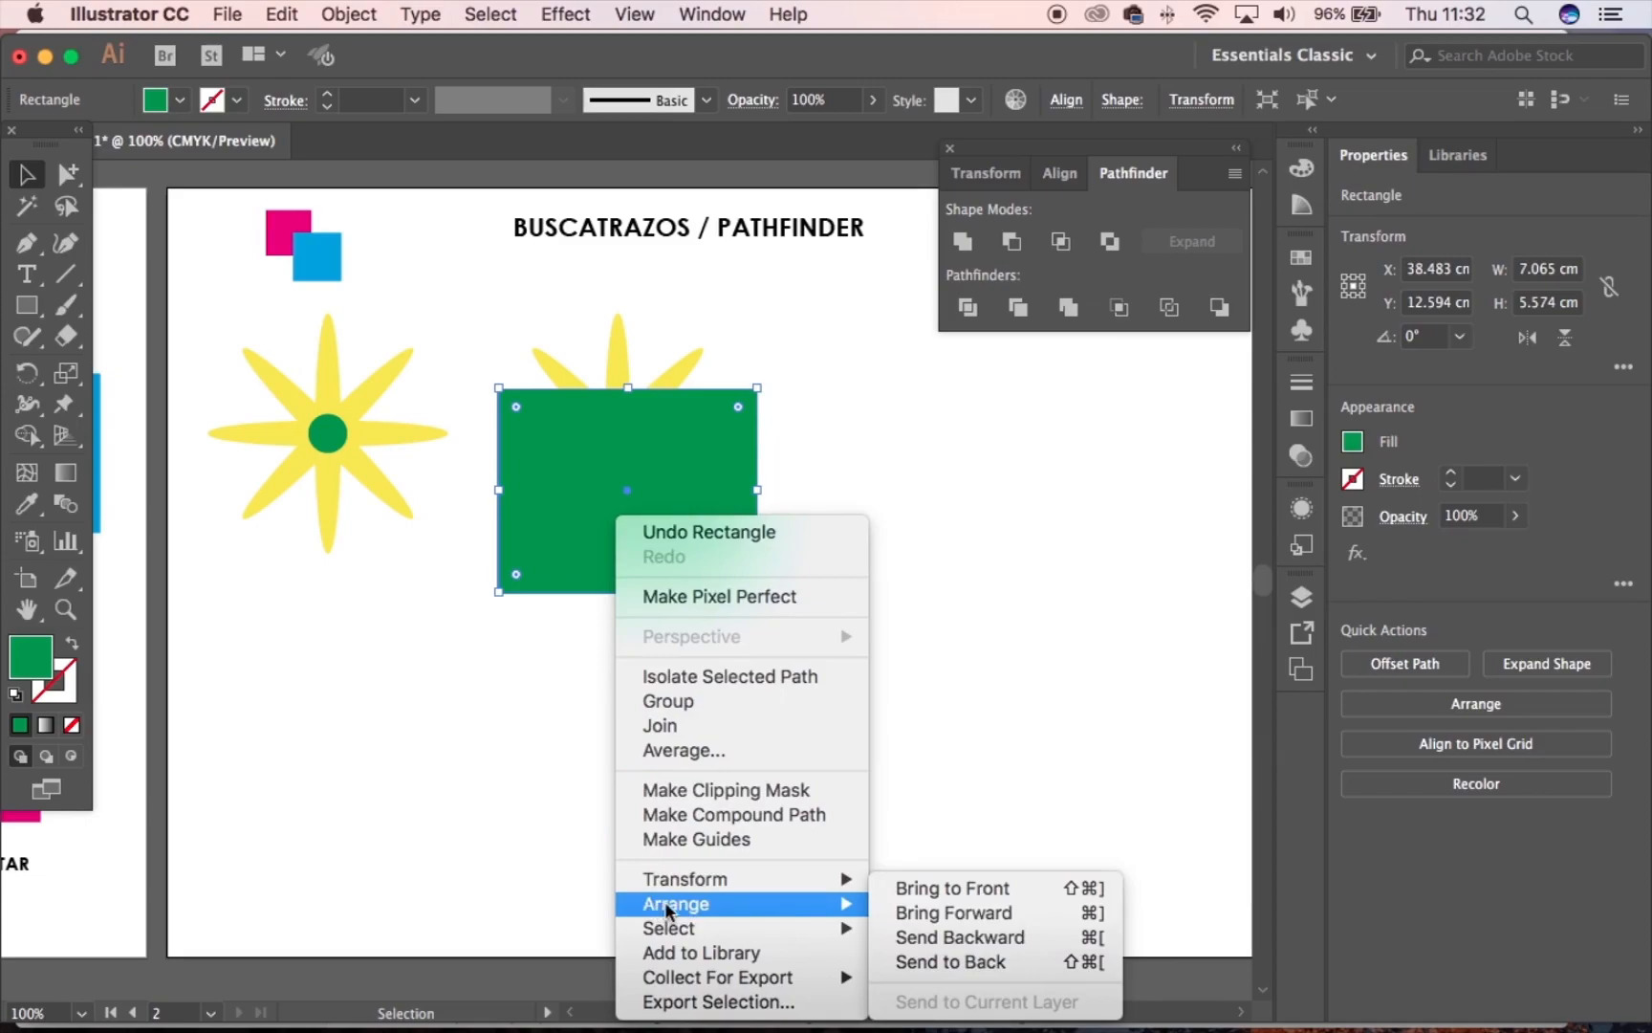
click(936, 964)
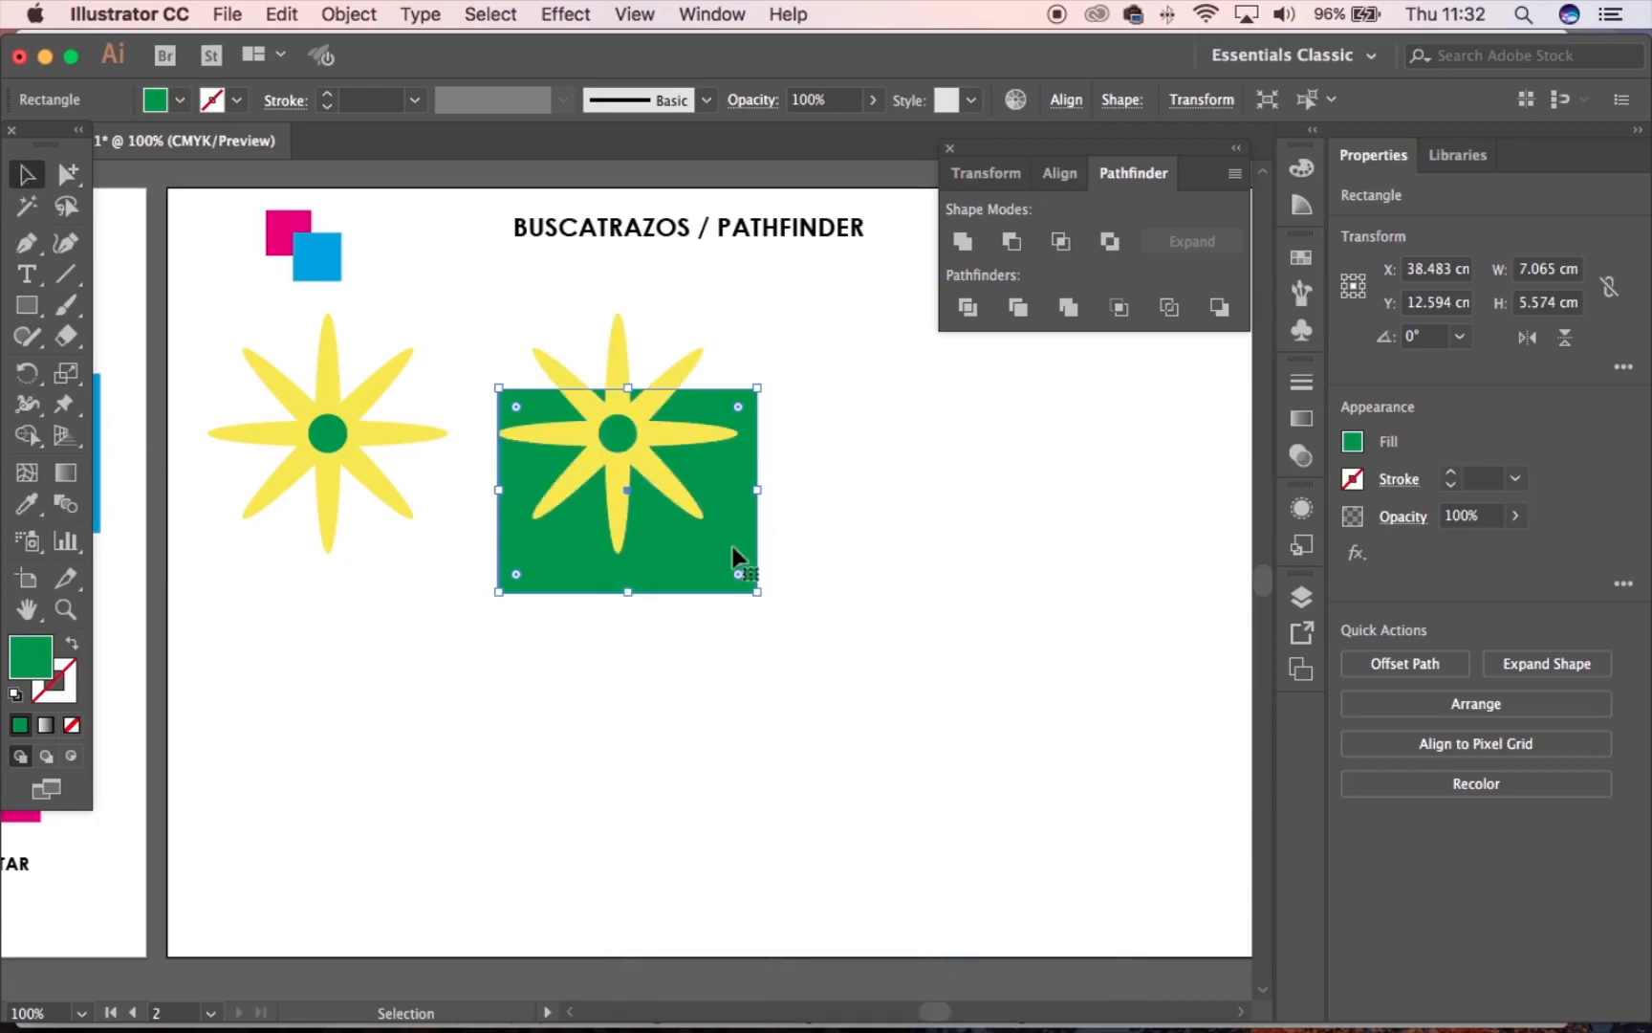
Reduce the green rectangle's height to about 4.73 cm and centre it behind the hollow flower at about X 38.20 cm, Y 11.14 cm
drag(736, 554, 725, 504)
drag(606, 544, 604, 525)
drag(610, 339, 610, 351)
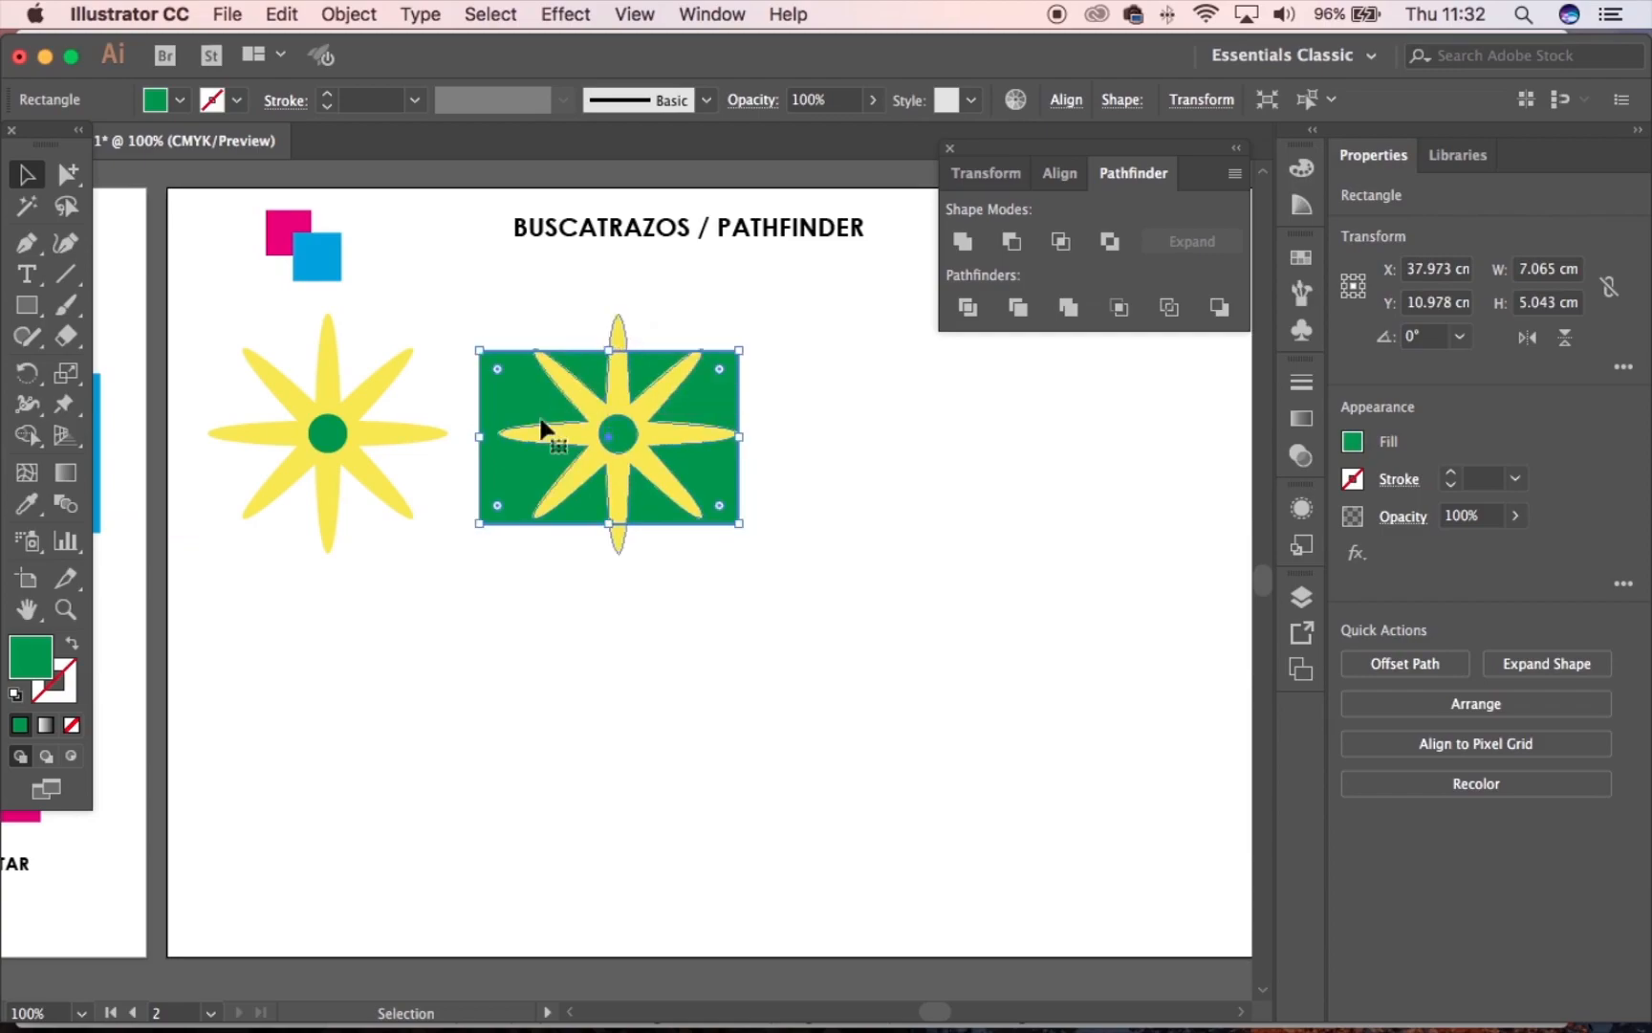
drag(516, 397, 534, 397)
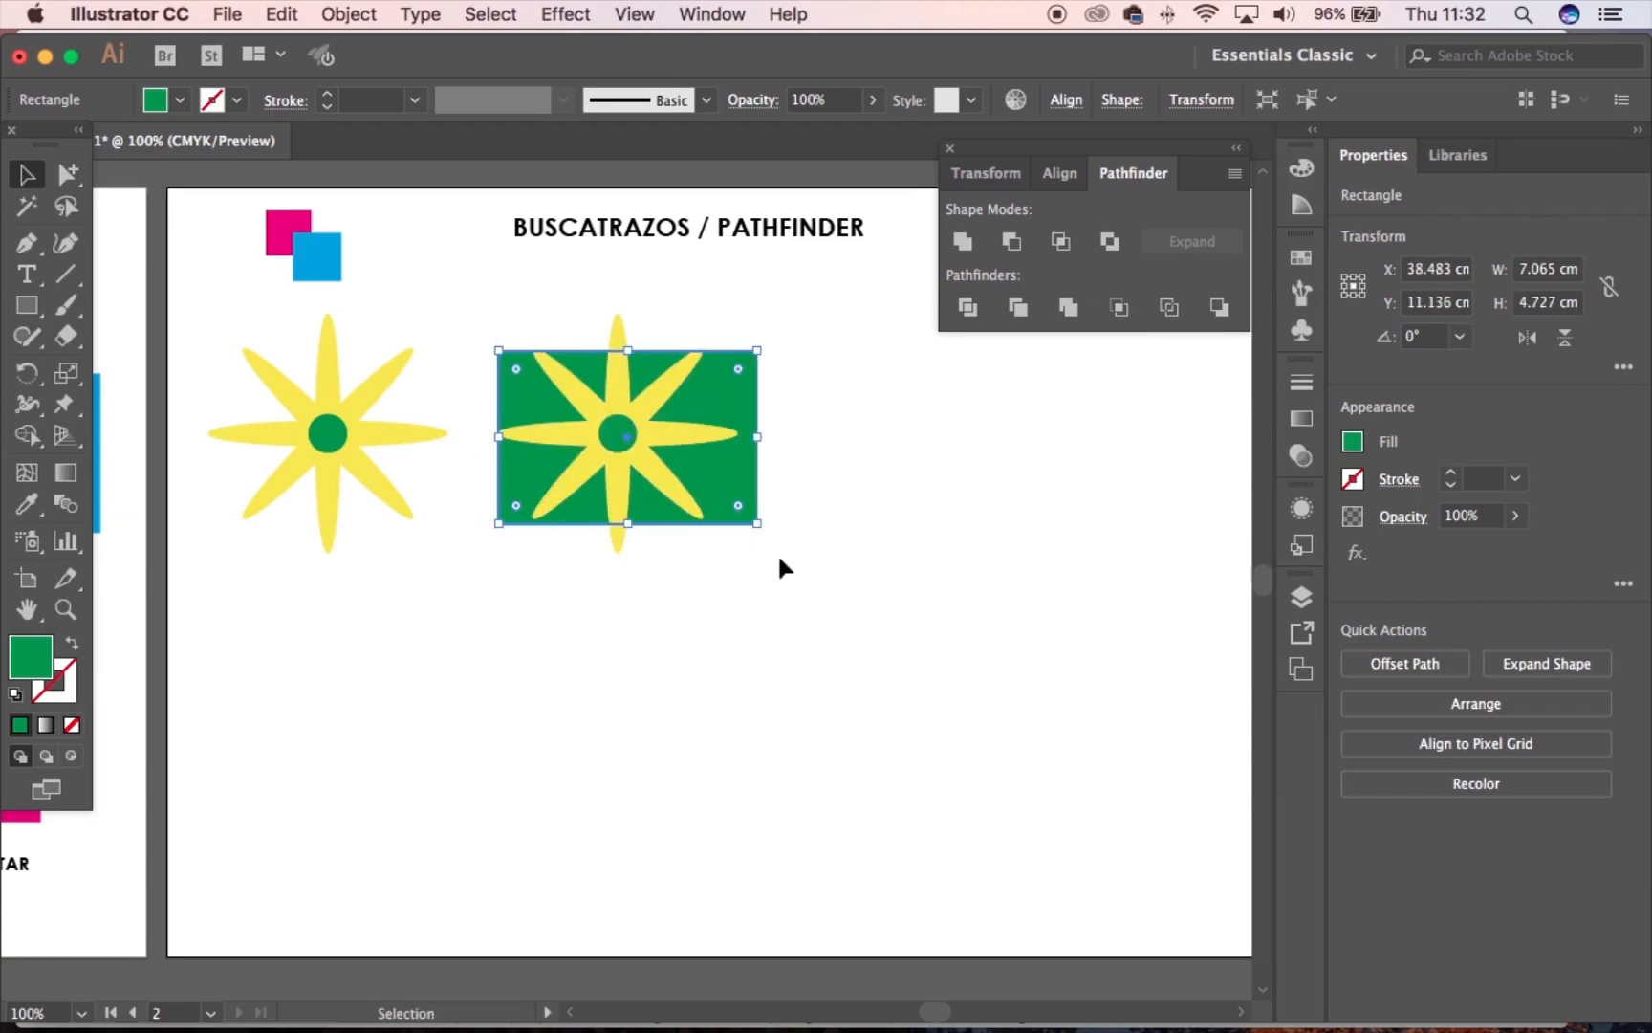
key(Left)
key(Left)
key(Left)
key(Left)
key(Left)
key(Left)
key(Left)
key(Left)
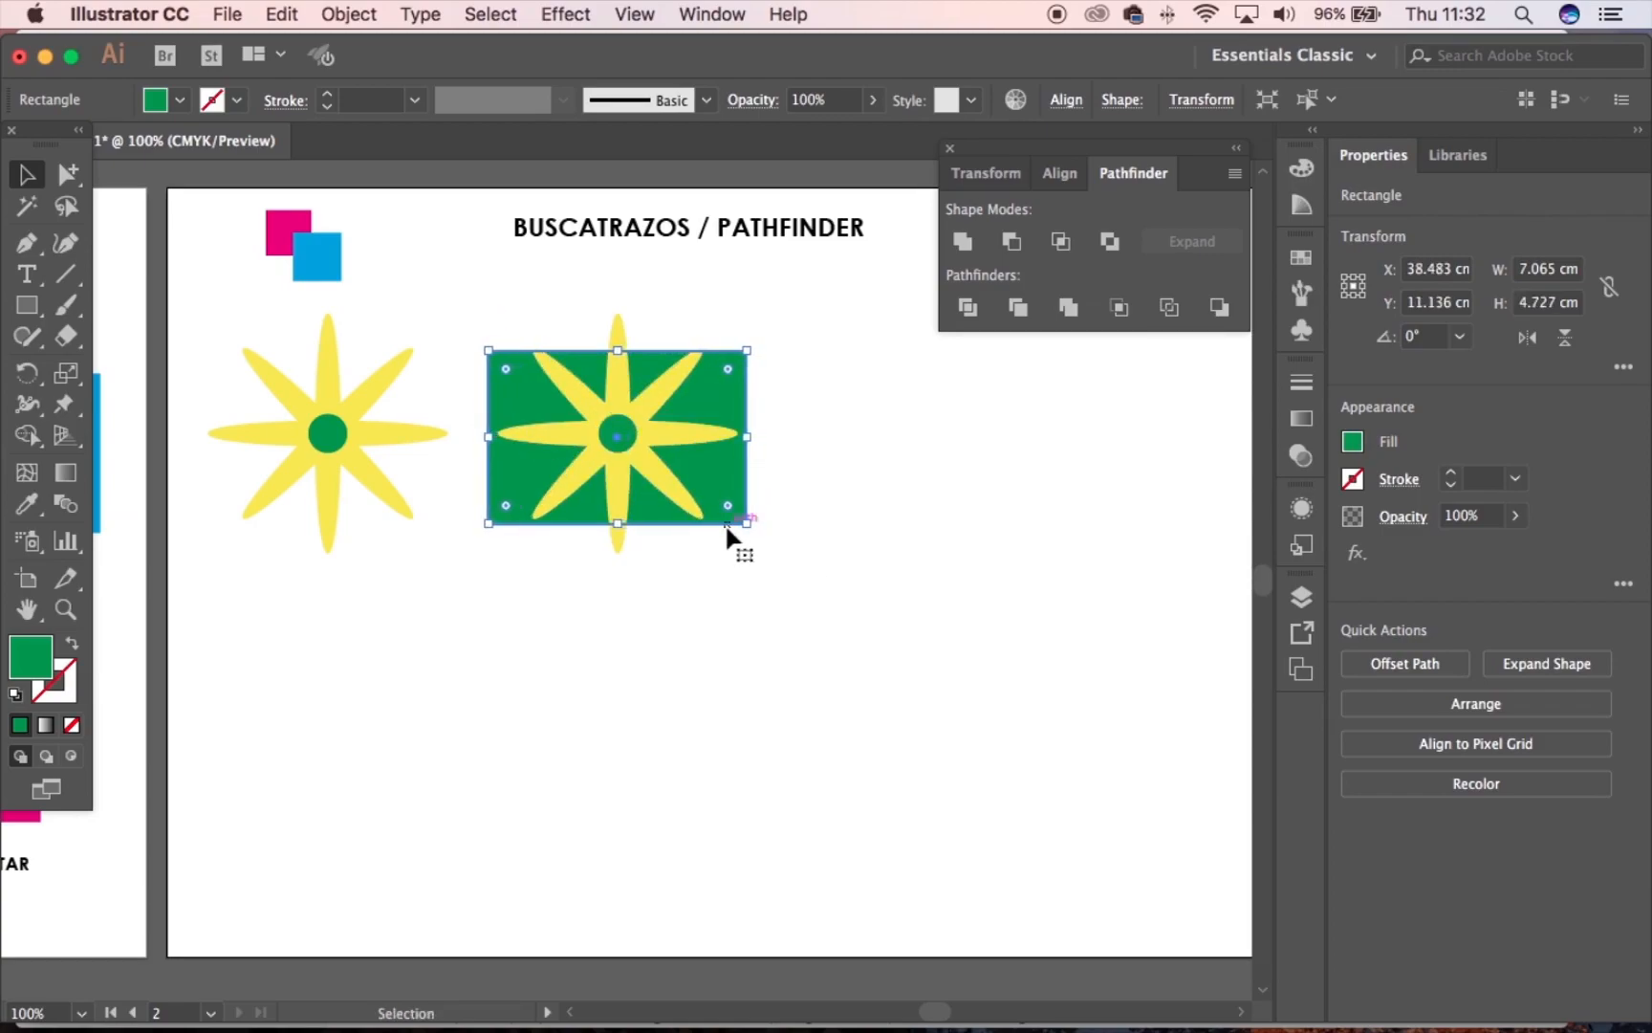
click(711, 618)
Change the fill of the rectangle behind the hollow flower to light blue
click(579, 521)
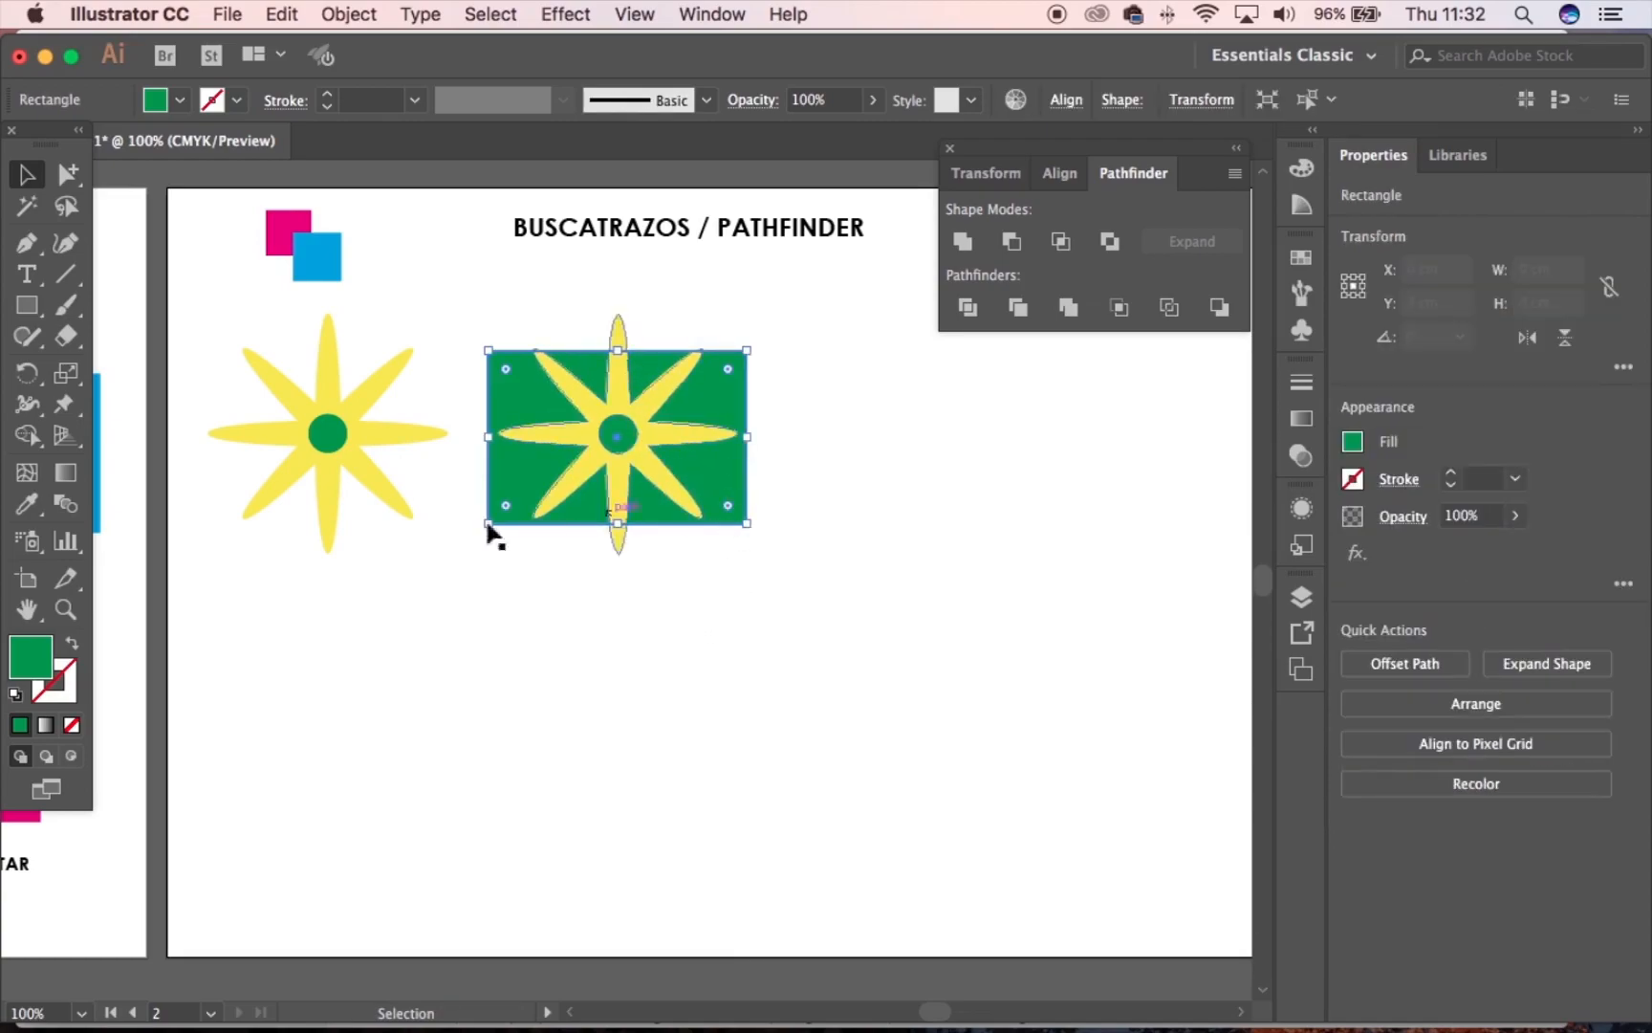
click(180, 102)
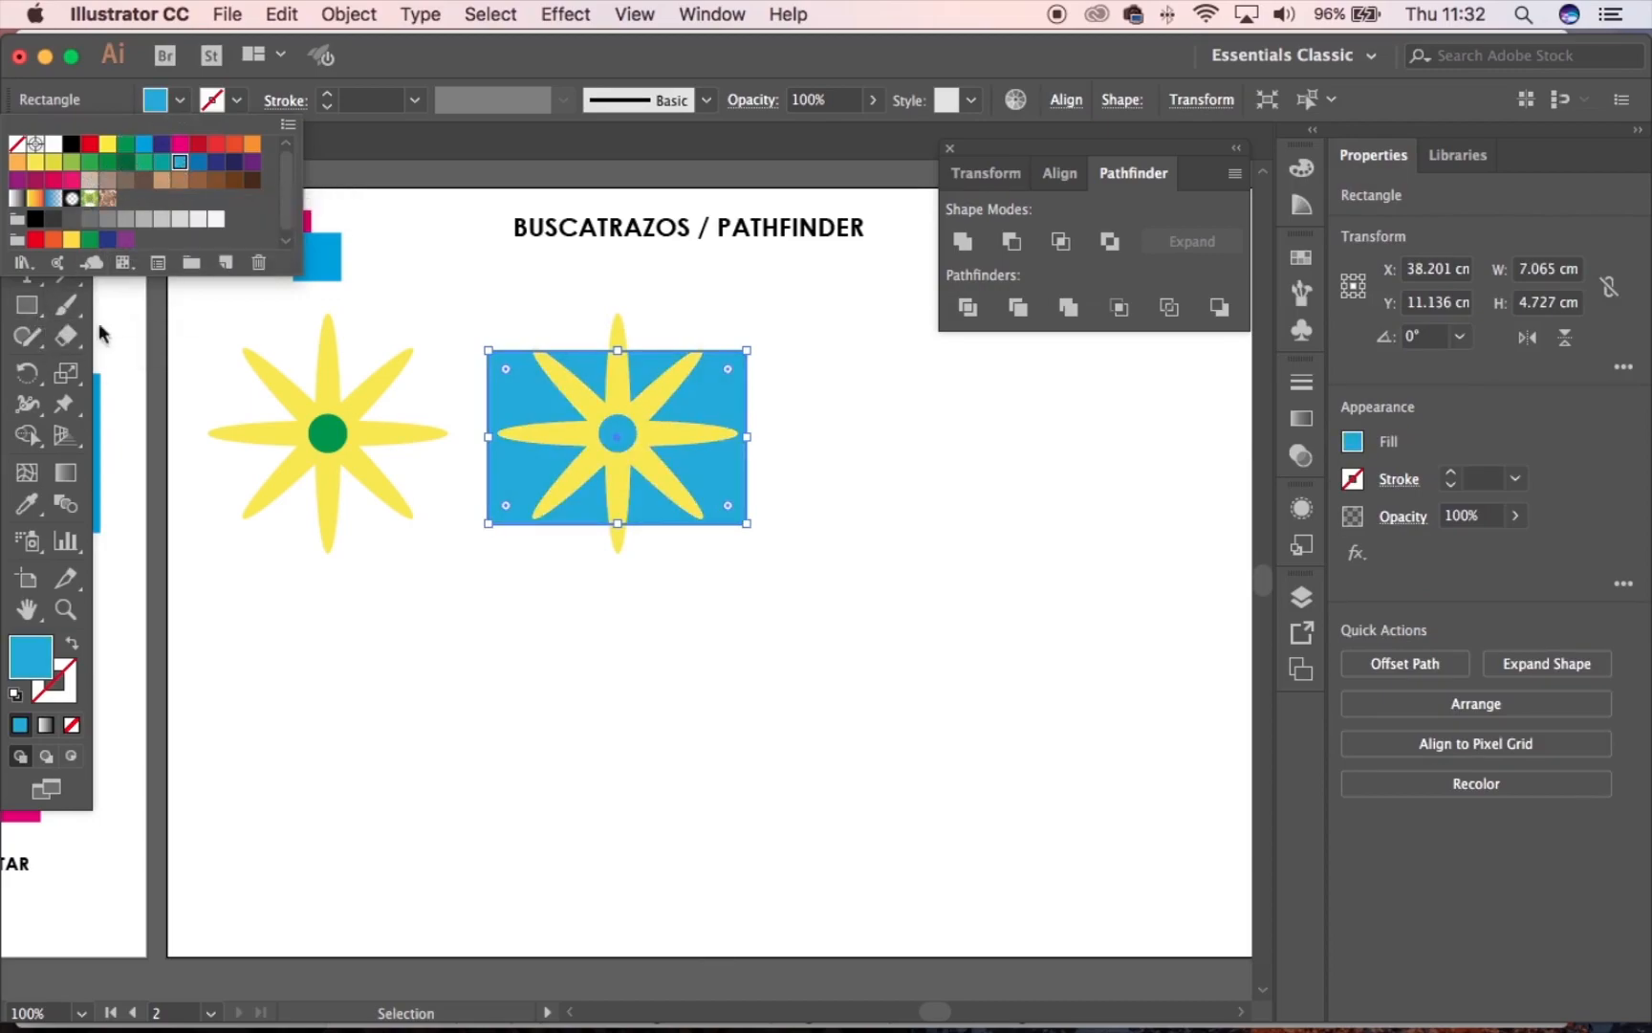
click(499, 294)
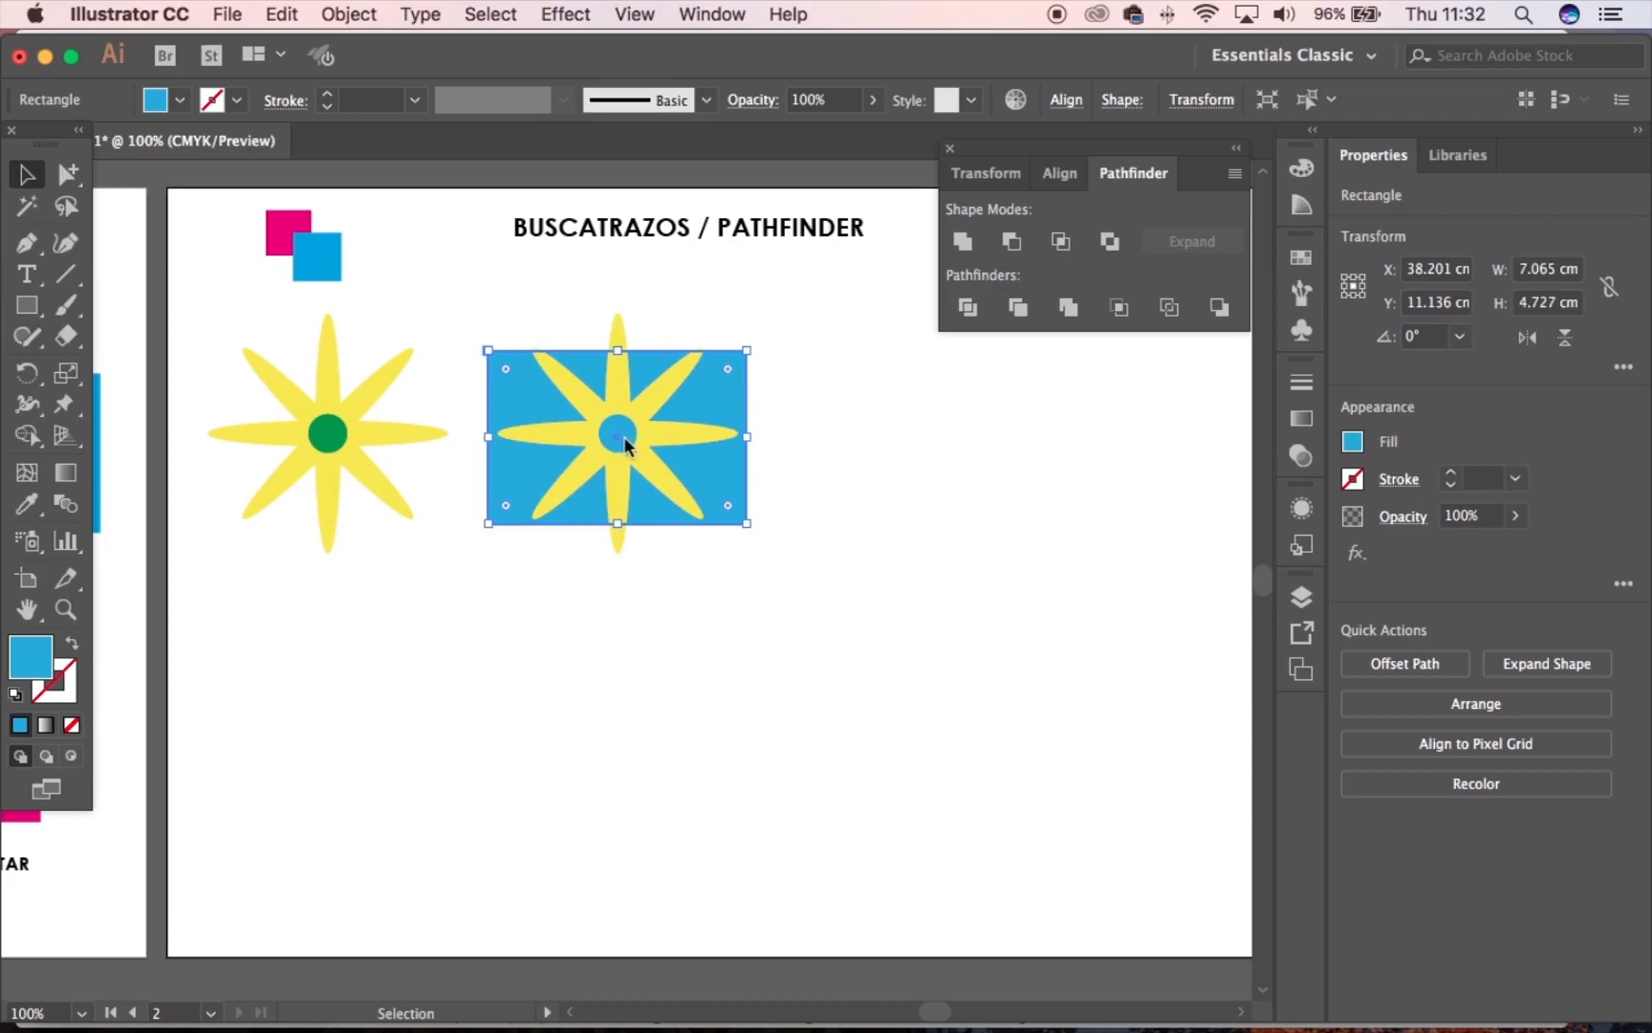
Duplicate the green-centred flower at about X 46.44 cm, Y 11.03 cm and place a copy of the blue rectangle behind it
drag(898, 512, 813, 517)
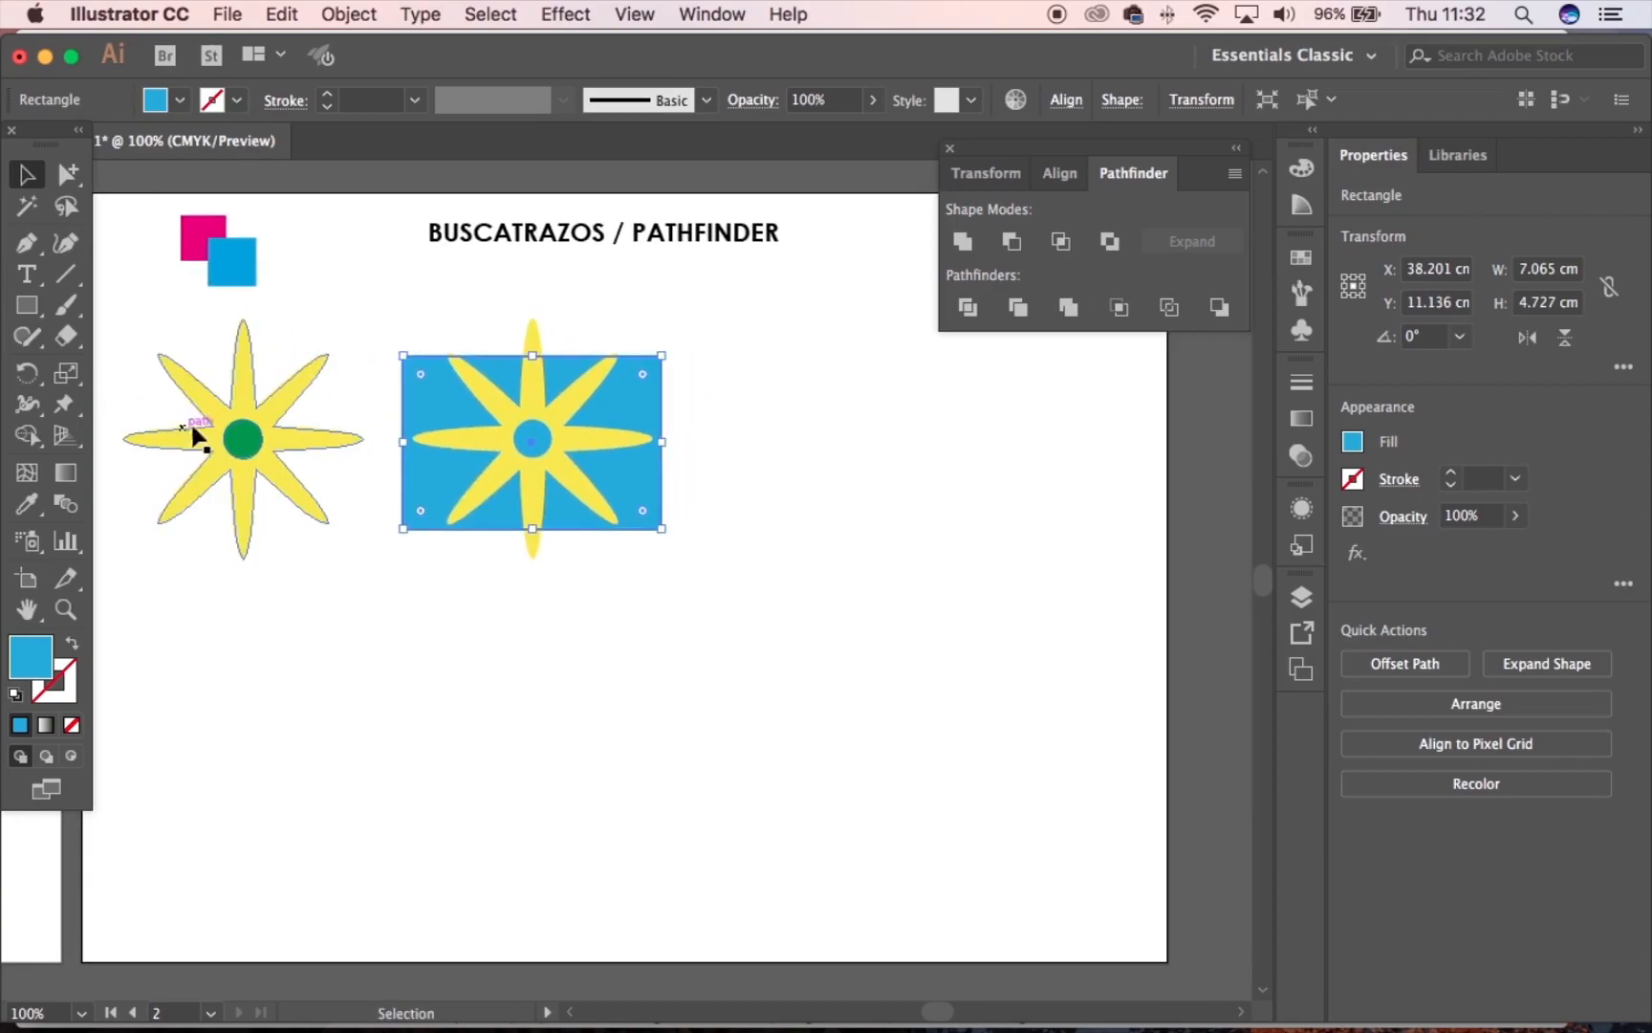
drag(131, 344, 291, 509)
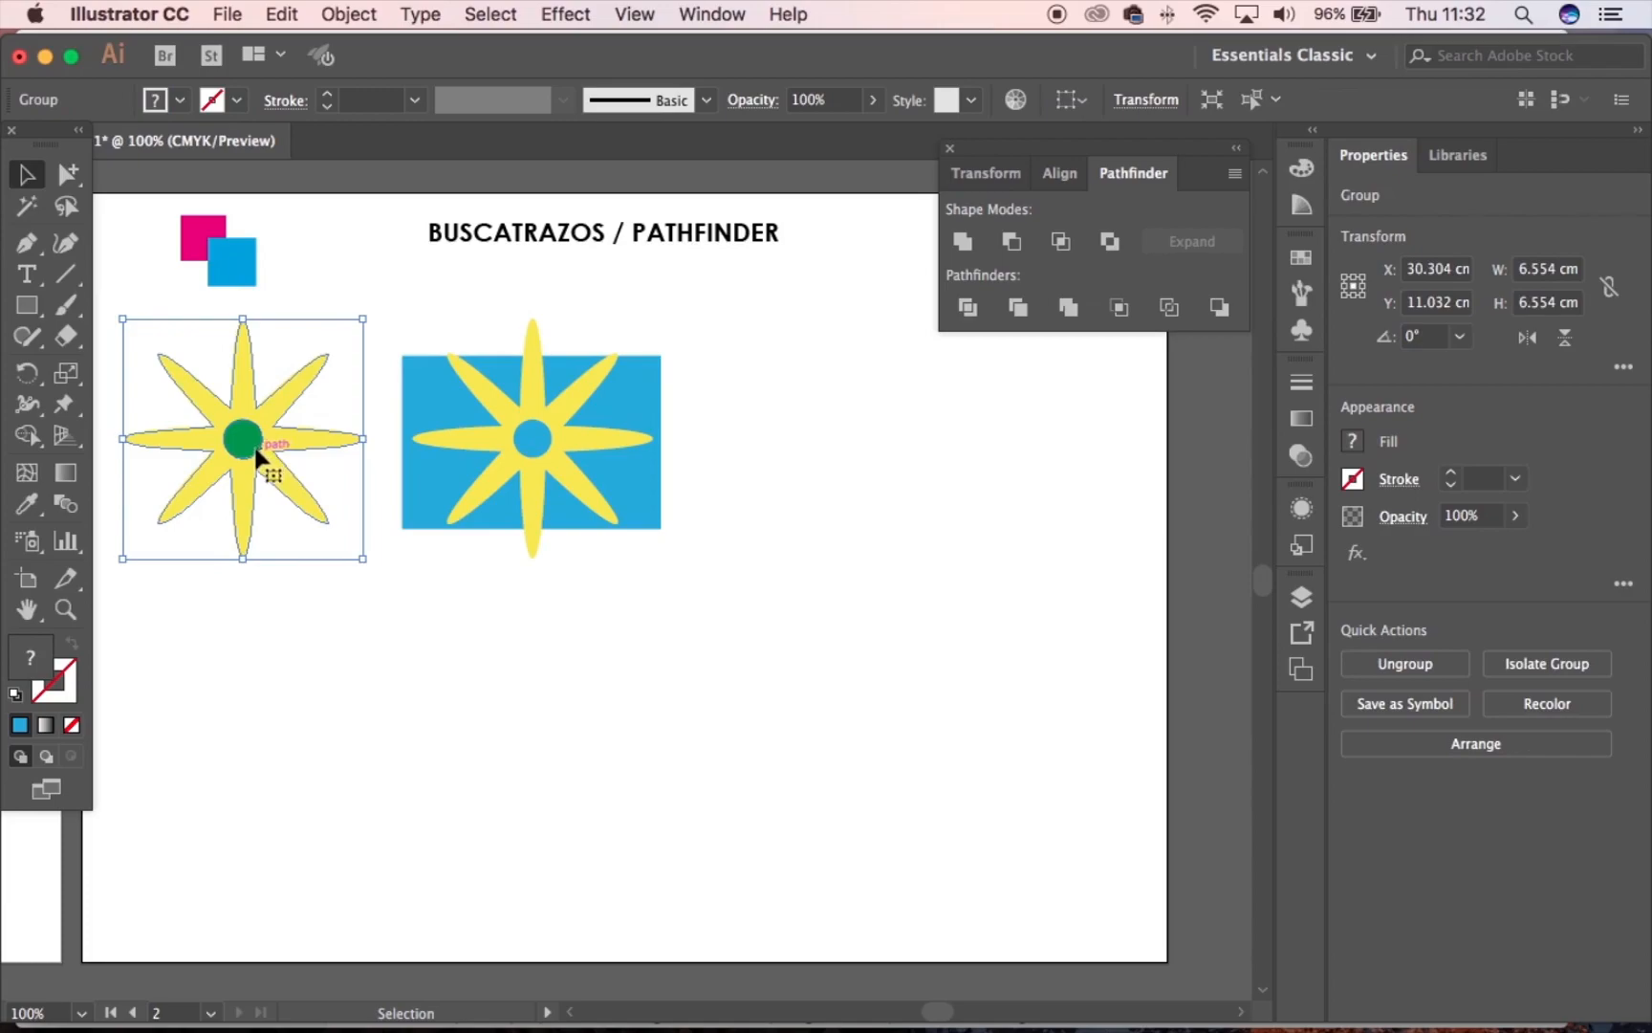
drag(241, 461, 830, 483)
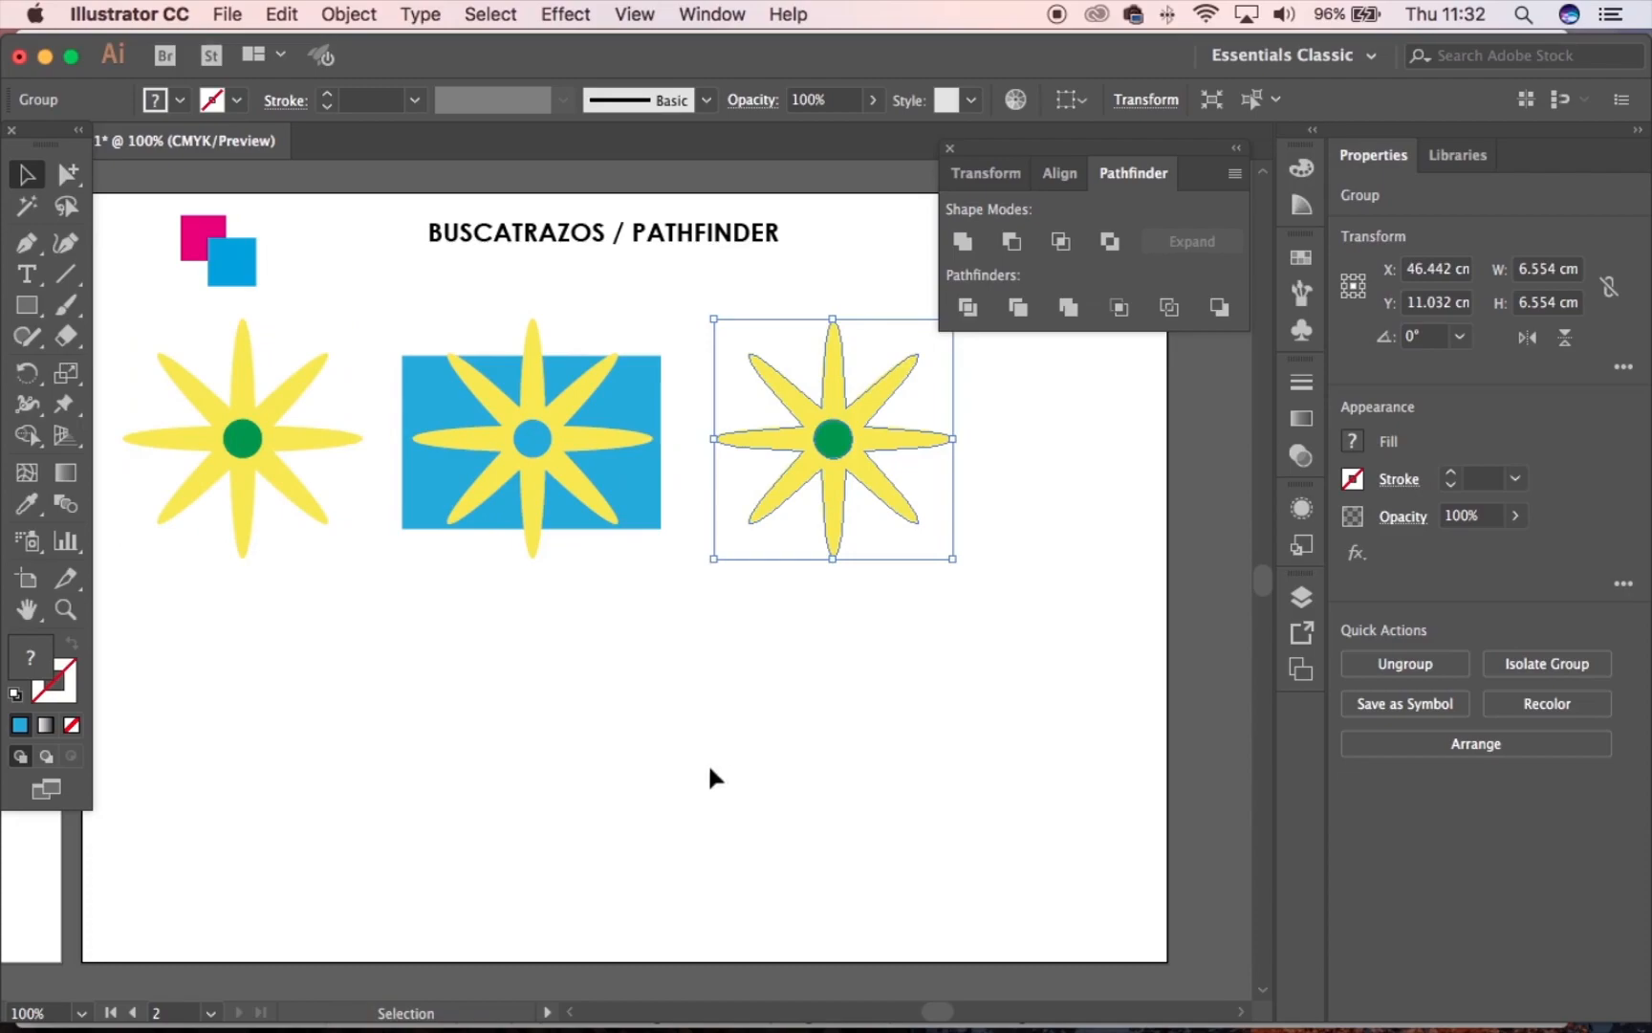
click(698, 740)
drag(655, 507, 961, 521)
click(922, 662)
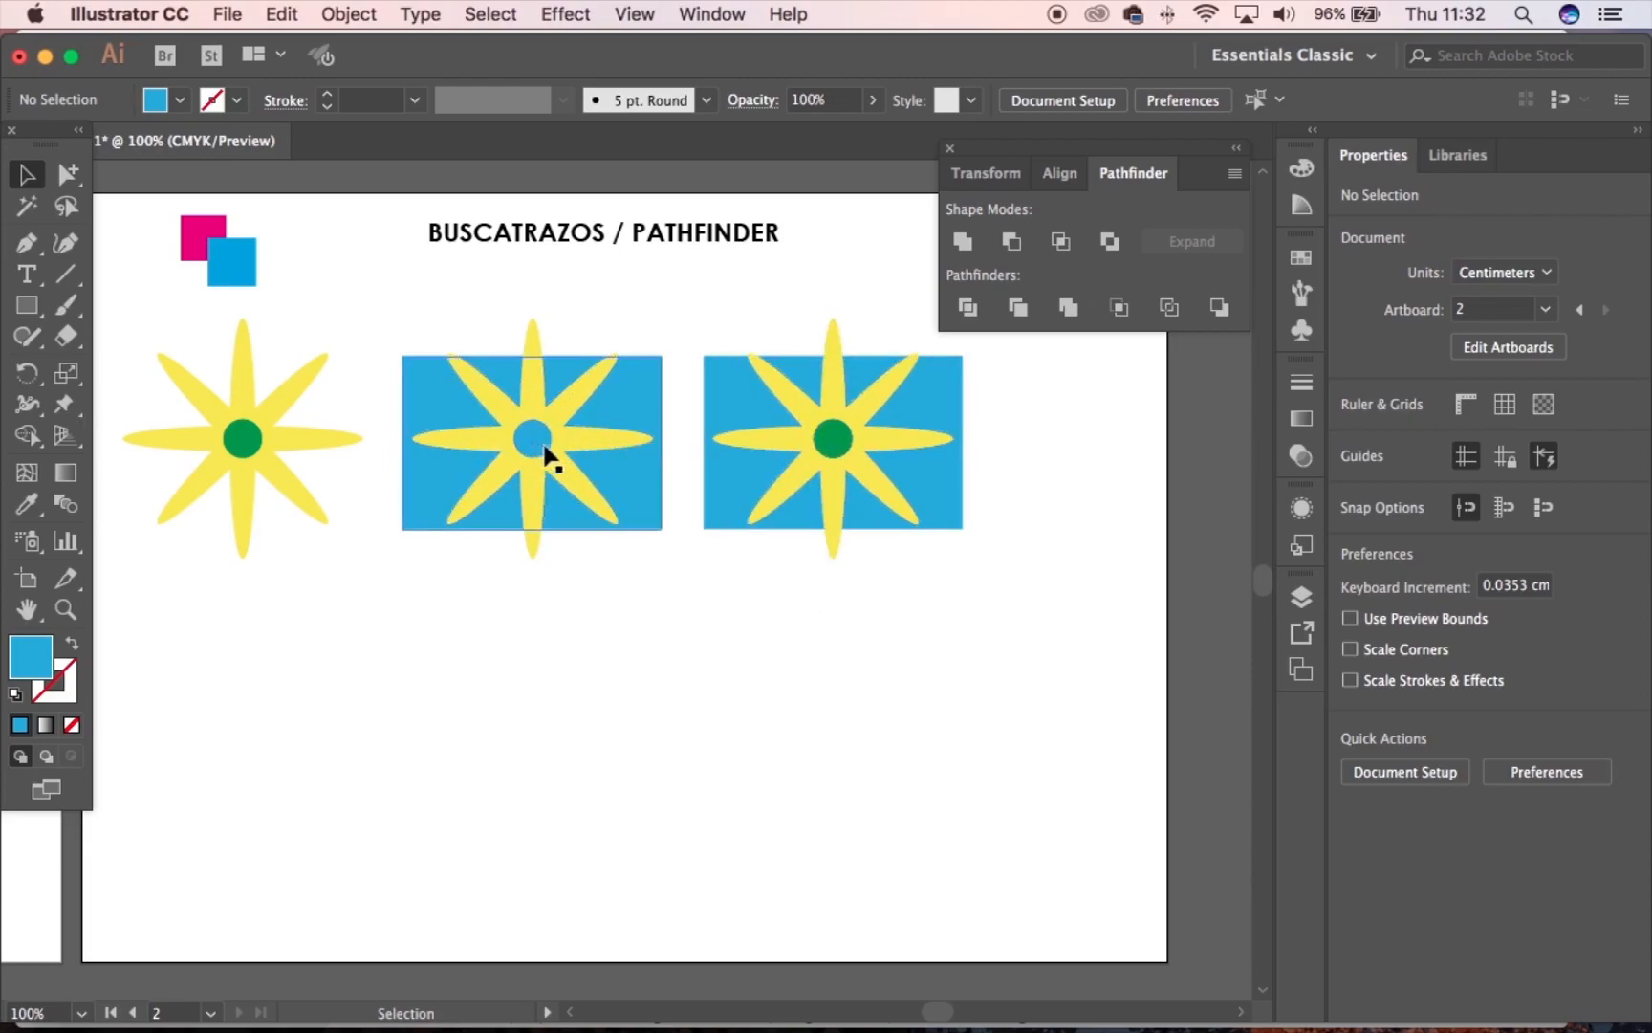
Recolour the centre circle of the third flower to orange with Group Selection
click(845, 459)
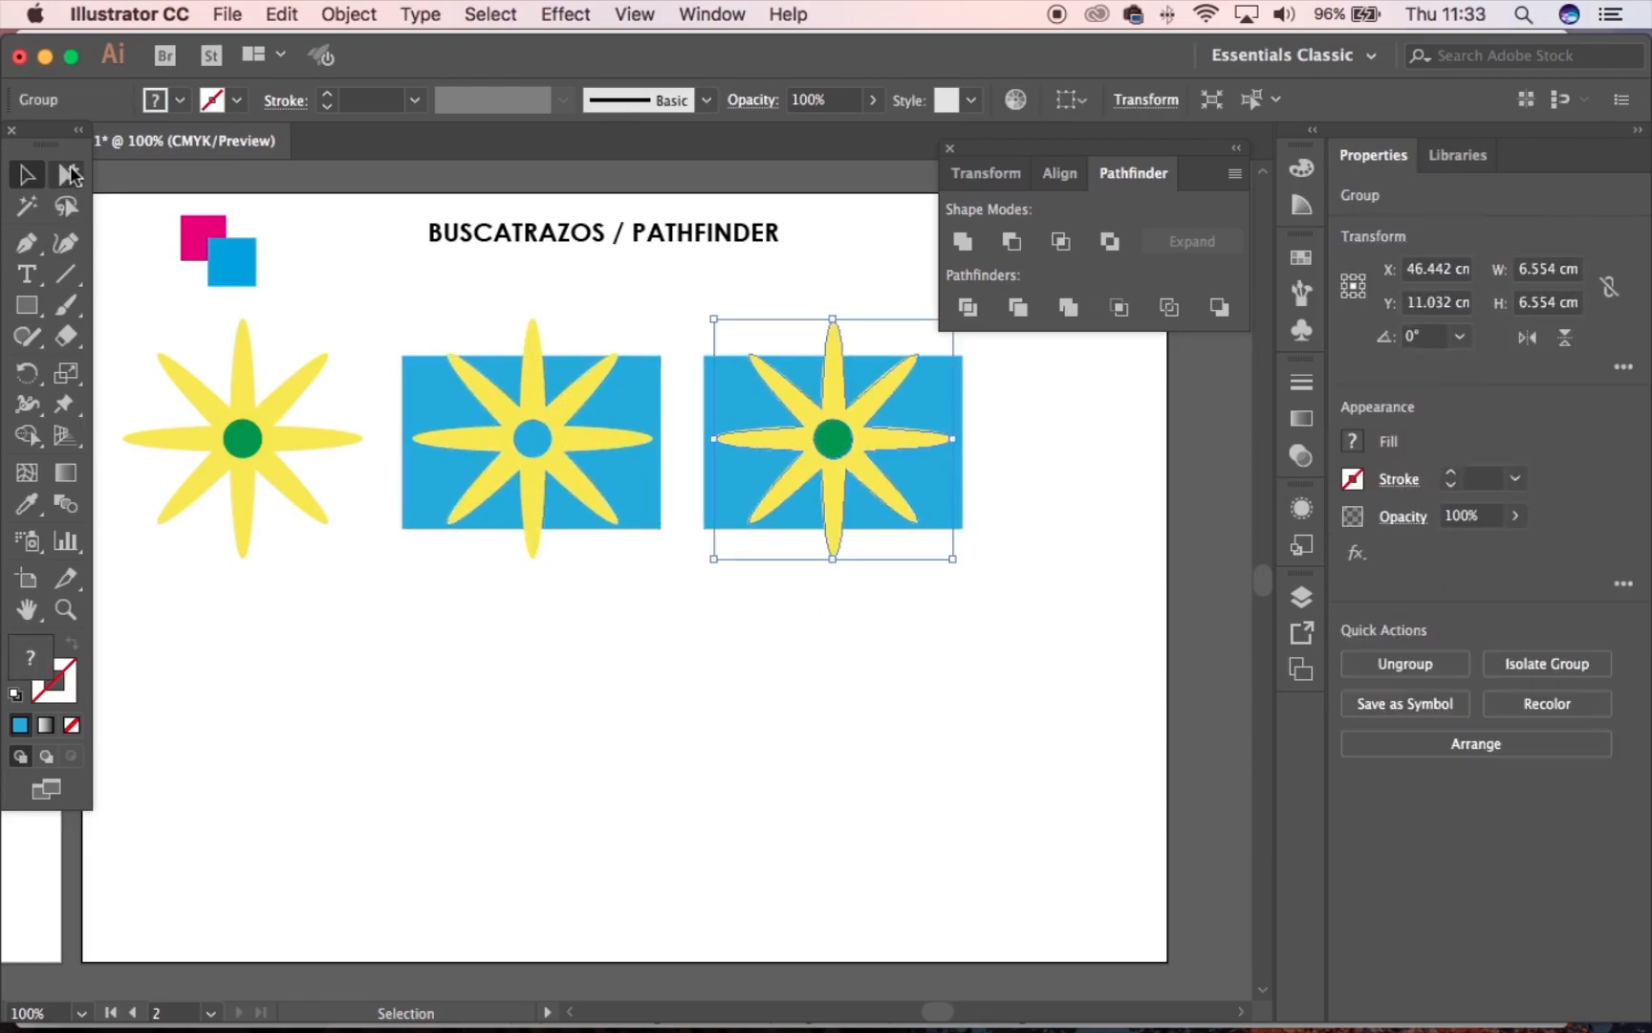
click(67, 174)
click(865, 275)
click(836, 435)
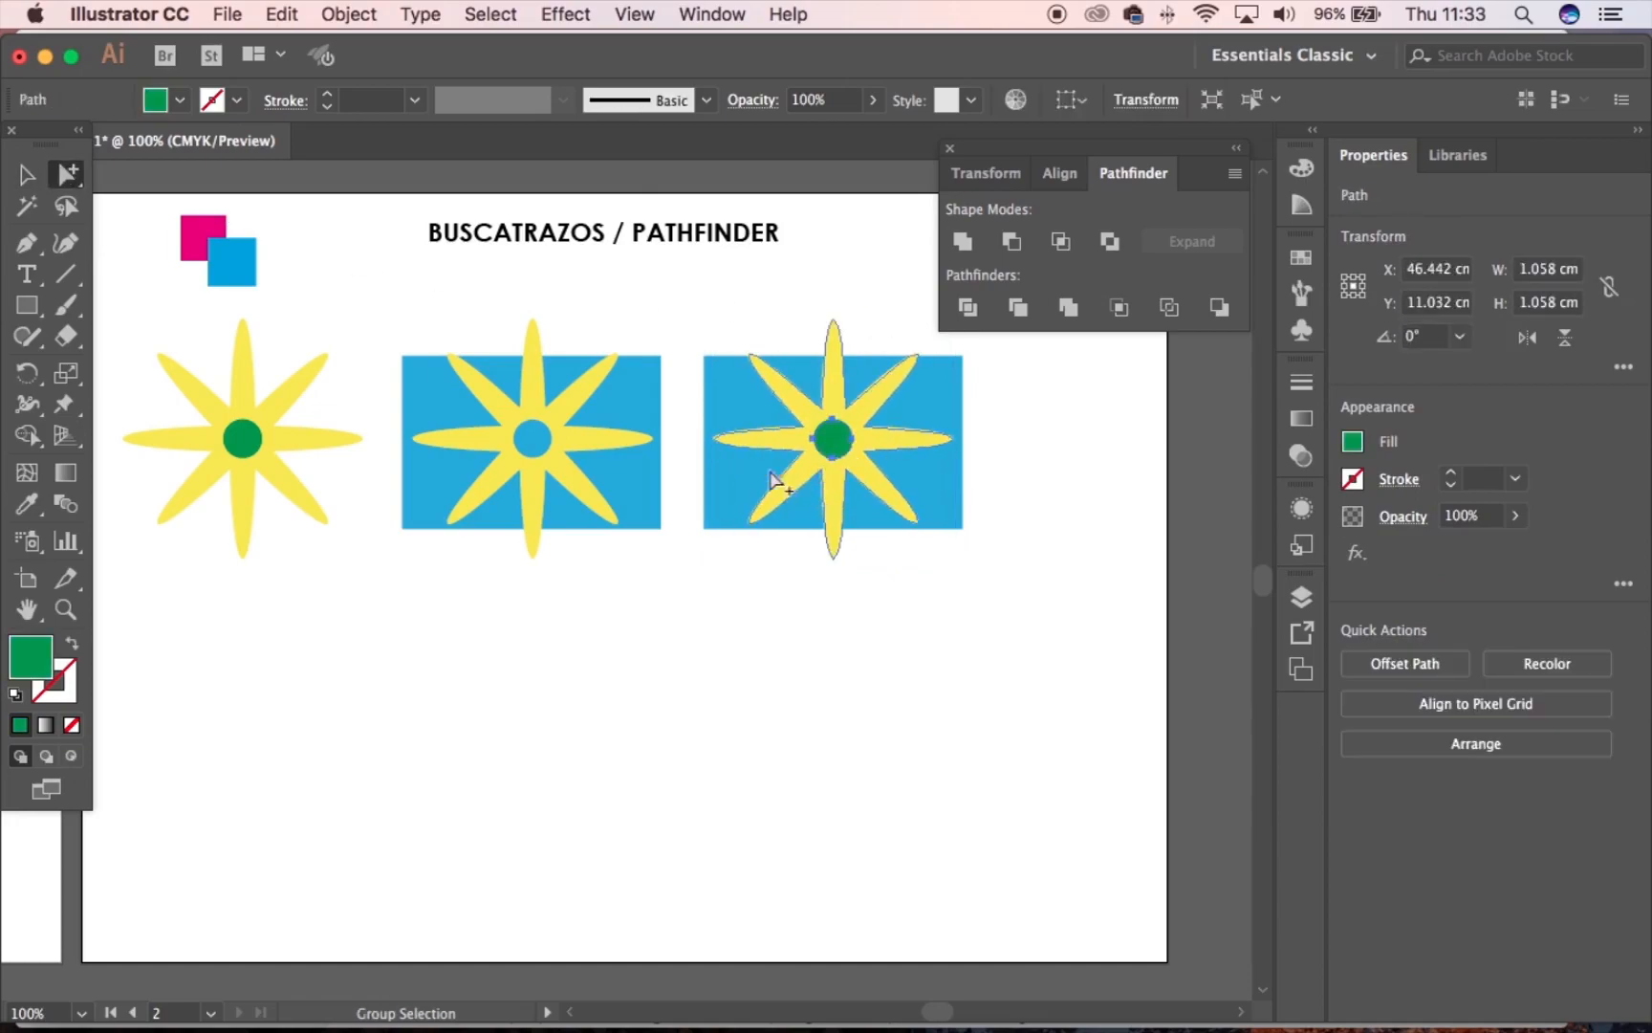
click(179, 99)
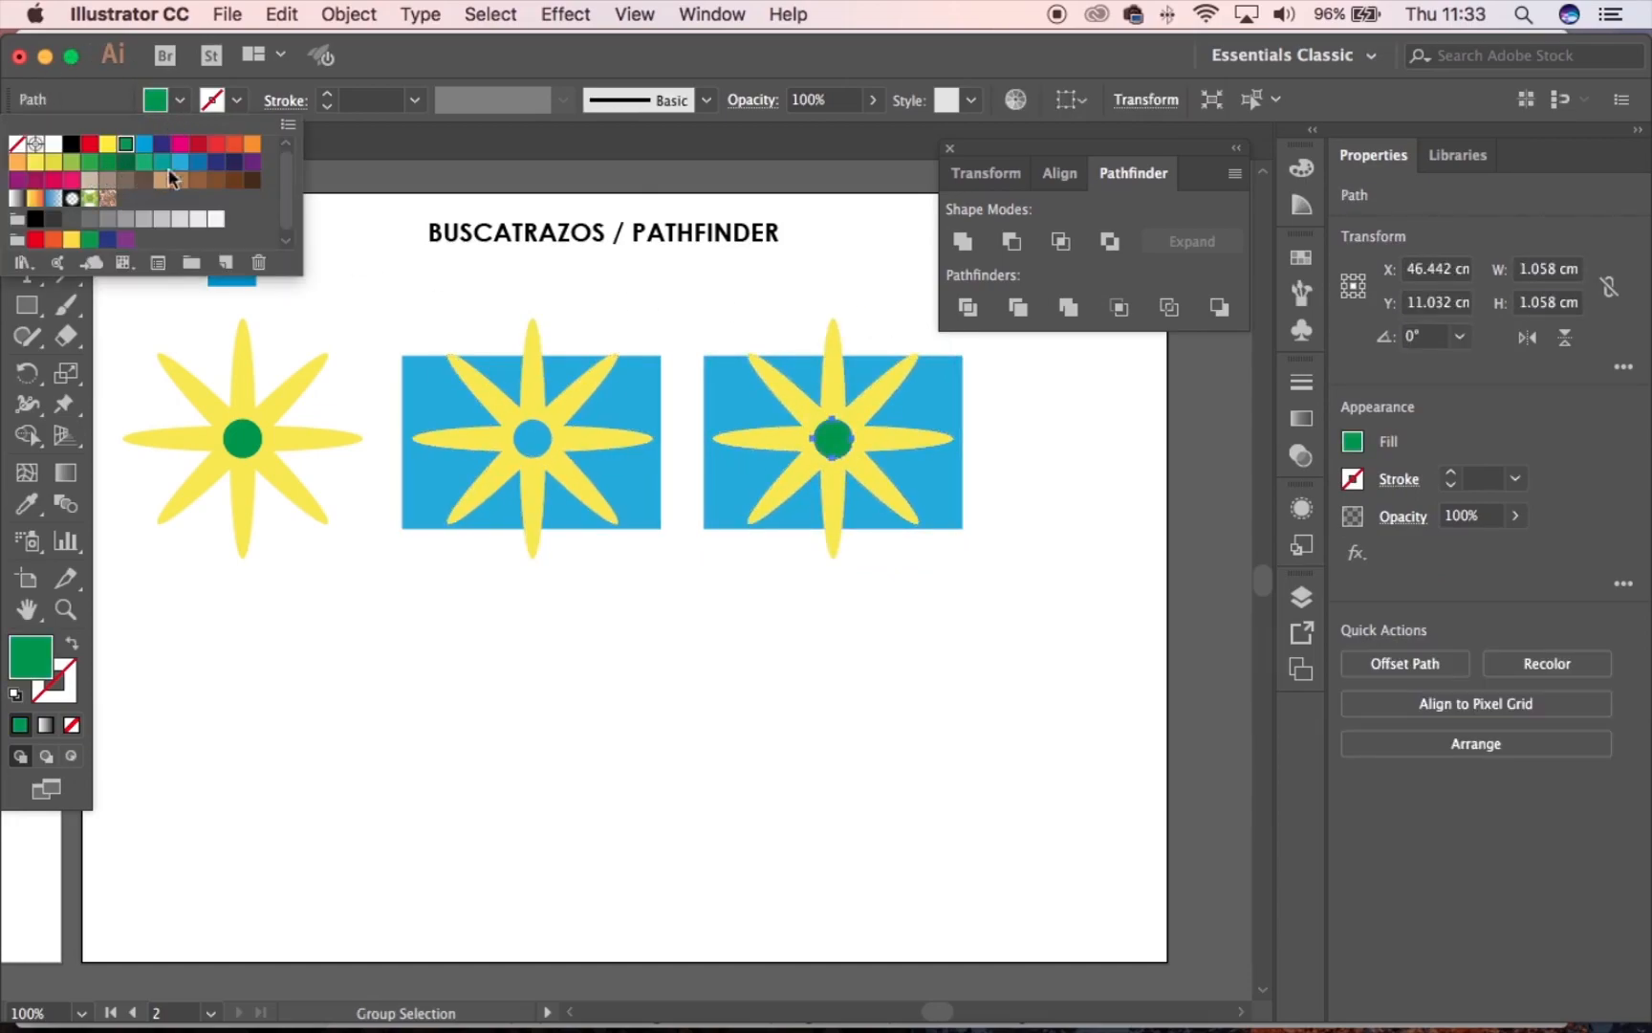
click(253, 143)
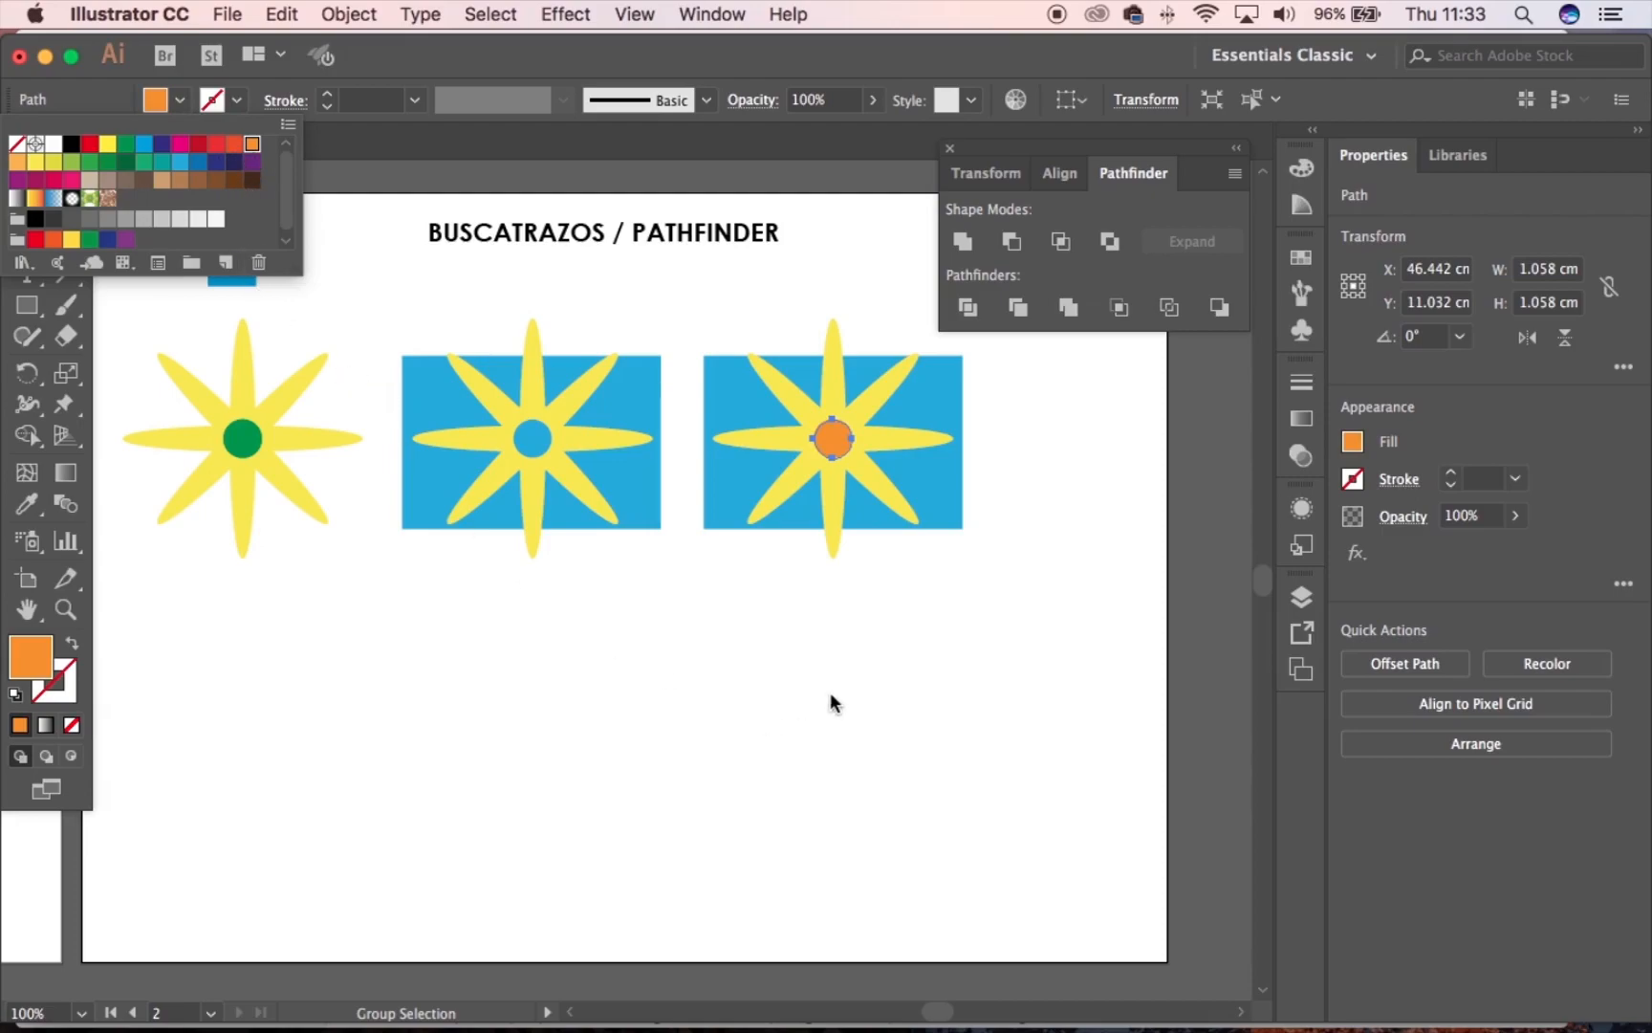
click(858, 623)
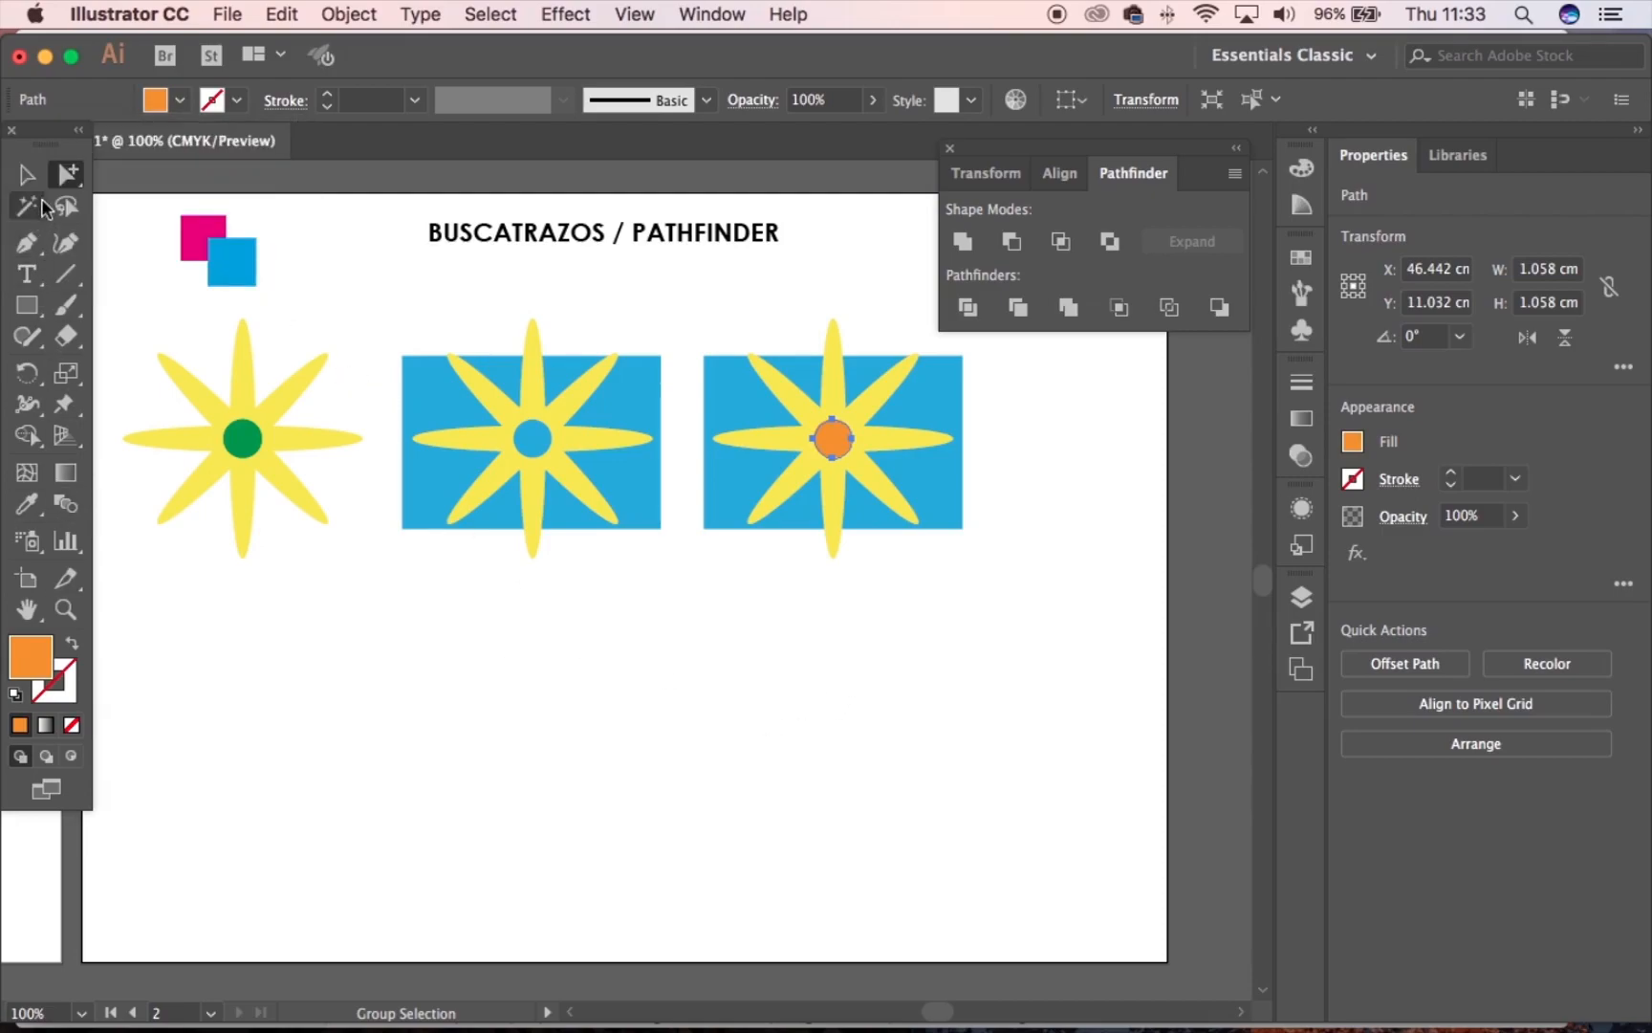
click(26, 173)
click(900, 634)
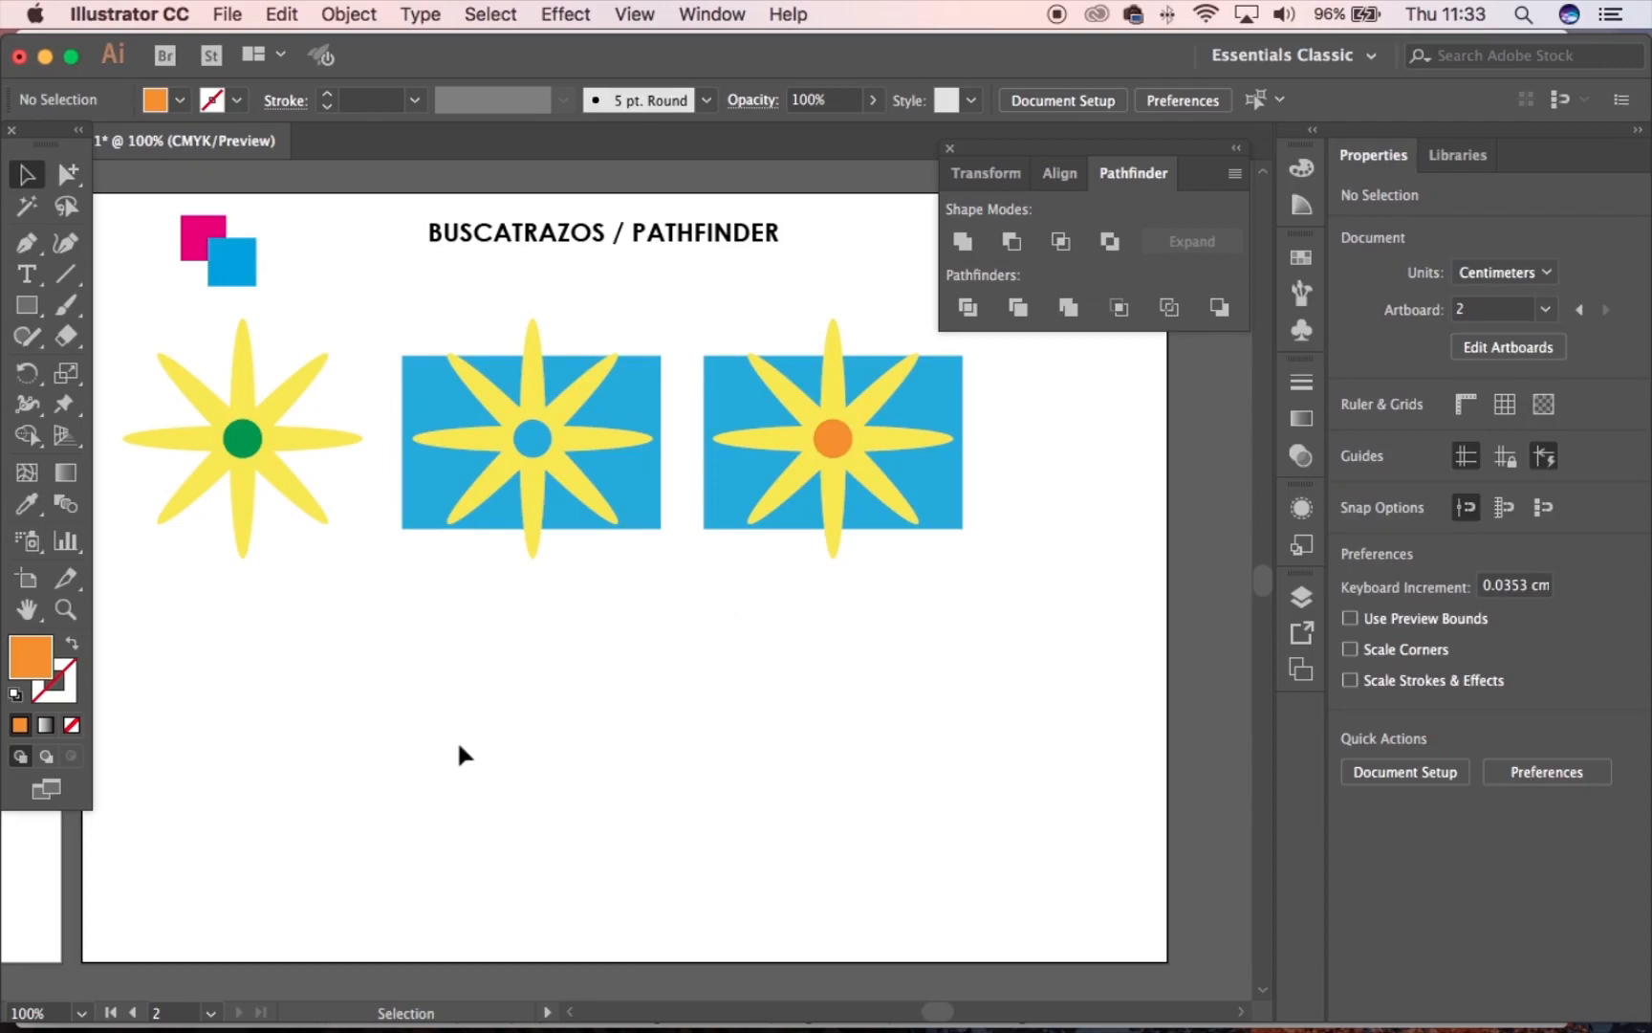
key(space)
drag(502, 722, 567, 700)
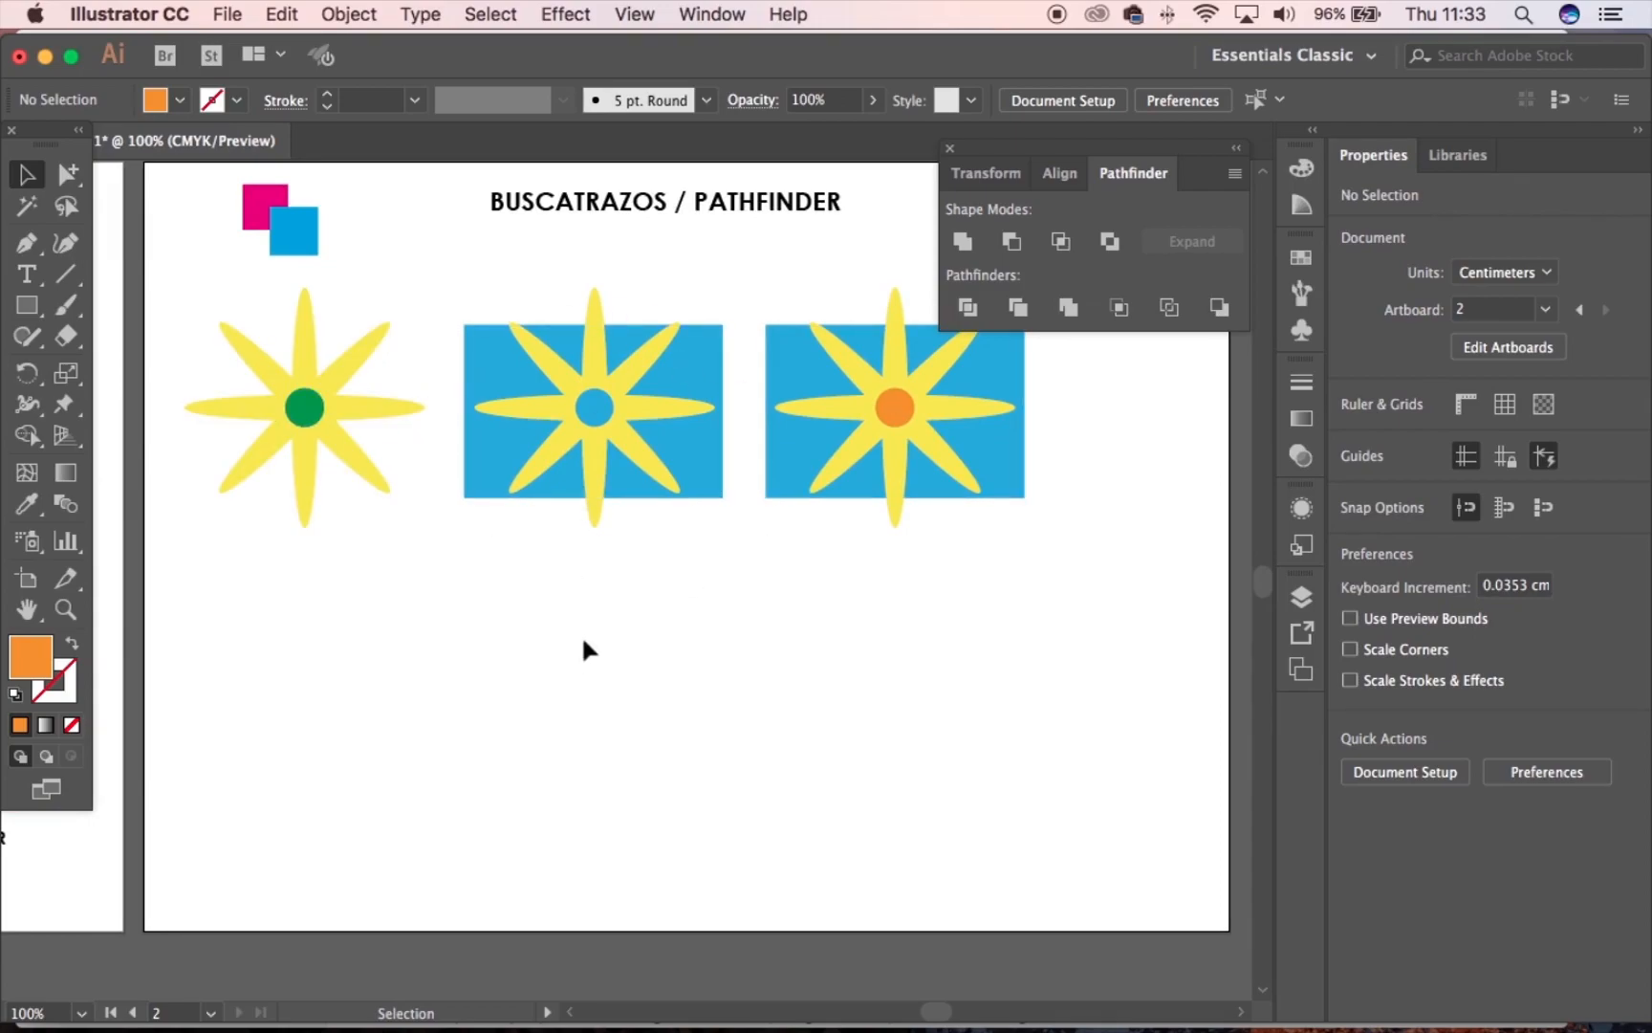
click(29, 314)
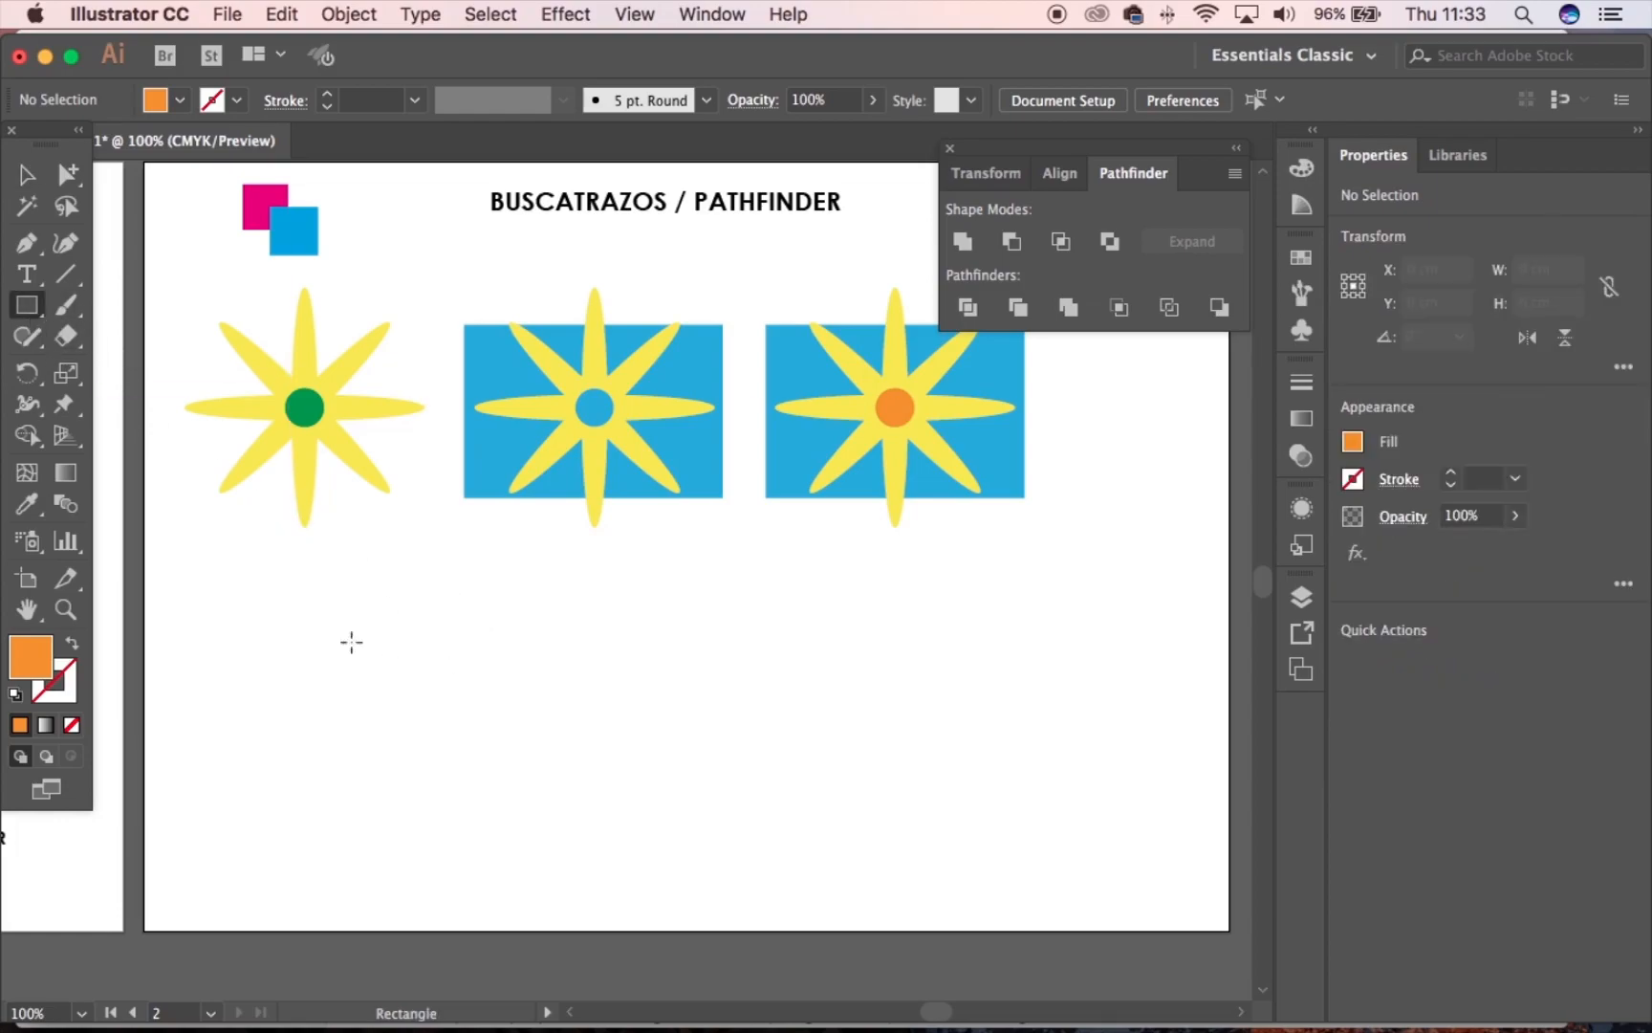
drag(324, 616, 476, 800)
key(Delete)
Draw an orange rounded rectangle about 5.42 × 6.32 cm in the empty area below the flowers
click(27, 305)
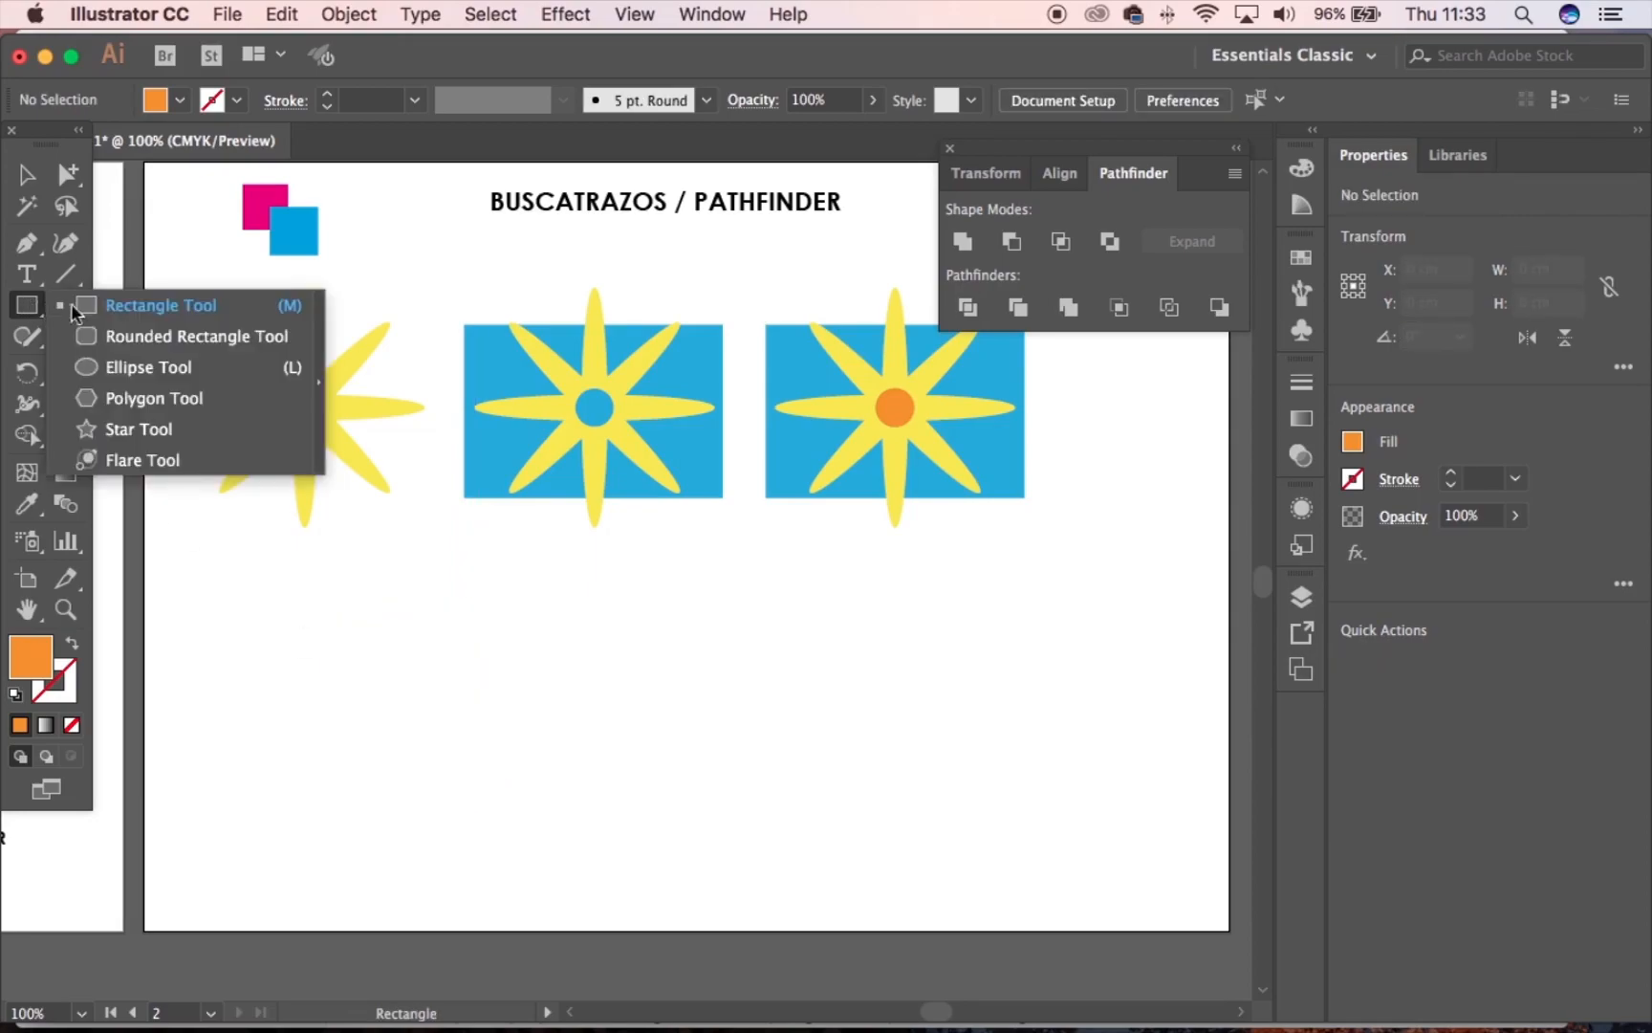
click(198, 337)
drag(379, 603, 575, 834)
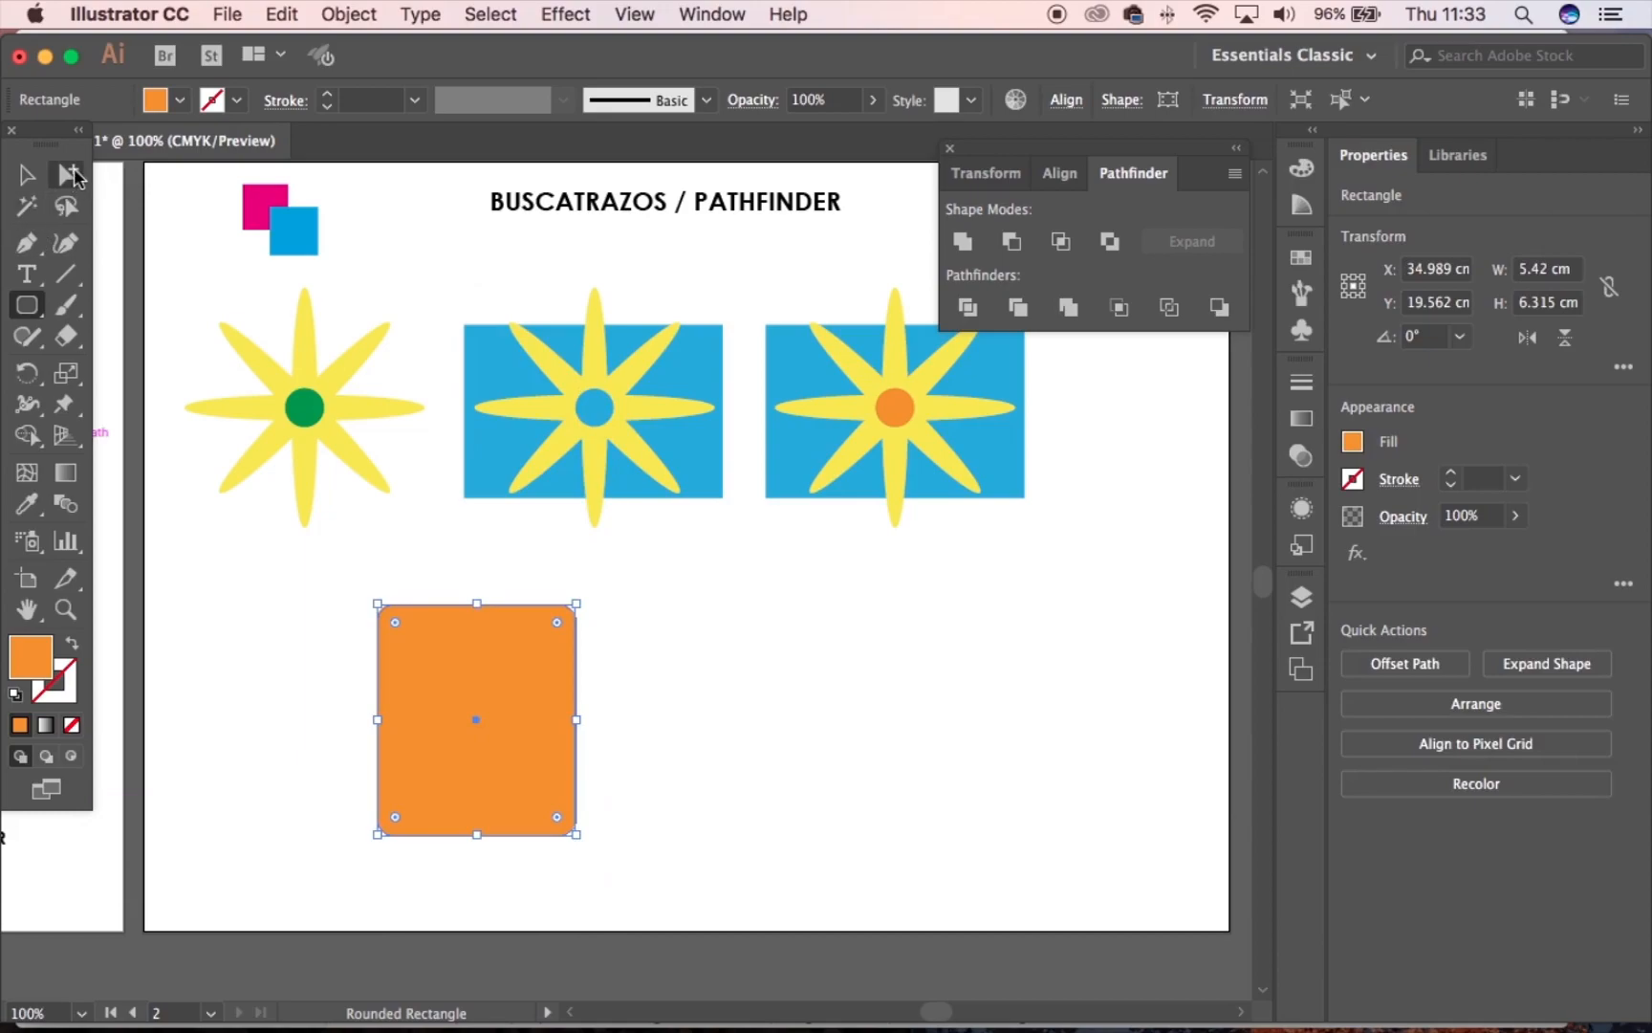
Move the top-left corner anchor points of the orange rounded rectangle inward with Direct Selection to slant its left side
click(68, 173)
click(150, 175)
drag(346, 573, 433, 612)
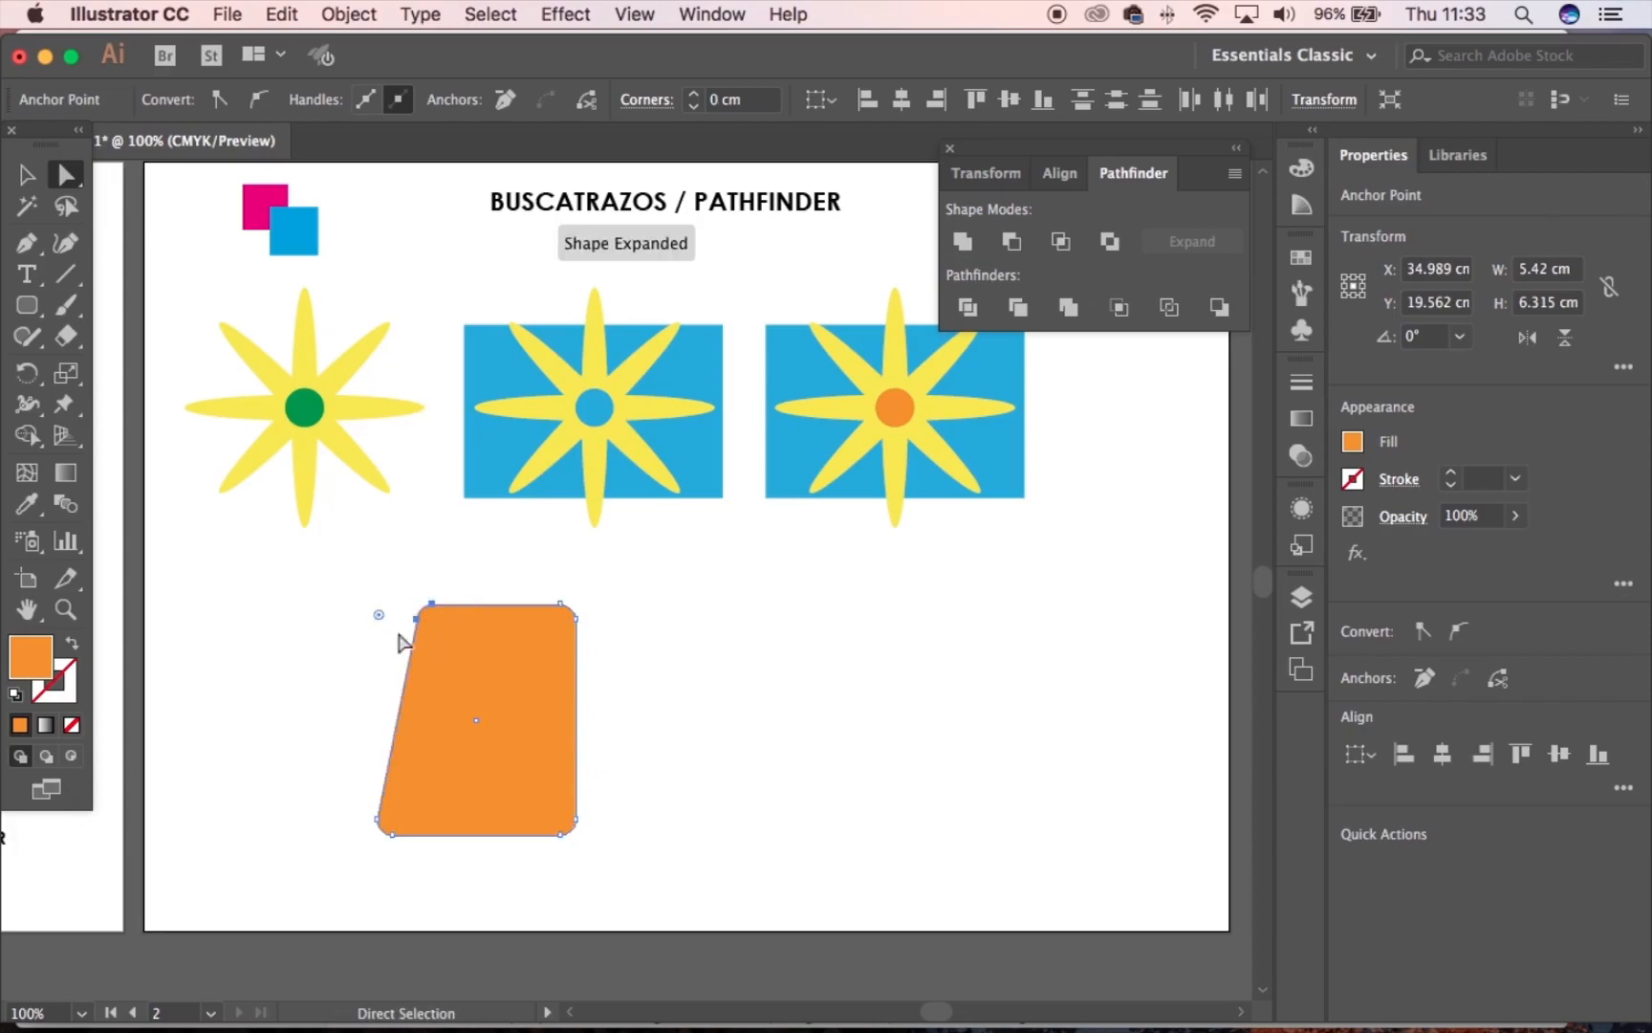
Move the top-right corner anchor points of the orange rounded rectangle inward to slant its right side
click(576, 621)
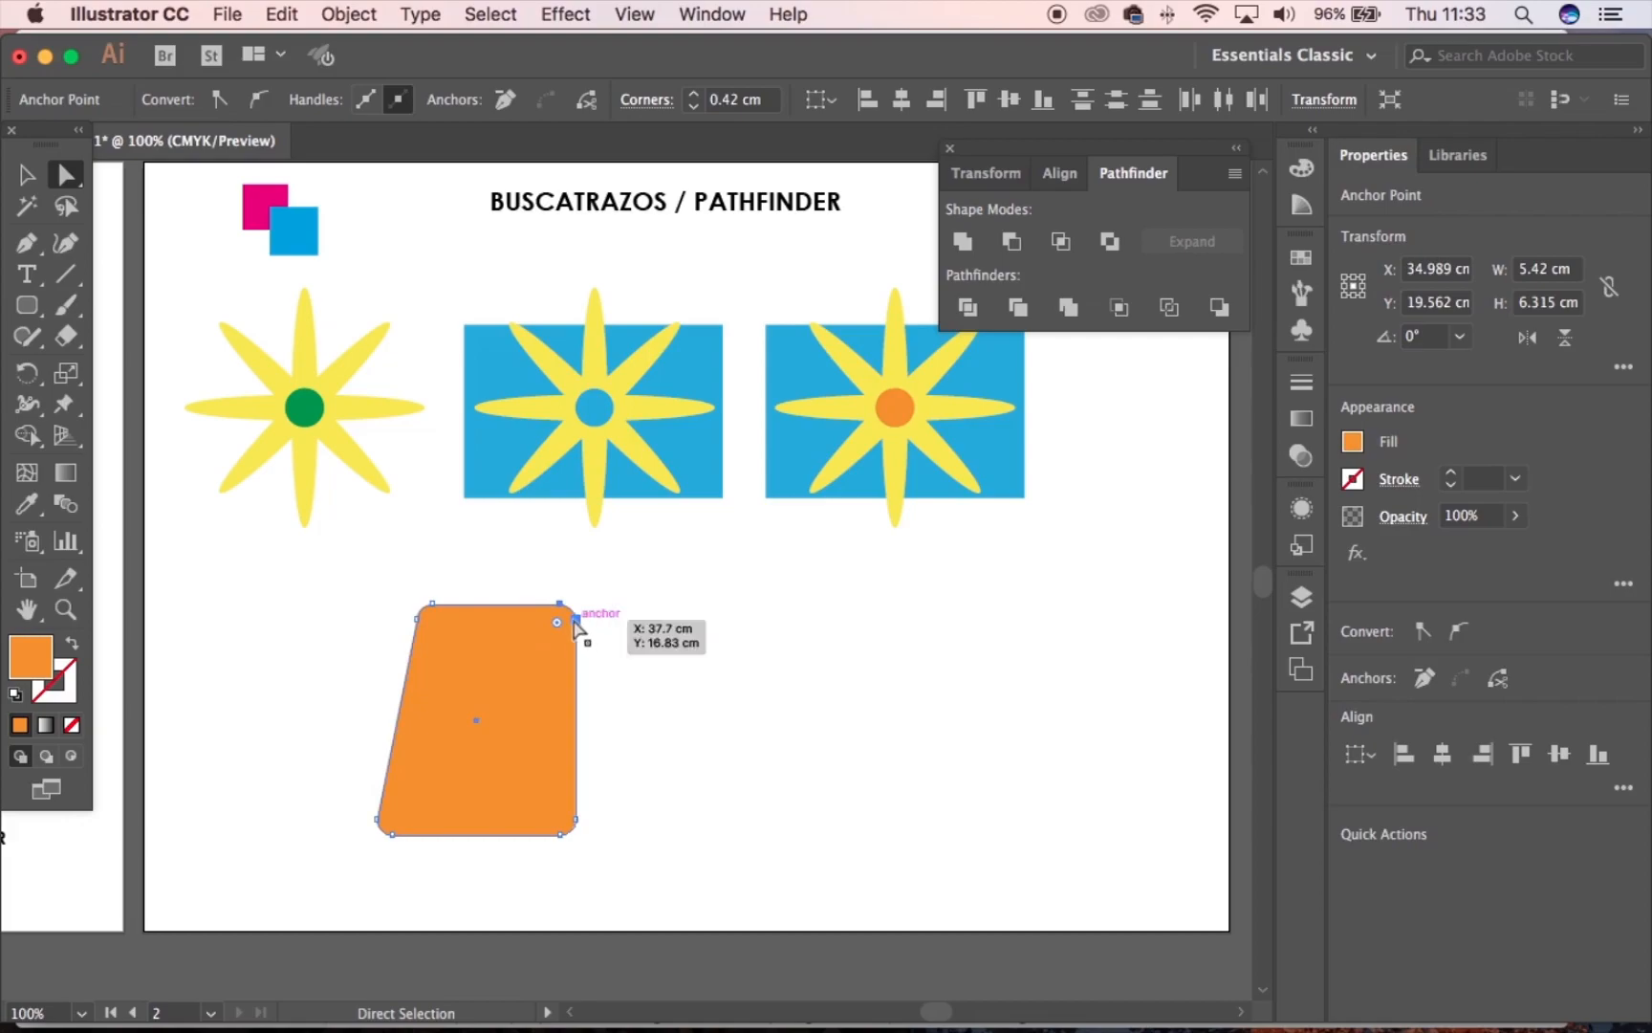
drag(576, 618, 533, 617)
click(675, 776)
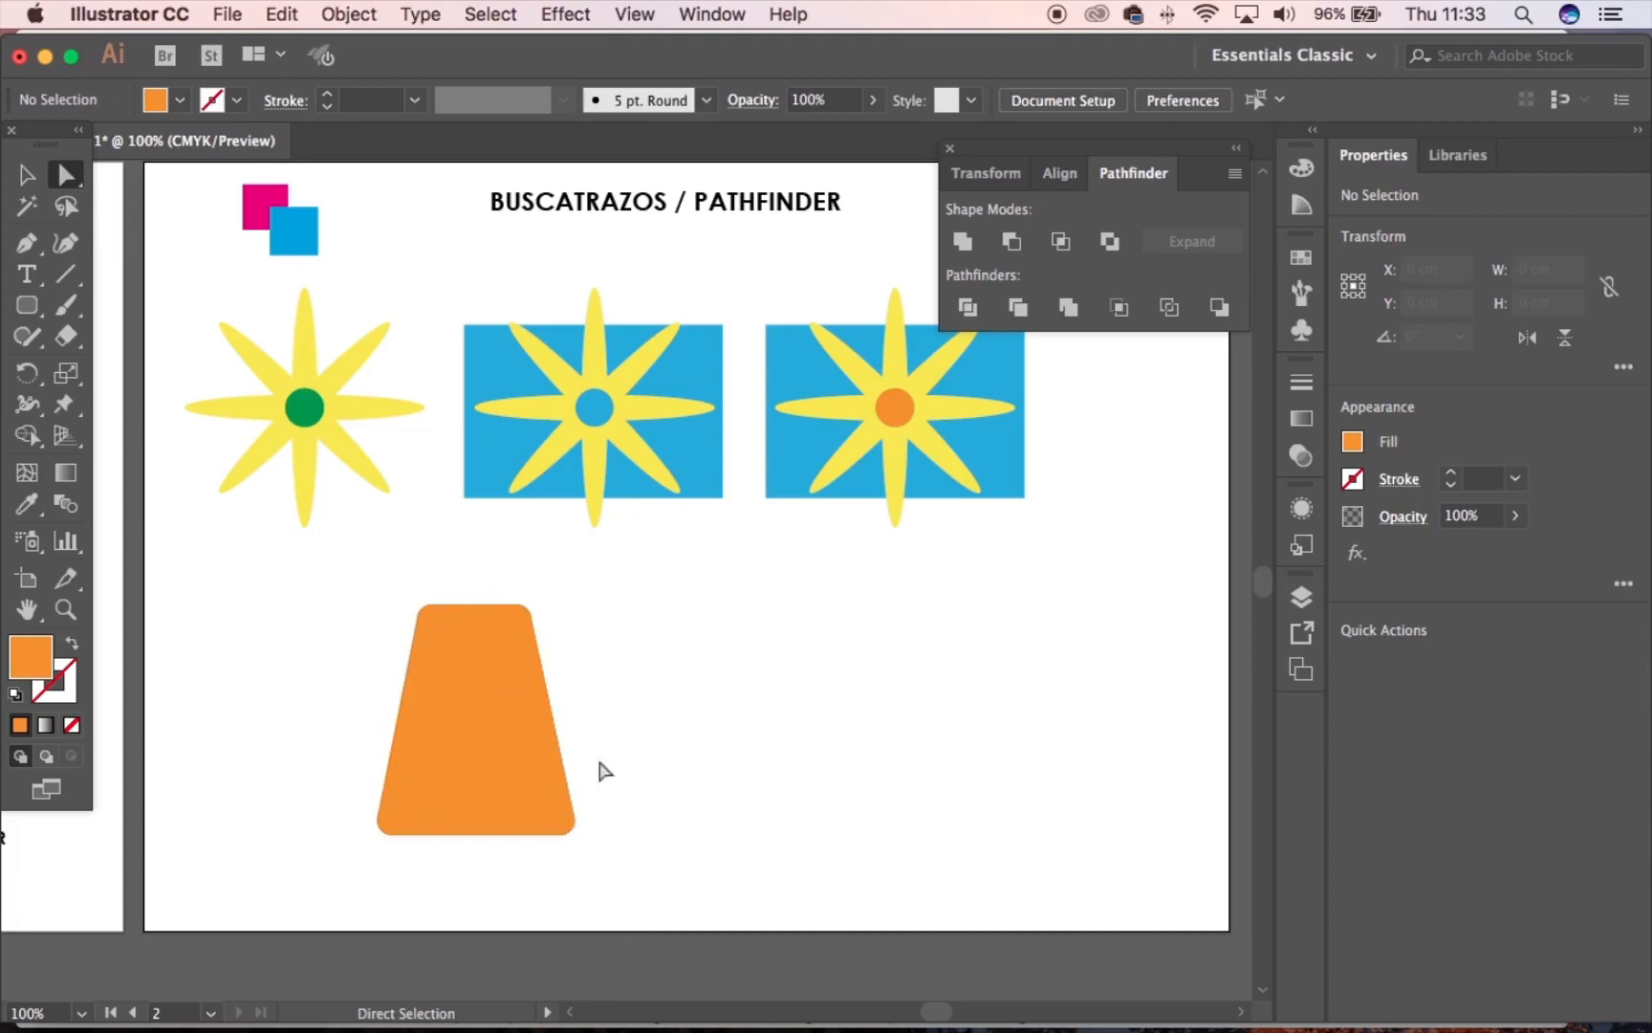
Draw a narrow rounded rectangle about 3.56 × 0.98 cm overlapping the right edge of the orange trapezoid
click(32, 308)
drag(534, 670, 663, 712)
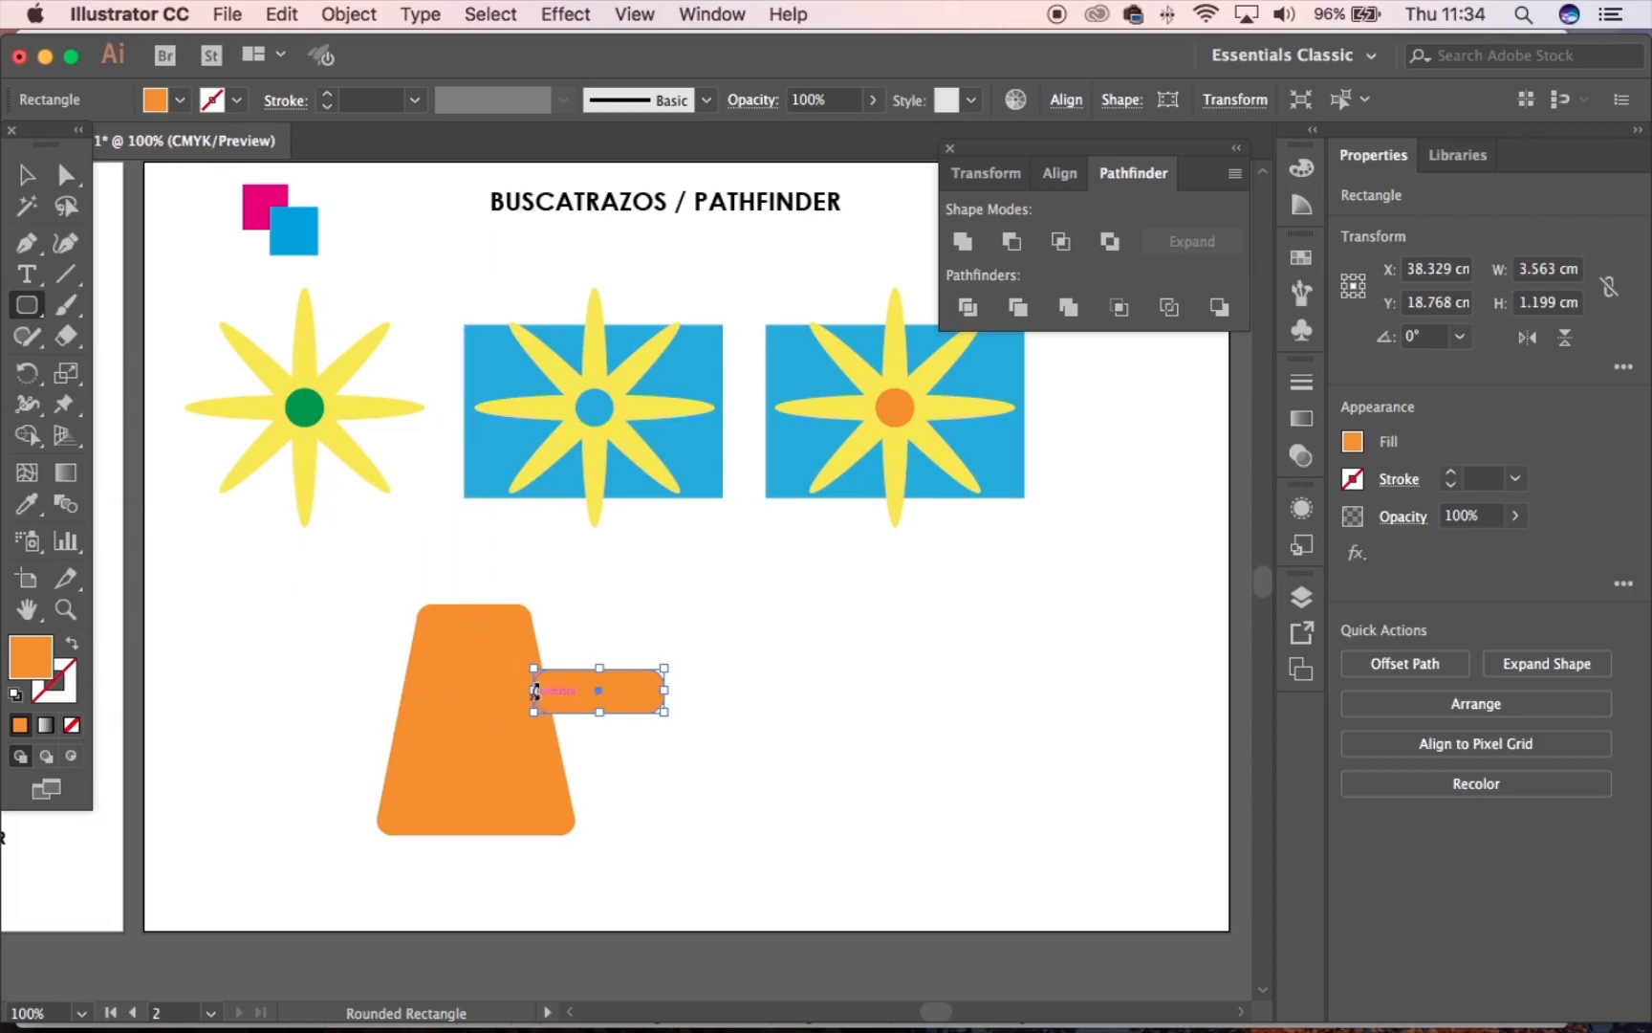
drag(599, 712, 602, 707)
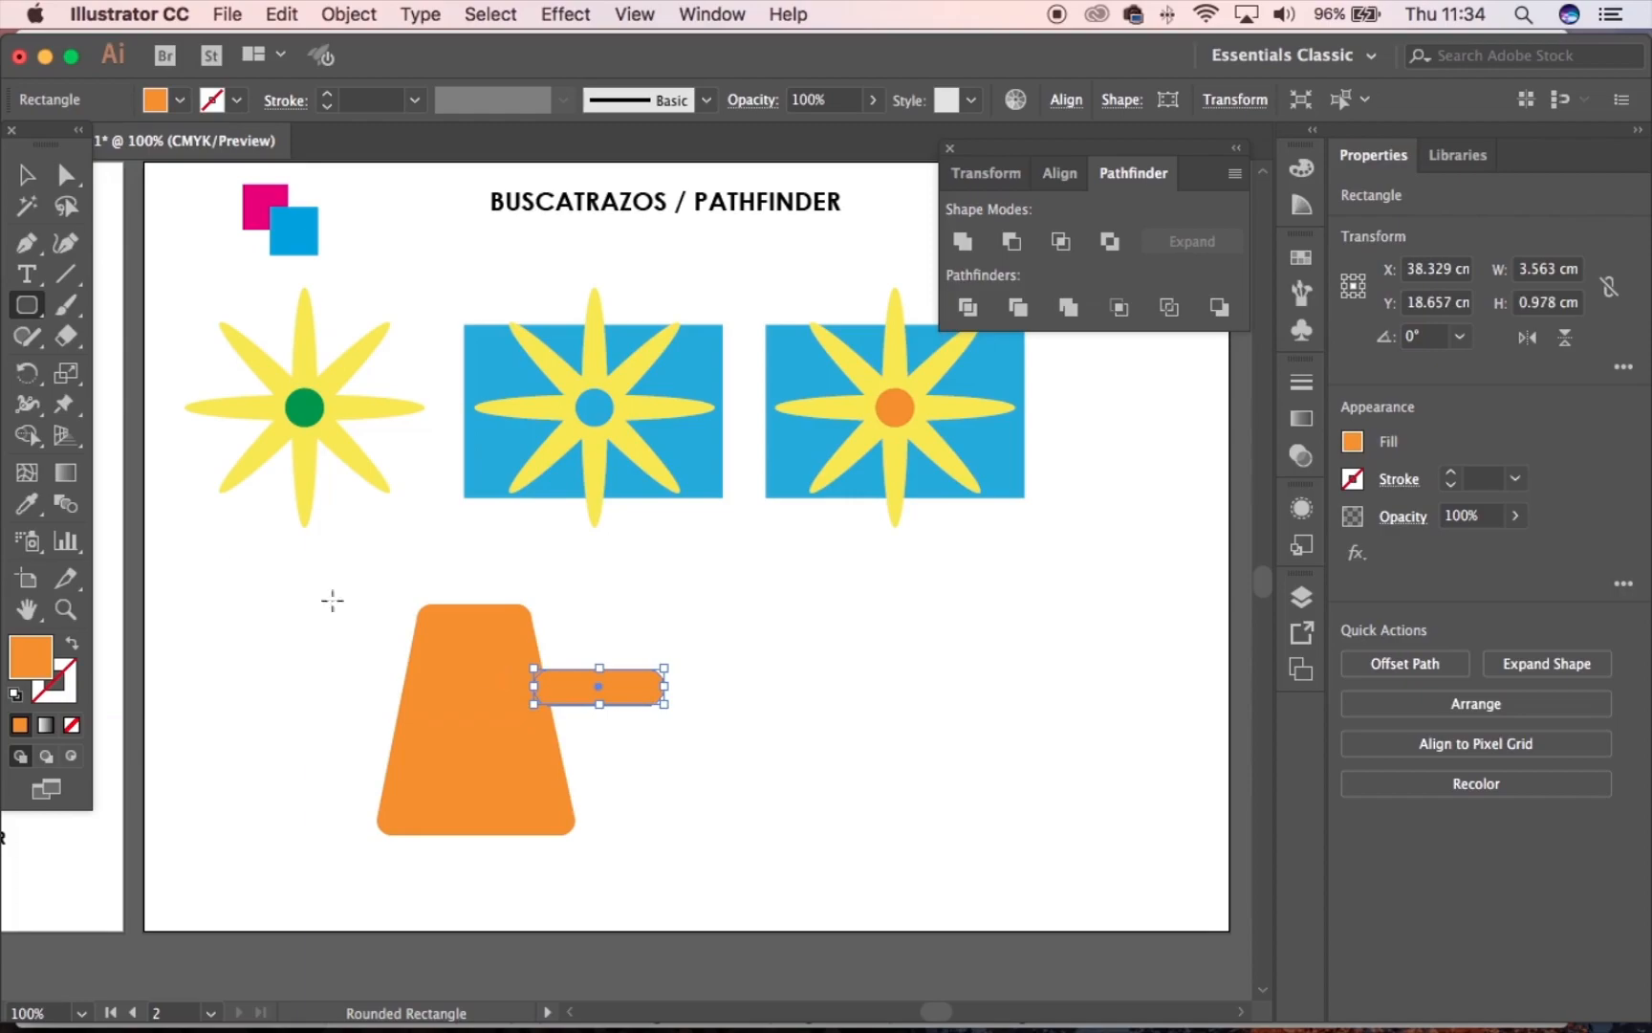
Rotate the narrow rounded rectangle 45° and move it so its lower end overlaps the trapezoid as a spout
double_click(28, 373)
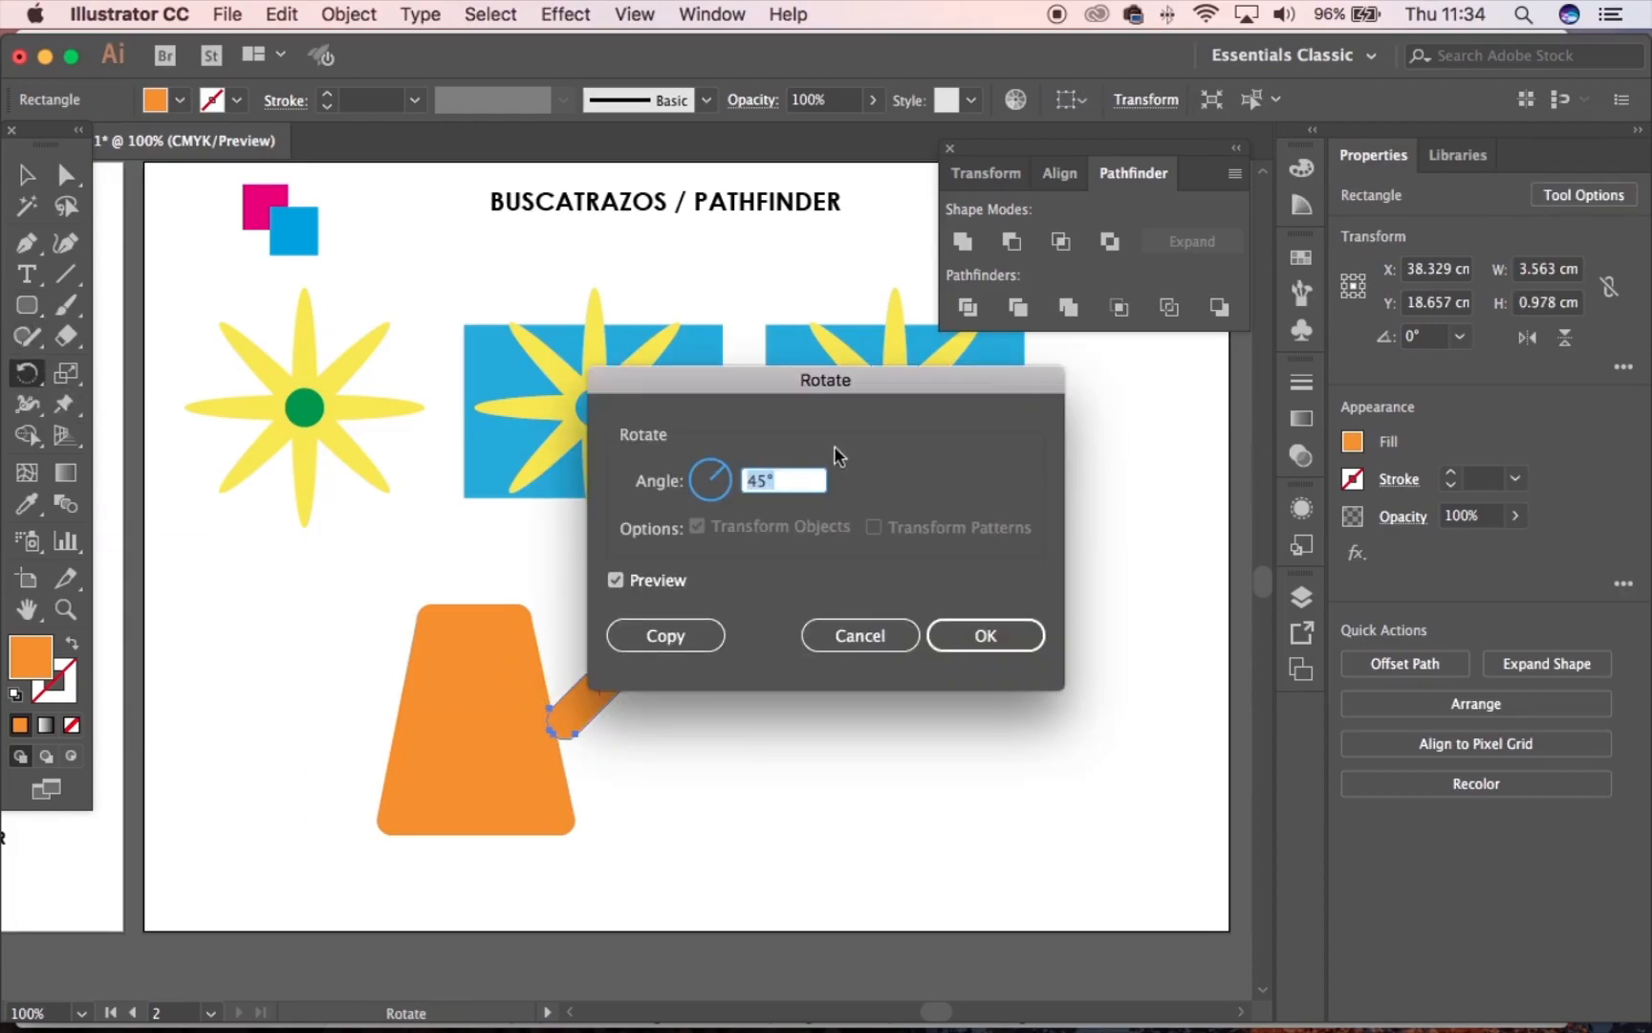
drag(842, 402, 1099, 450)
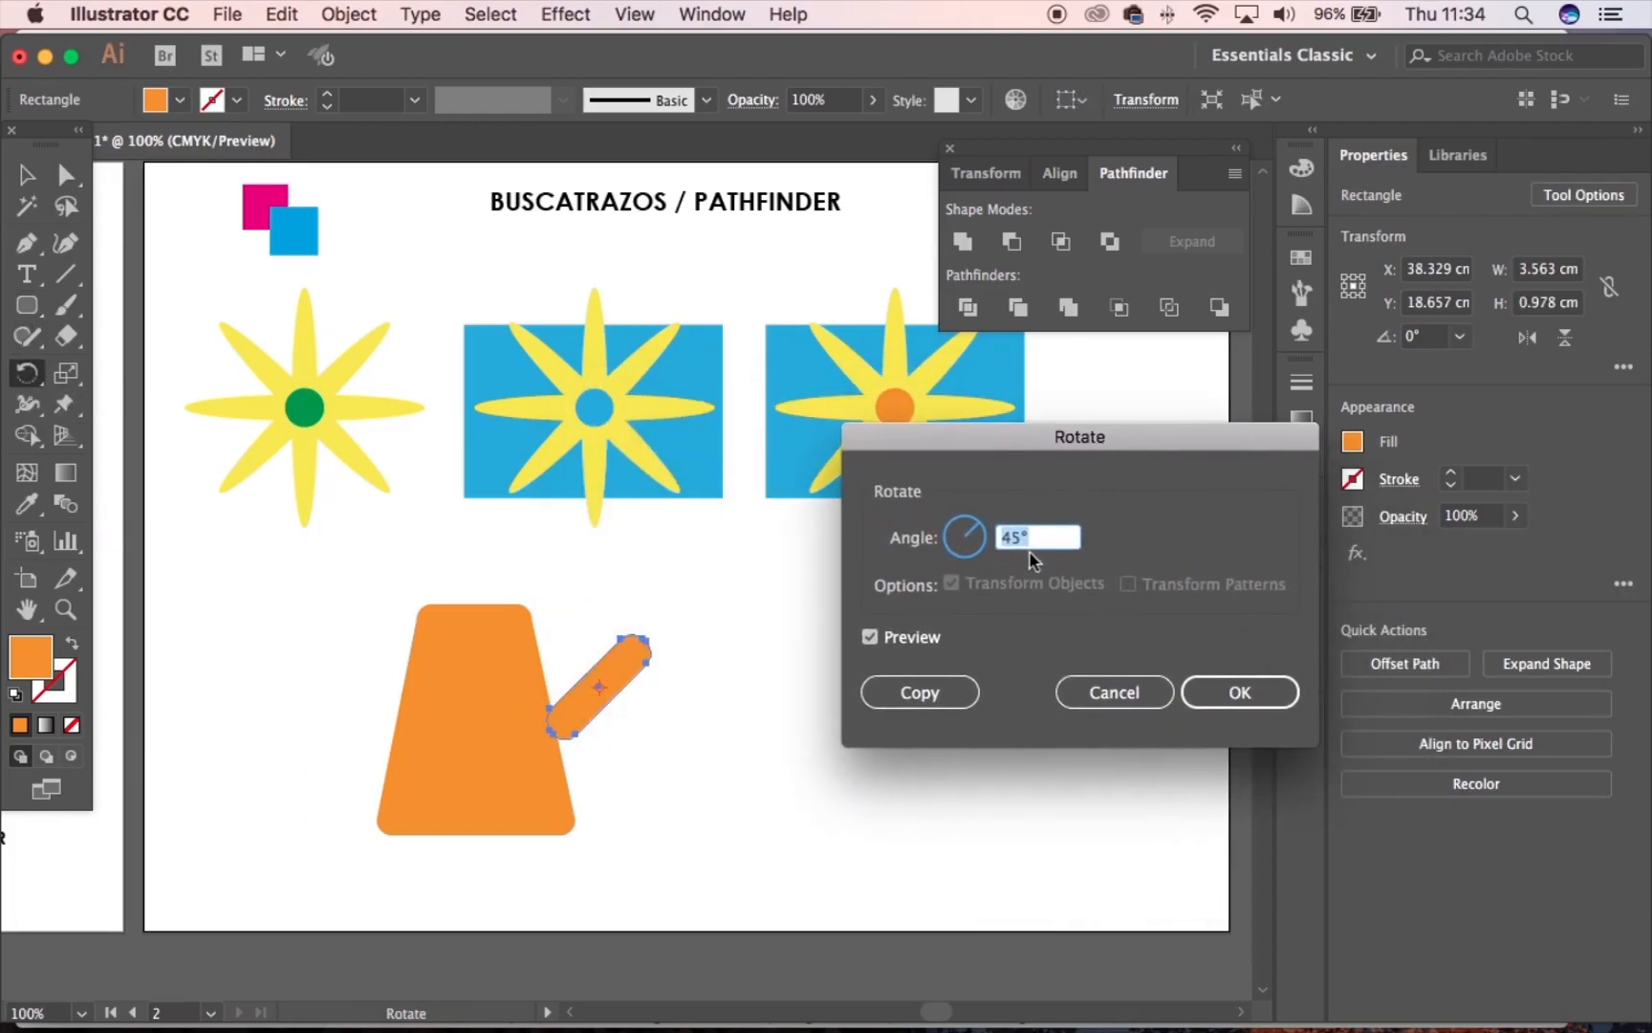
click(1253, 699)
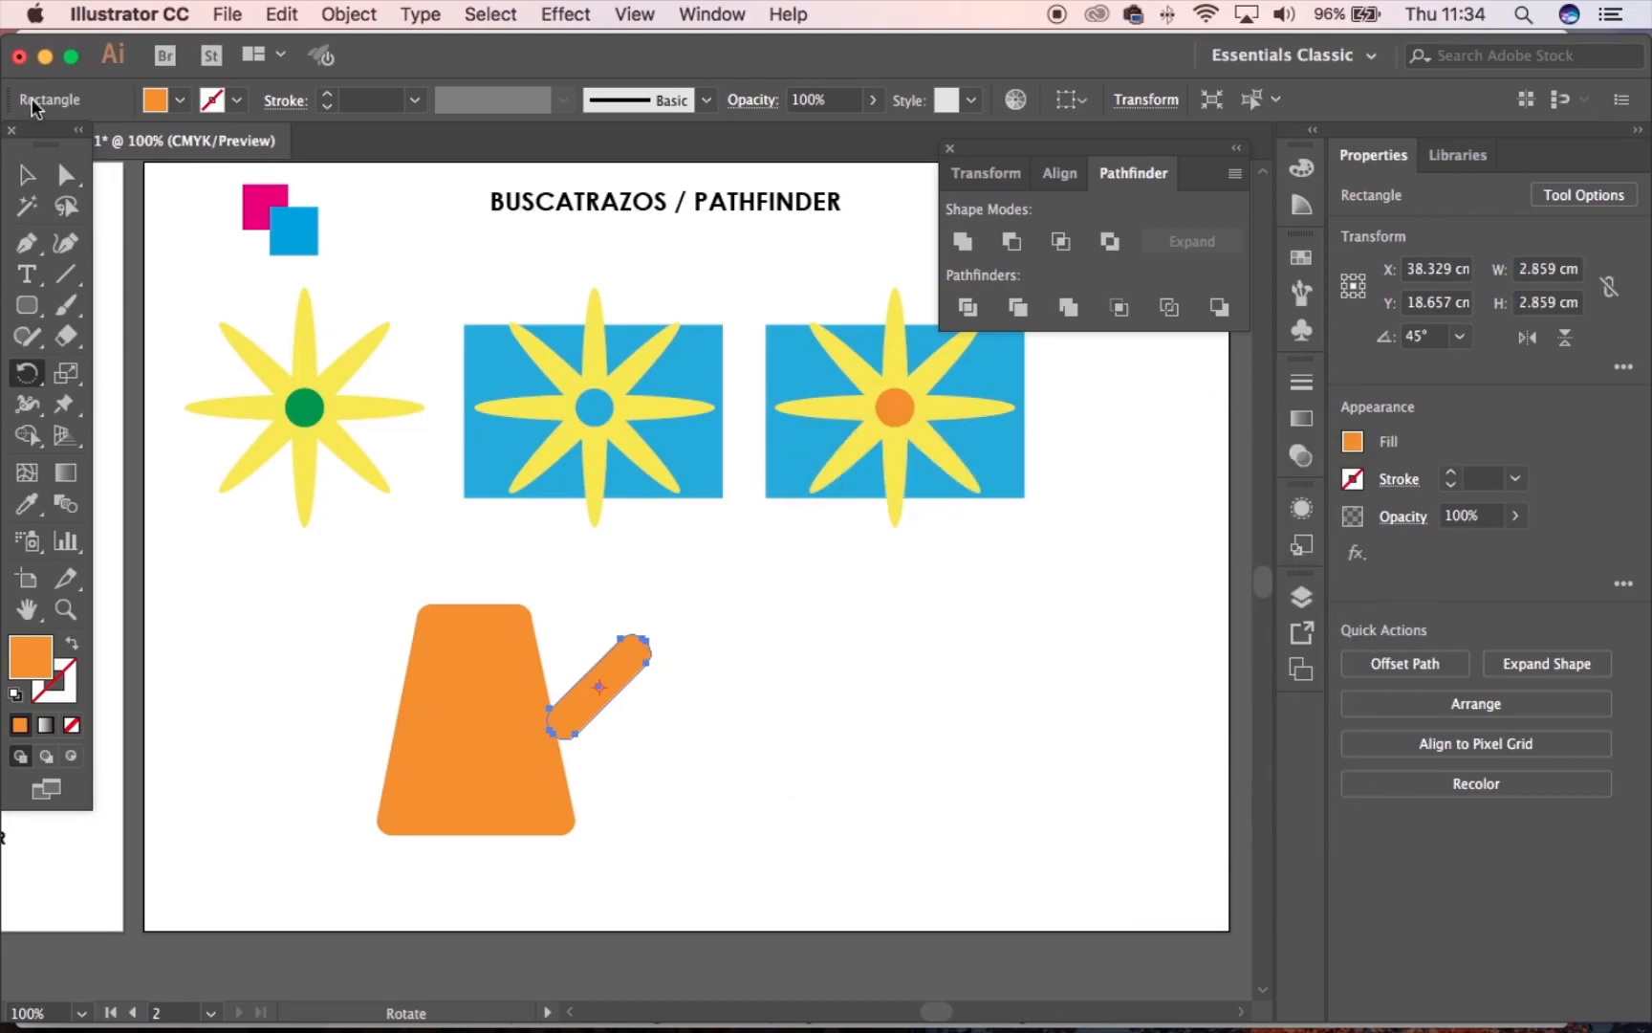
key(v)
drag(598, 687, 579, 687)
click(696, 768)
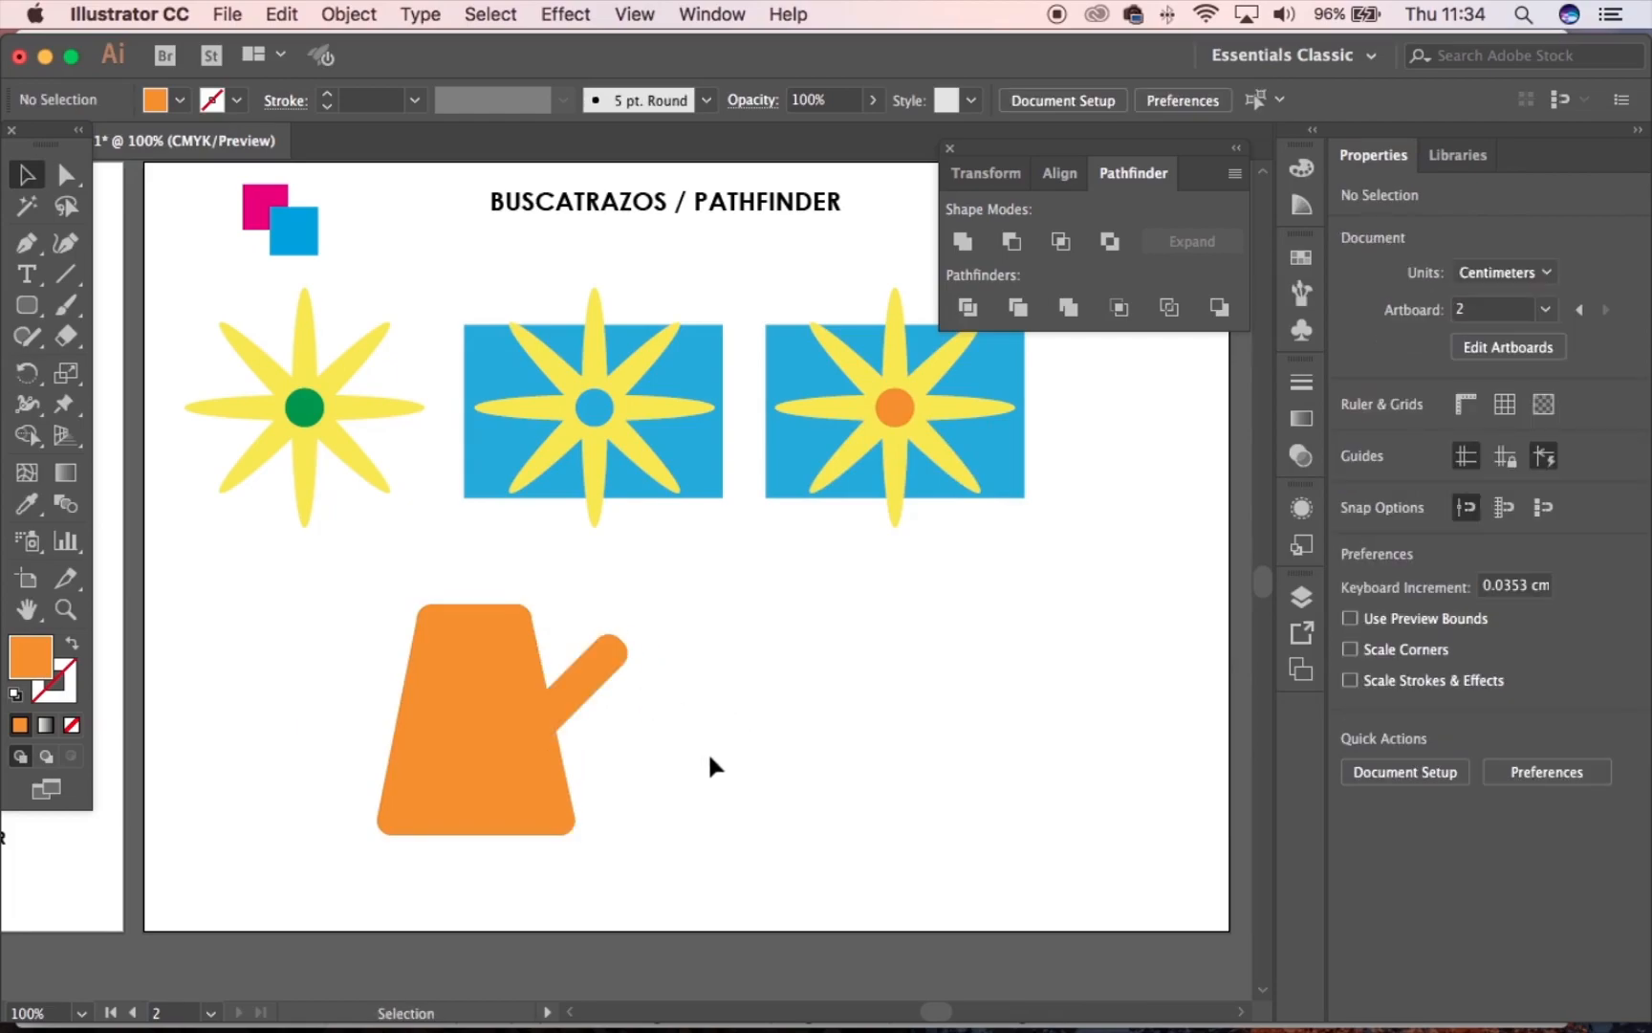
Draw a smaller rounded rectangle about 2.02 × 0.64 cm just above the end of the spout
click(33, 305)
drag(33, 305, 142, 345)
drag(595, 604, 670, 628)
Rotate the small rounded rectangle by -45° with the Rotate command
click(34, 381)
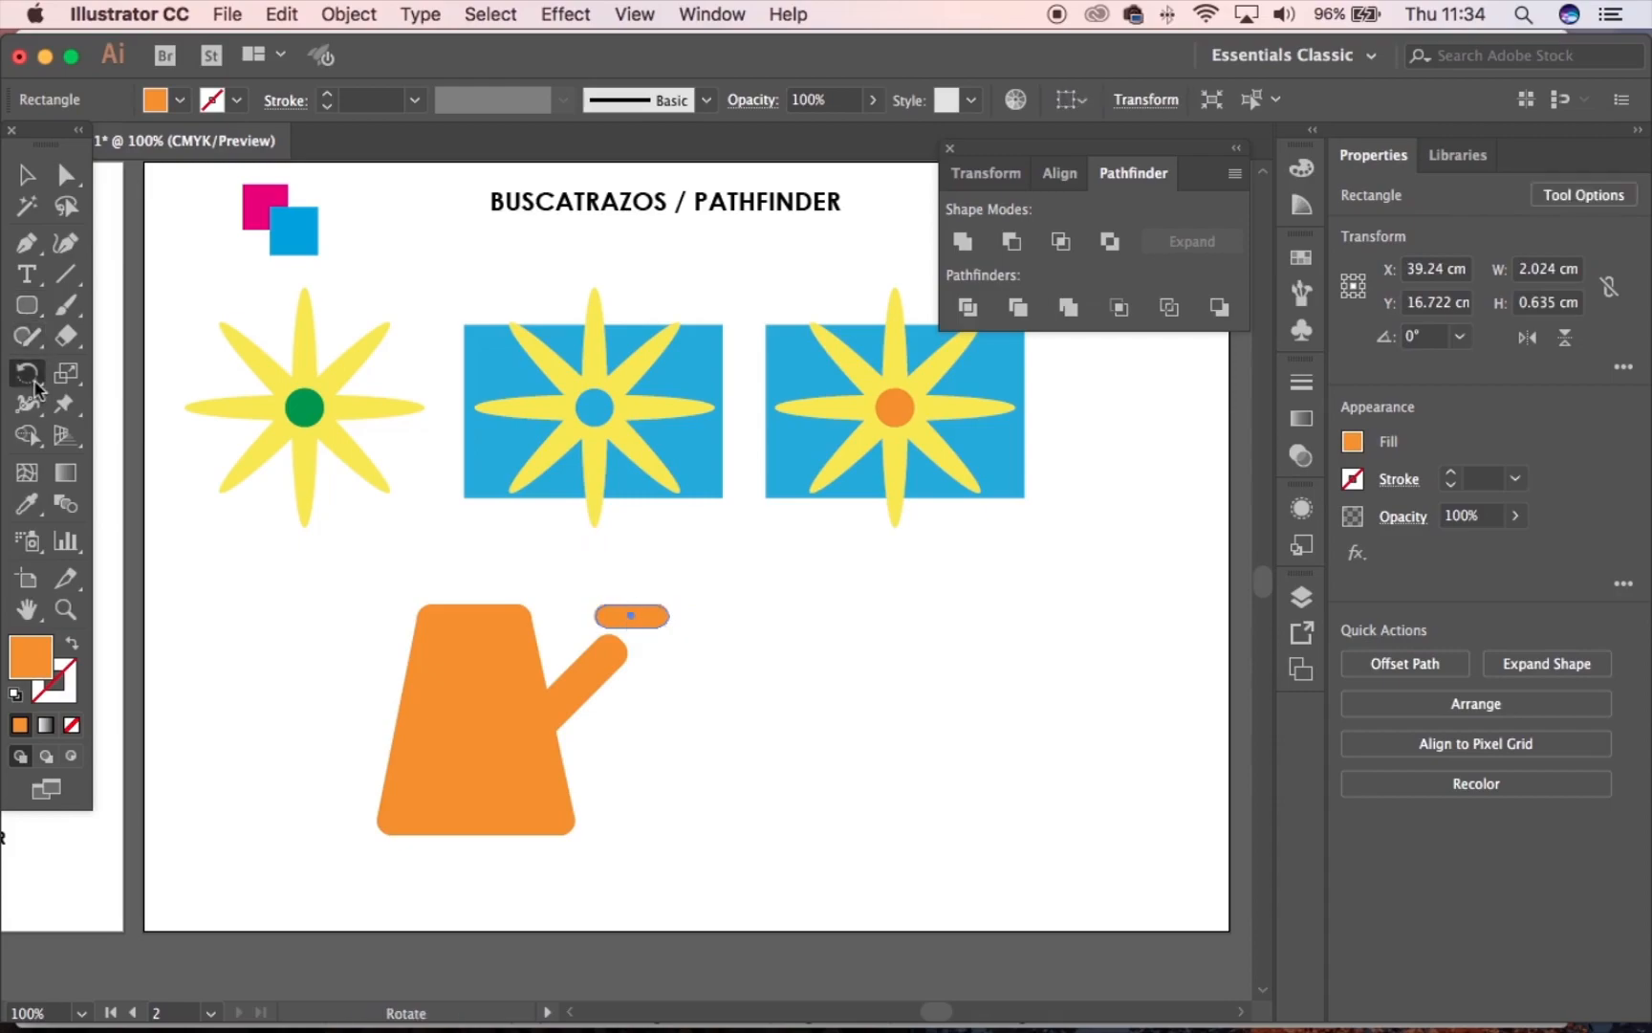
double_click(32, 378)
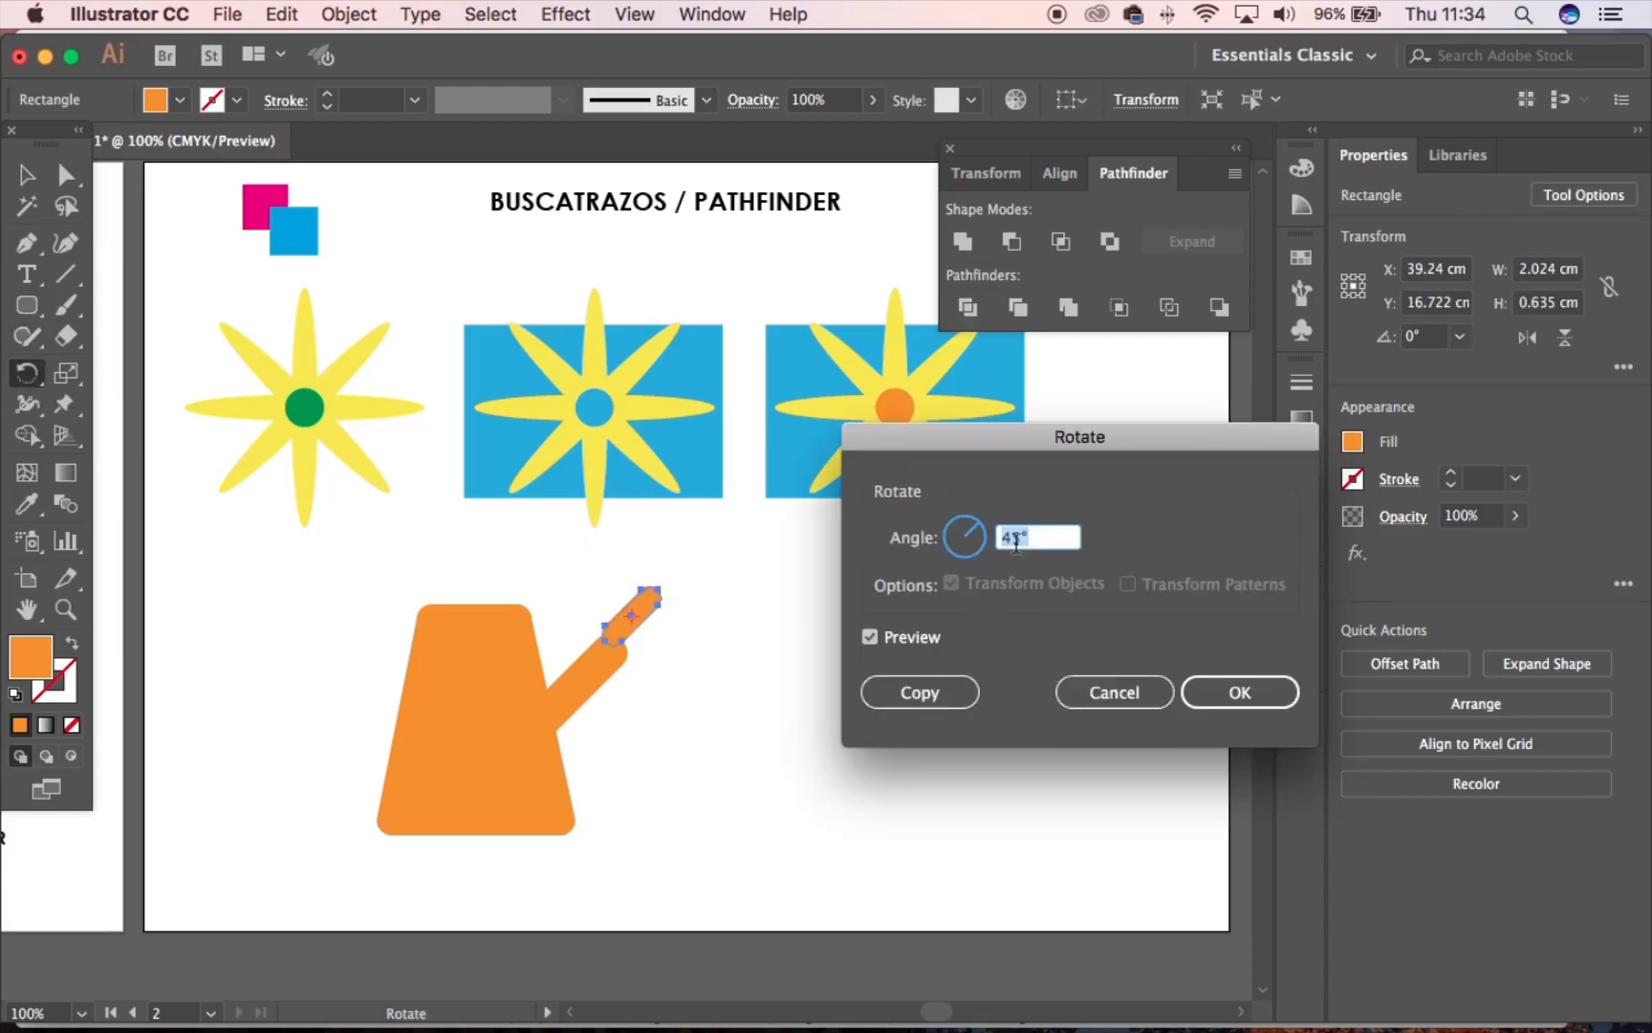
click(1004, 538)
text(-)
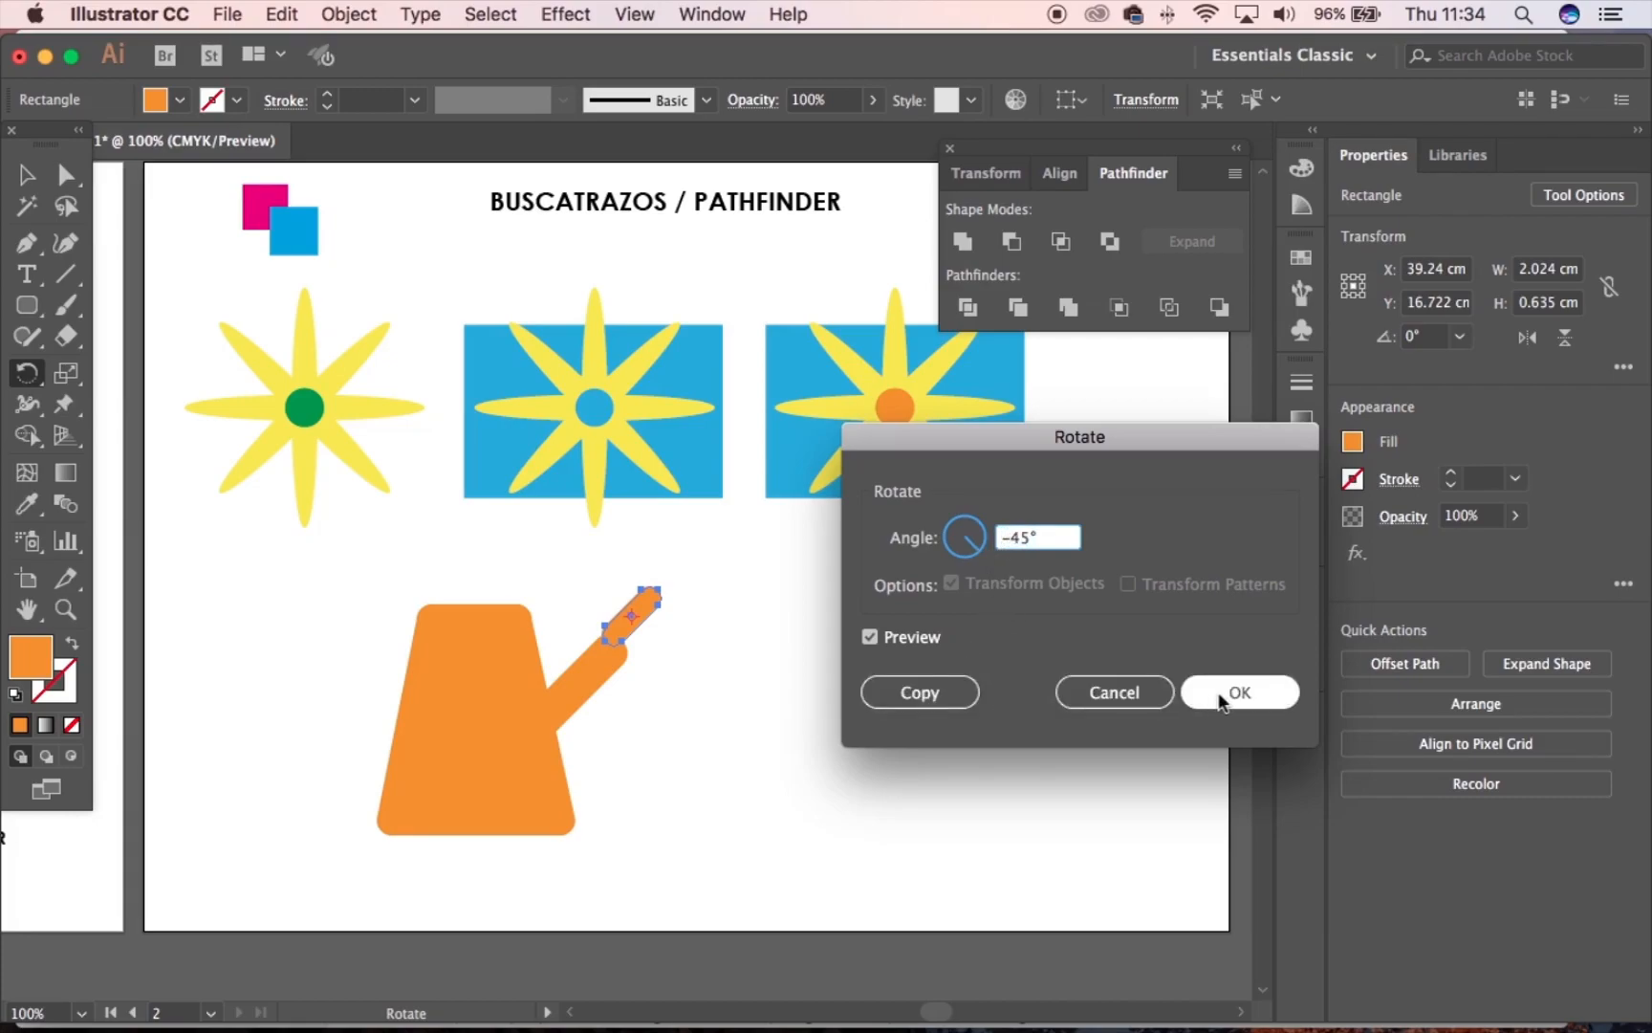
click(910, 643)
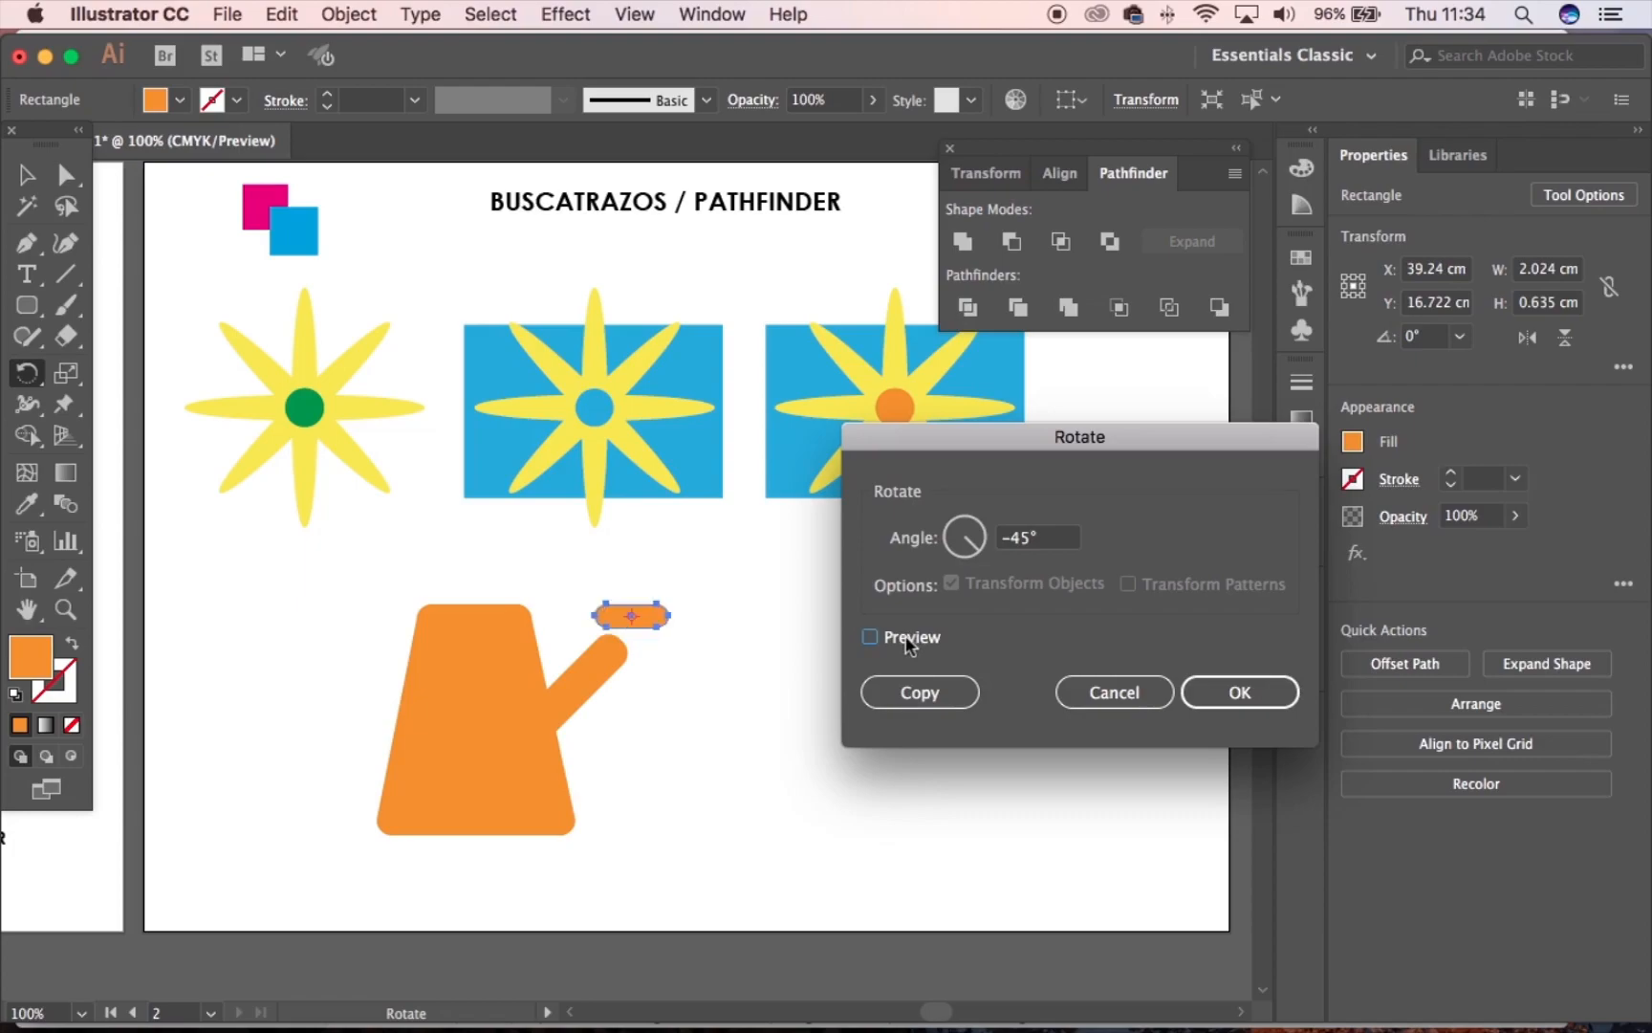
click(908, 642)
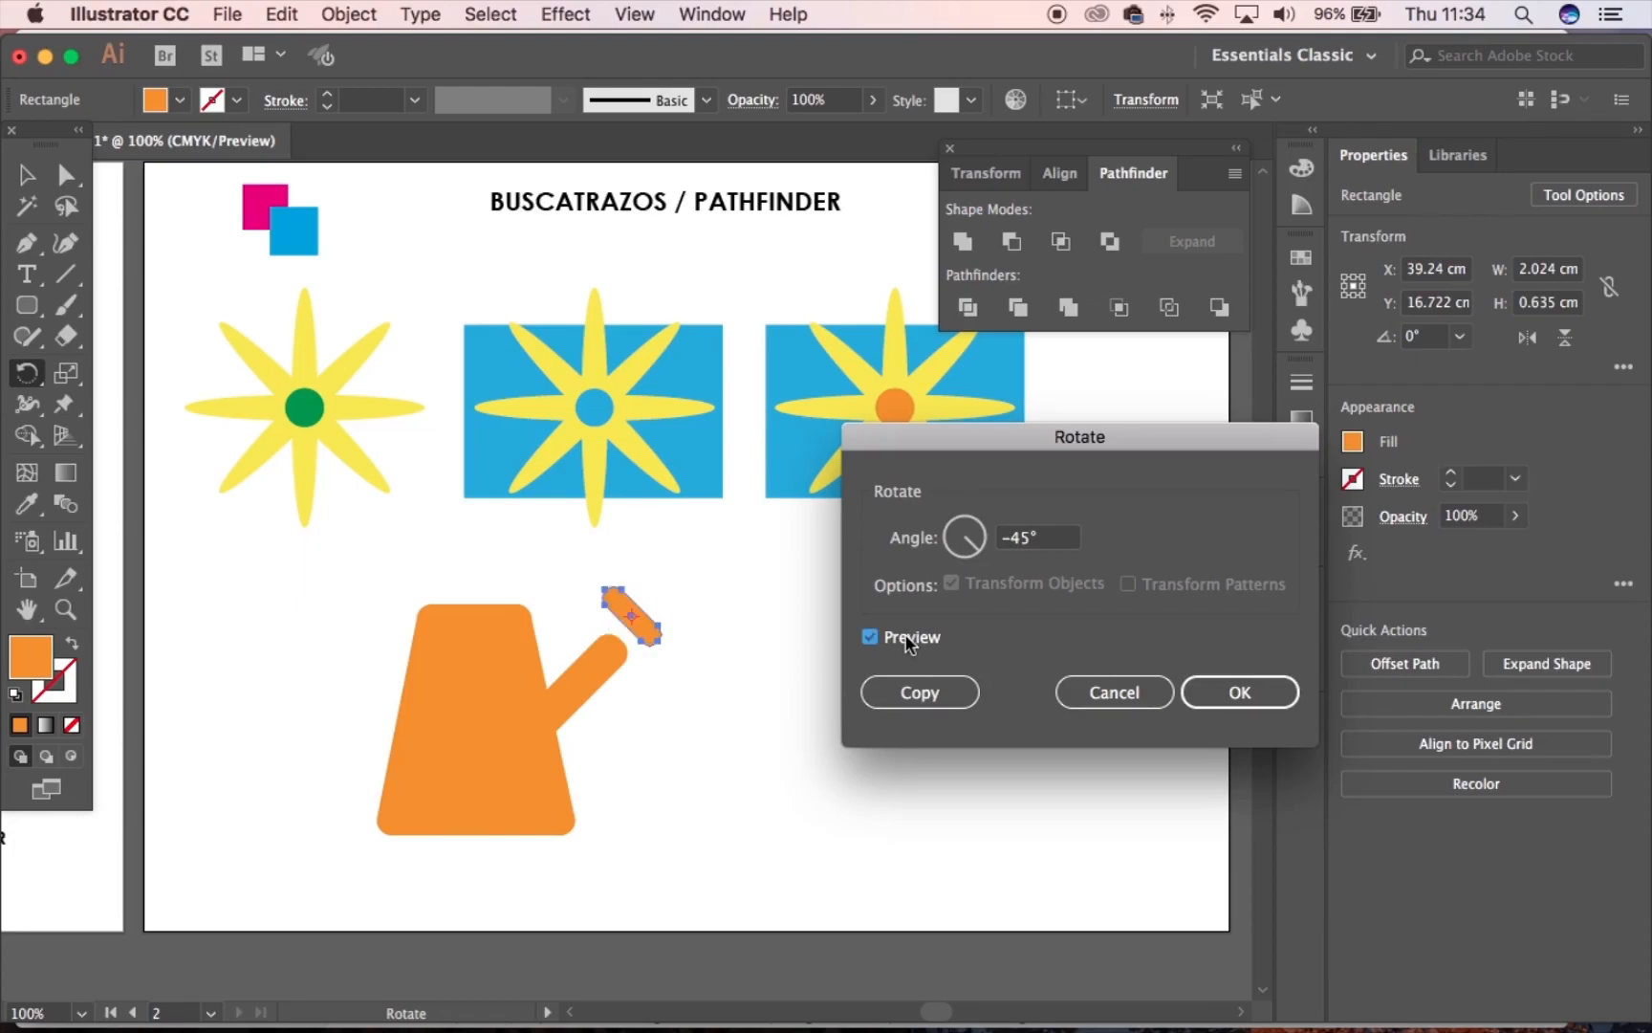
click(1239, 690)
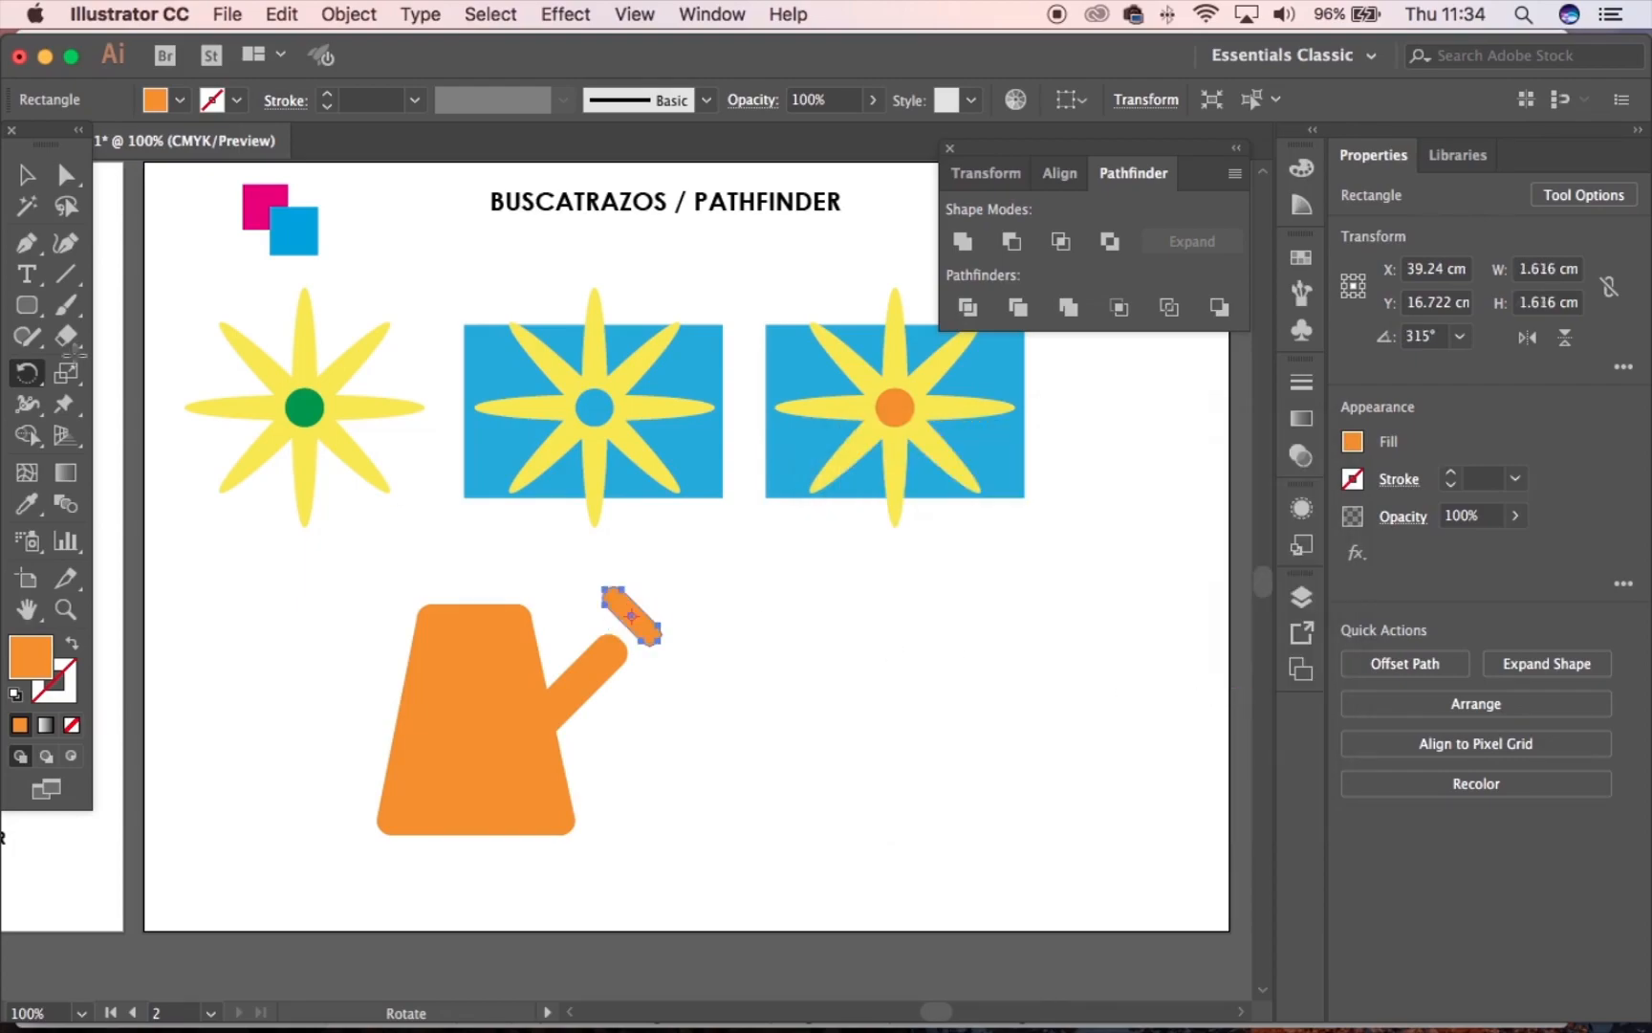
Move the small rotated rectangle onto the tip of the spout to form the watering can's sprinkler head
click(29, 179)
drag(650, 633, 640, 661)
click(670, 828)
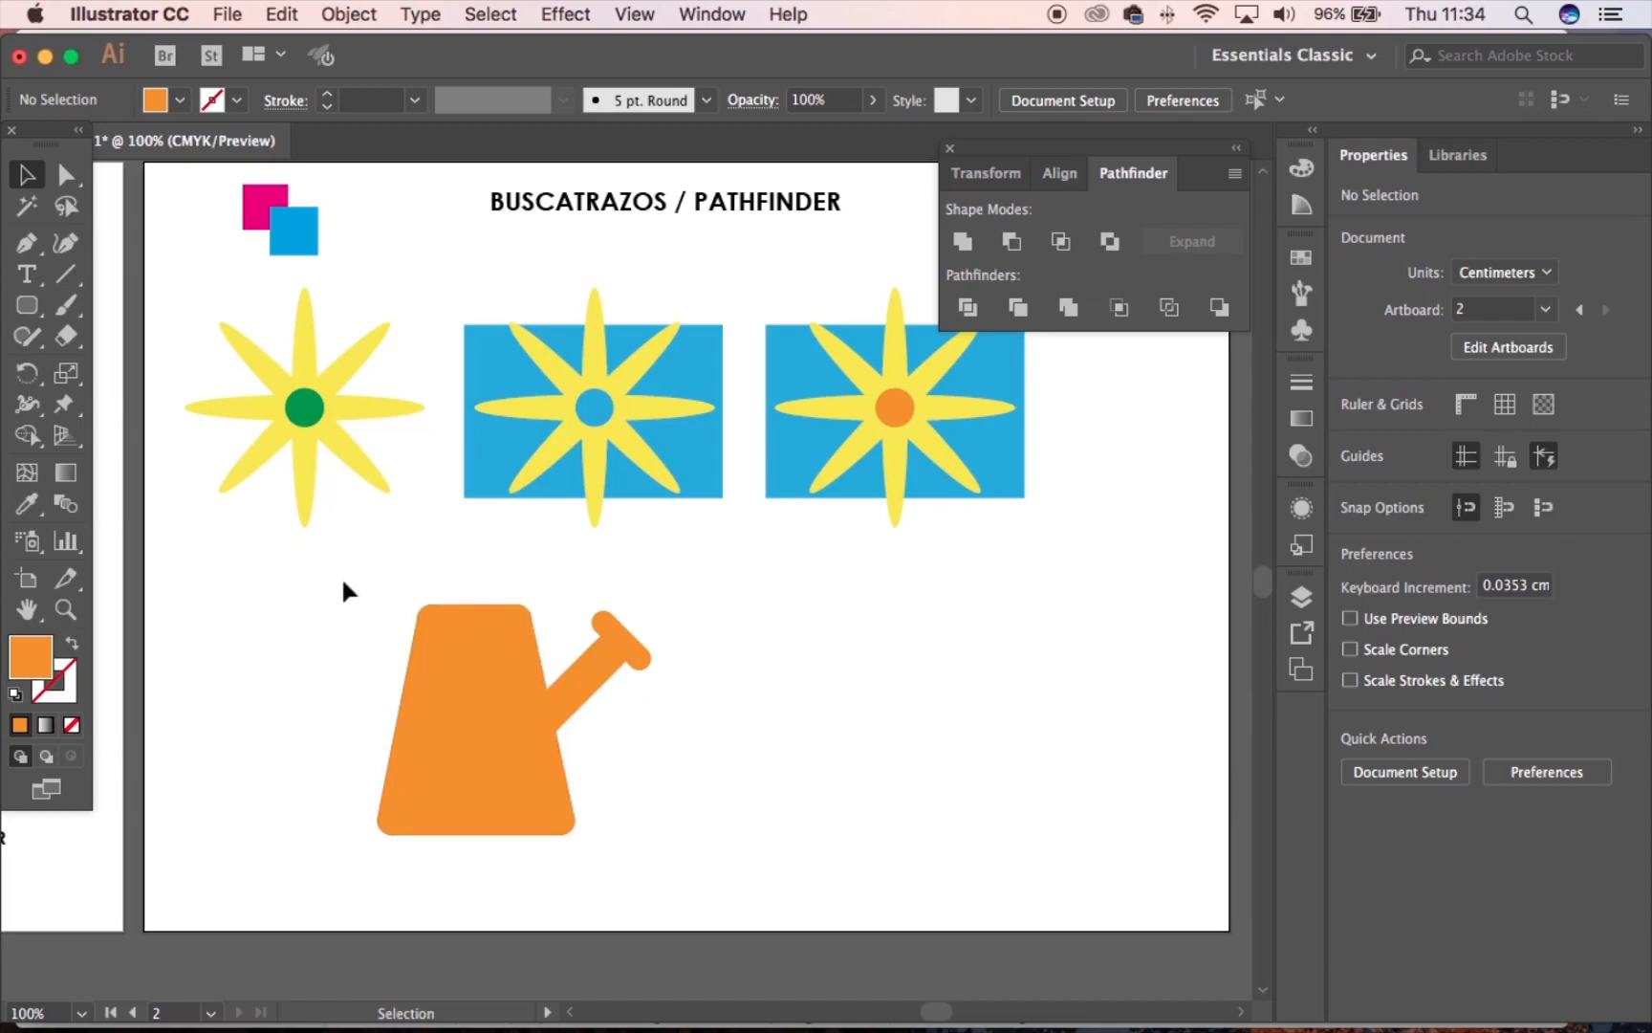
Duplicate the three orange watering-can shapes to the right at about X 47.38 cm, Y 19.56 cm
drag(403, 571, 677, 769)
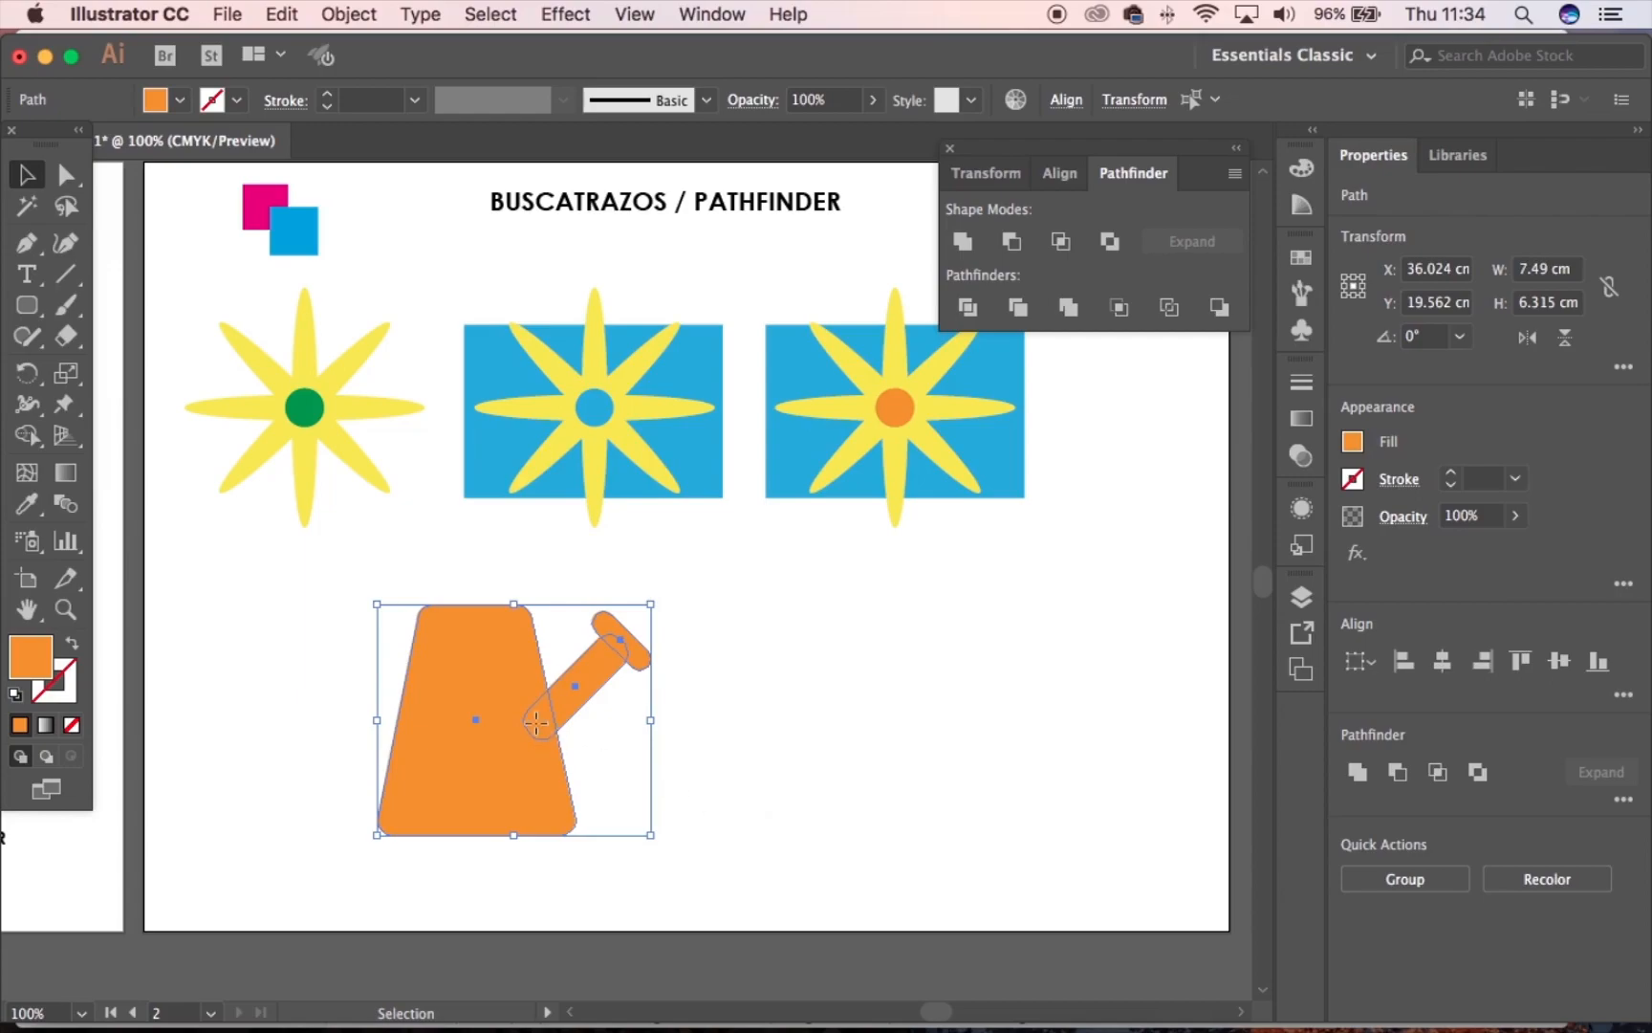
drag(536, 724, 953, 768)
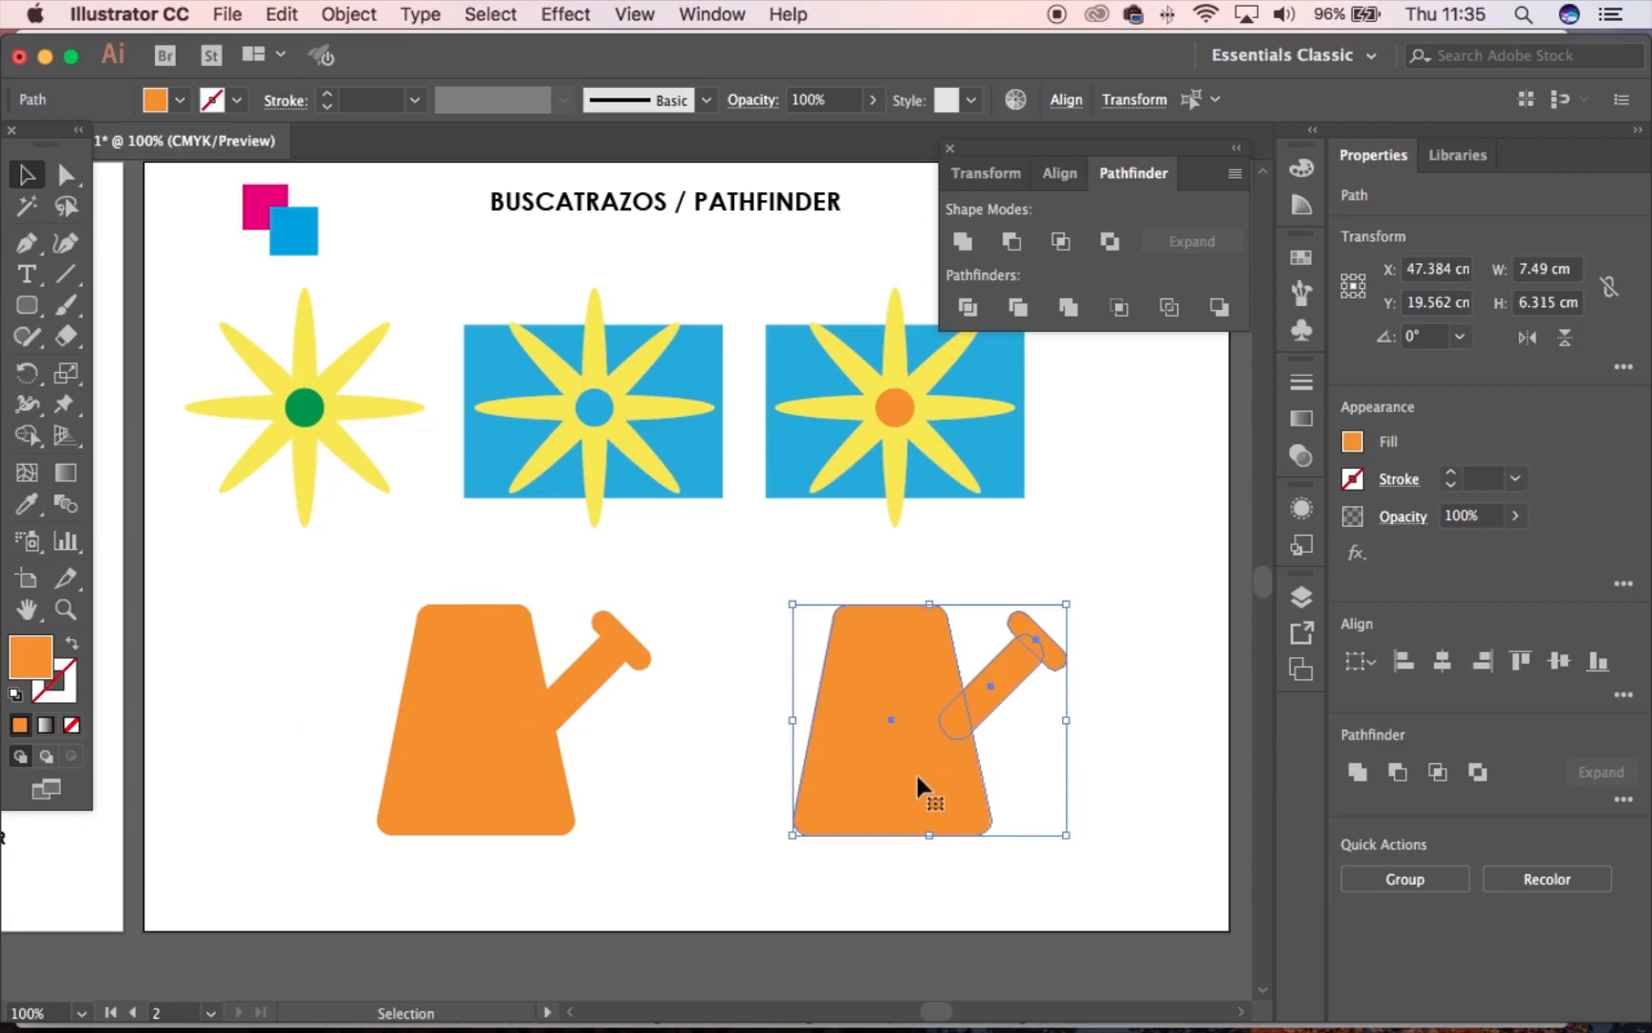
click(916, 894)
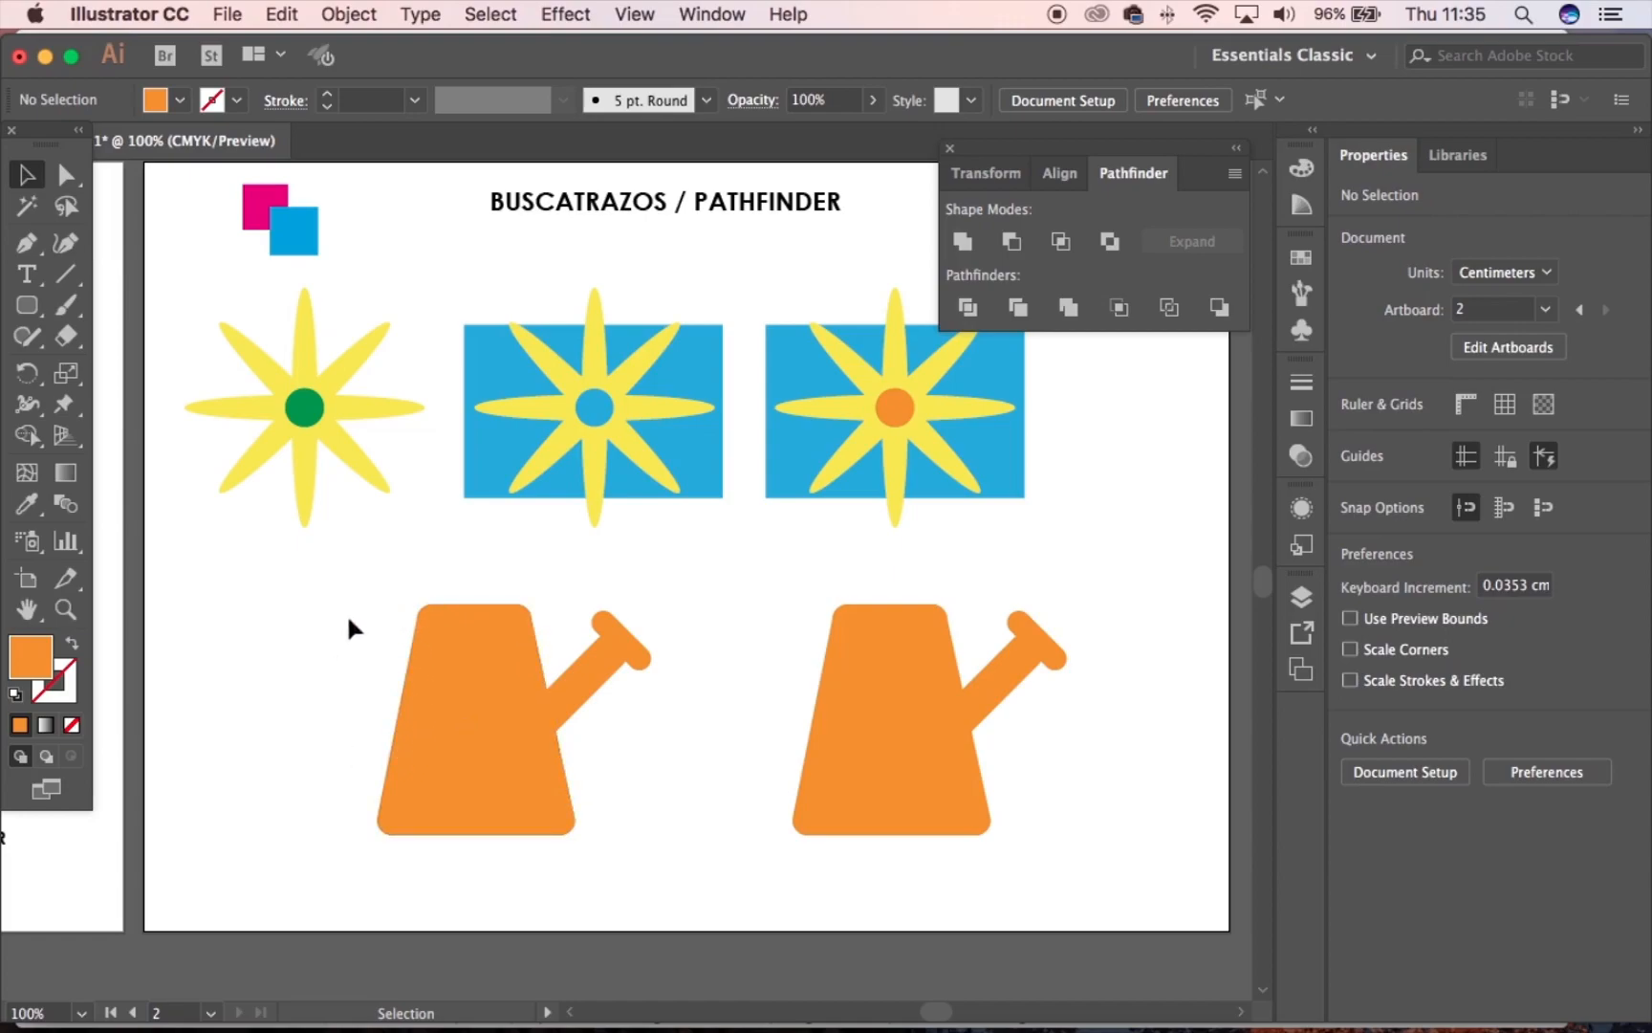
Draw a circle about 3.95 cm wide overlapping the left side of the first watering can and fill it with CMYK Yellow
drag(26, 305, 127, 370)
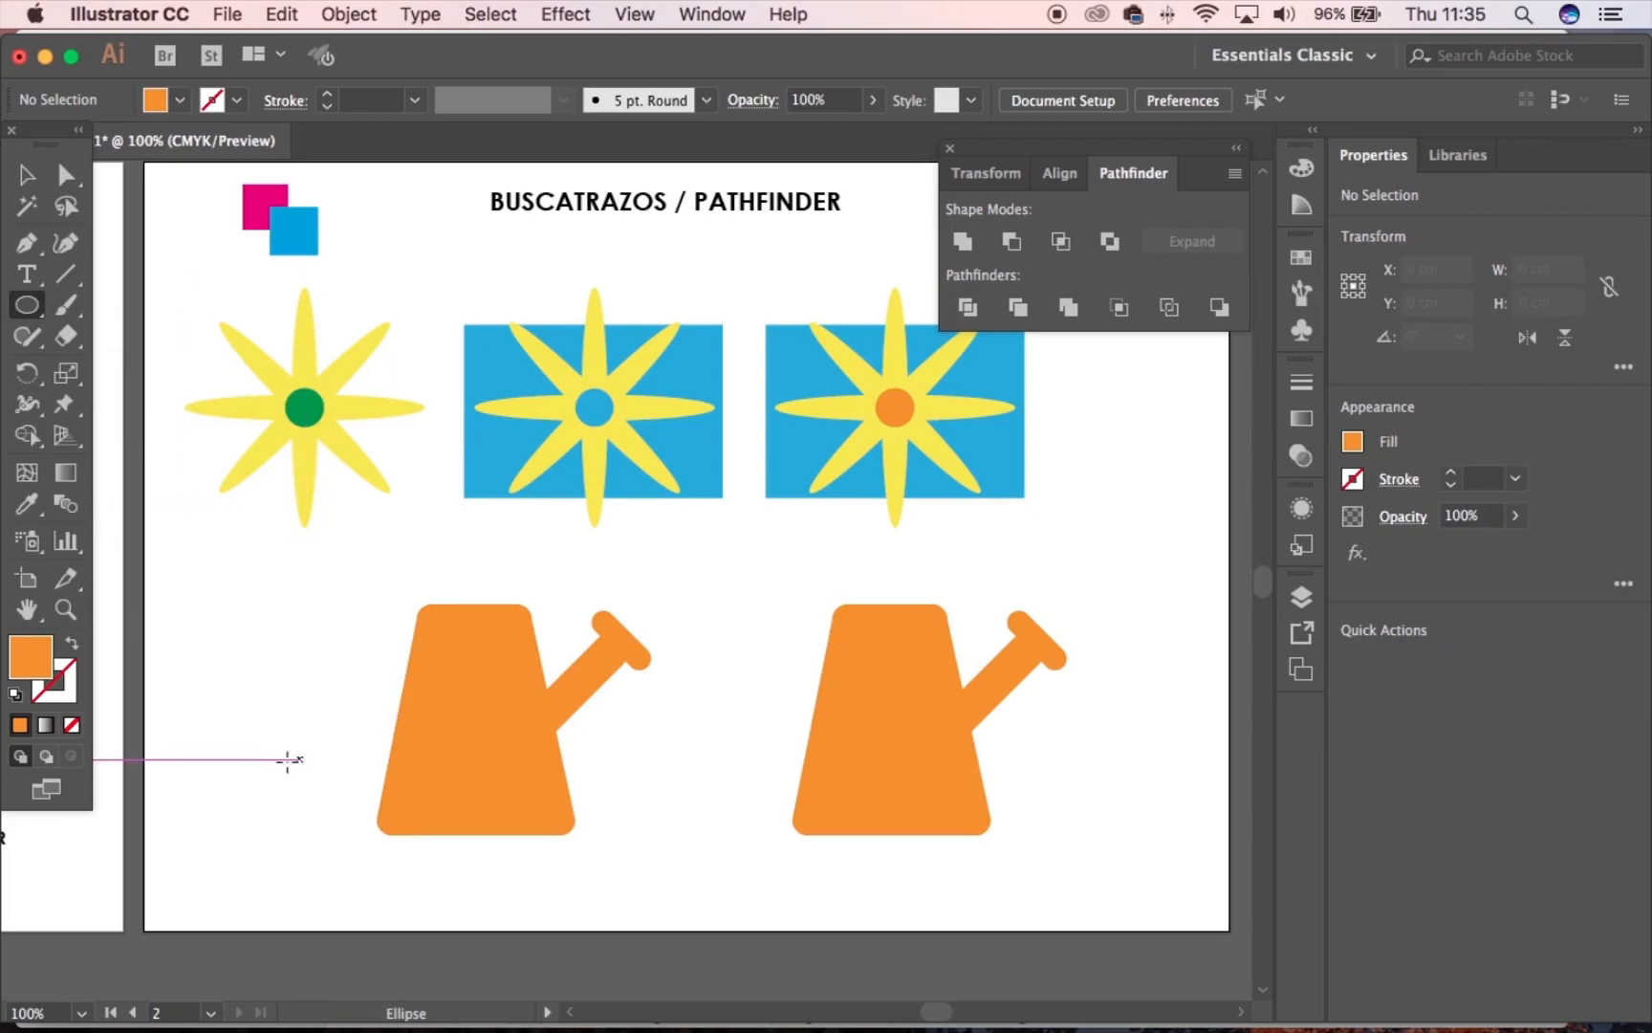
drag(302, 633, 449, 767)
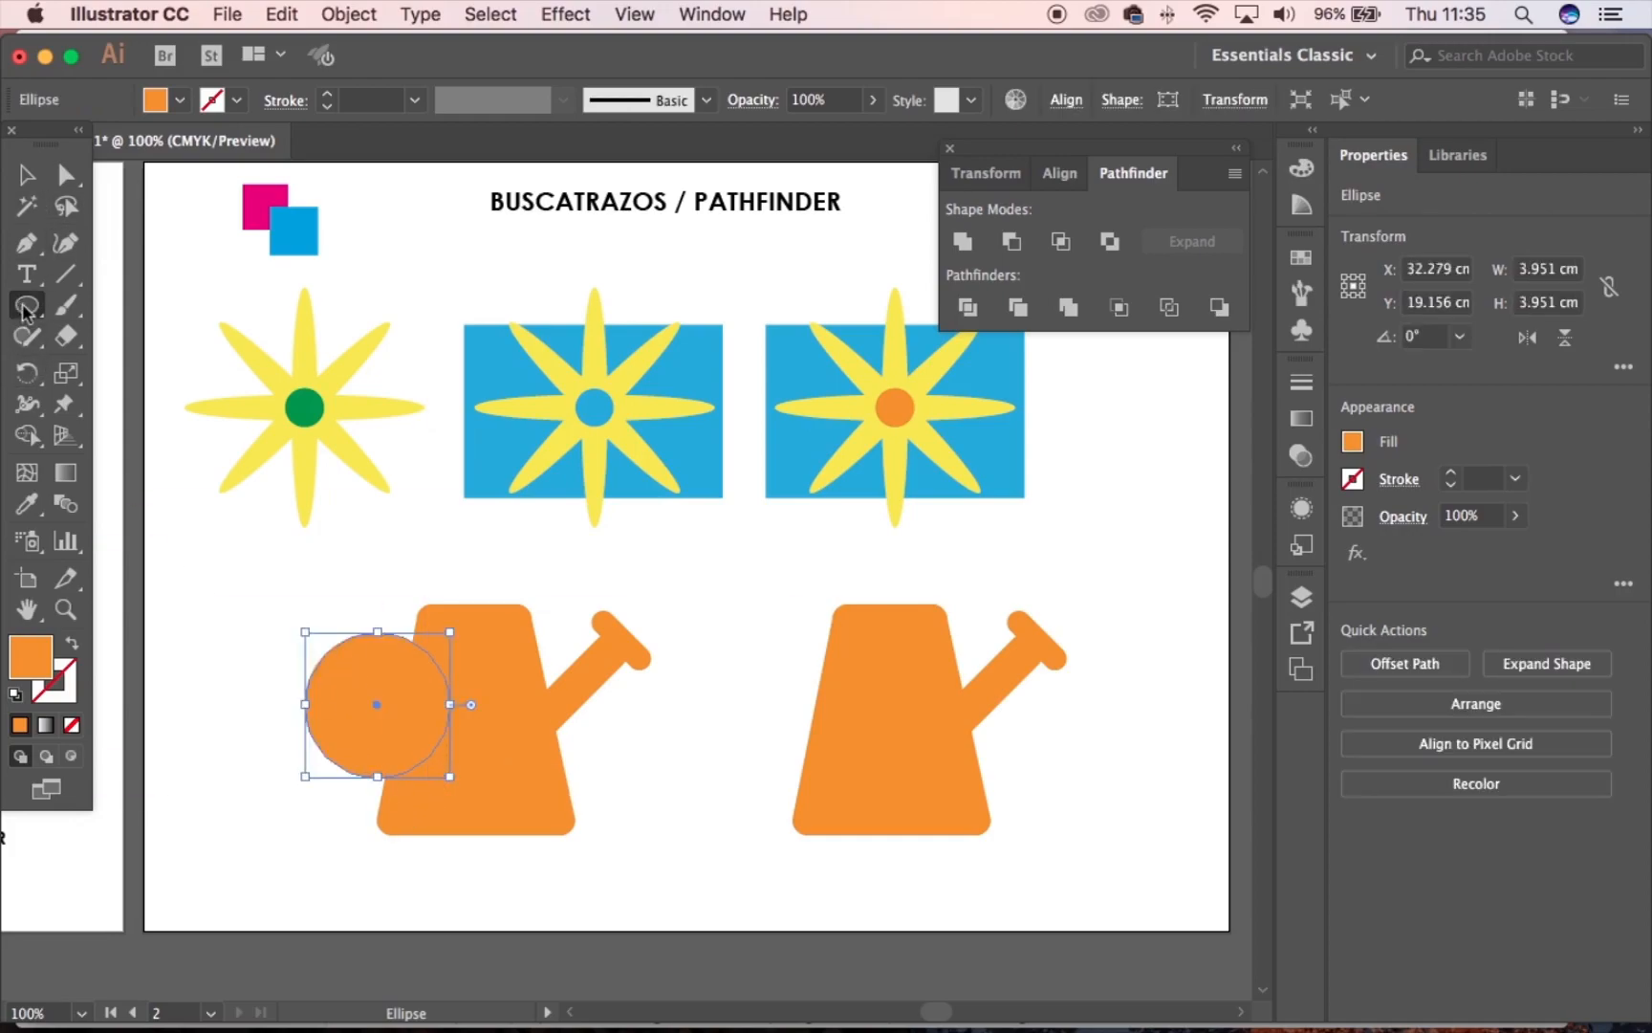
click(178, 99)
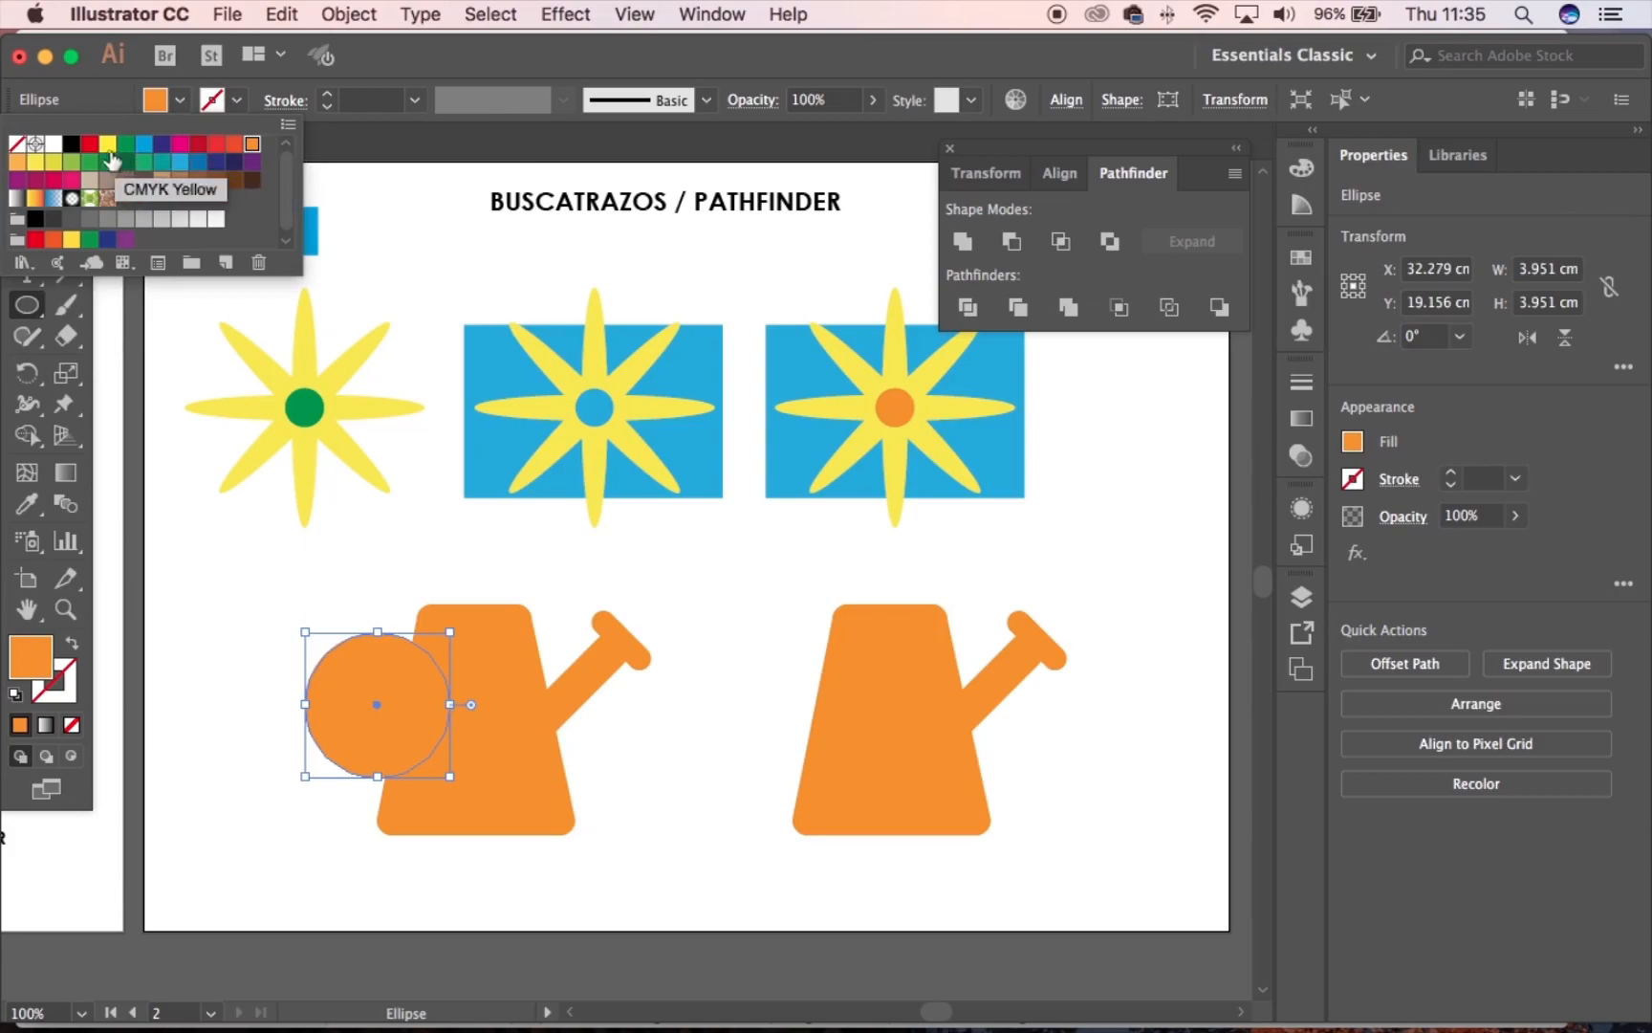
click(108, 144)
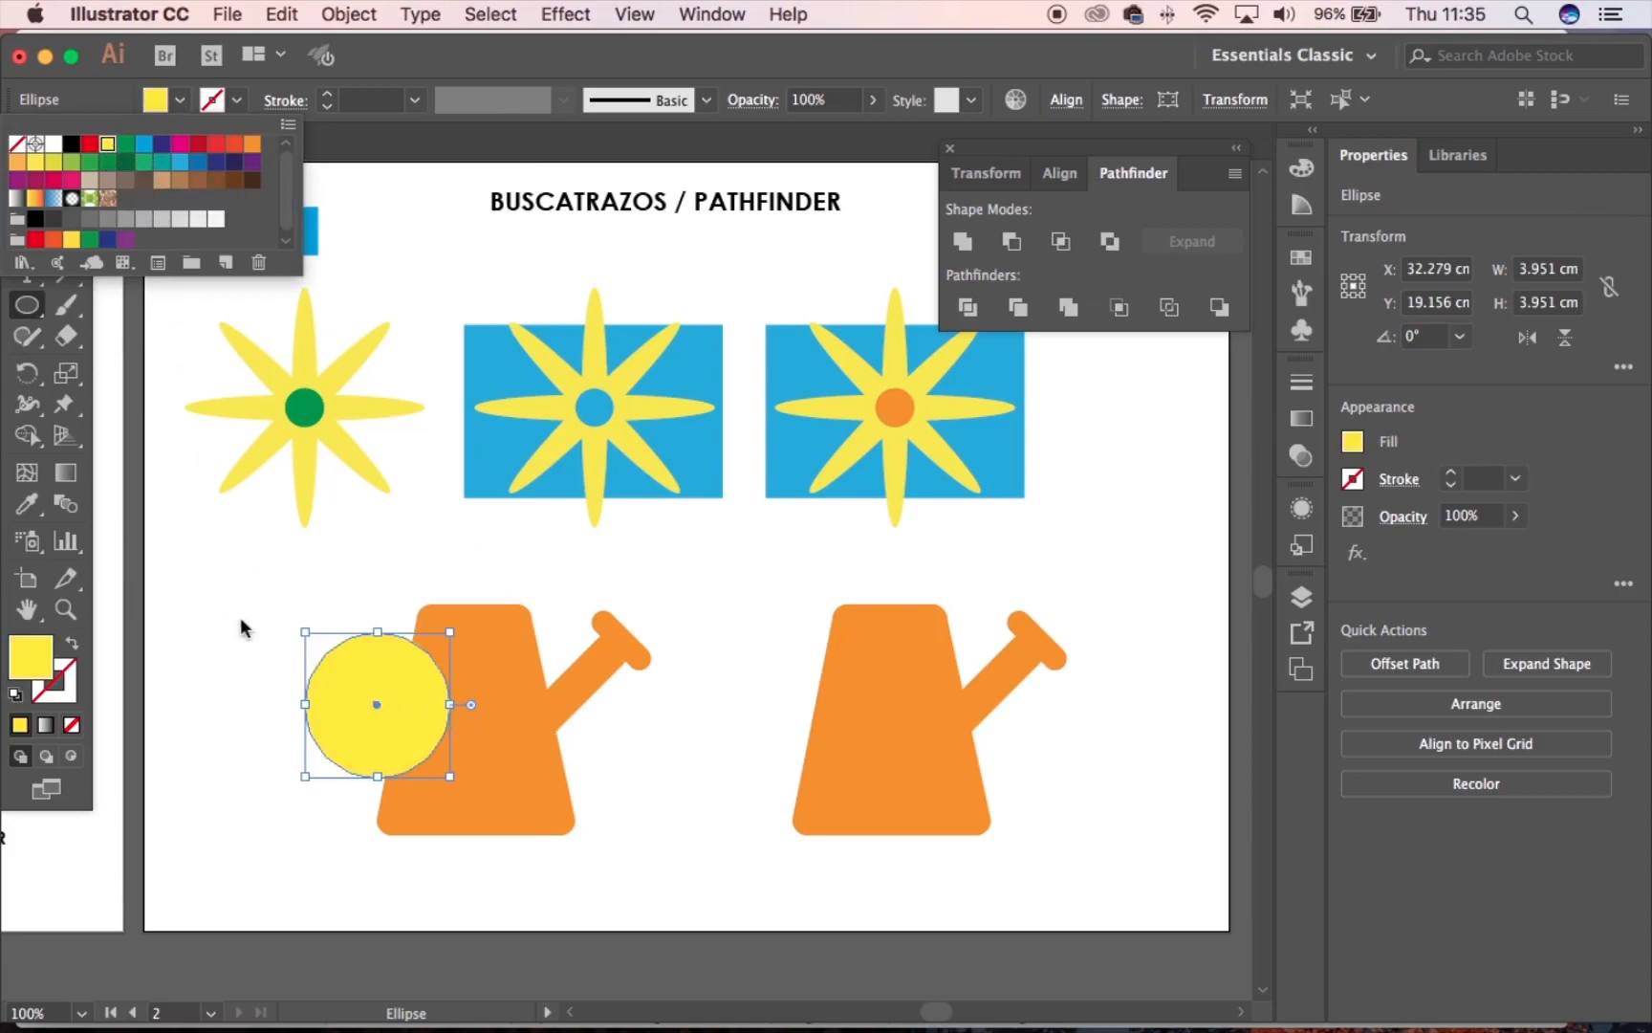
click(189, 525)
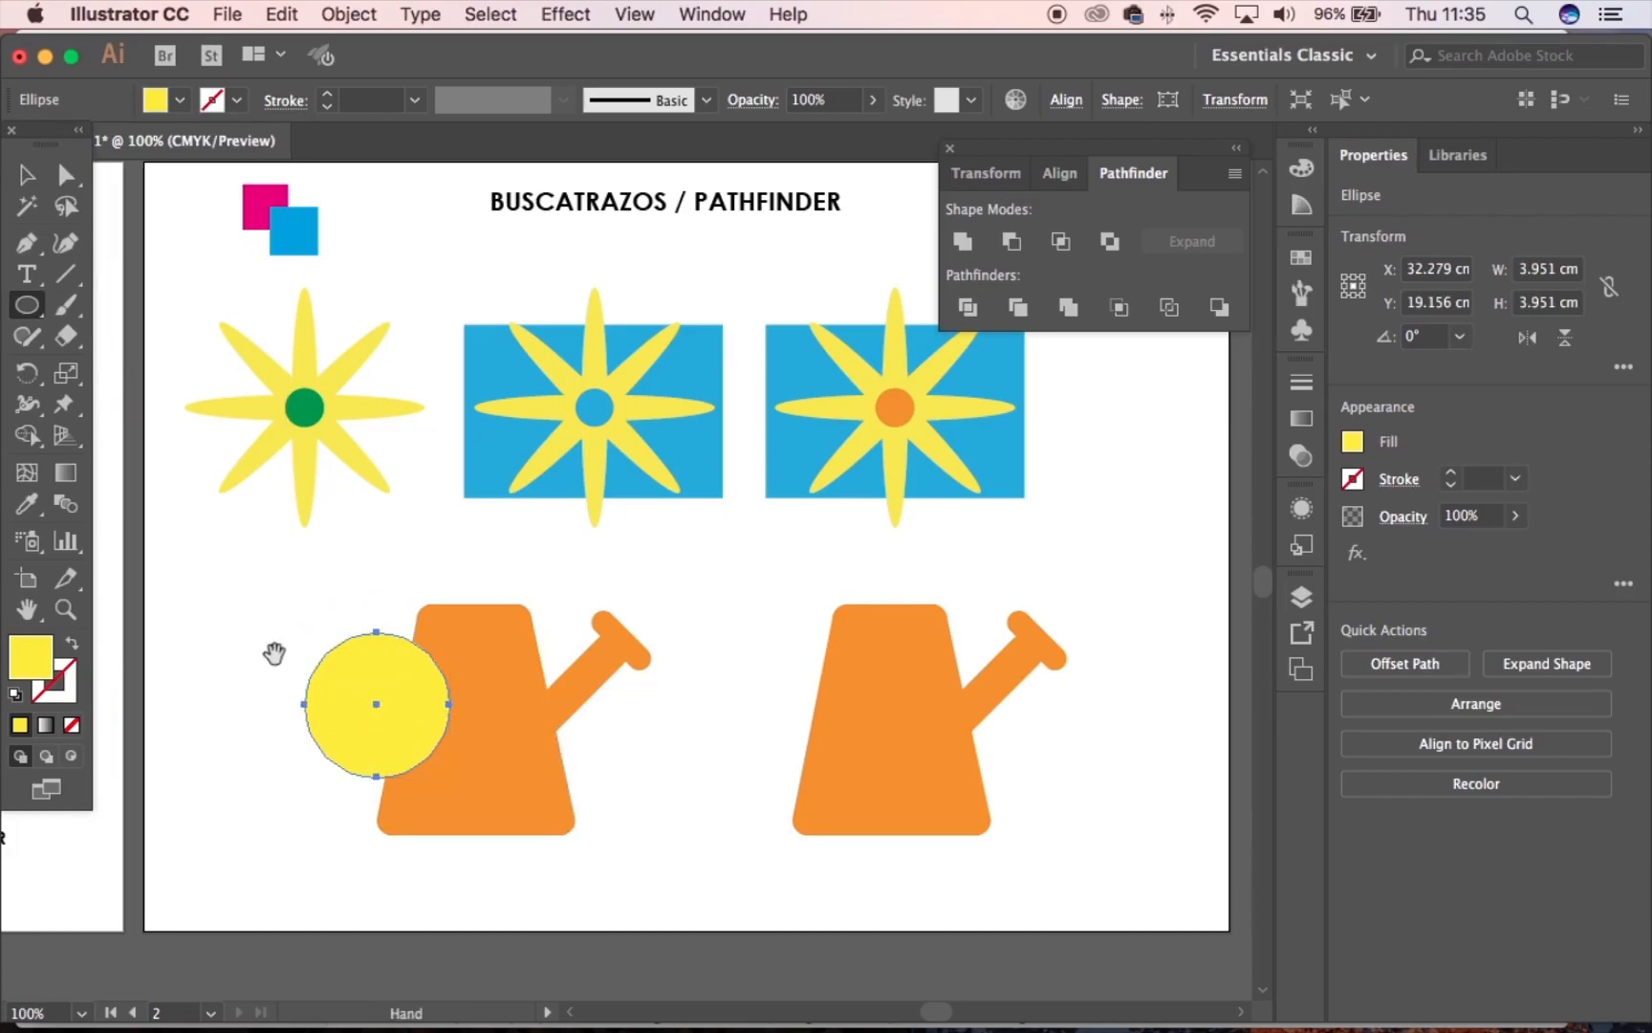
Draw a concentric circle about 2.95 cm wide inside the yellow circle and fill it with cyan blue
super+click(302, 675)
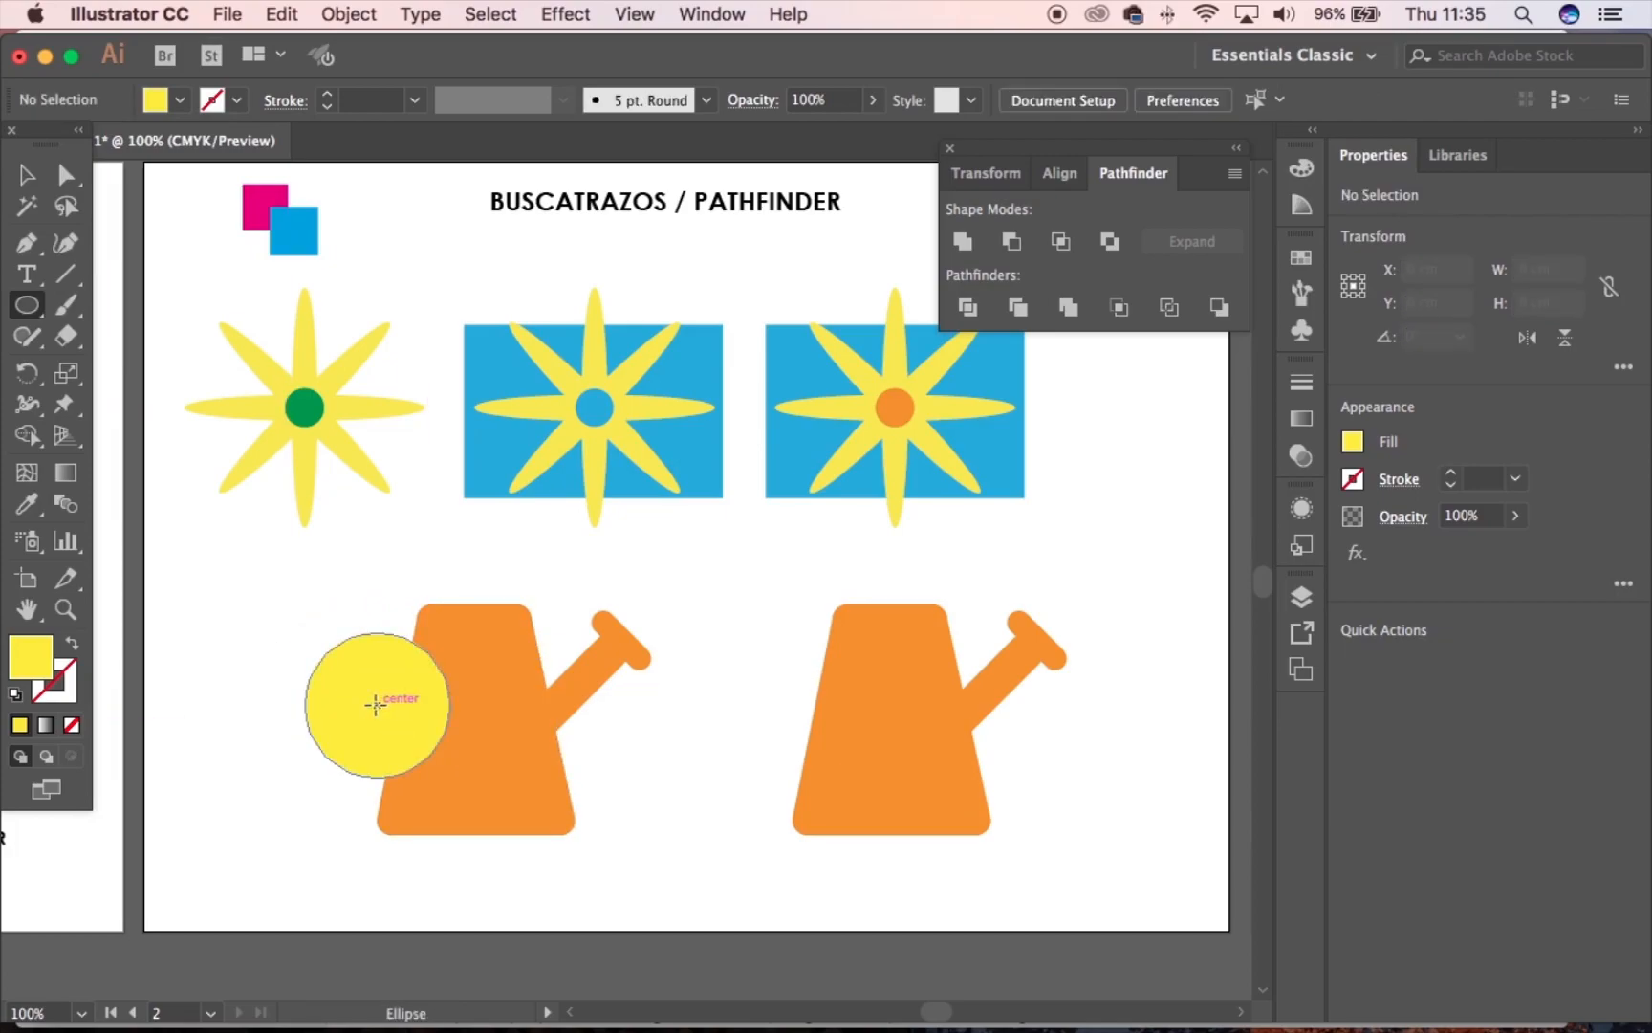
drag(379, 705, 432, 758)
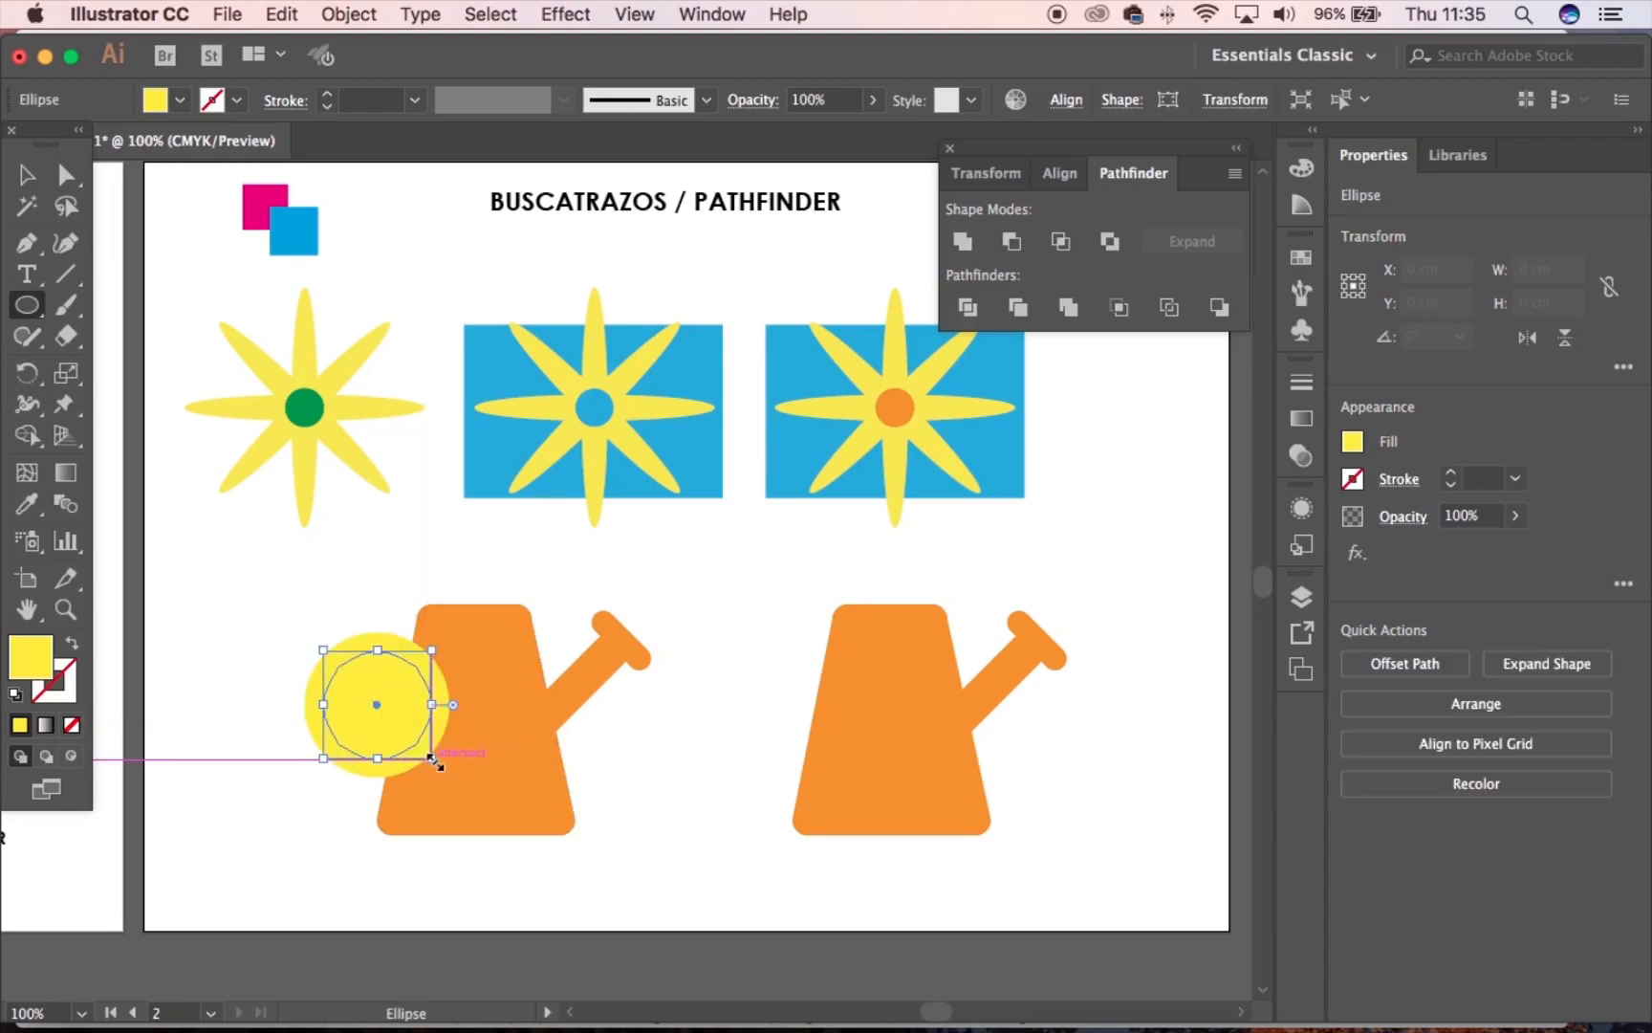
click(179, 100)
click(144, 144)
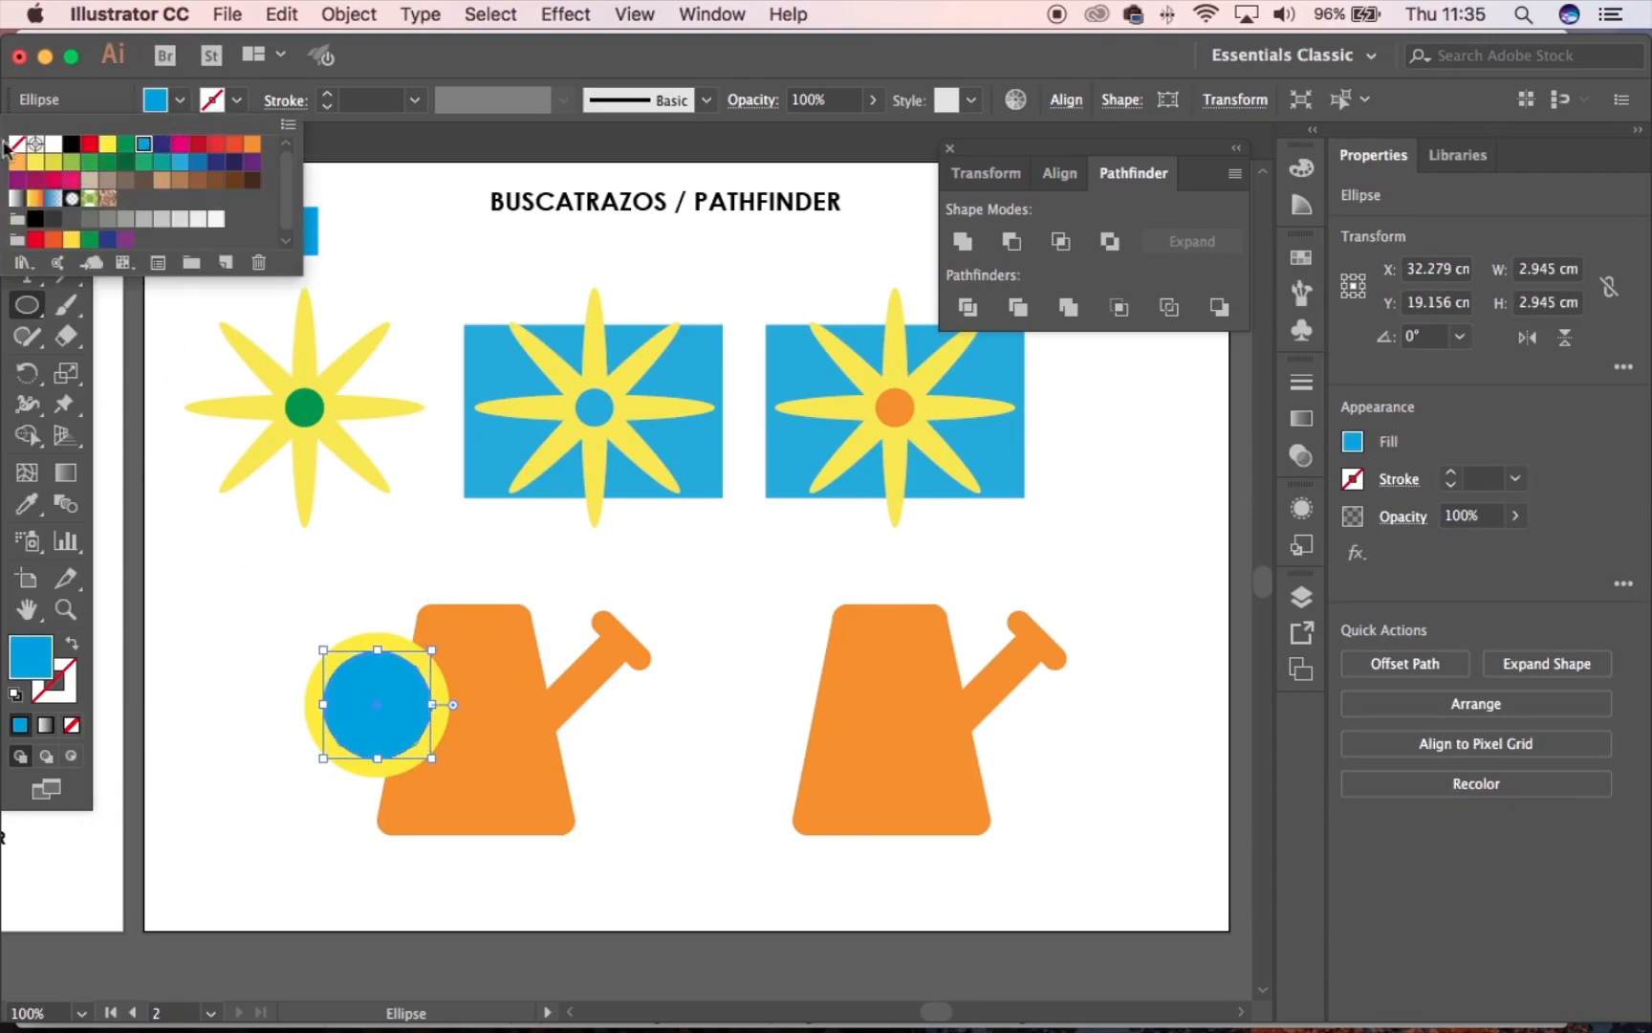
click(153, 559)
click(32, 175)
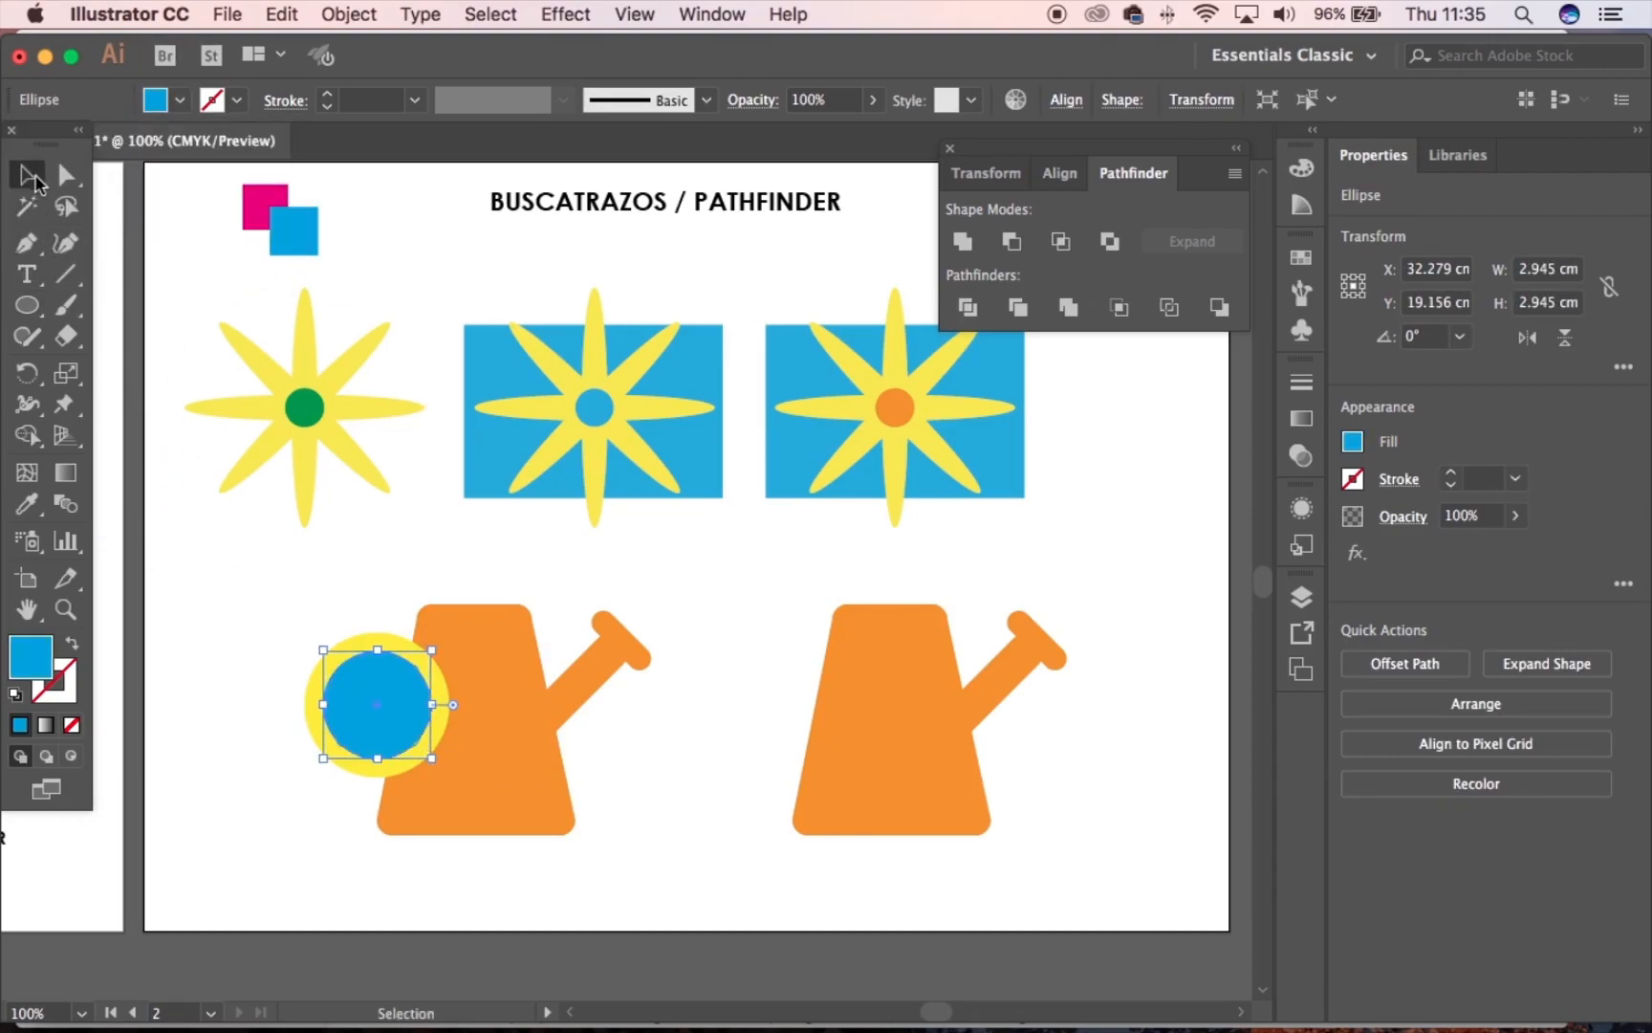
click(280, 742)
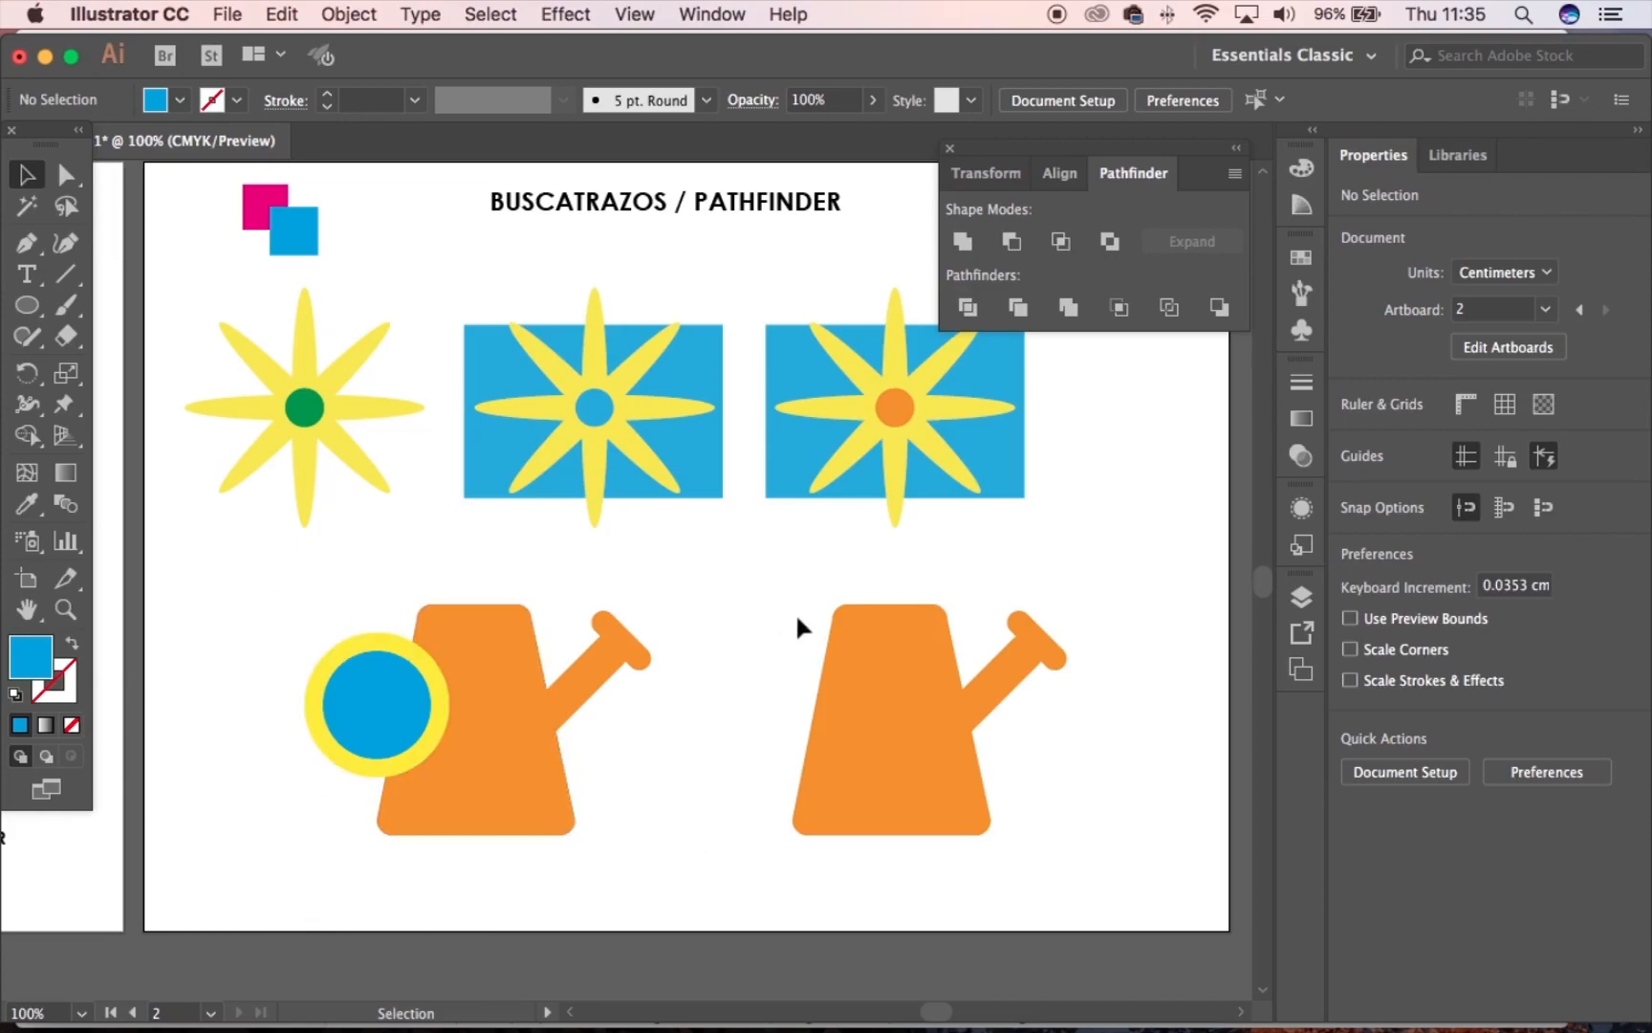
Delete the watering-can copy that has no circles
drag(794, 579, 1095, 865)
key(Delete)
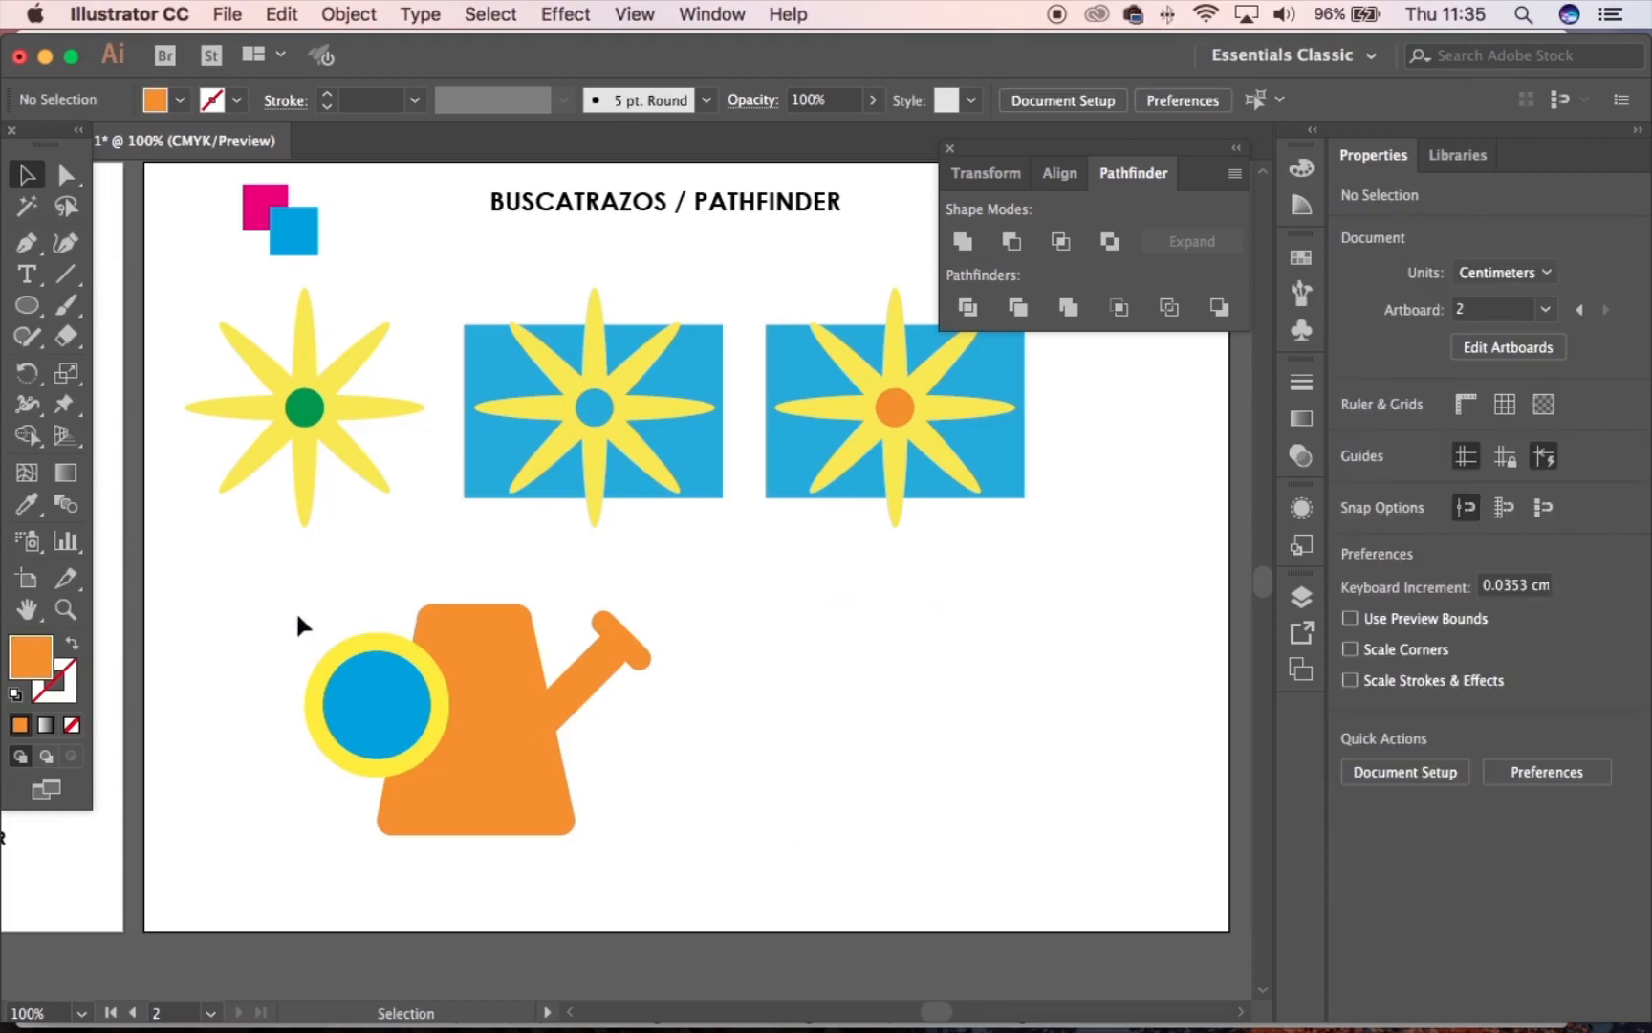
Duplicate the complete watering can with its yellow and blue circles to the empty area on its right
drag(296, 589, 678, 858)
drag(505, 807, 932, 832)
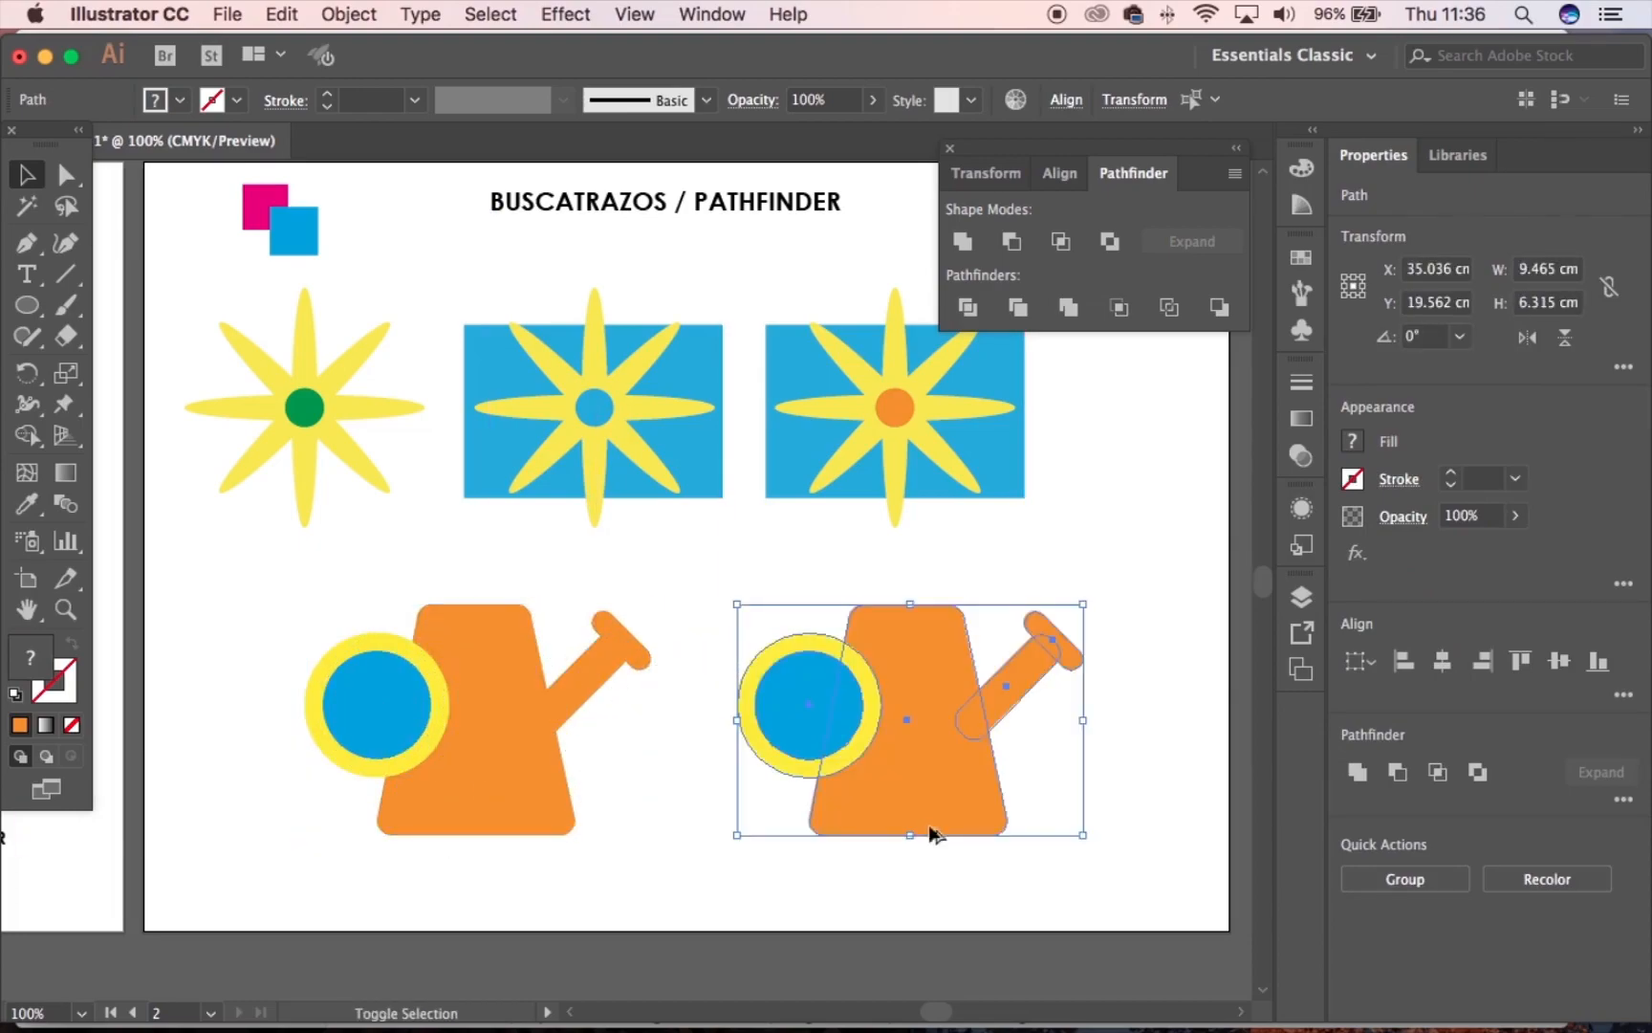
click(1095, 819)
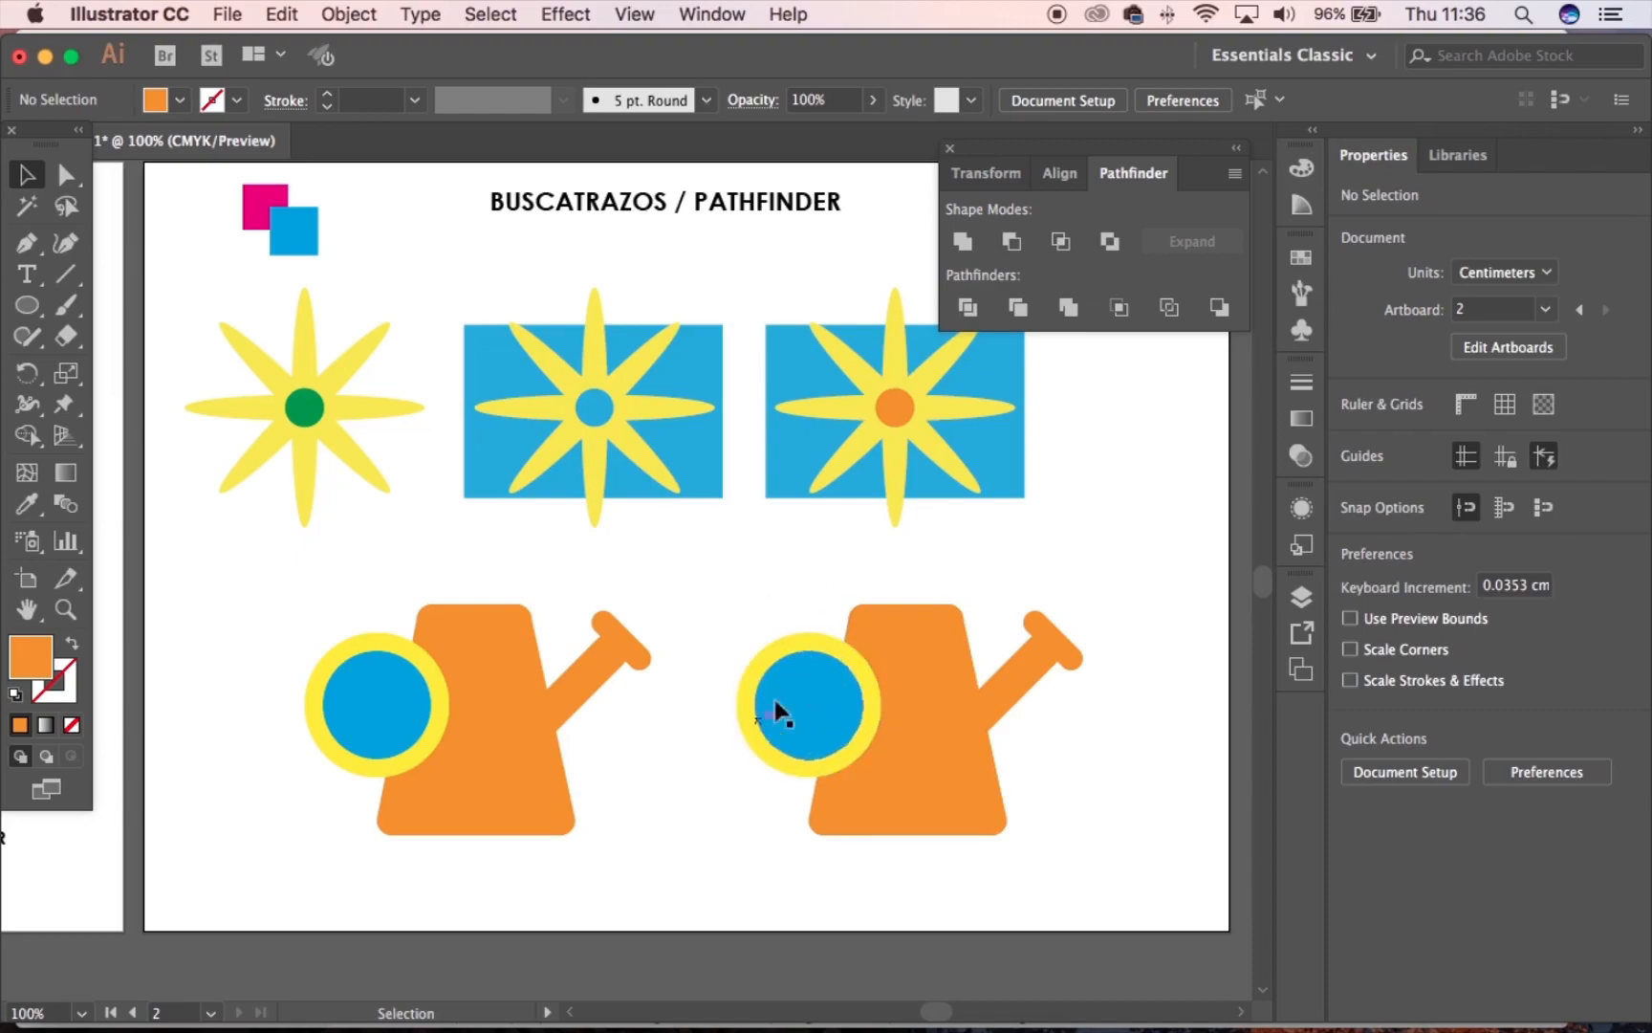
Select only the yellow and blue circles of the copied watering can and apply Pathfinder Divide
click(812, 728)
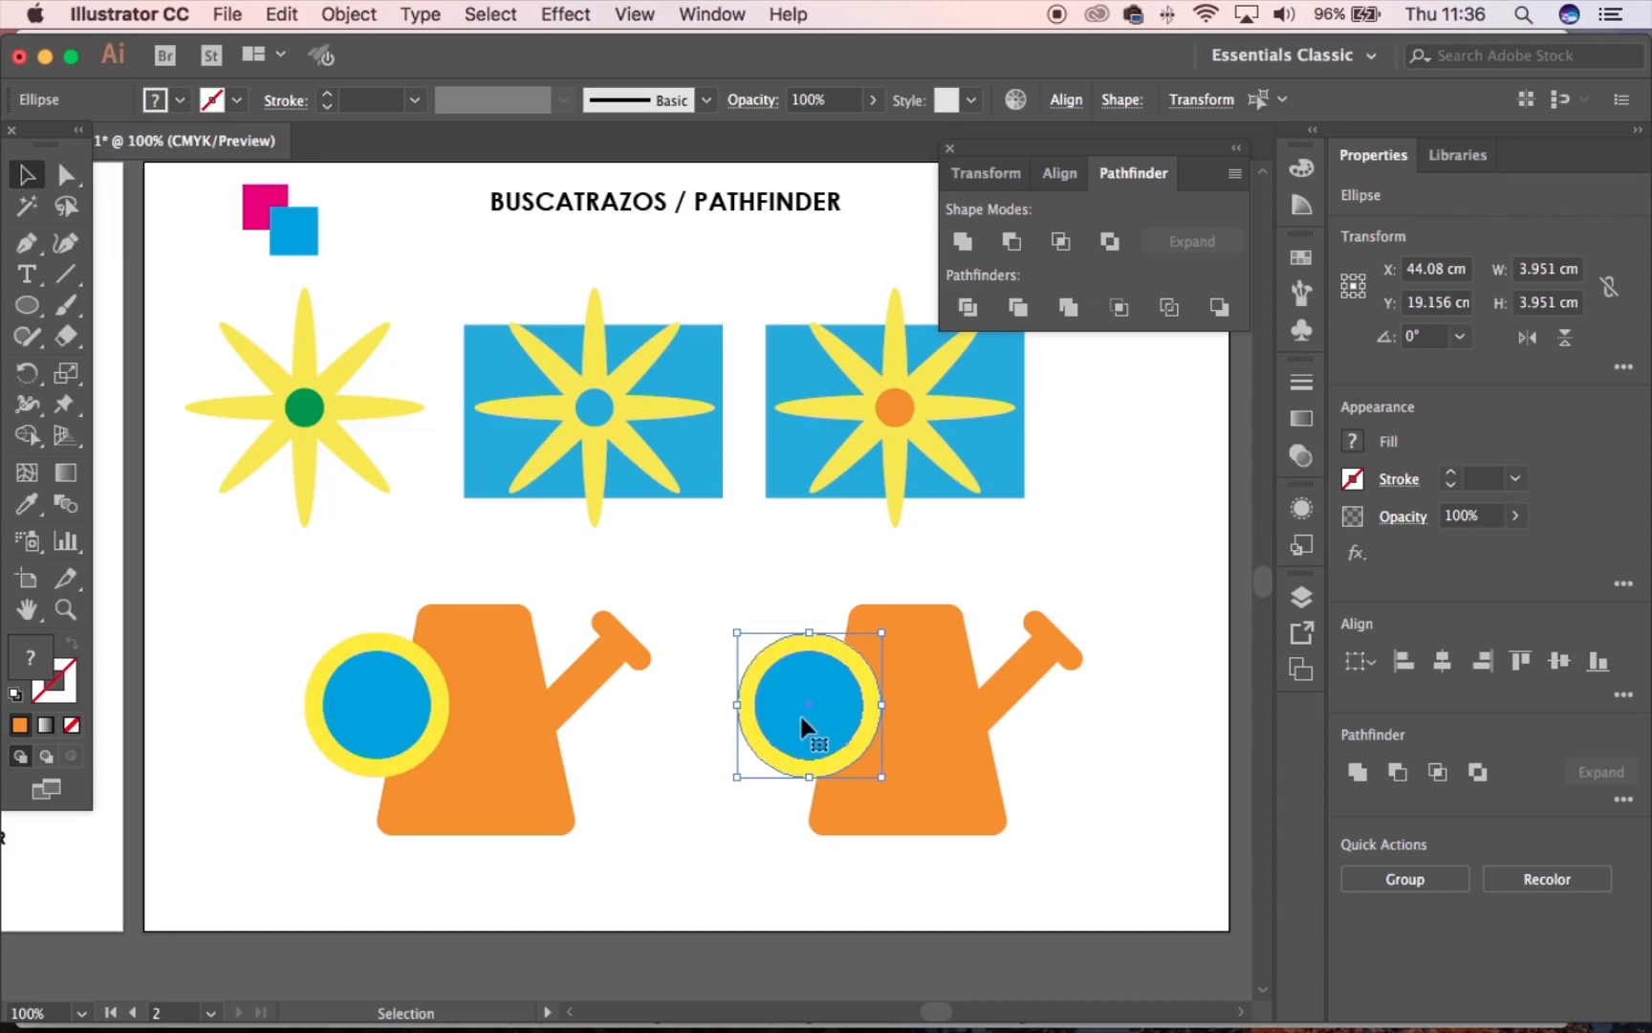
drag(775, 597, 828, 766)
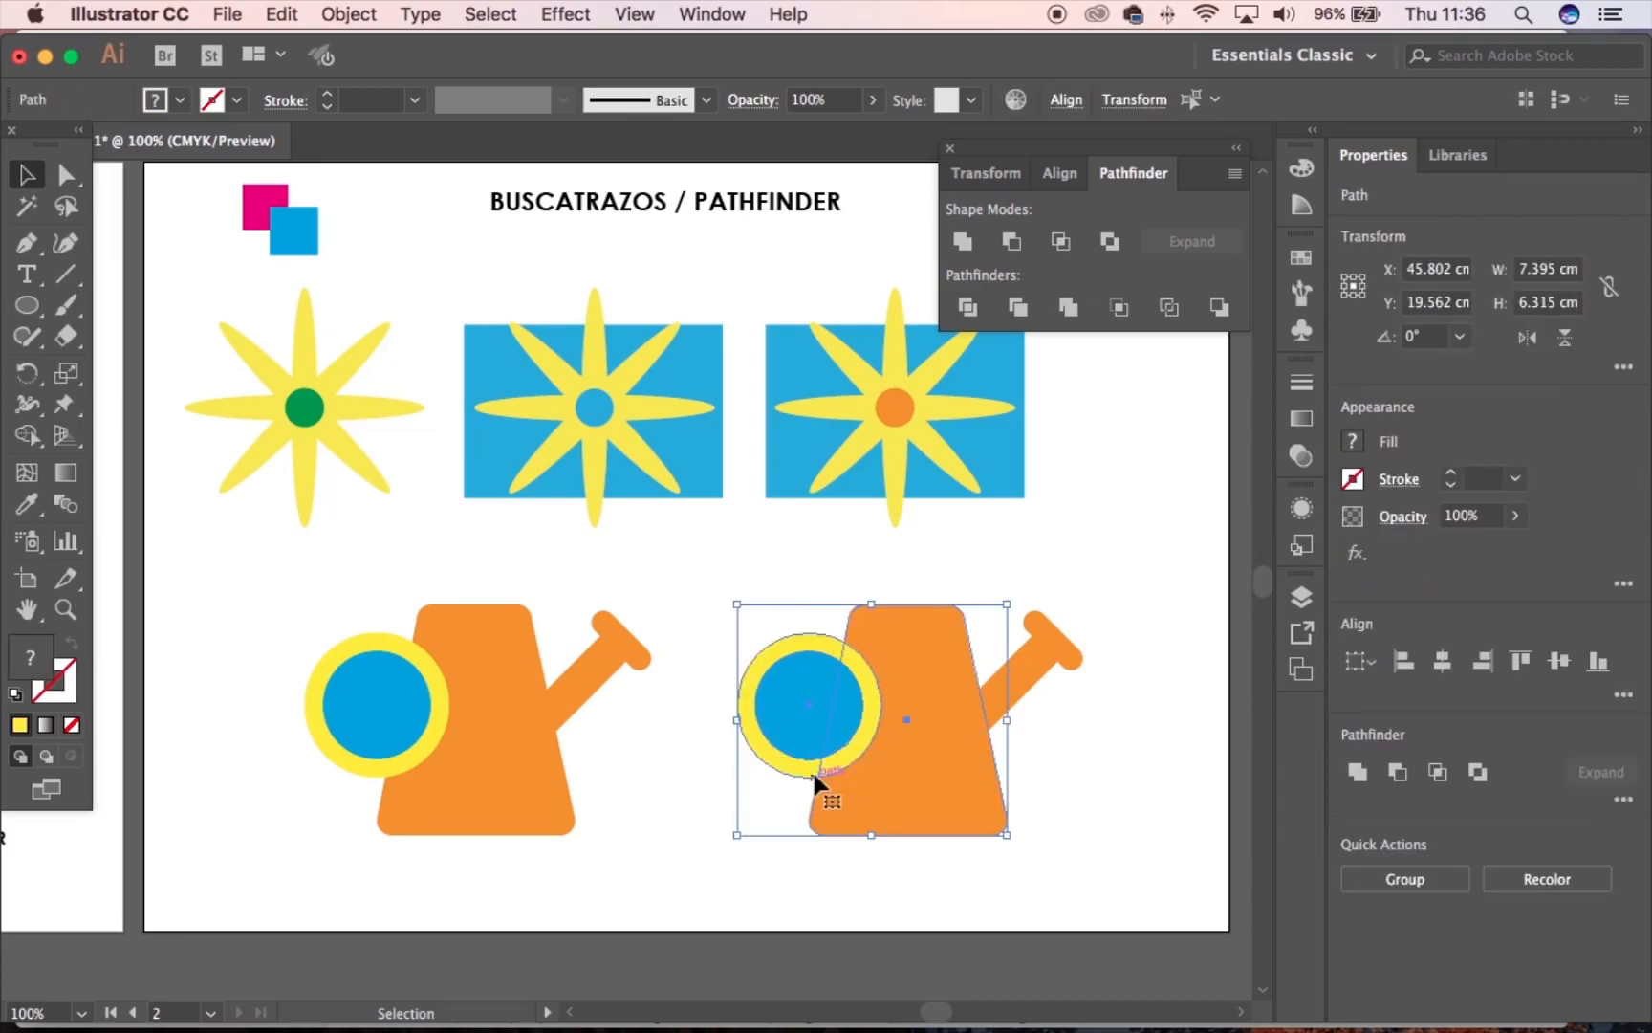
click(742, 590)
drag(744, 598, 772, 784)
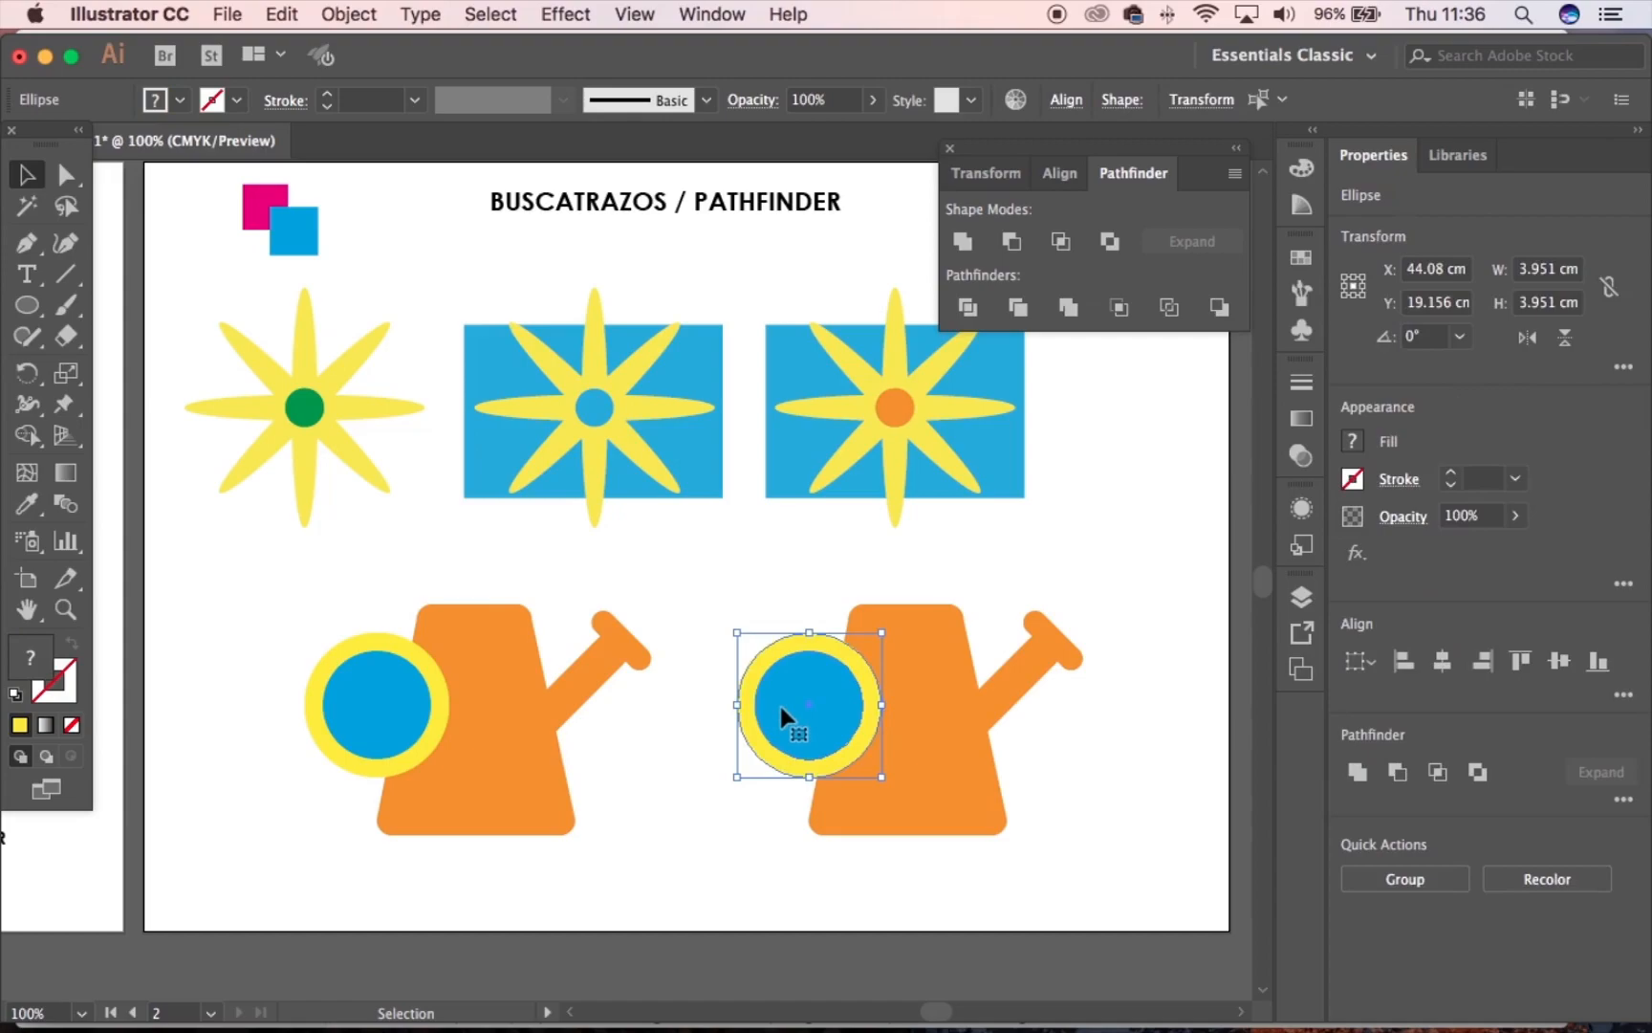
click(968, 307)
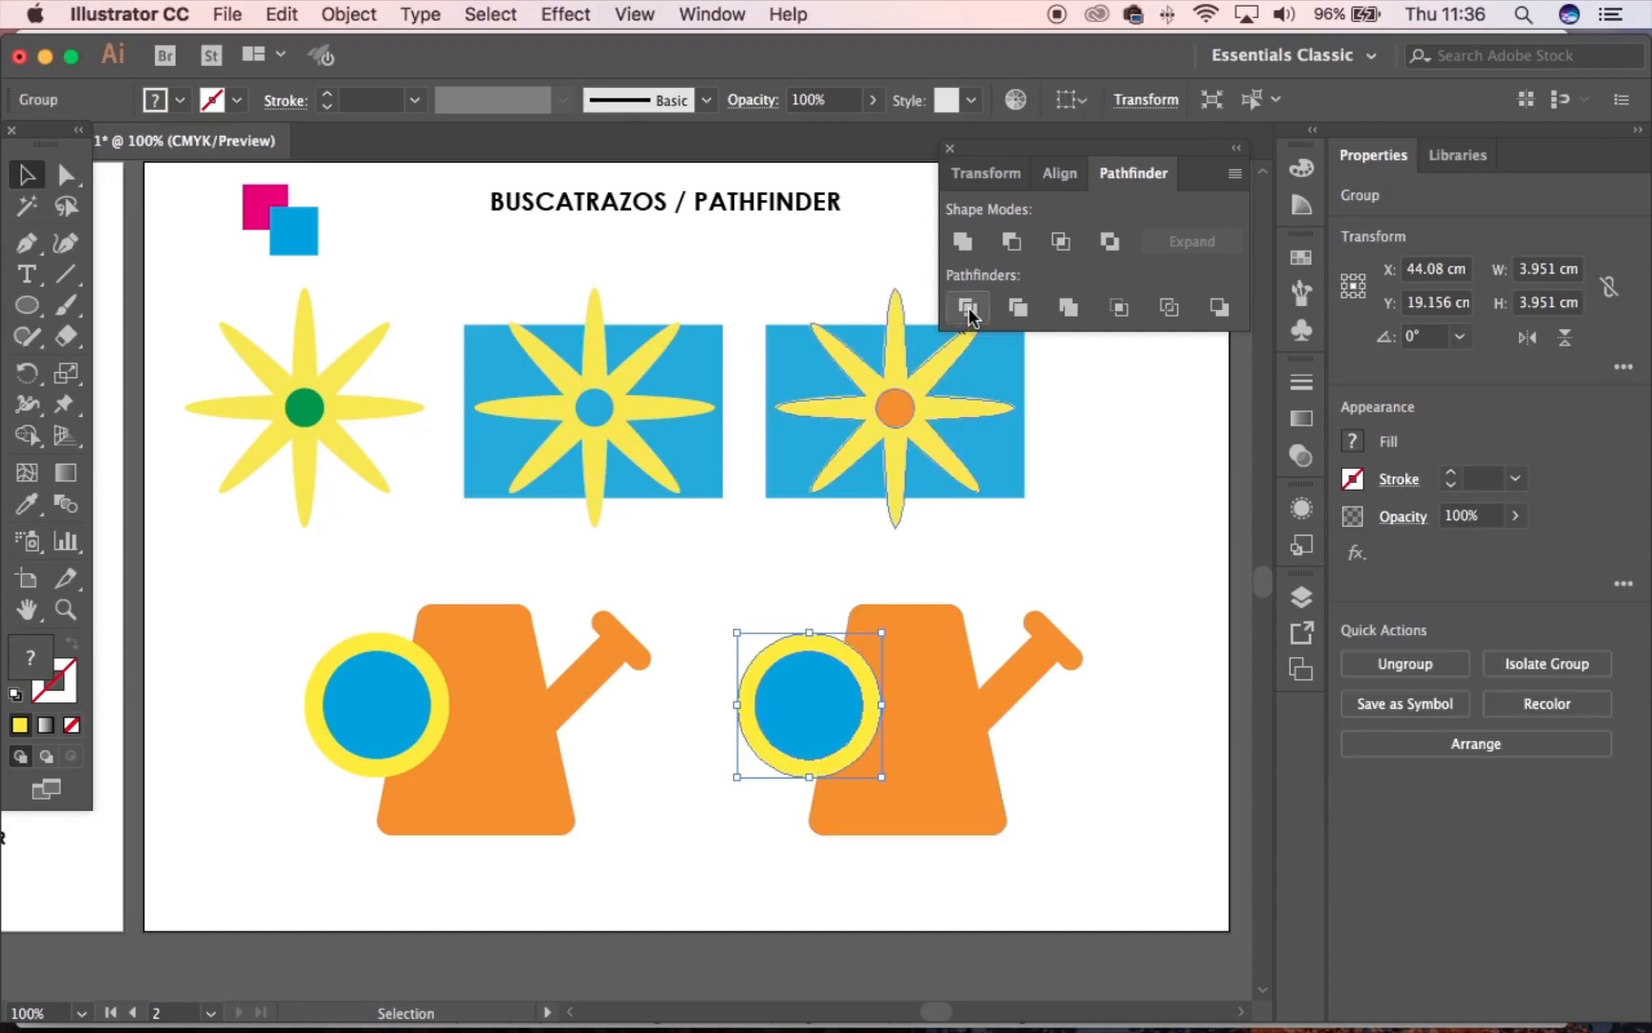
Delete only the inner blue circle from the divided group on the copied watering can, leaving a yellow ring handle
click(711, 624)
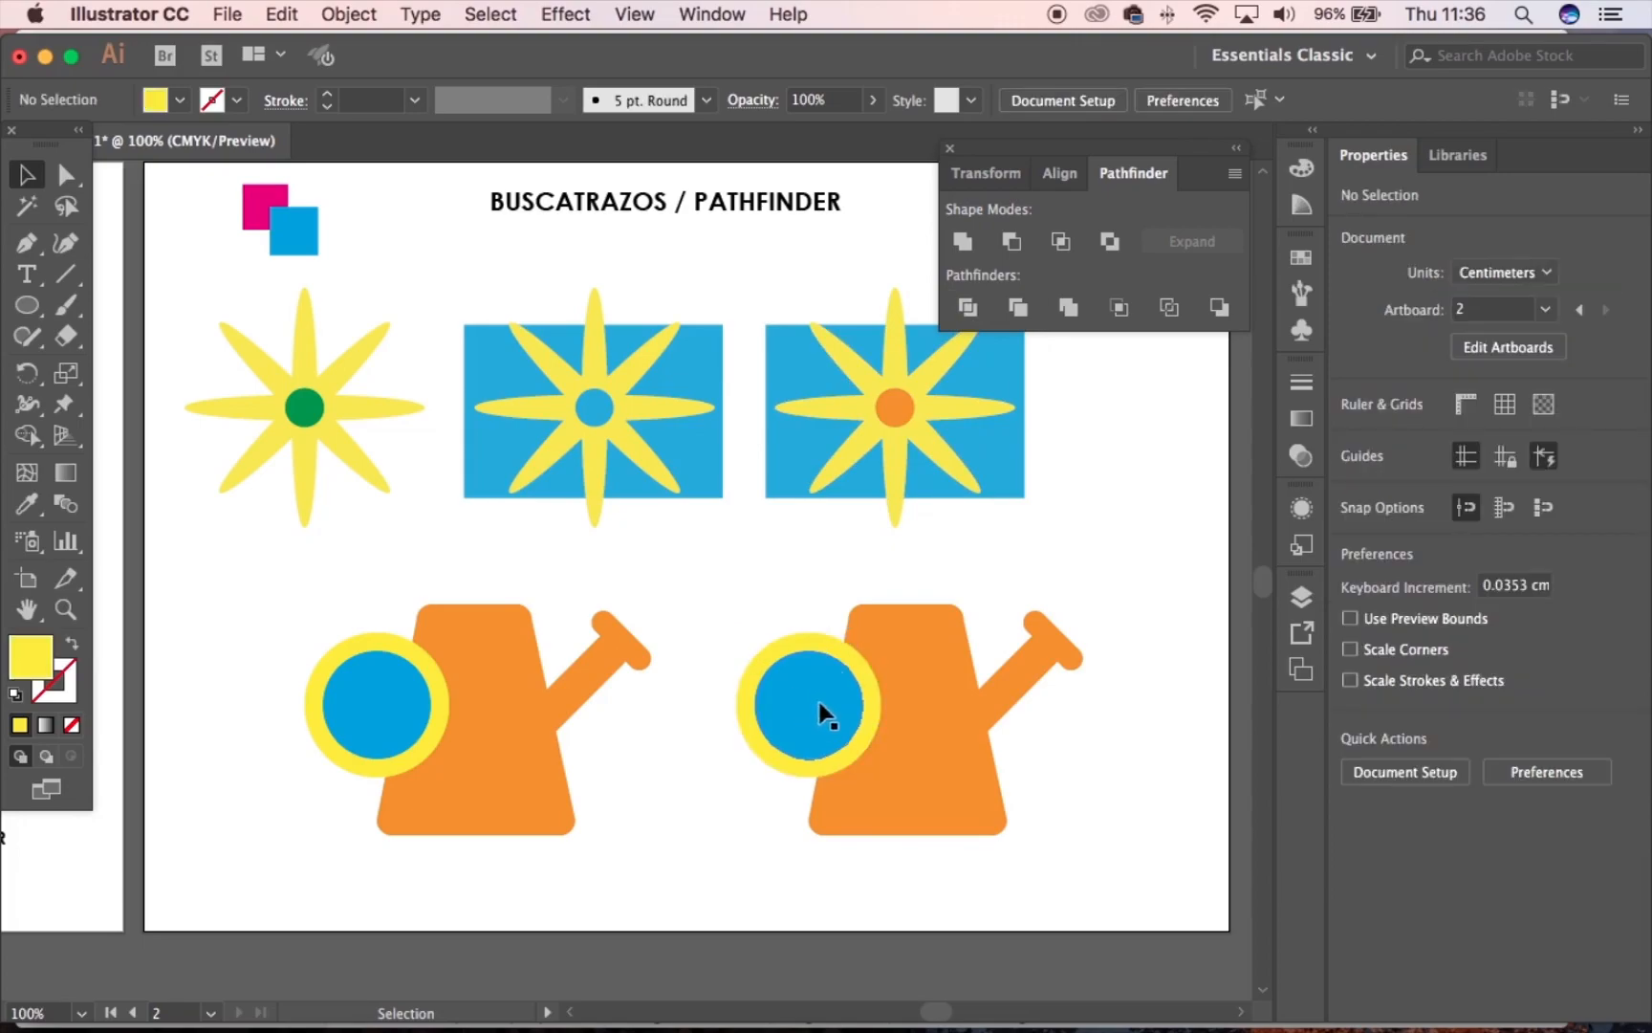
drag(65, 174, 173, 204)
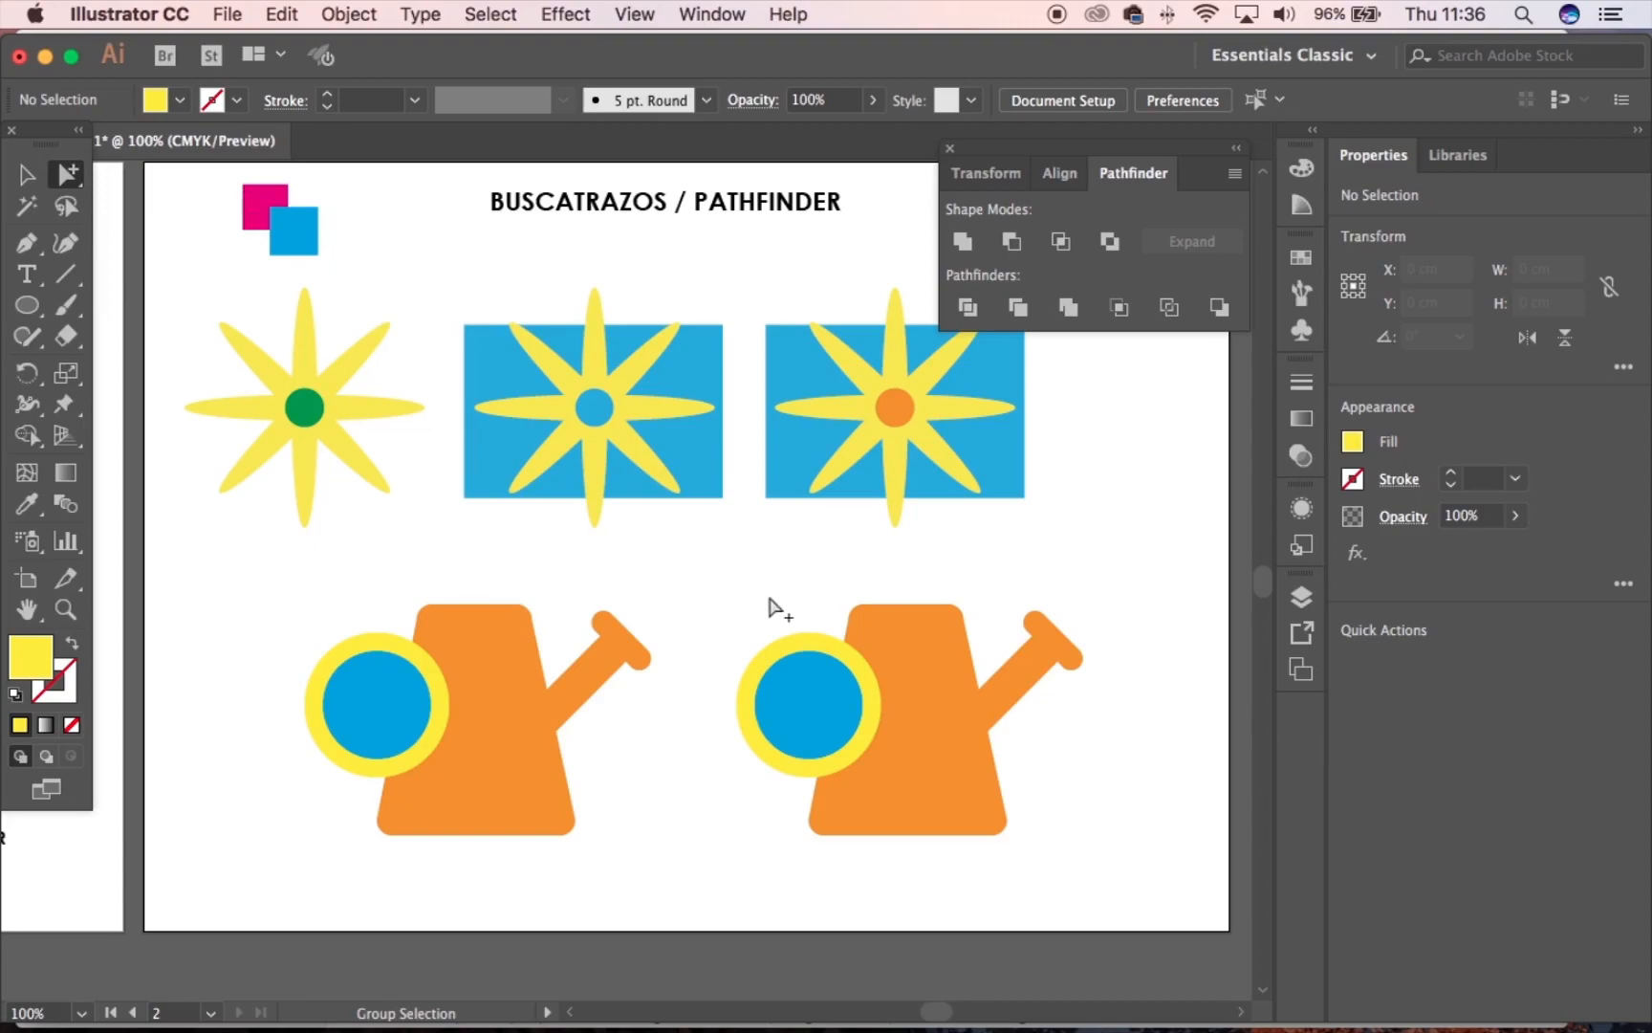
click(817, 734)
key(Delete)
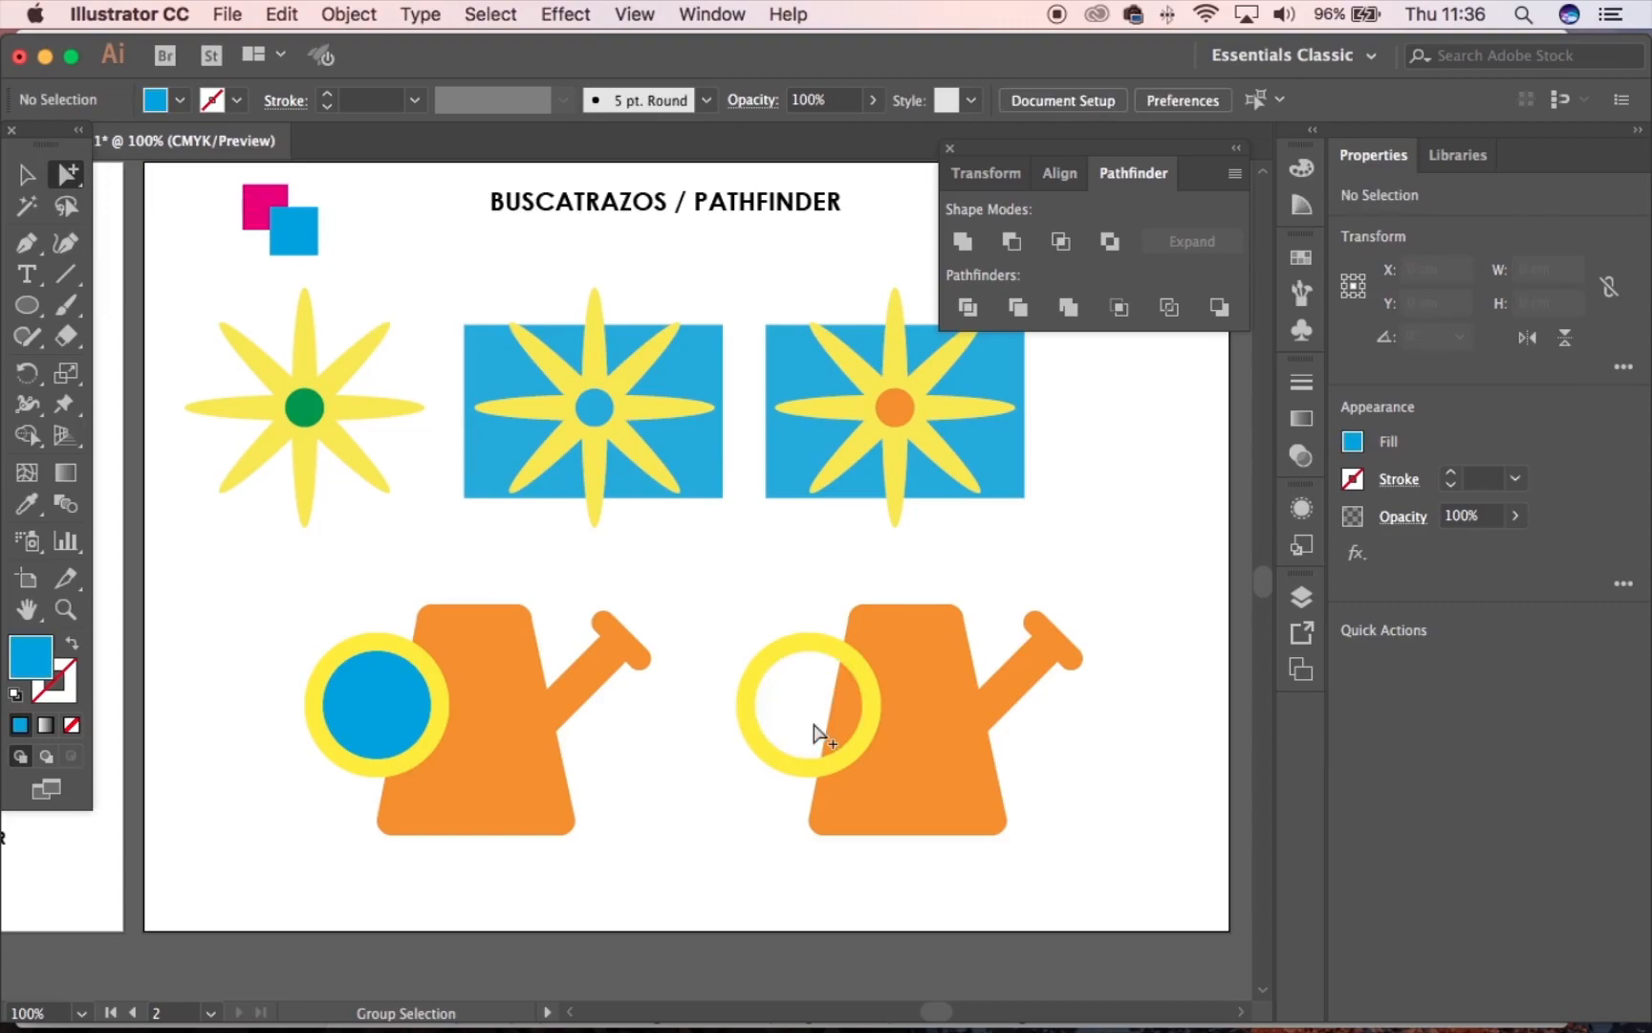
Merge the copied watering can's ring handle, body and spout pieces into one shape with Pathfinder Unite, and deselect it
click(26, 174)
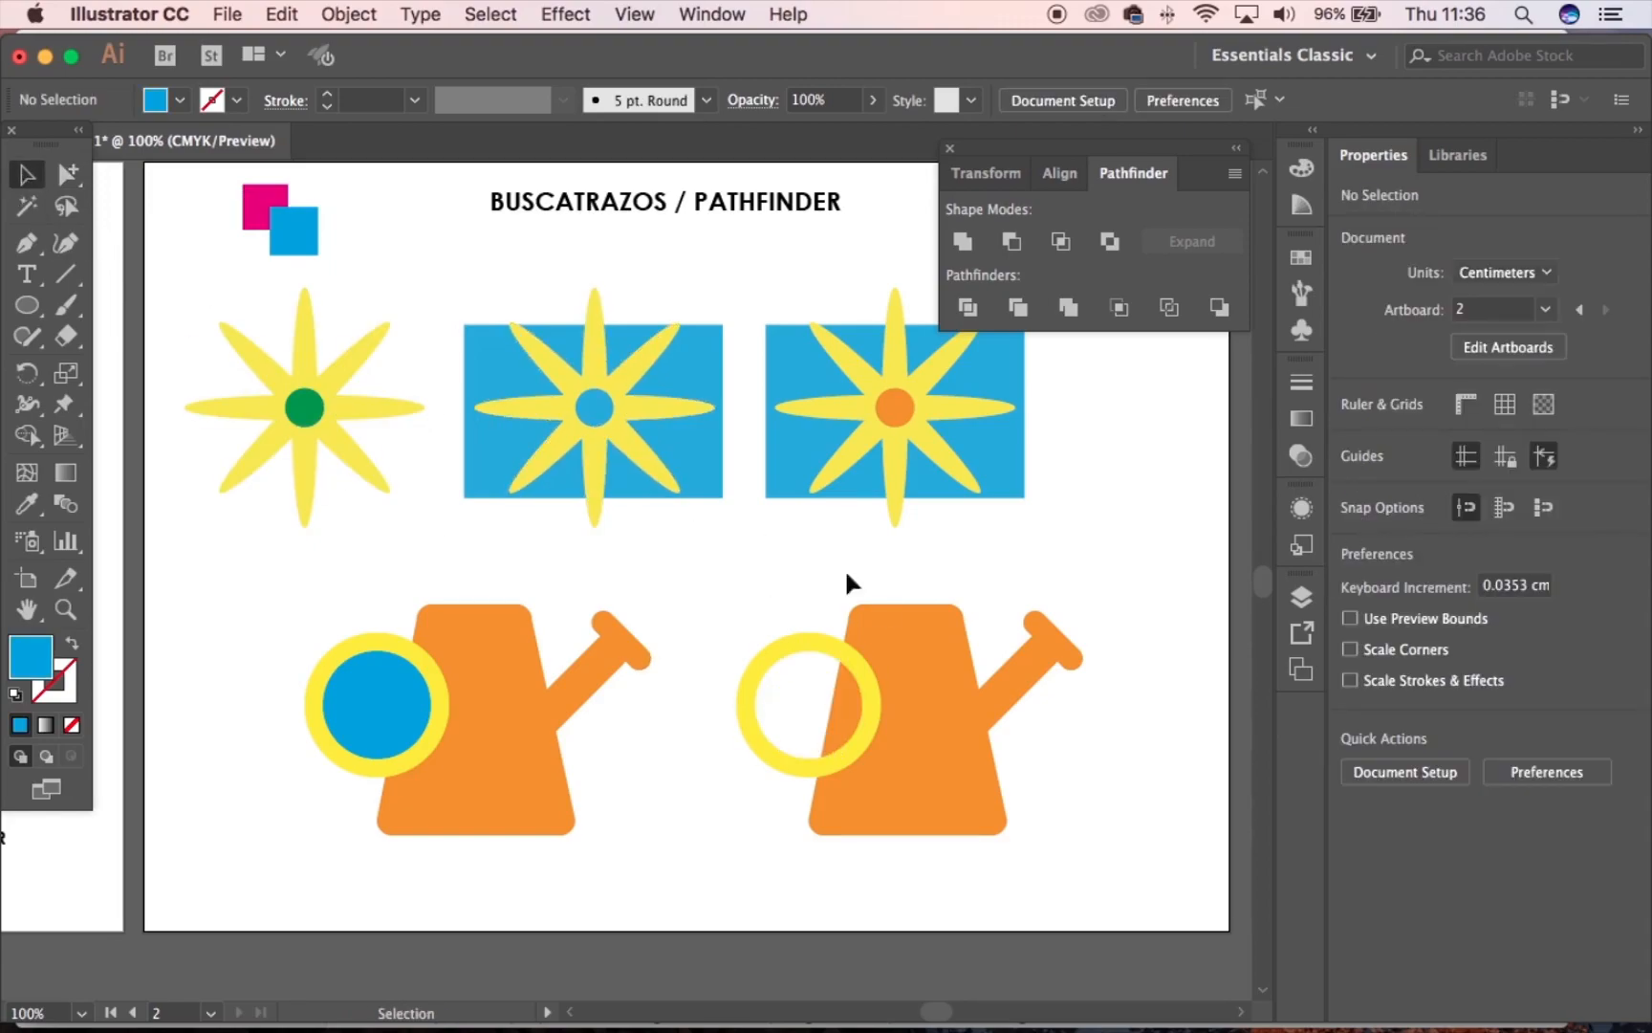
drag(736, 577, 826, 790)
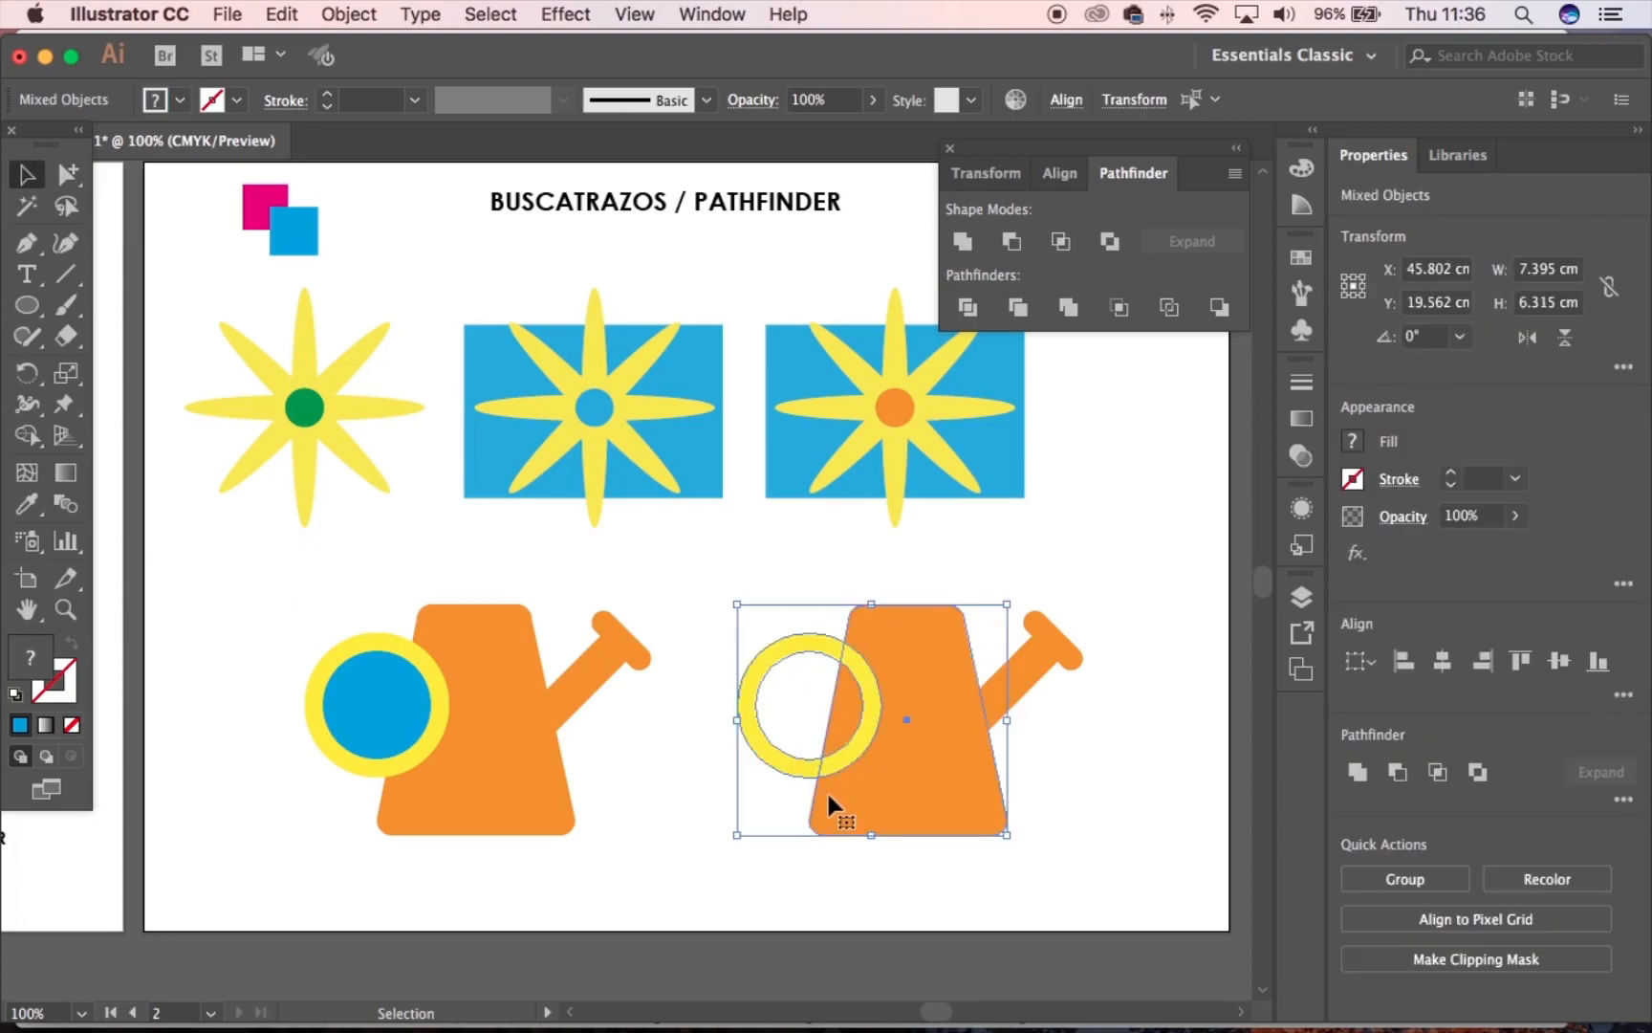
drag(760, 559, 1093, 840)
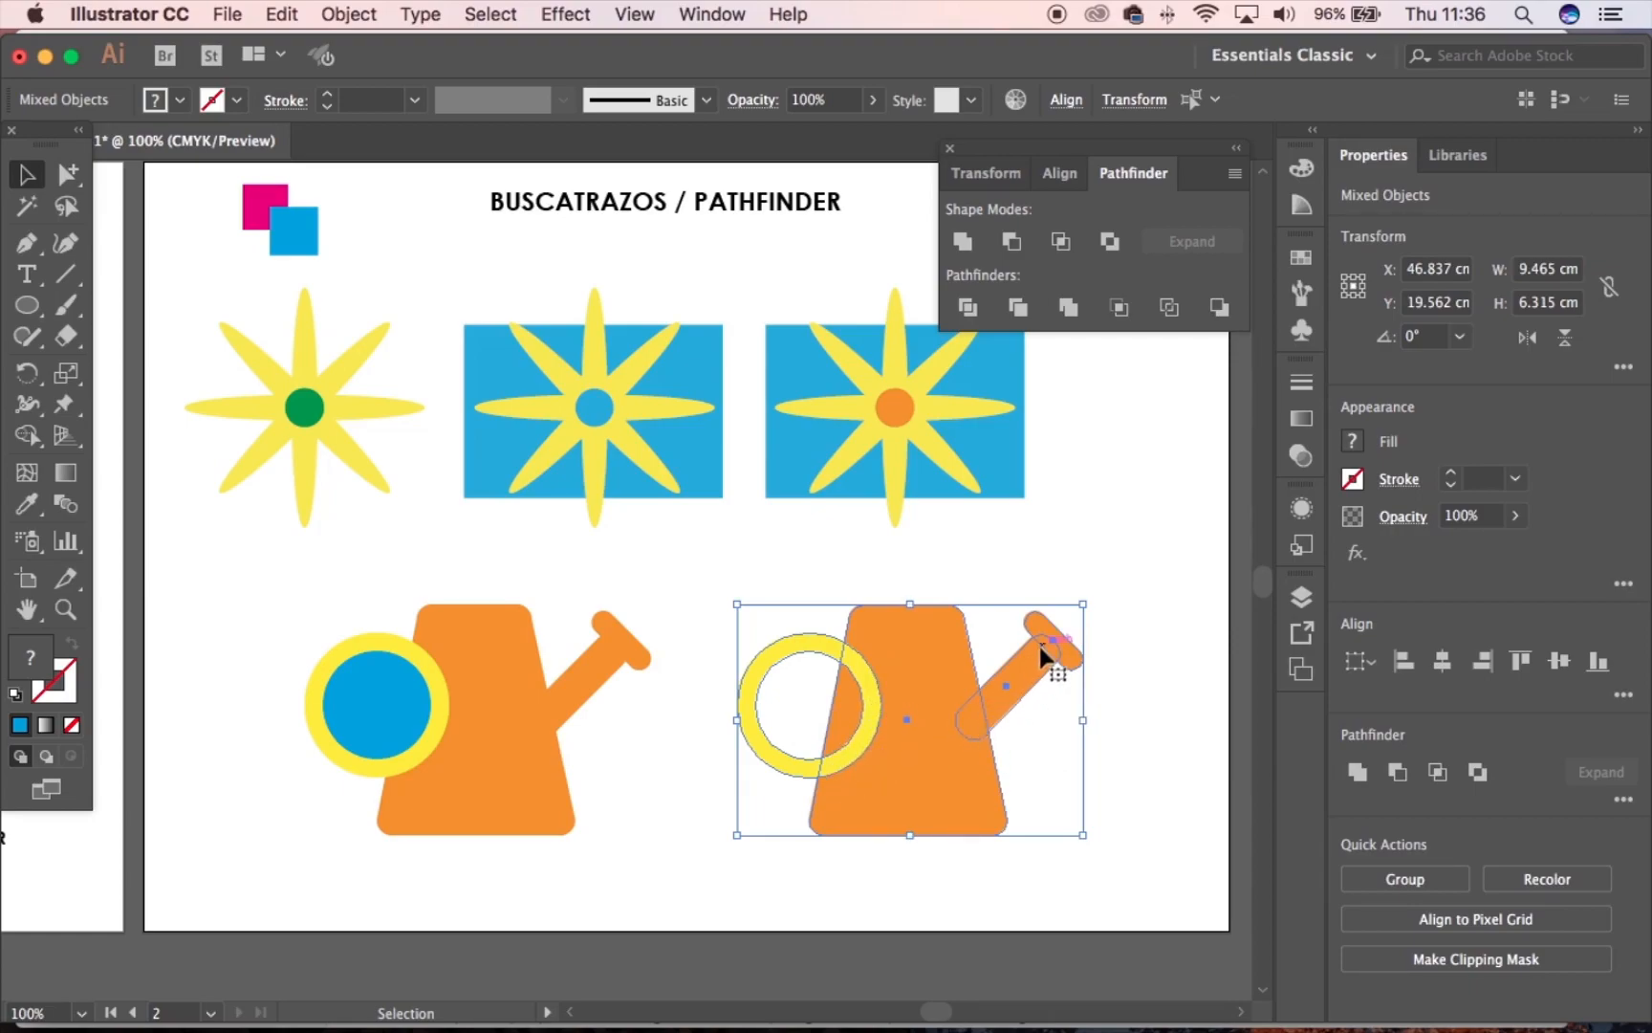
click(965, 251)
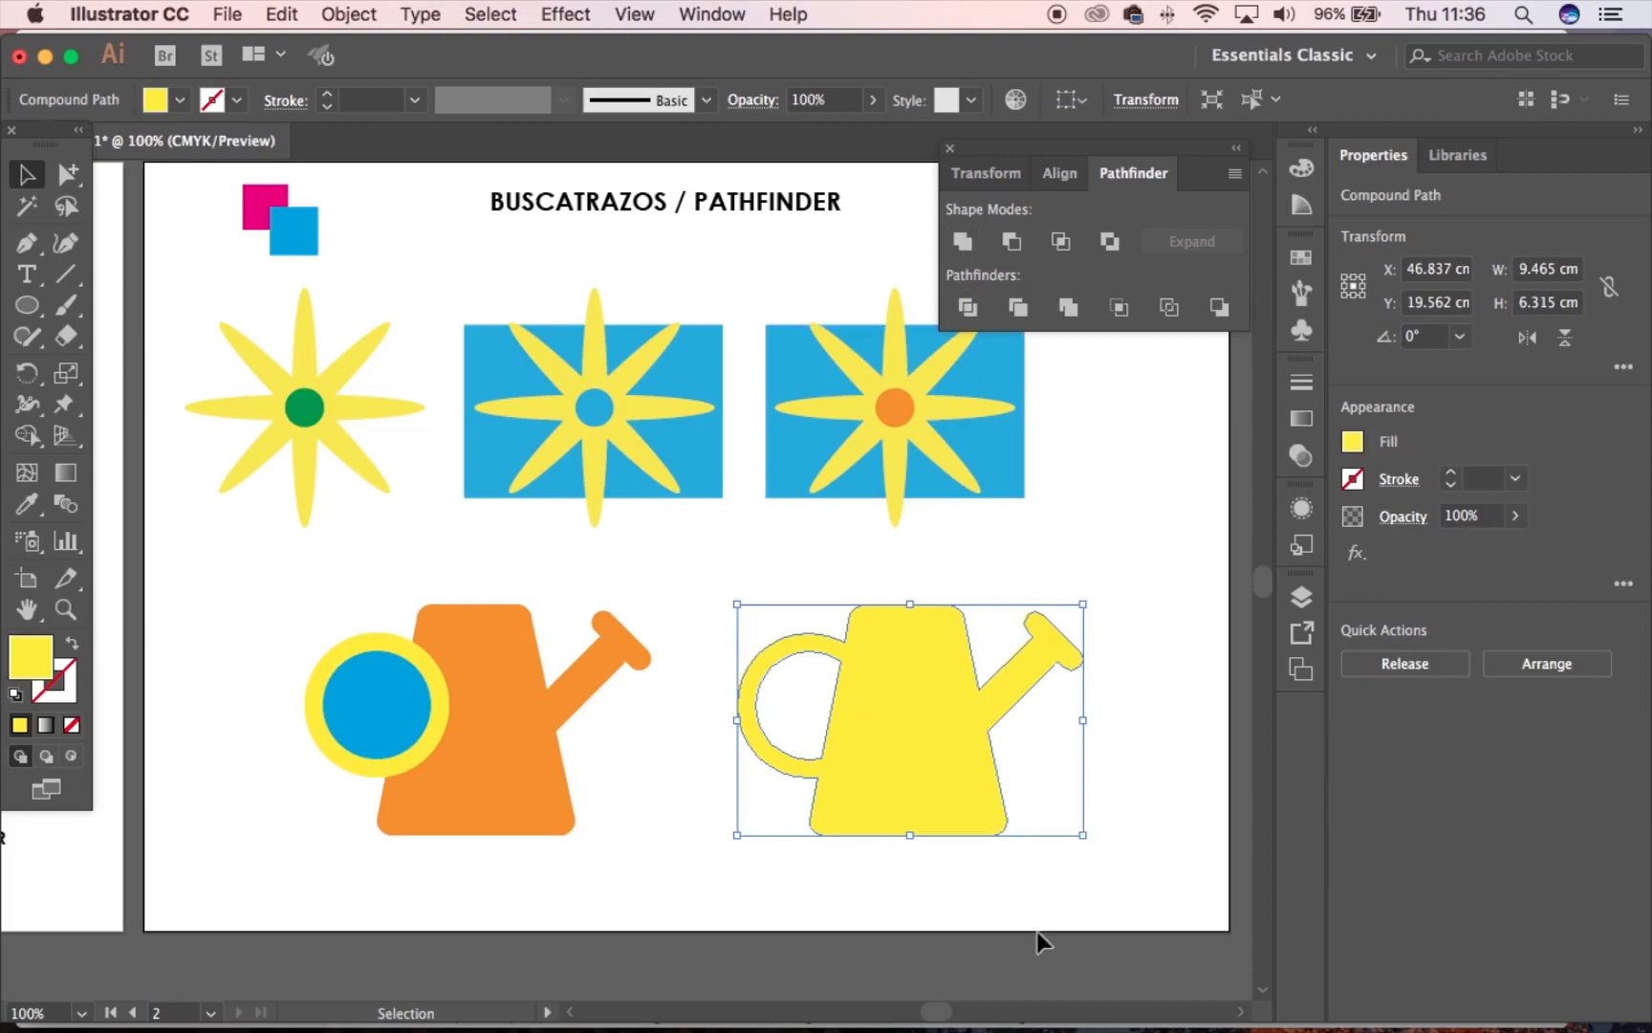
click(961, 881)
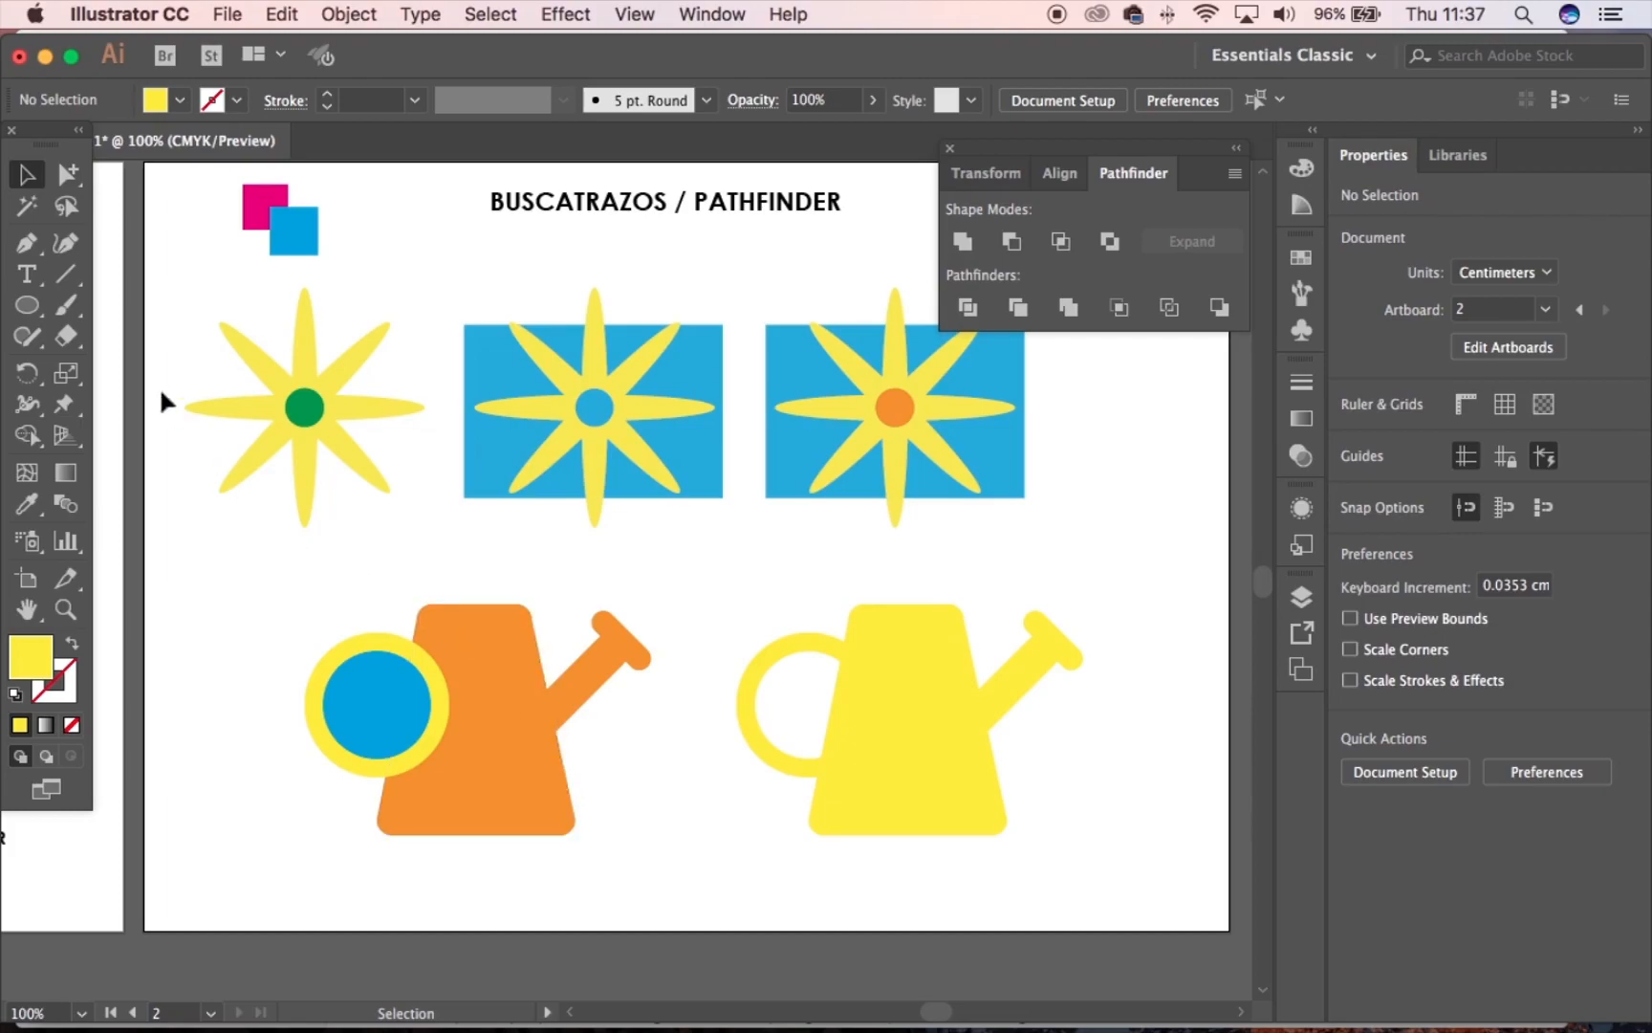
click(38, 307)
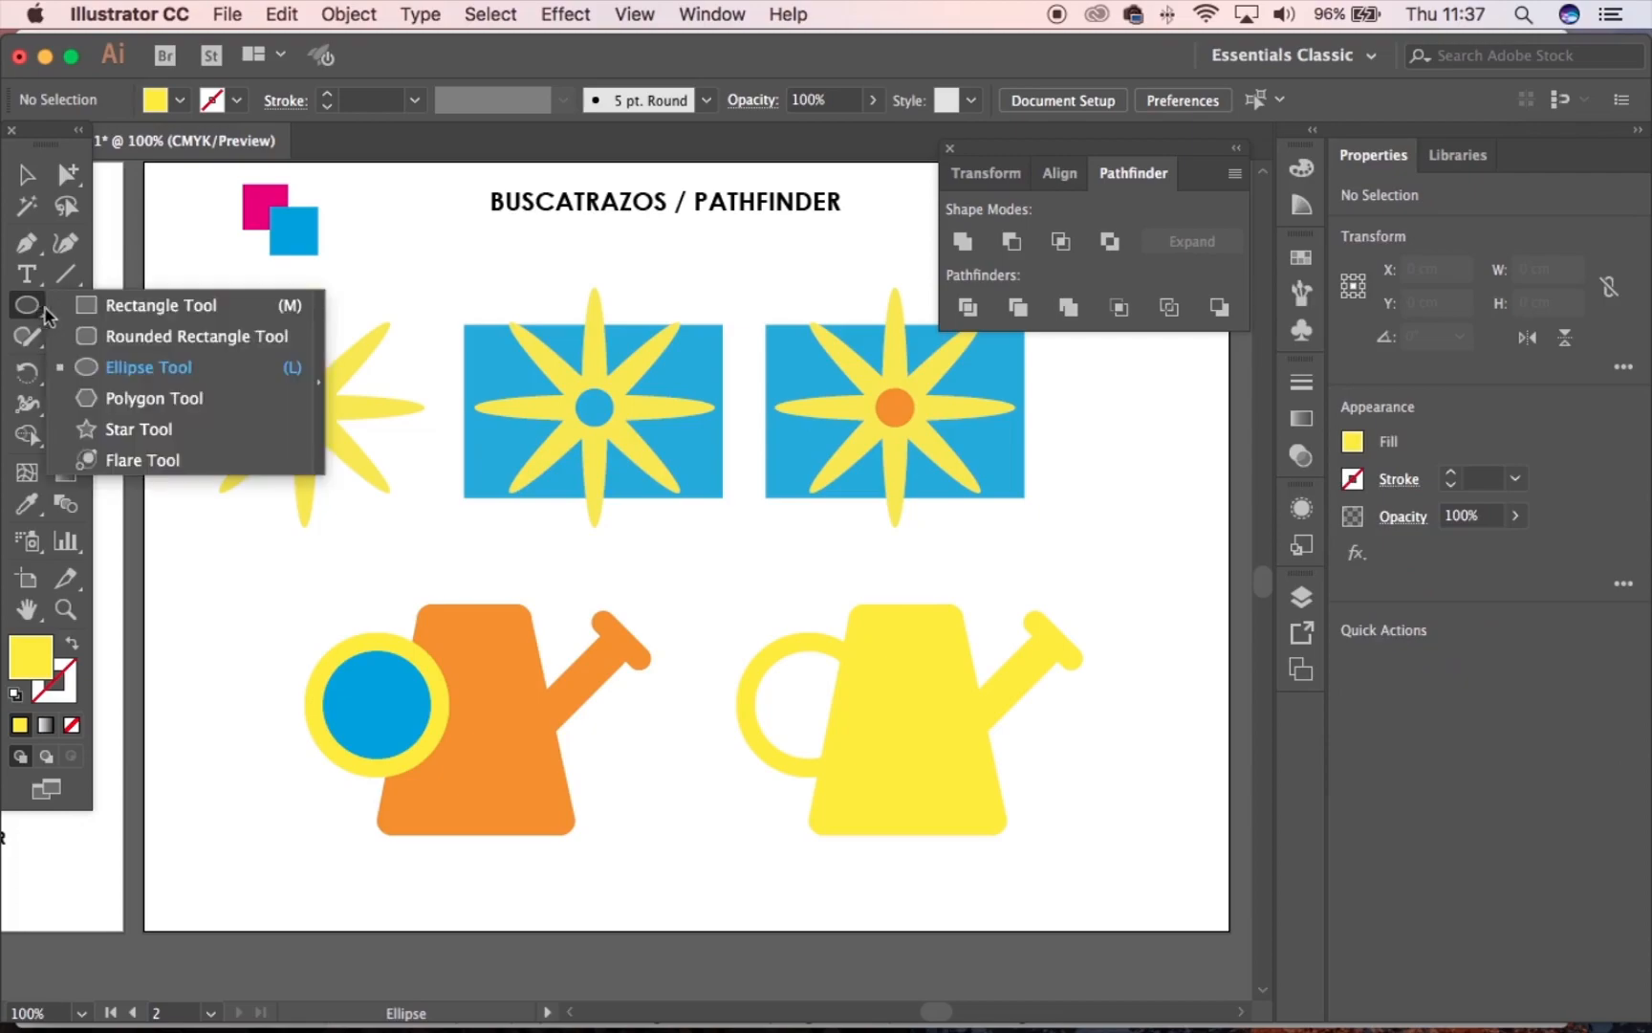
click(136, 339)
key(v)
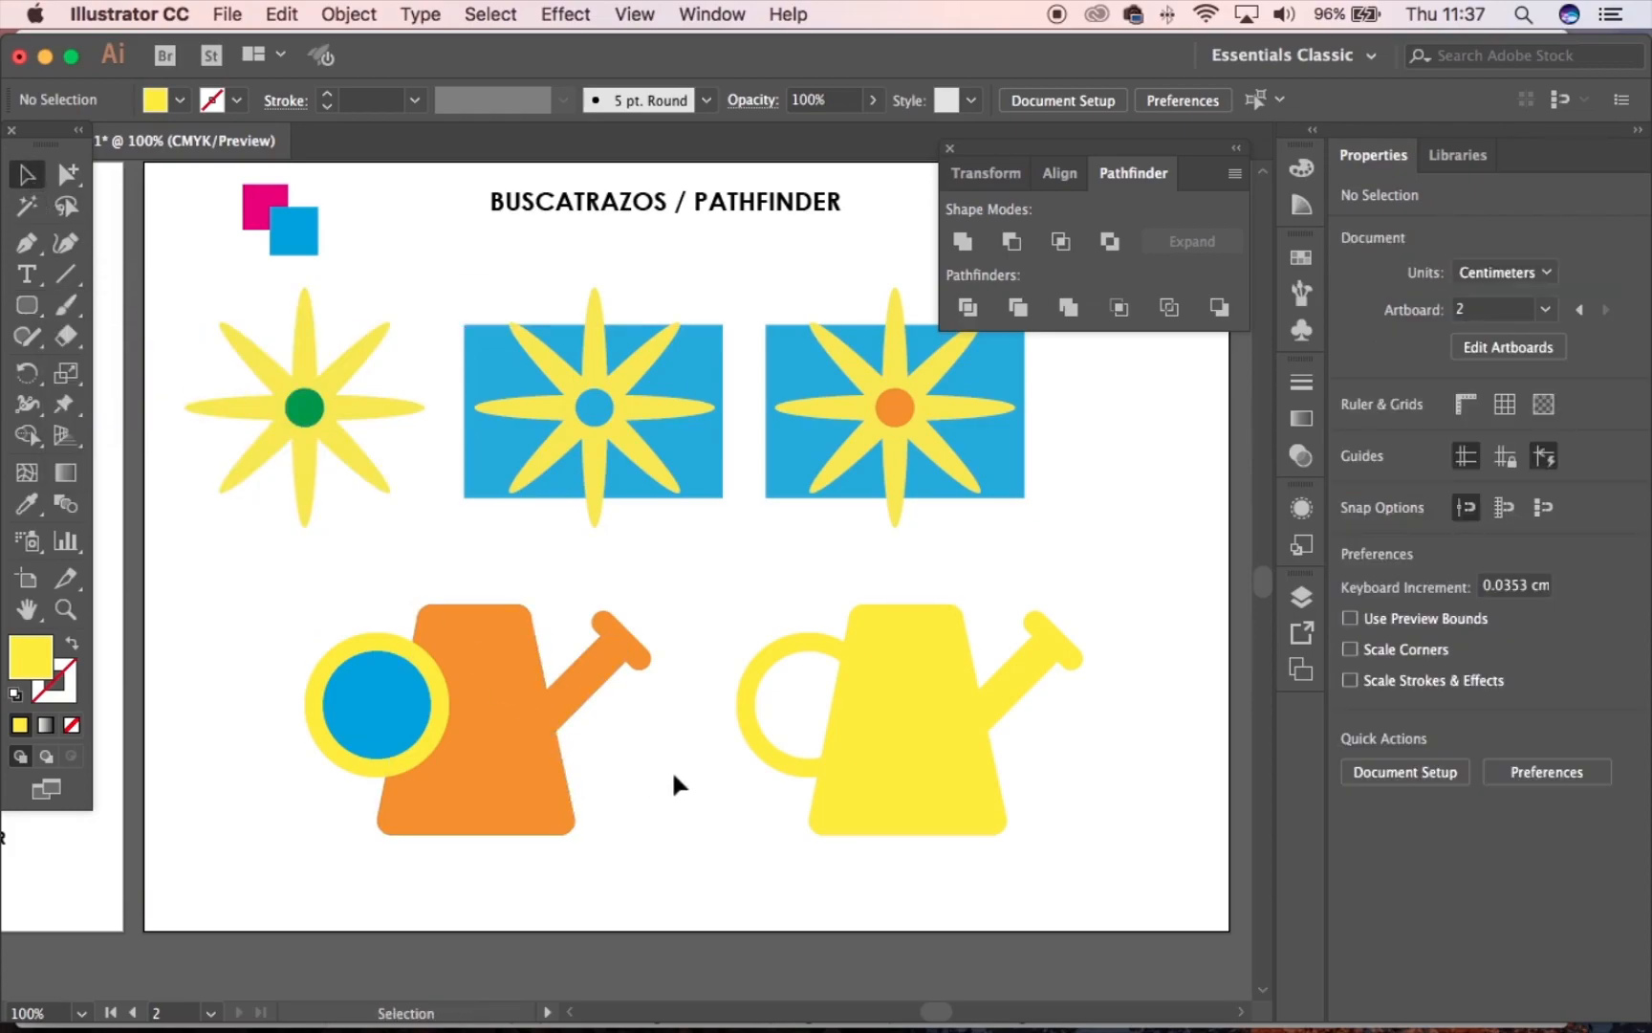